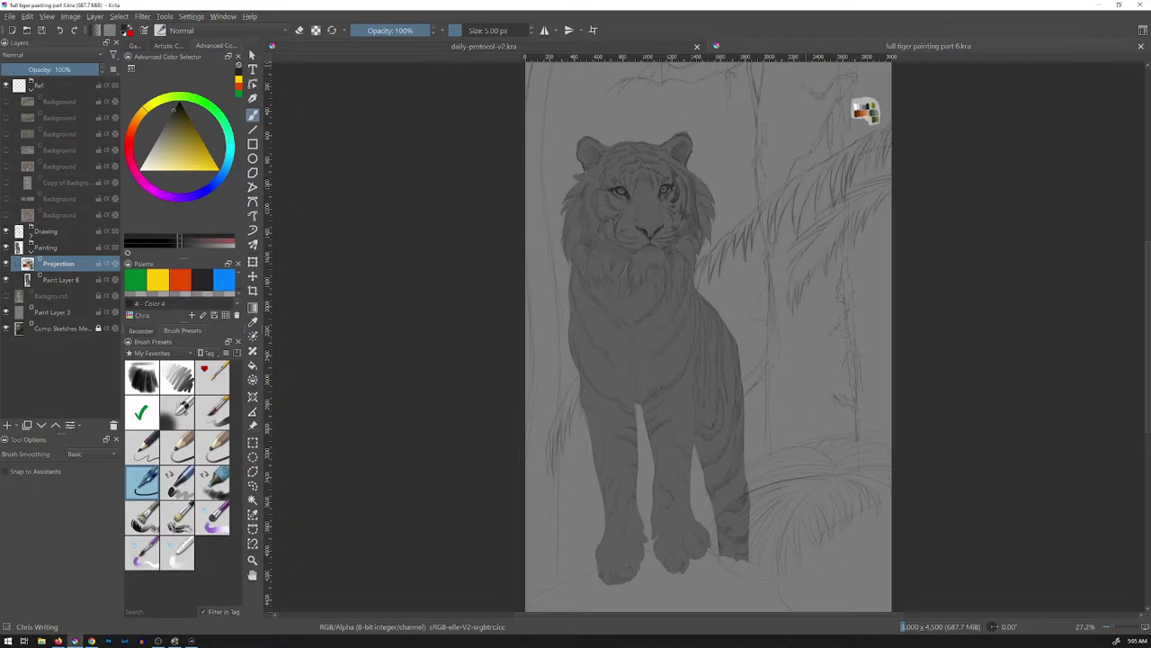
key(1)
mouse_move(641, 107)
mouse_down()
mouse_move(756, 405)
mouse_move(776, 569)
mouse_move(762, 571)
mouse_up()
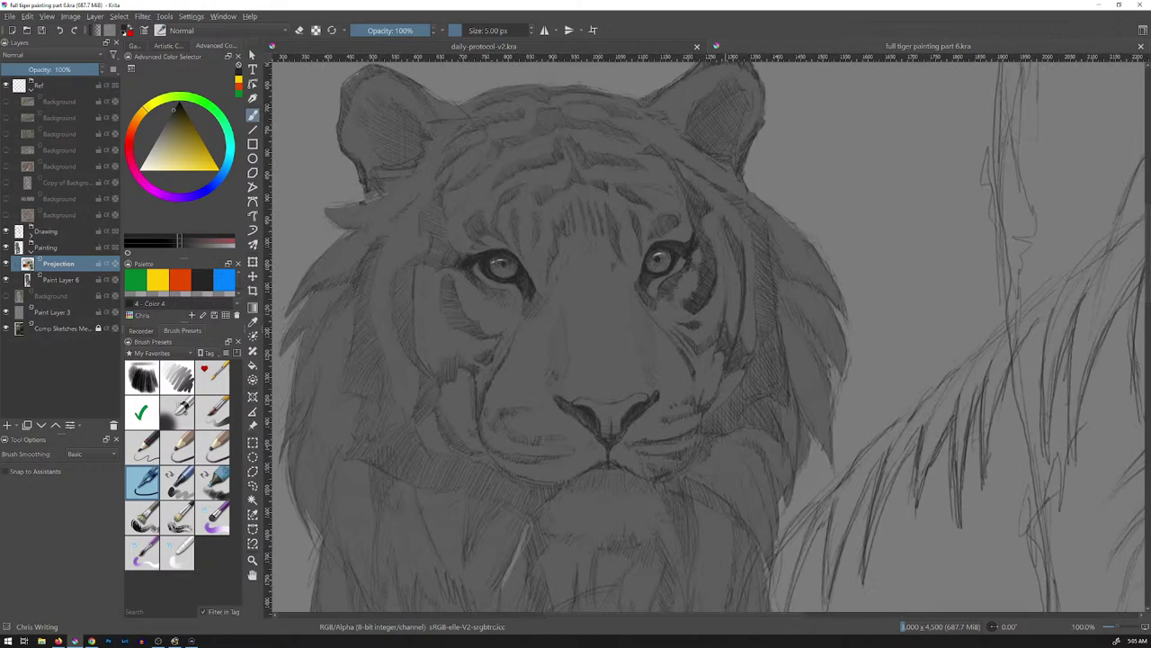
key(minus)
key(minus)
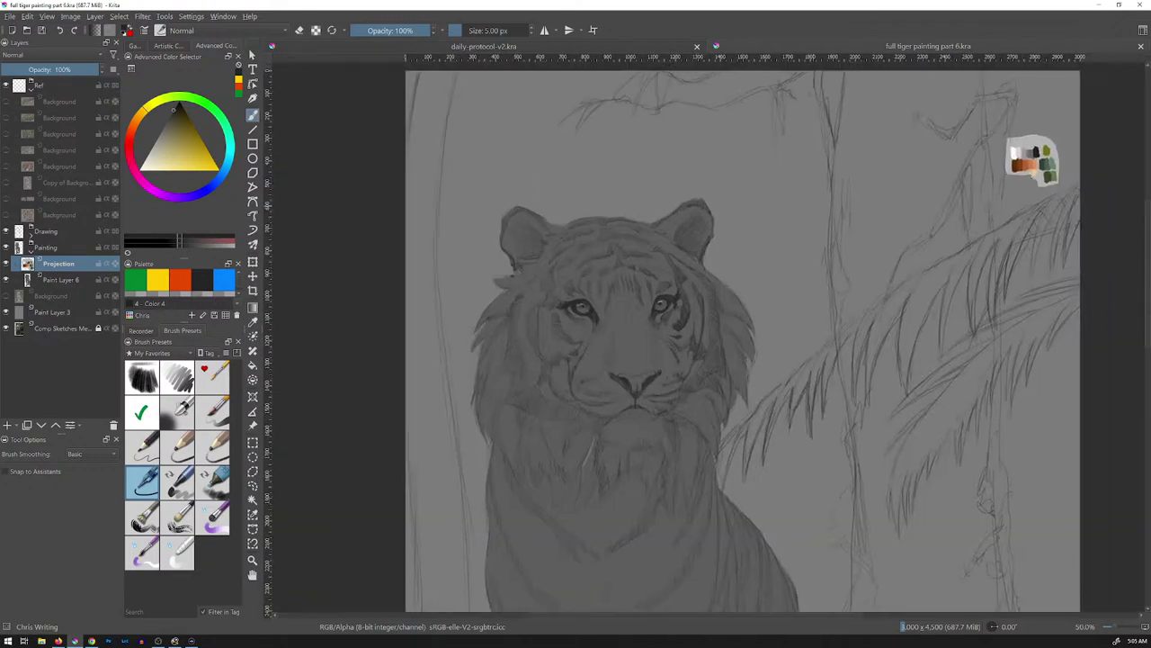
drag(720, 360, 625, 360)
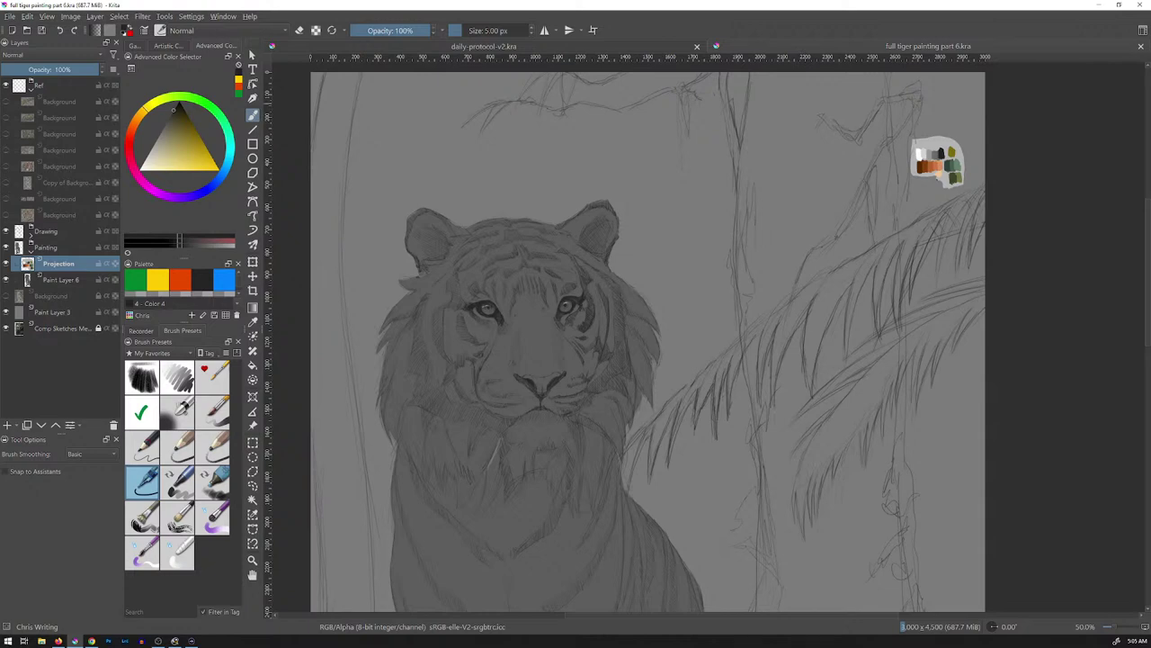
- Open a file browser window and move it away from the painting
key(super+e)
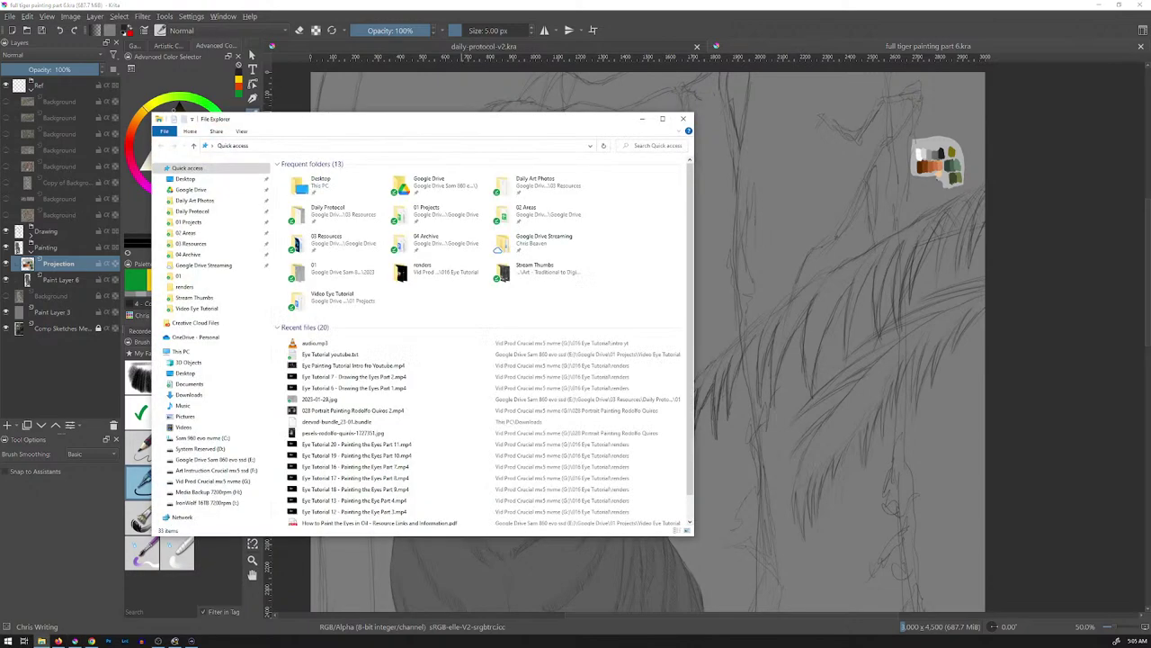
drag(423, 119, 710, 0)
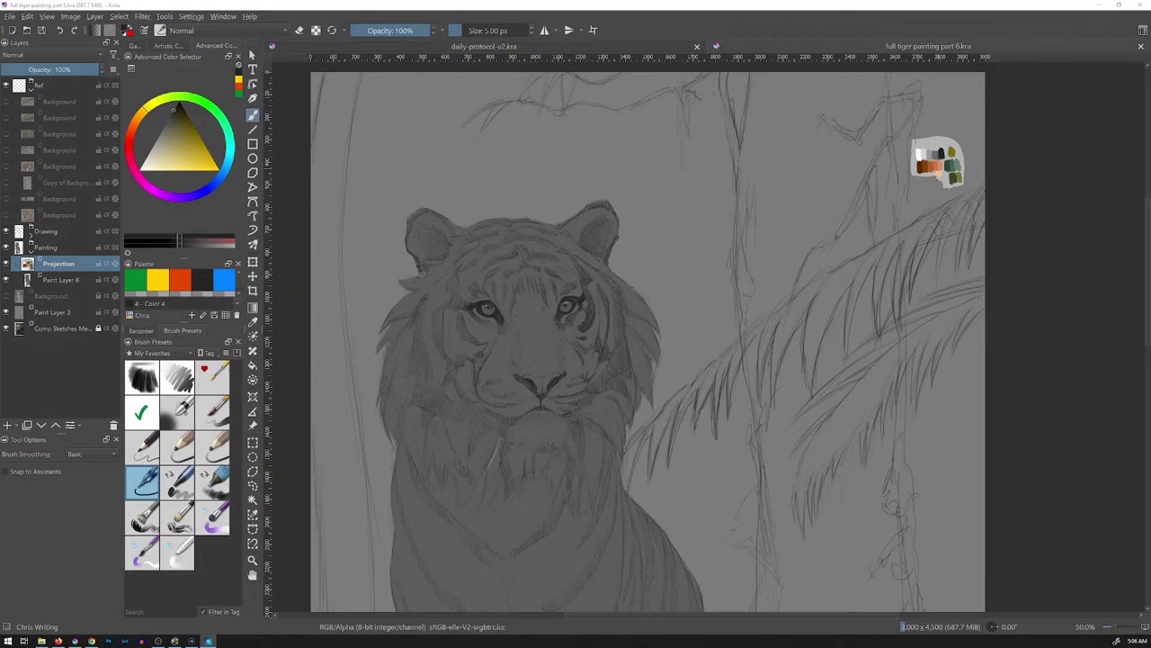
- Save the painting and move the colour swatches on the Projection layer farther into the canvas's upper-right corner
click(835, 169)
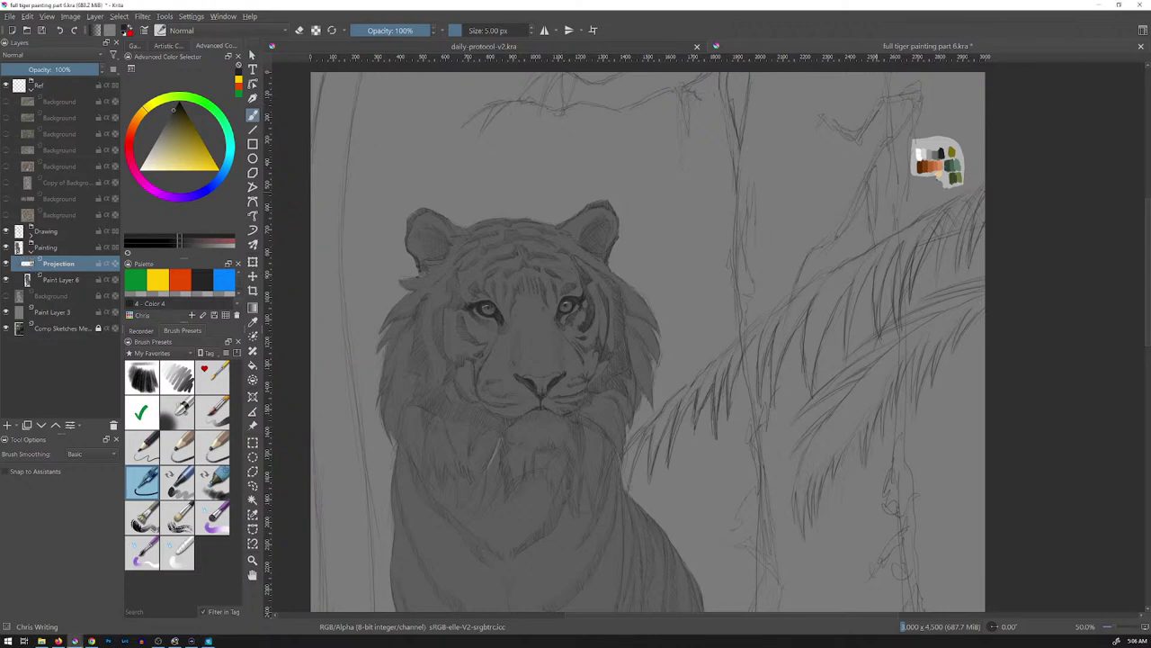
key(ctrl+s)
key(t)
drag(938, 166, 952, 106)
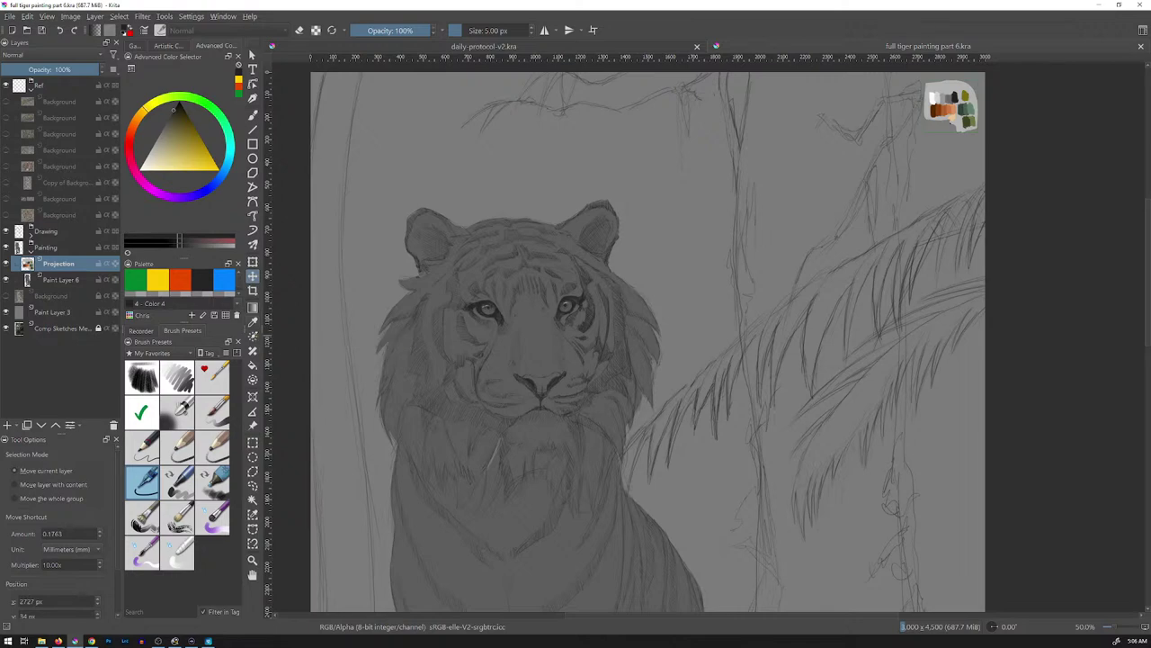
- On Paint Layer 6, outline the body of the large palm frond beside the tiger with a freehand selection
drag(183, 322, 183, 328)
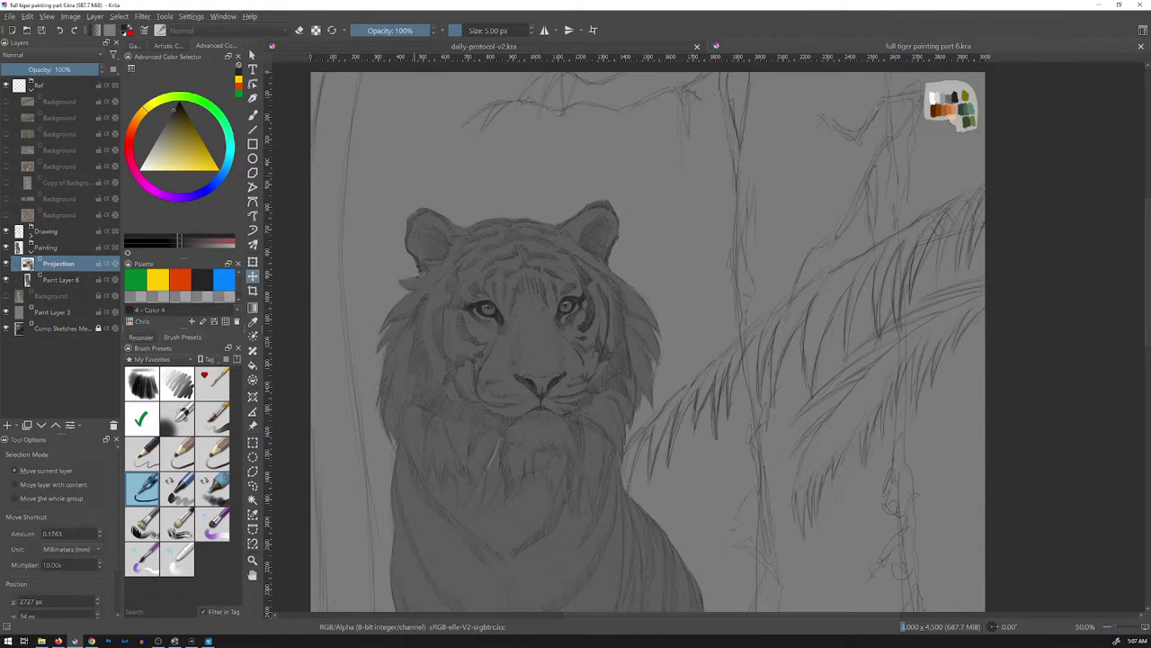
click(28, 279)
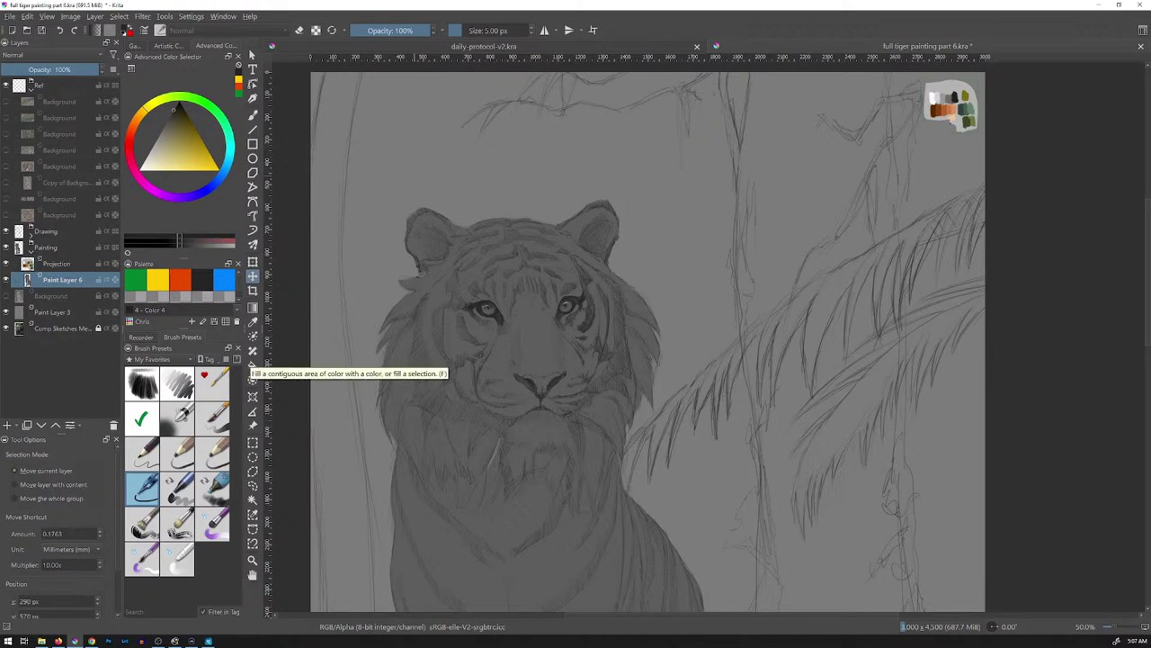
click(253, 486)
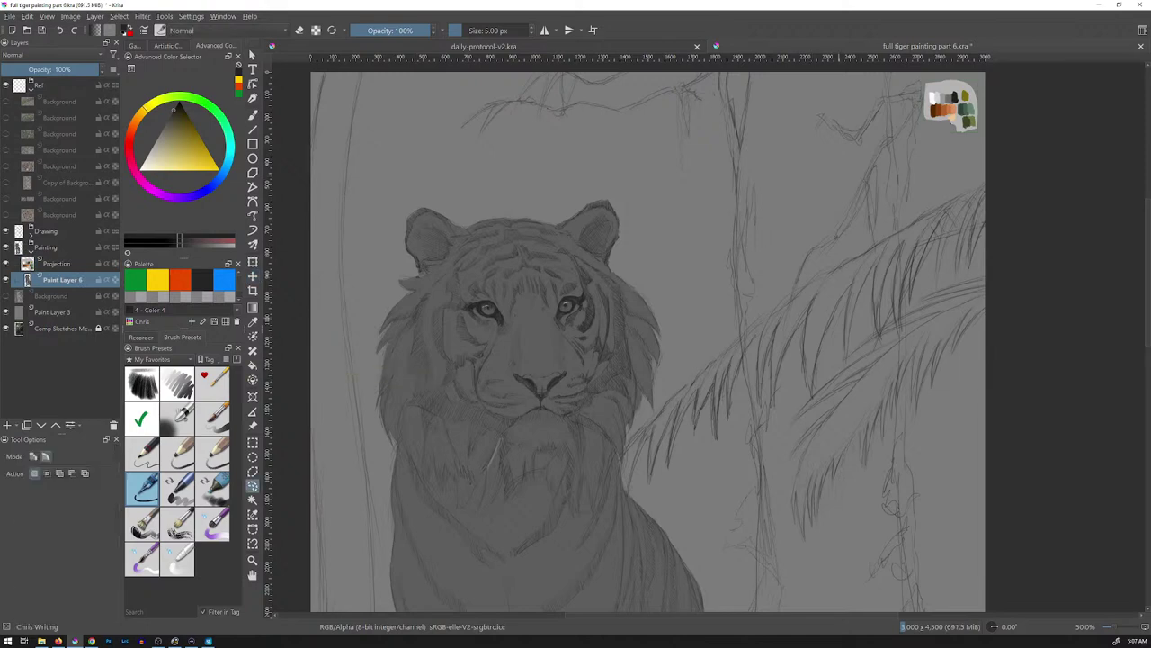
mouse_move(594, 377)
mouse_down()
mouse_move(596, 367)
mouse_move(537, 351)
mouse_up()
scroll(815, 378, up, 2)
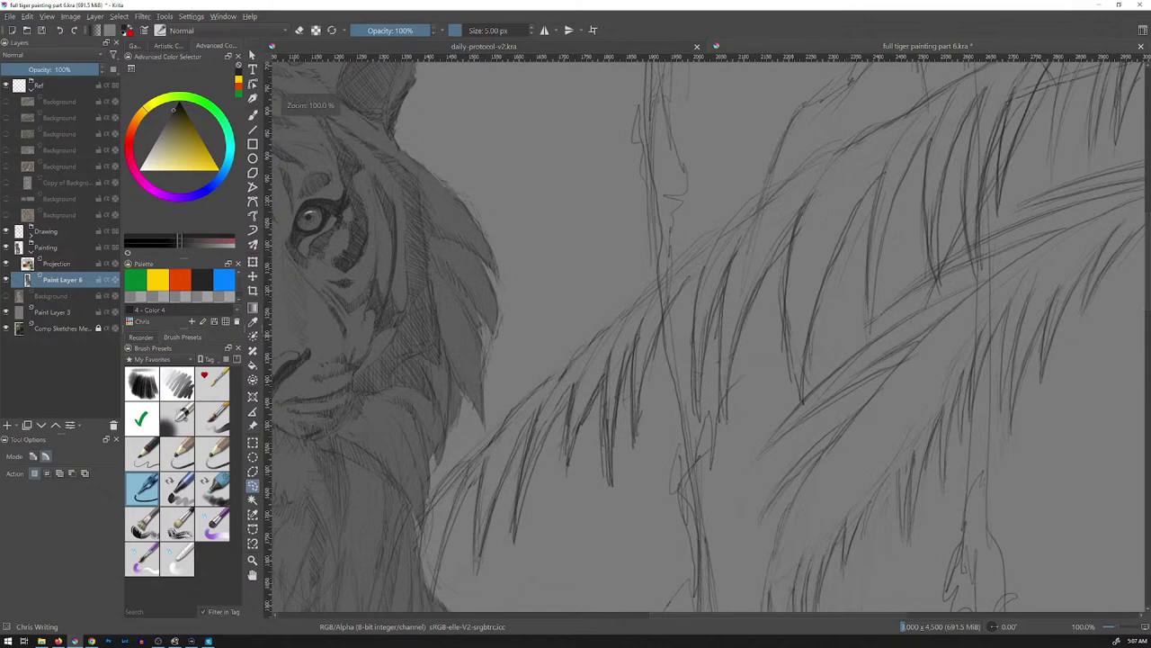
key(Tab)
drag(815, 378, 873, 516)
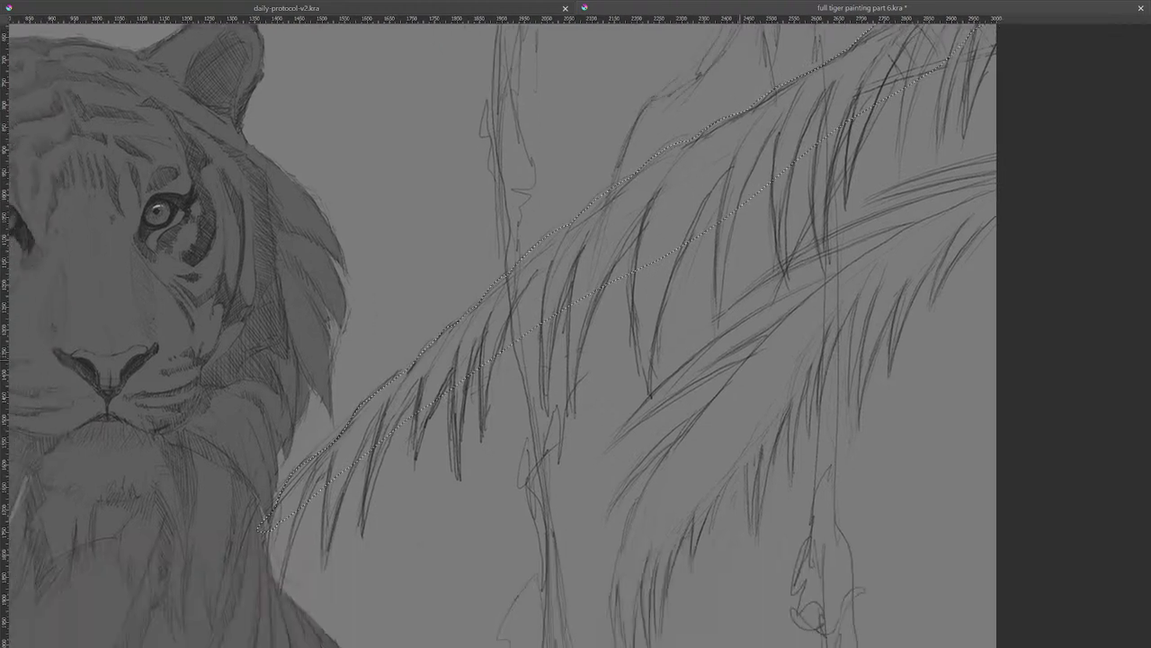
- Add a new paint layer and extend the selection with the frond's pointed leaflets at the canvas's right edge
mouse_move(740, 360)
mouse_down()
mouse_move(792, 274)
mouse_move(803, 329)
mouse_move(780, 341)
mouse_up()
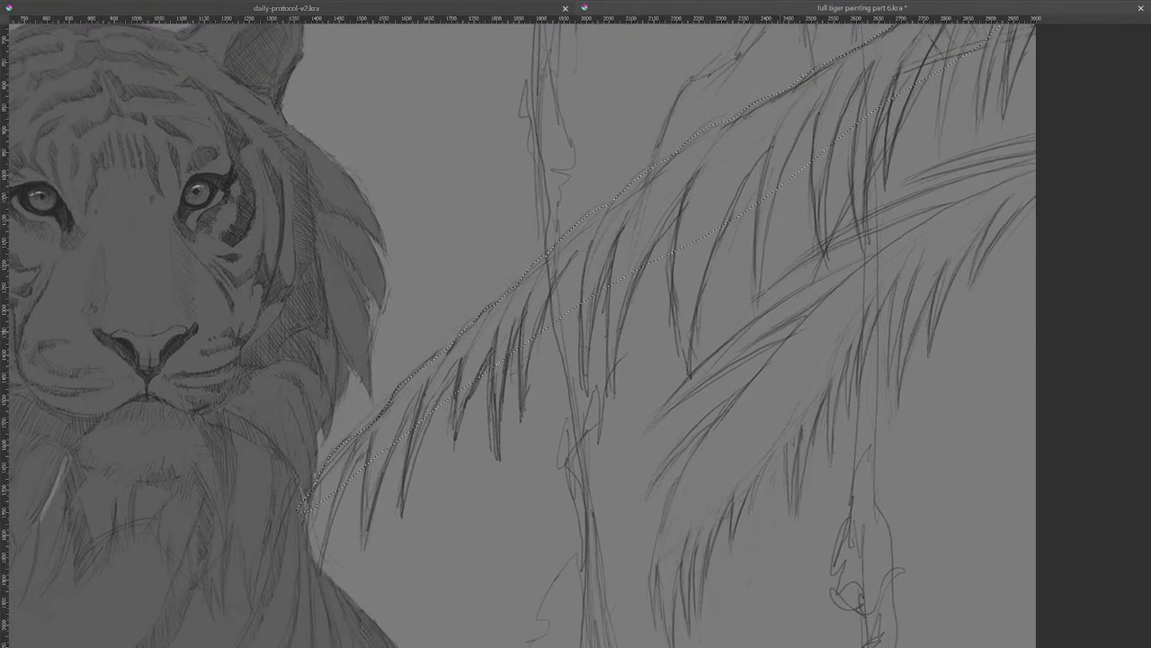
key(Tab)
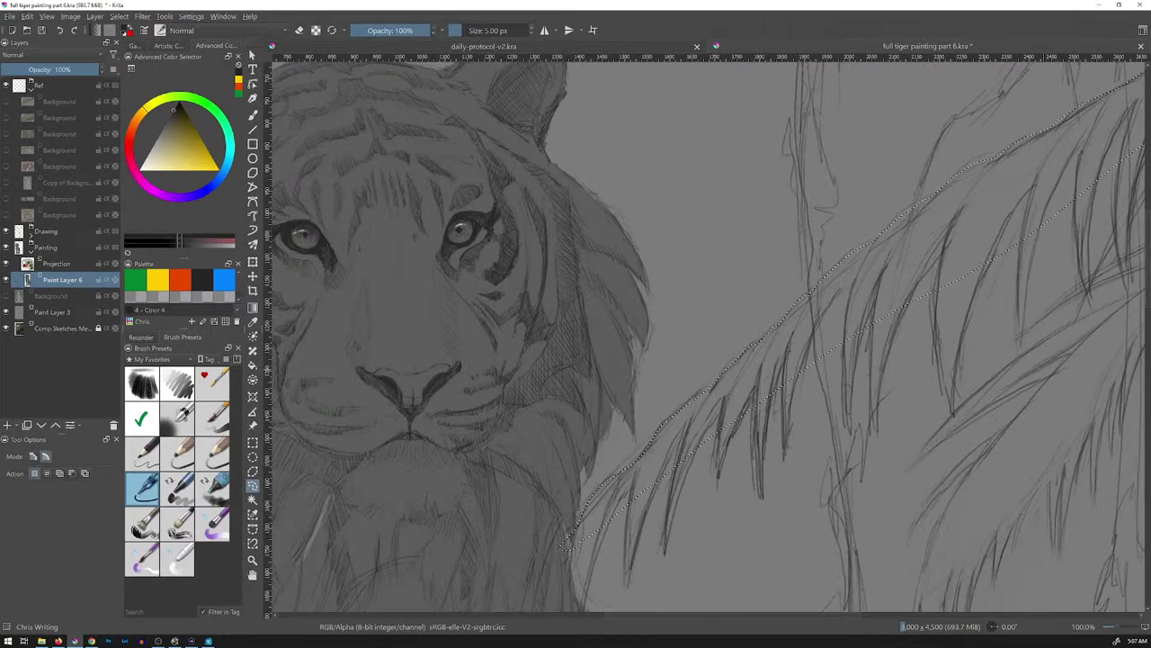
key(Insert)
key(Tab)
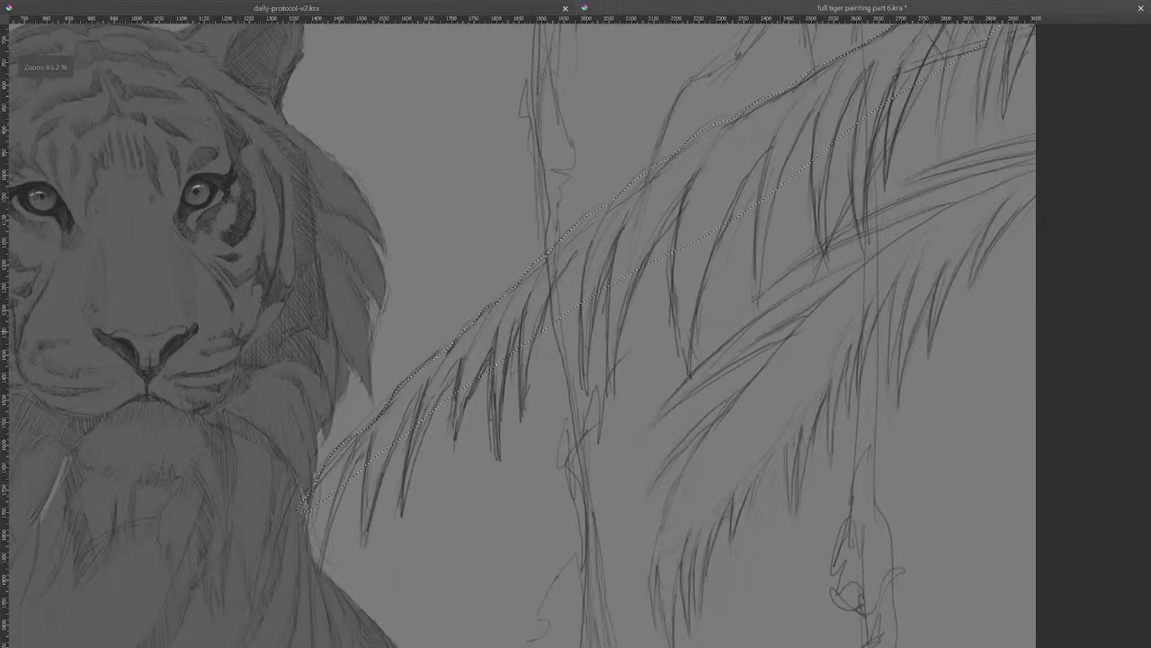
drag(942, 70, 771, 182)
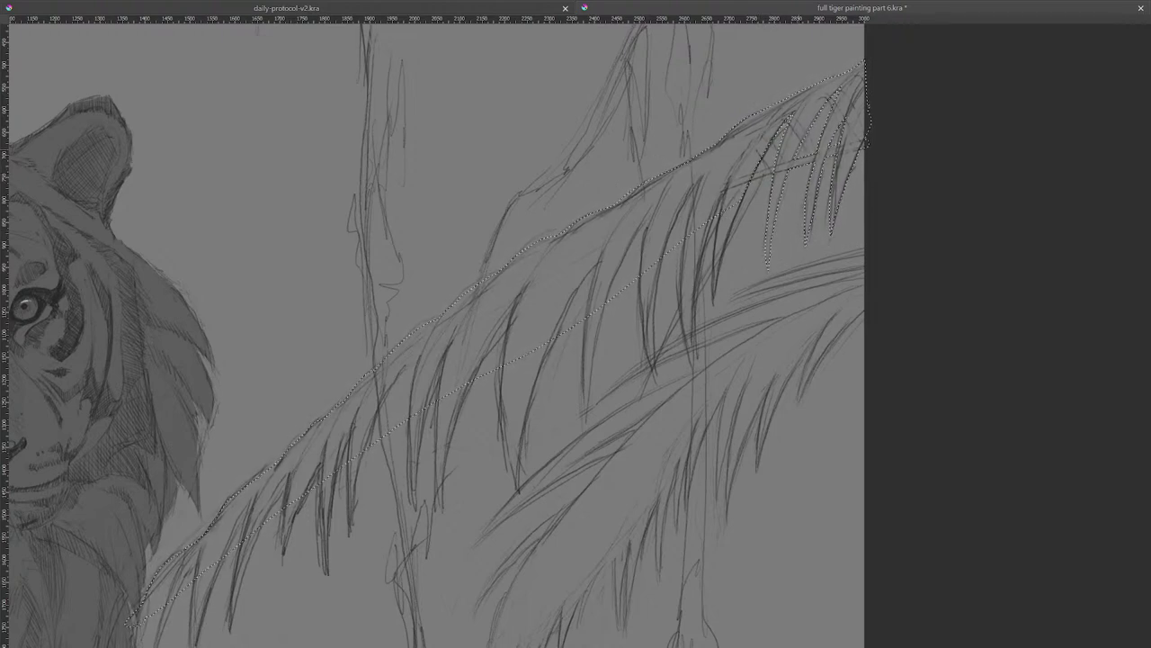
key(ctrl+plus)
drag(936, 117, 723, 288)
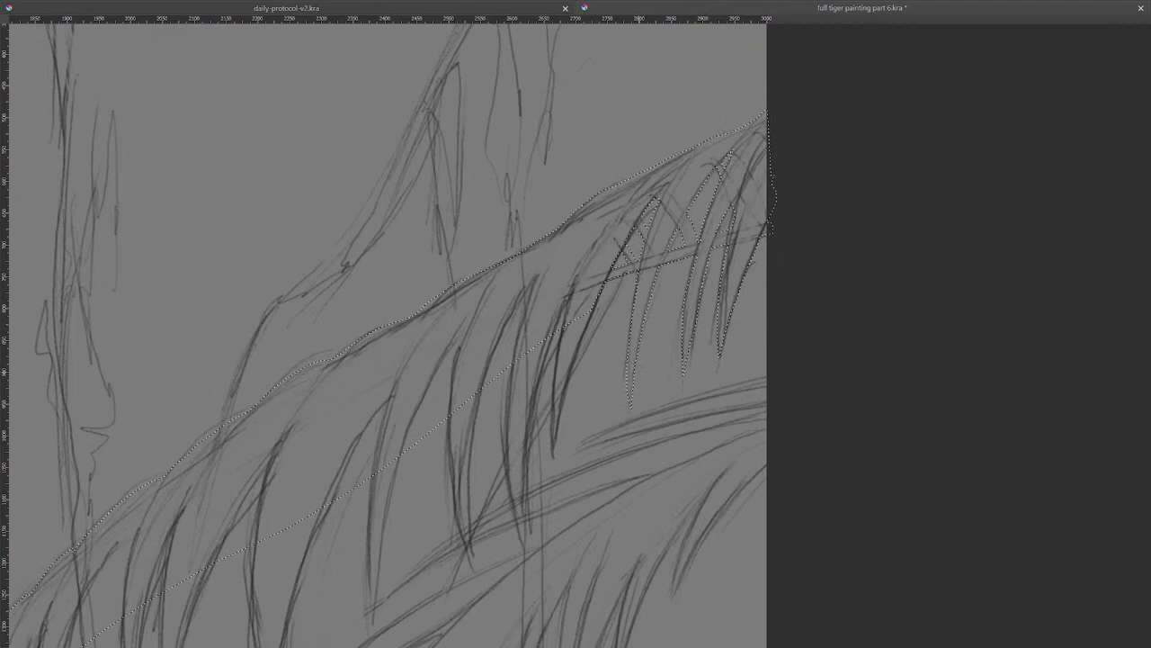
drag(631, 283, 816, 183)
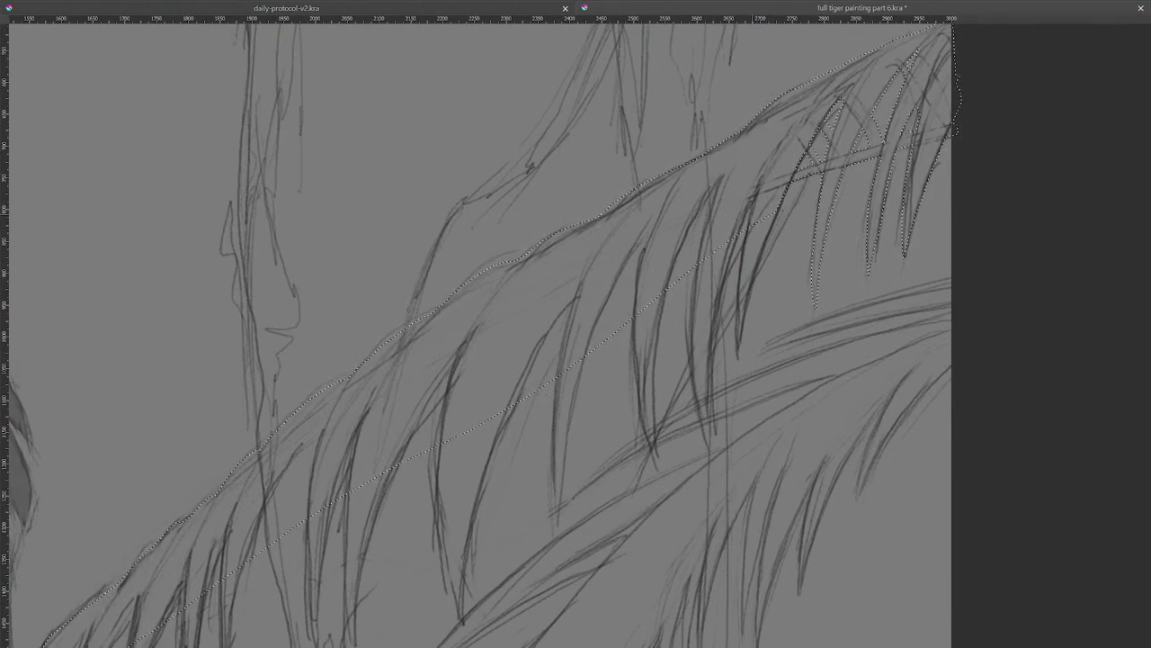
- Add the next leaflets along the frond's upper half to the selection, following the sketched outlines
drag(740, 347, 802, 169)
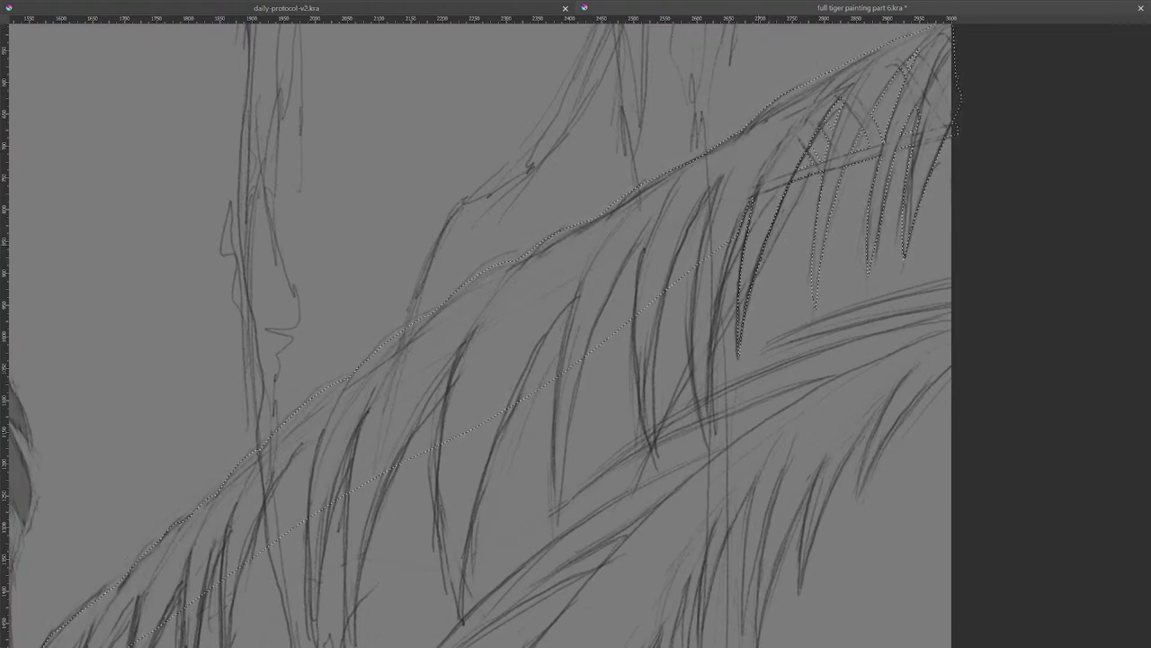
drag(744, 248, 738, 232)
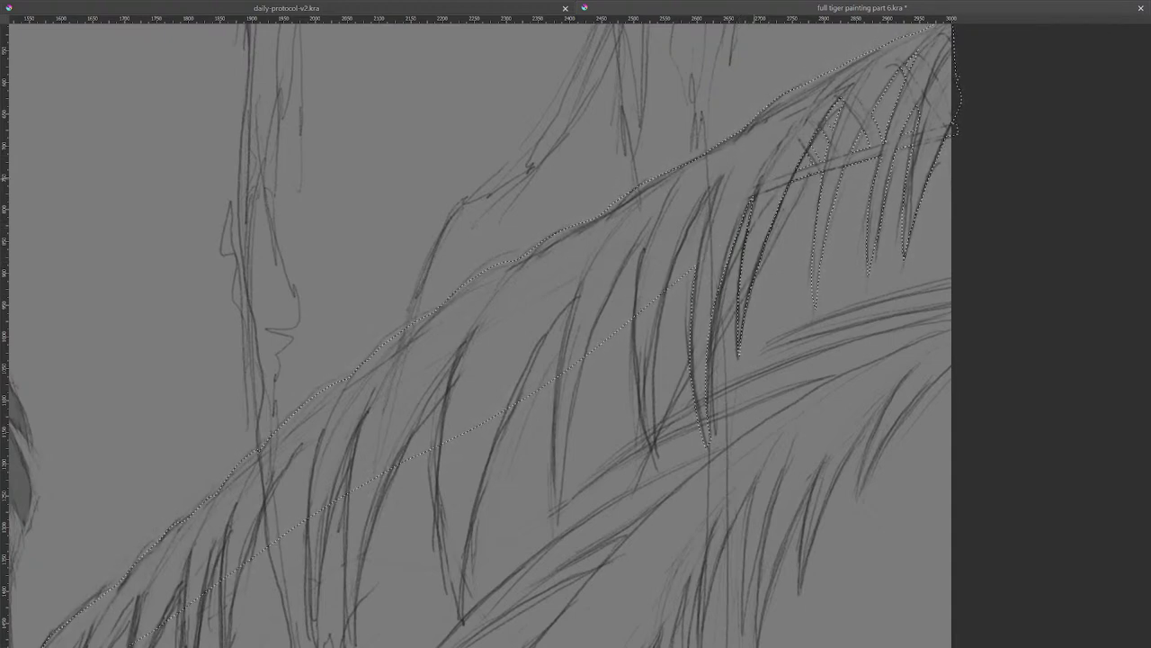
drag(695, 267, 750, 200)
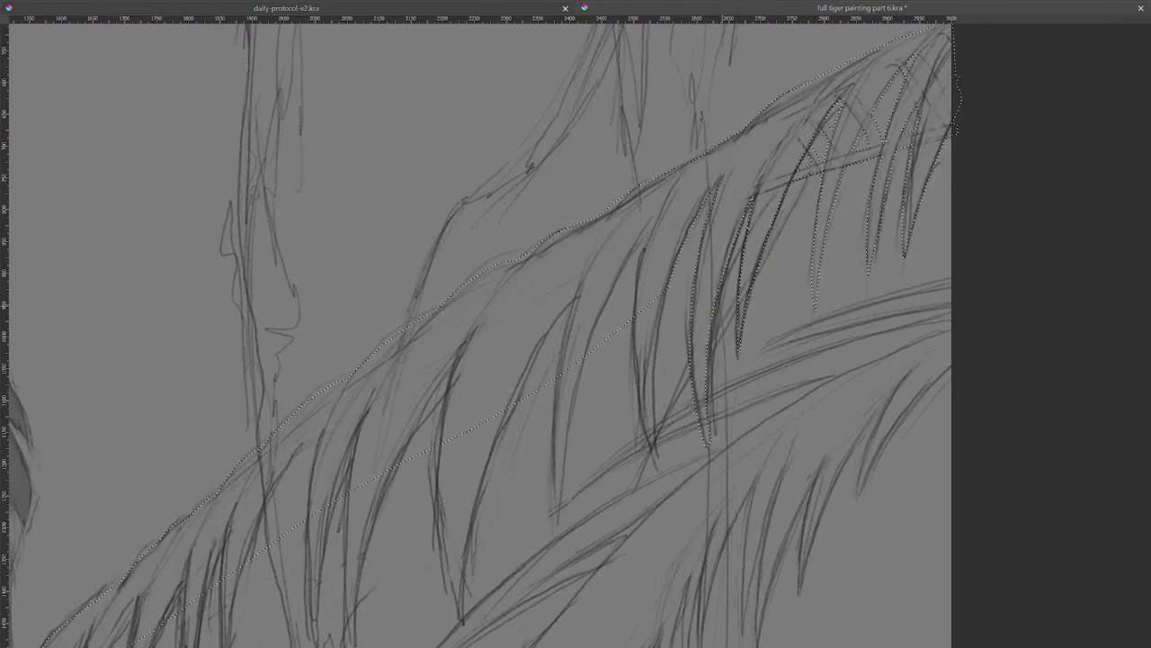
mouse_move(695, 267)
mouse_down()
mouse_move(720, 177)
mouse_move(666, 290)
mouse_up()
drag(667, 281, 617, 294)
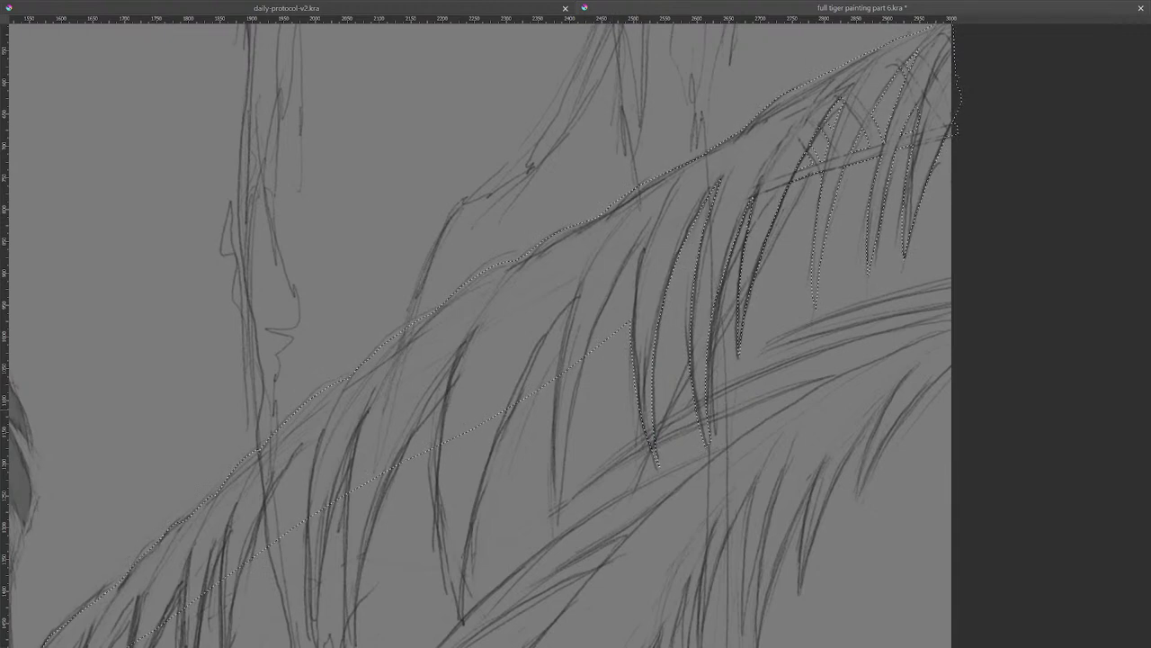
drag(633, 330, 658, 254)
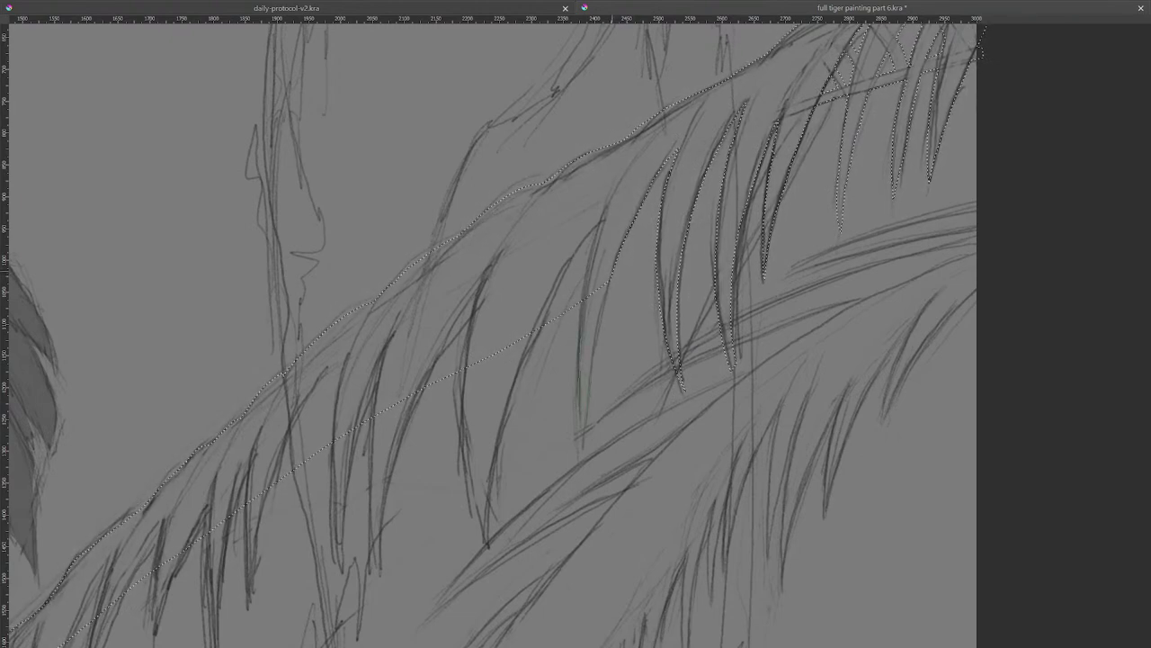
drag(612, 271, 606, 252)
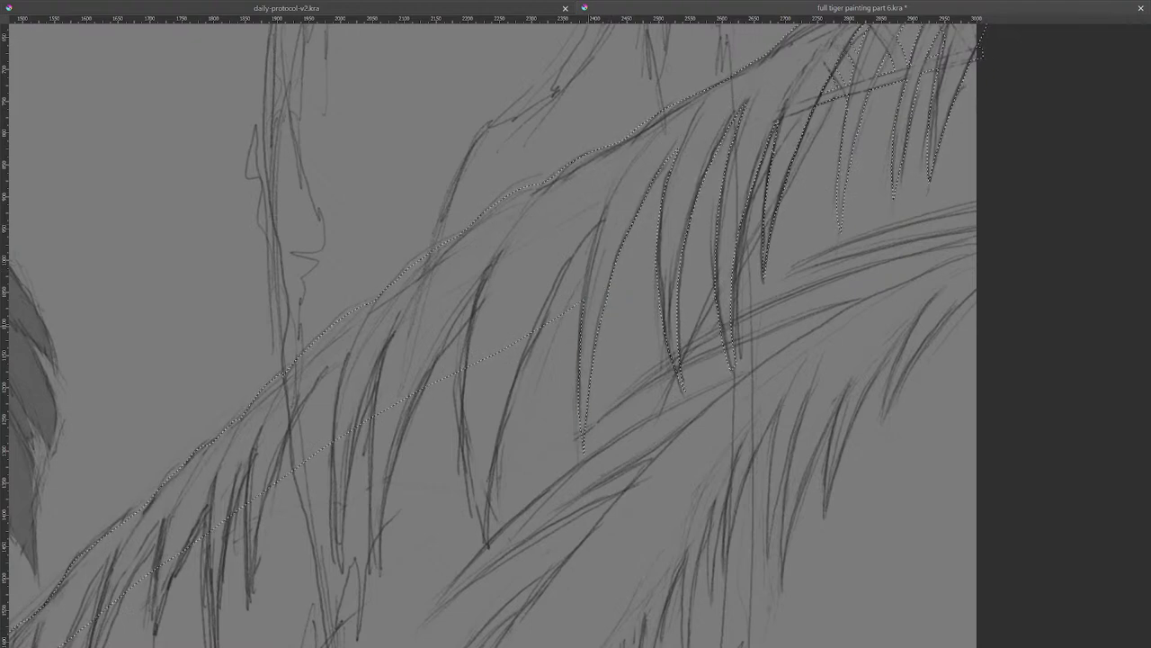
- Add the remaining leaflets along the frond's lower half to the selection, down to its tip overlapping the tiger's side
drag(509, 337, 610, 276)
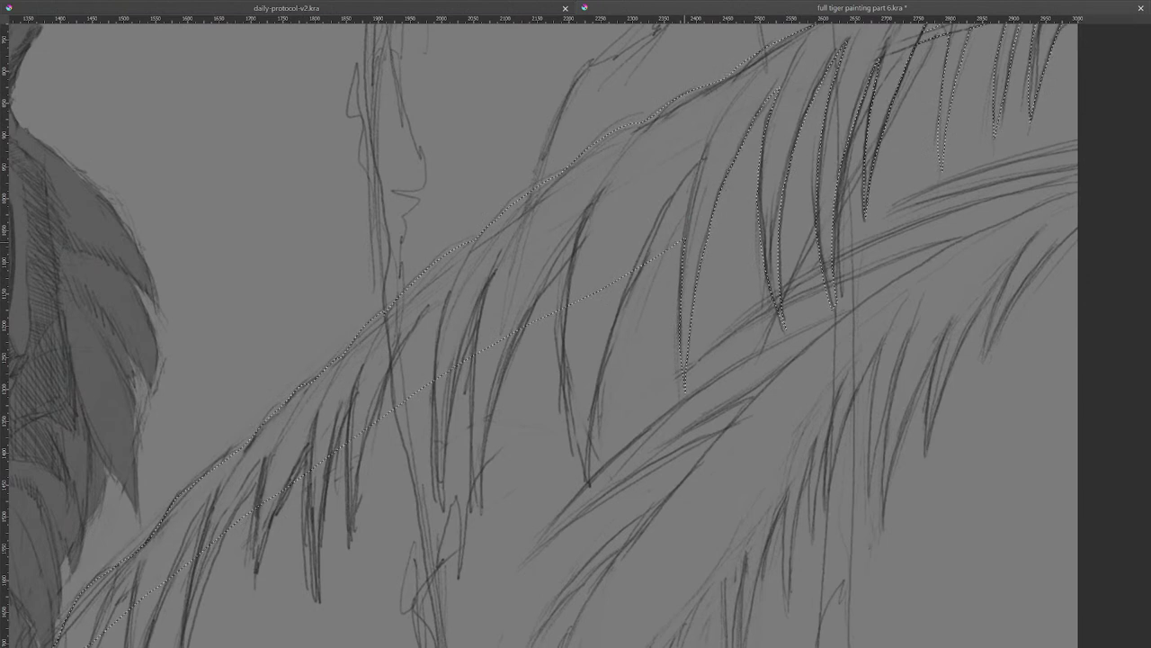
mouse_move(685, 242)
mouse_down()
mouse_move(704, 160)
mouse_move(635, 270)
mouse_up()
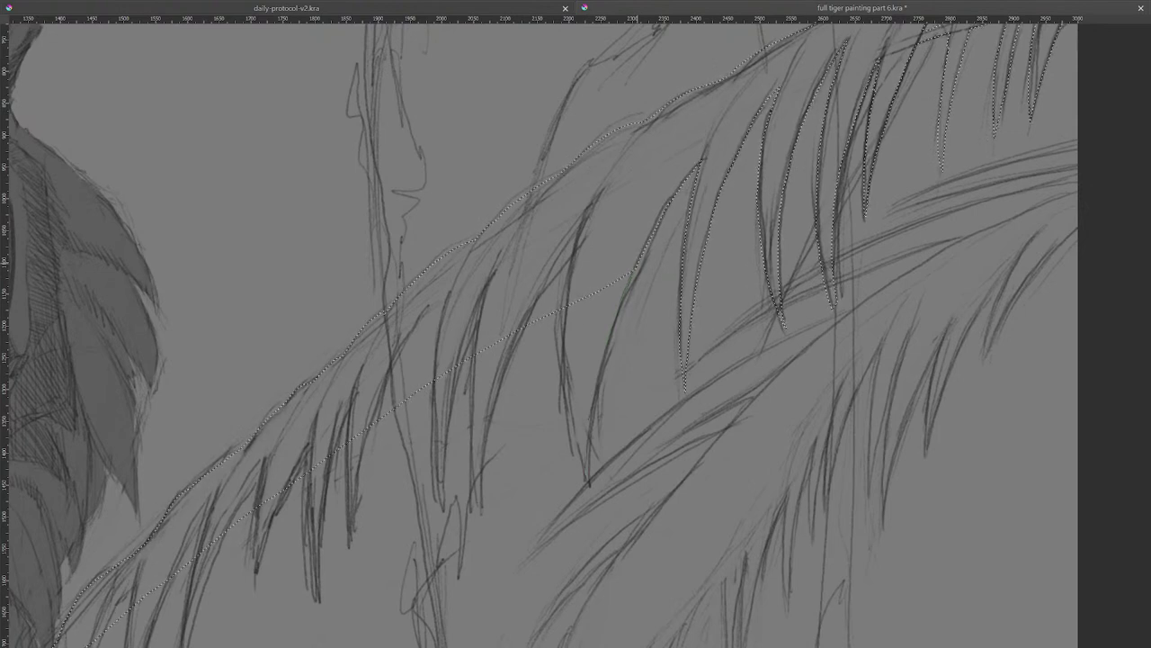
mouse_move(588, 484)
mouse_down()
mouse_move(564, 308)
mouse_move(738, 256)
mouse_up()
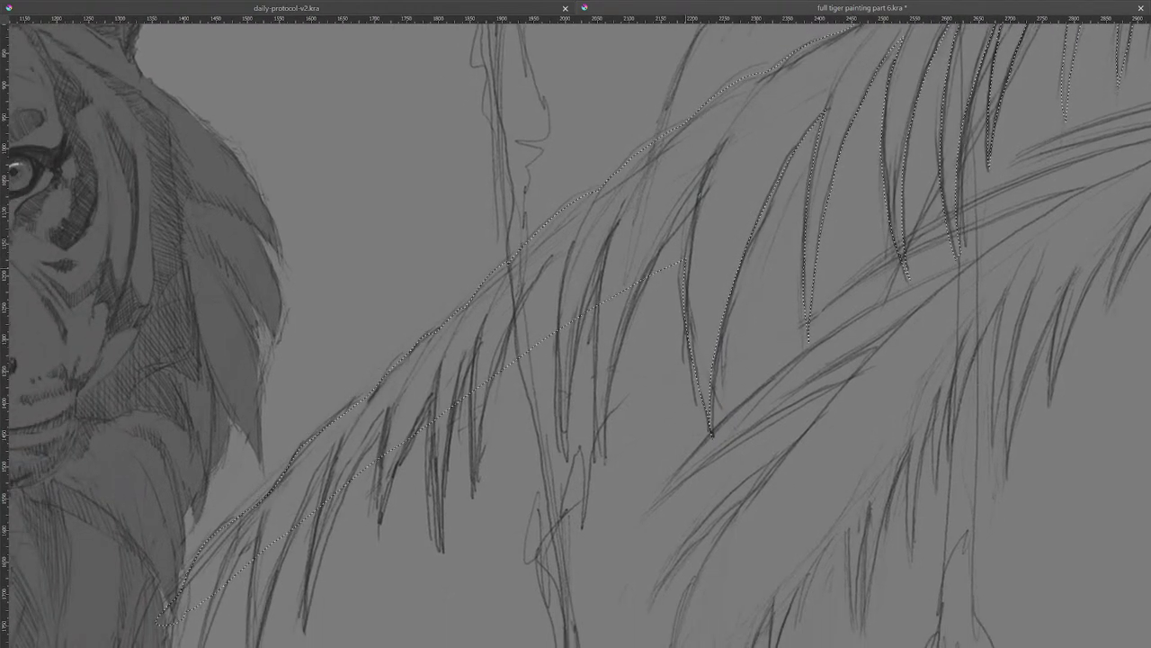
mouse_move(684, 263)
mouse_down()
mouse_move(700, 196)
mouse_move(640, 295)
mouse_up()
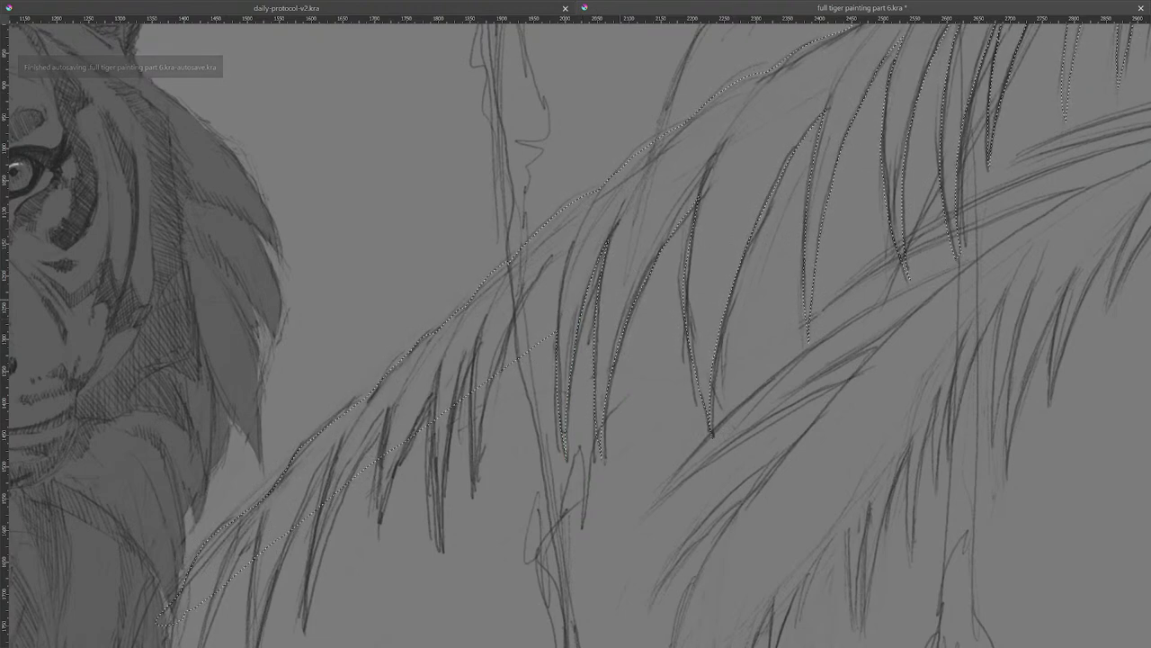
drag(618, 323, 711, 286)
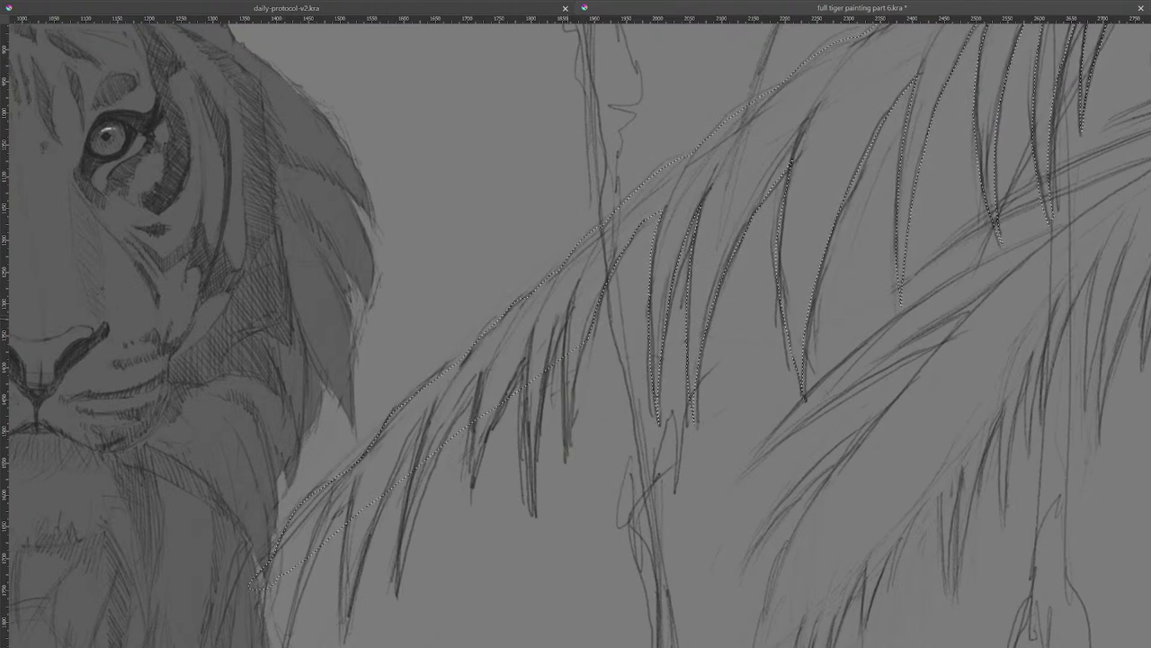
drag(586, 341, 564, 358)
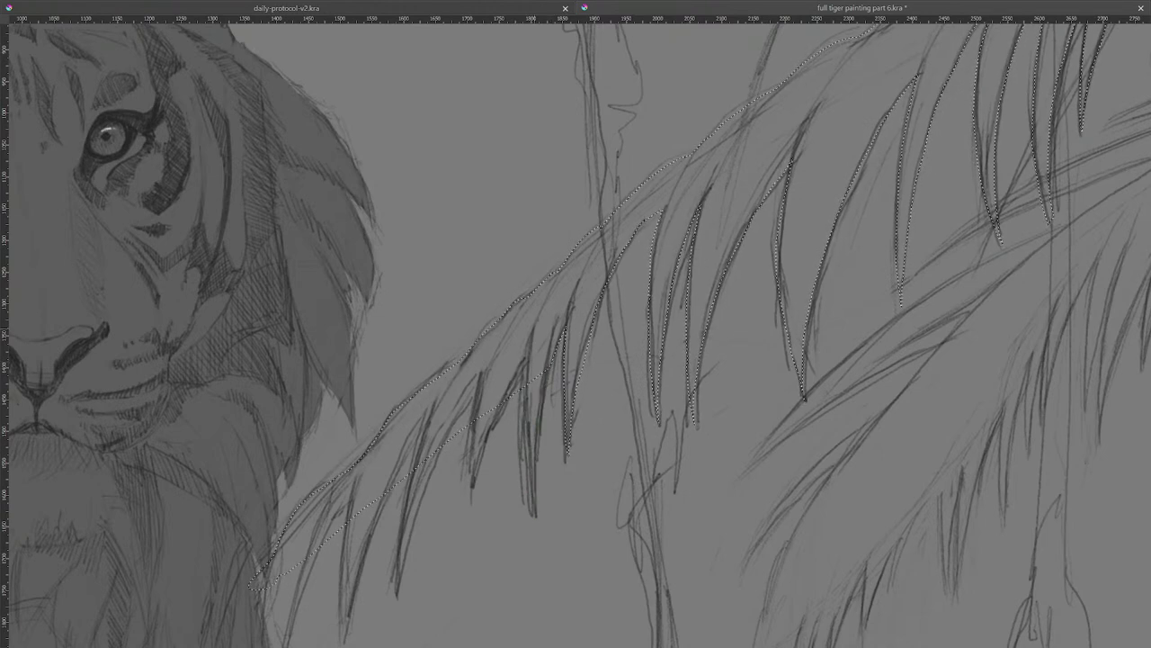
mouse_move(547, 371)
mouse_down()
mouse_move(523, 387)
mouse_move(673, 249)
mouse_up()
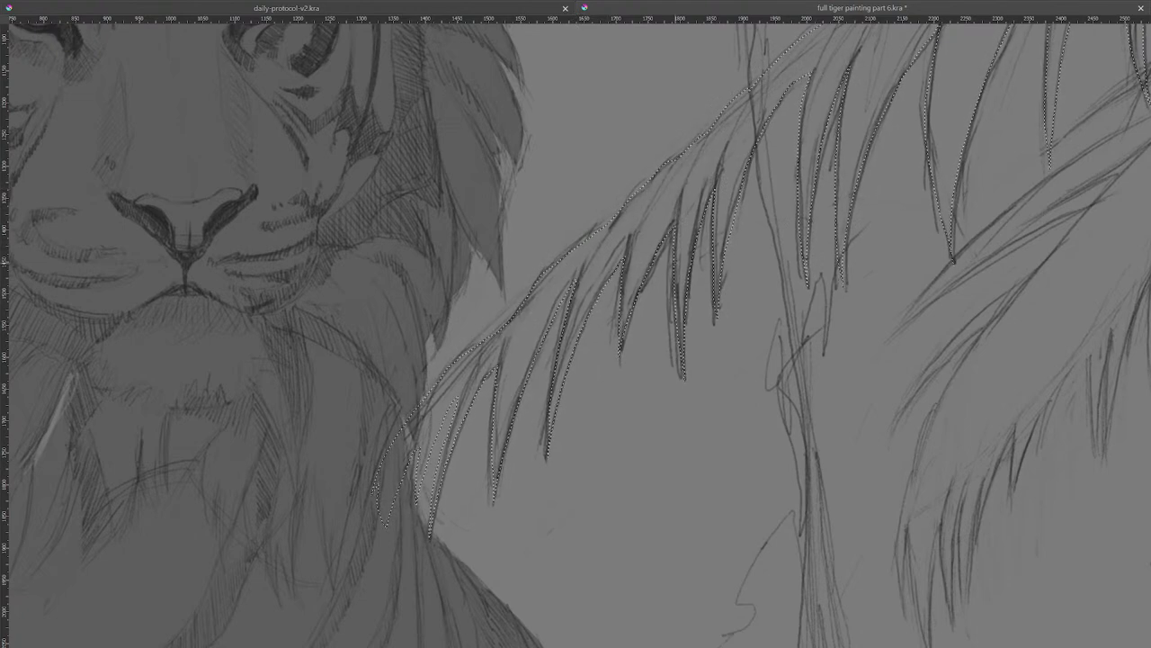
- Fill the completed palm frond selection with the foreground colour
key(shift+BackSpace)
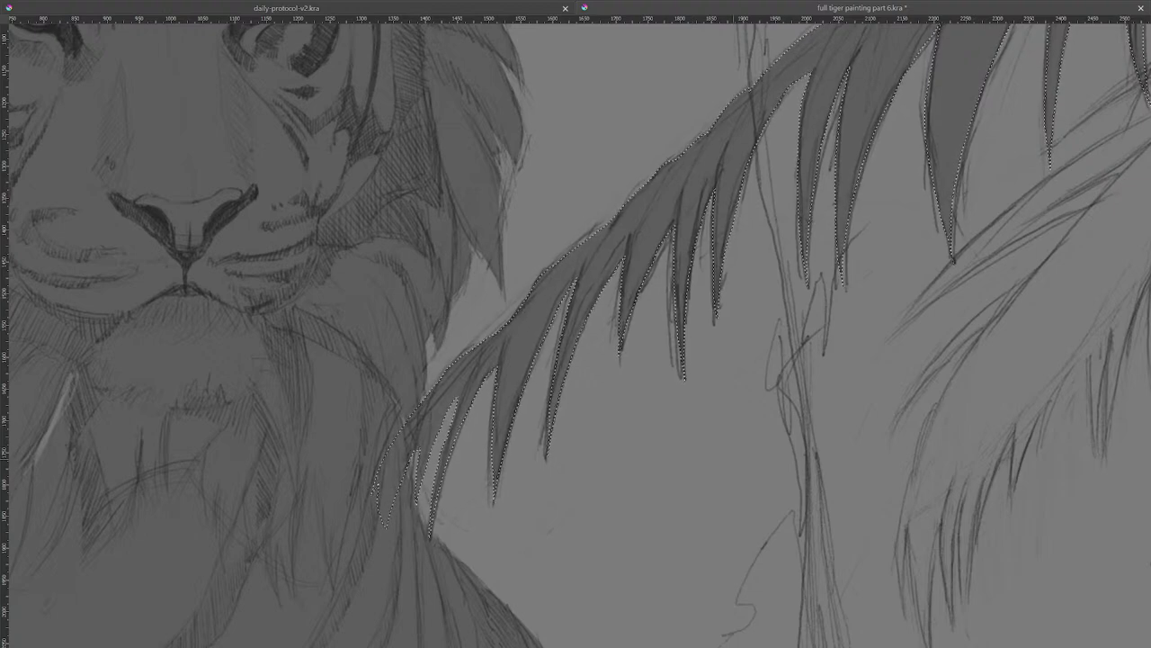
drag(779, 295, 779, 358)
drag(894, 360, 771, 395)
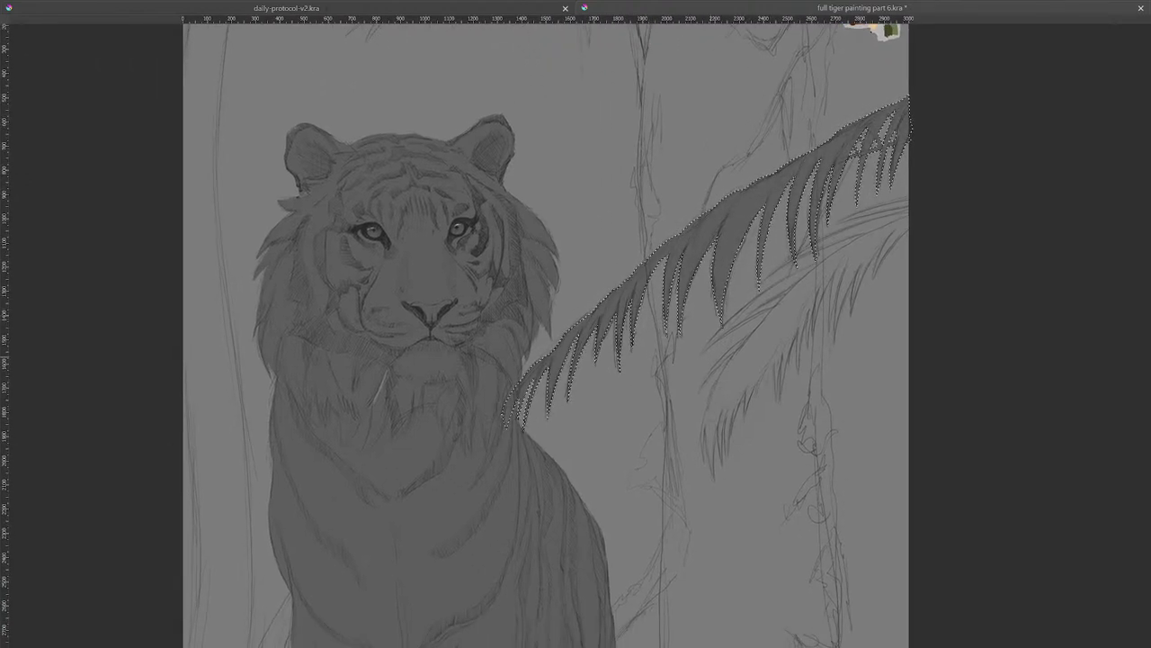
drag(707, 361, 708, 423)
drag(674, 484, 717, 312)
drag(634, 355, 709, 338)
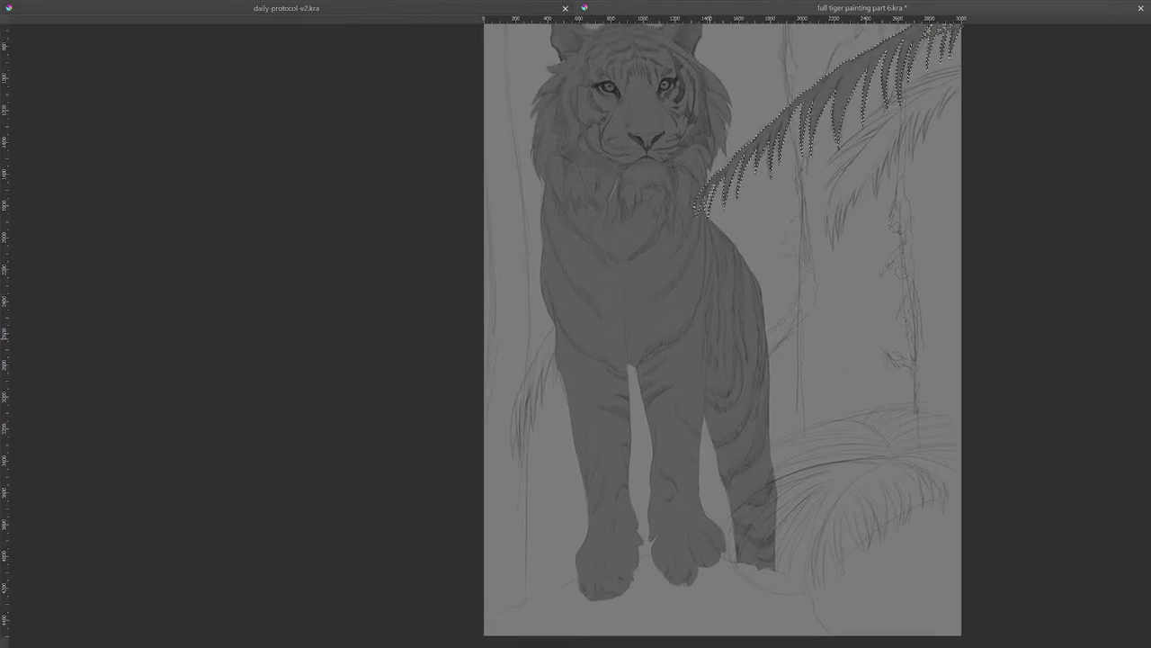
scroll(592, 404, up, 4)
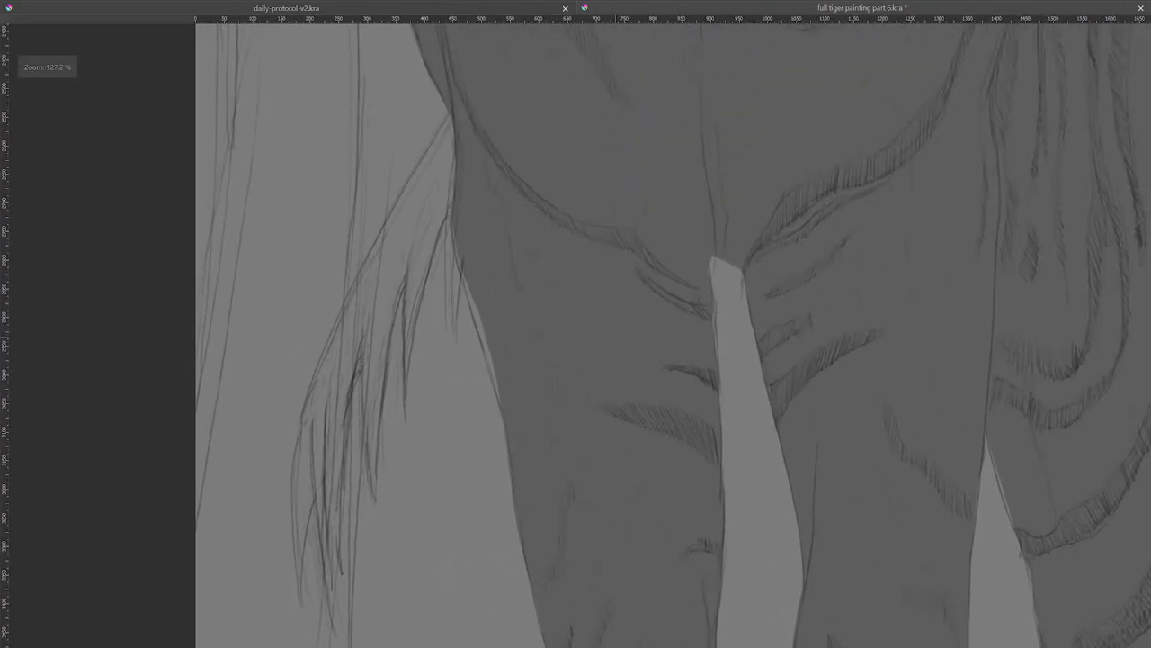
- Outline the small frond emerging behind the tiger's body at the canvas's left side, fill it with the foreground colour and deselect
drag(616, 338, 786, 301)
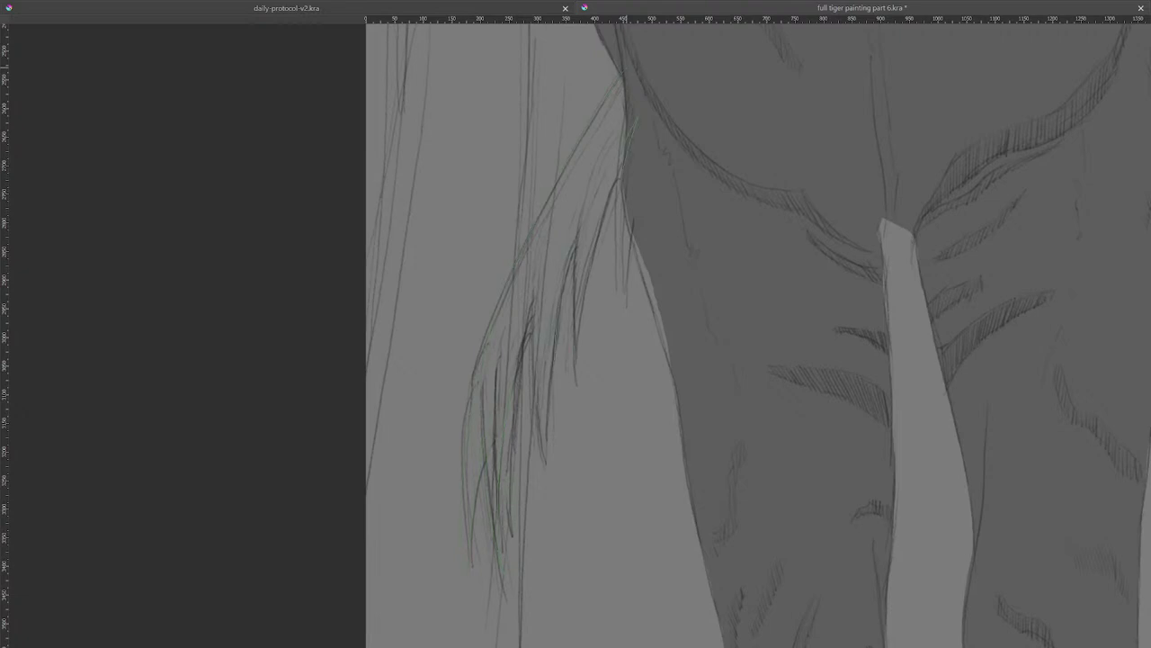
drag(648, 179, 682, 77)
key(ctrl+shift+v)
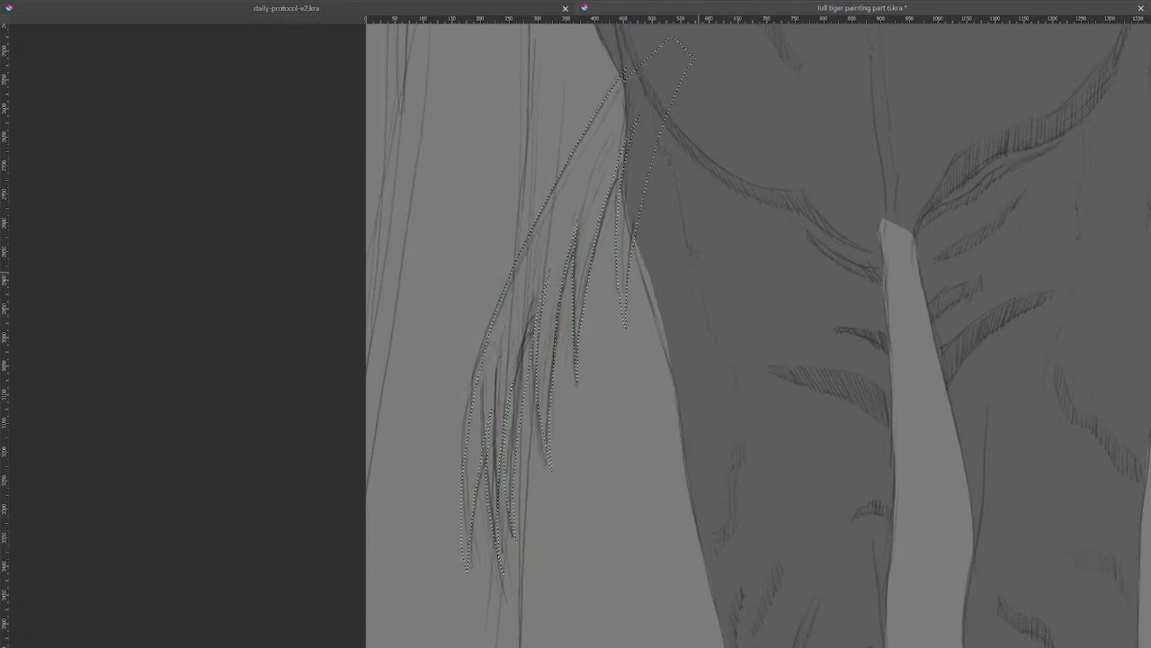
key(shift+BackSpace)
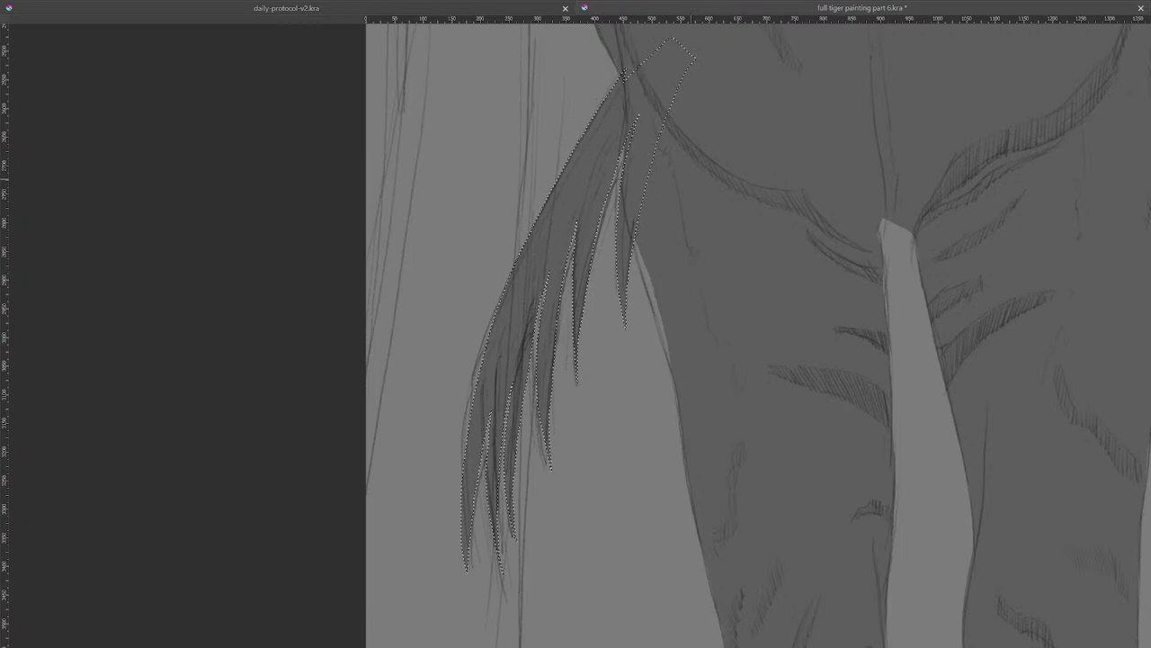
key(ctrl+shift+a)
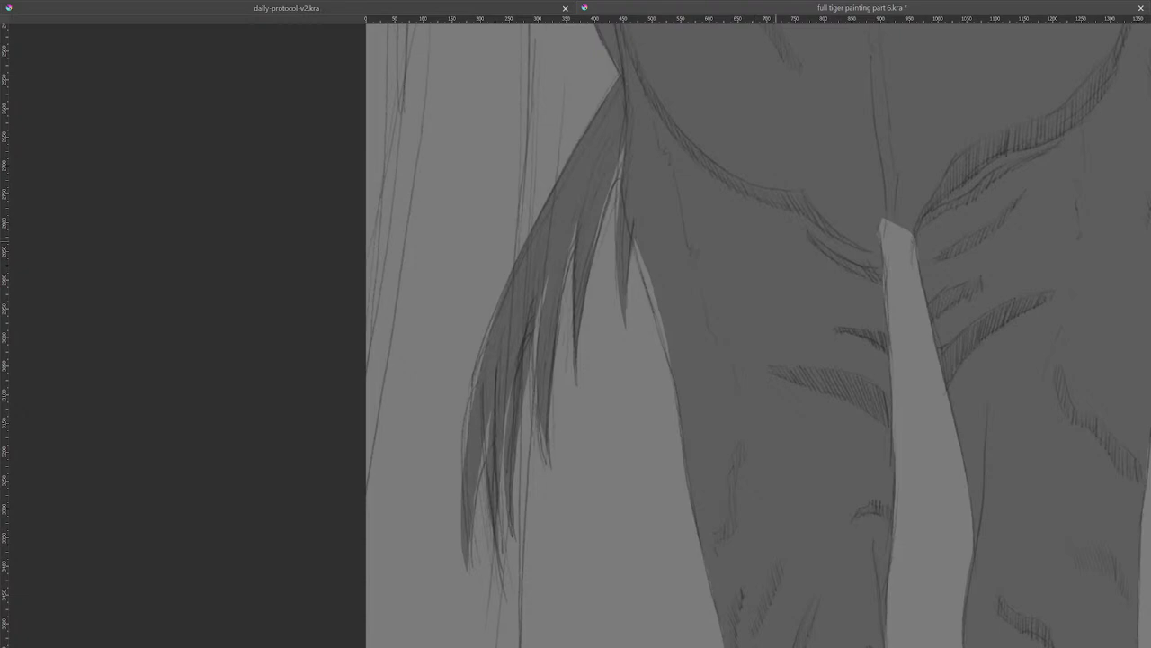
- Add a new paint layer and select the sketched frond below the first one at the canvas's right edge, following its leaflets
scroll(805, 191, down, 6)
drag(983, 154, 709, 375)
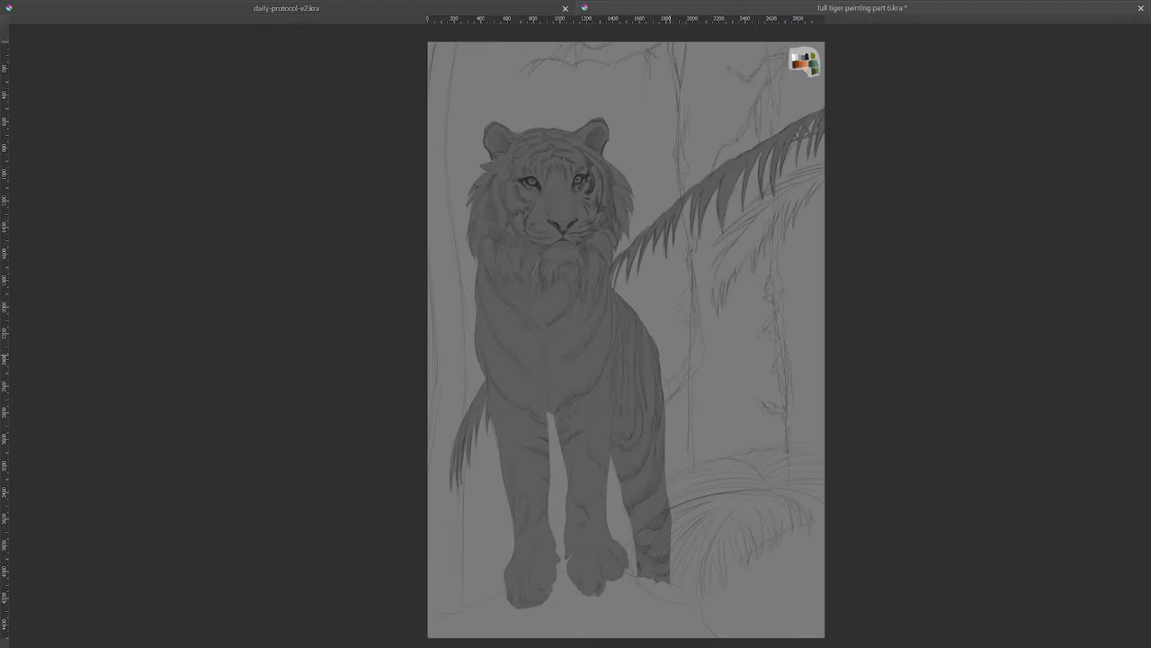
key(Tab)
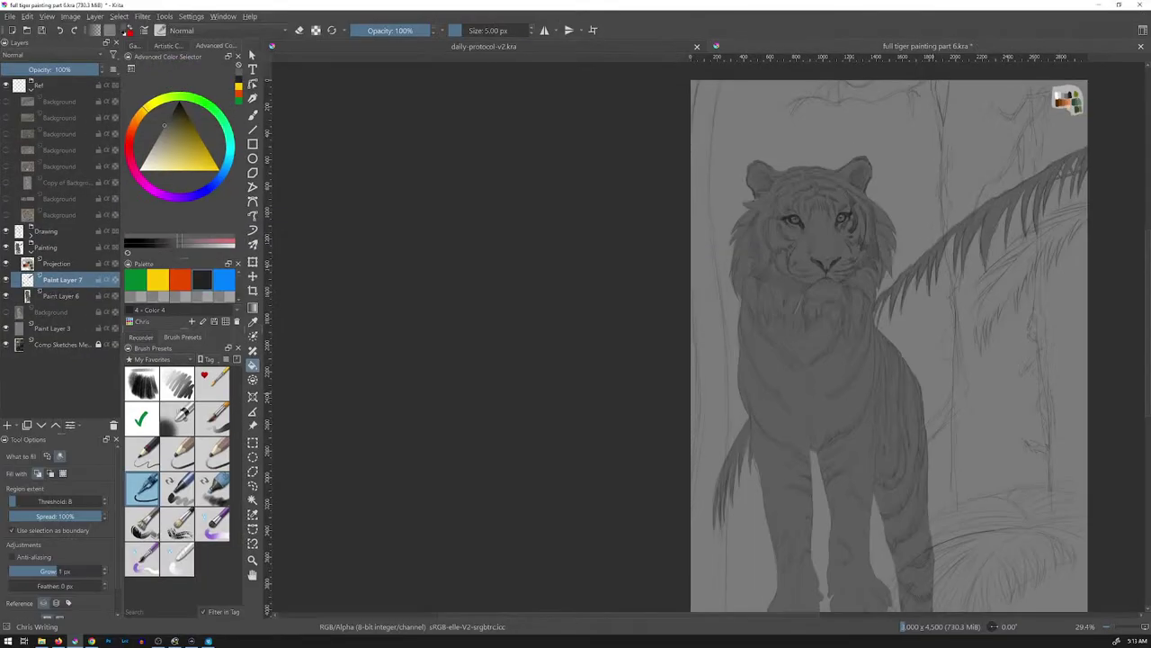
drag(889, 360, 604, 322)
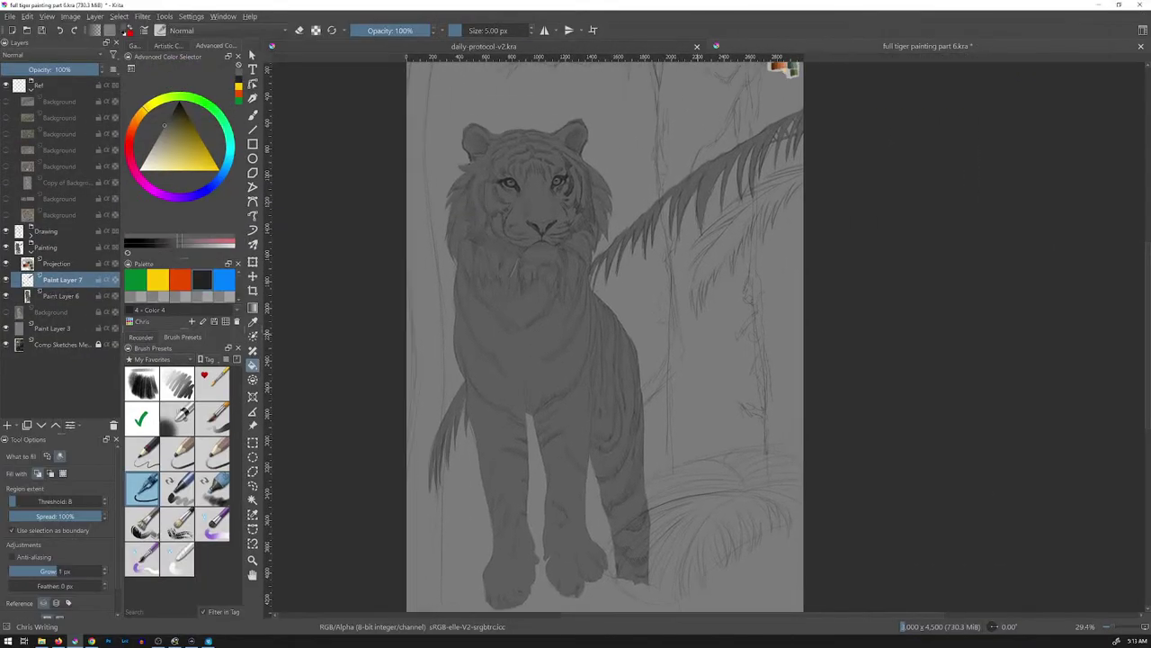
key(Insert)
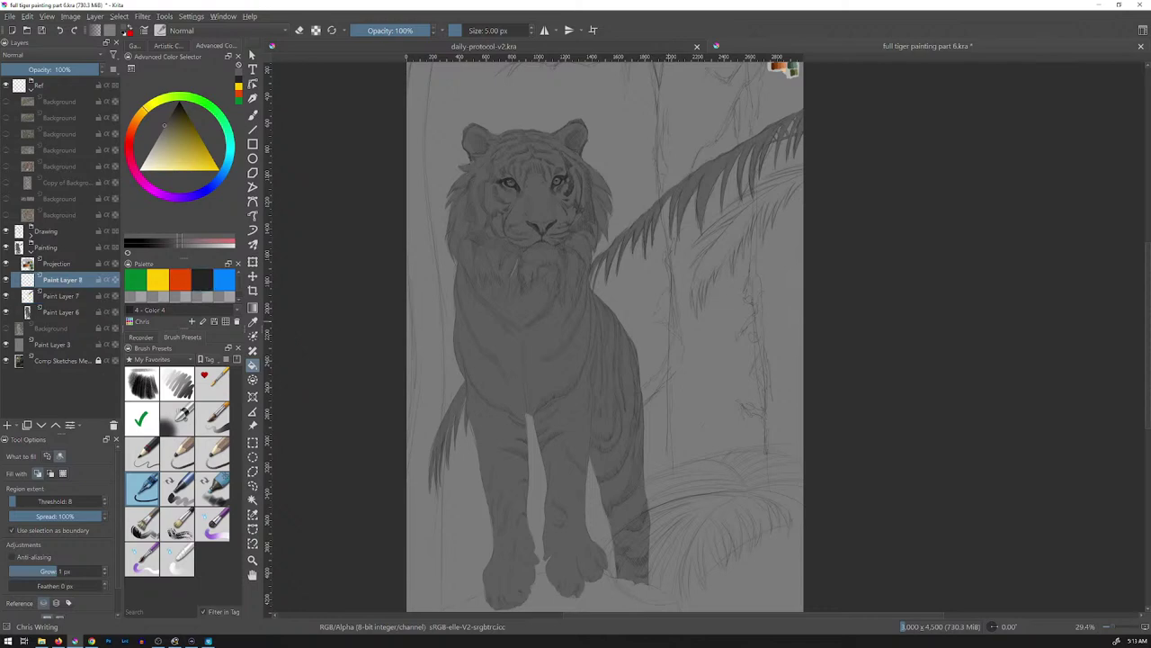
key(1)
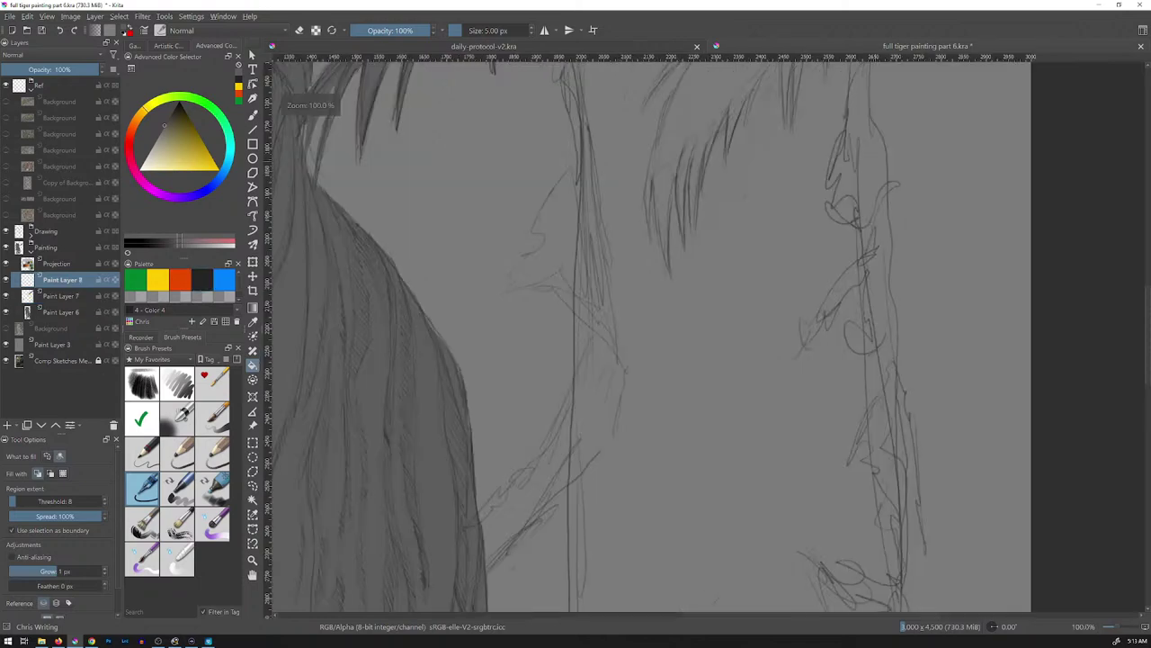
drag(909, 141, 726, 492)
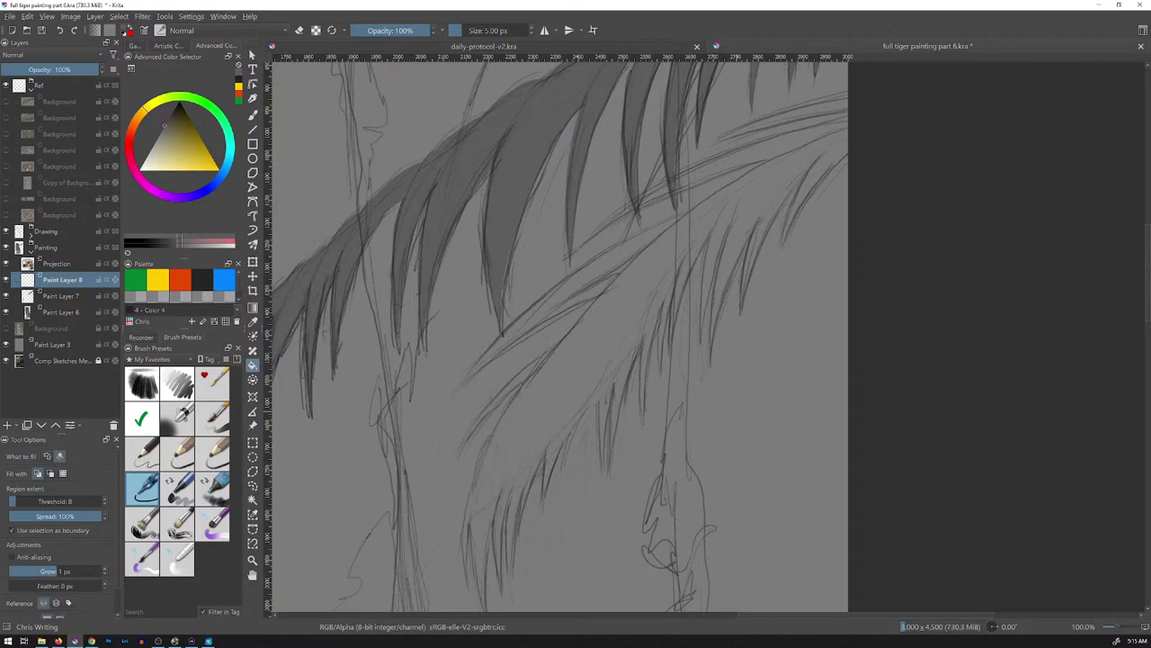
key(l)
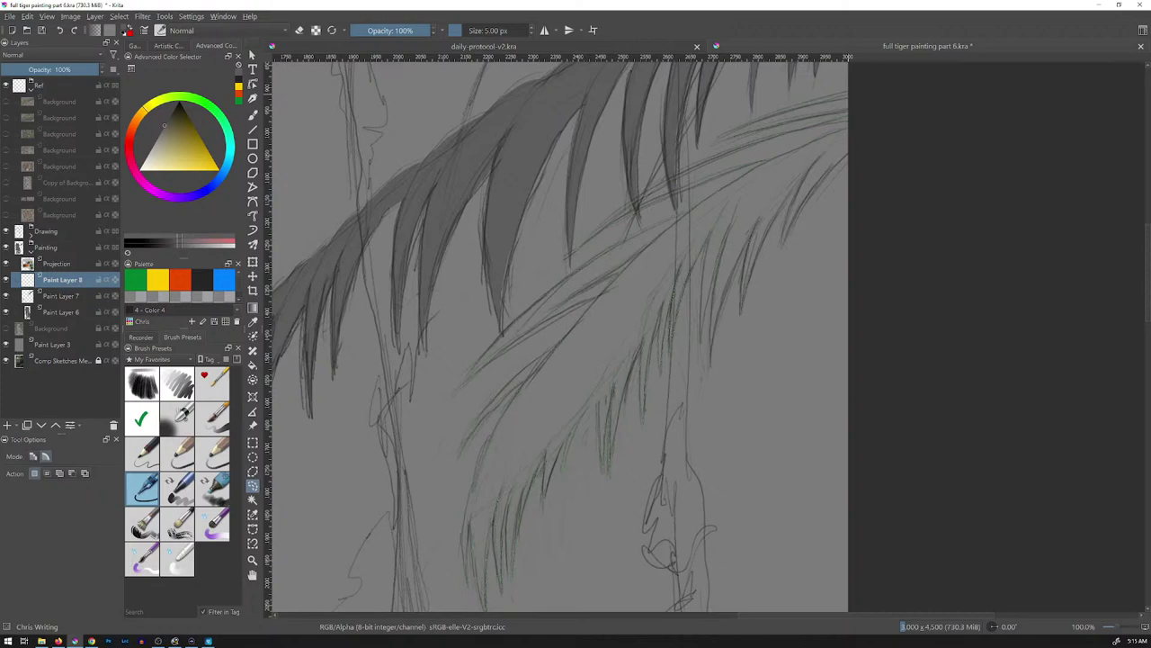
drag(848, 156, 892, 127)
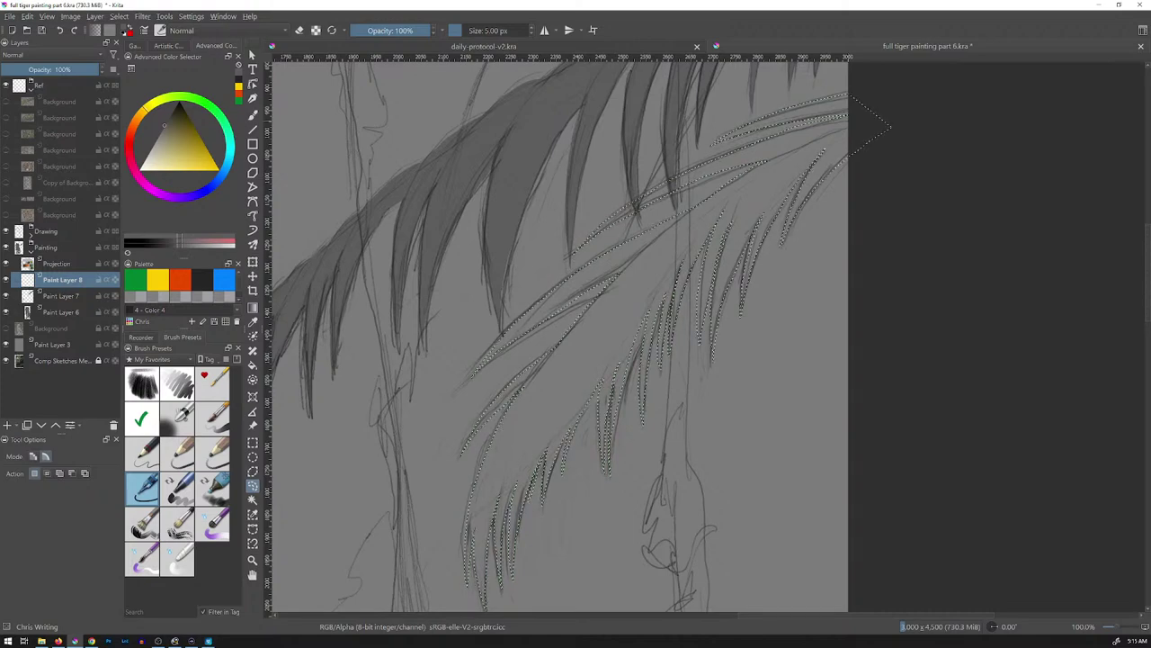
- Fill the selected frond with the foreground colour, clear the selection and save the document
key(f)
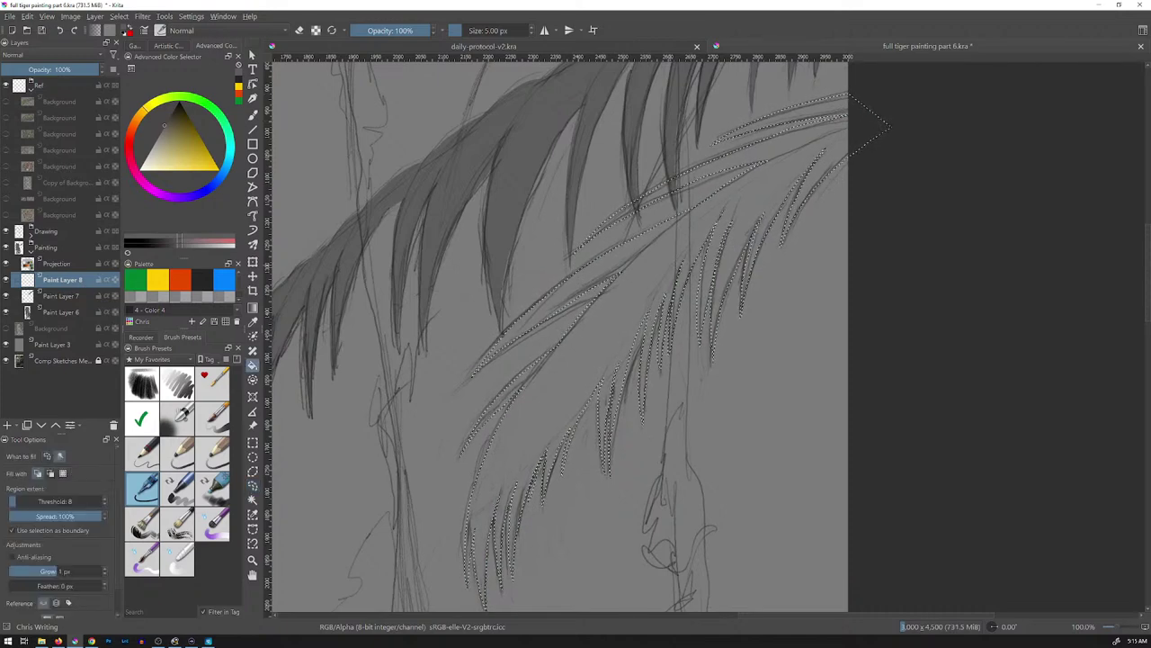
click(672, 247)
key(ctrl+shift+a)
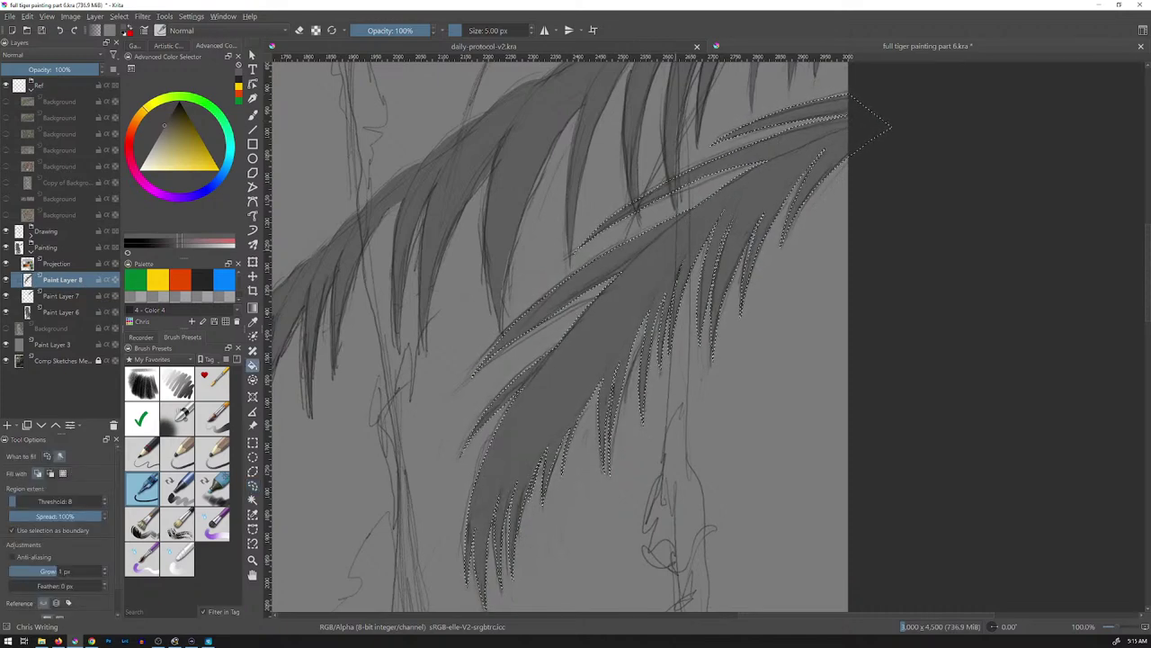
key(ctrl+s)
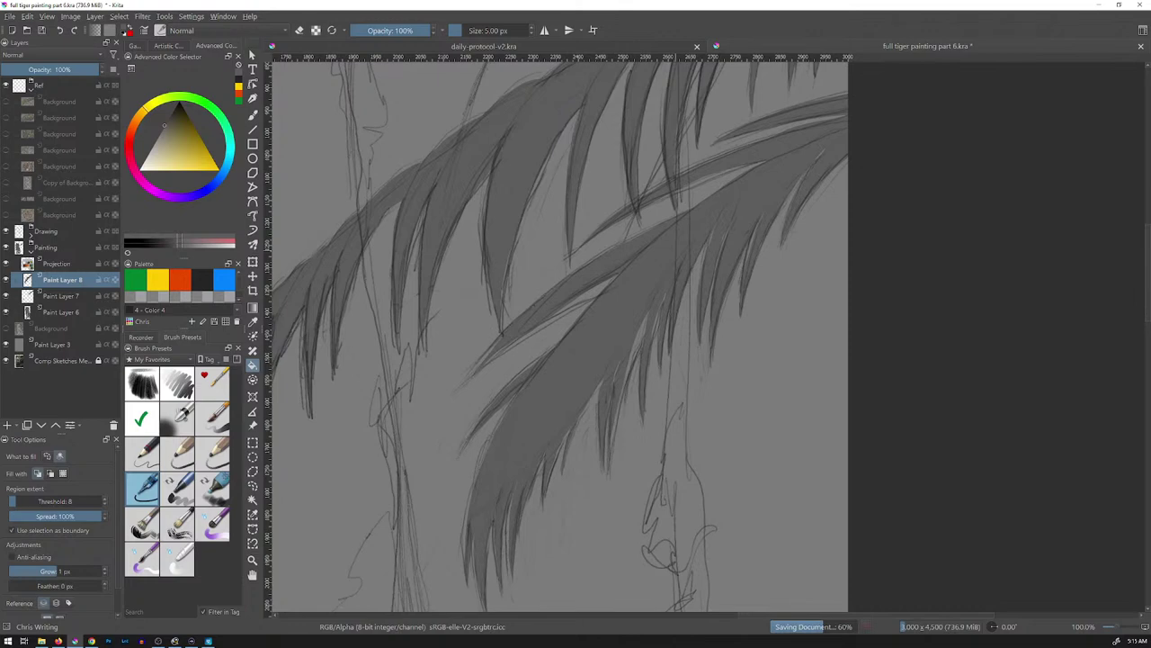
- Add another paint layer and select the drooping frond beside the tiger's hind leg, tracing its leaflets across the leg
scroll(795, 278, down, 5)
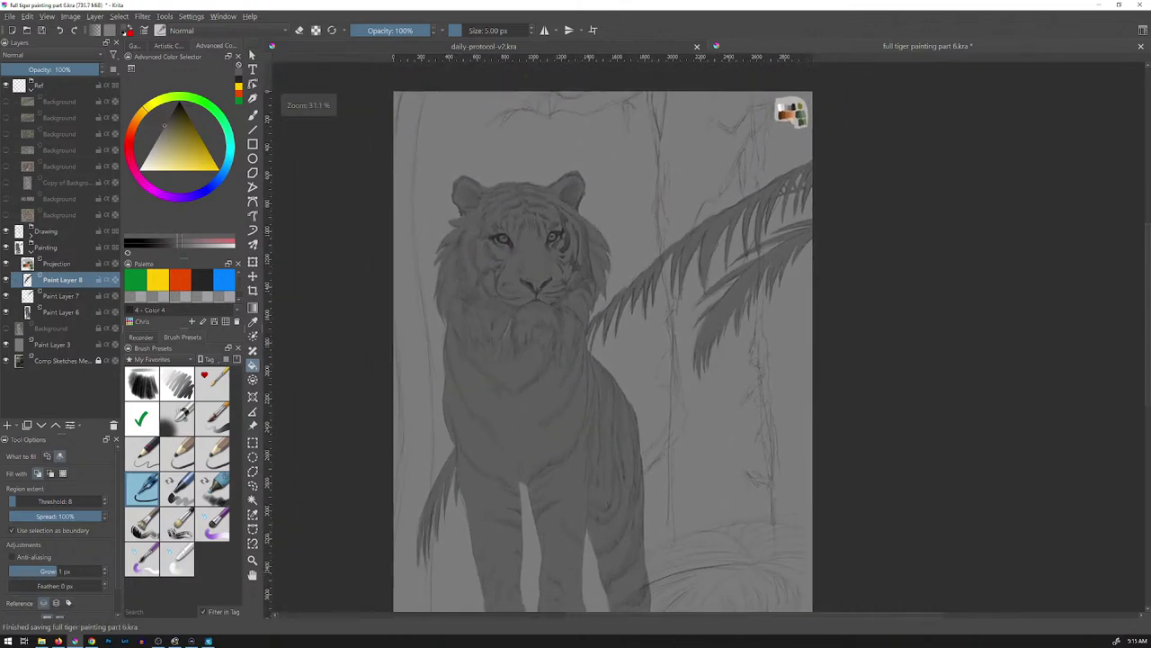
scroll(795, 279, up, 1)
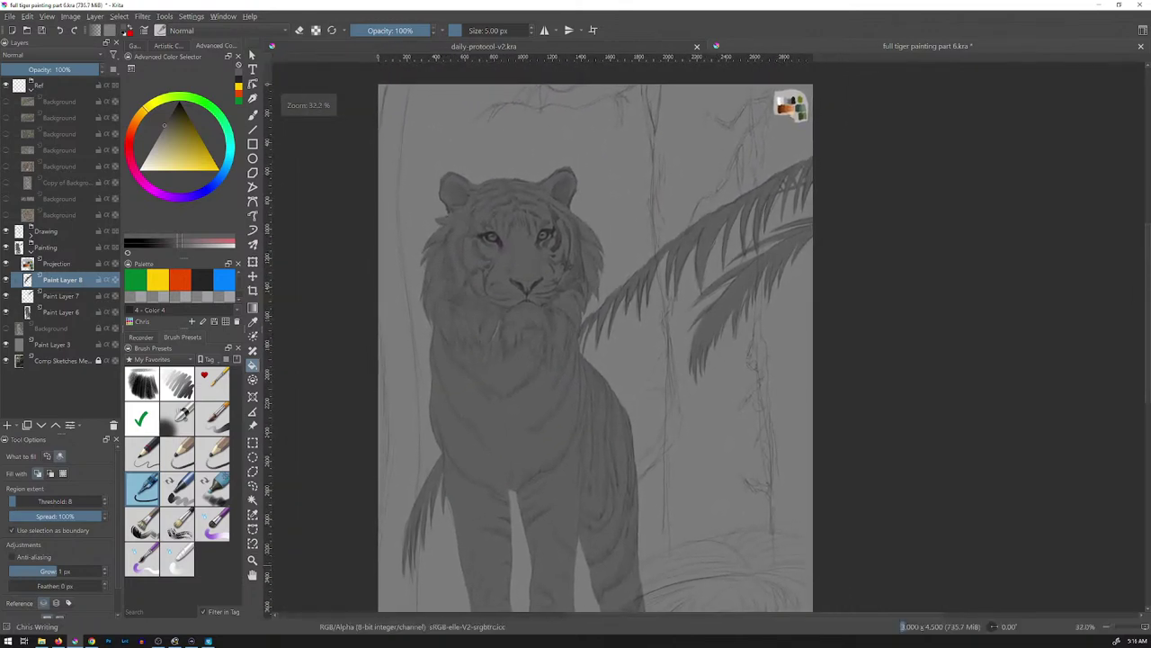
scroll(795, 279, down, 1)
scroll(795, 279, down, 1)
scroll(795, 279, up, 2)
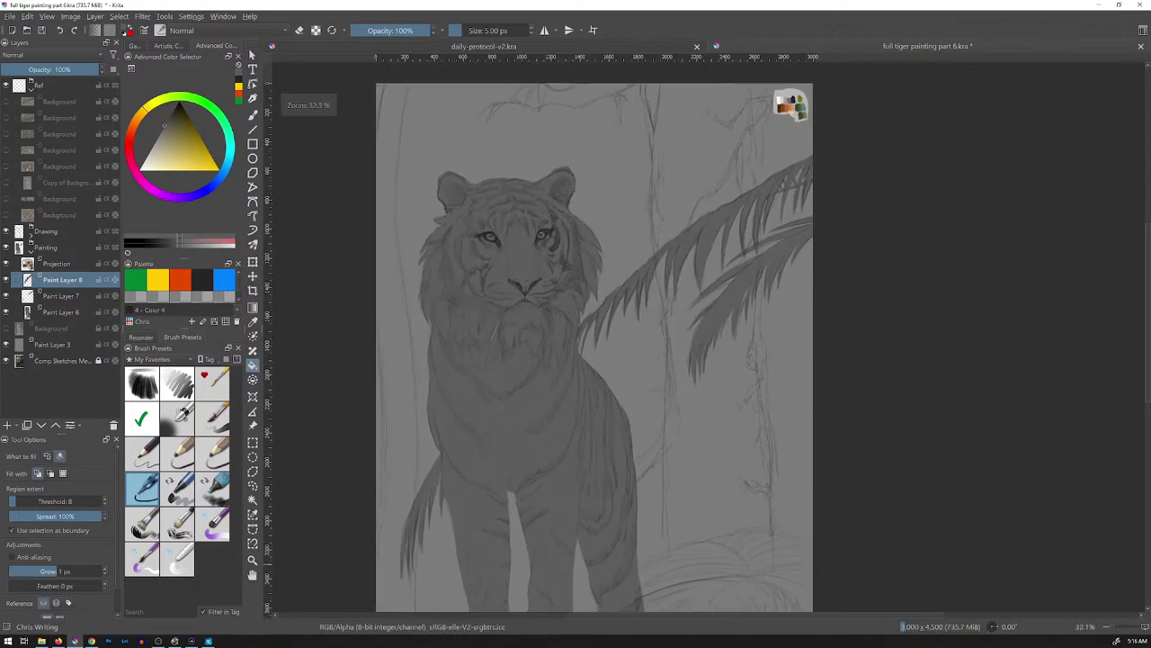
scroll(794, 353, up, 2)
scroll(793, 353, down, 1)
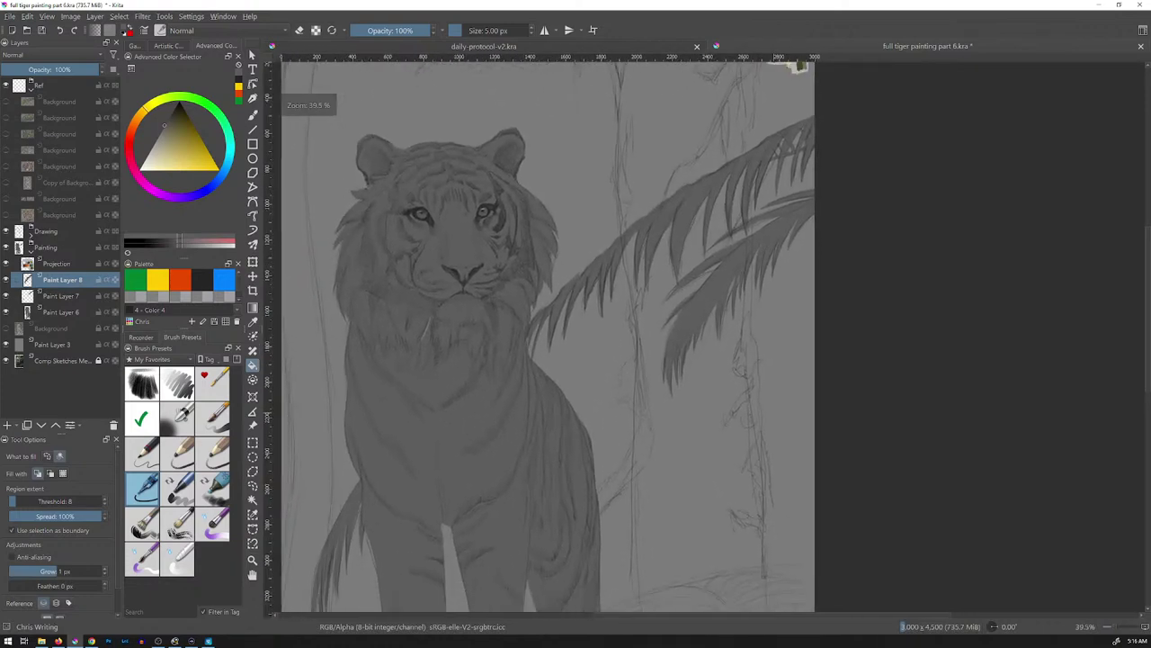
drag(776, 441, 726, 200)
drag(717, 404, 730, 338)
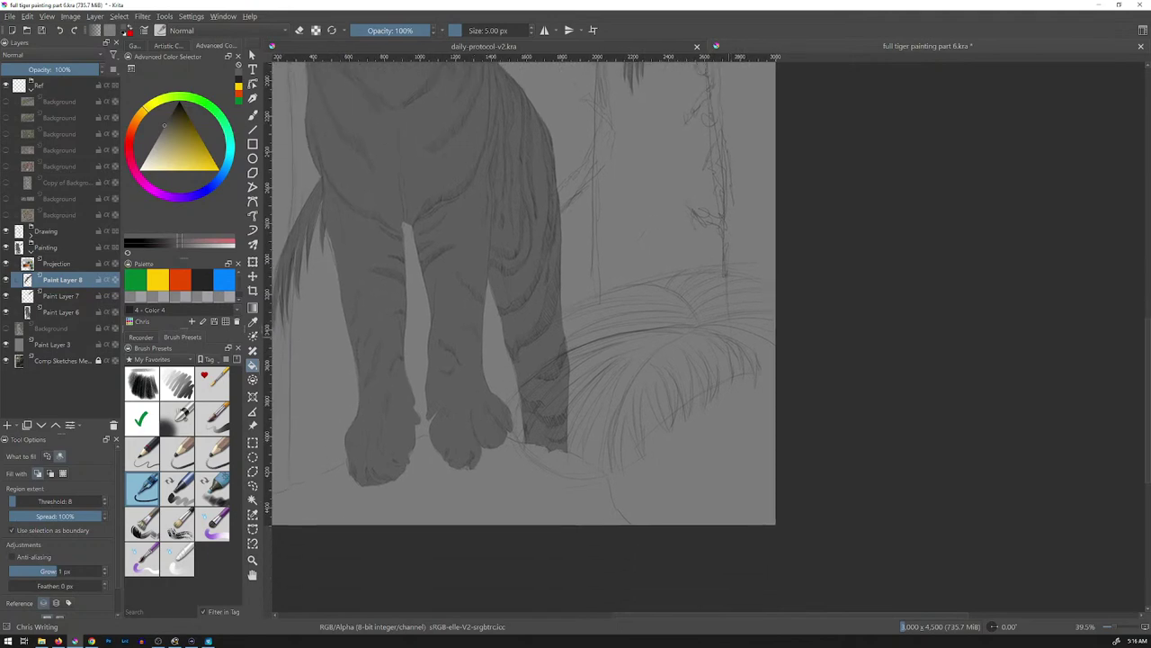
key(Insert)
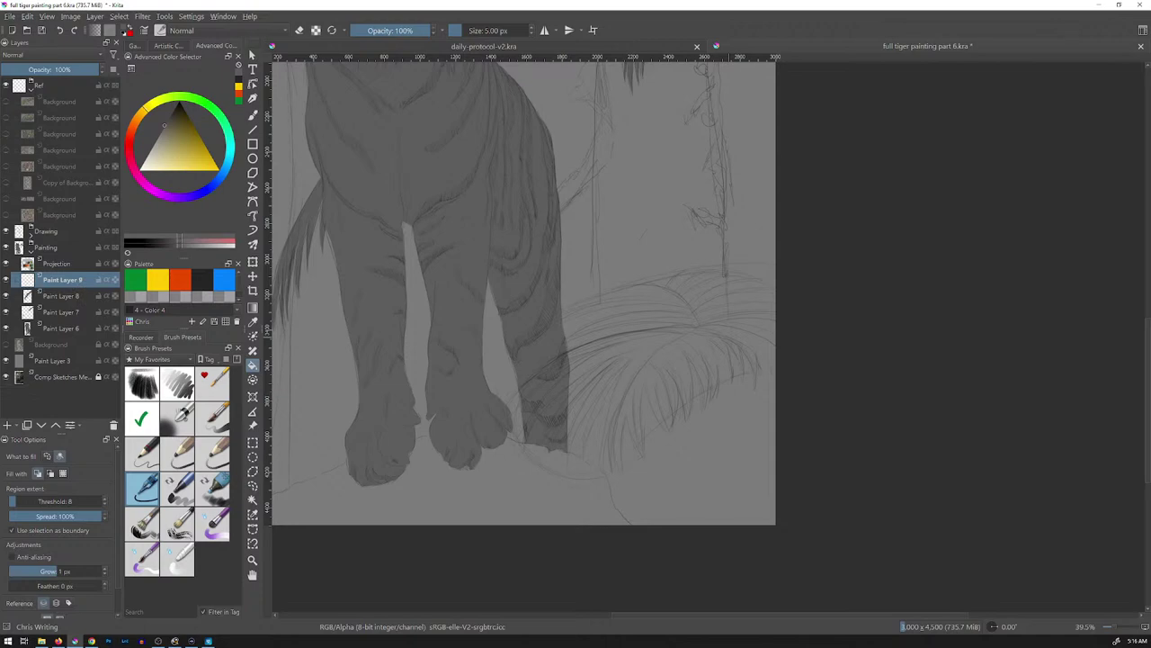
scroll(711, 330, up, 2)
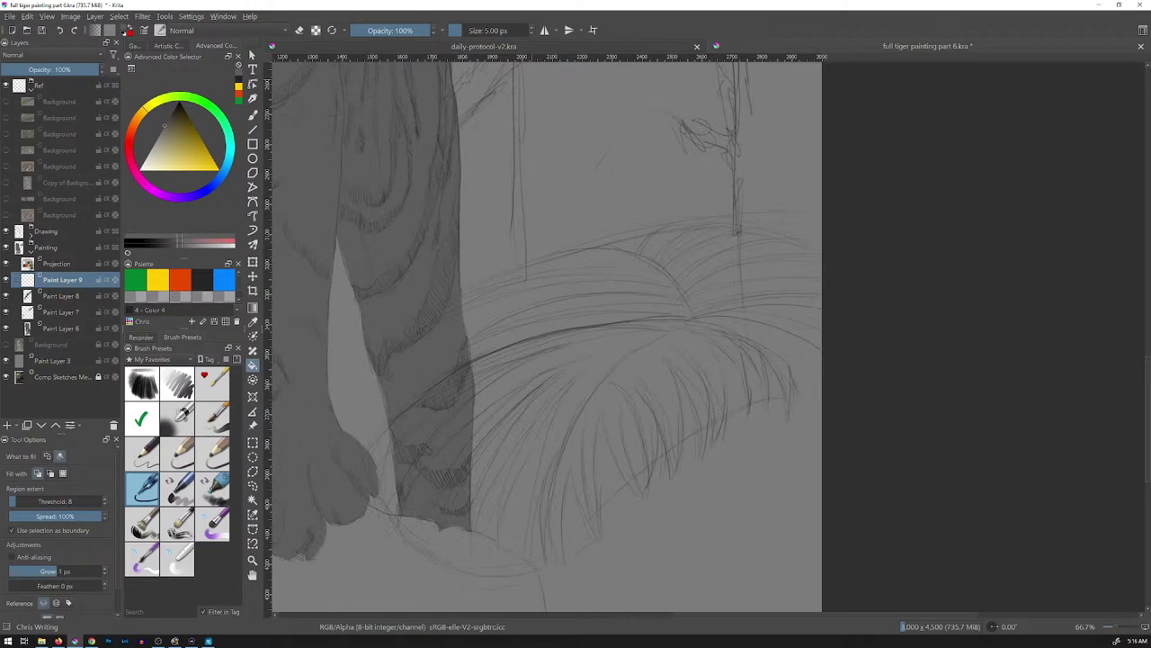
click(253, 485)
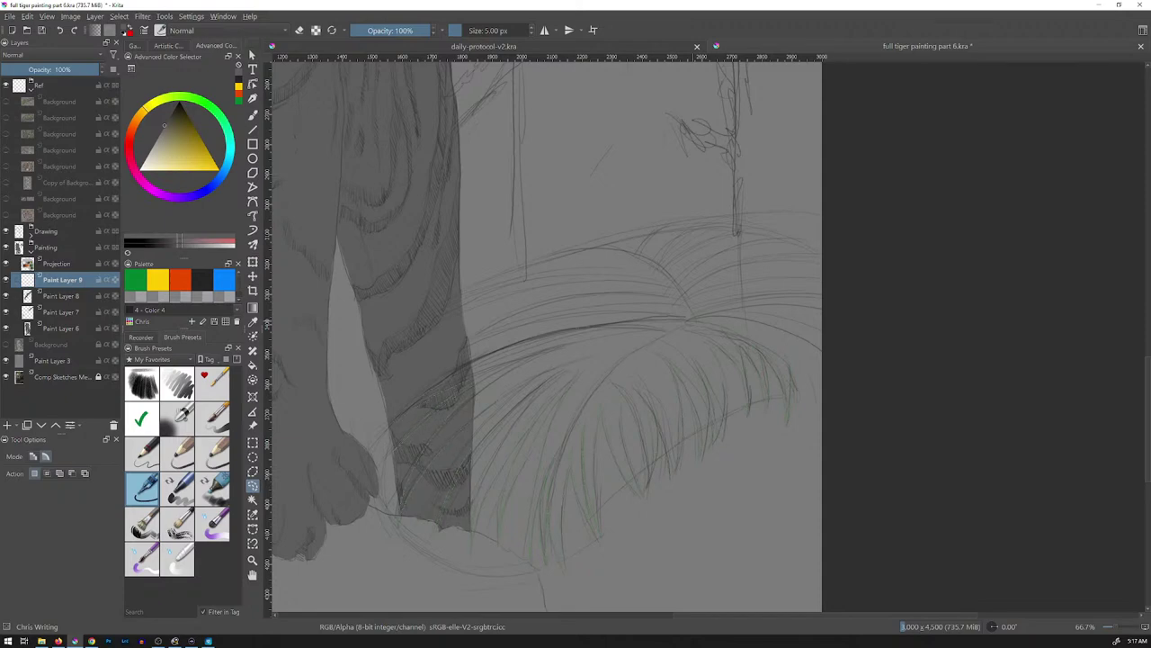
drag(689, 320, 693, 319)
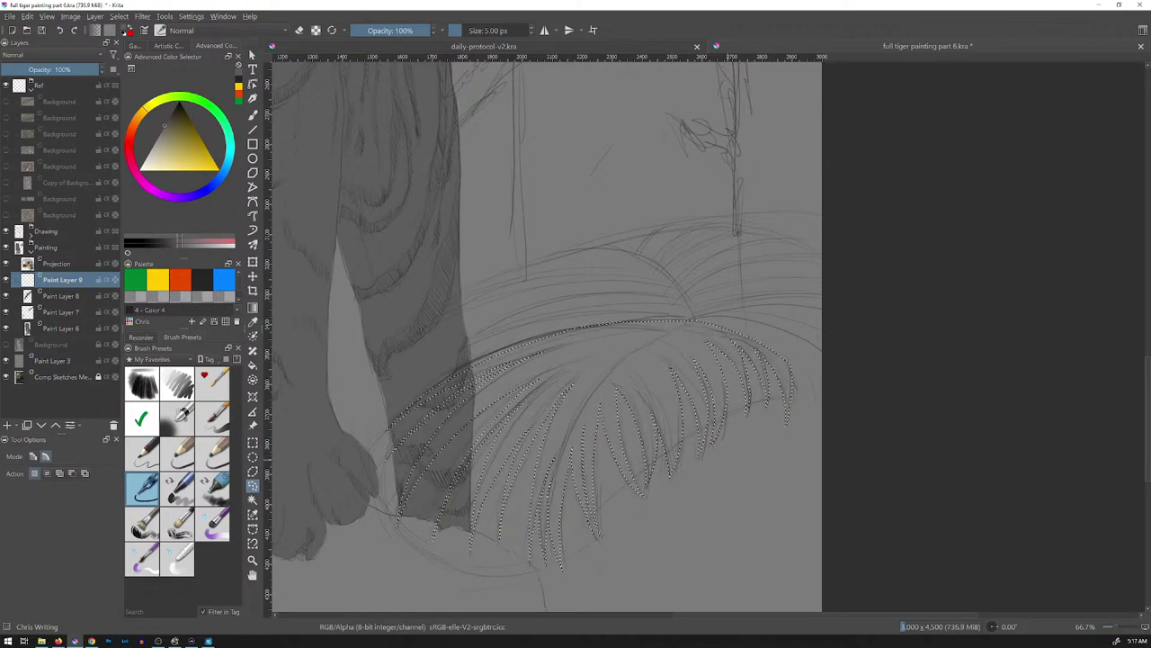
- Fill the selected drooping frond with the foreground colour and clear the selection
key(f)
click(601, 371)
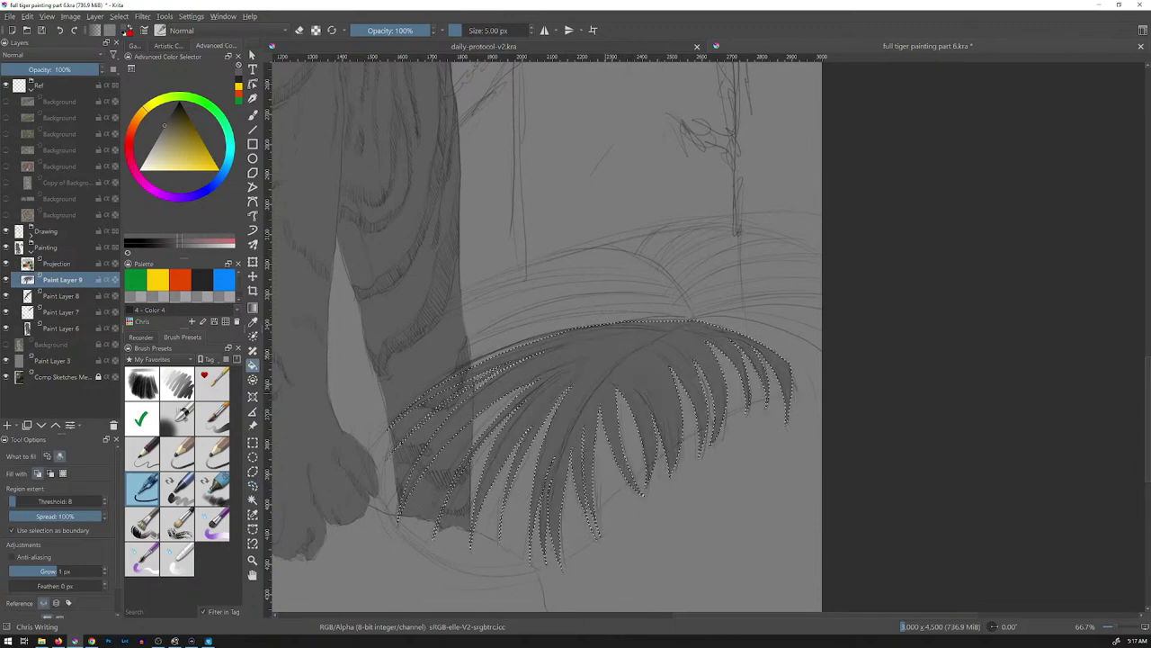
key(ctrl+shift+a)
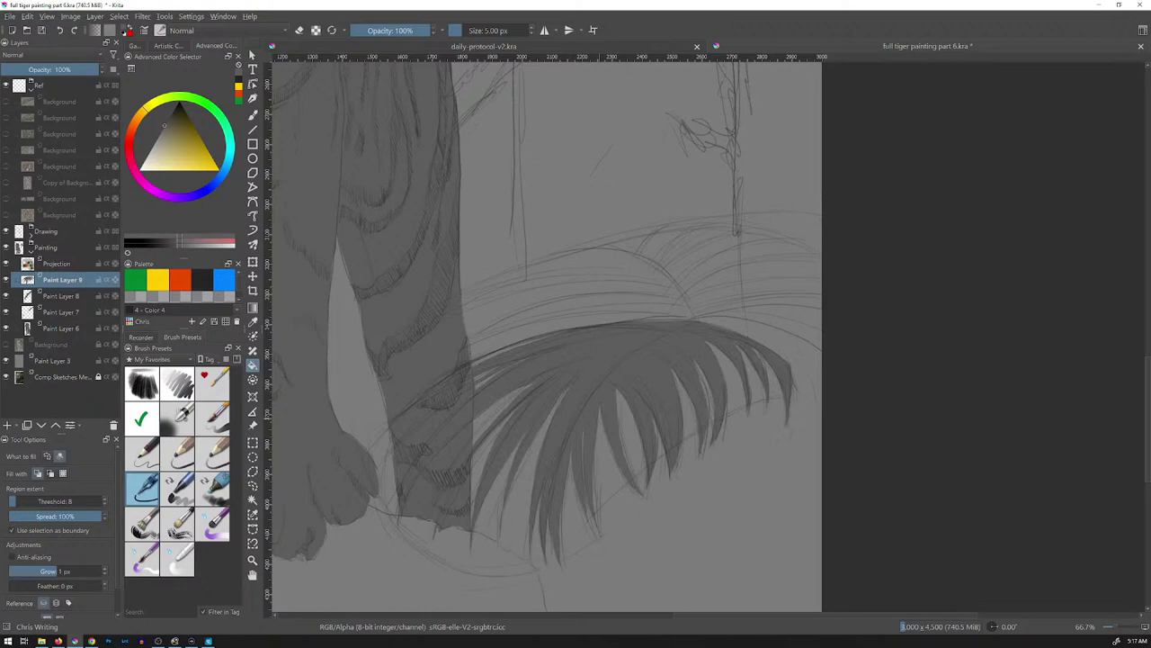
- Hide the tiger silhouette on Paint Layer 6, then select the arching frond above the drooping one and fill it
click(6, 328)
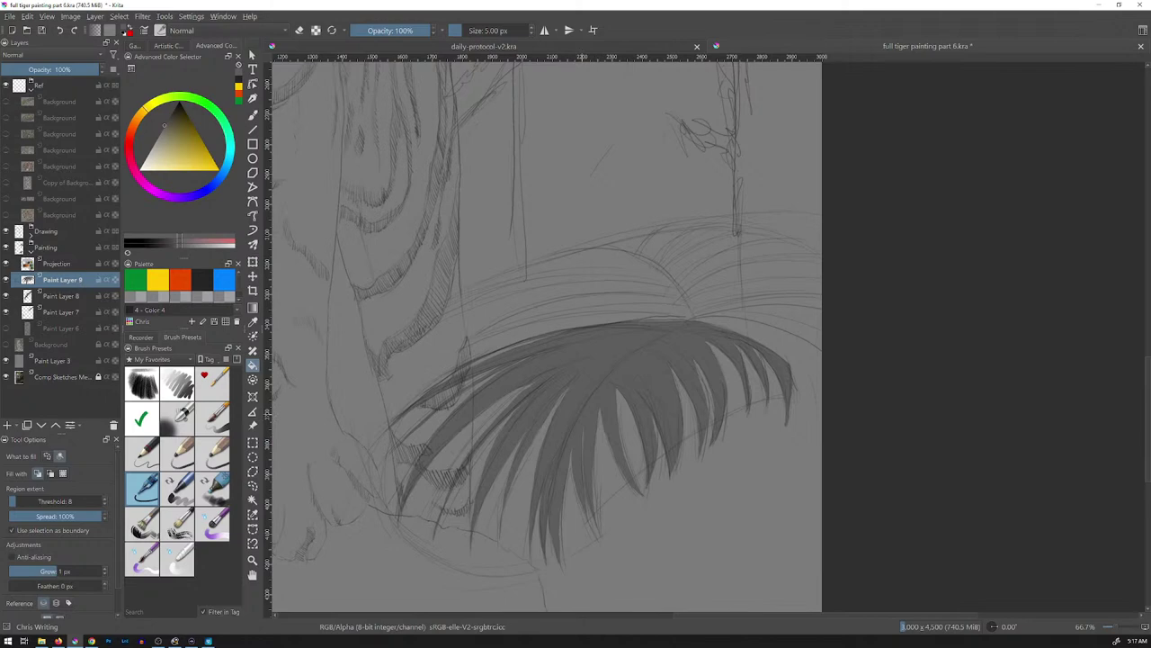
key(l)
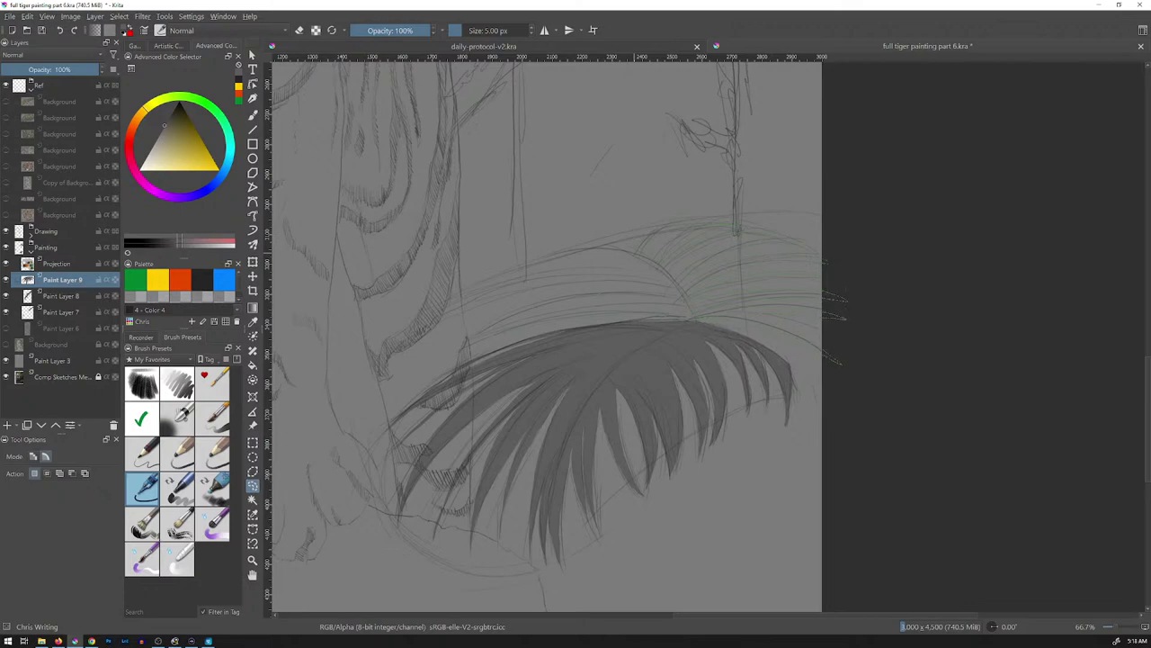
click(819, 306)
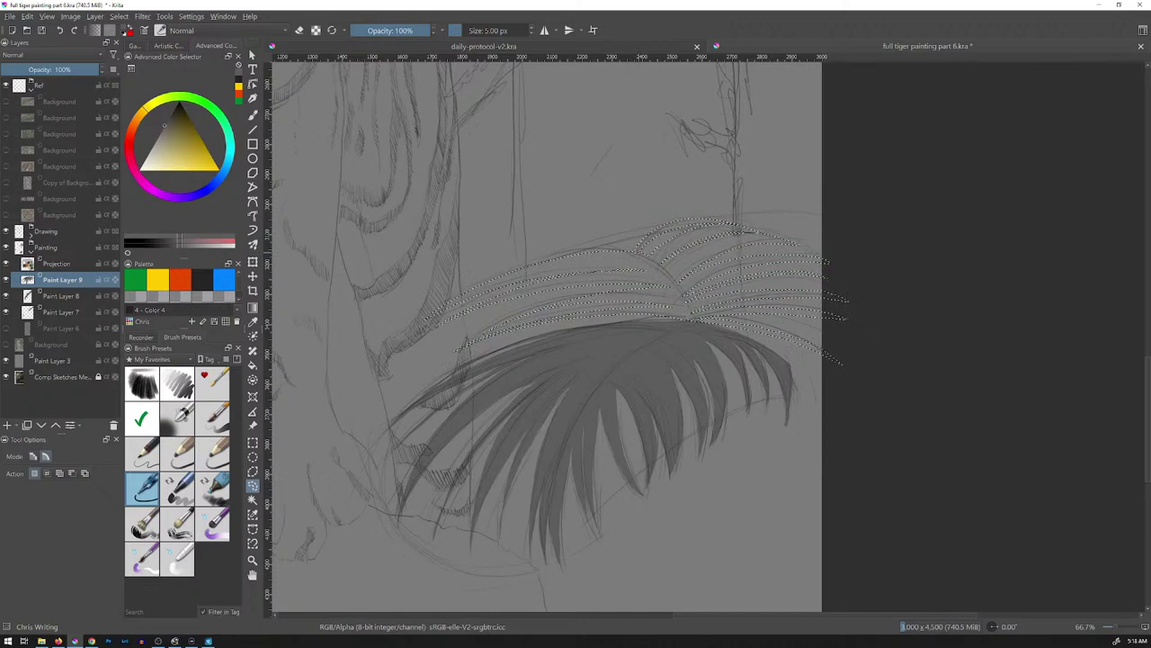
key(f)
click(670, 270)
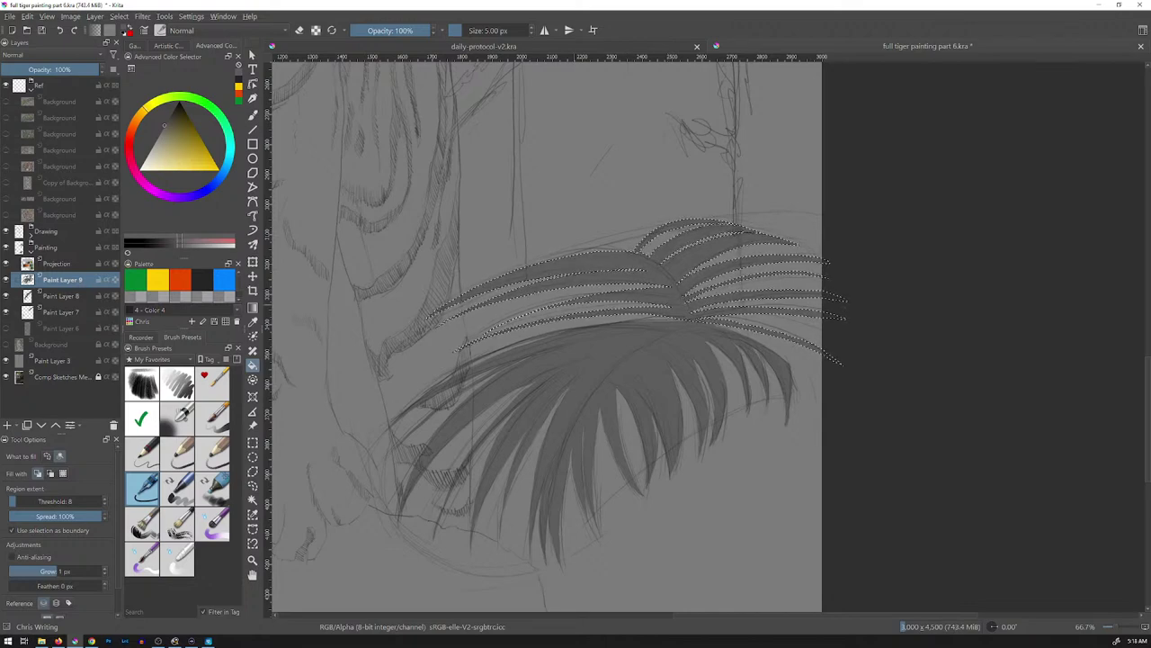
- Select and fill extra leaflets along the arching frond's lower-left and upper edges, deselect, and show Paint Layer 6 again
key(l)
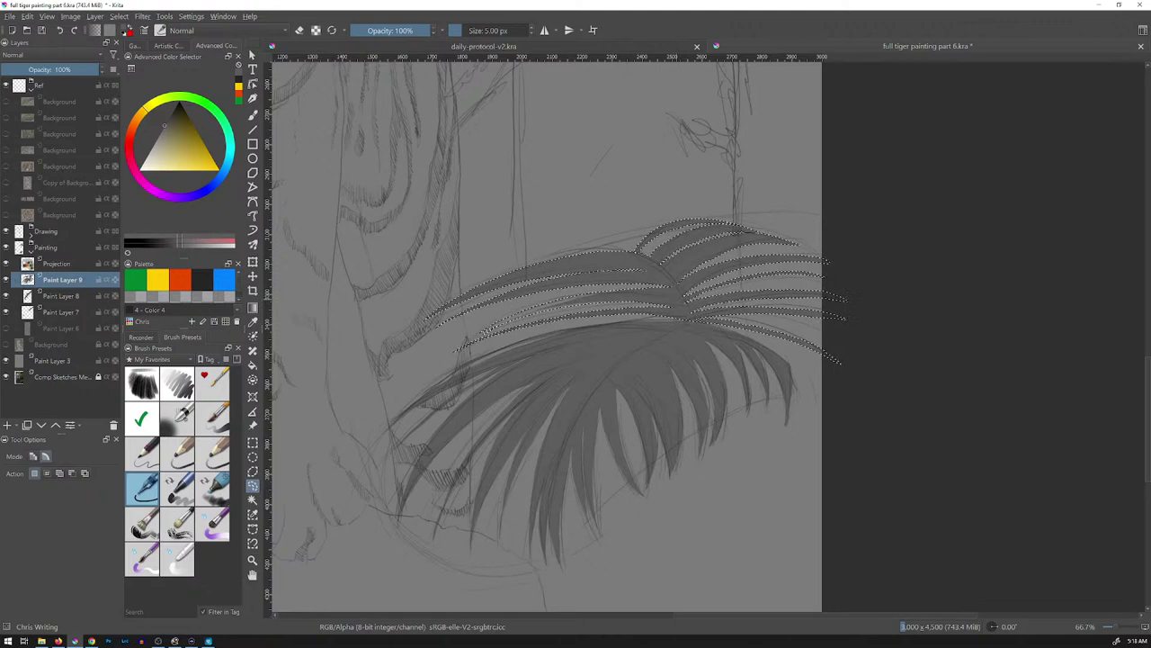
key(f)
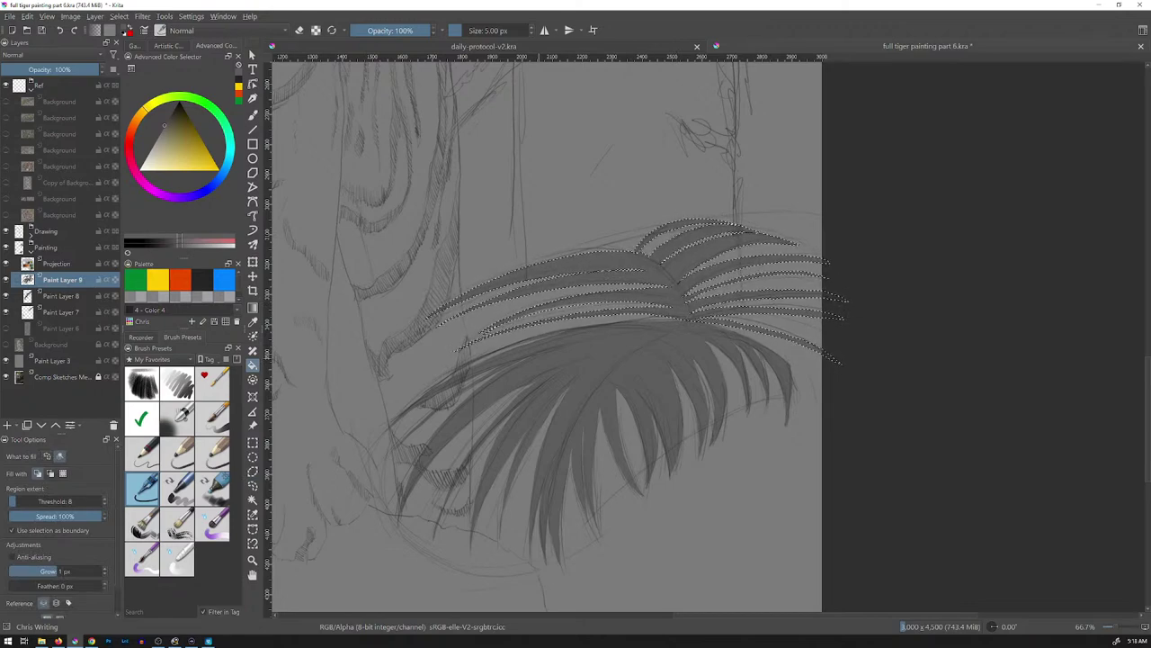
key(l)
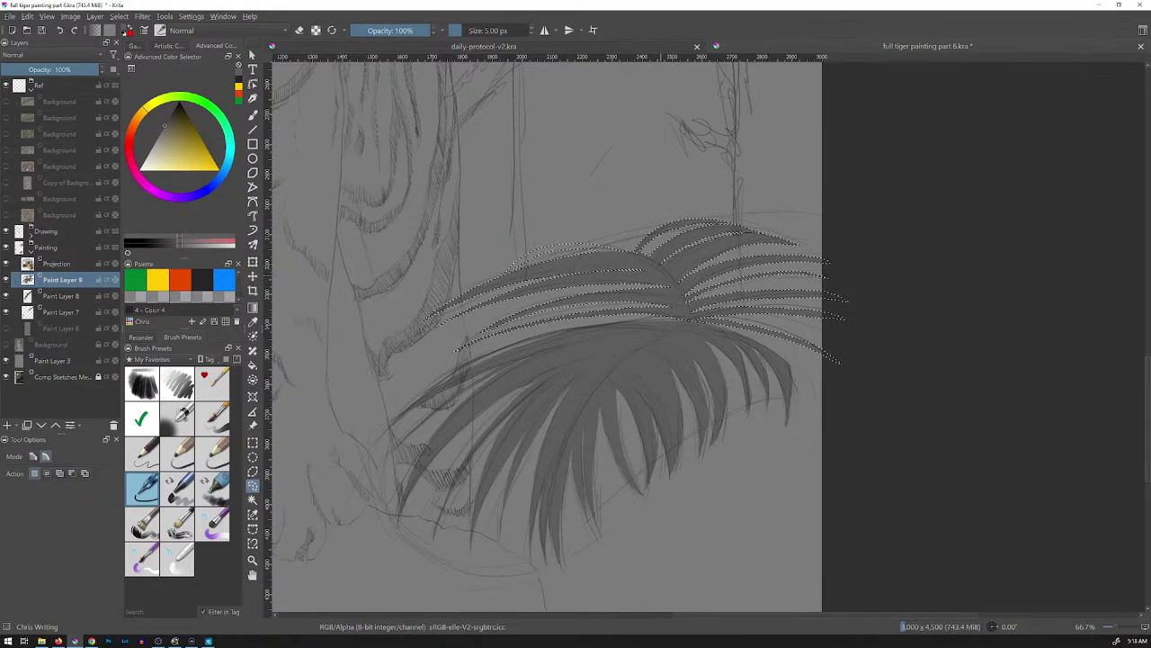
key(f)
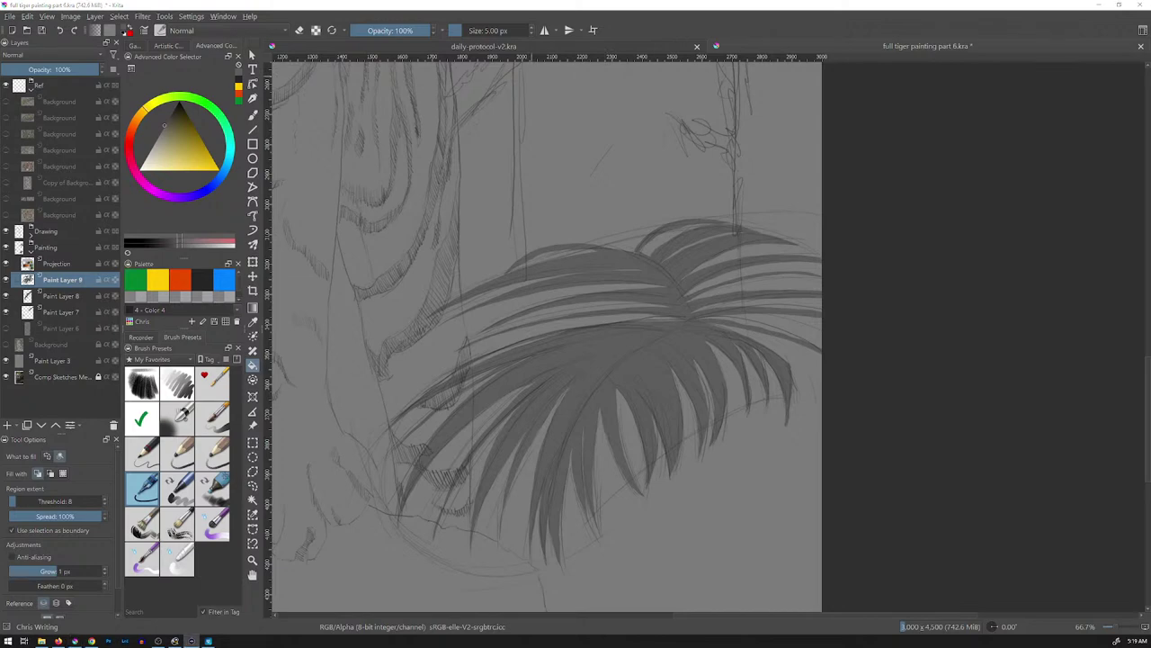
click(7, 329)
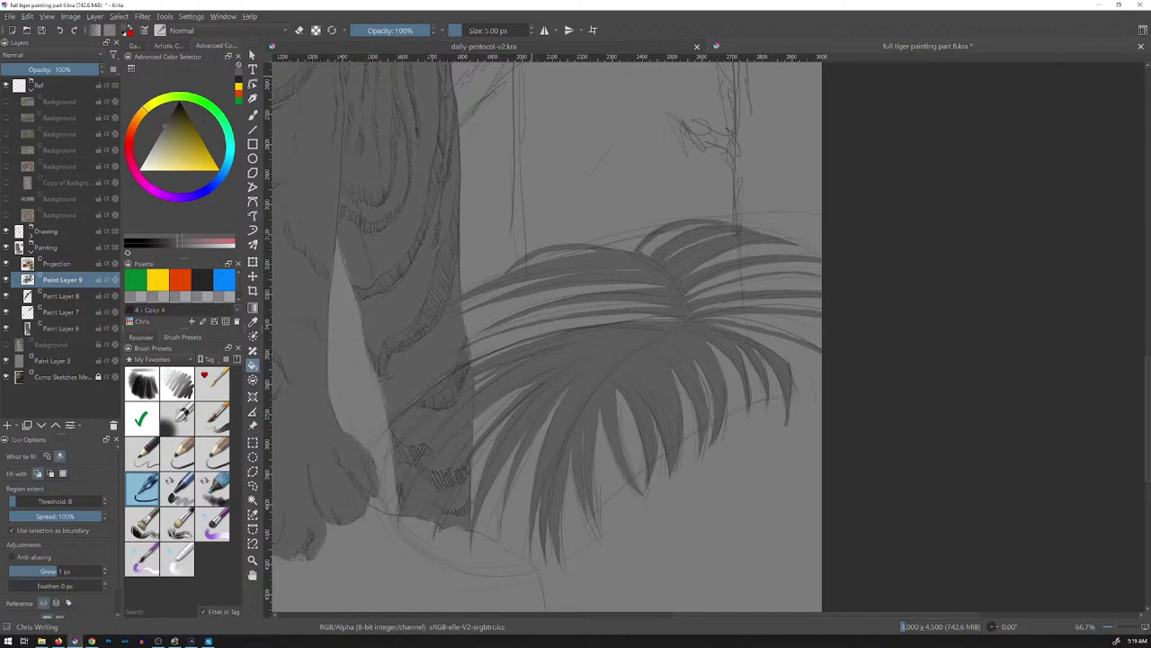
- Add a paint layer above Paint Layer 6 and trace a selection around the rock beneath the tiger's paws, closing it below the canvas edge
drag(571, 386, 933, 241)
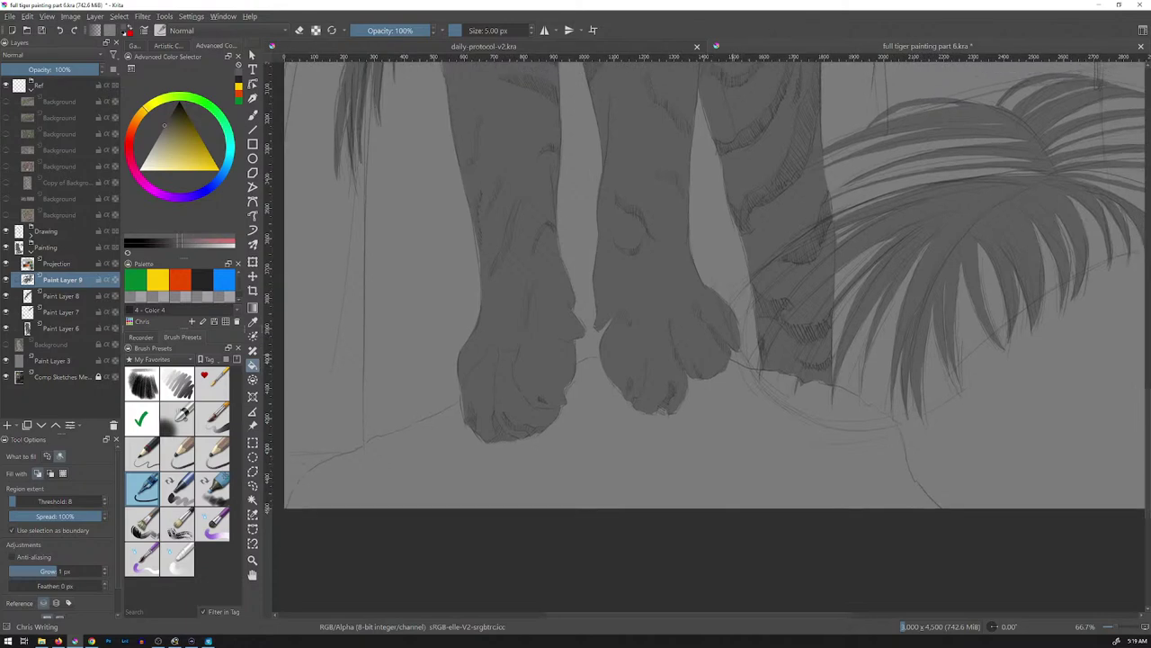
key(ctrl+minus)
drag(905, 185, 829, 252)
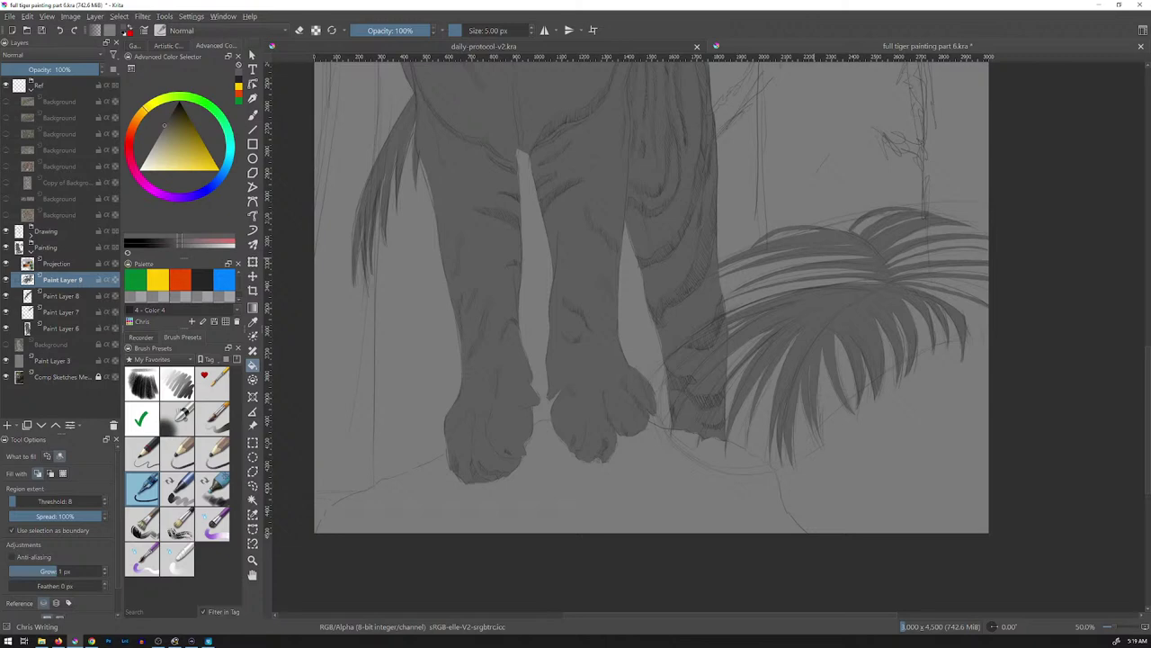
click(28, 329)
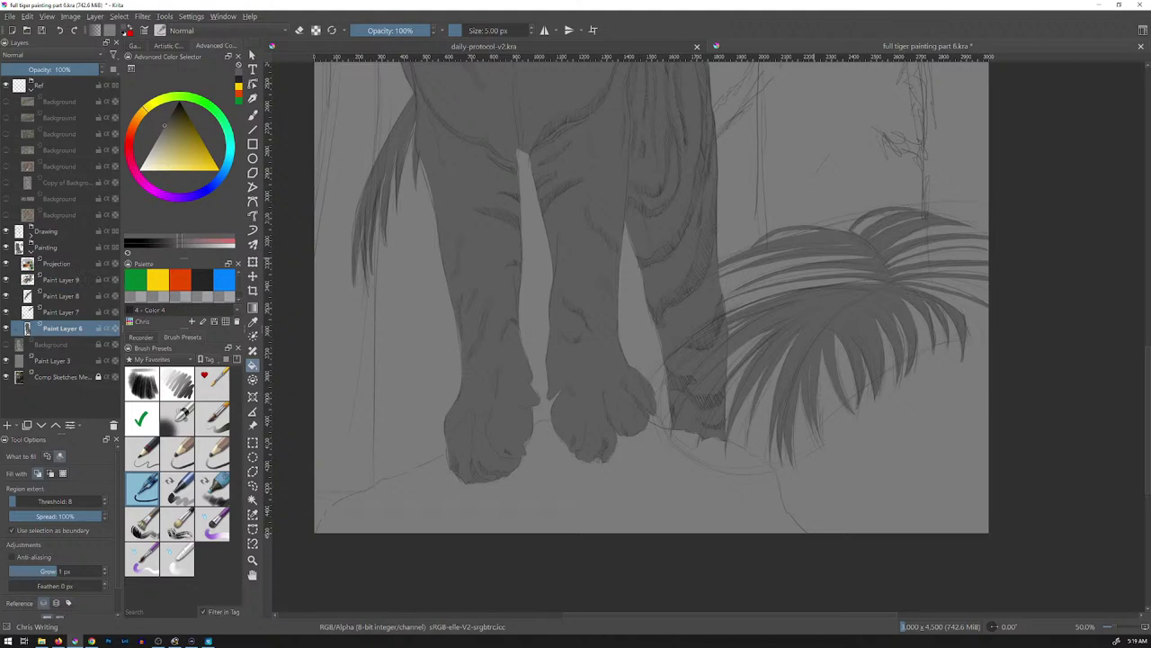
key(Insert)
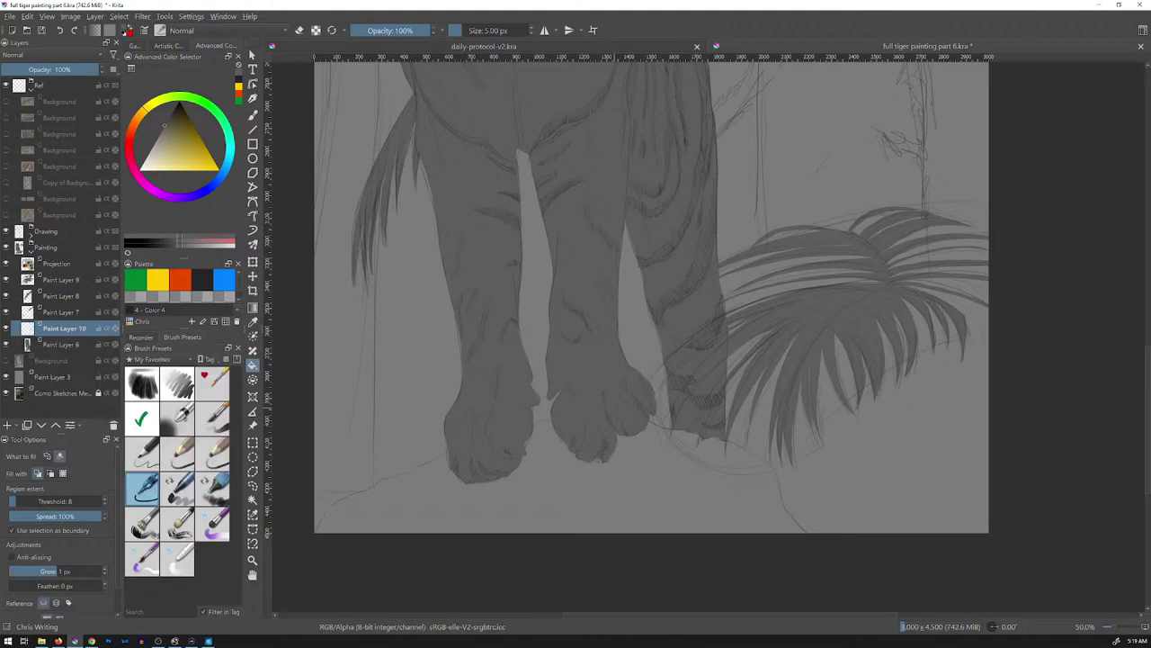
key(l)
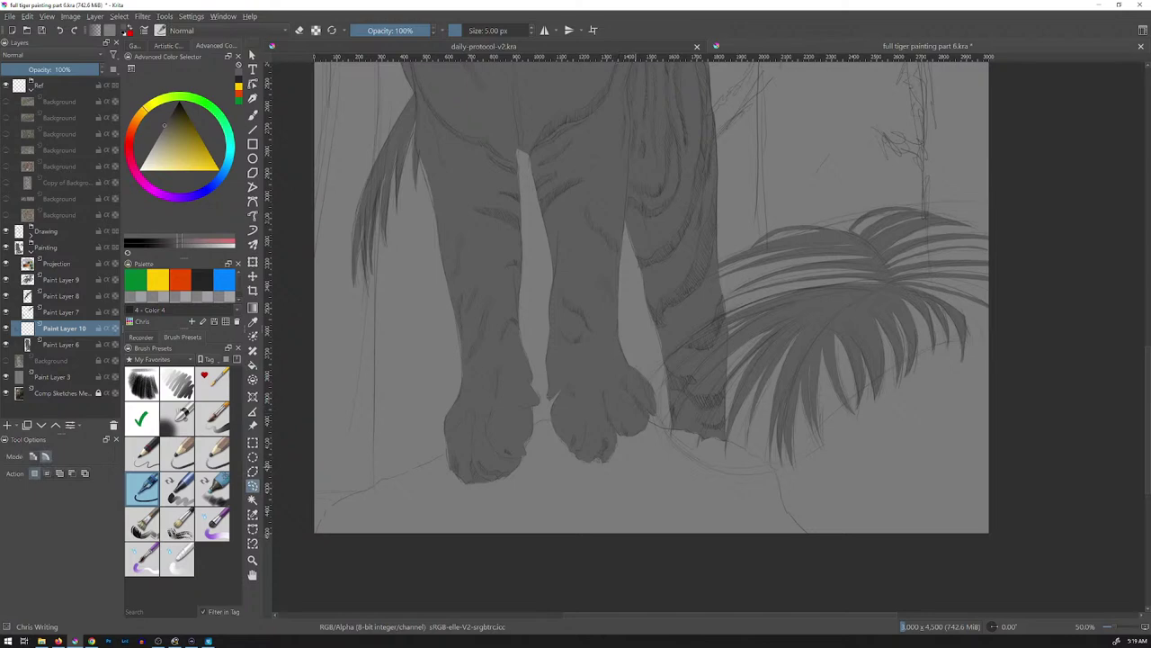
drag(636, 467, 662, 275)
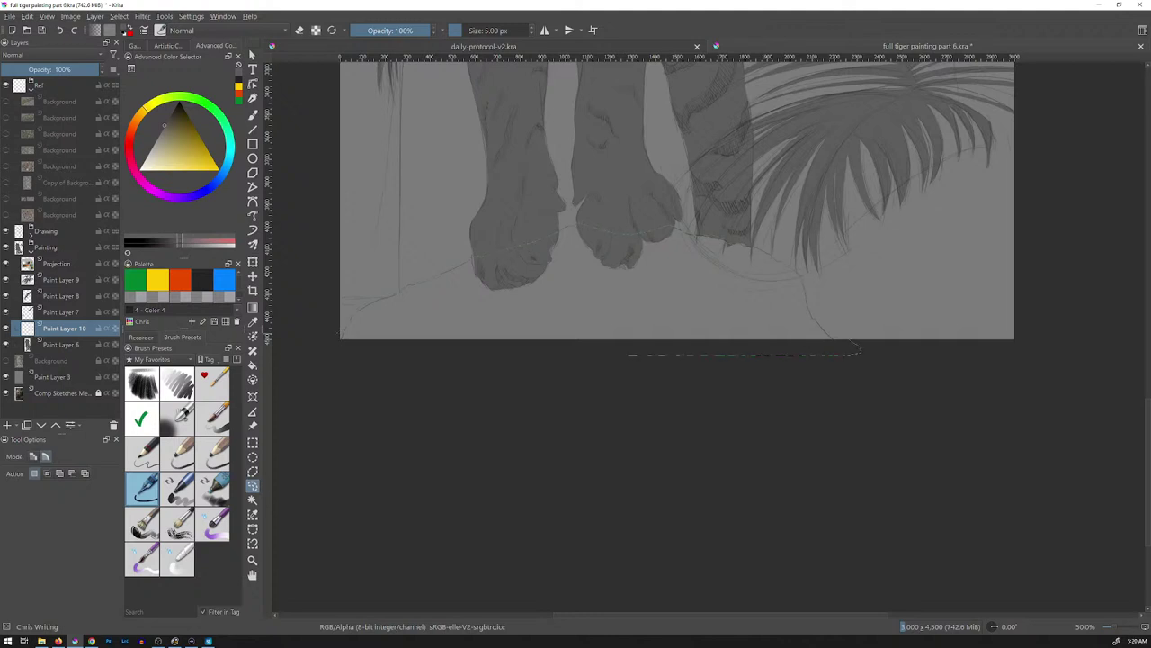
drag(327, 365, 341, 336)
- Fill the rock selection with the foreground colour and clear the selection
key(f)
click(710, 304)
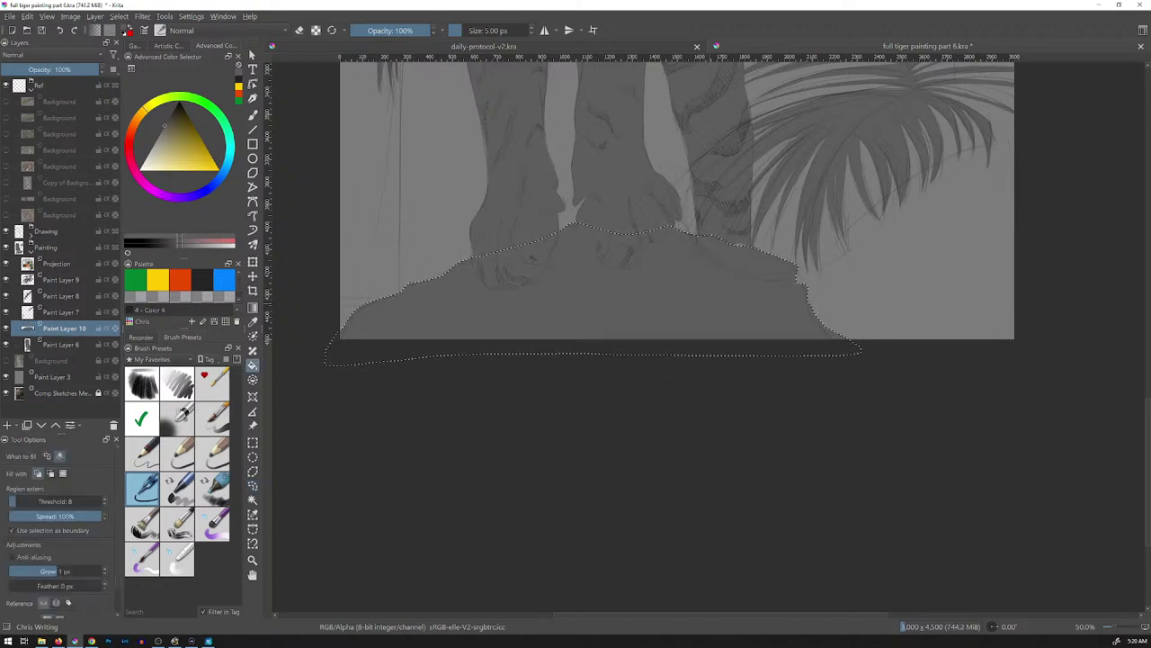
key(ctrl+shift+a)
key(1)
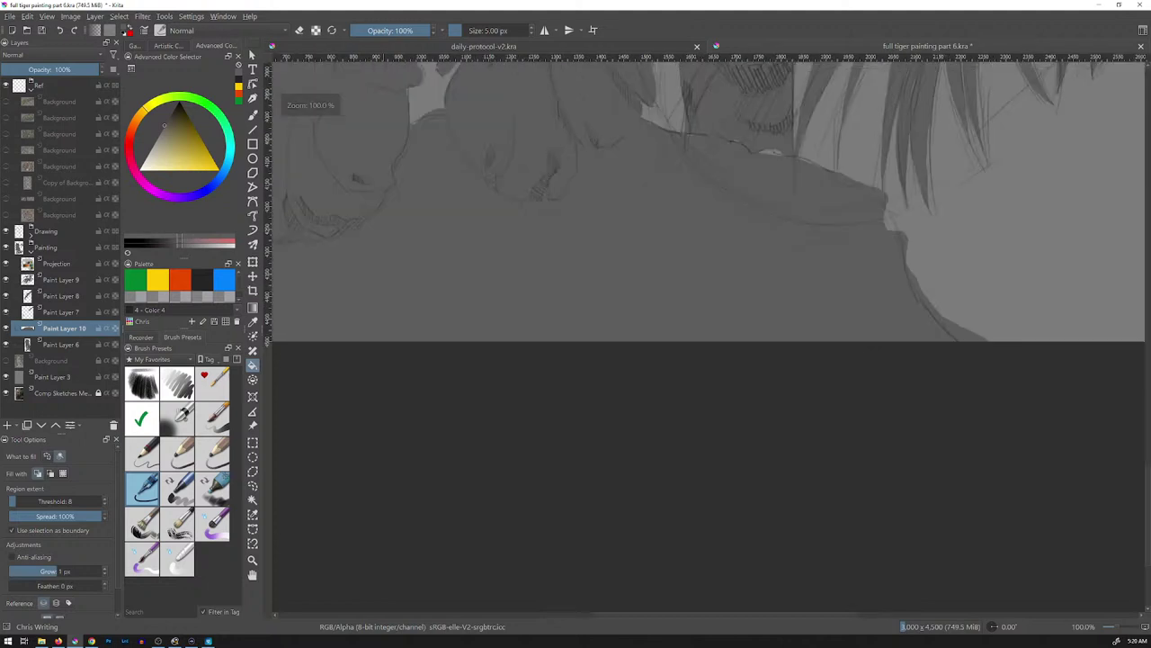
key(2)
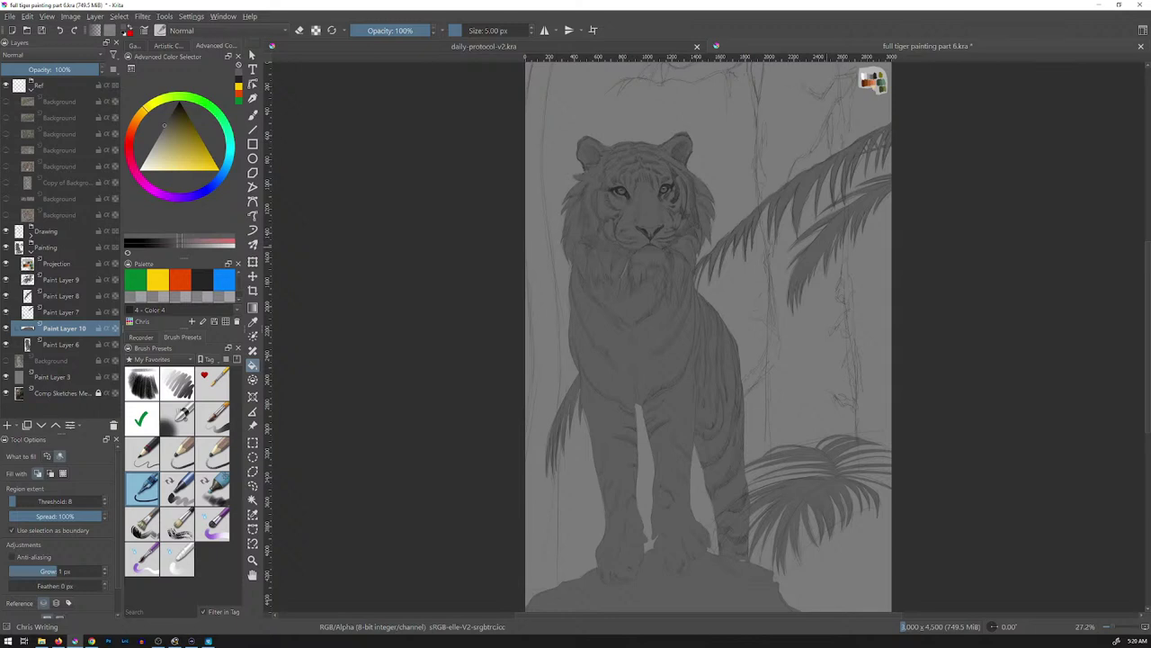
- Load Paint Layer 6's tiger silhouette as a selection, collapse the Ref group, and add a paint layer above Paint Layer 6
ctrl+click(27, 345)
mouse_move(90, 393)
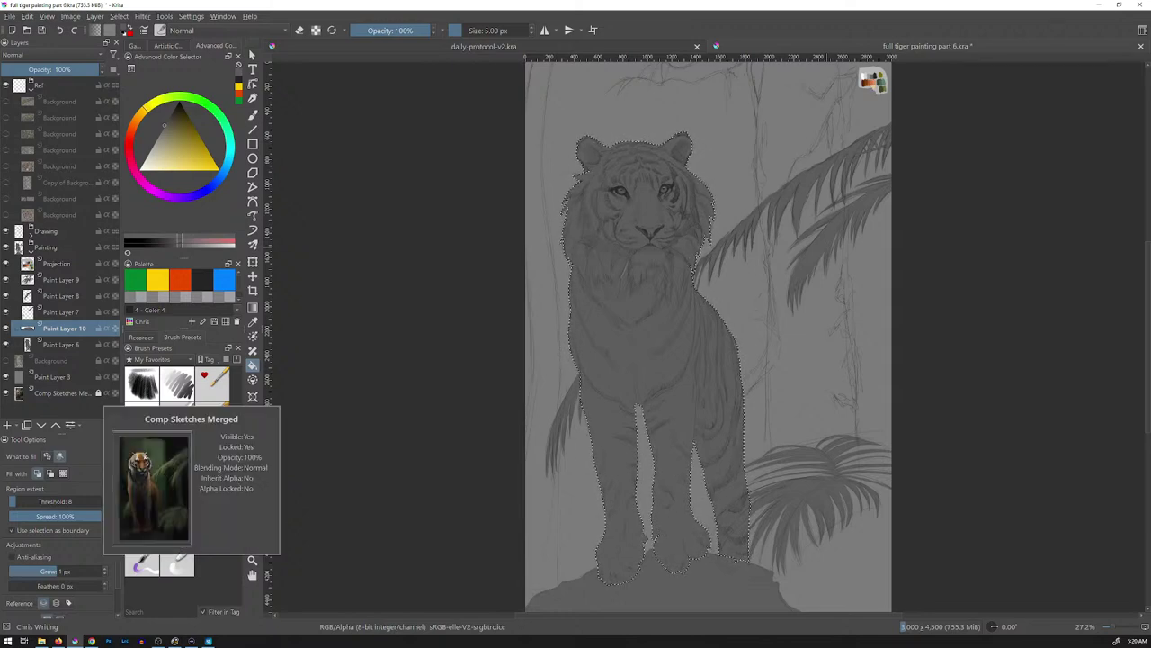
click(30, 86)
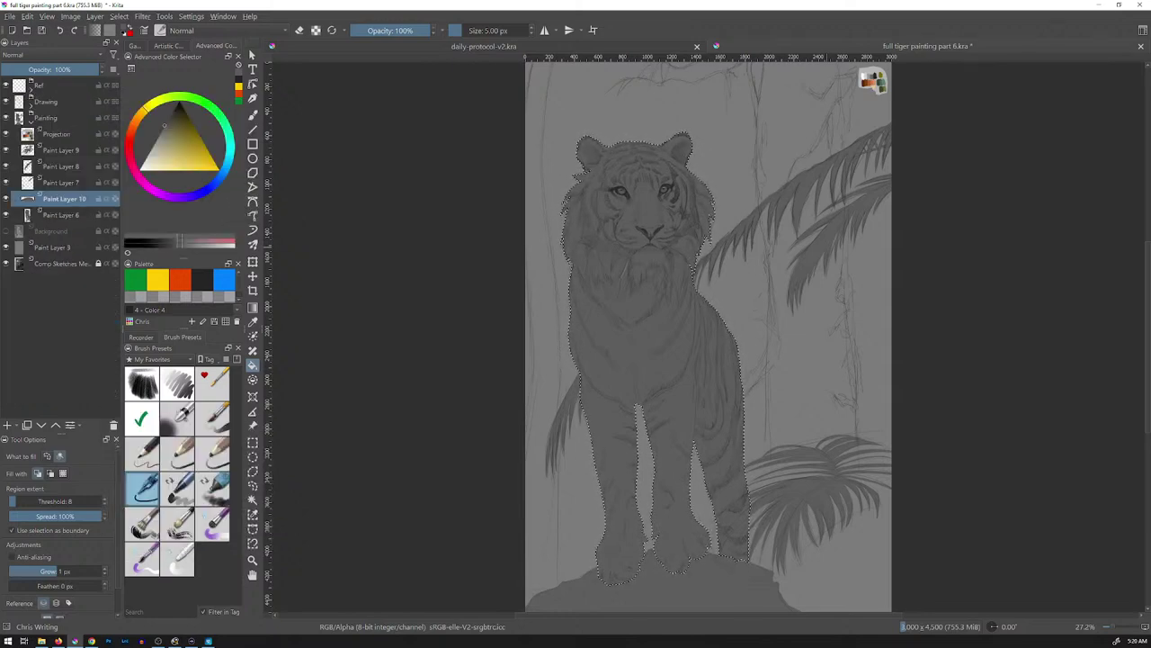
click(63, 215)
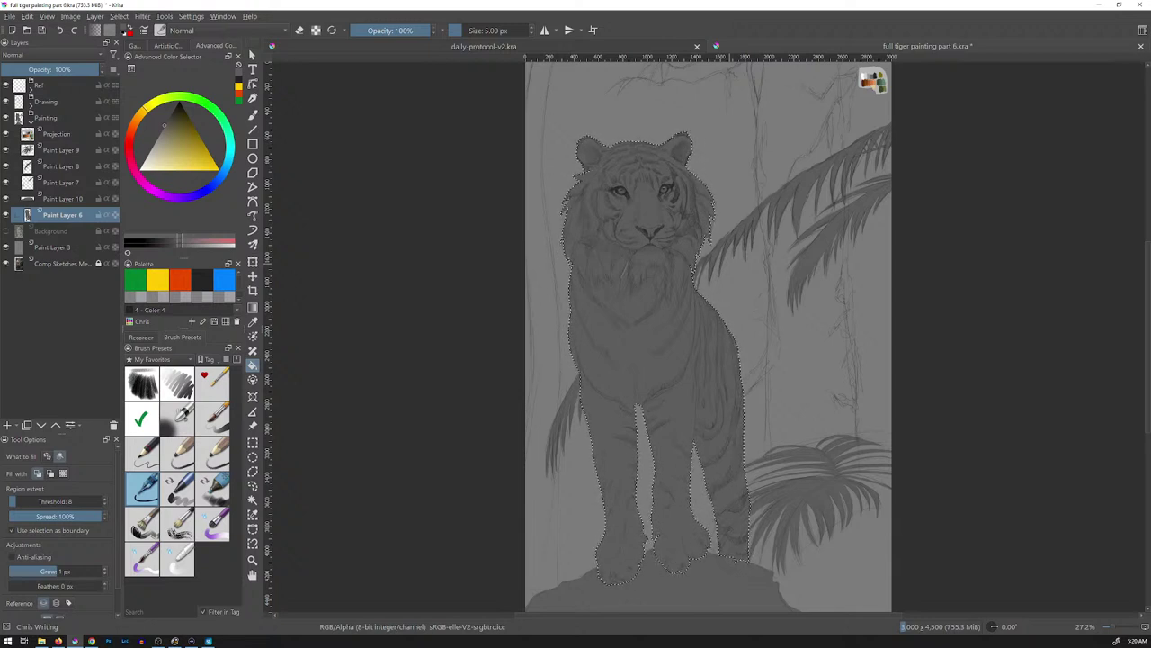
key(Insert)
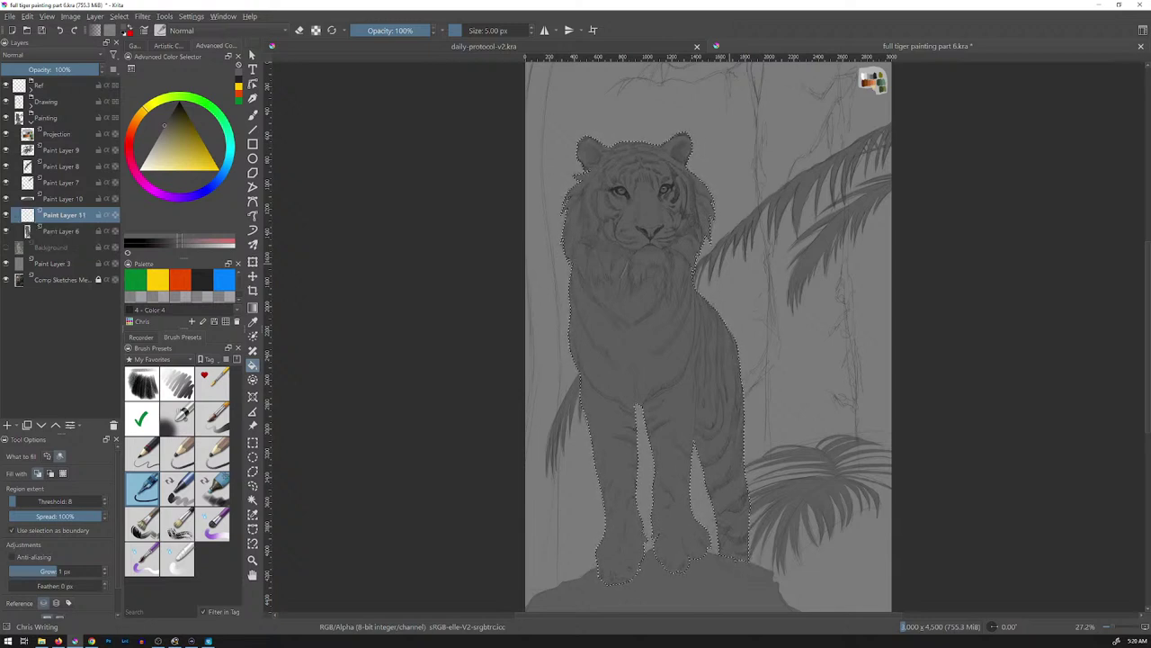
- Try filling the tiger selection with the palette orange and with a darker orange-brown, and clear the selection
click(181, 280)
click(611, 347)
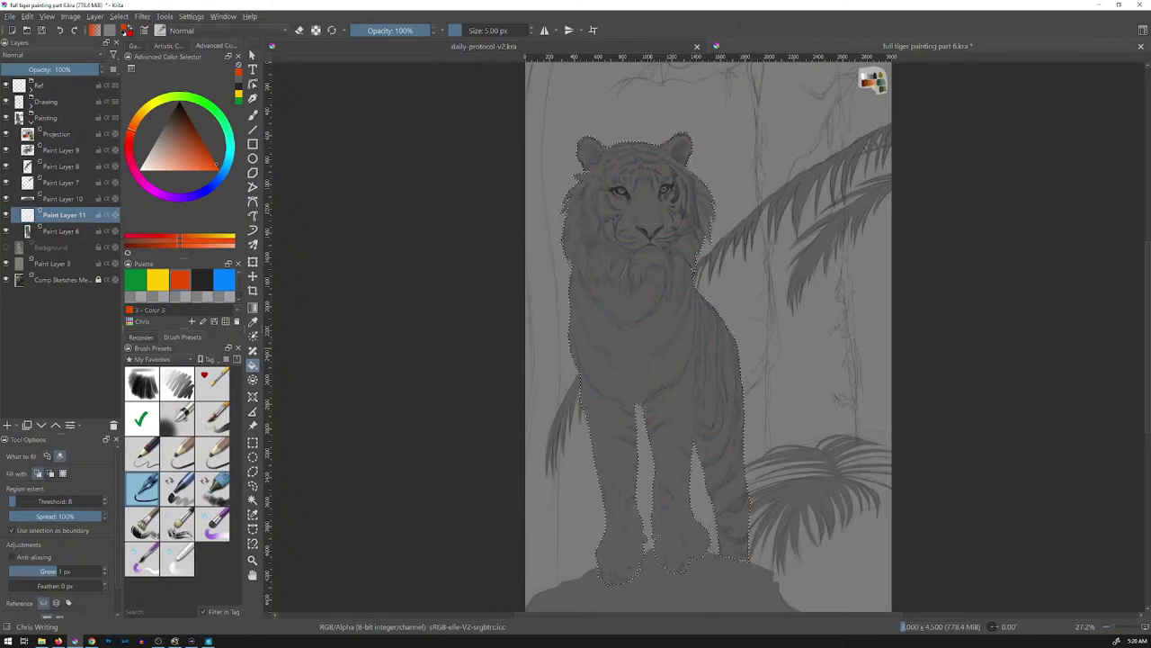
click(194, 136)
click(621, 344)
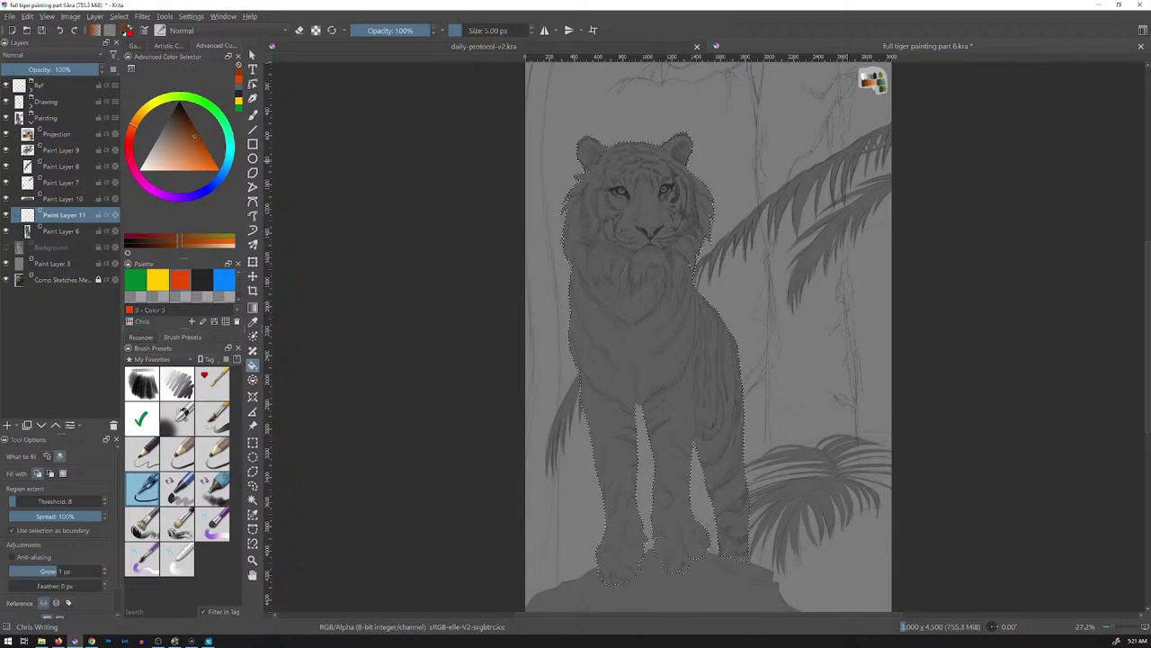
key(ctrl+shift+a)
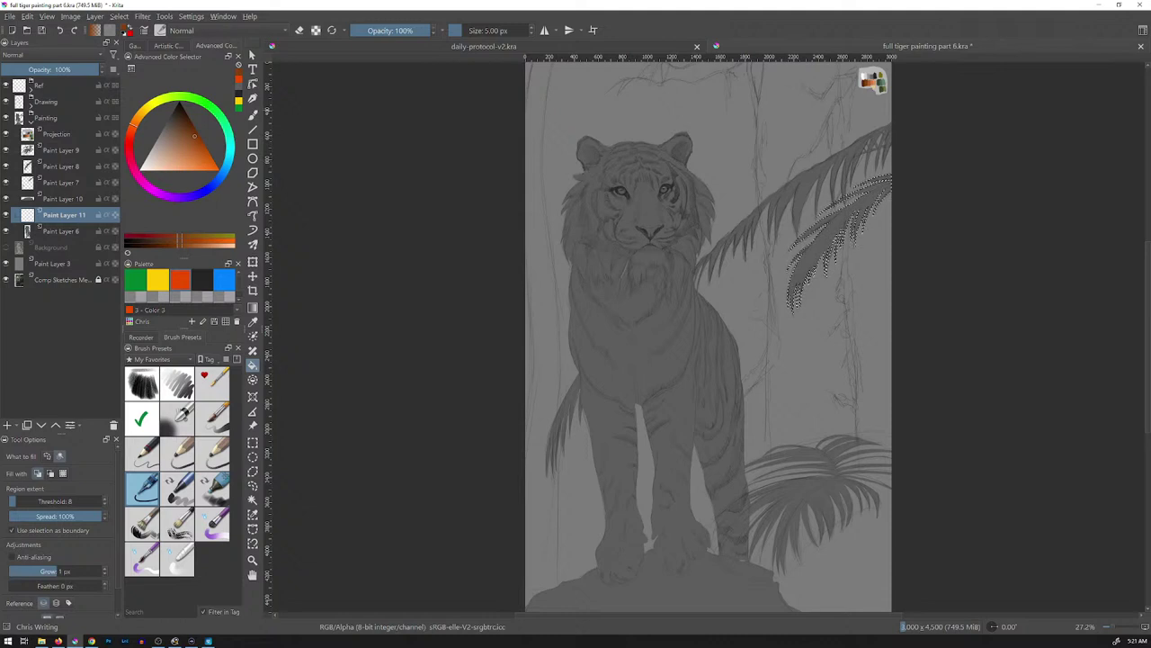
- Fill the selected lower frond beside the tiger's head with olive green sampled from the canvas palette, on a new layer placed above Paint Layer 8
ctrl+click(881, 77)
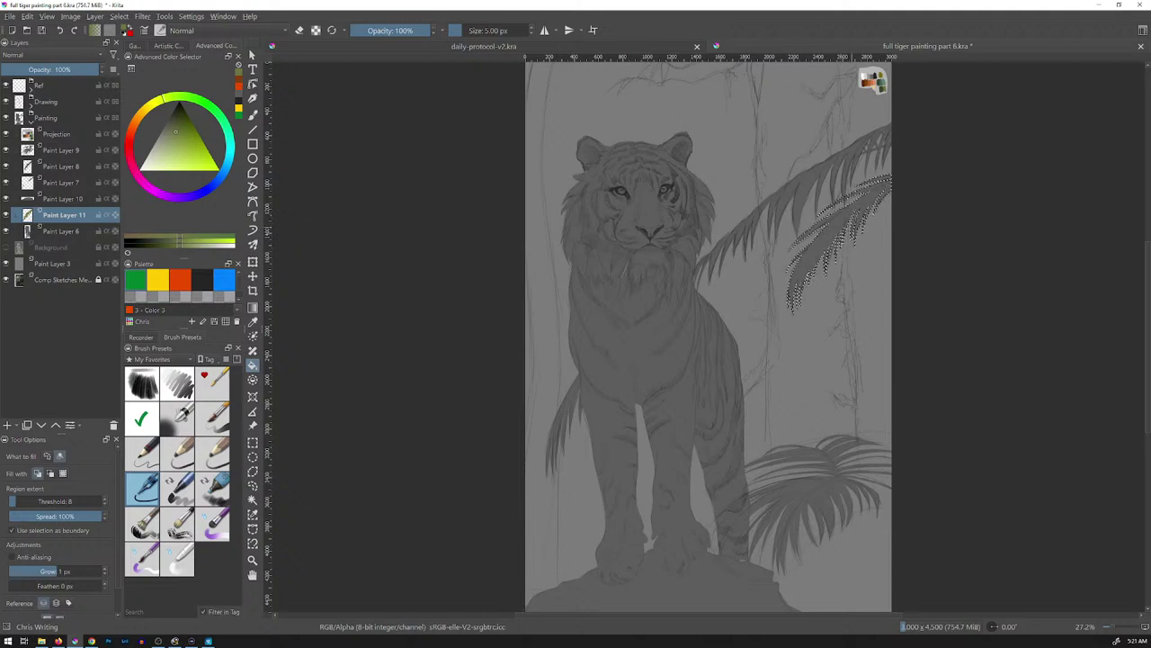
key(Insert)
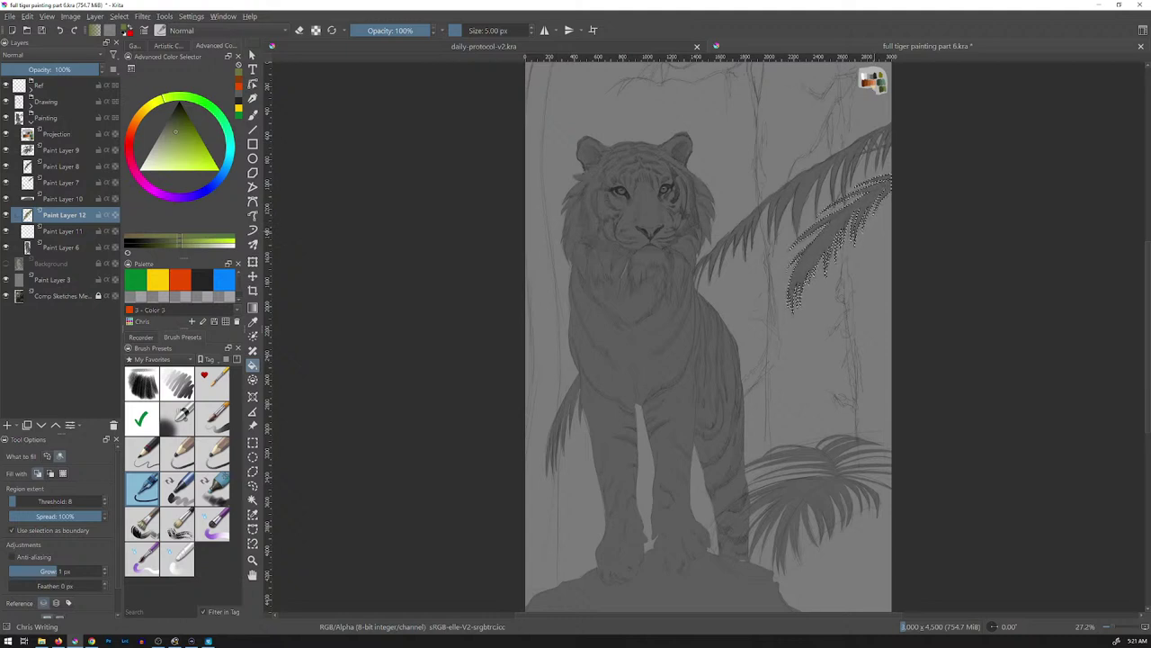
key(ctrl+shift+a)
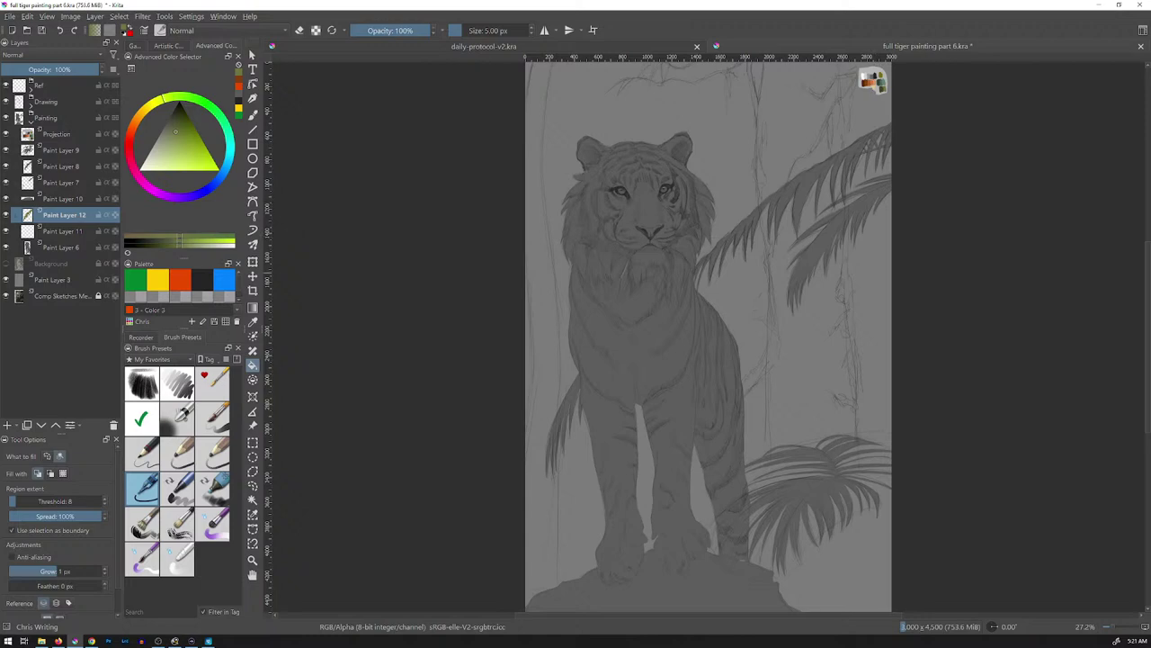
drag(65, 215, 63, 160)
click(839, 224)
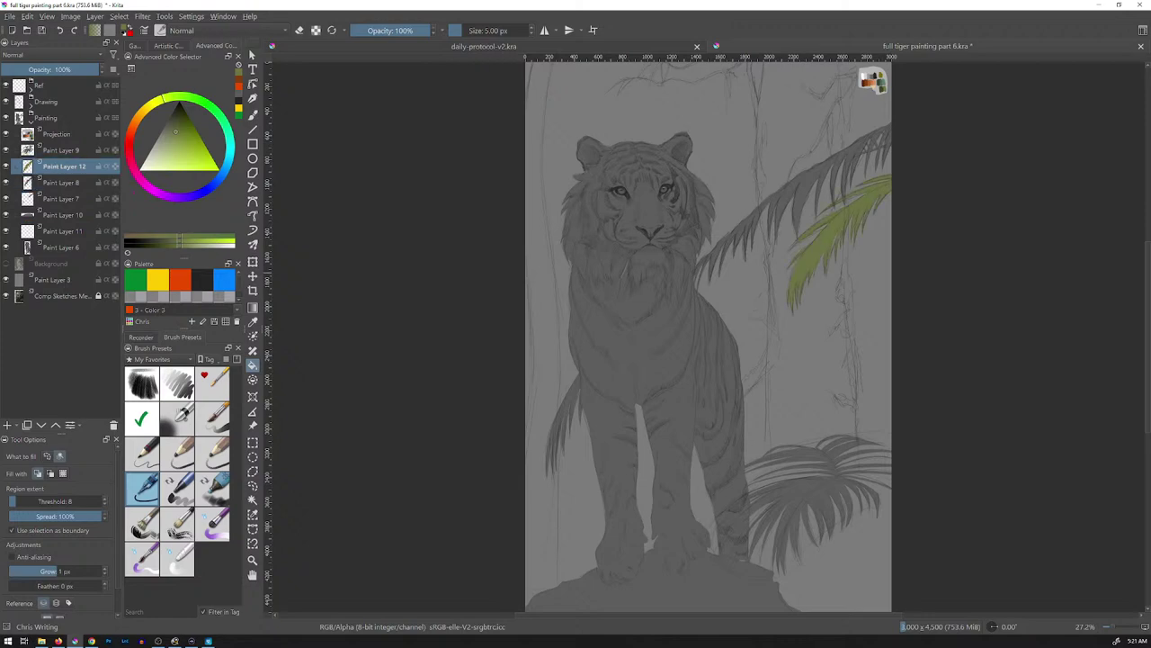
mouse_move(63, 150)
- Group Paint Layer 11 and Paint Layer 6 and name the group "Tiger"
click(64, 231)
shift+click(63, 247)
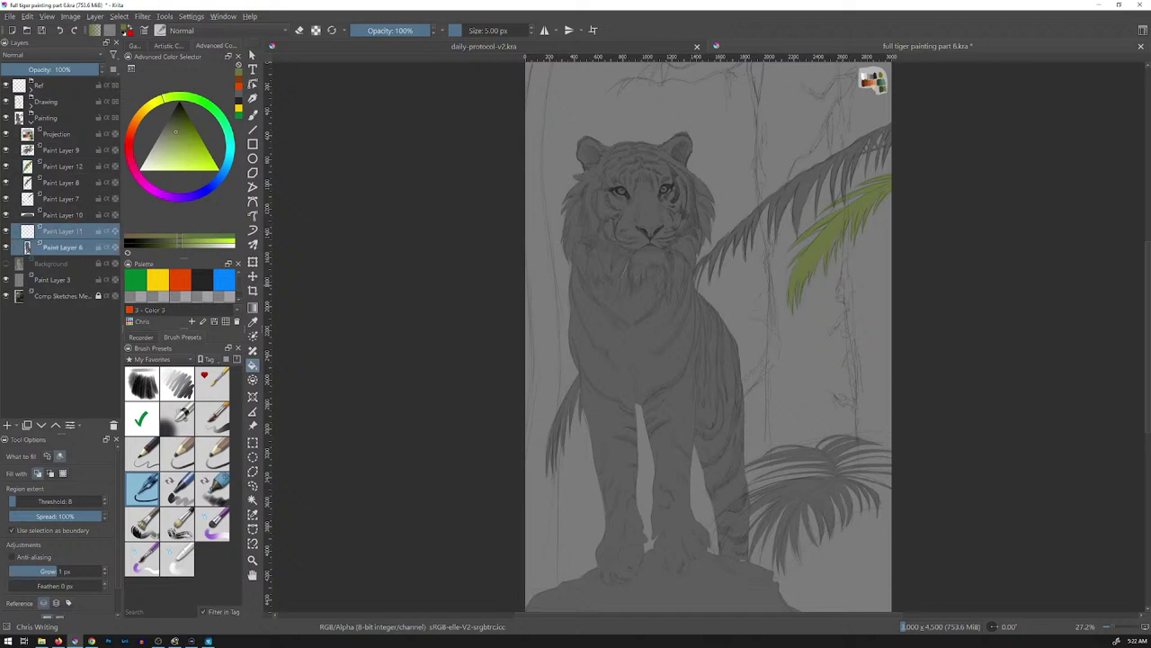
key(ctrl+g)
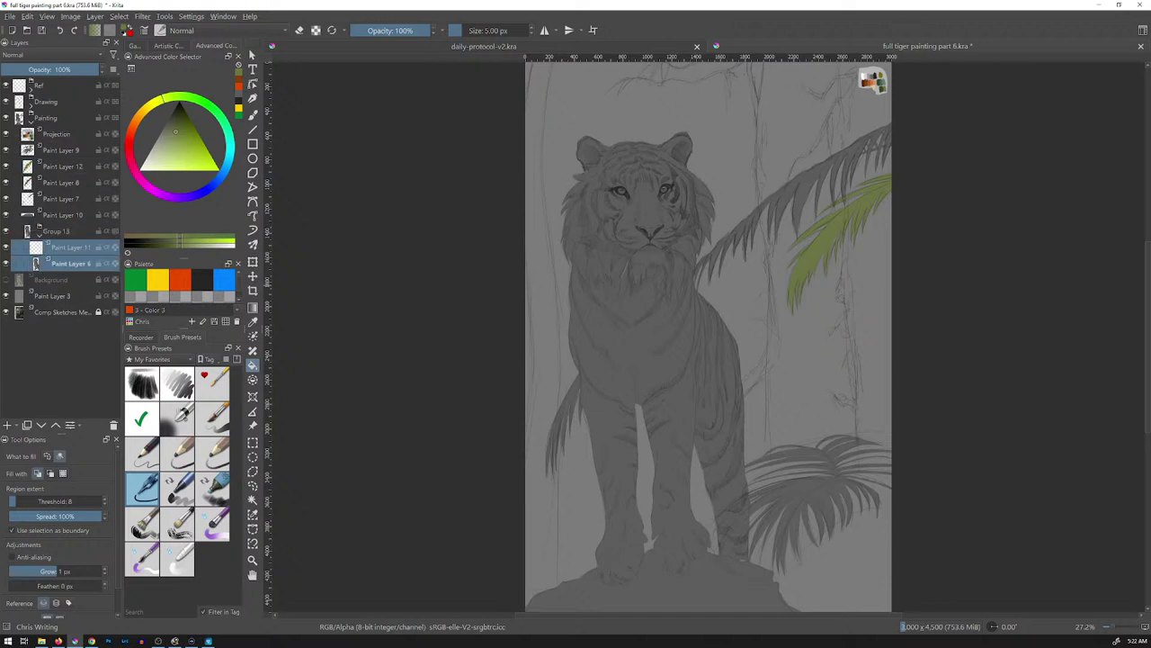
double_click(64, 231)
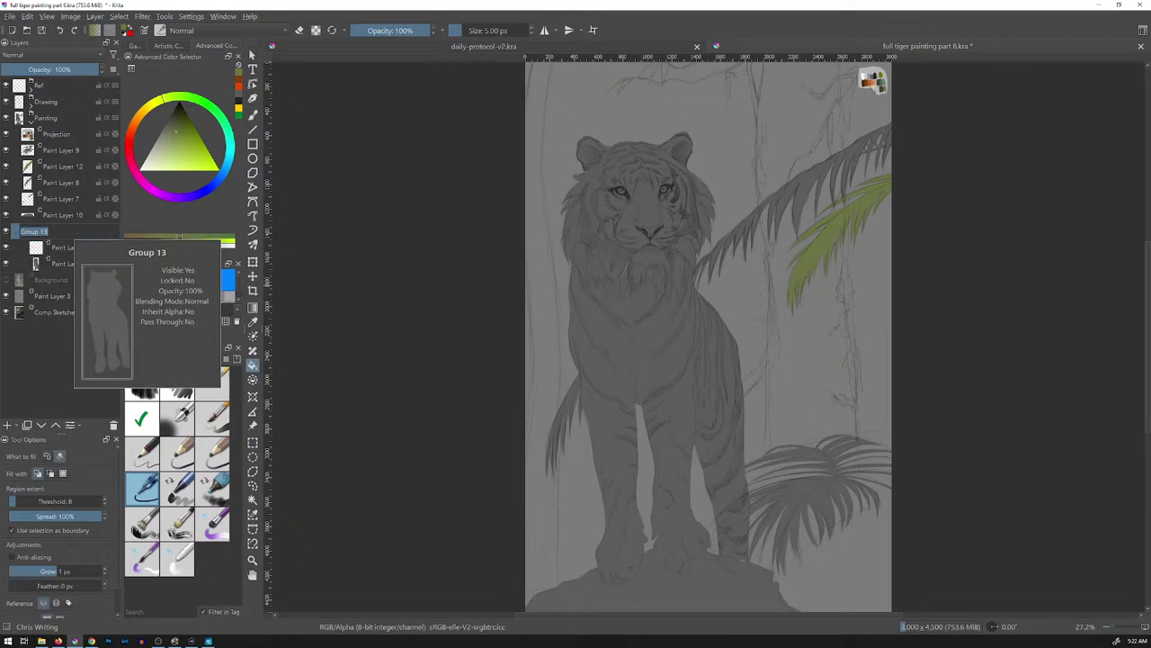
text(TTiger)
key(Return)
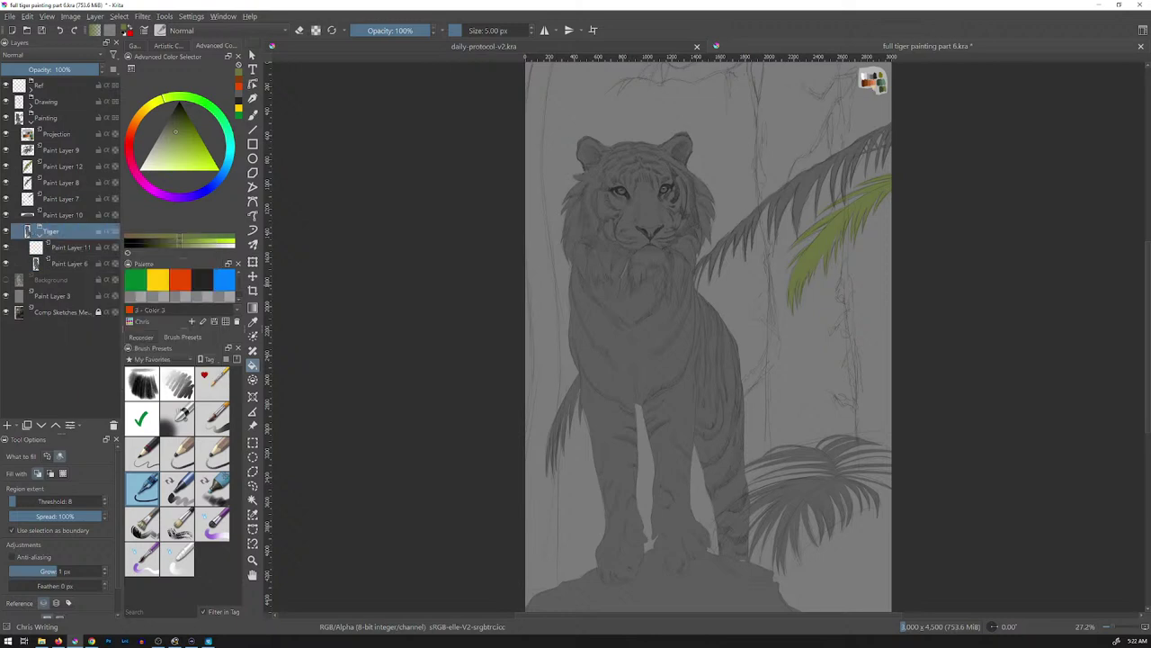
- Put Paint Layer 10 in a group named "rock" and move the collapsed group below the Tiger group
click(65, 215)
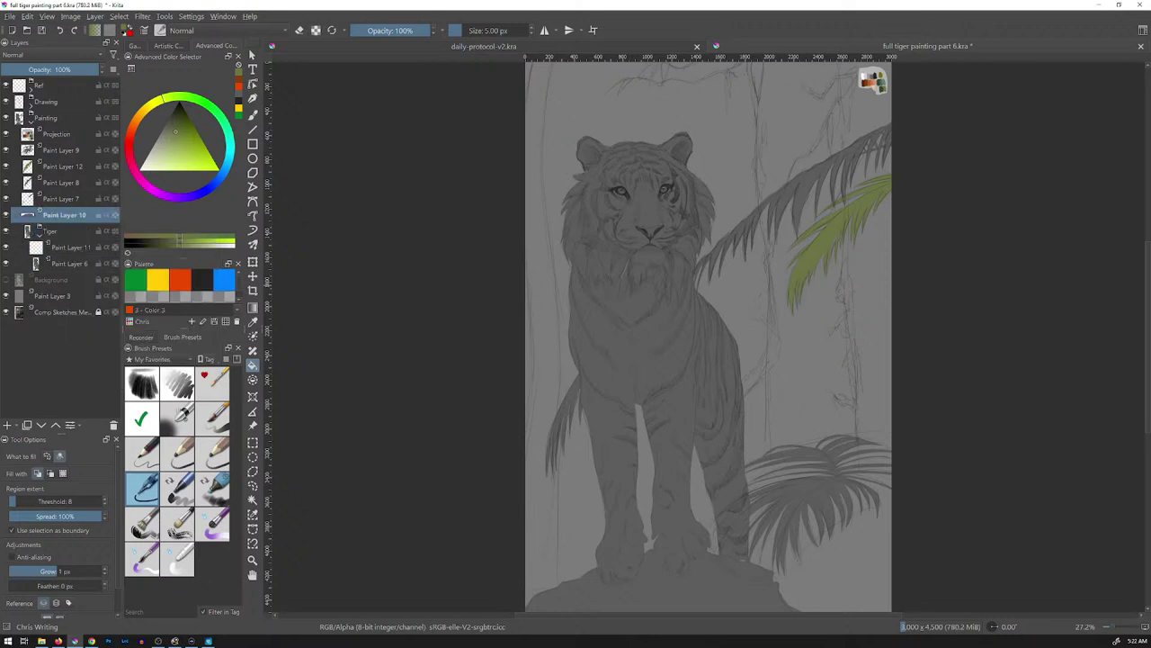
key(ctrl+g)
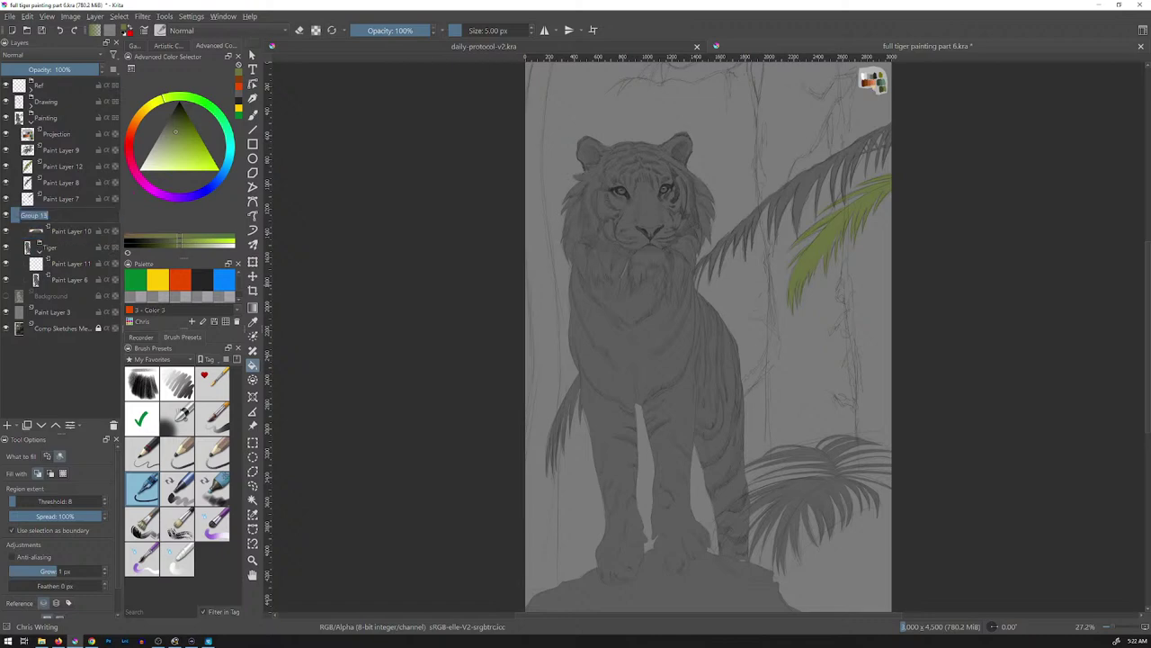
text(rock)
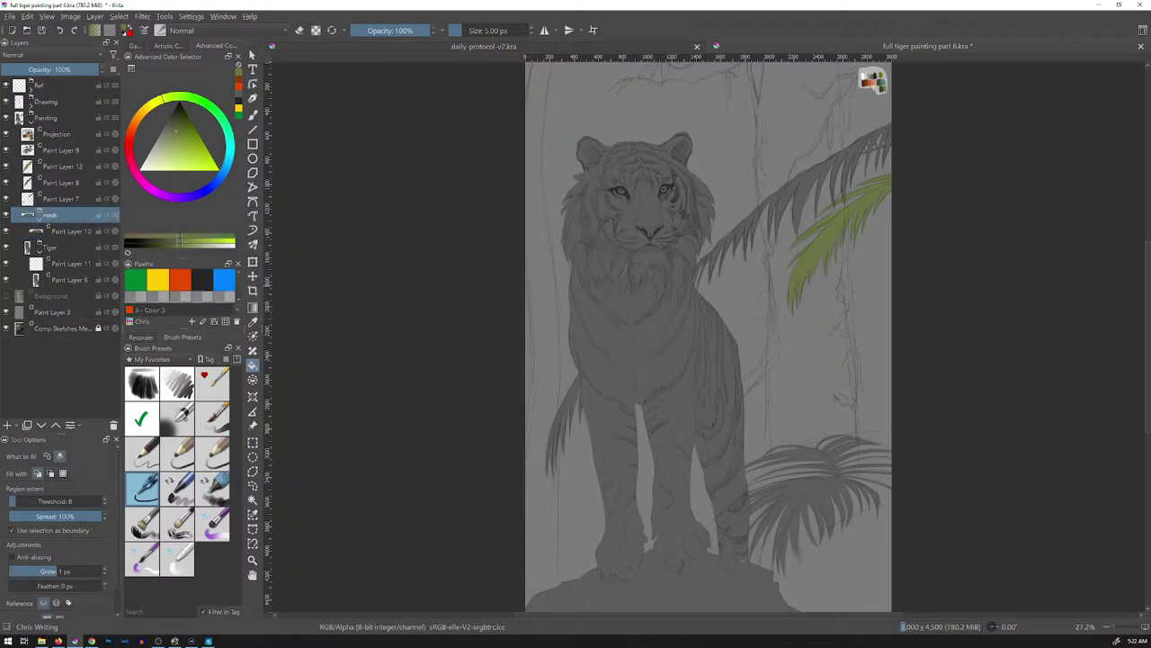
click(31, 211)
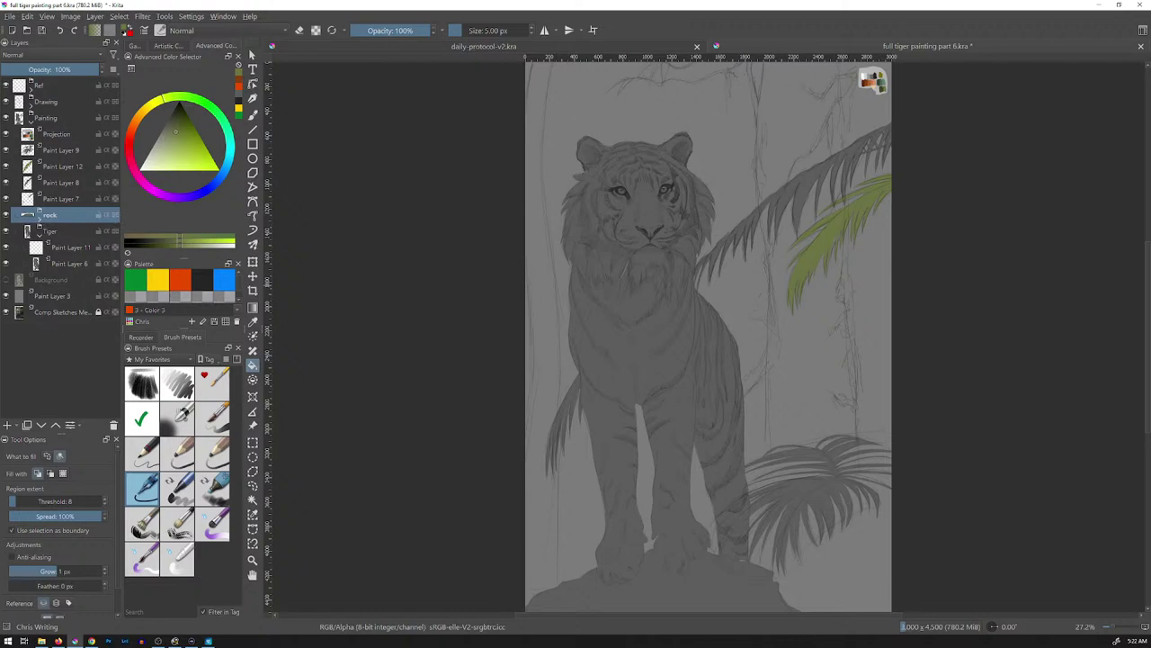
click(32, 227)
key(ctrl+Page_Down)
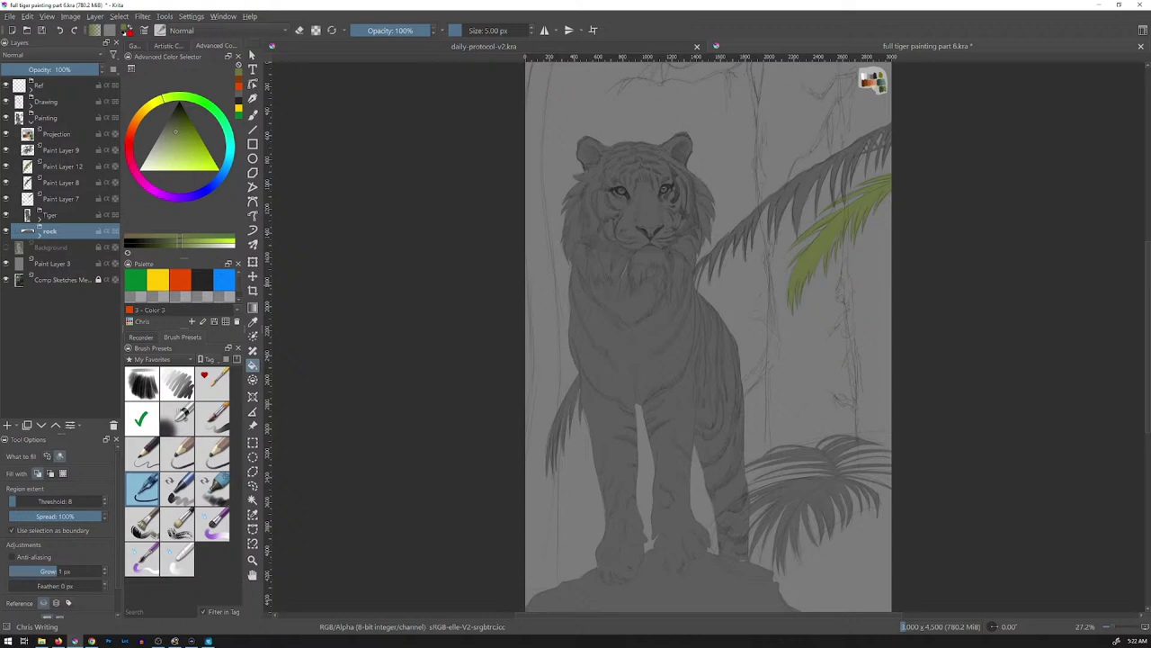
- Put Paint Layer 7 in a group named "palm 1" and collapse the group
click(62, 199)
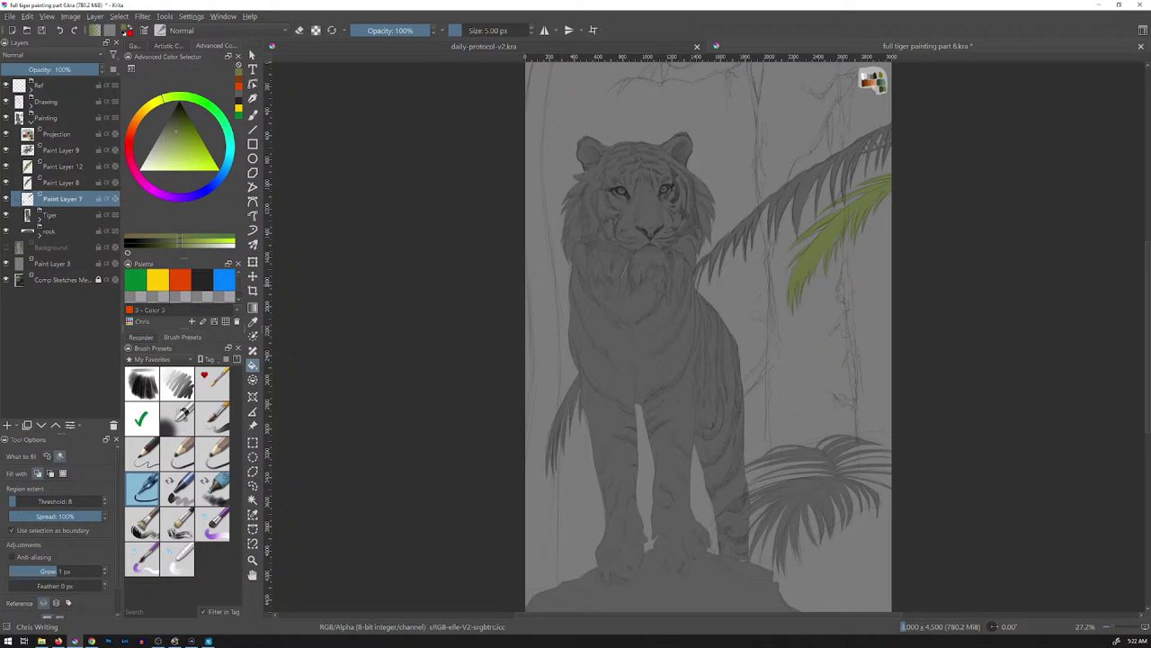
key(ctrl+g)
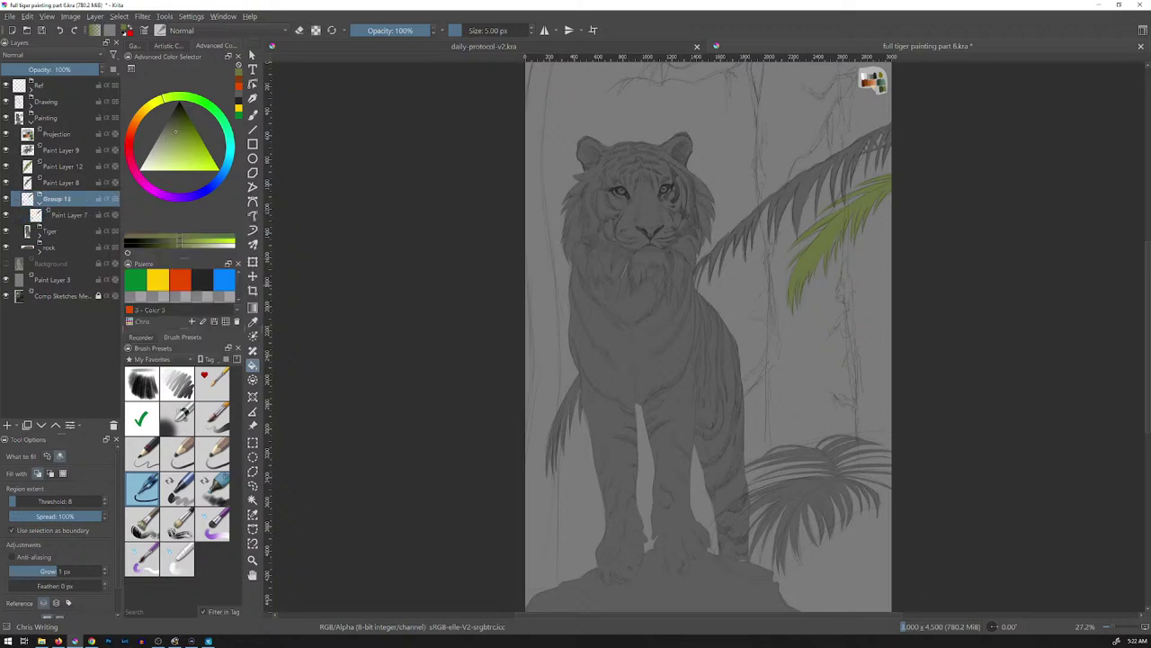
double_click(56, 198)
text(pai)
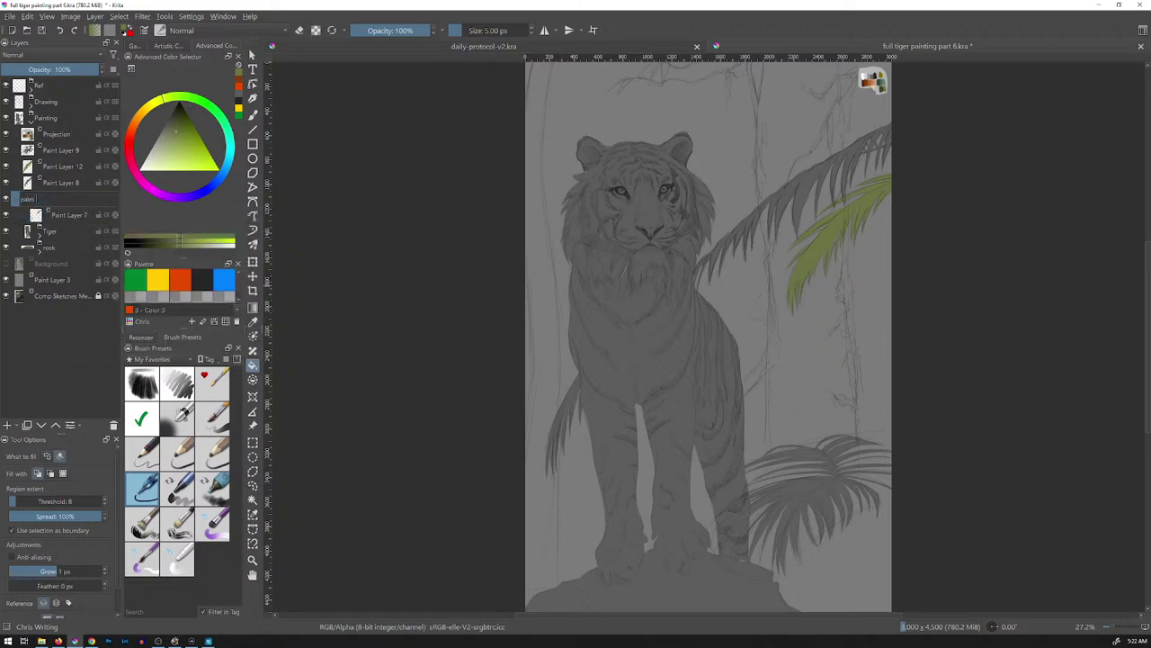
text(m 1)
key(Return)
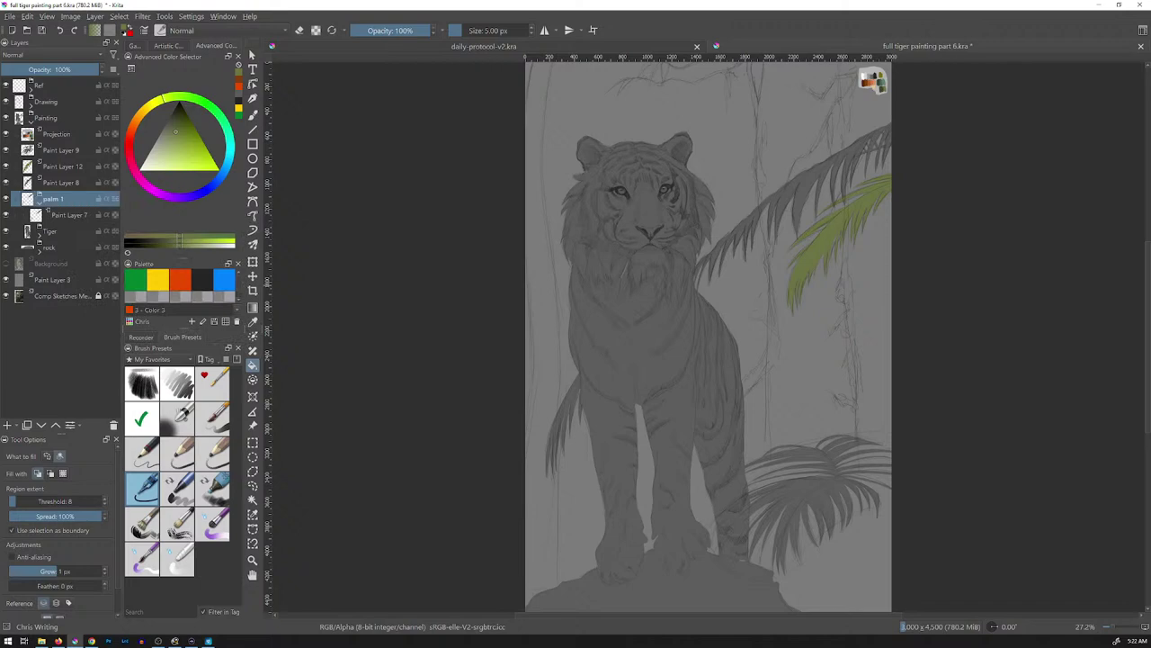
click(40, 203)
- Group Paint Layer 12 and Paint Layer 8, name the group "palm 2" and collapse it
click(63, 166)
shift+click(63, 182)
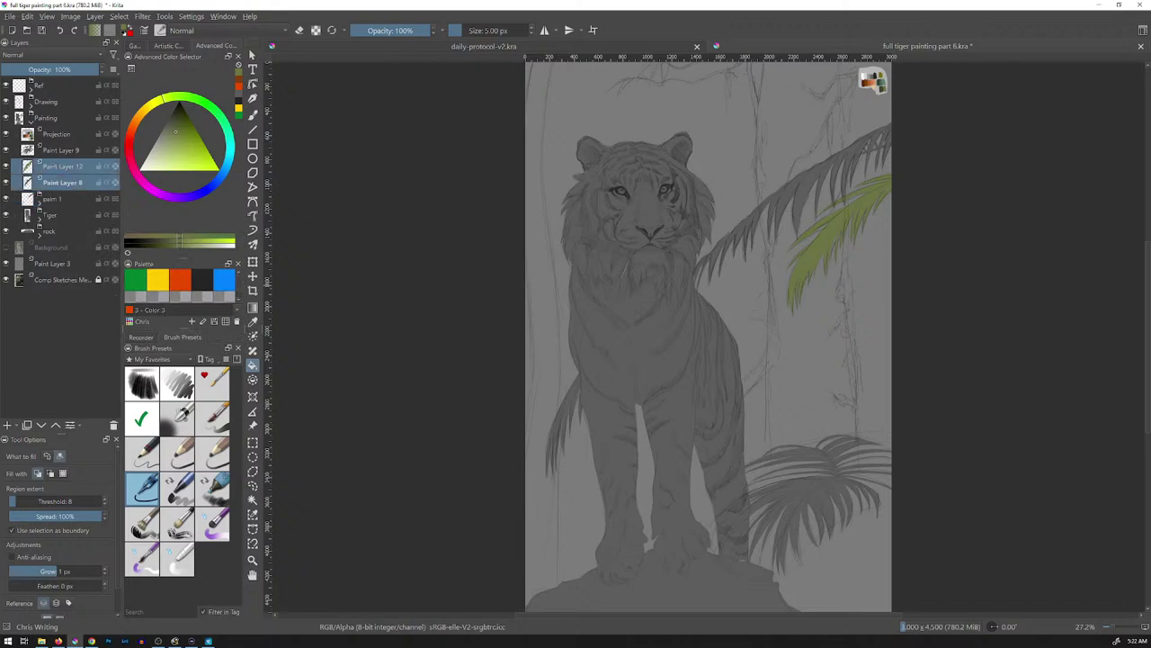
key(ctrl+g)
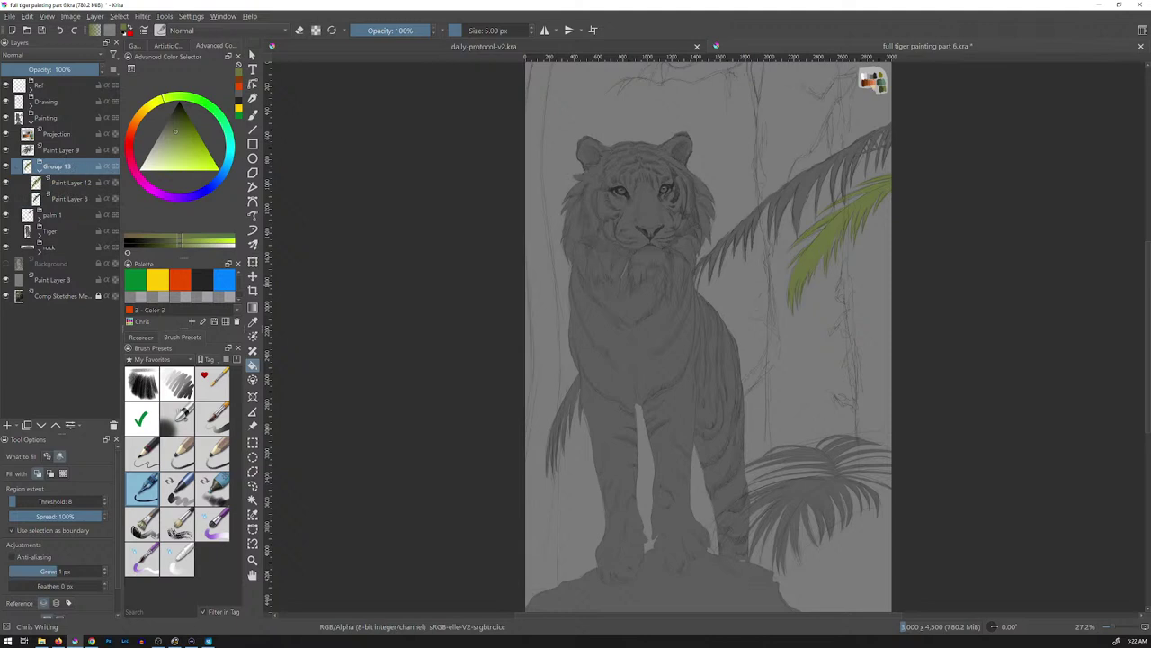
double_click(56, 167)
text(pal)
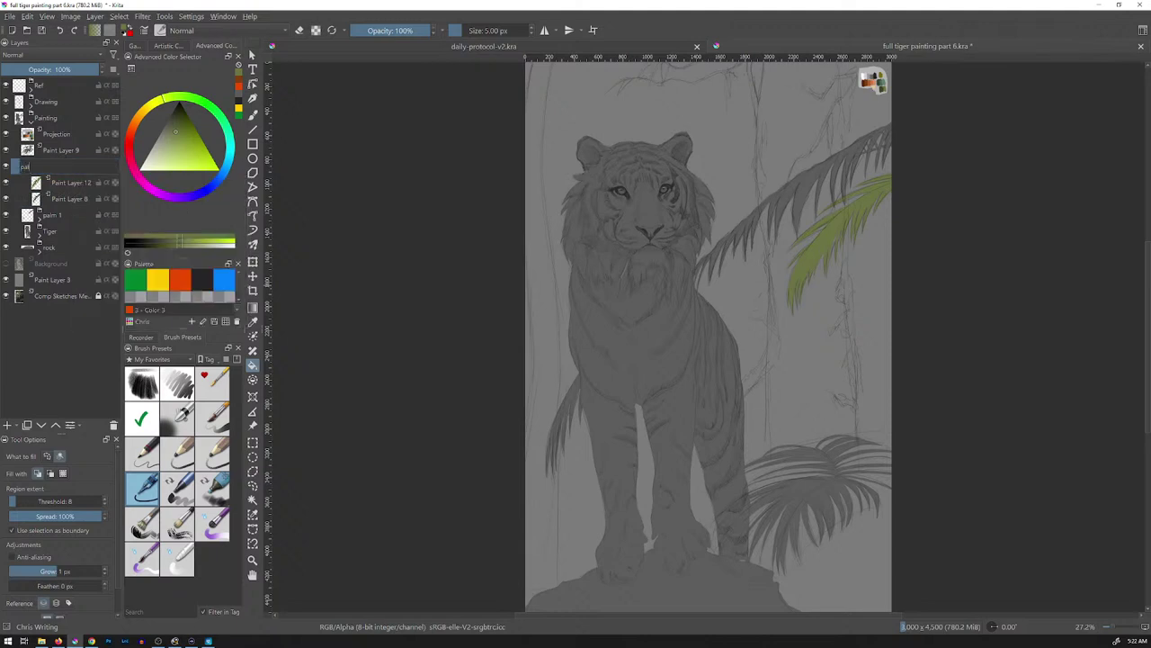
text(m 2)
key(Return)
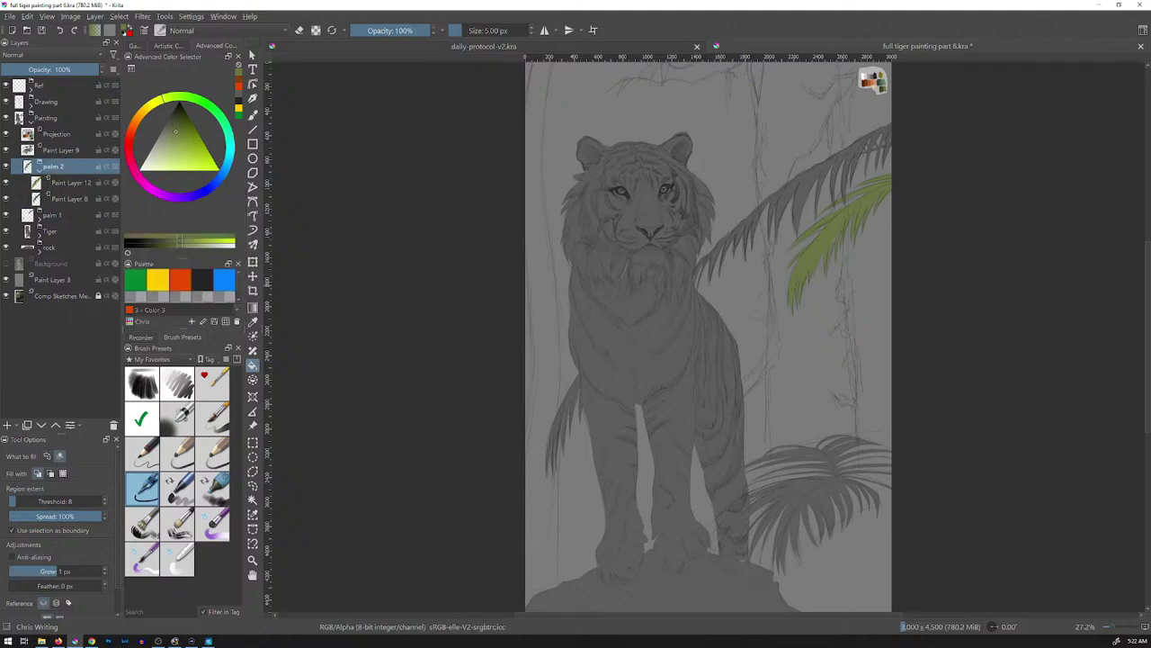
click(39, 171)
- Put Paint Layer 9 in a group named "palm 3" and collapse the group
click(62, 150)
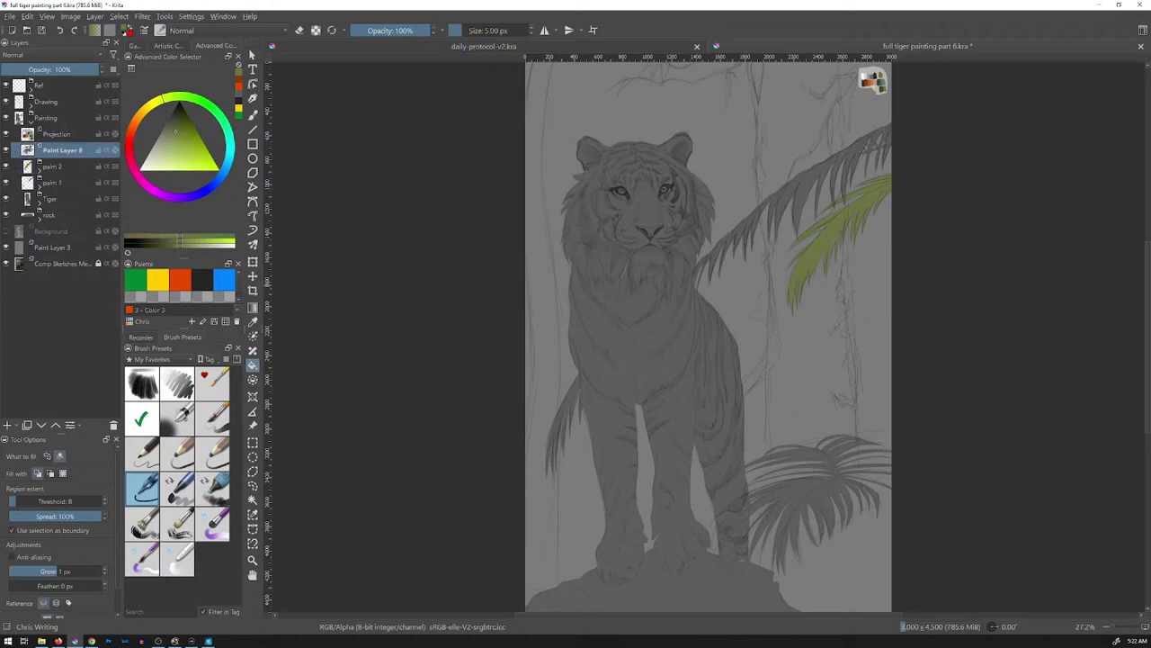
key(ctrl+g)
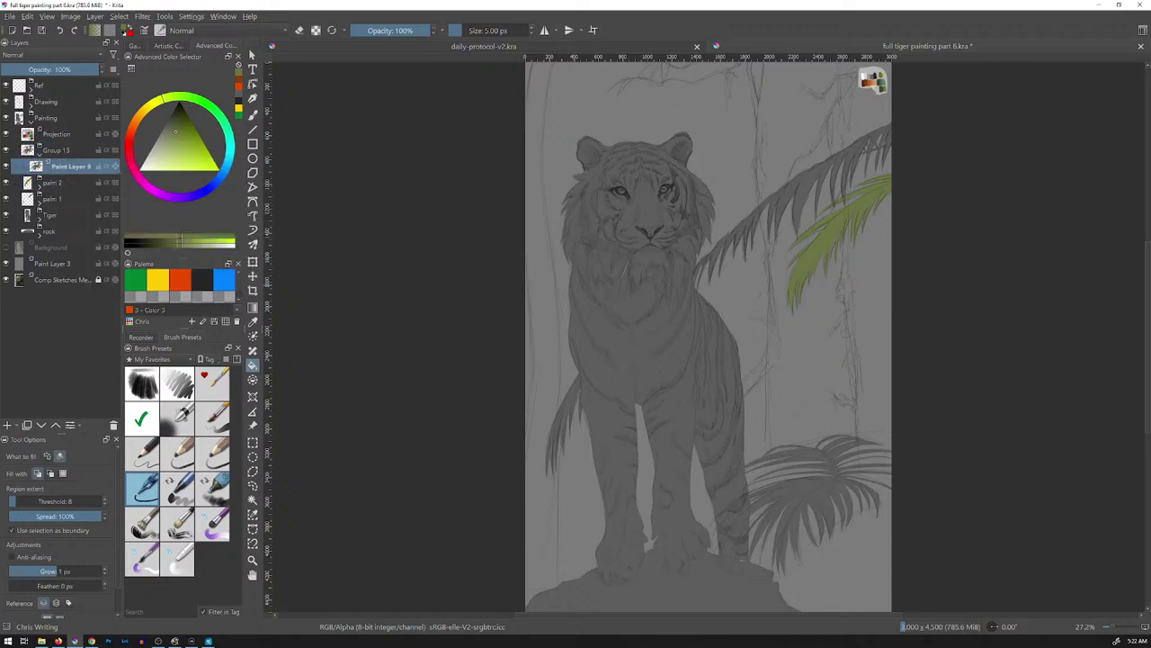
double_click(57, 150)
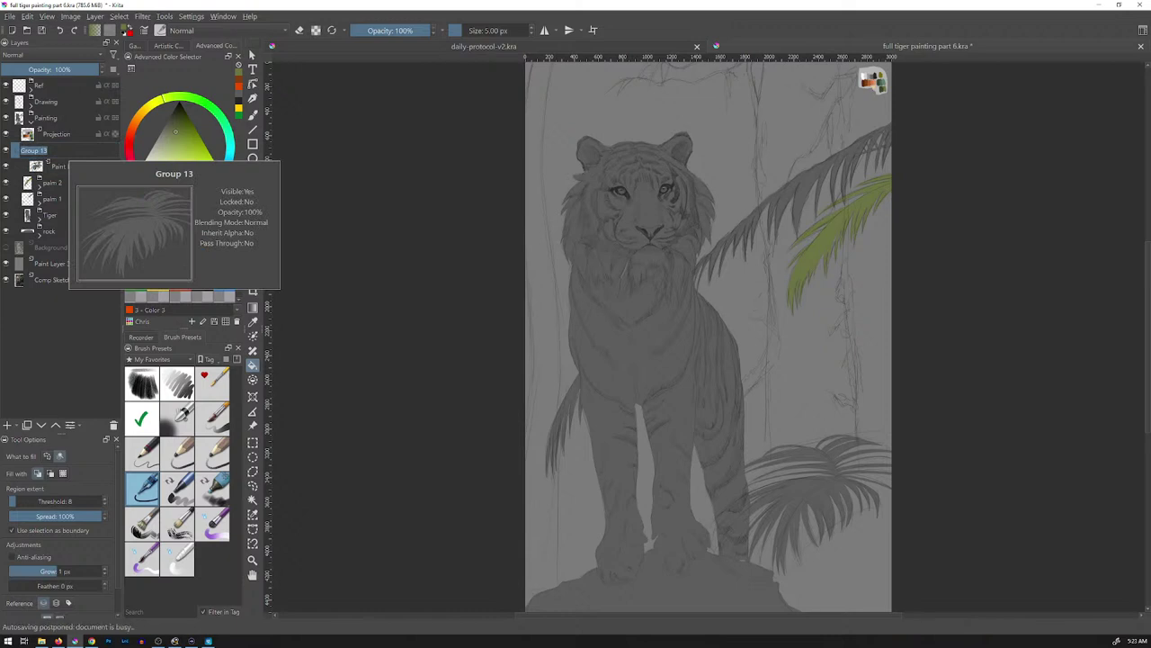
text(cal)
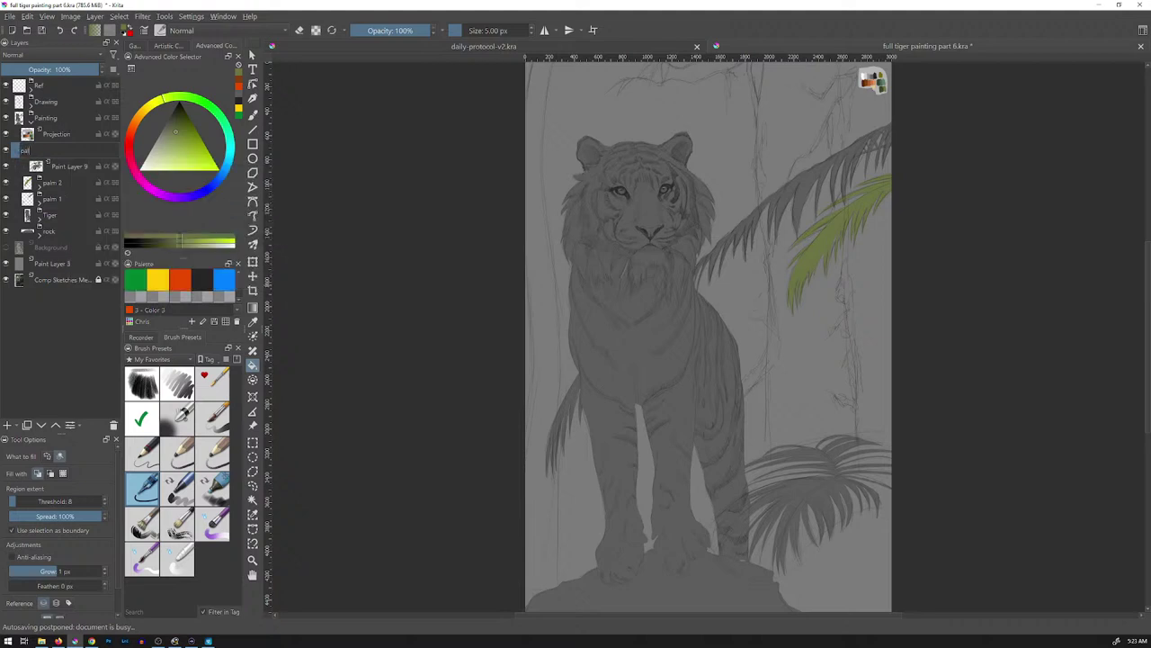
text(m)
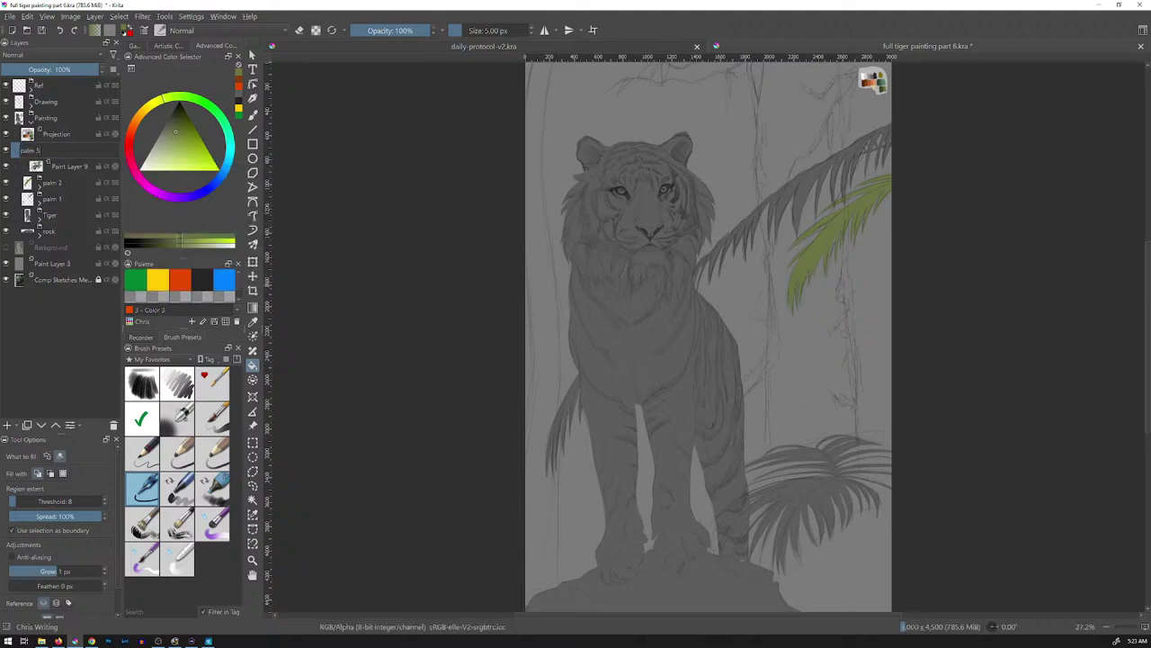
text( 3)
key(Return)
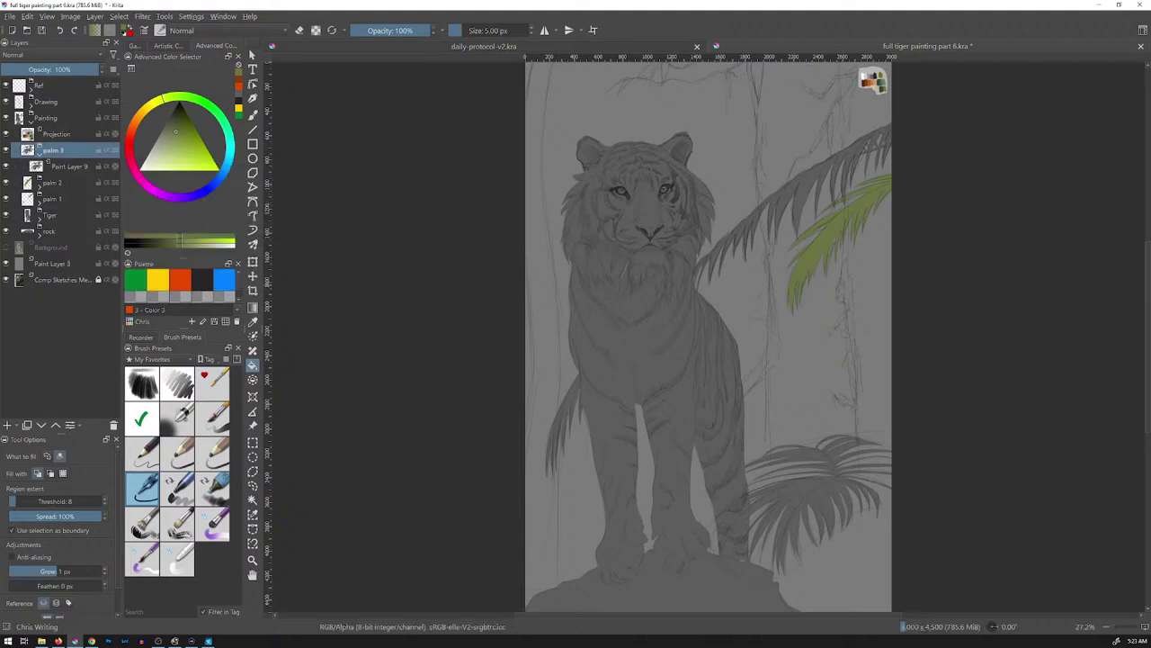
click(40, 154)
- Move the palm 1 group below the rock group and the palm 2 group directly below palm 1
click(54, 166)
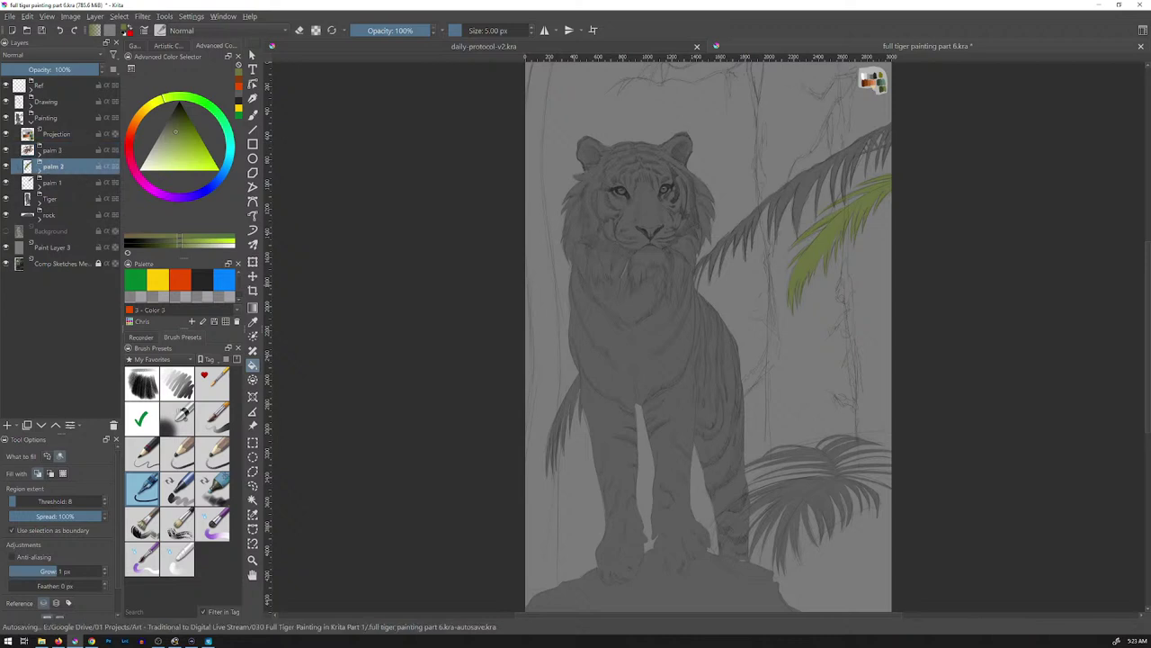
click(54, 183)
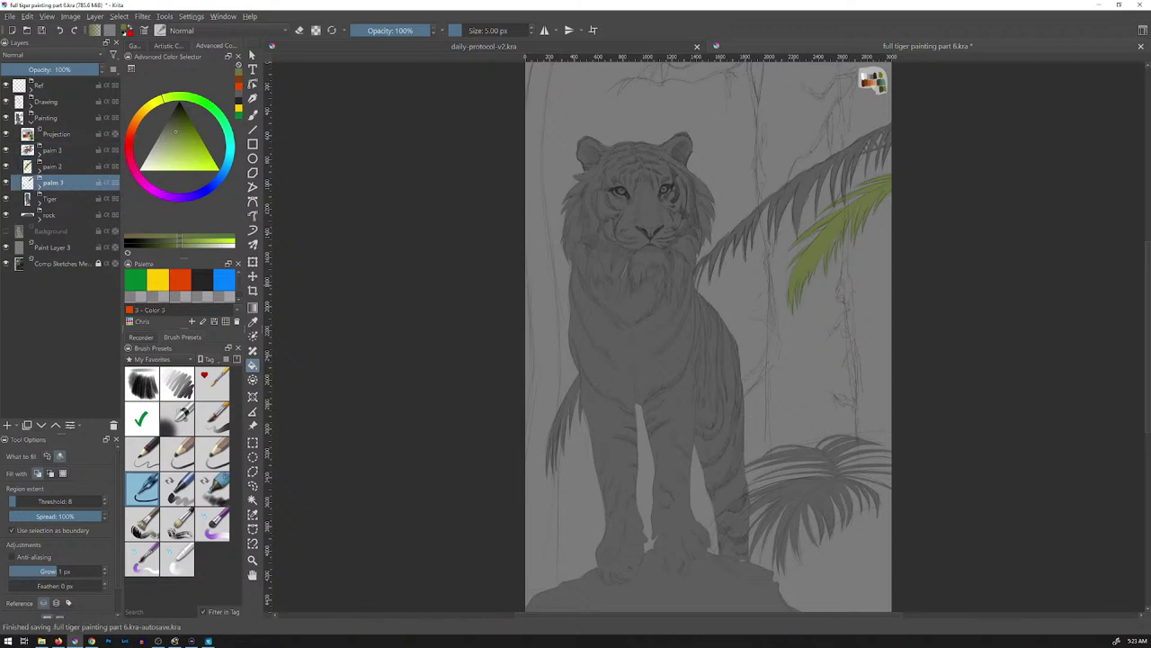
click(41, 425)
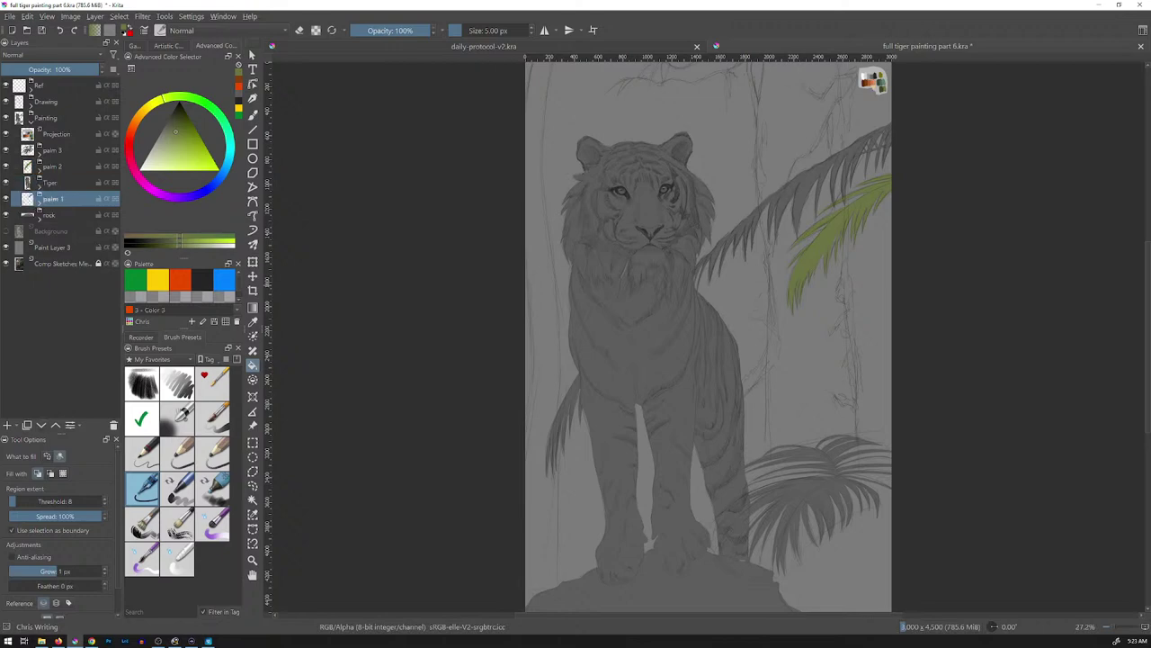
click(42, 425)
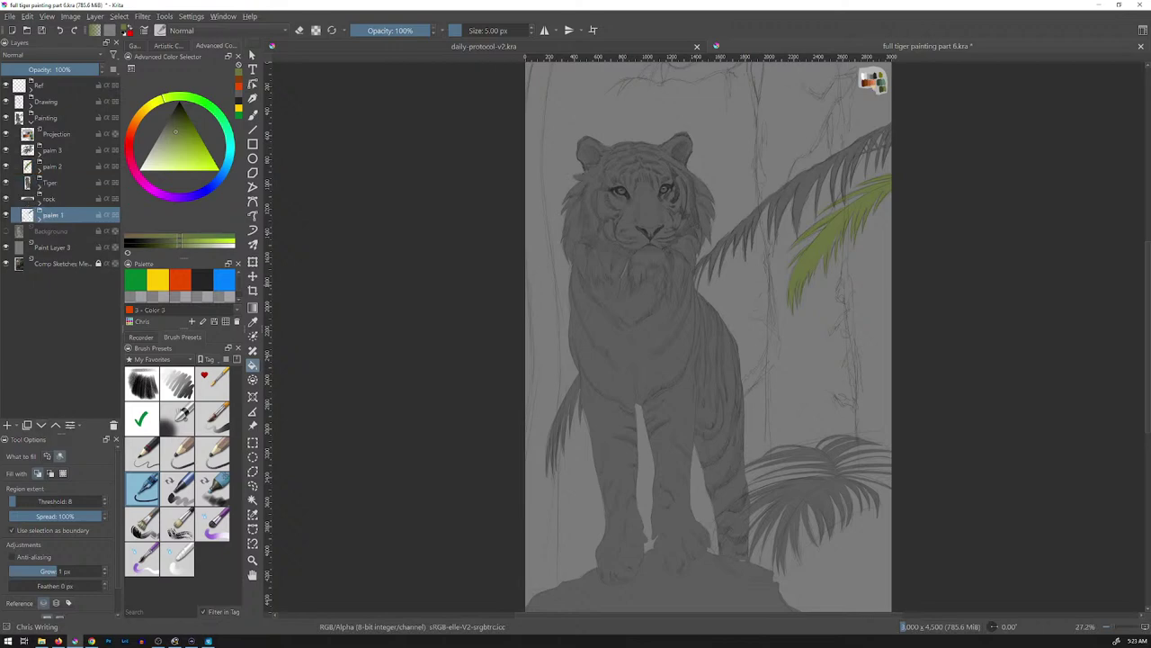
click(54, 166)
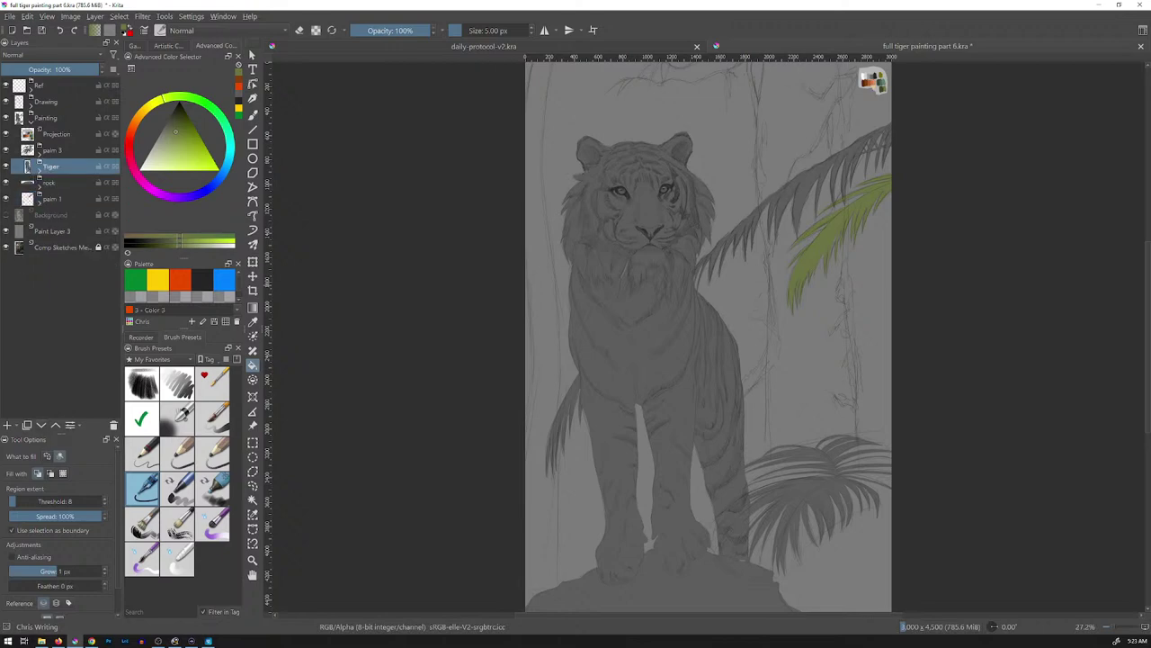
click(41, 424)
click(42, 424)
click(41, 425)
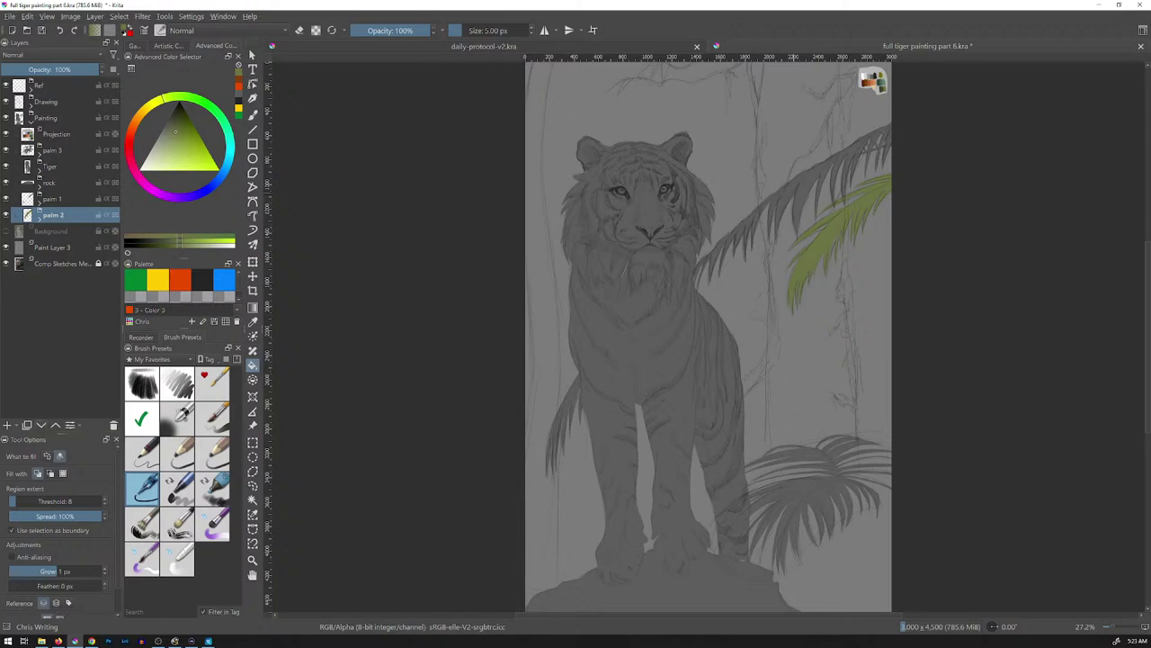
- Create a new color palette named "Tiger" for the colors painted in the corner of the canvas
key(1)
drag(899, 180, 629, 526)
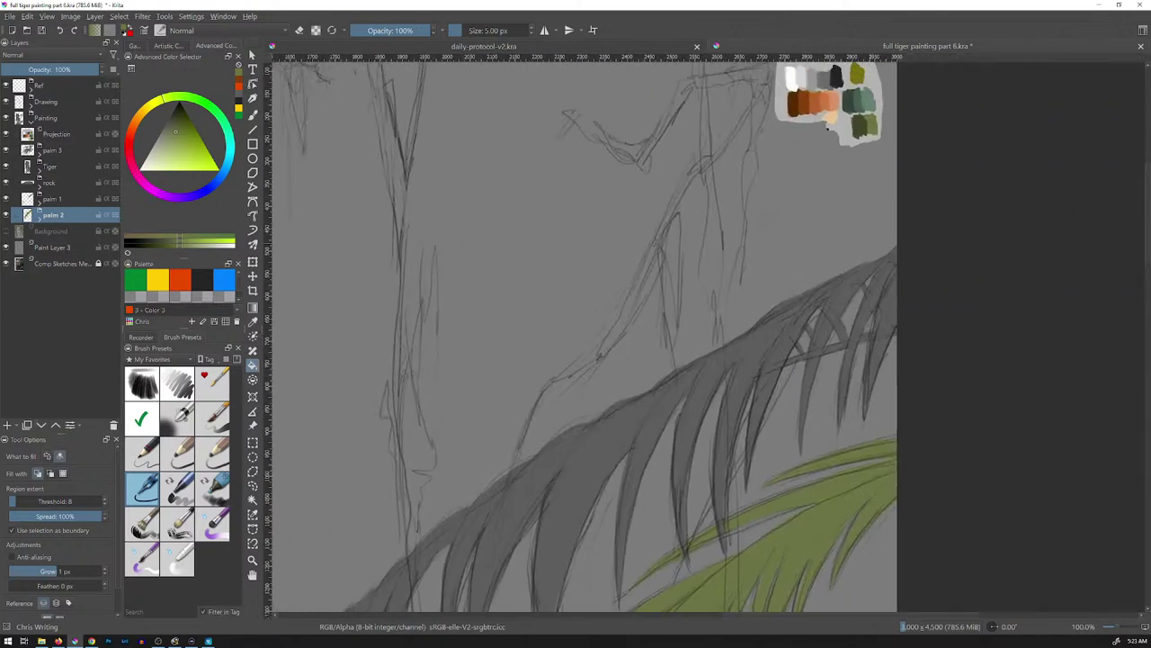
drag(840, 163, 589, 336)
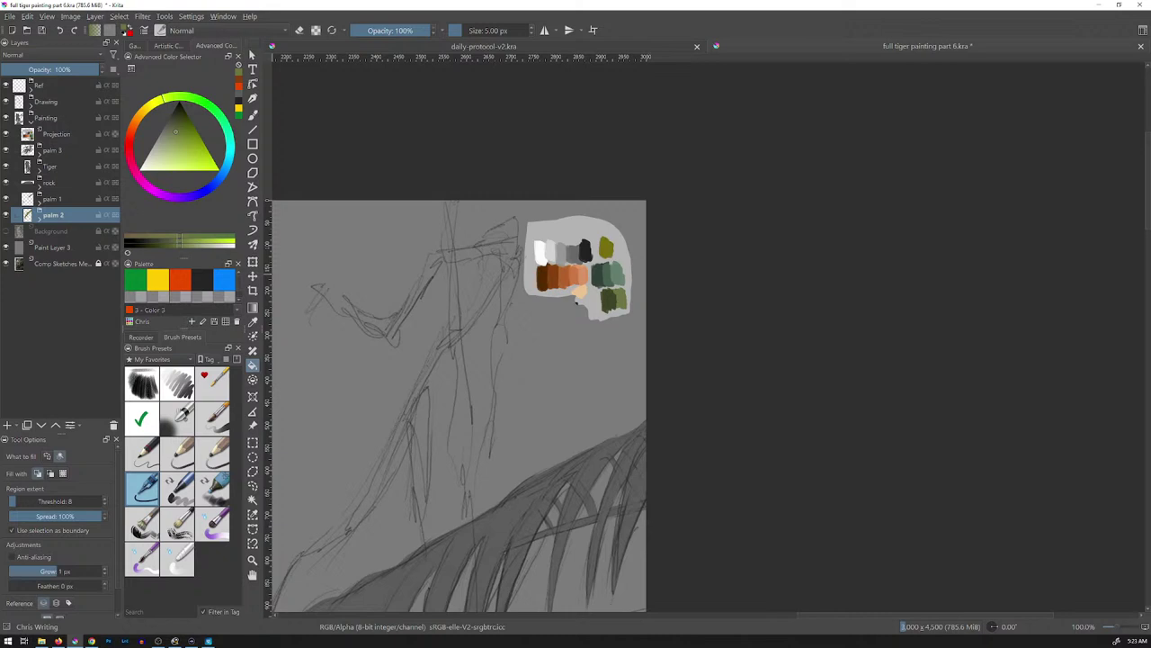
click(131, 321)
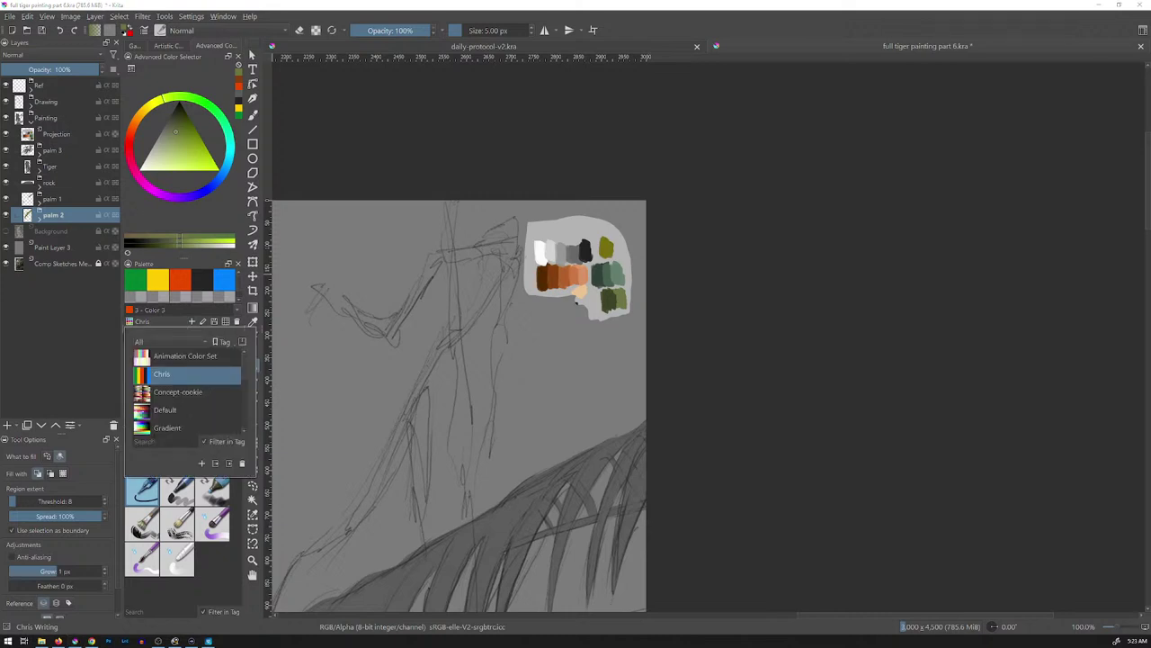
scroll(187, 391, down, 5)
scroll(187, 391, up, 5)
click(201, 463)
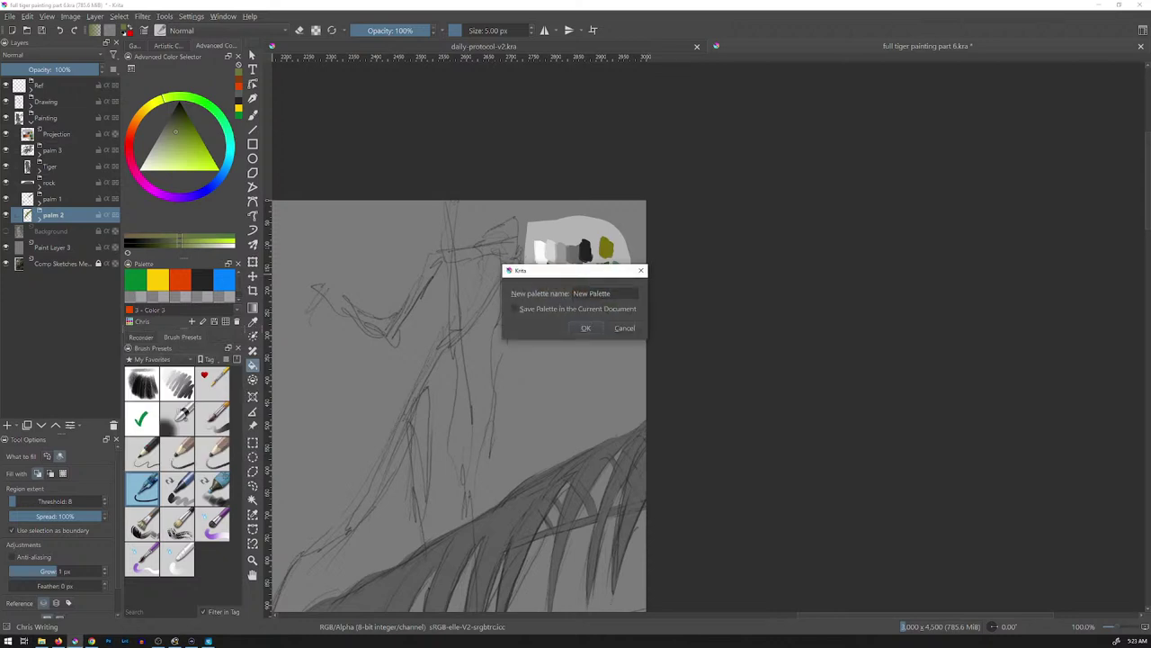
key(ctrl+shift+Left)
key(ctrl+shift+Left)
text(Tiger Pa)
key(BackSpace)
key(BackSpace)
key(Return)
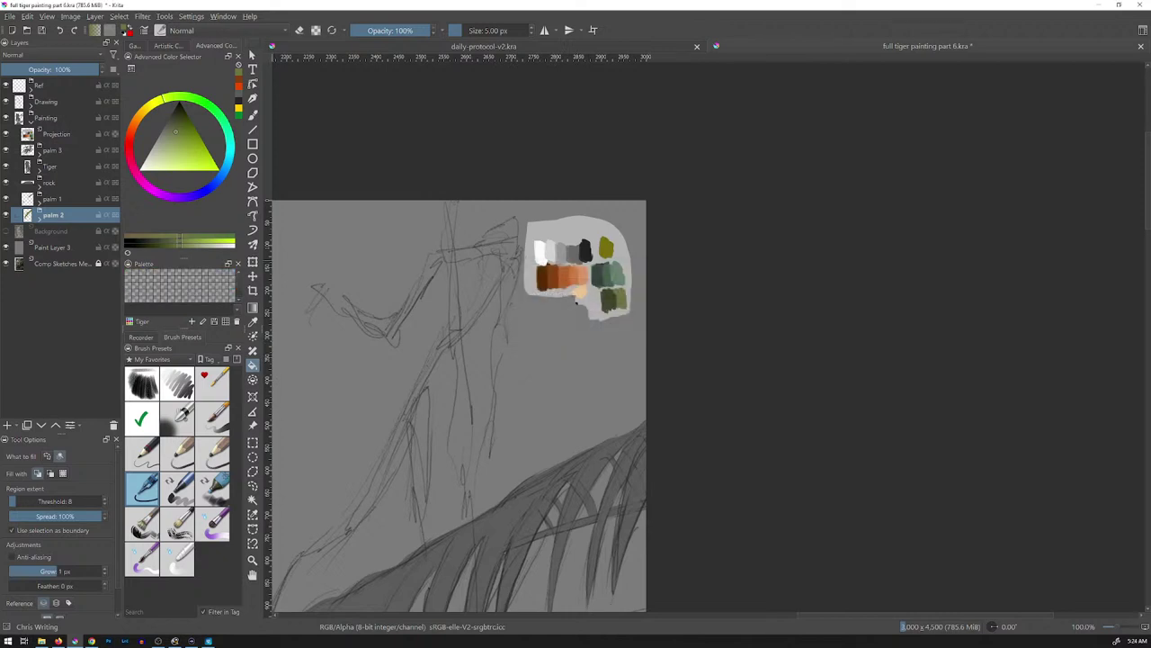
click(191, 321)
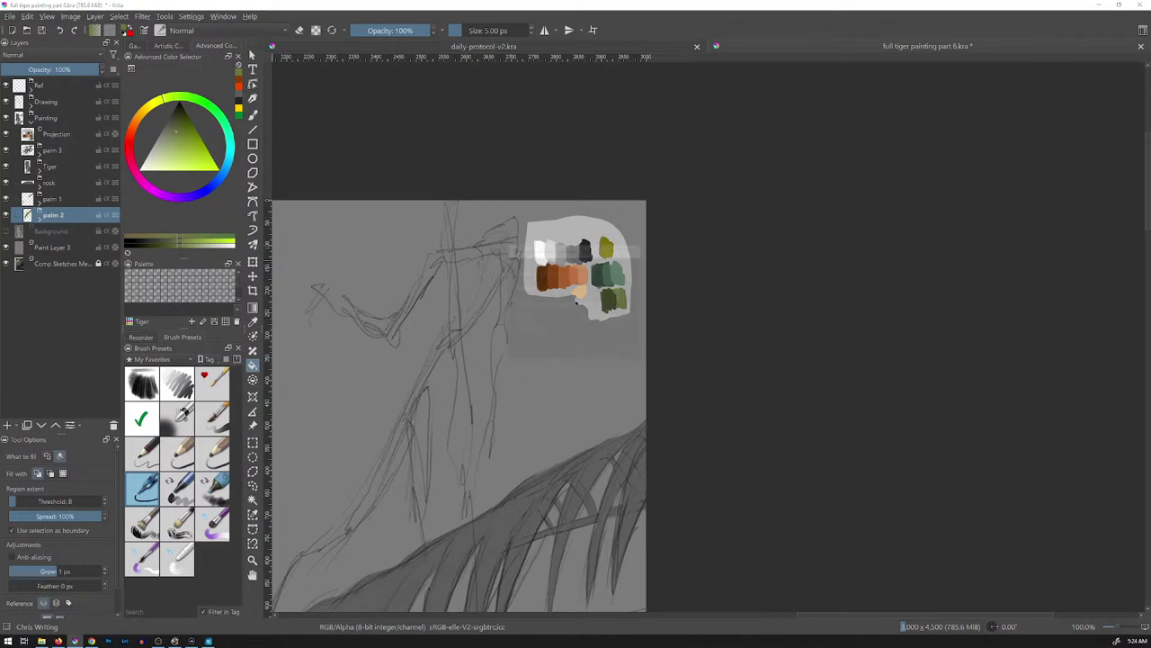
drag(567, 249, 731, 234)
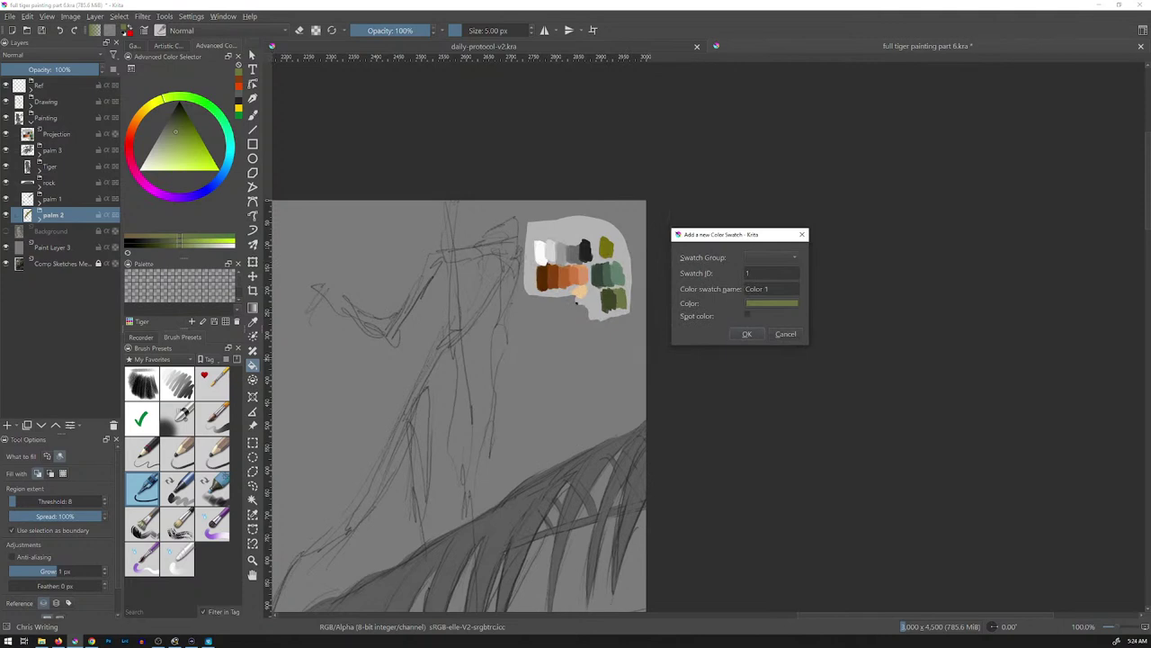
click(785, 333)
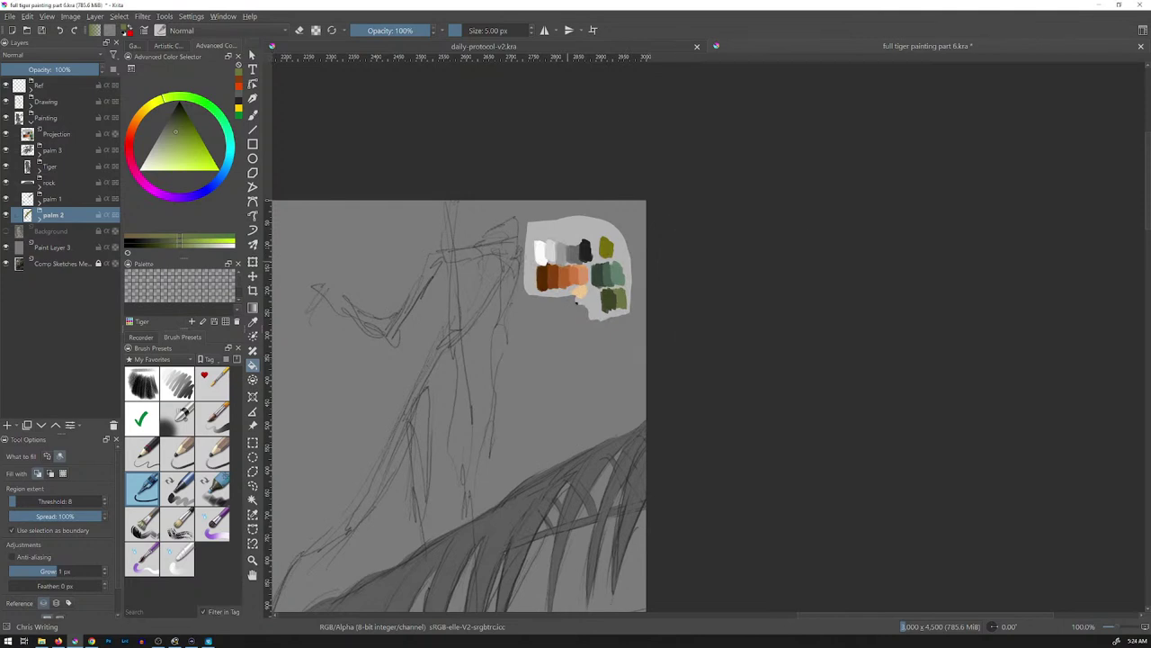
- Sample the two darkest browns from the painted canvas palette and add each as a swatch to the Tiger palette
ctrl+click(545, 278)
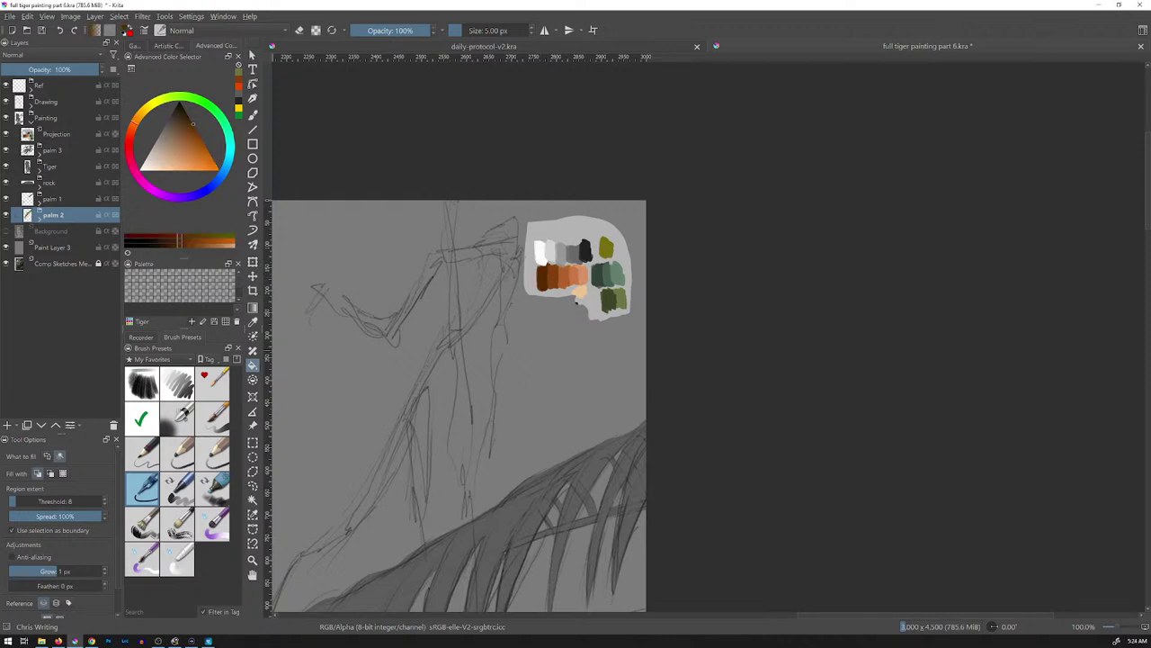
click(191, 321)
key(Return)
ctrl+click(576, 304)
click(192, 321)
key(Return)
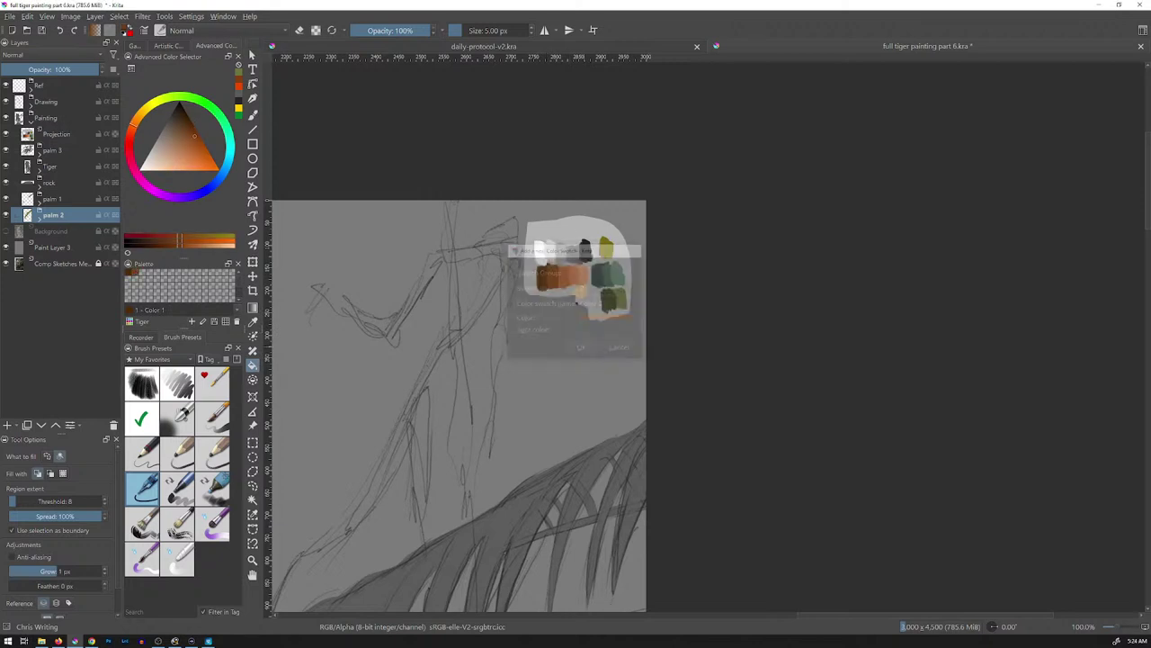
- Sample the lighter oranges and the peach tone from the canvas and add each as a swatch to the Tiger palette
ctrl+click(564, 277)
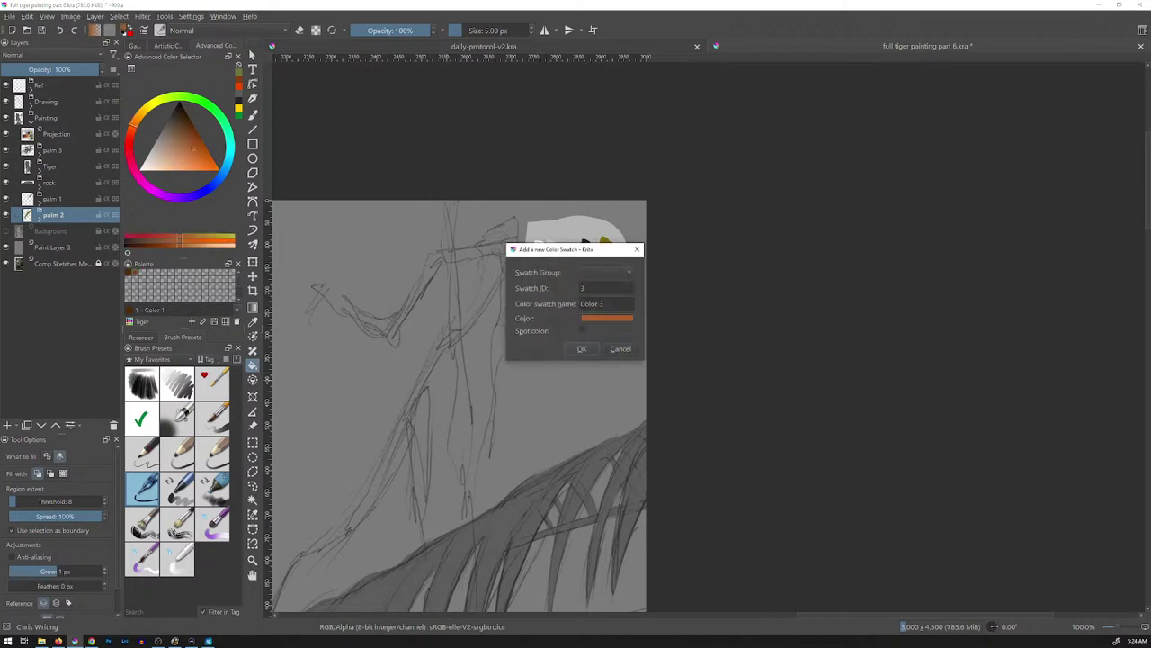
key(Return)
ctrl+click(576, 303)
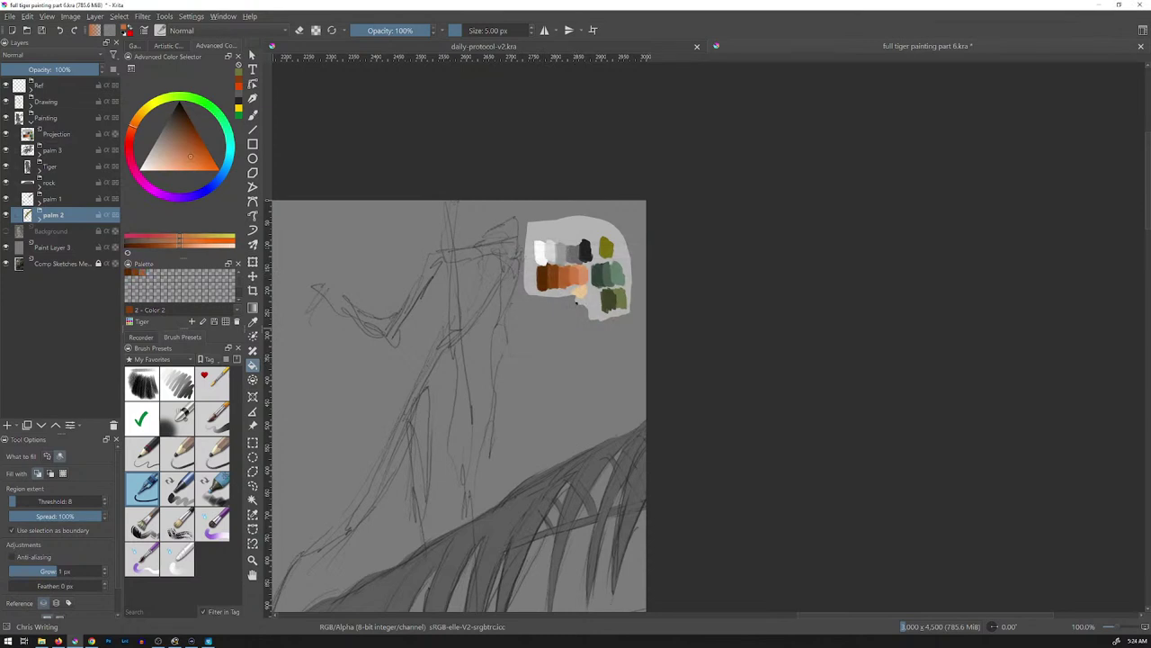
key(Return)
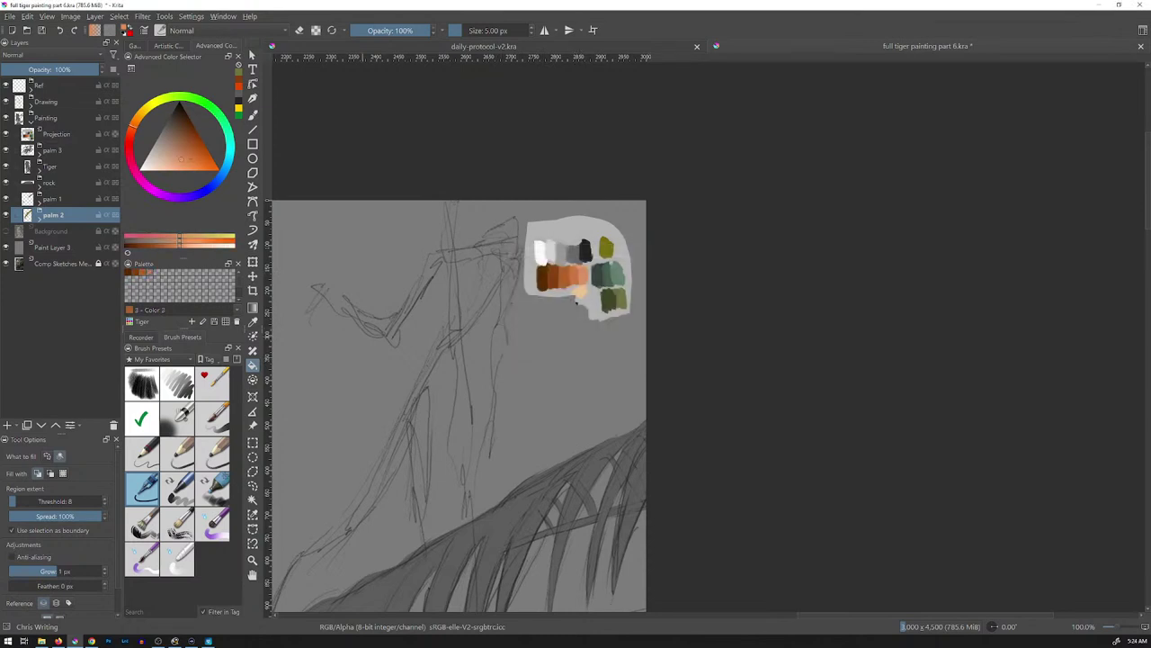
key(Return)
ctrl+click(577, 303)
key(Return)
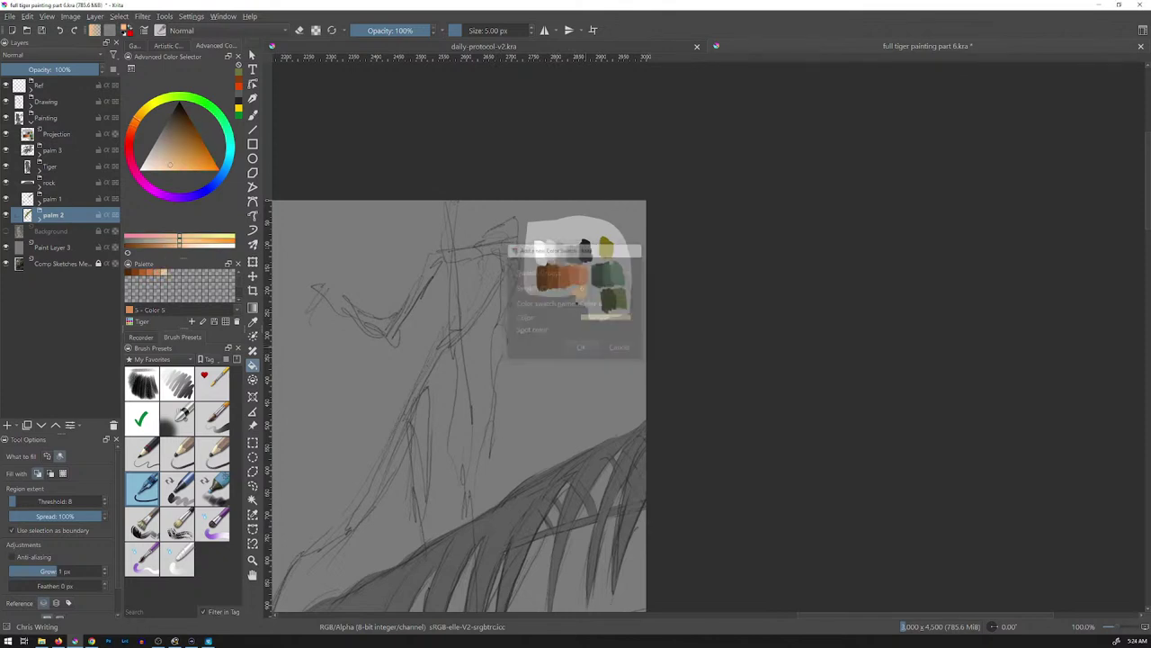
- Sample the dark, medium and light bluish greens from the canvas and add each as a swatch to the Tiger palette
ctrl+click(587, 253)
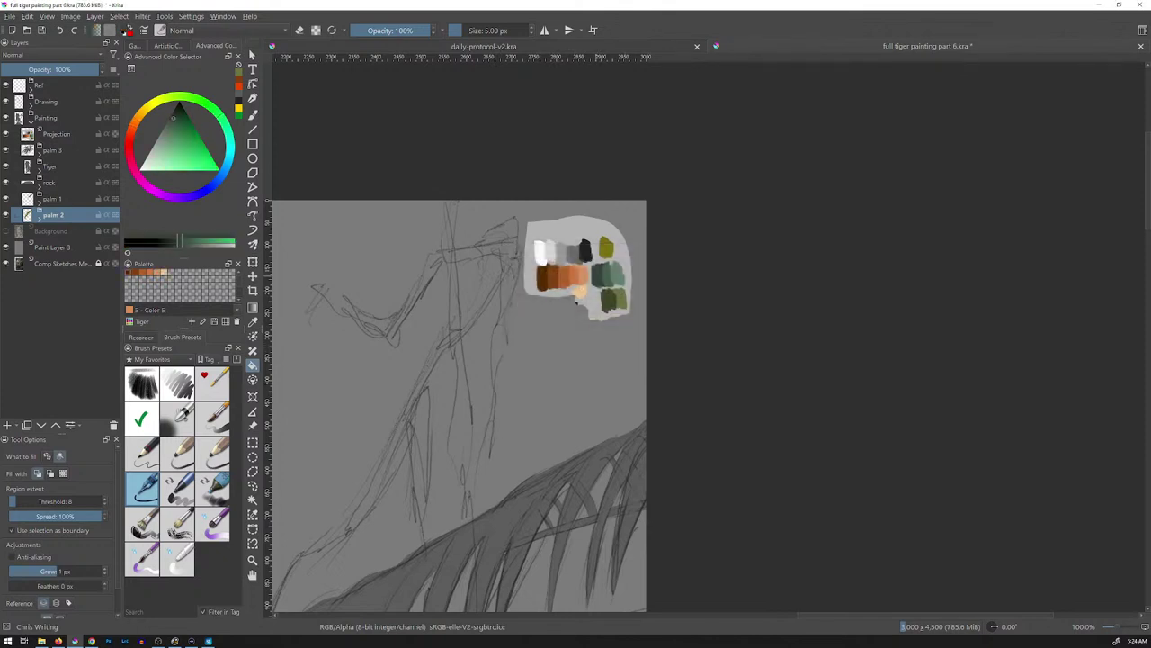
ctrl+click(576, 304)
key(Return)
ctrl+click(605, 274)
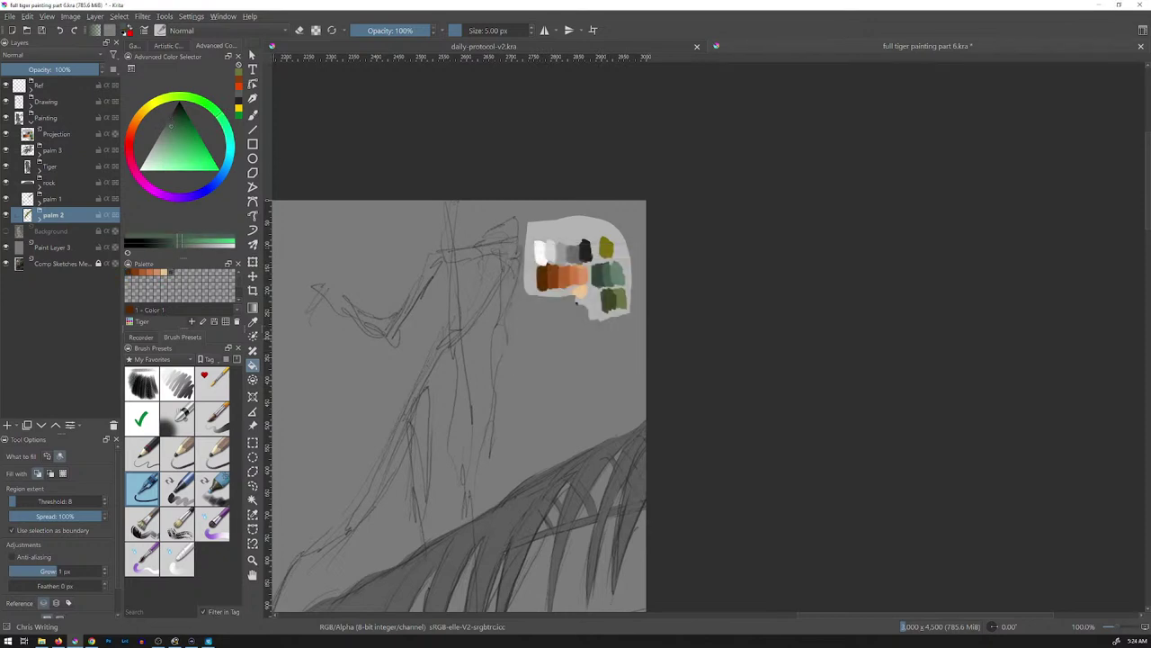
click(191, 321)
click(582, 348)
ctrl+click(616, 273)
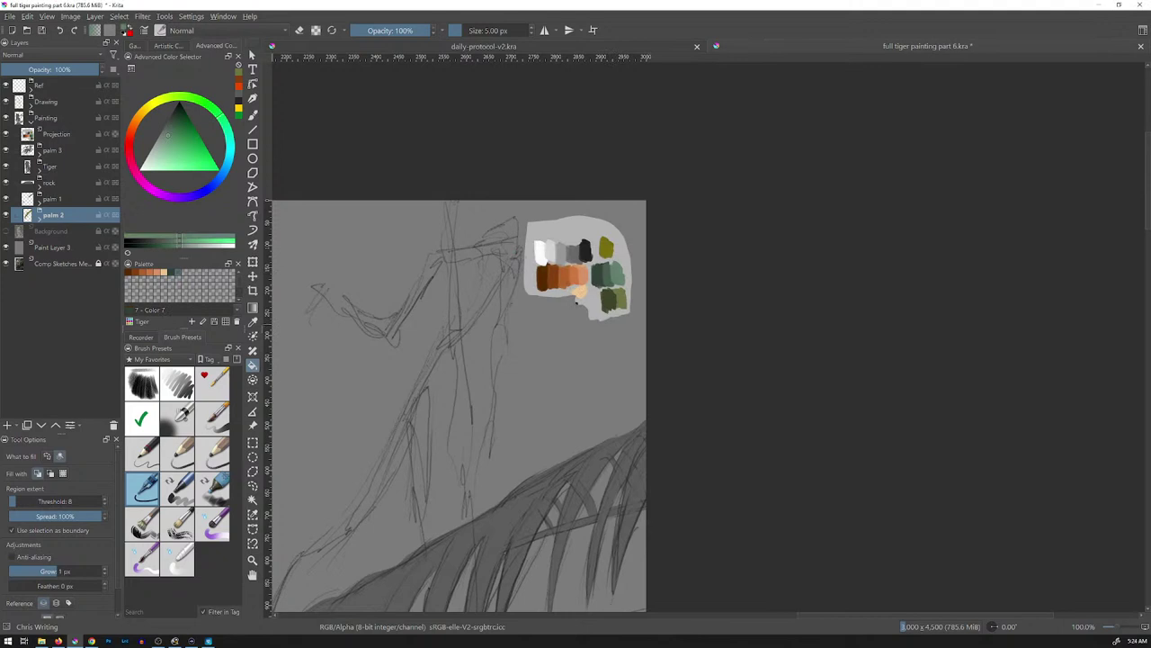
ctrl+click(577, 304)
key(Return)
- Sample the dark olive green, light olive green and yellowish olive from the canvas and add each as a swatch to the Tiger palette
ctrl+click(577, 303)
key(Return)
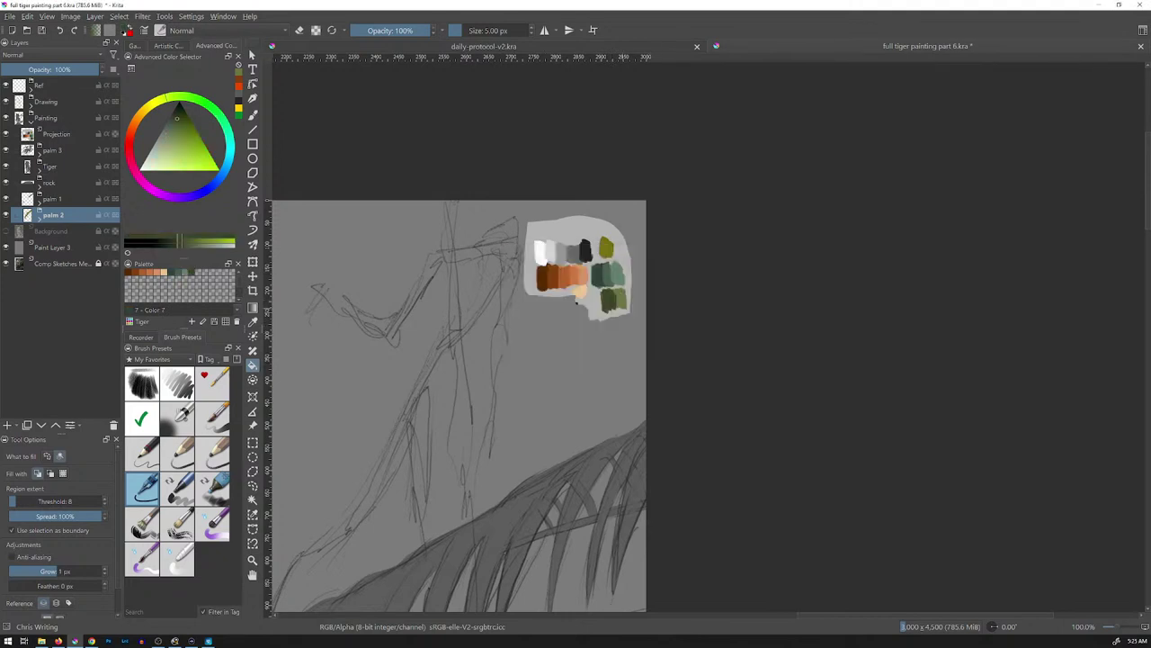
ctrl+click(577, 303)
key(Return)
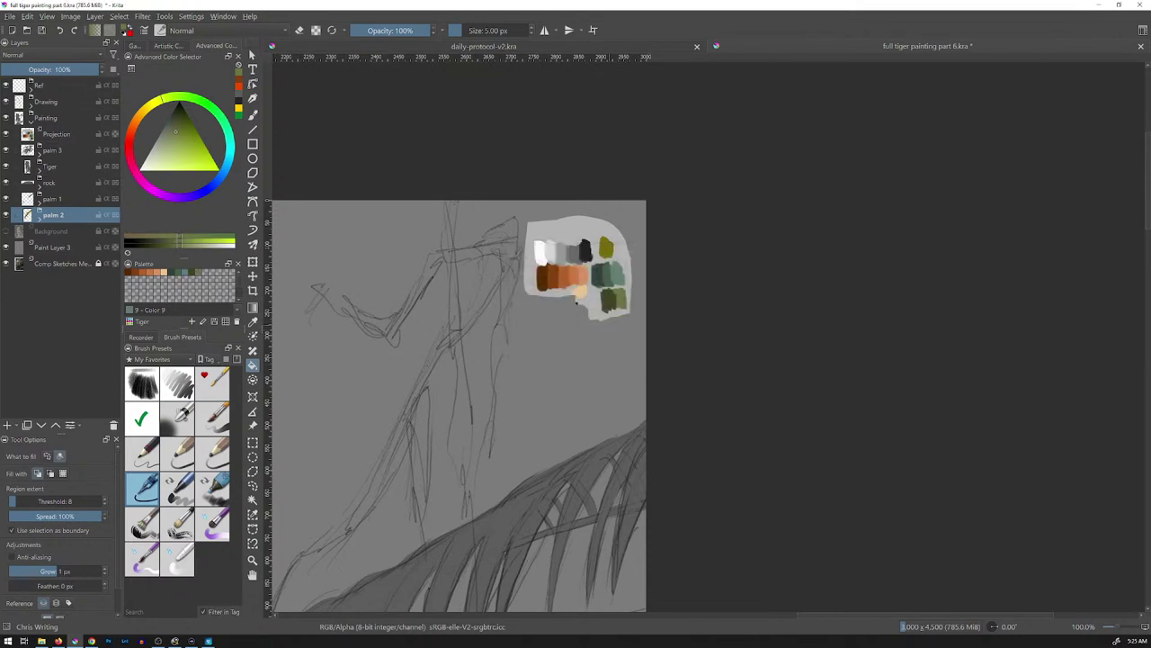
click(191, 321)
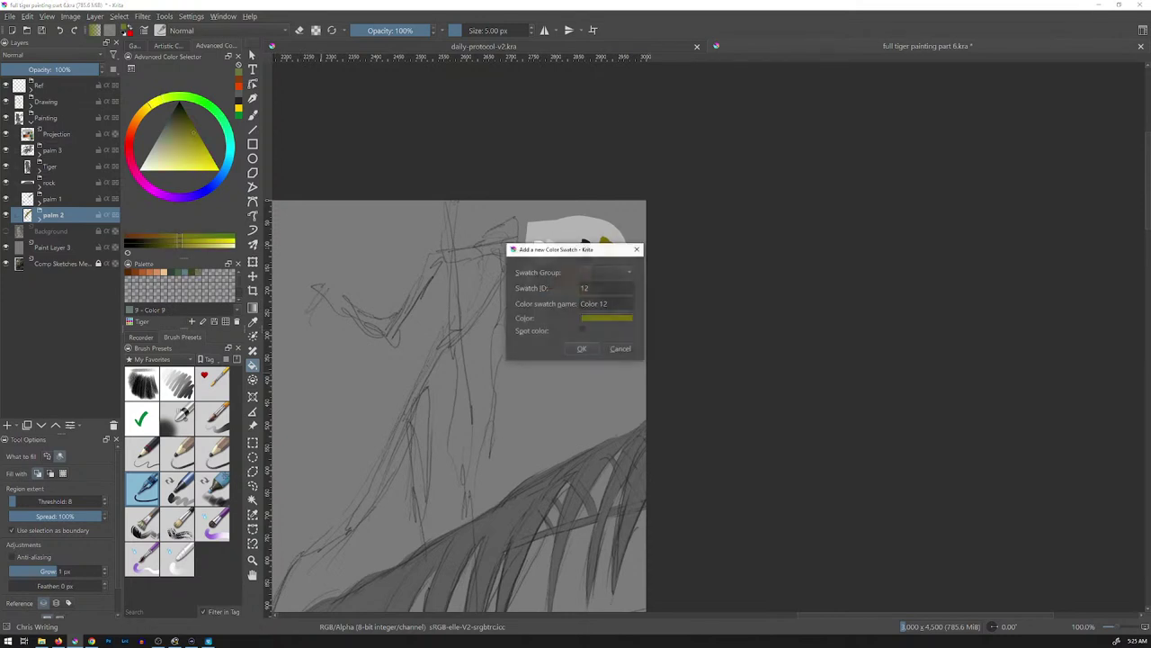
click(582, 347)
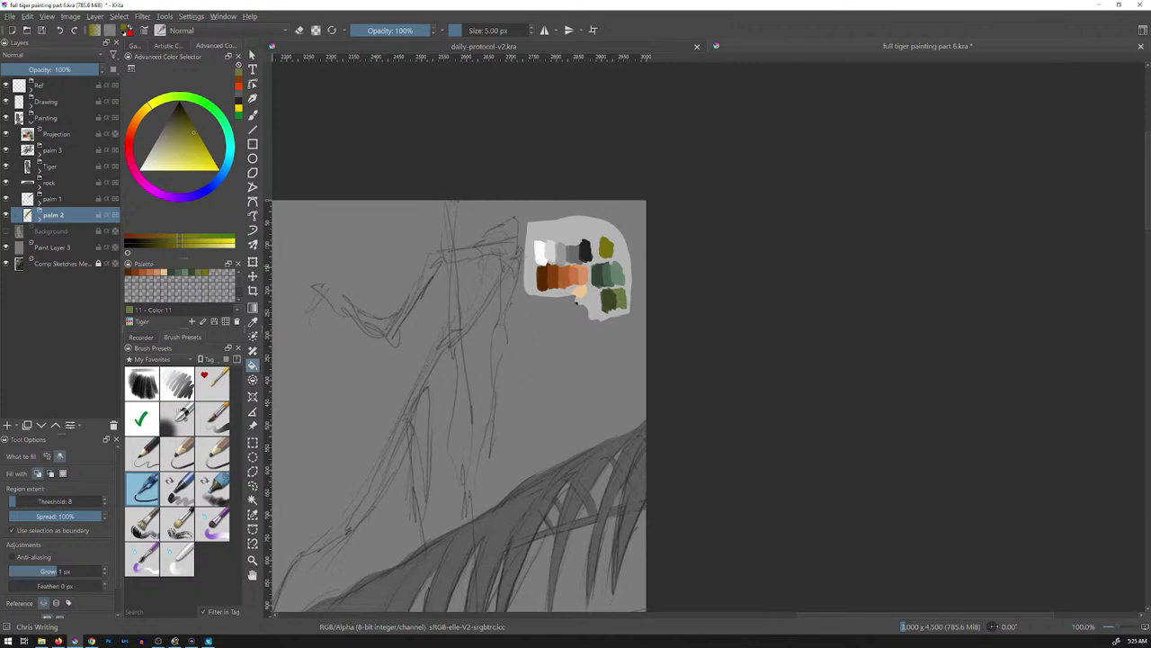
- Set the Tiger palette's layout to 10 columns of swatches and 3 rows in the group
click(226, 321)
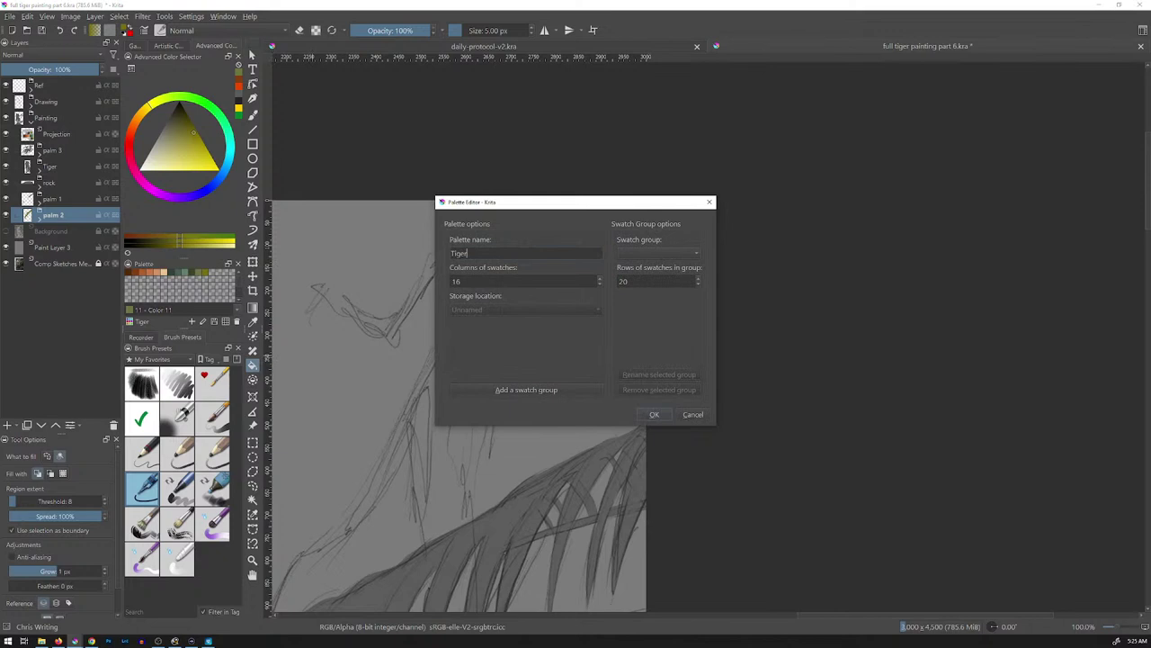
click(600, 284)
click(600, 284)
click(600, 284)
click(600, 284)
click(600, 285)
click(600, 284)
click(600, 284)
click(600, 279)
key(Tab)
text(8)
key(Return)
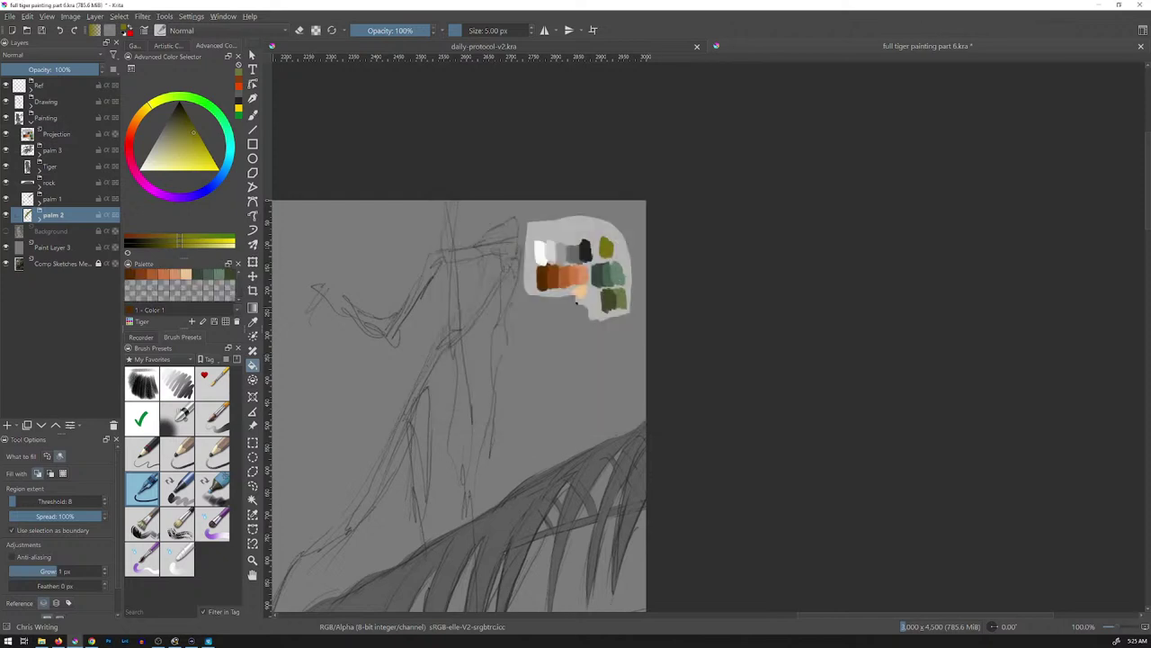
- Set the Tiger palette's columns of swatches to 6
click(226, 322)
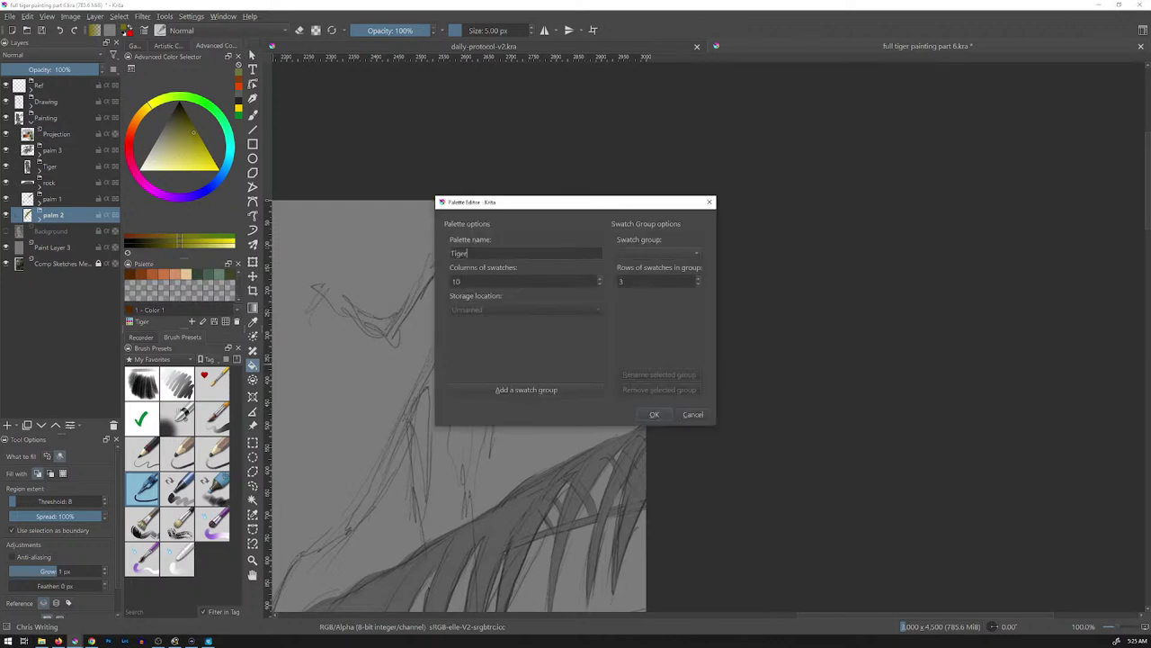
key(Tab)
text(6)
key(Return)
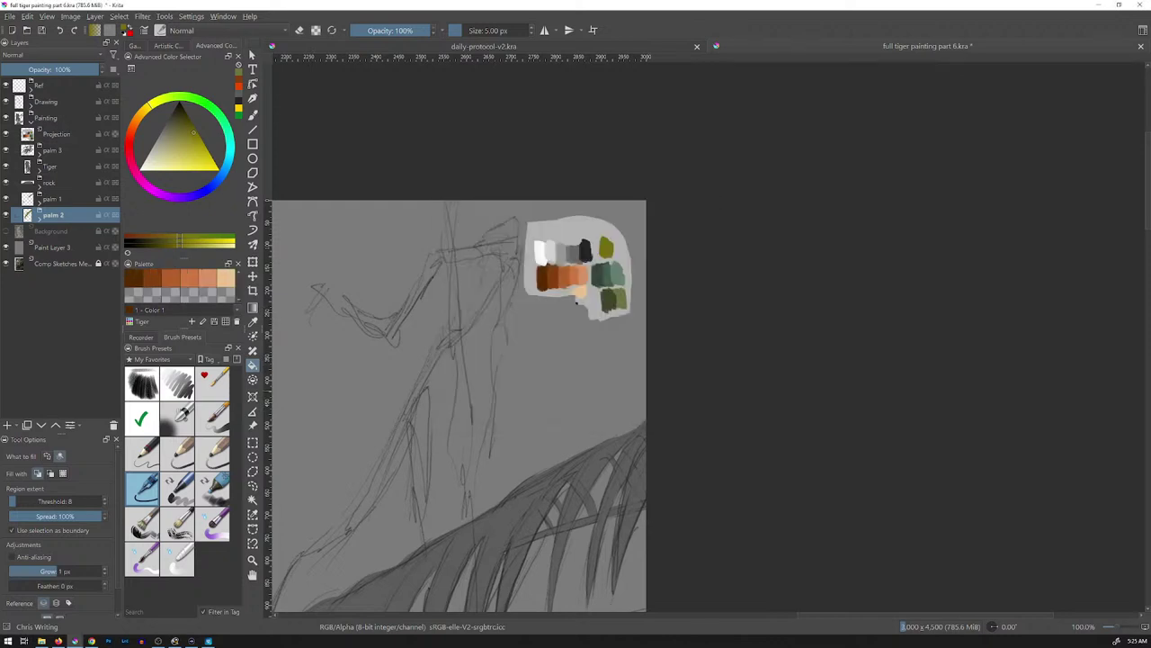
- Look through the Tiger palette's swatch rows and enlarge its display area to fit more rows
scroll(180, 286, down, 2)
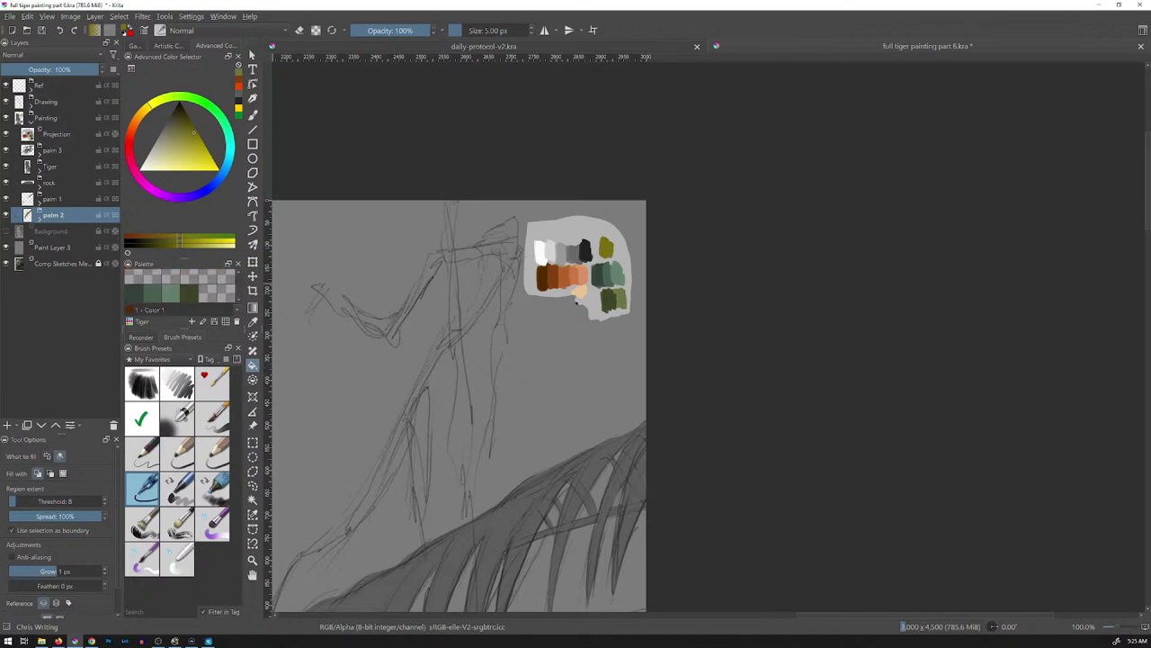
scroll(180, 285, up, 2)
scroll(180, 285, down, 2)
scroll(180, 286, up, 2)
scroll(180, 285, down, 2)
scroll(180, 285, up, 2)
scroll(180, 285, down, 2)
scroll(180, 286, up, 2)
scroll(180, 285, down, 2)
scroll(180, 286, up, 2)
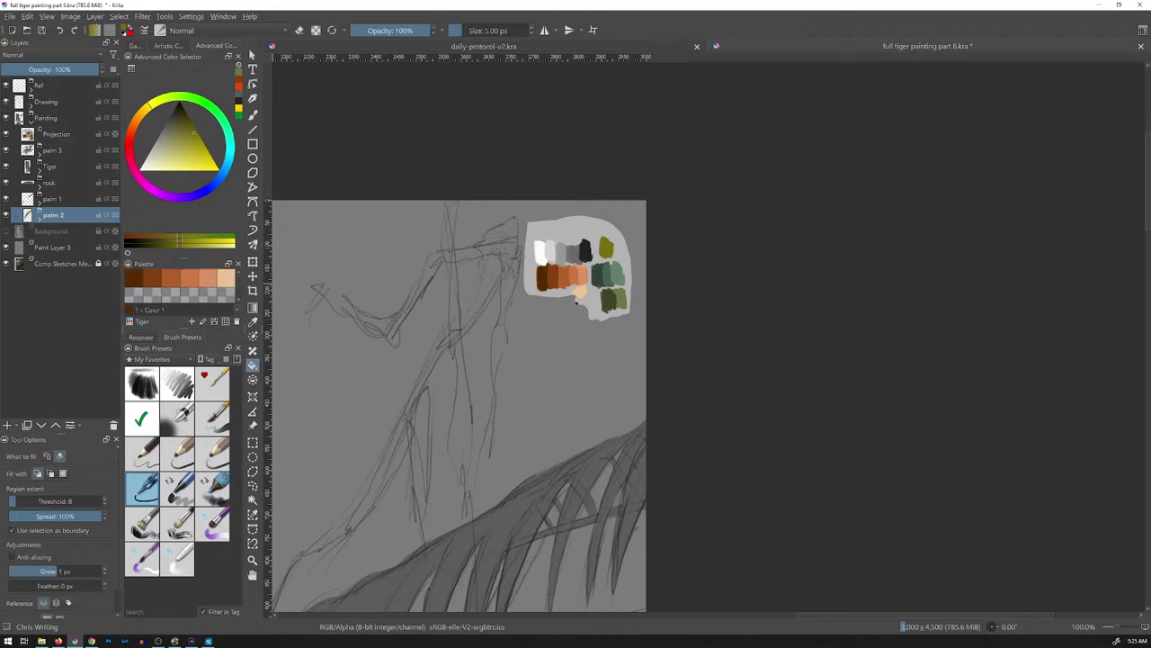
scroll(180, 285, down, 2)
scroll(179, 285, up, 2)
mouse_move(184, 328)
mouse_down()
mouse_move(184, 375)
mouse_move(184, 362)
mouse_up()
scroll(180, 292, down, 2)
scroll(180, 293, up, 2)
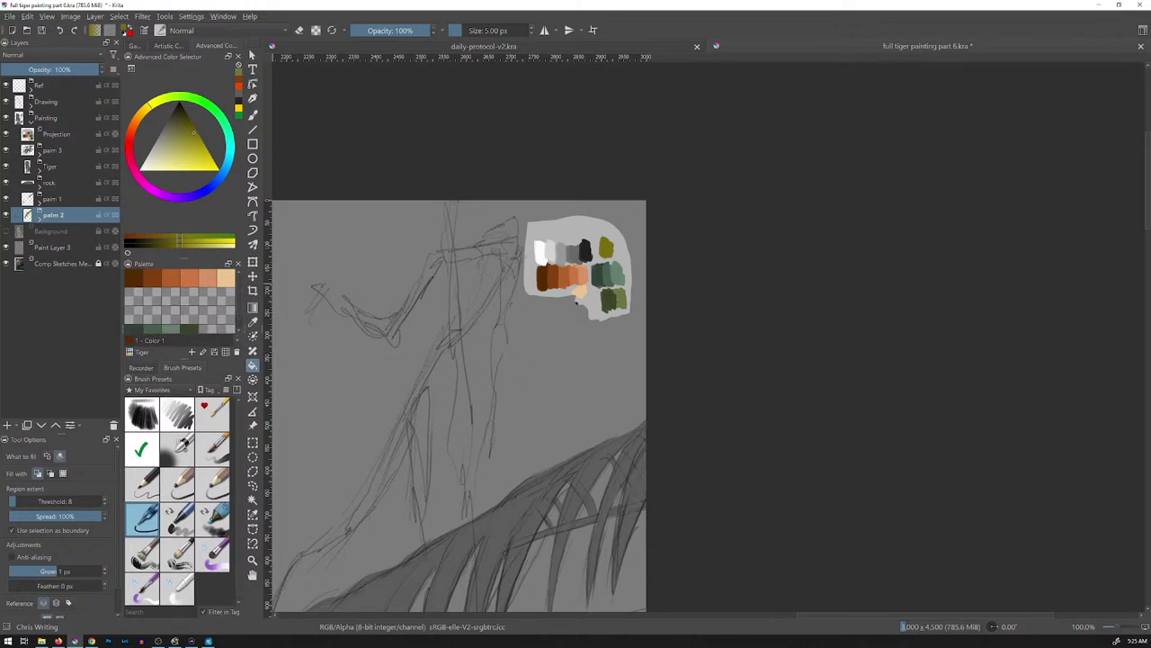
- Set the Tiger palette's columns of swatches to 8
click(226, 353)
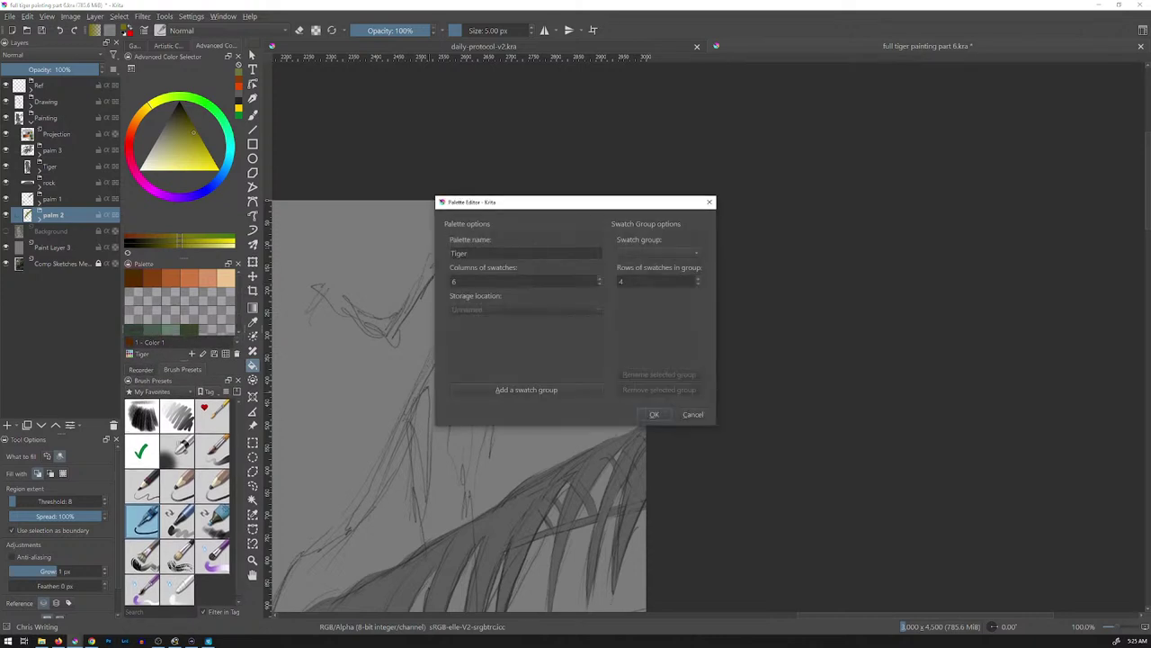
key(Tab)
key(Return)
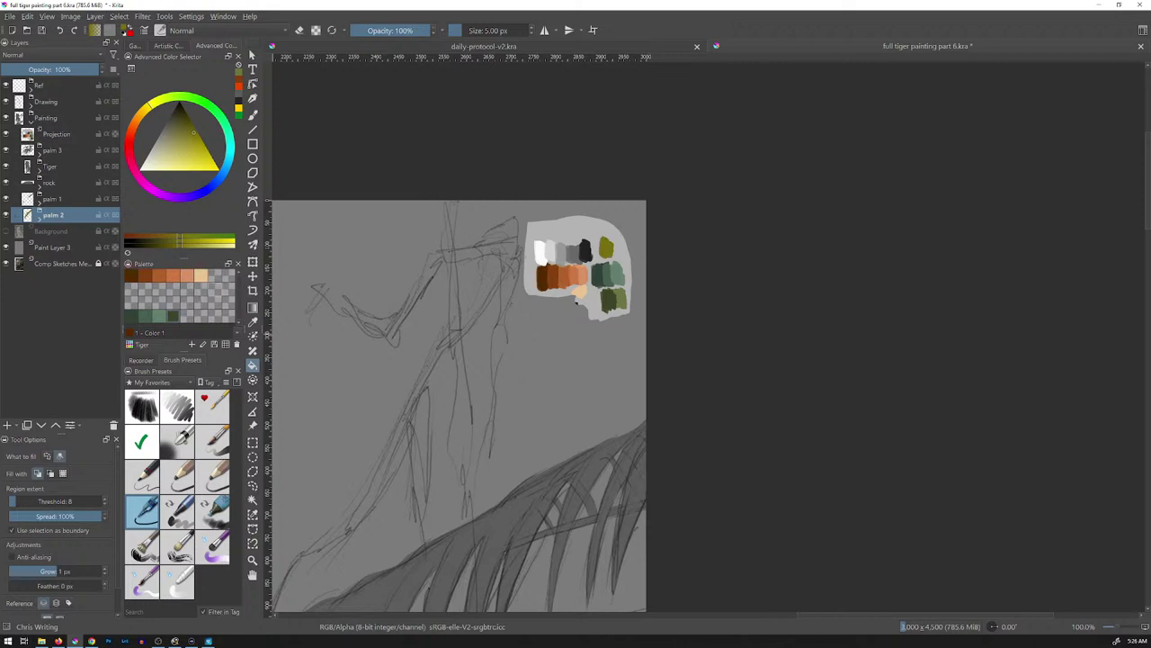
- Move the green swatches up into the palette's second row and add the yellowish olive directly after the peach swatch
drag(173, 316, 187, 290)
drag(130, 315, 174, 289)
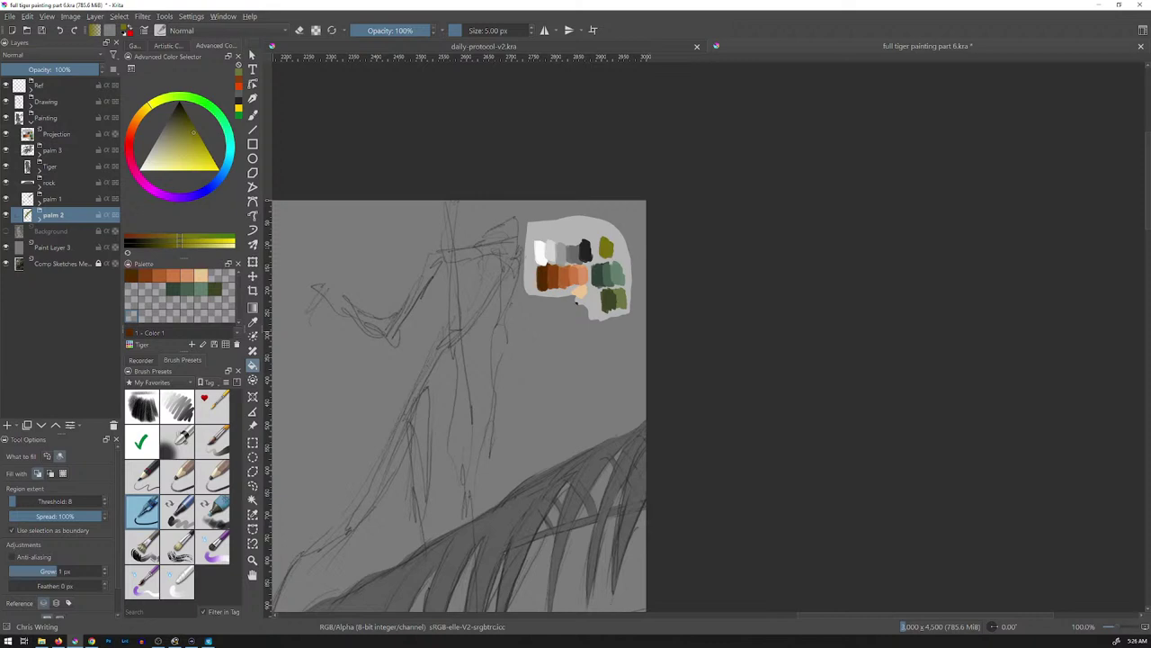
click(215, 276)
- Try filling the empty palette slots before the bluish-green swatches with the current yellowish olive
click(228, 276)
click(132, 290)
click(146, 290)
click(159, 289)
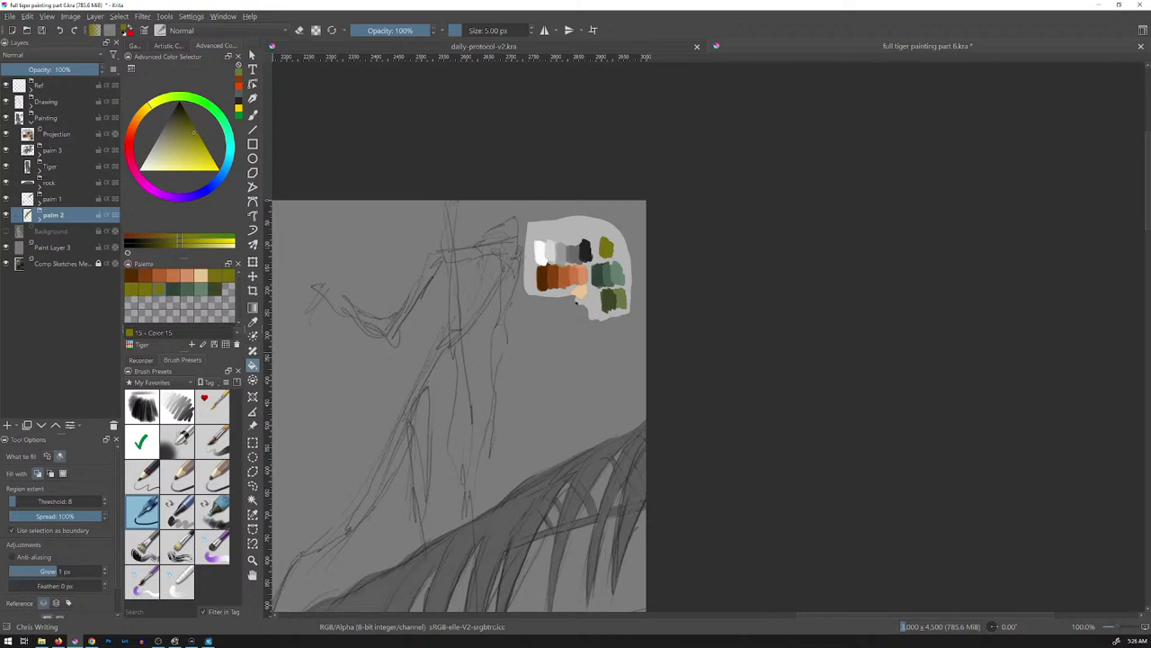
click(191, 345)
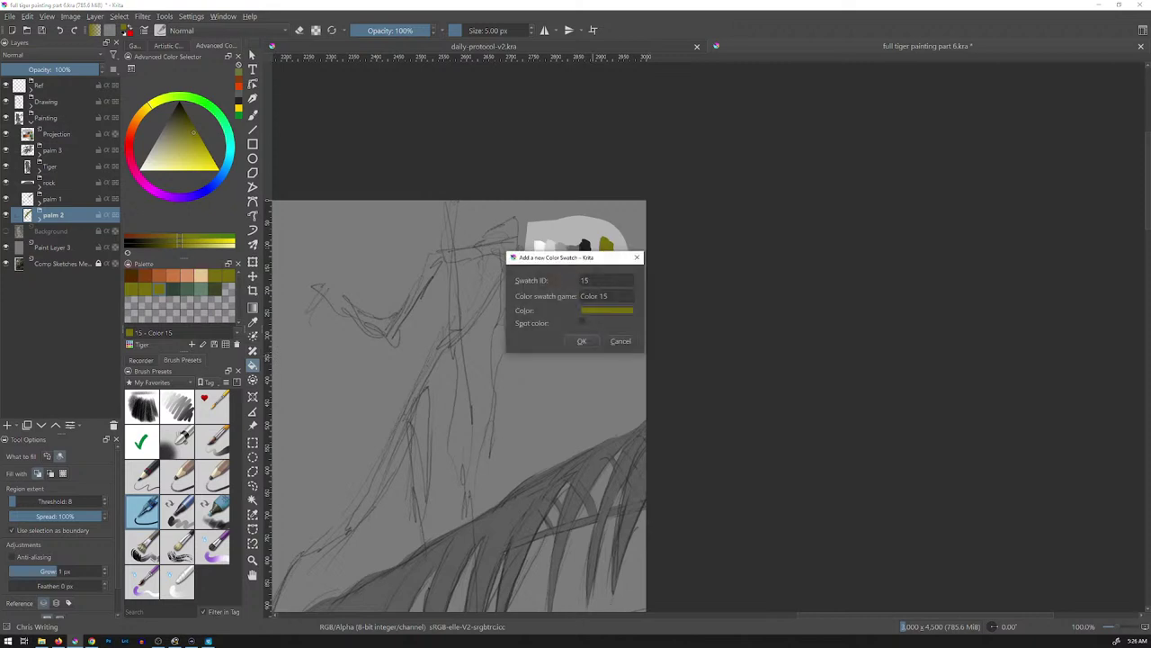
key(Return)
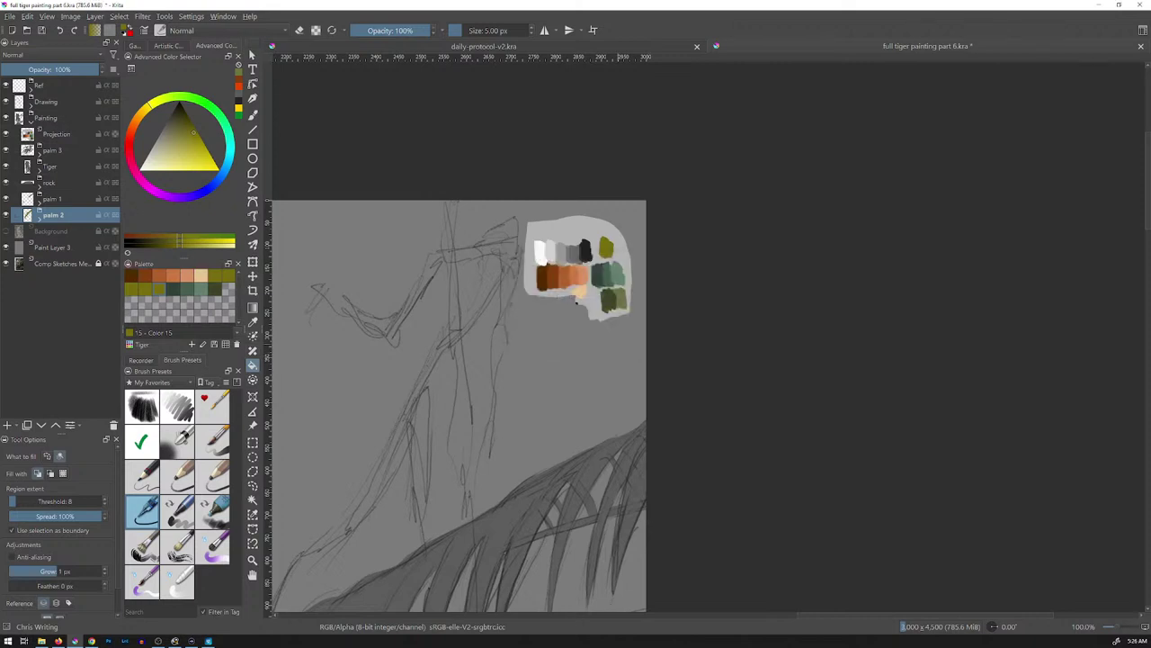
- Delete the duplicate yellowish olive swatches, keeping only the one beside the peach swatch
click(236, 345)
click(145, 289)
click(237, 345)
click(132, 288)
click(236, 345)
click(228, 275)
click(236, 344)
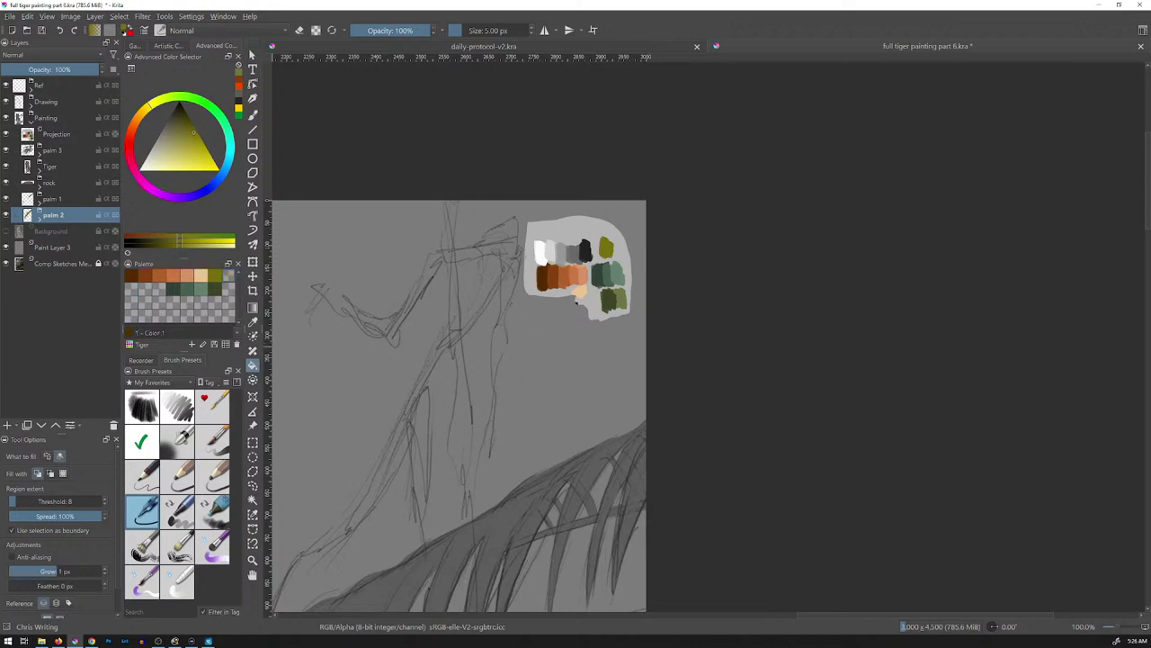
- Add the sampled light olive green at the end of the first palette row and shift the remaining greens to the second row's start
ctrl+click(623, 300)
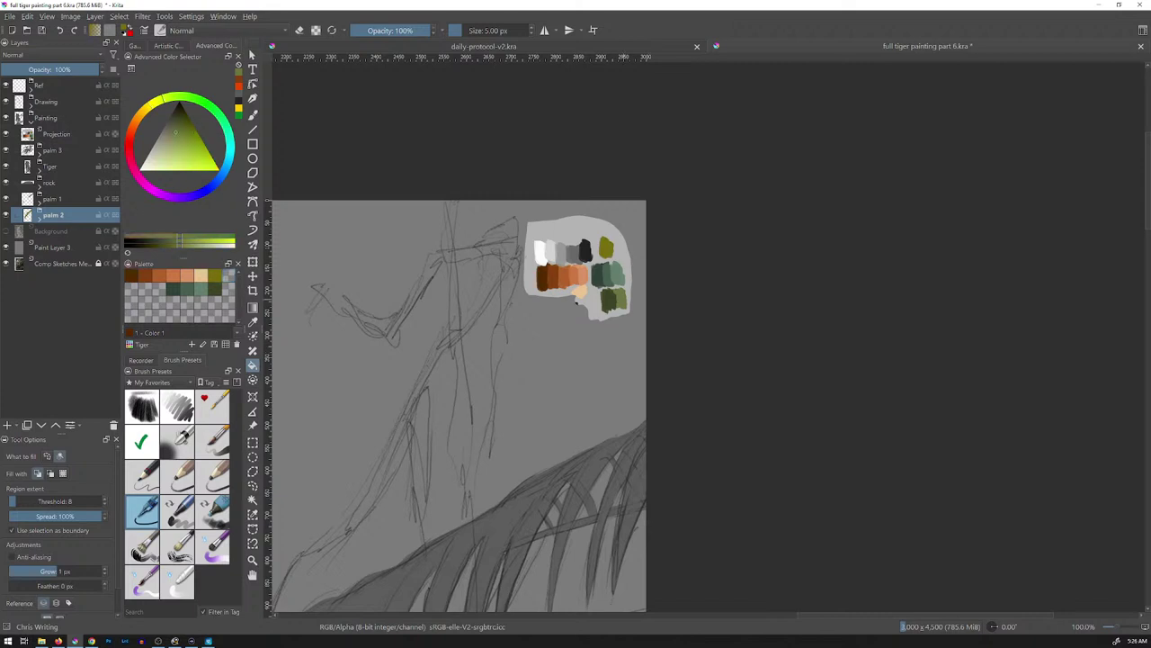
click(228, 276)
mouse_move(173, 288)
mouse_down()
mouse_move(160, 301)
mouse_move(131, 288)
mouse_move(175, 289)
mouse_up()
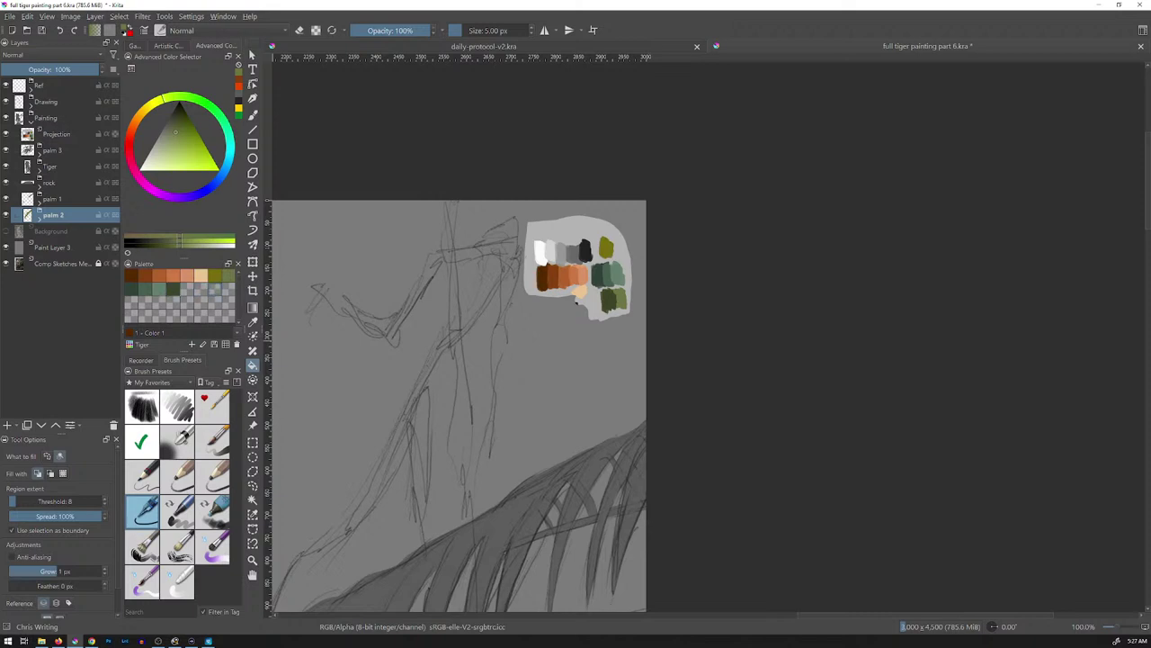
drag(184, 352, 184, 333)
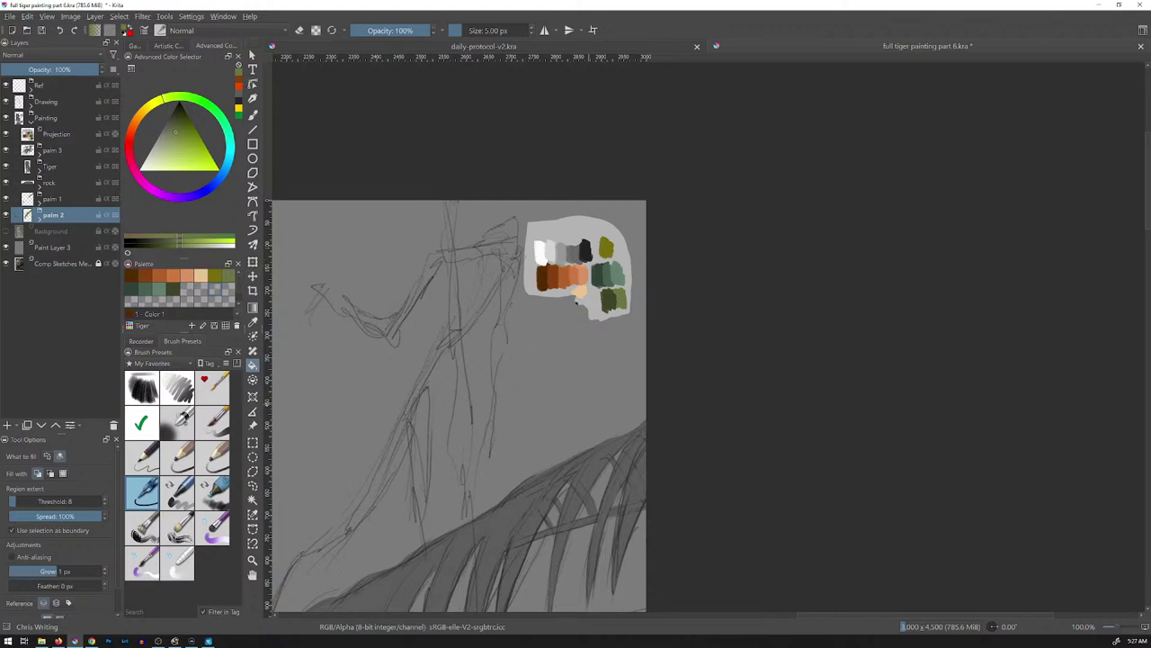
- Make the color paint layer inside the palm 2 group active and set up the brush at a size of 196.09 px
drag(615, 398, 808, 248)
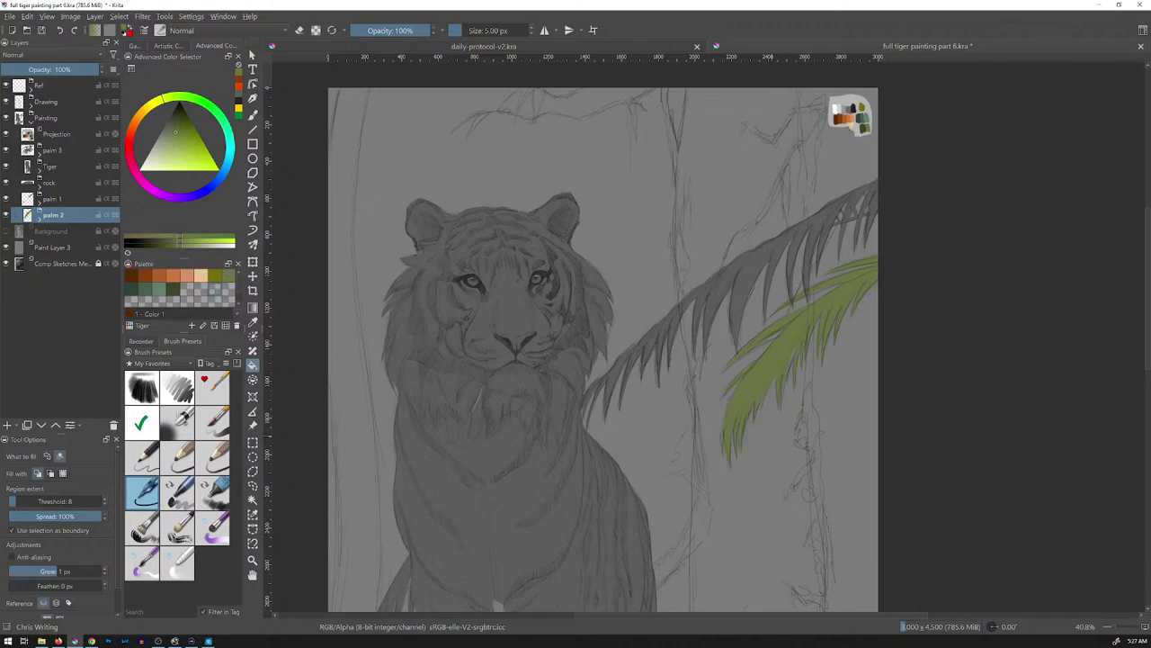
key(Insert)
key(Insert)
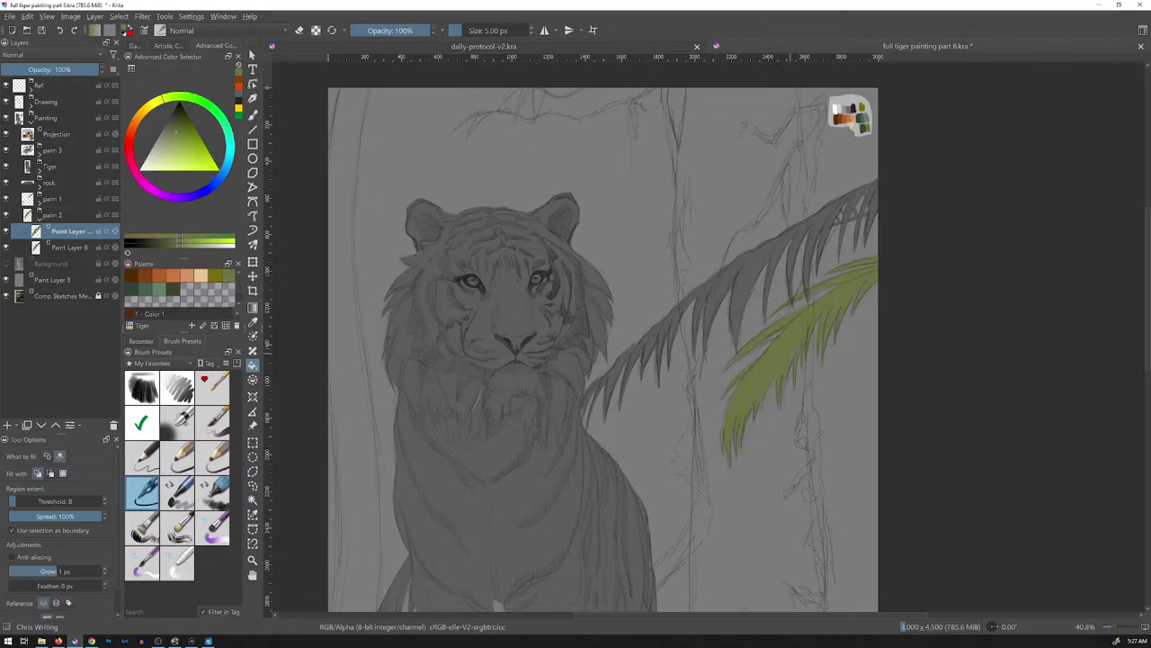
key(b)
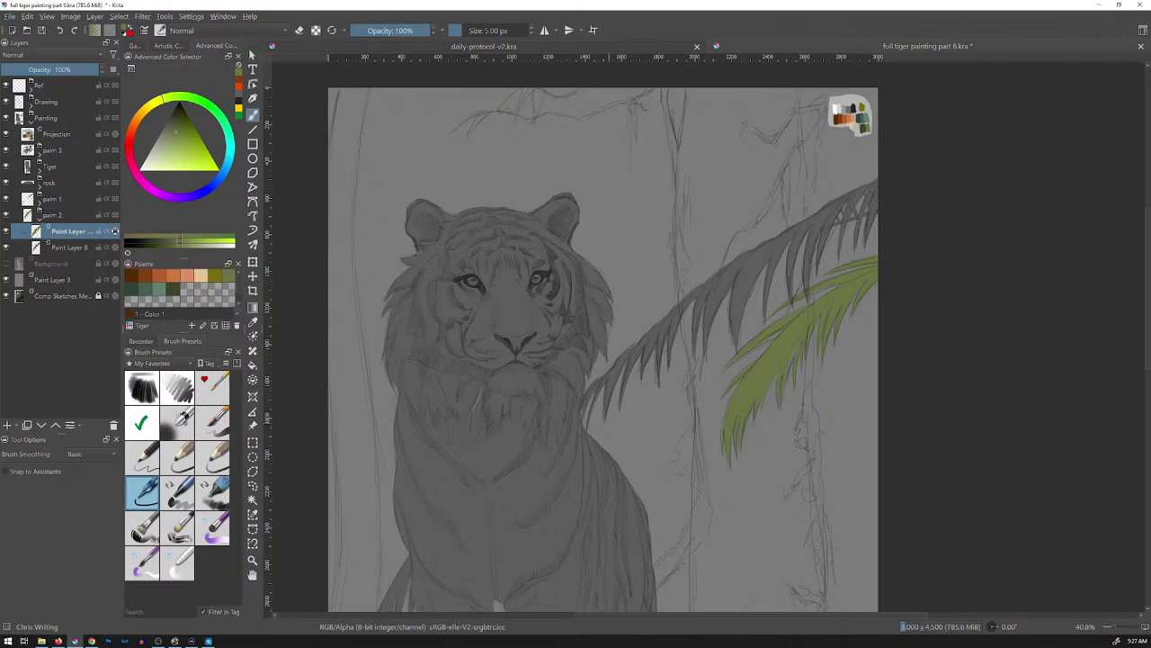
drag(609, 399, 649, 399)
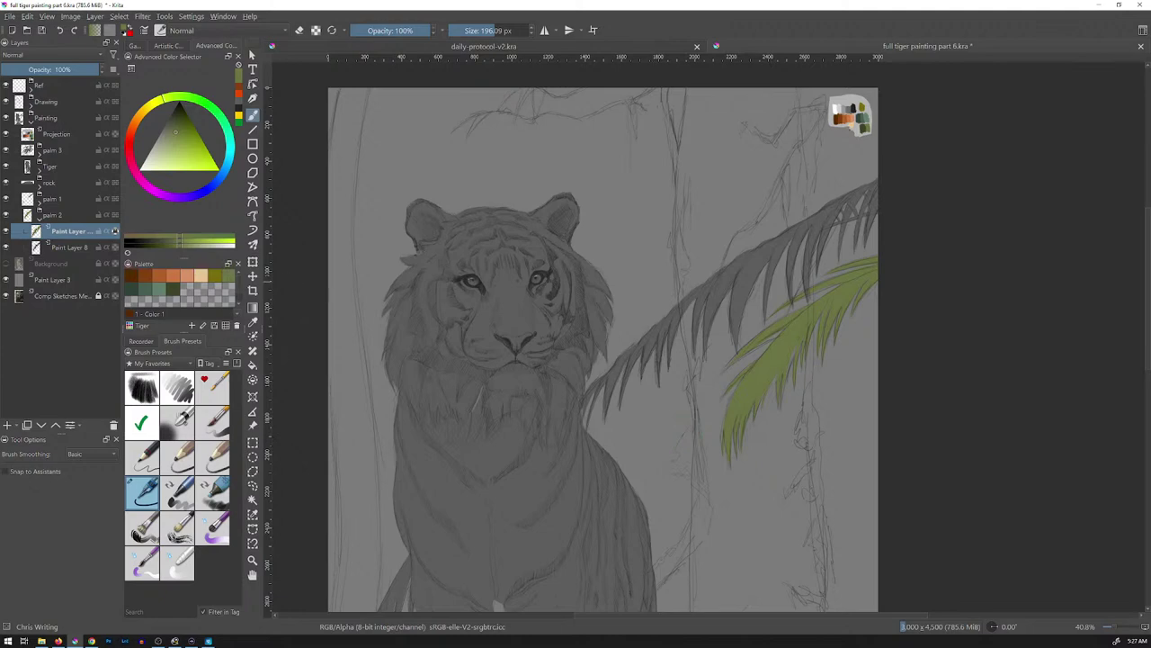
- Test-paint the green palm 2 frond with broad bright red strokes and undo them
click(228, 276)
click(129, 144)
click(217, 166)
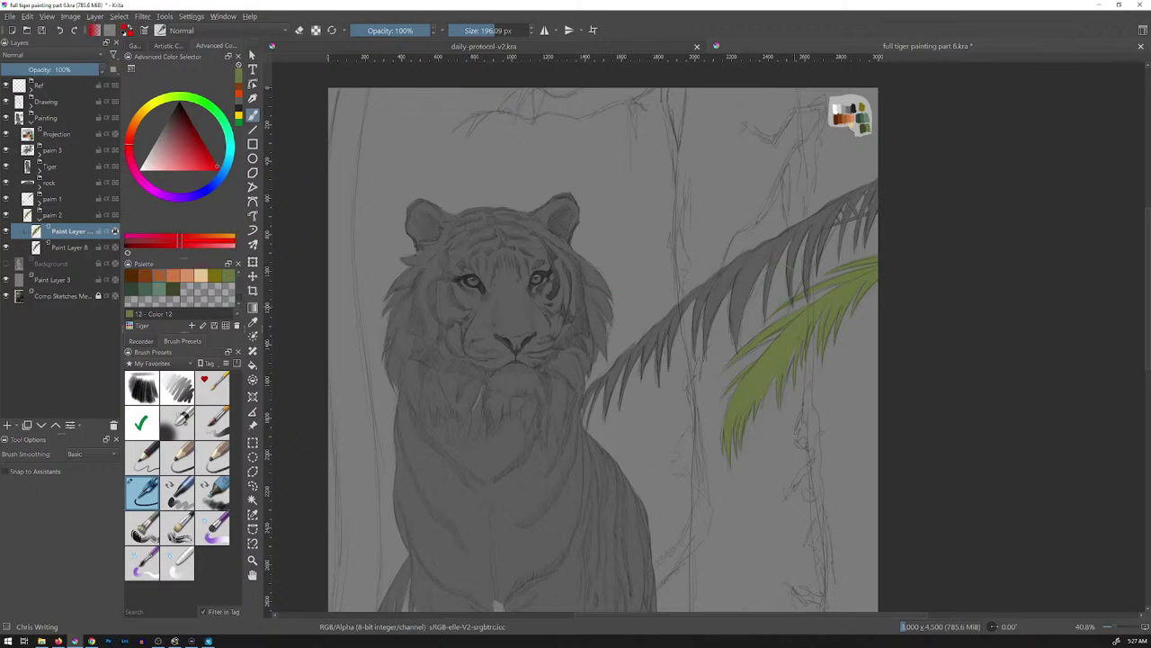
drag(812, 303, 775, 396)
mouse_move(869, 257)
mouse_down()
mouse_move(820, 344)
mouse_move(755, 409)
mouse_up()
drag(767, 333, 752, 410)
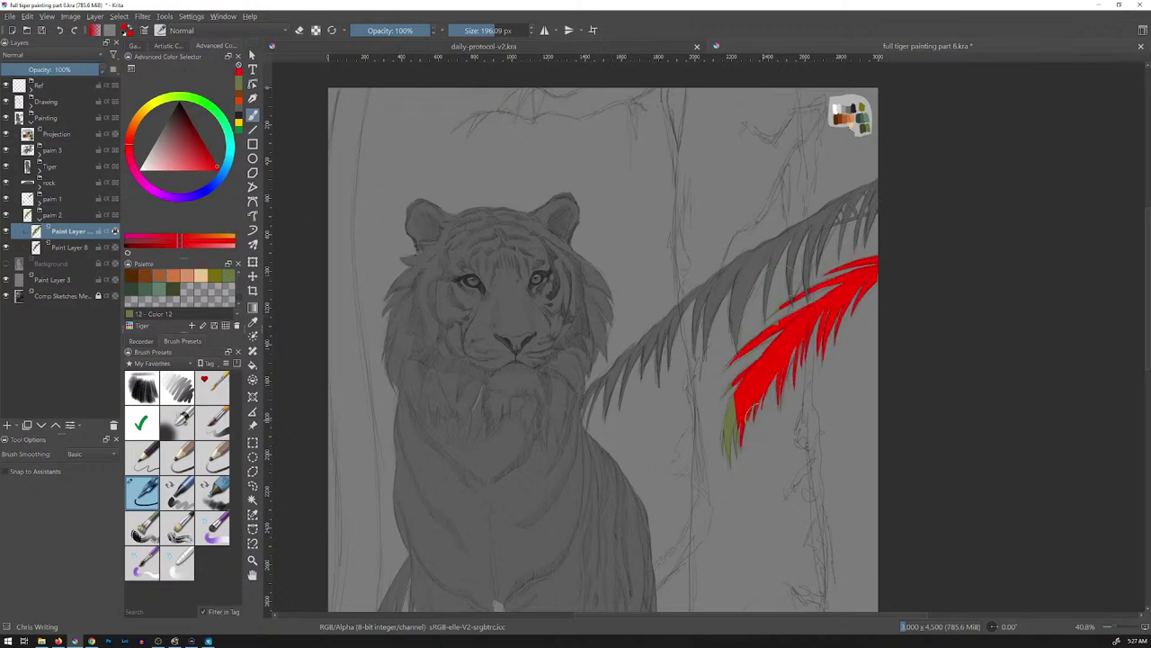
key(ctrl+z)
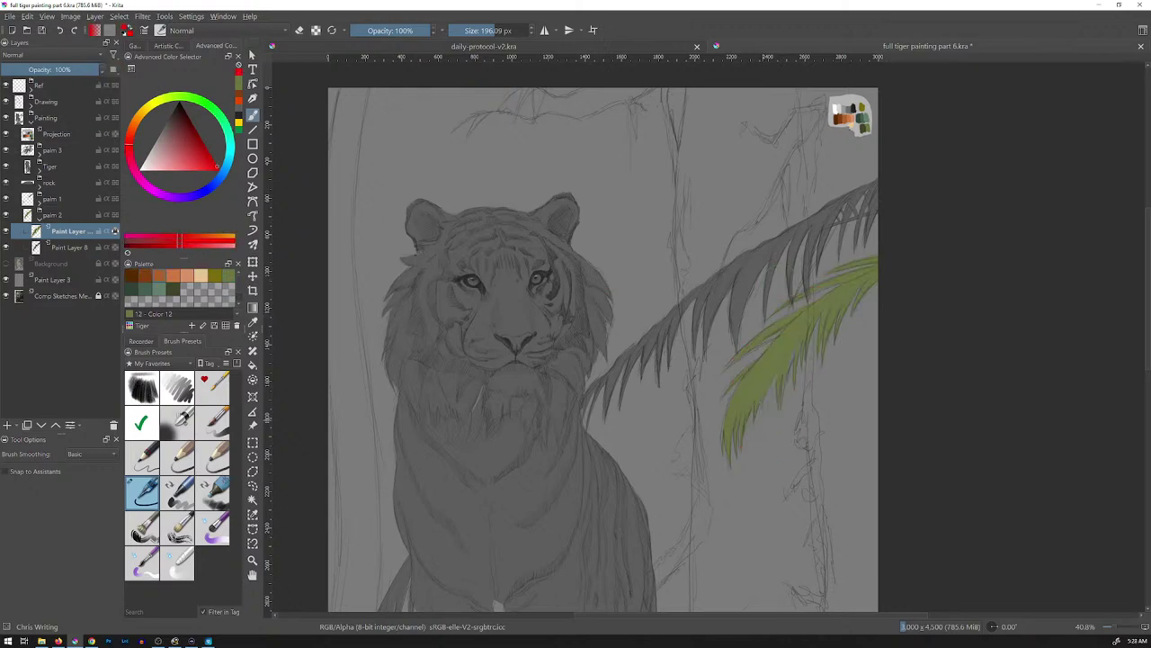
- Shade the palm 2 frond with linear gradients, yellowish olive at its upper end and dark olive green from its lower tip
click(229, 275)
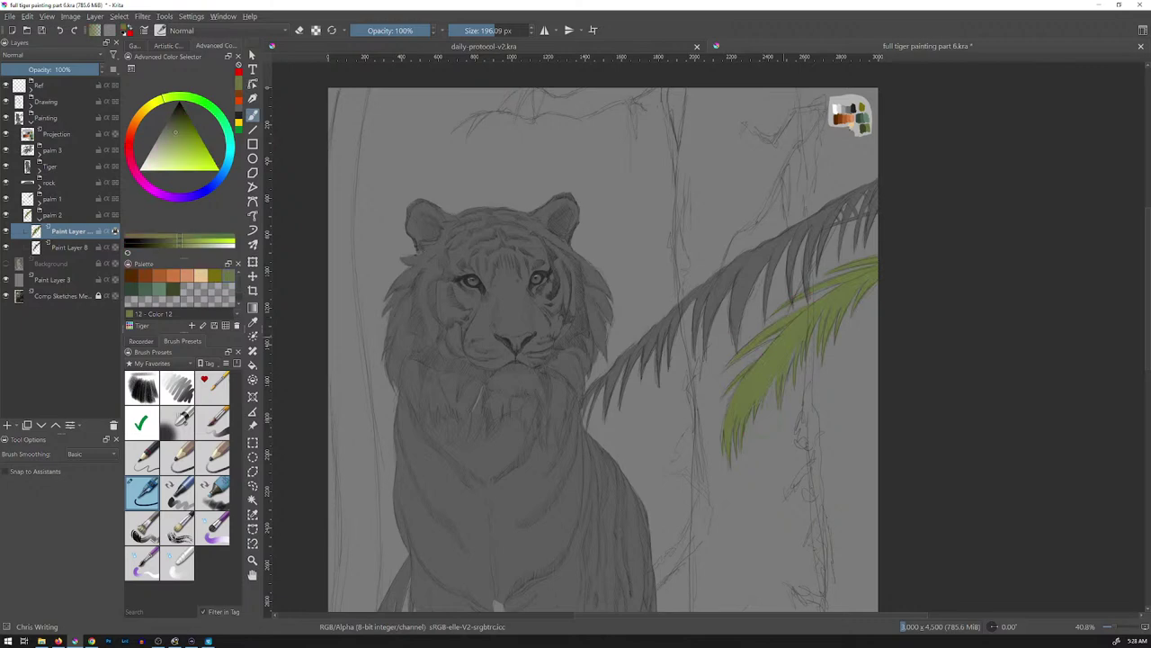
click(215, 275)
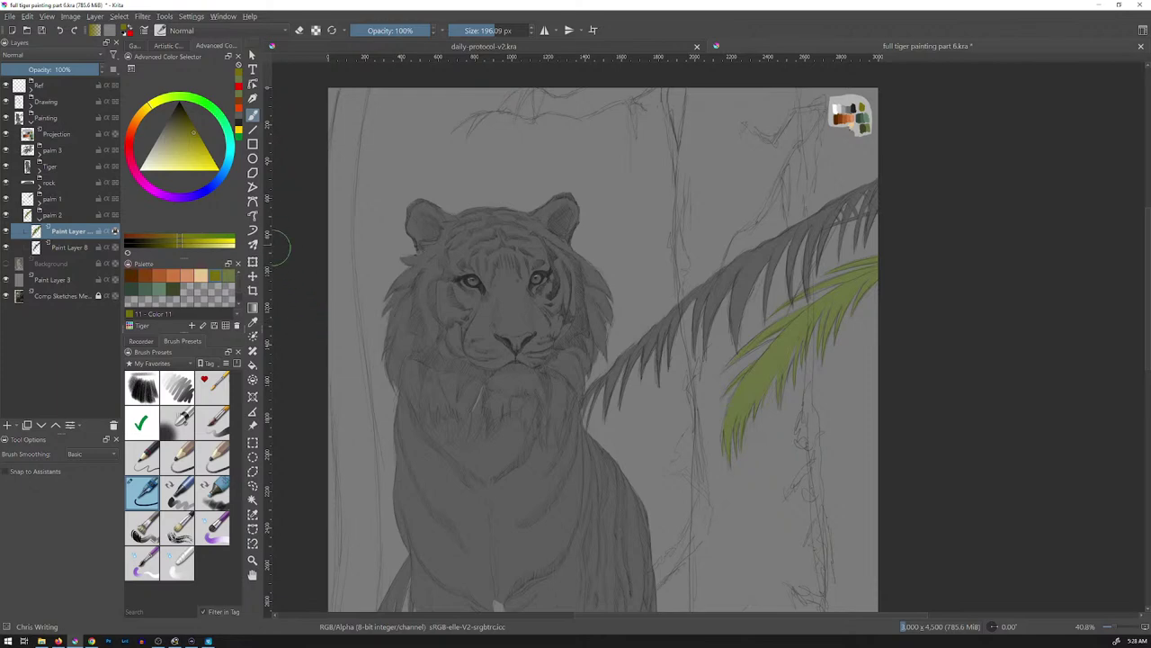
key(g)
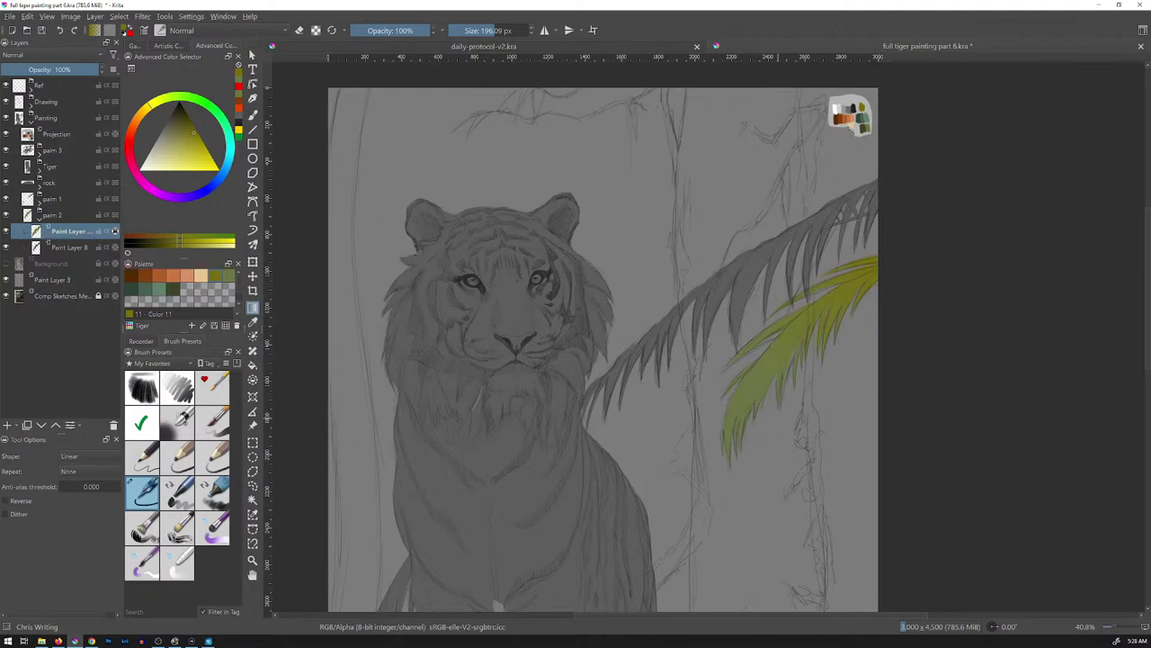
click(173, 289)
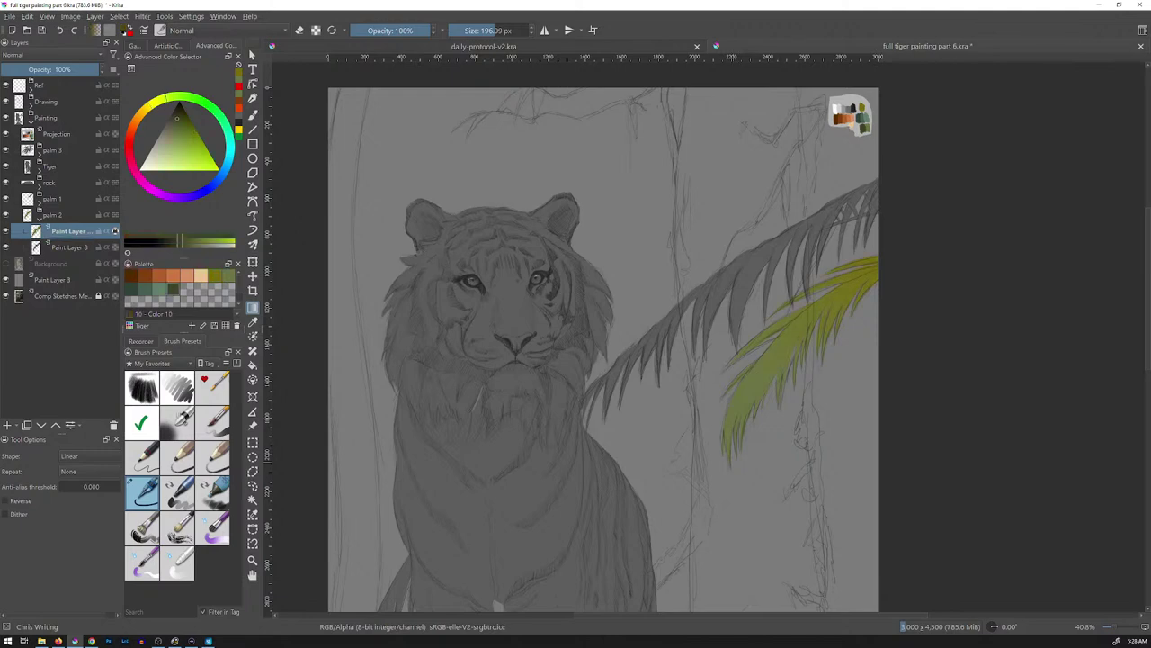
drag(727, 461, 758, 256)
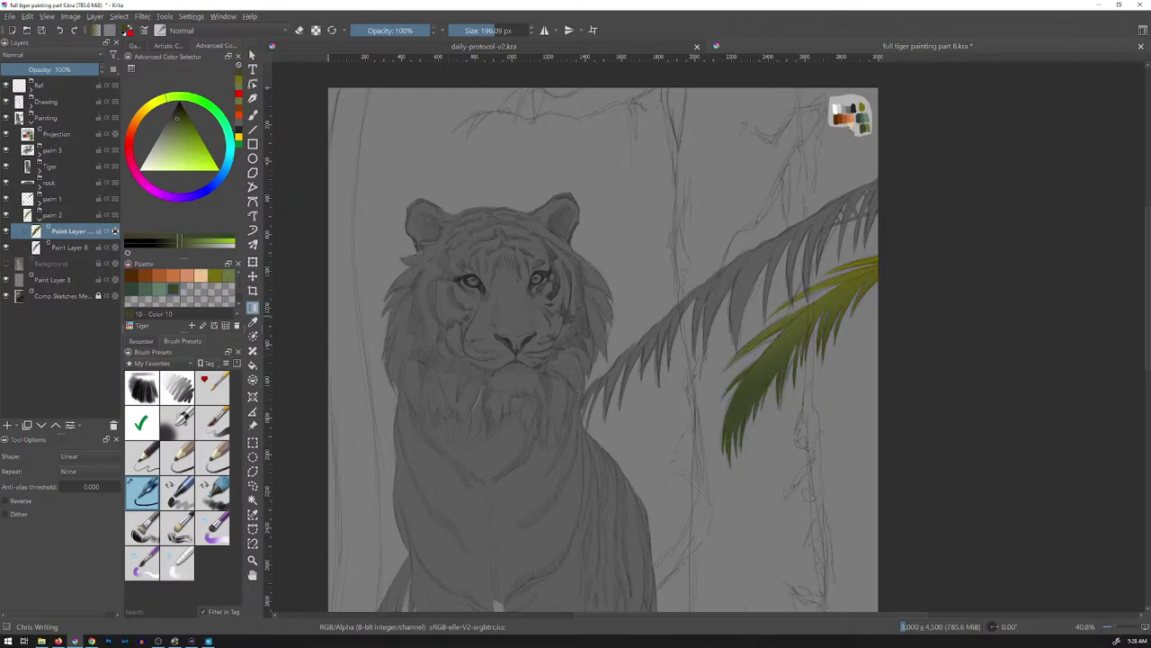
- Apply a linear gradient of the light olive green swatch over the palm 2 frond from its upper end toward the middle
click(173, 288)
click(229, 276)
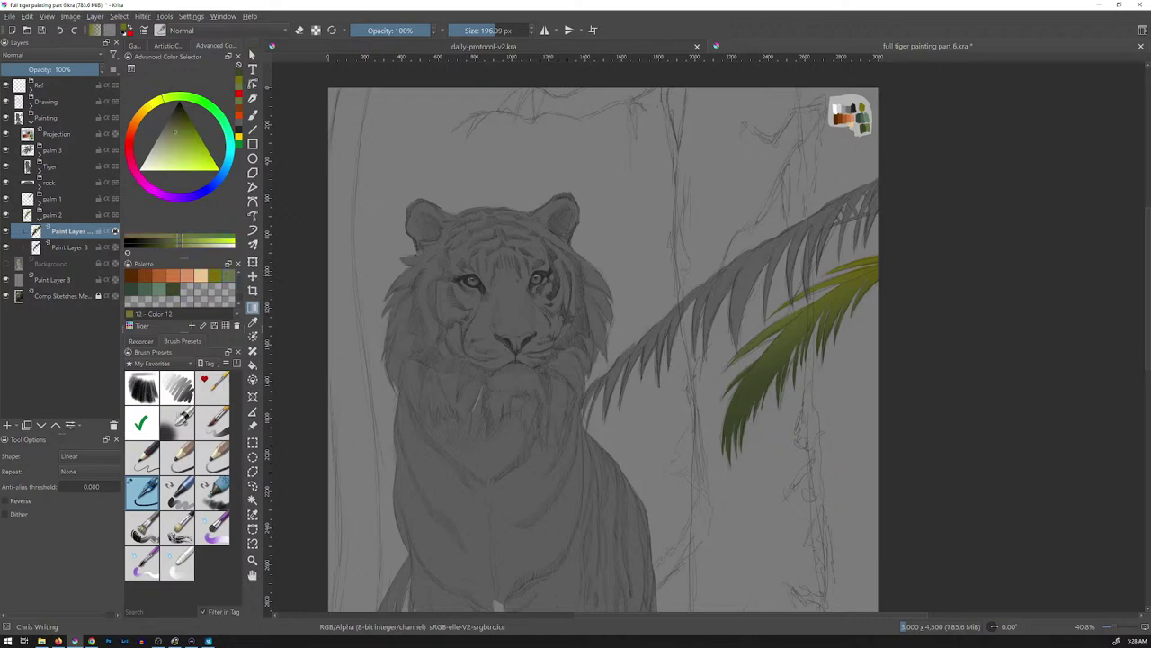
mouse_move(857, 245)
mouse_down()
mouse_move(804, 324)
mouse_move(755, 363)
mouse_up()
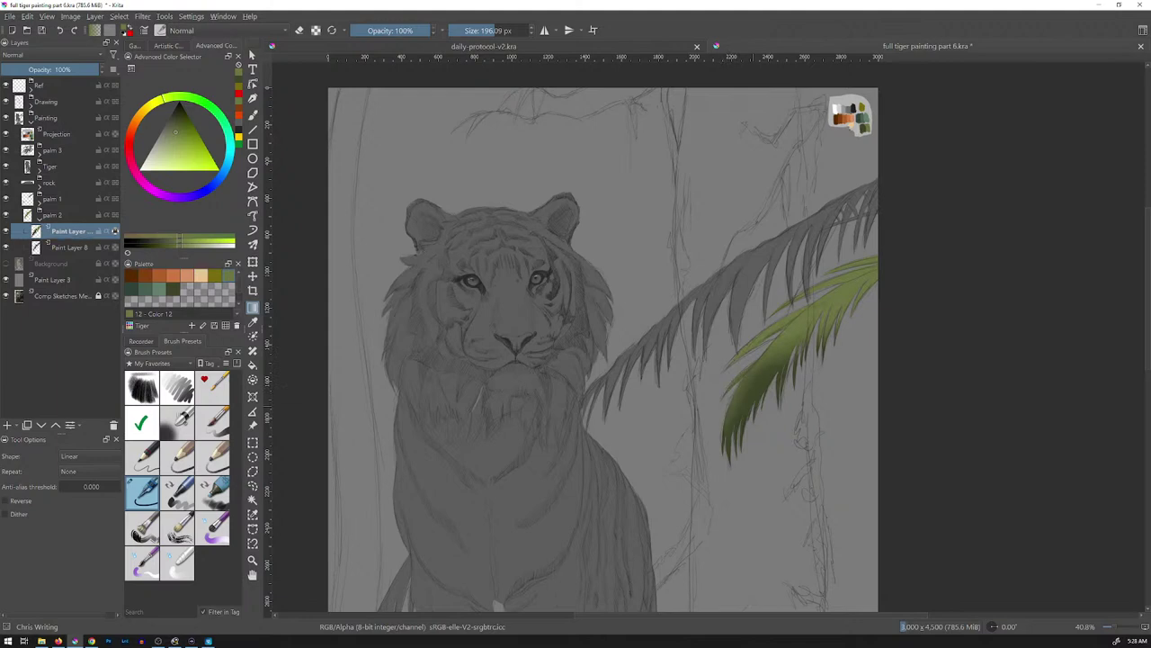
- Airbrush the upper end of the palm 2 frond with the yellowish olive swatch using Airbrush Soft at 527.66 px
click(178, 421)
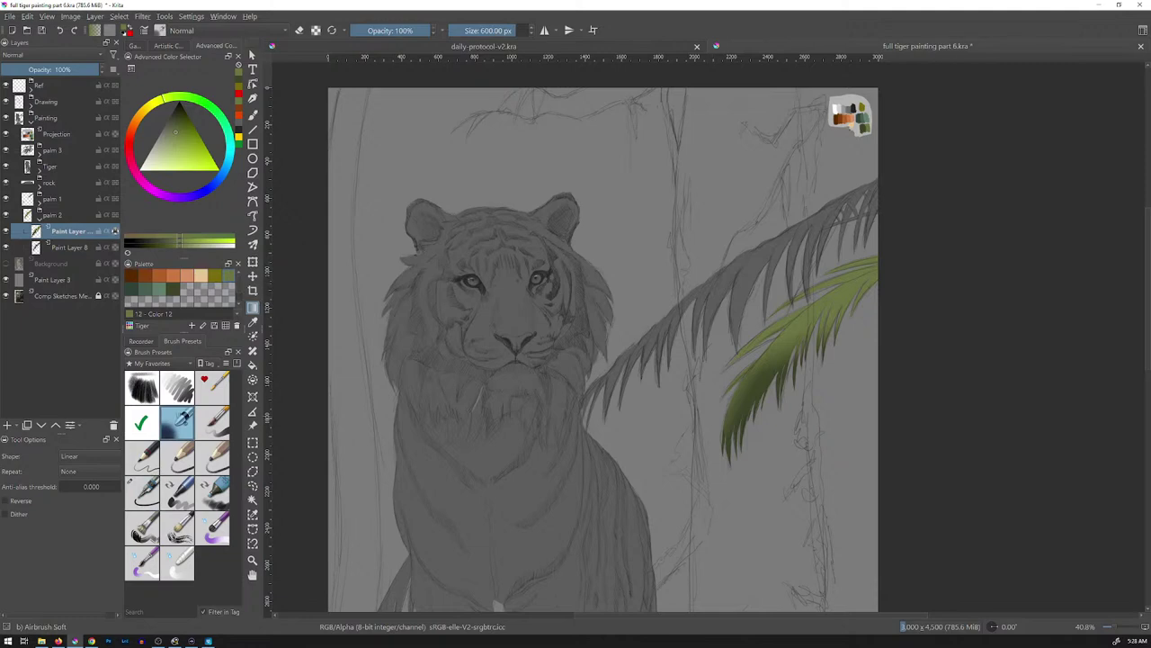
key(b)
drag(717, 464, 711, 464)
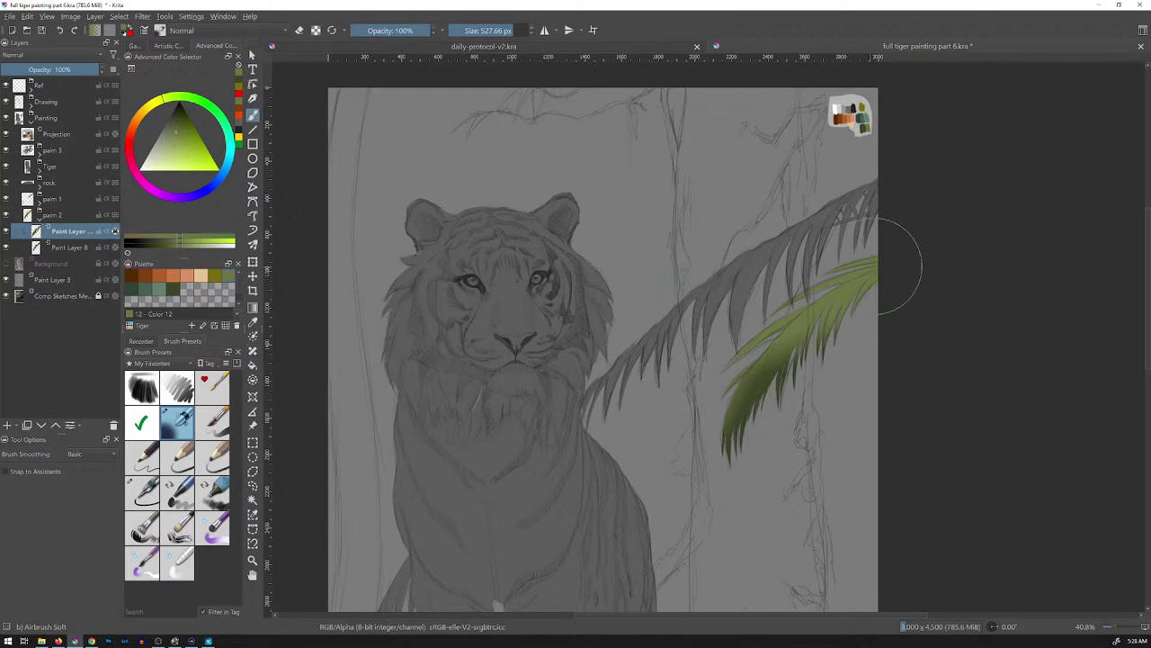
click(214, 276)
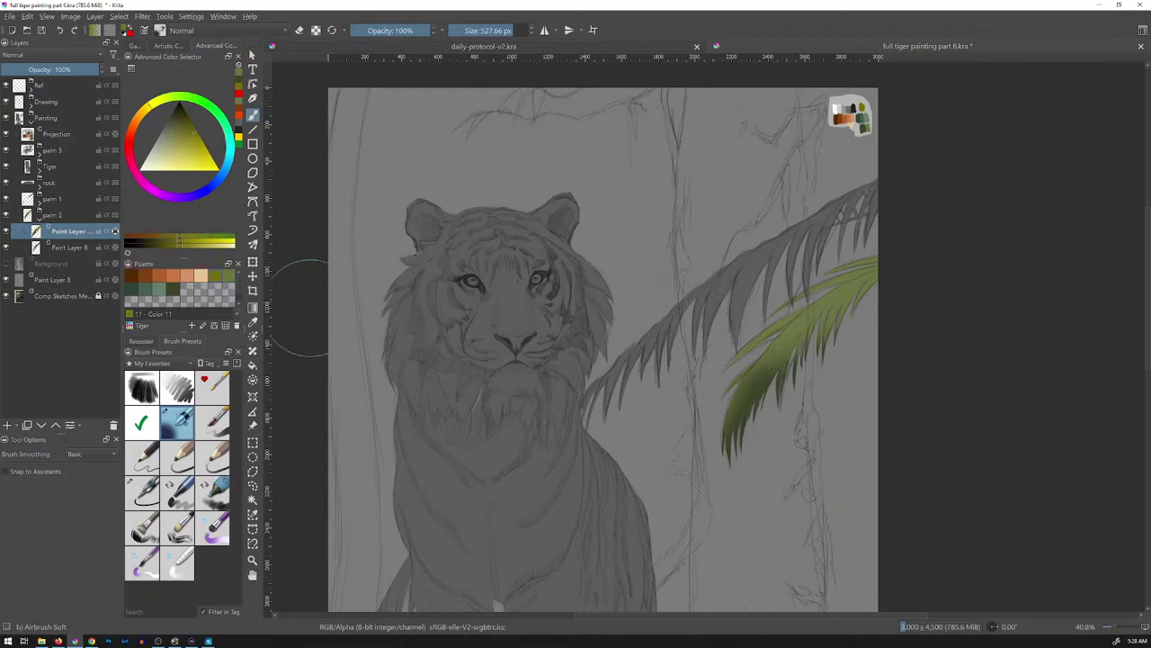
drag(838, 287, 838, 329)
- Darken the lower part of the palm 2 frond with the dark olive green swatch at a brush size of 287.62 px
drag(766, 446, 628, 446)
click(173, 290)
drag(720, 411, 731, 394)
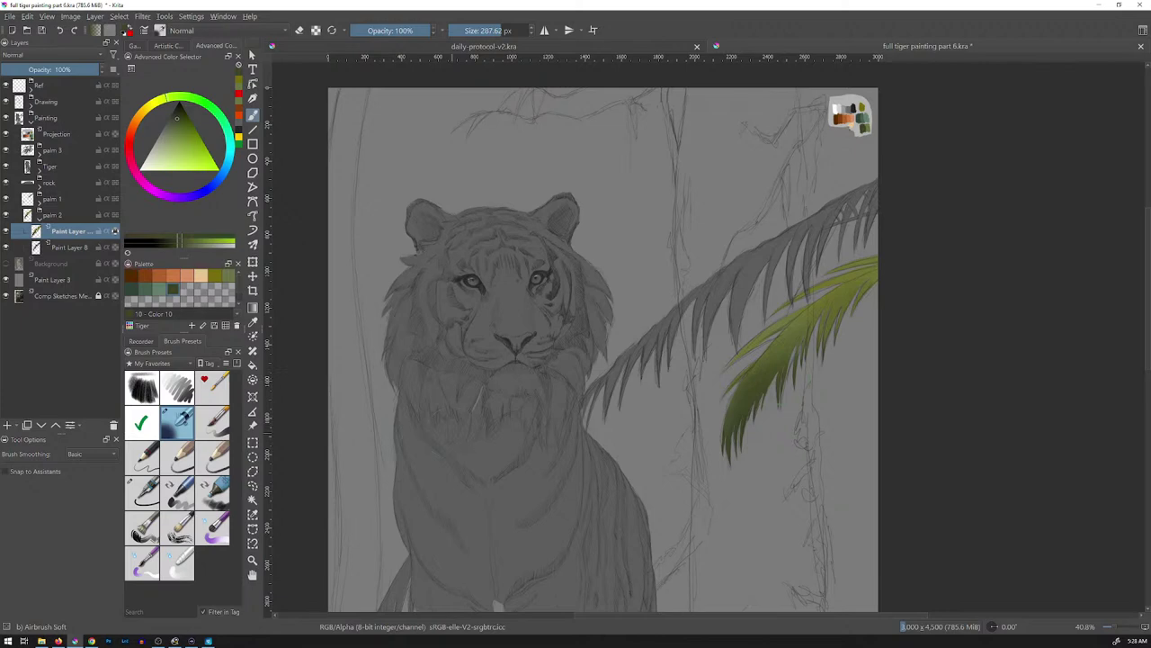
- Select the palm 1 silhouette and place a new paint layer above Paint Layer 7 inside the palm 1 group
click(40, 204)
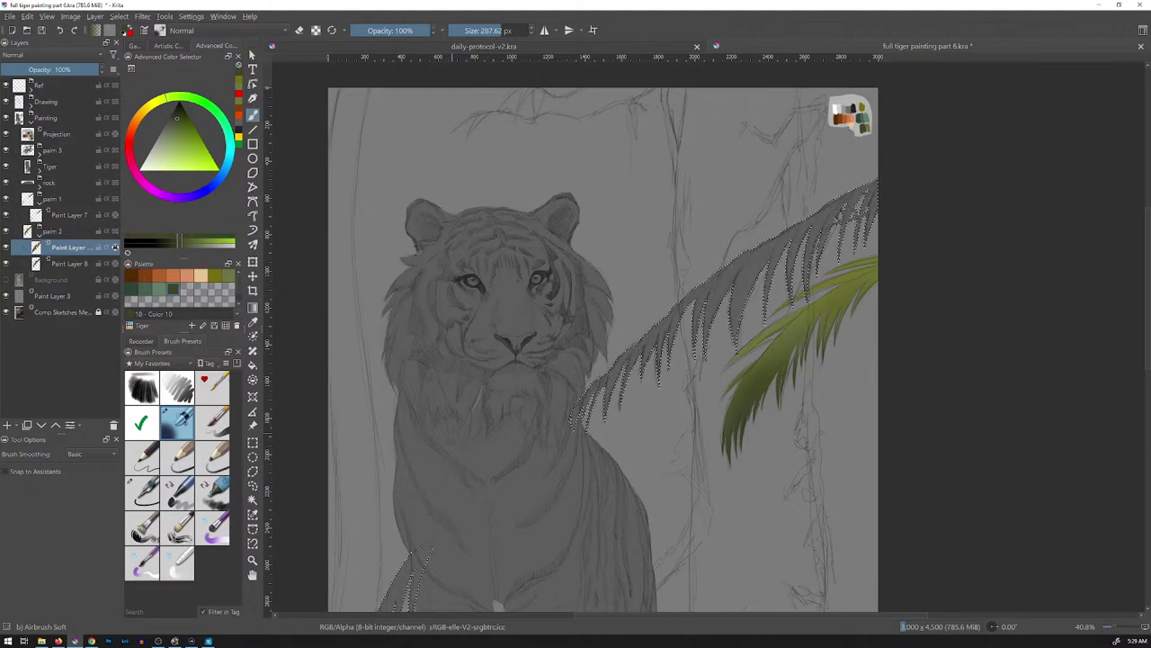
key(Insert)
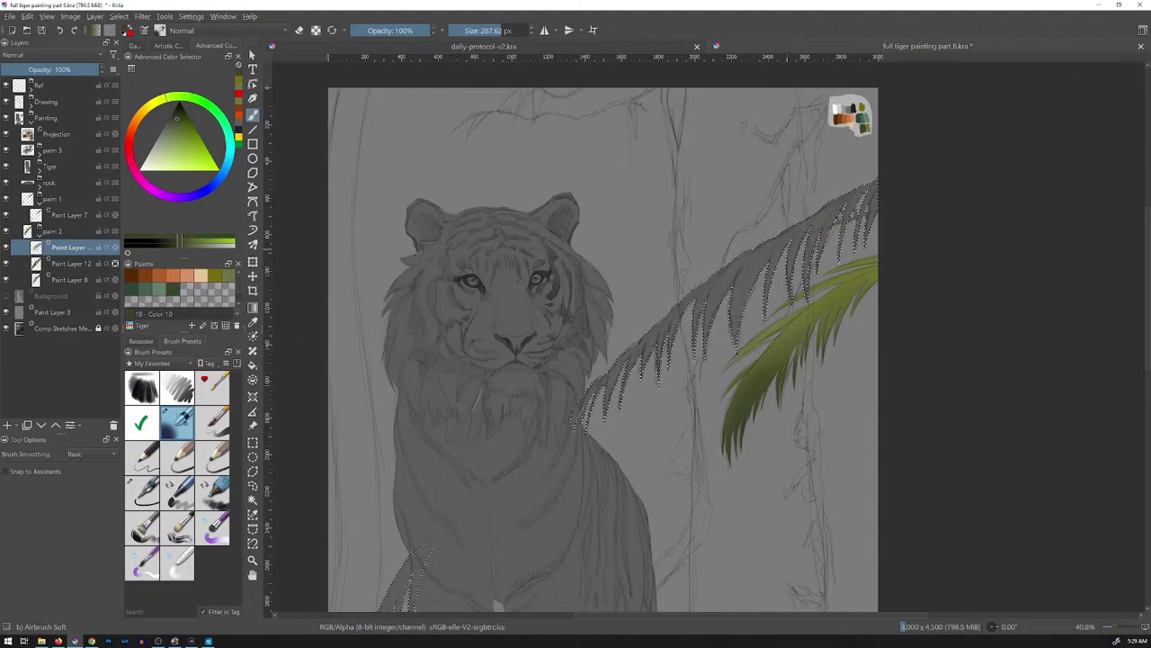
key(ctrl+z)
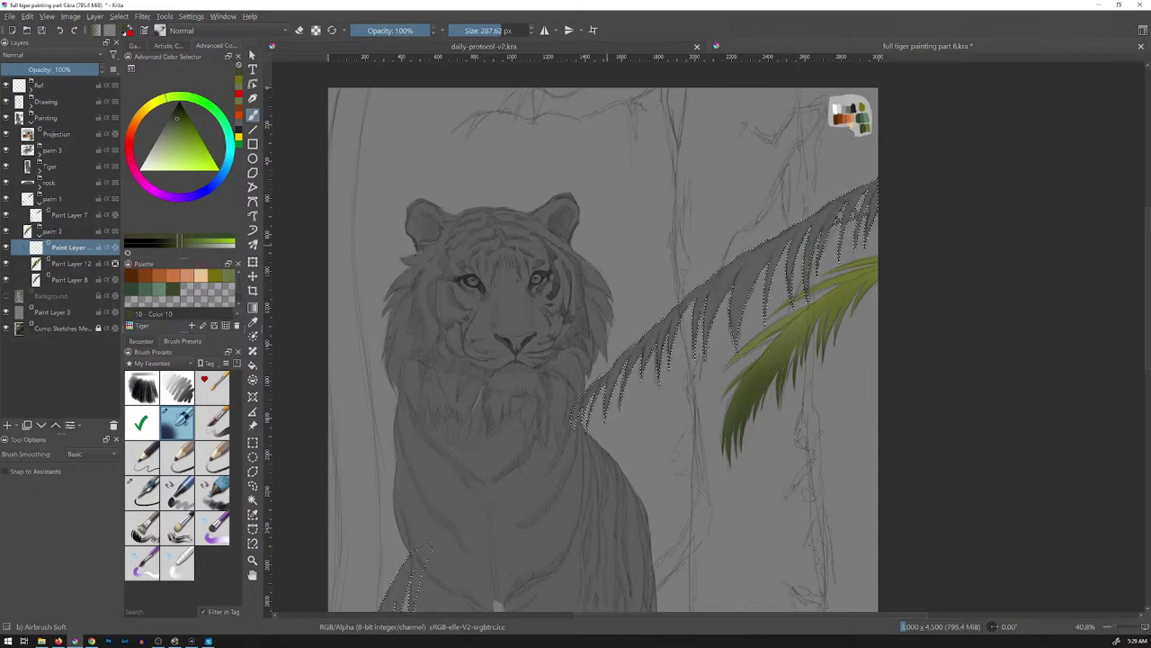
key(ctrl+Page_Up)
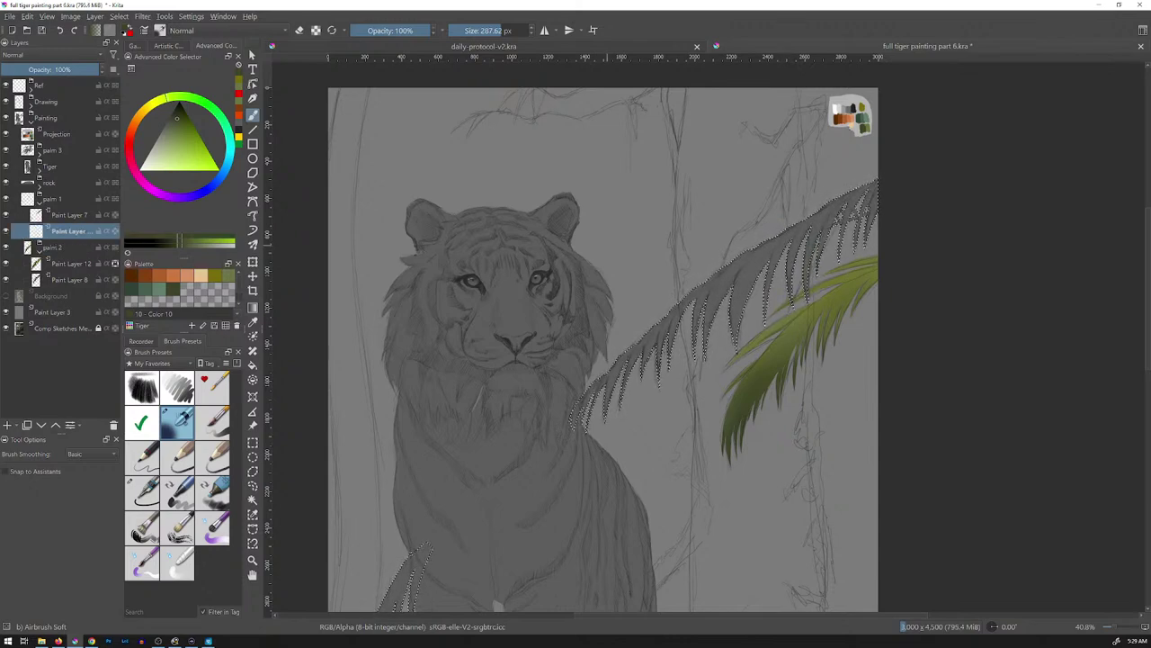
key(ctrl+Page_Up)
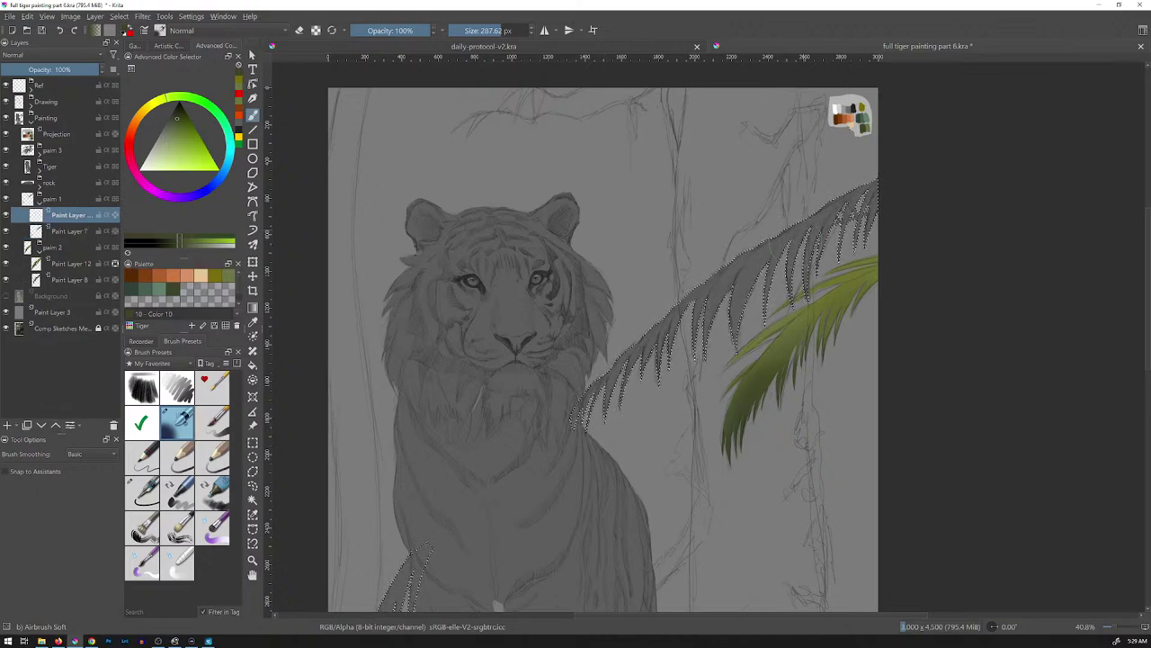
- Paint the upper palm 1 frond dark olive green, lock the layer's alpha and airbrush light olive green highlights along the frond
drag(740, 266, 650, 343)
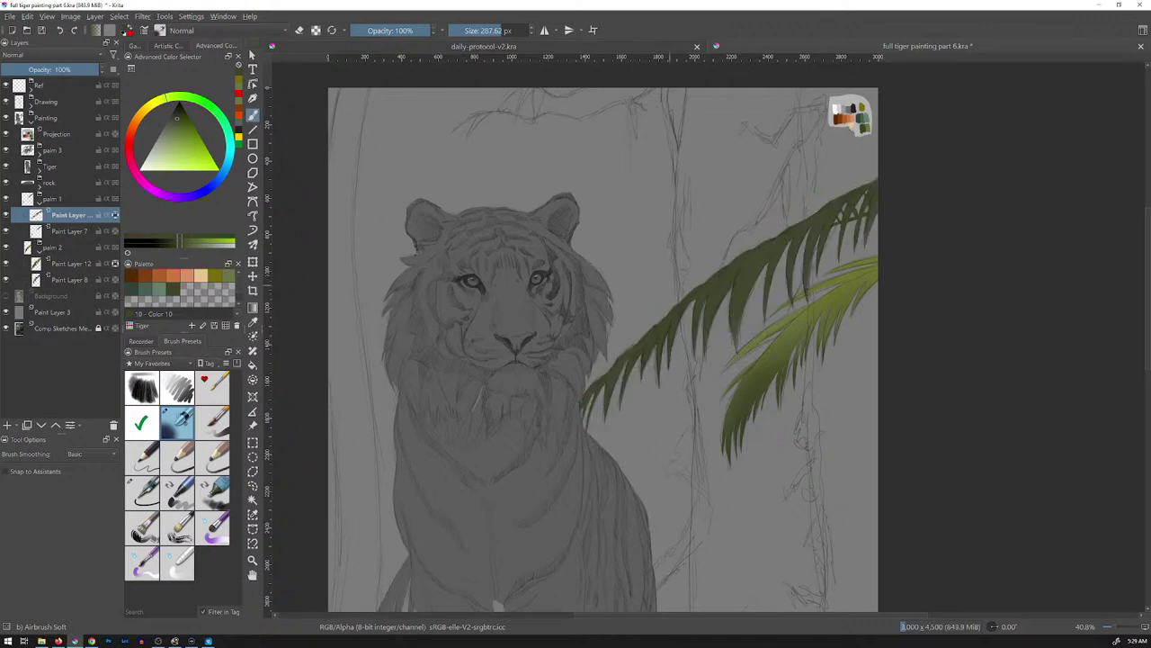
click(228, 275)
drag(878, 186, 575, 409)
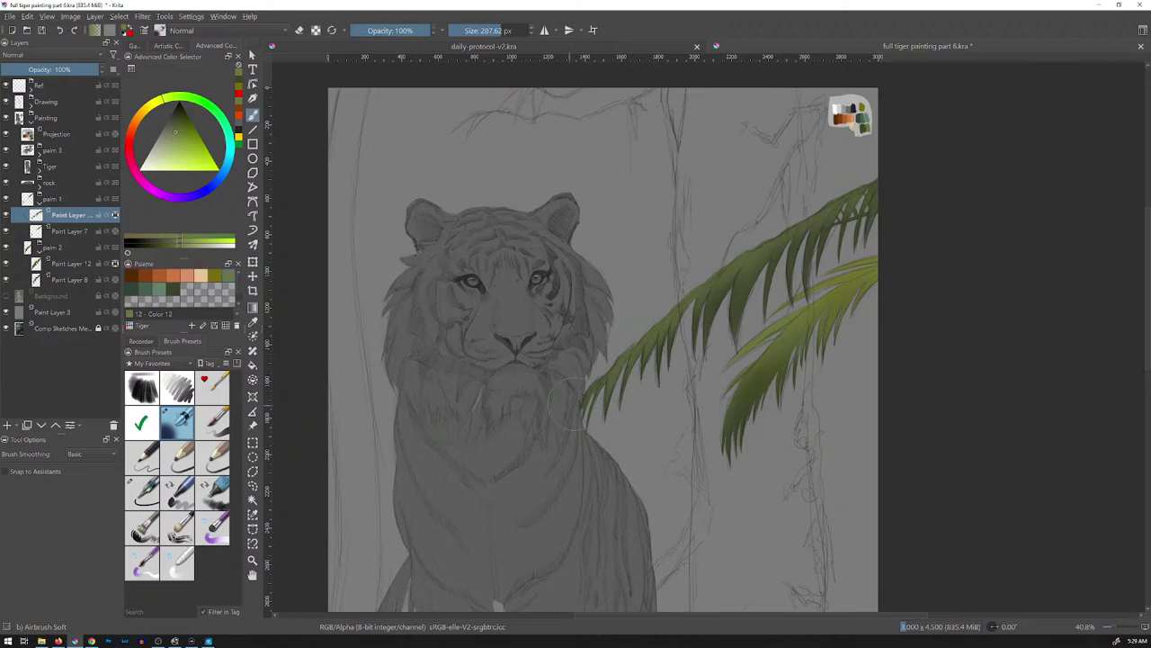
- Reselect the palm 1 silhouette, unlock the color layer's alpha and paint the lower frond beside the tiger's leg light olive green
drag(576, 478, 633, 267)
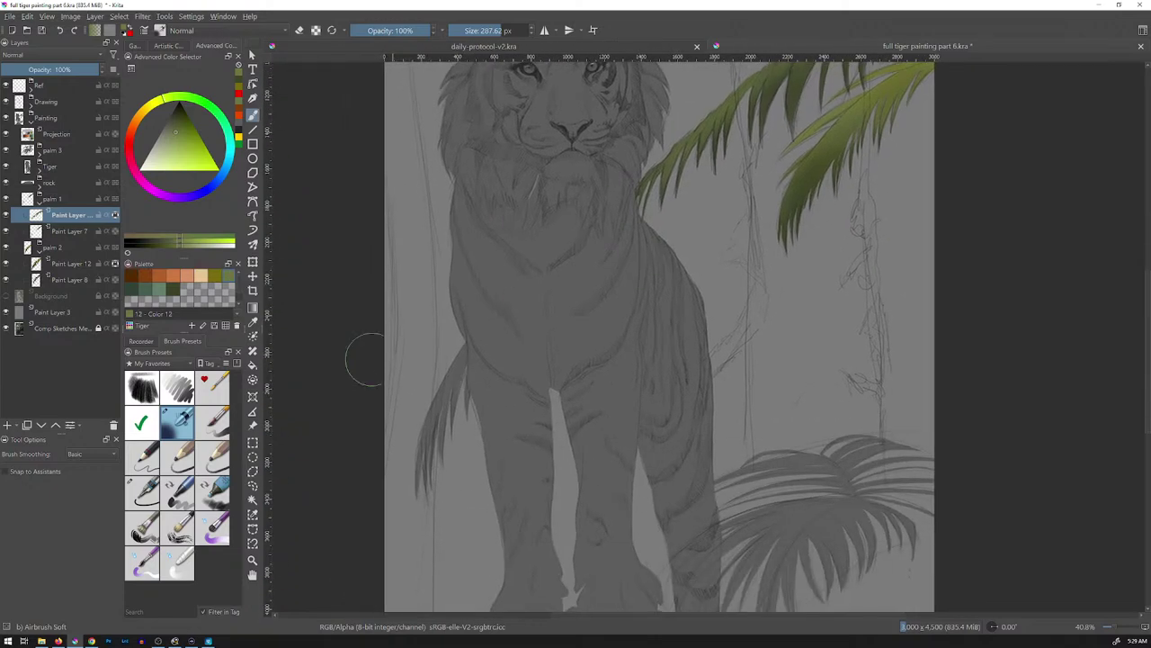
ctrl+click(36, 231)
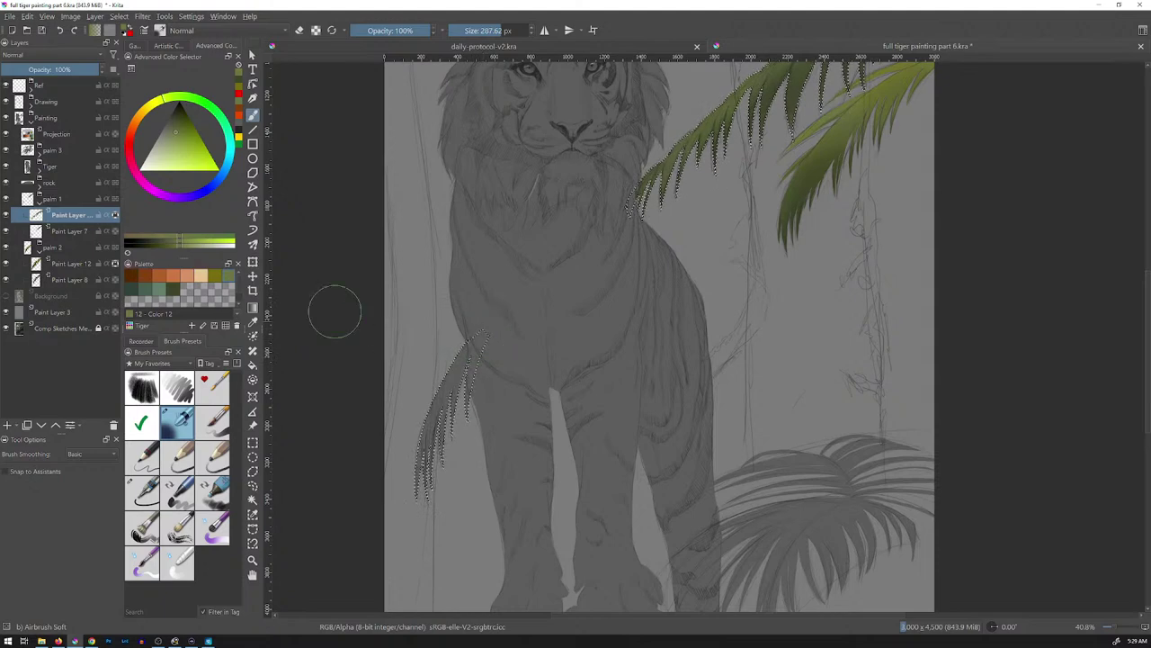
click(115, 215)
drag(477, 325, 467, 355)
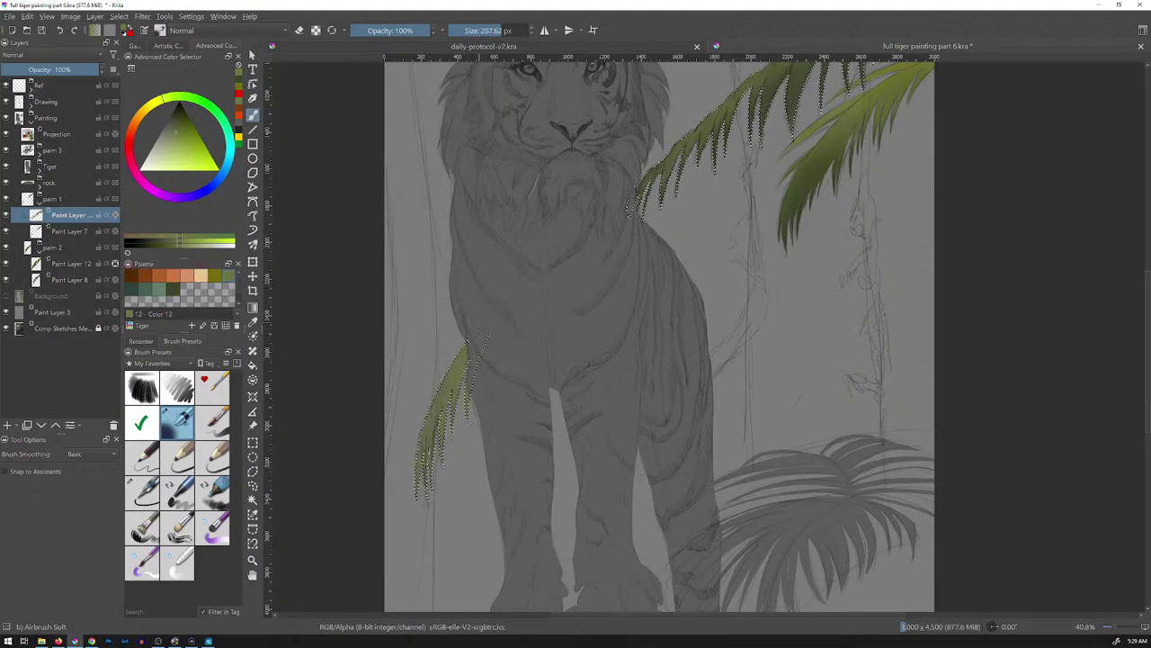
- Shade the lower palm 1 frond with dark olive green, clear the selection, lock the layer's alpha and add light olive green touches
click(173, 289)
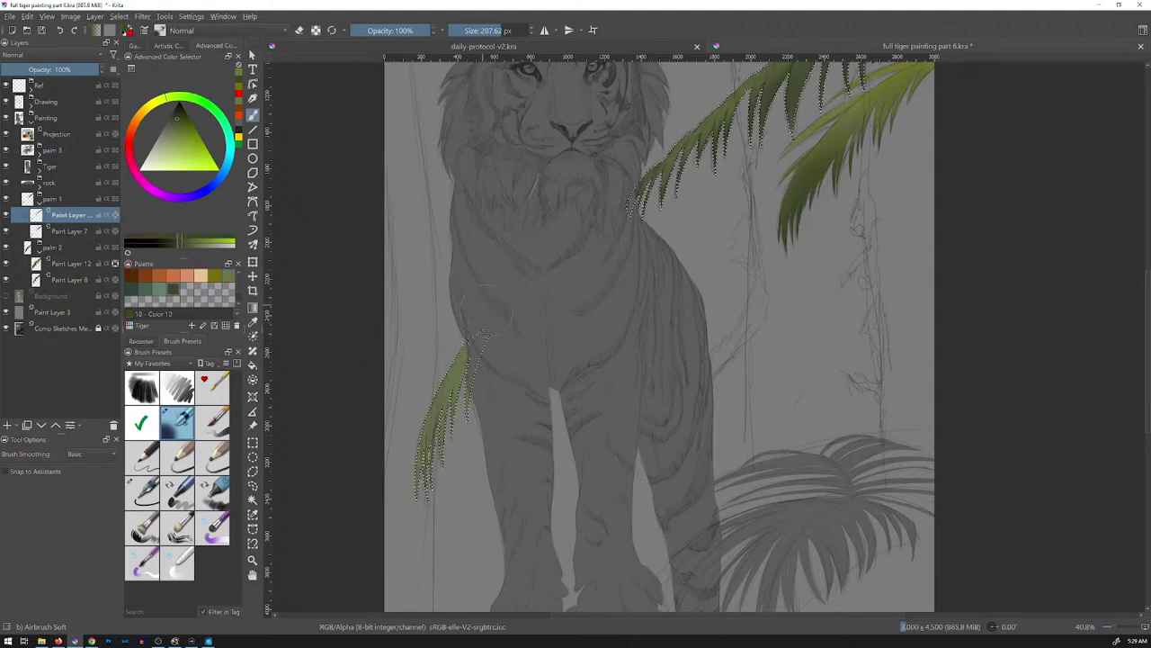
drag(461, 396, 427, 469)
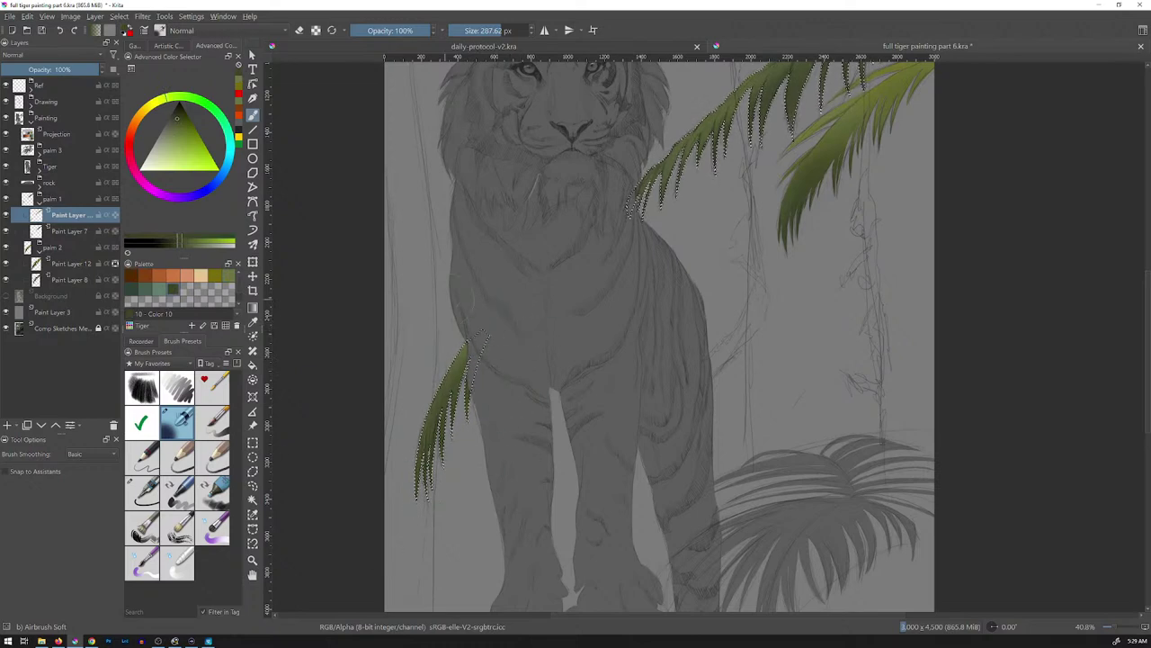
key(ctrl+shift+a)
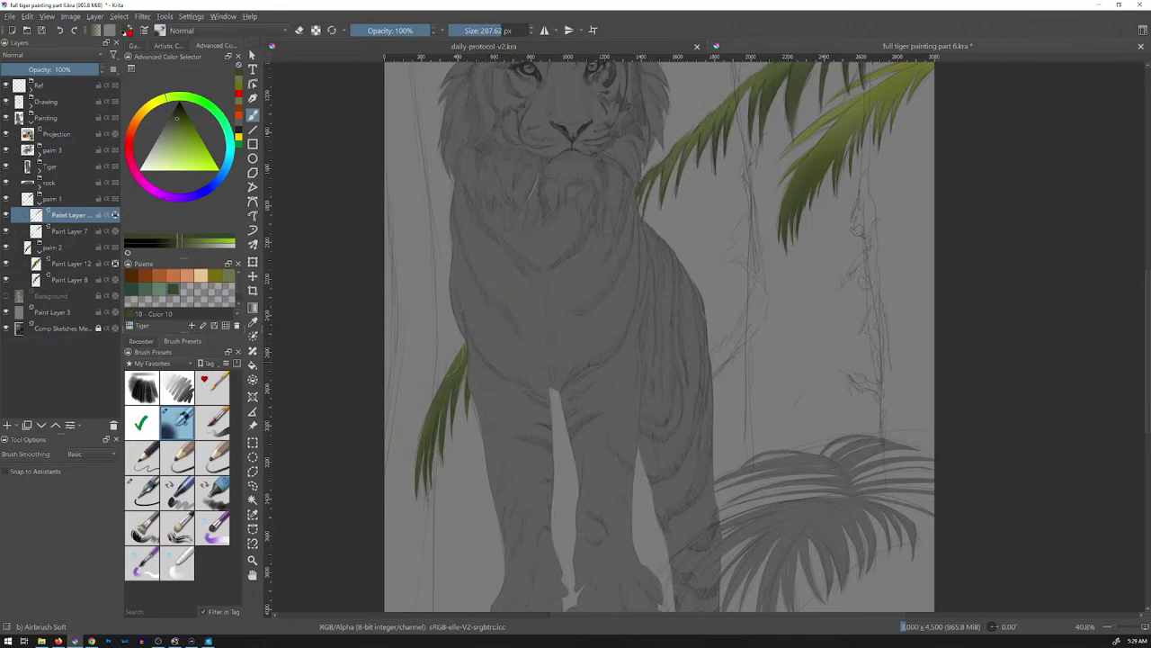
click(228, 275)
drag(455, 376, 428, 443)
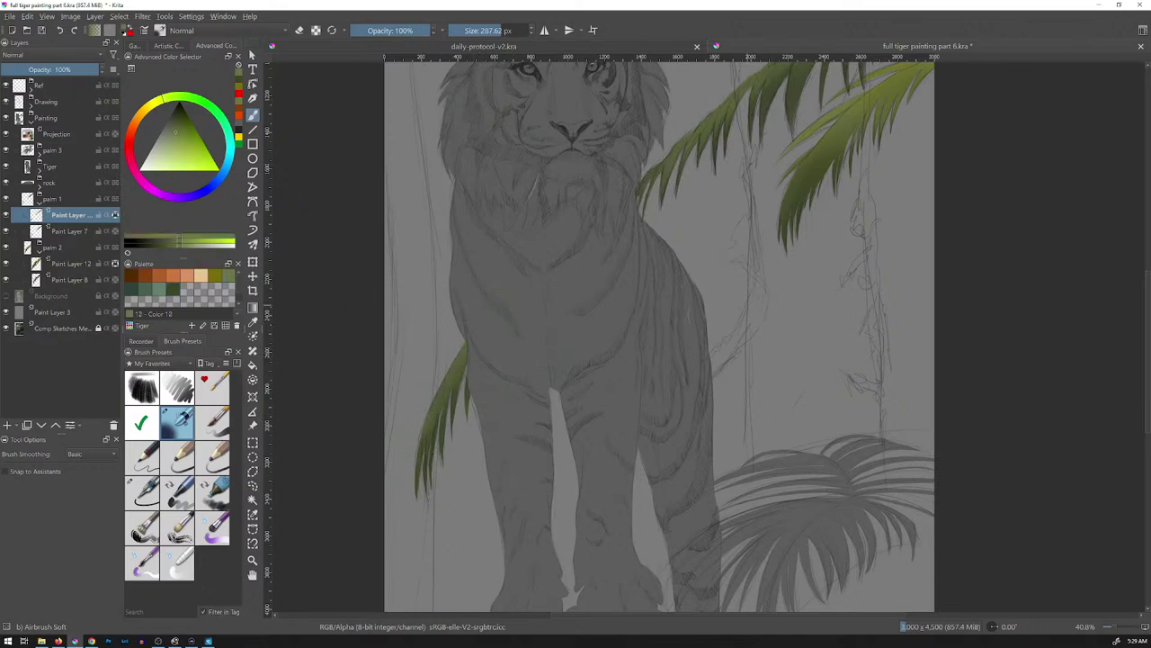
- Collapse the palm 1 and palm 2 groups, then select the silhouette of Paint Layer 9 in the palm 3 group
click(40, 203)
click(39, 218)
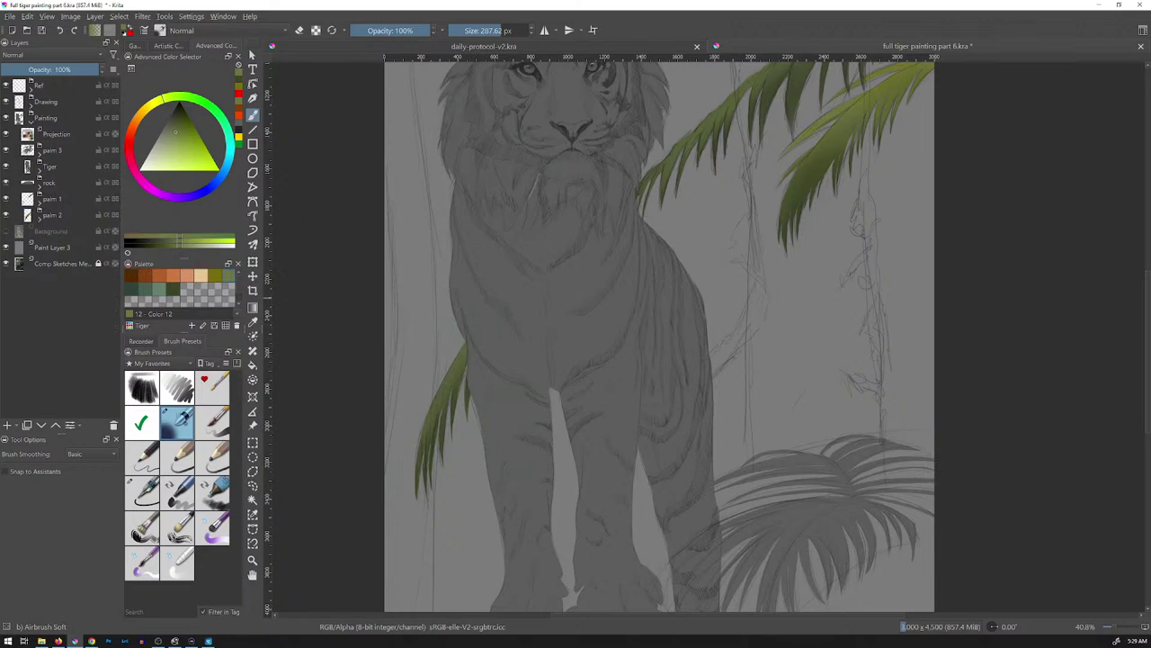
click(31, 152)
click(65, 167)
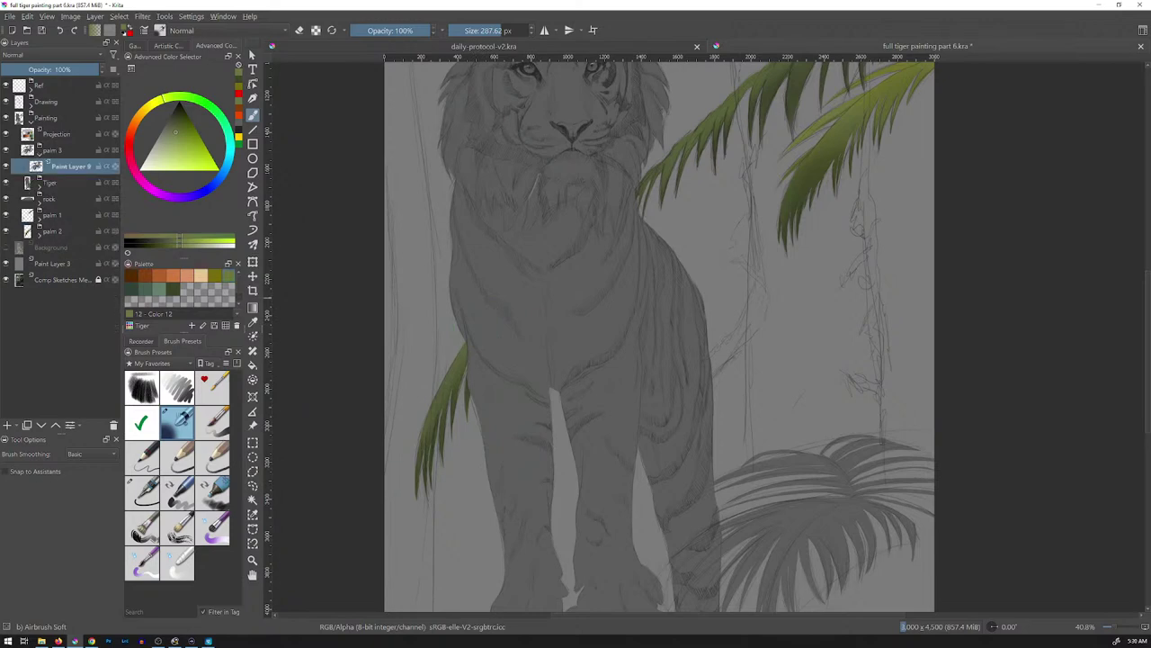
ctrl+click(36, 166)
mouse_move(834, 447)
mouse_down()
mouse_move(741, 264)
mouse_move(761, 313)
mouse_move(746, 347)
mouse_up()
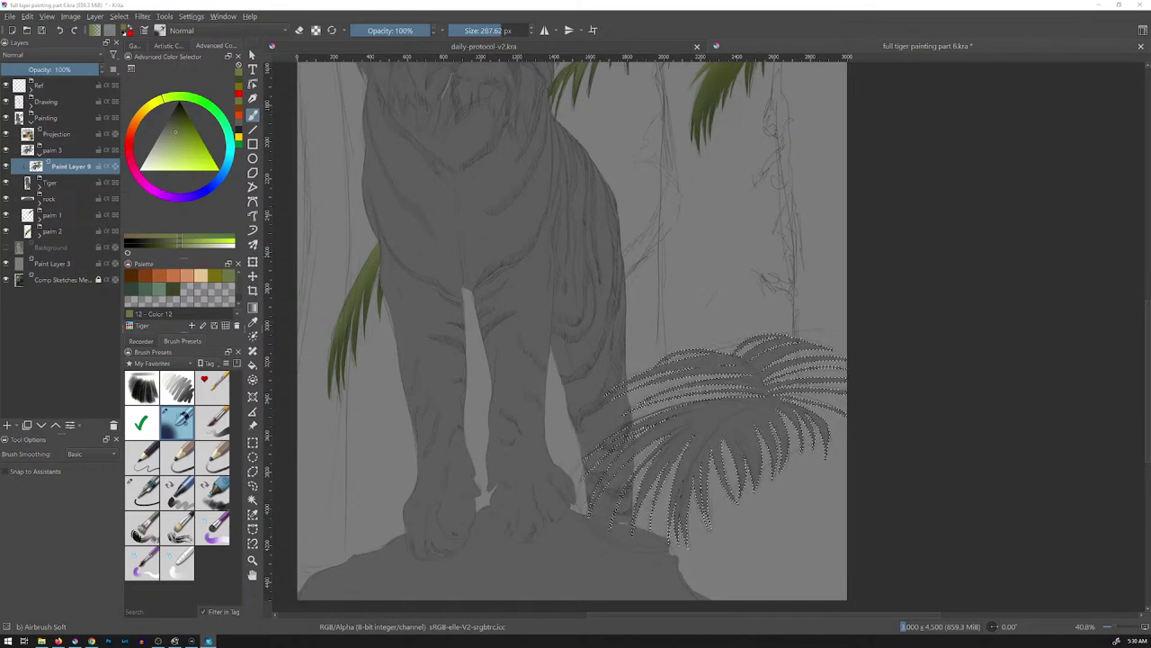
- Add a paint layer above Paint Layer 9, paint the palm 3 silhouette dark bluish green, clear the selection and lock the layer's alpha
click(172, 289)
click(132, 289)
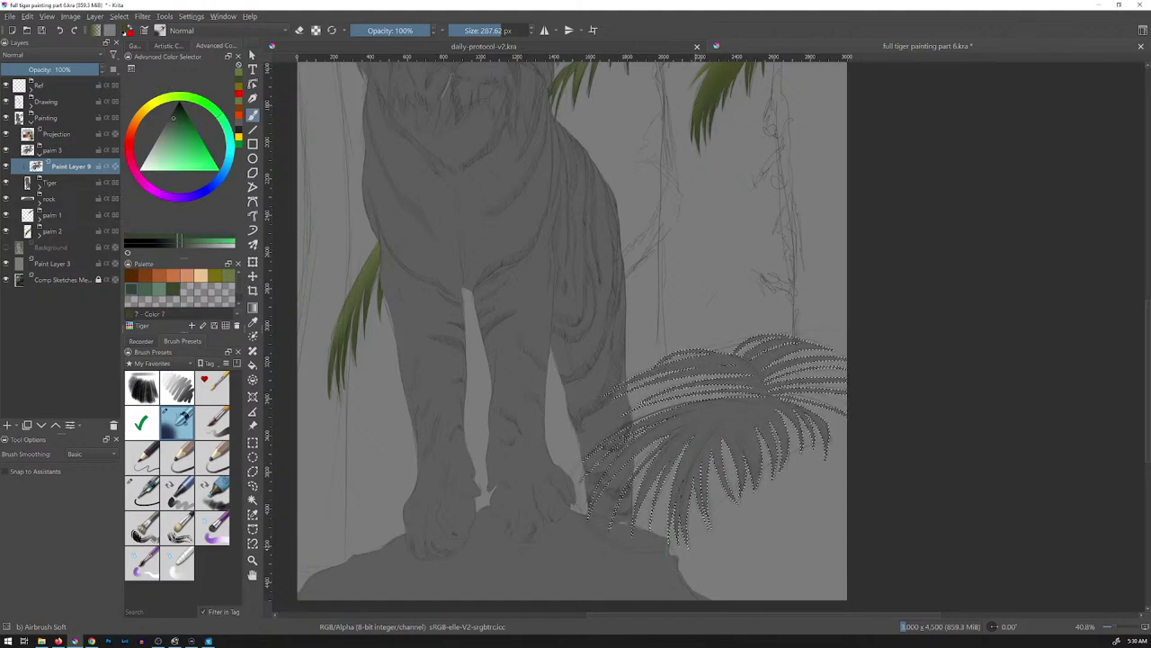
key(Insert)
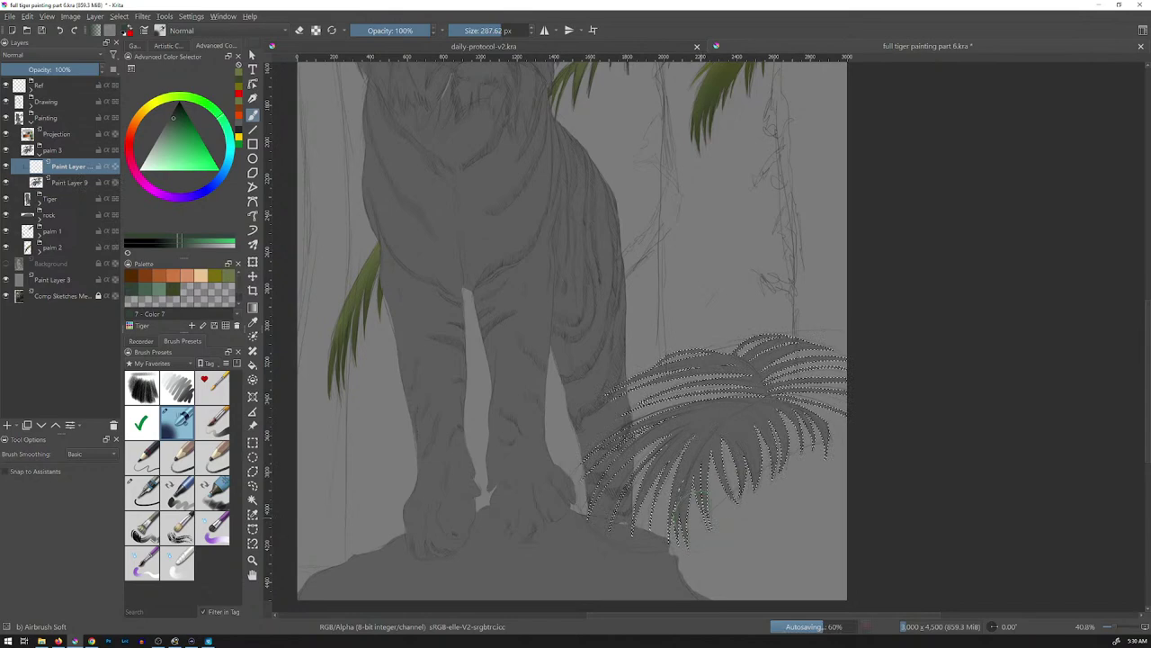
mouse_move(761, 382)
mouse_down()
mouse_move(770, 407)
mouse_move(752, 454)
mouse_move(681, 508)
mouse_up()
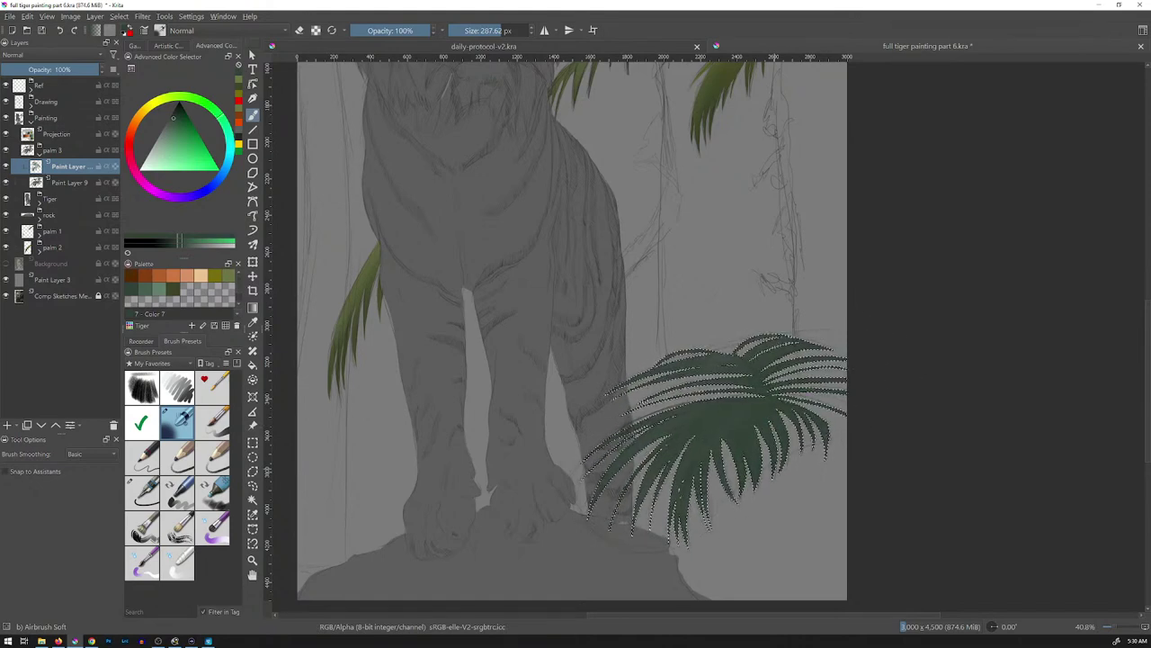
drag(608, 439, 608, 460)
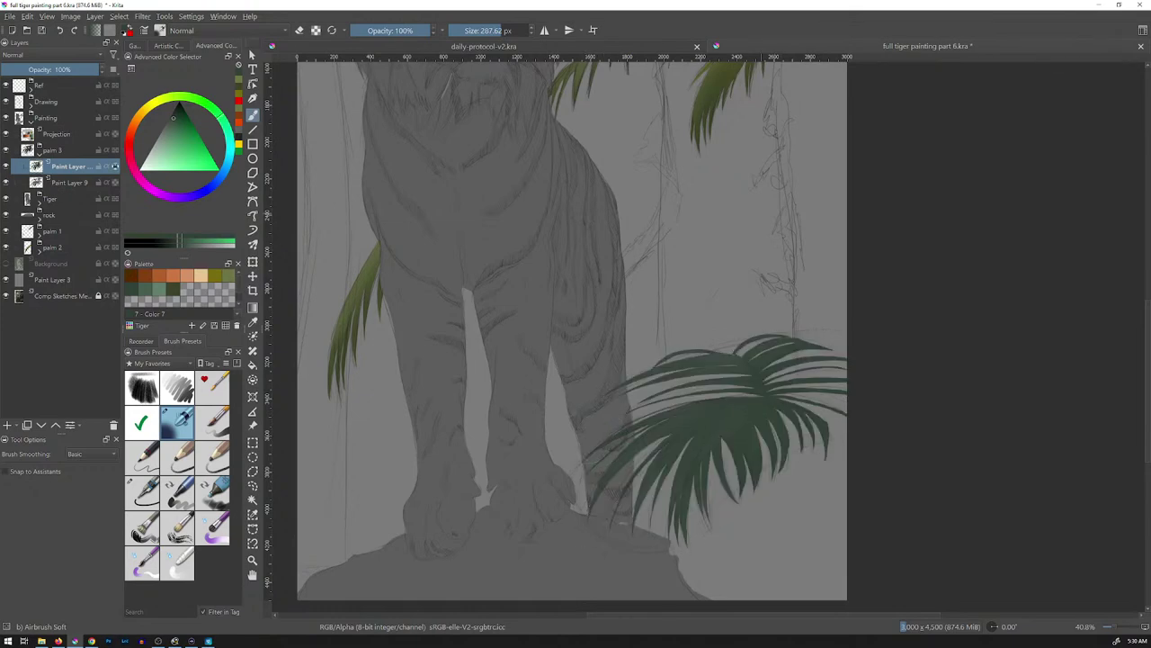
- Airbrush light olive green over the center and leaves of palm 3, adding highlights in a slightly lighter tone at 170.84 px
click(229, 275)
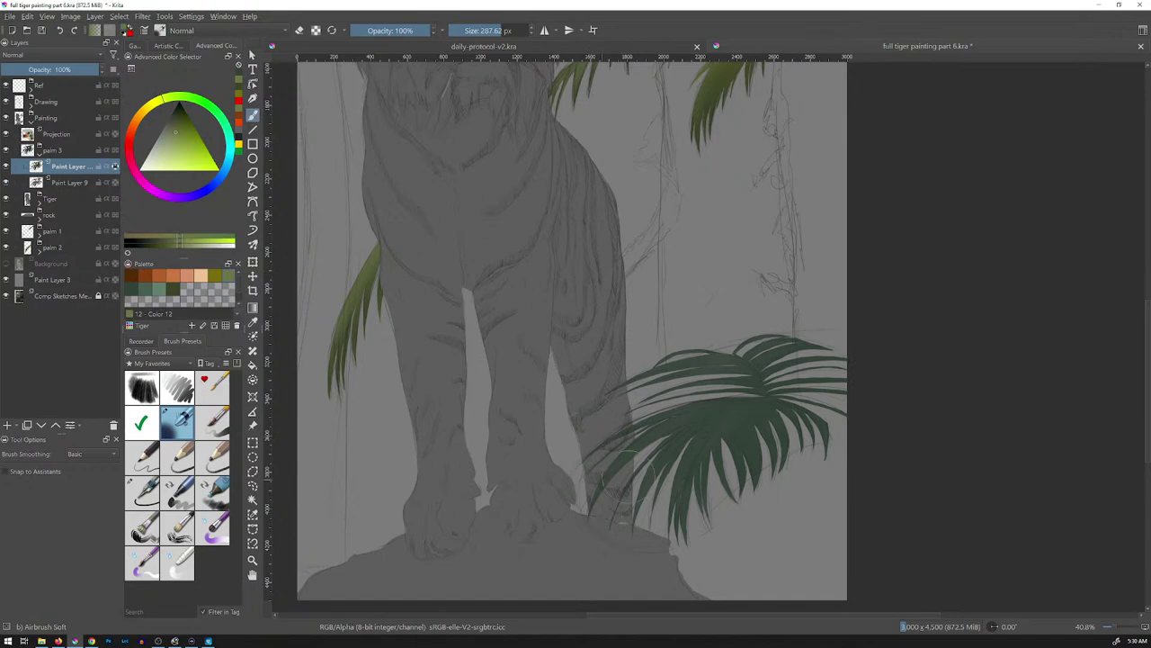
mouse_move(661, 450)
mouse_down()
mouse_move(740, 419)
mouse_move(708, 446)
mouse_move(681, 422)
mouse_move(778, 410)
mouse_move(707, 446)
mouse_move(645, 437)
mouse_move(708, 424)
mouse_move(690, 448)
mouse_move(696, 426)
mouse_move(742, 386)
mouse_up()
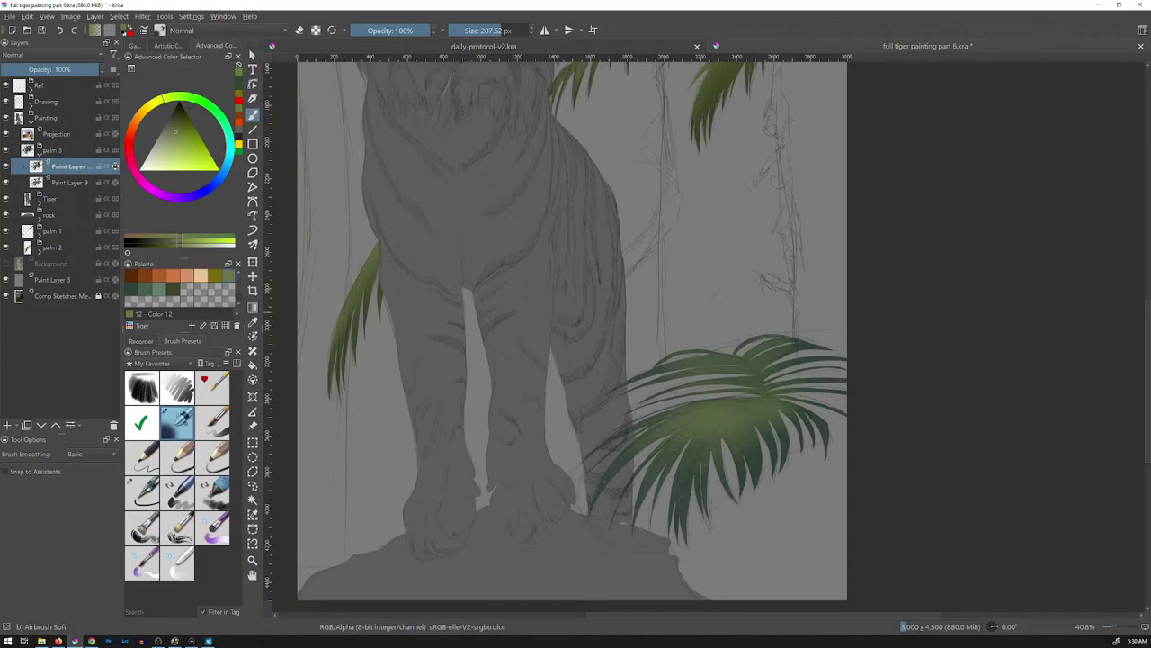
click(179, 136)
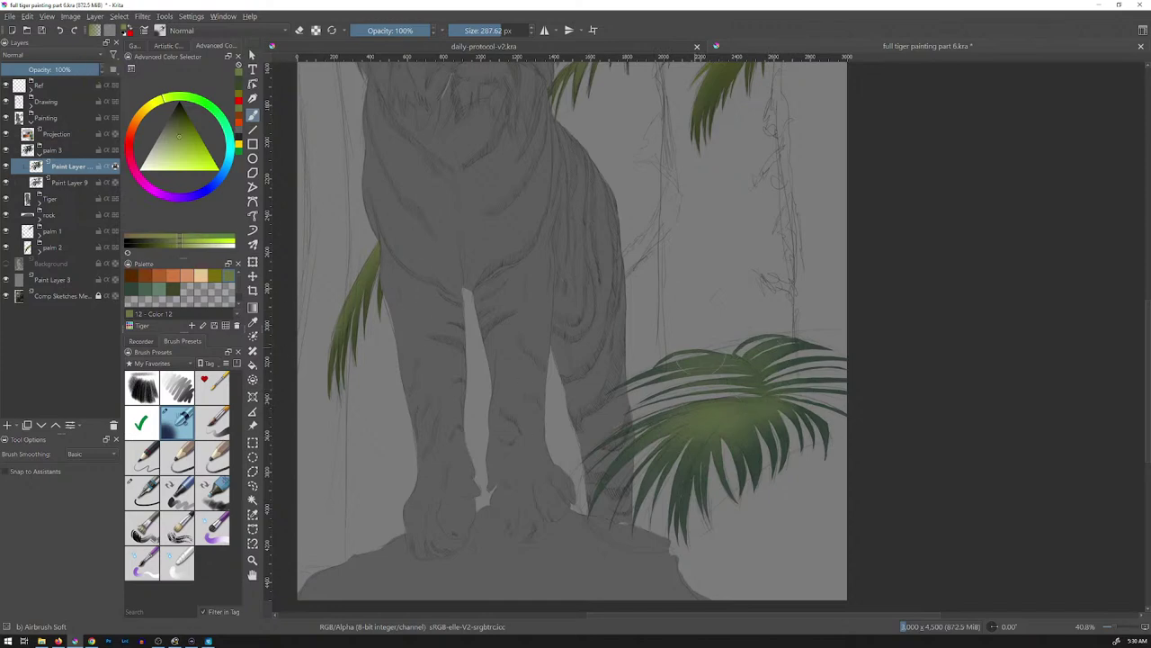
key(bracketleft)
key(bracketleft)
key(bracketleft)
drag(733, 426, 780, 408)
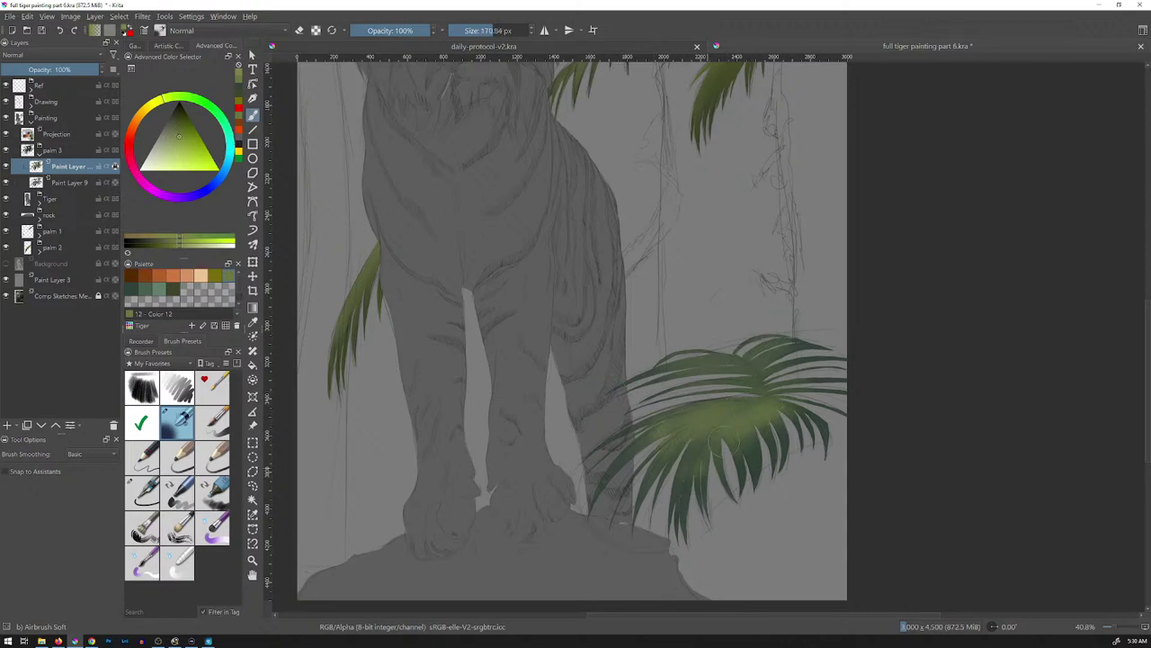
drag(706, 363, 804, 384)
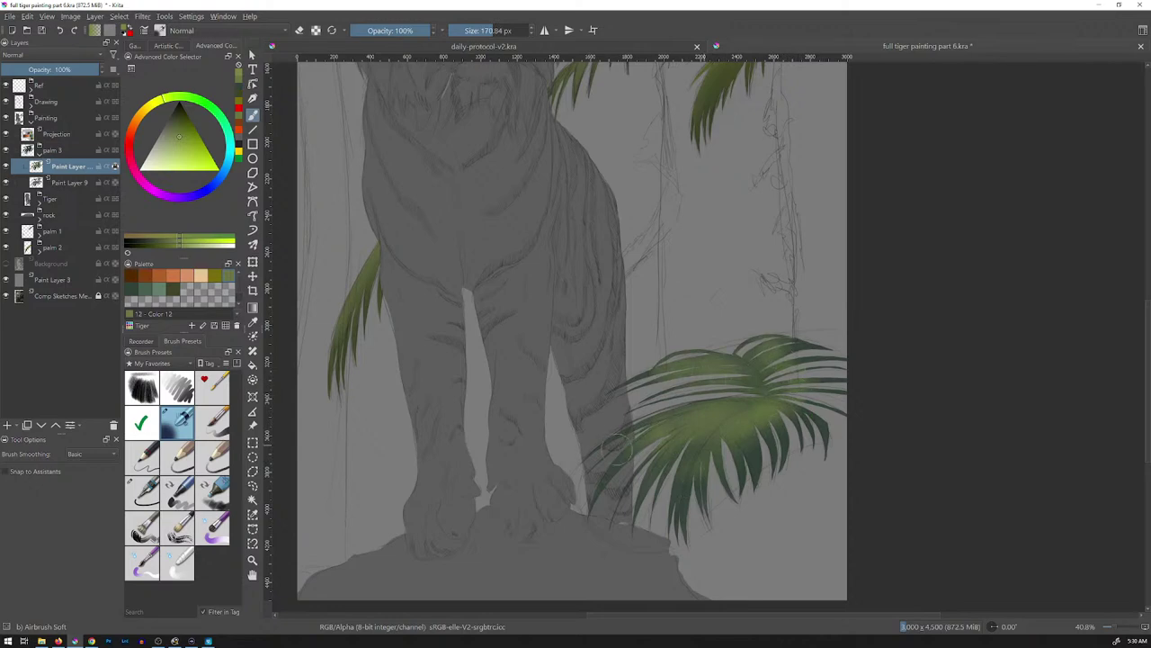
mouse_move(733, 439)
mouse_down()
mouse_move(770, 436)
mouse_move(690, 449)
mouse_up()
- Airbrush the grayish green swatch, Color 9, over the lower and upper leaves of palm 3
click(159, 289)
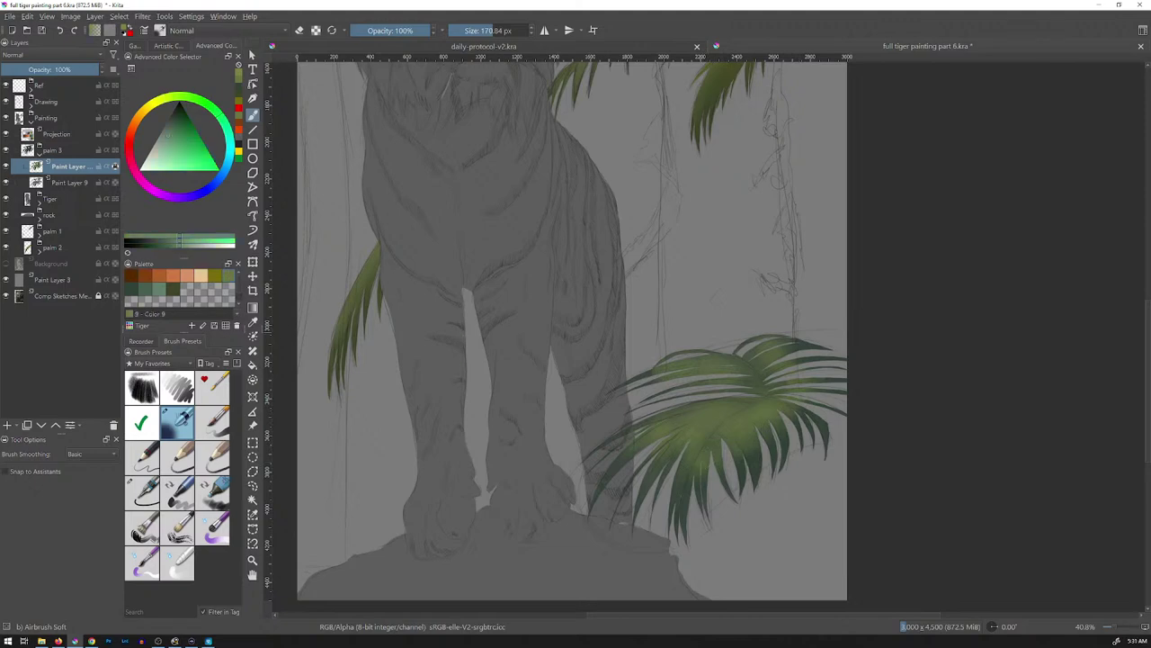
drag(746, 451, 745, 441)
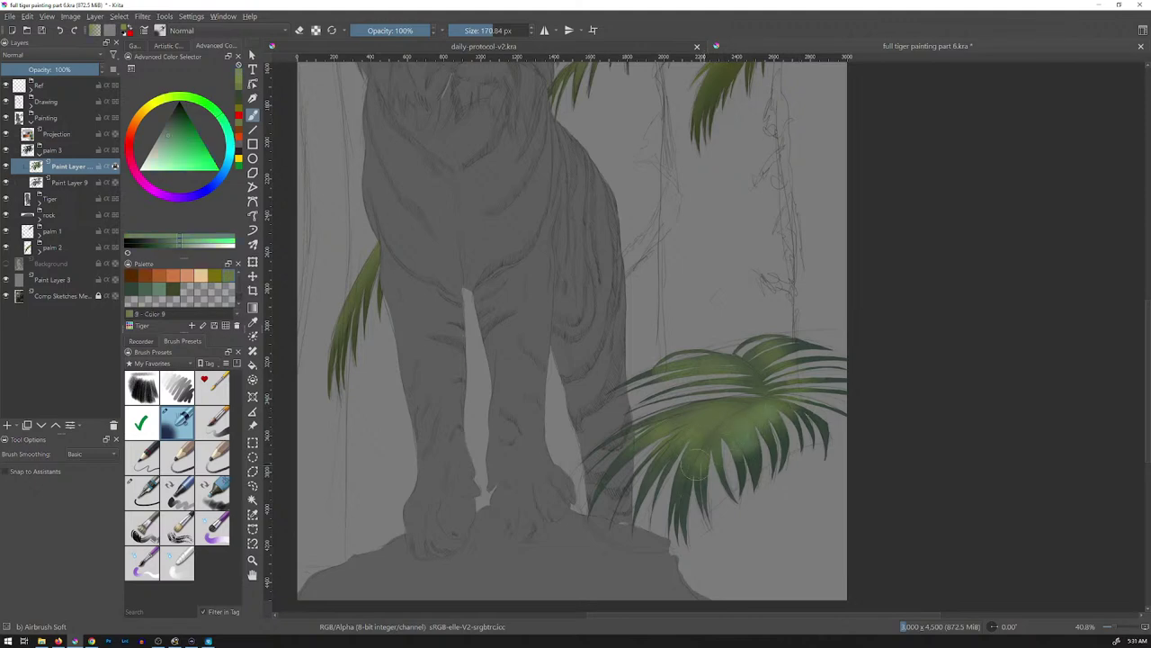
drag(797, 346, 756, 375)
- Hide the Projection layer, collapse the palm 3 group and make the palm 2 group active
scroll(750, 234, down, 5)
scroll(750, 234, up, 2)
drag(761, 233, 727, 345)
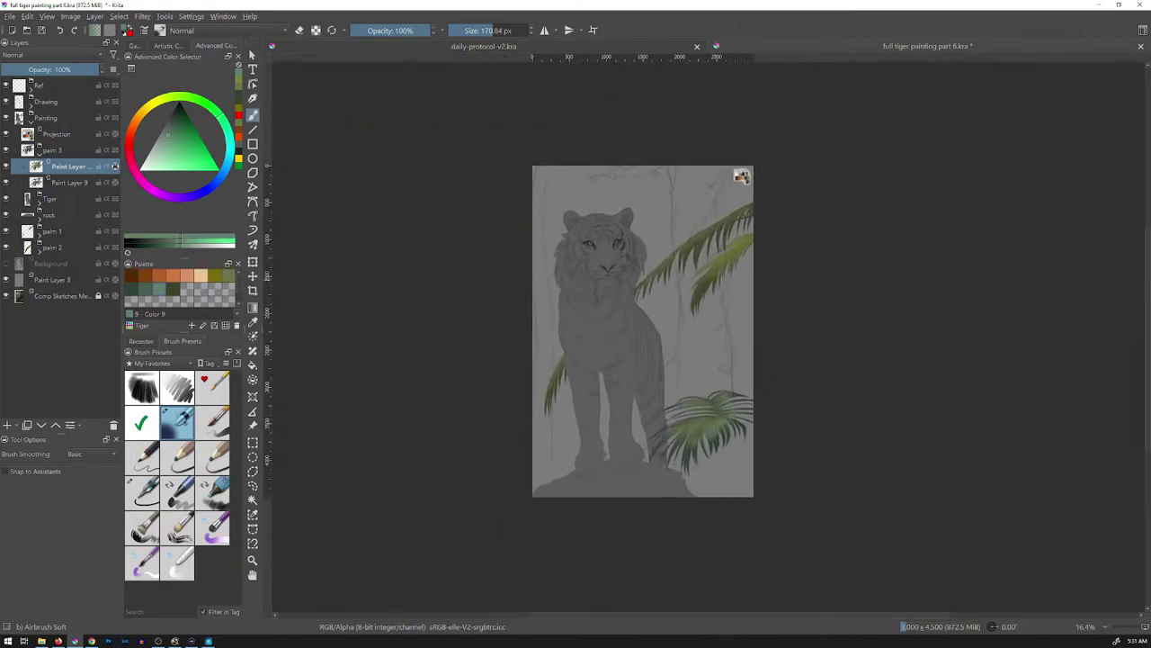
click(5, 134)
click(31, 148)
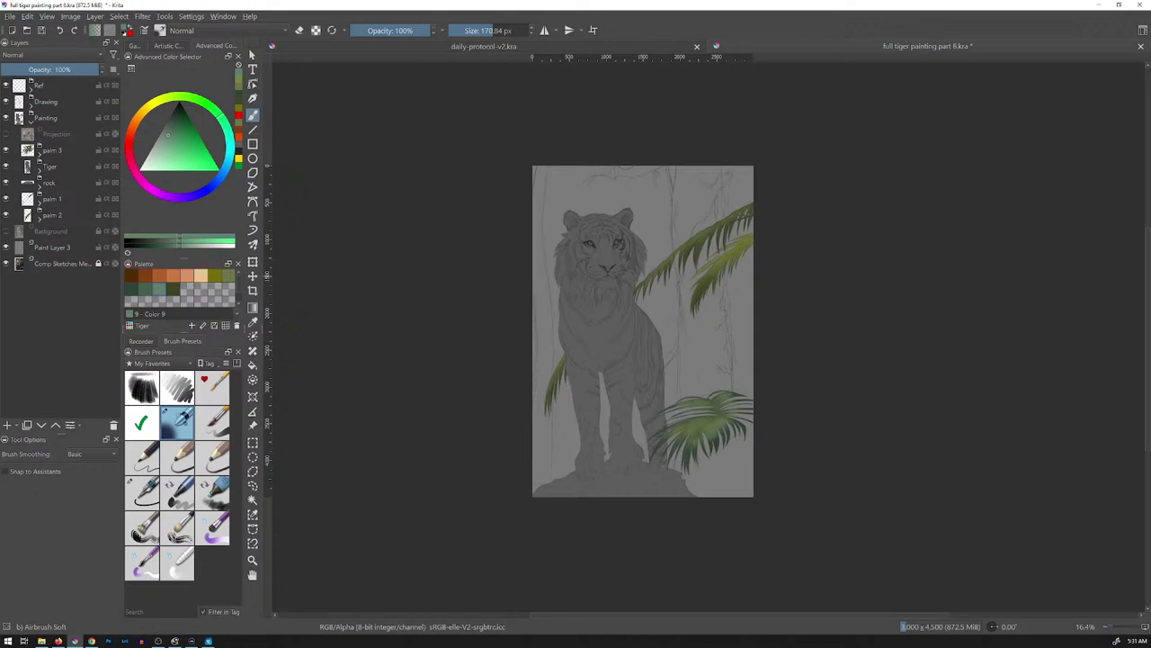
click(54, 215)
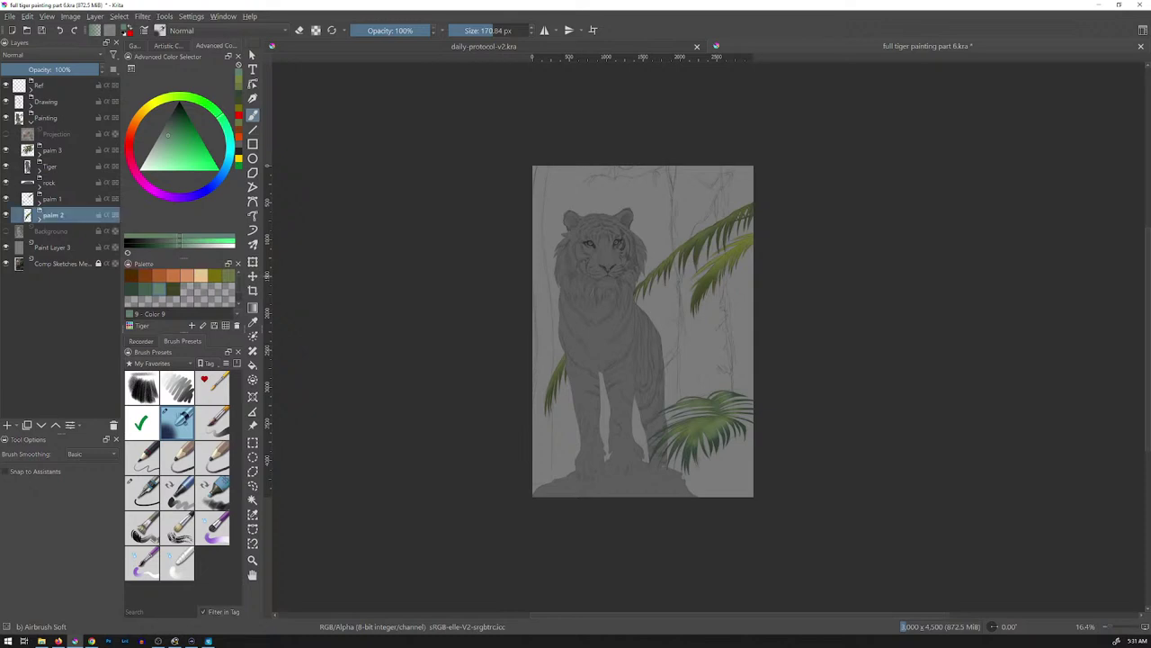
- Add a paint layer below palm 2, group it, name the group "background" and make the paint layer inside it active
key(Insert)
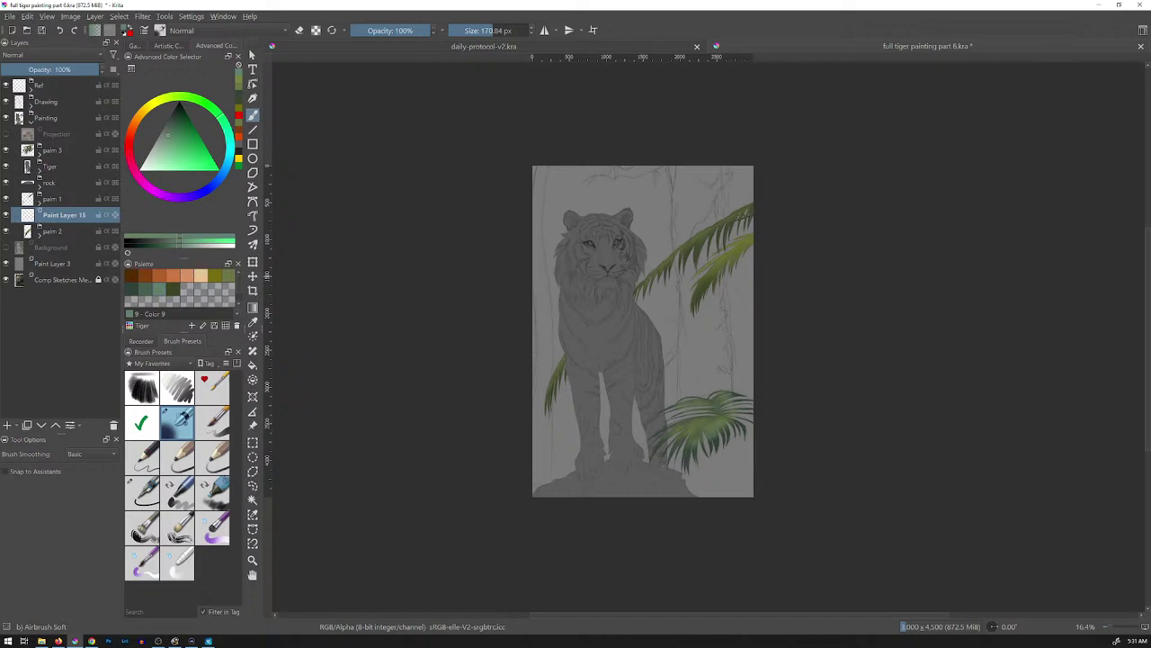
key(ctrl+Page_Down)
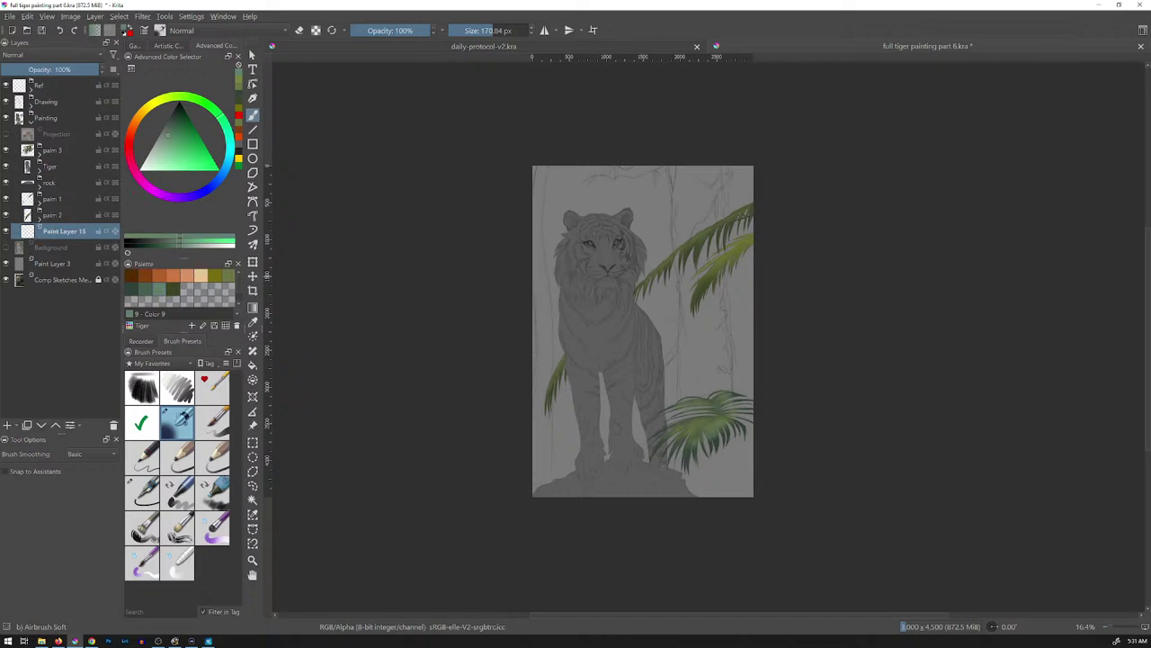
key(ctrl+g)
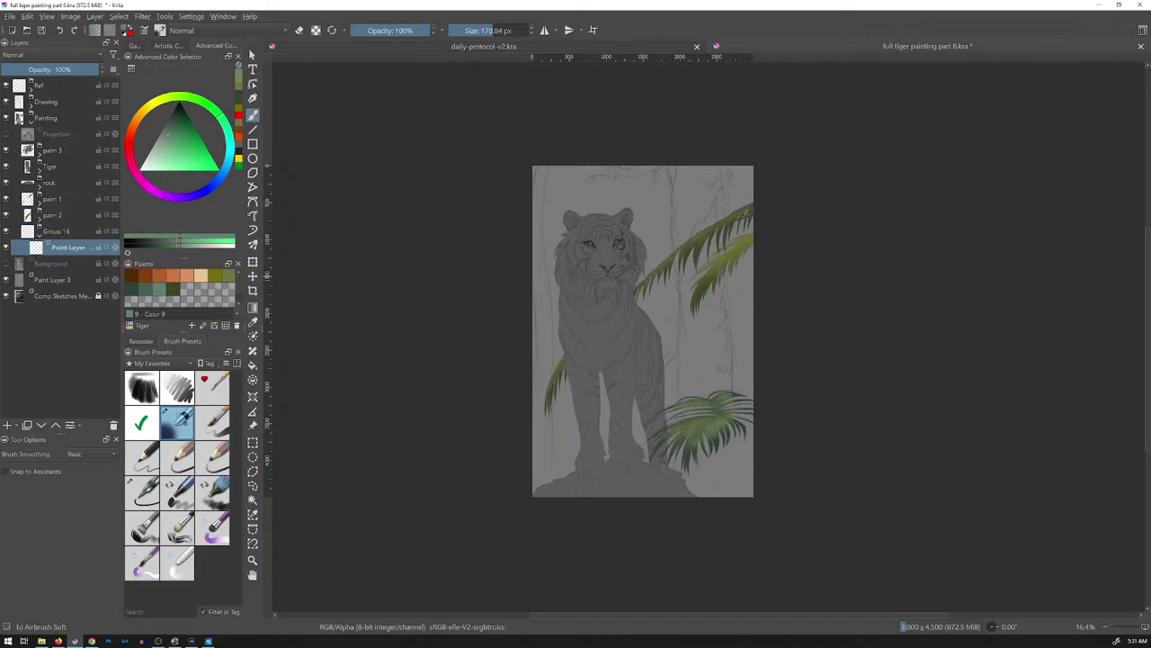
double_click(55, 231)
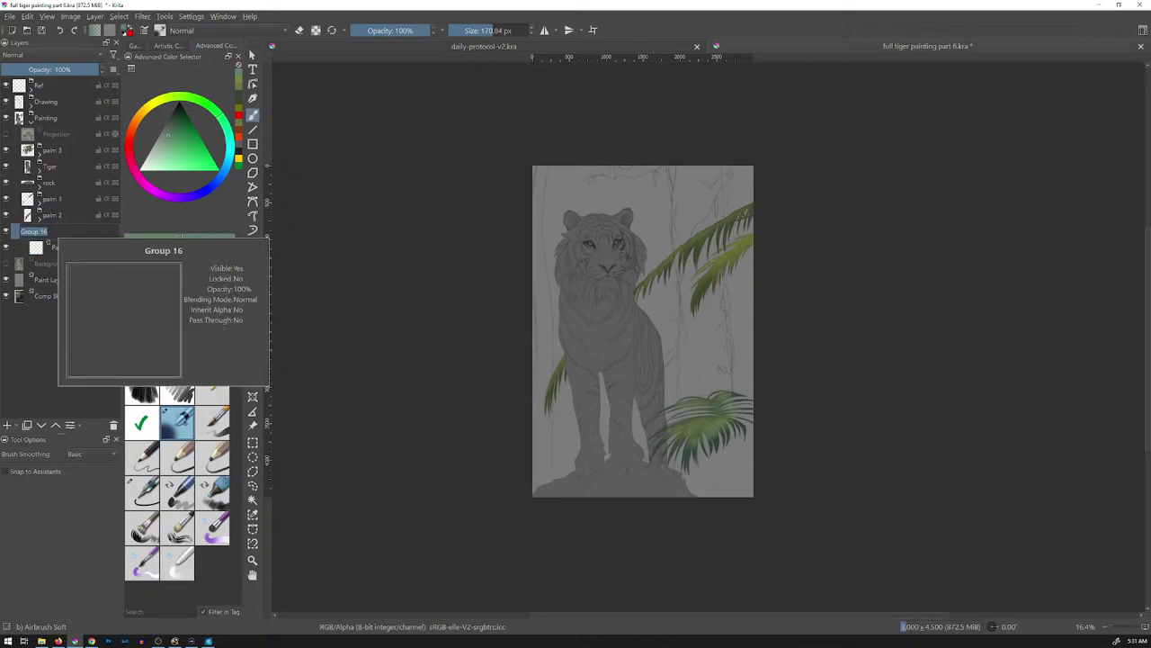
text(backgr)
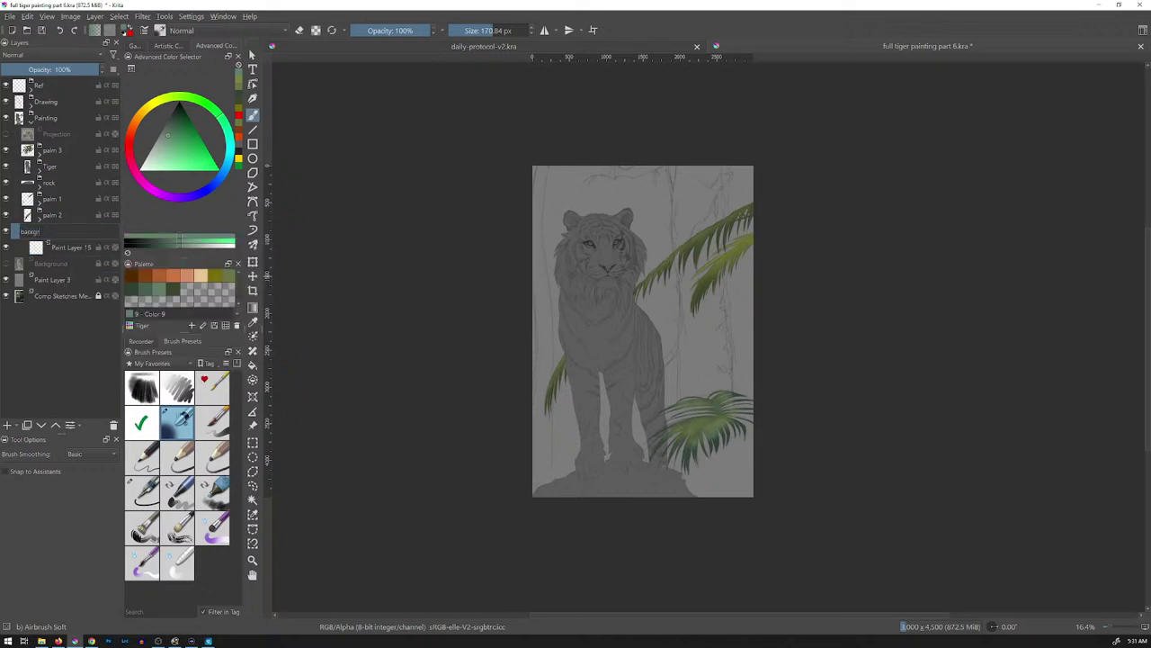
text(ound)
key(Return)
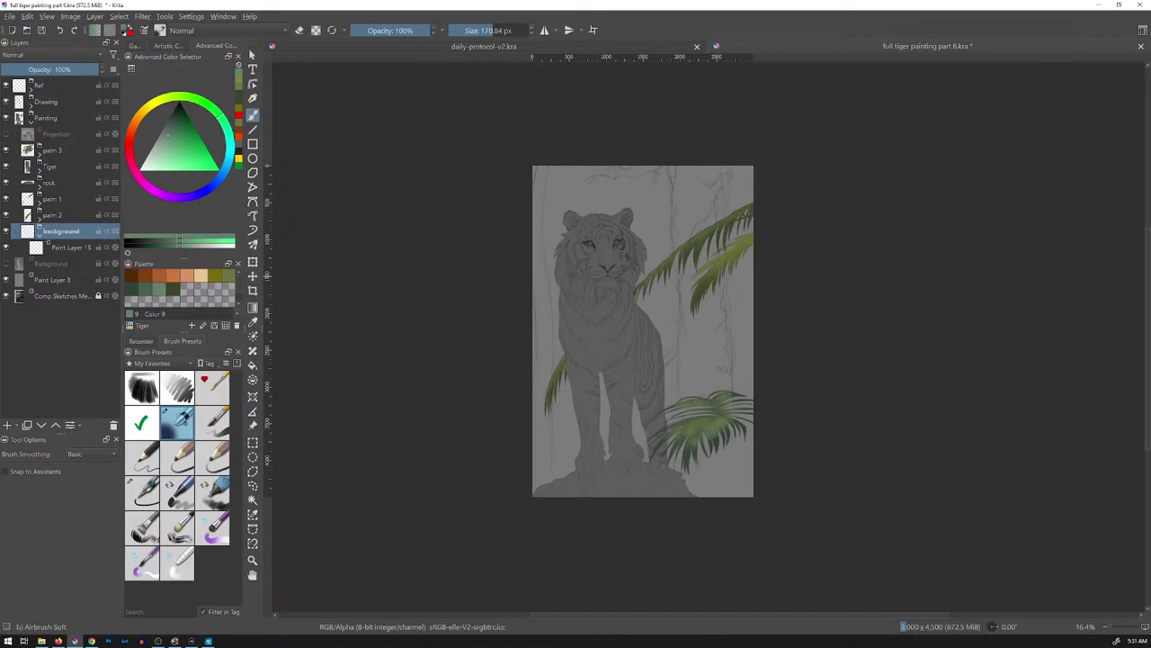
click(70, 247)
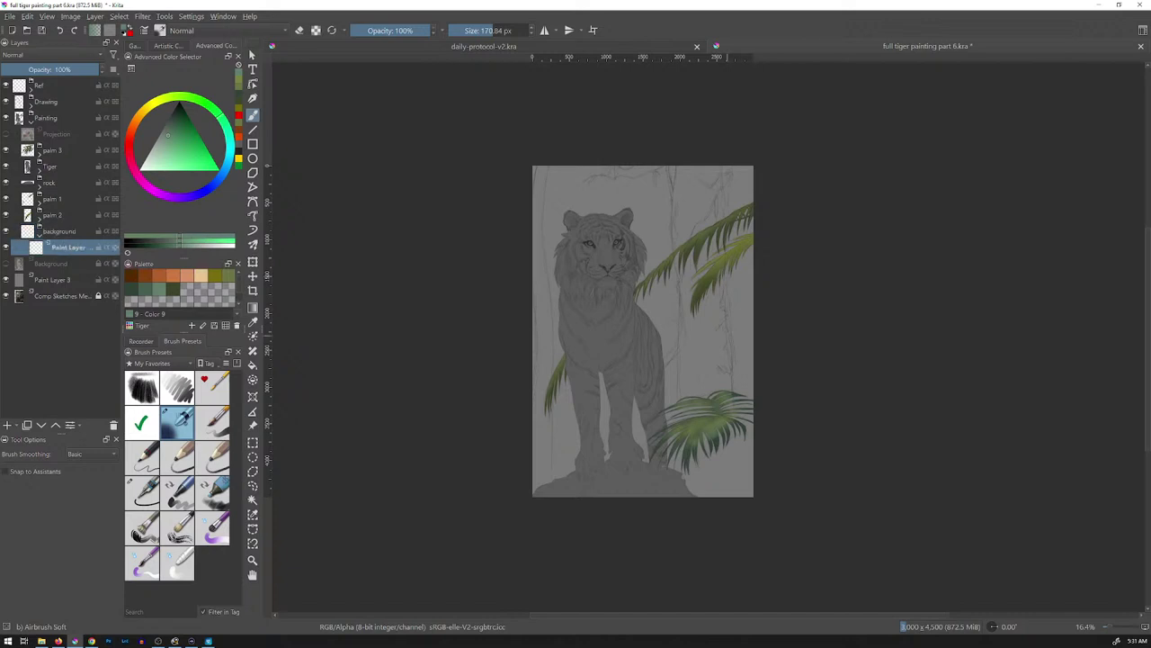
- Choose the dark olive swatch, Color 10, and darken it slightly for the background trees
key(ctrl+plus)
key(ctrl+plus)
key(ctrl+plus)
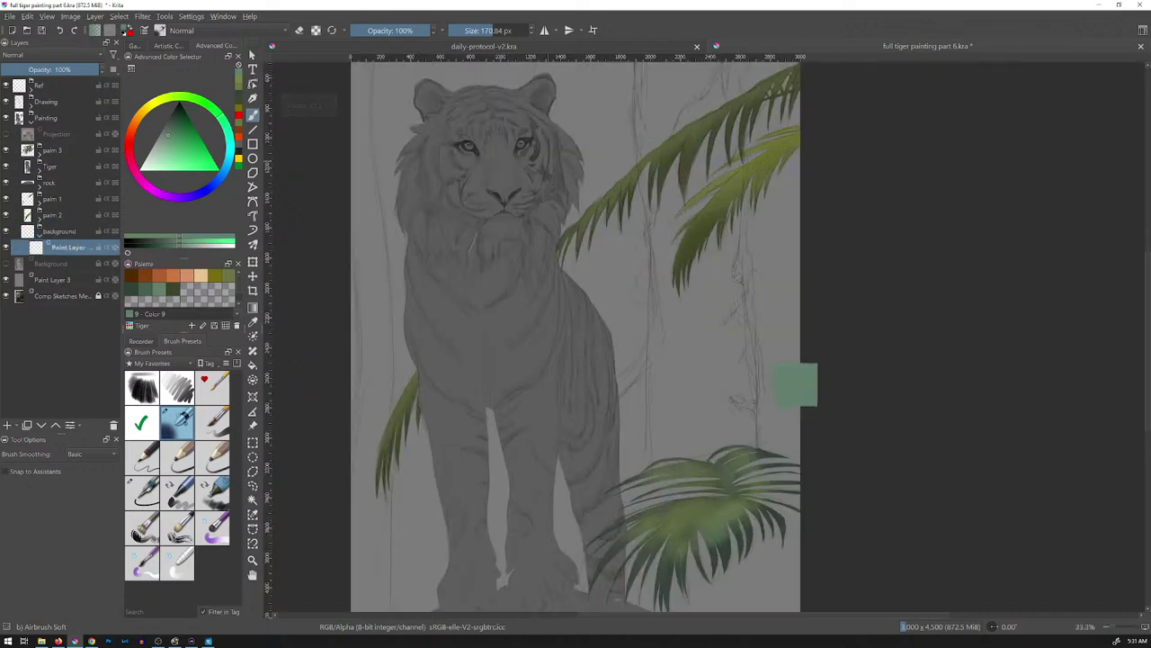
key(ctrl+minus)
drag(728, 335, 750, 353)
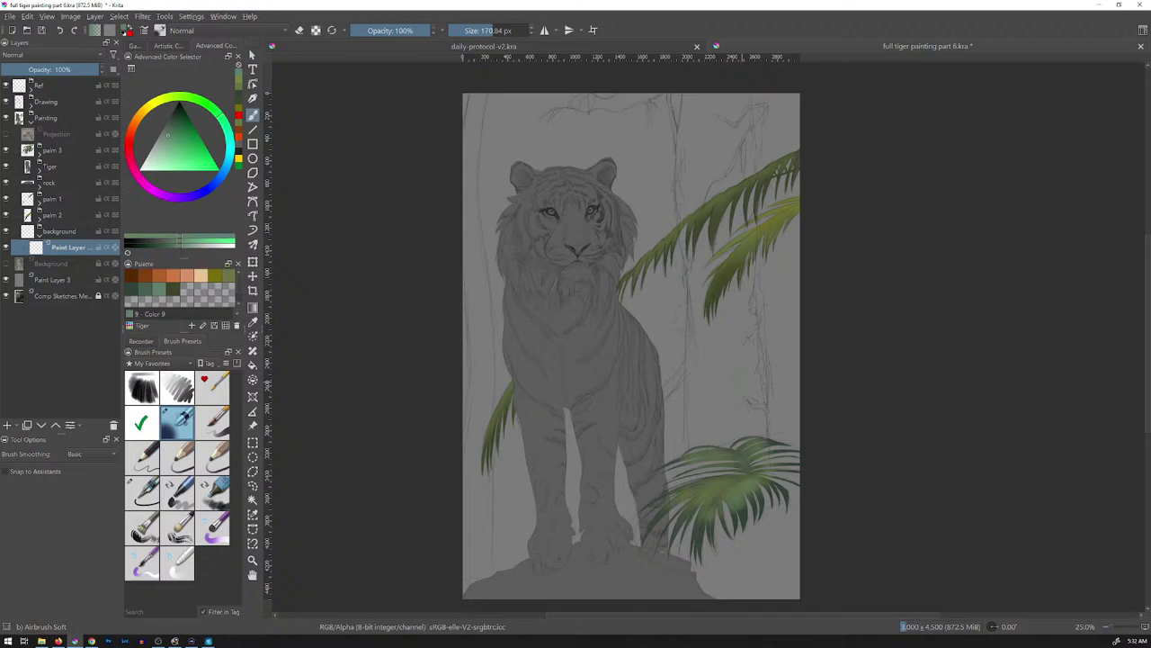
click(172, 289)
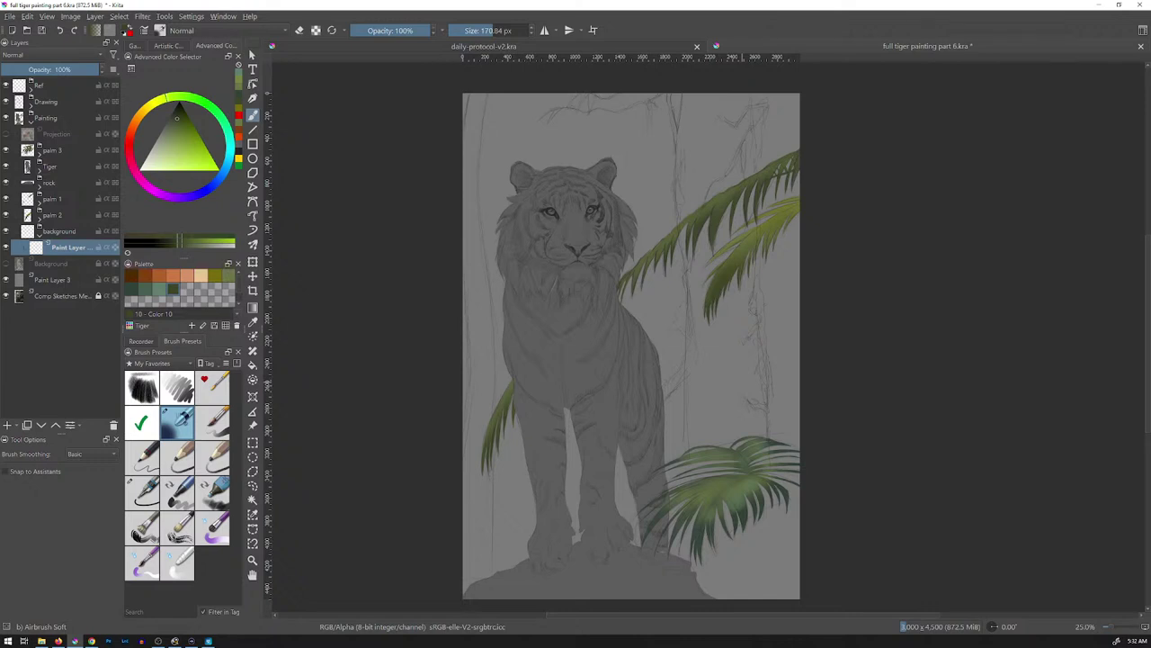
click(176, 114)
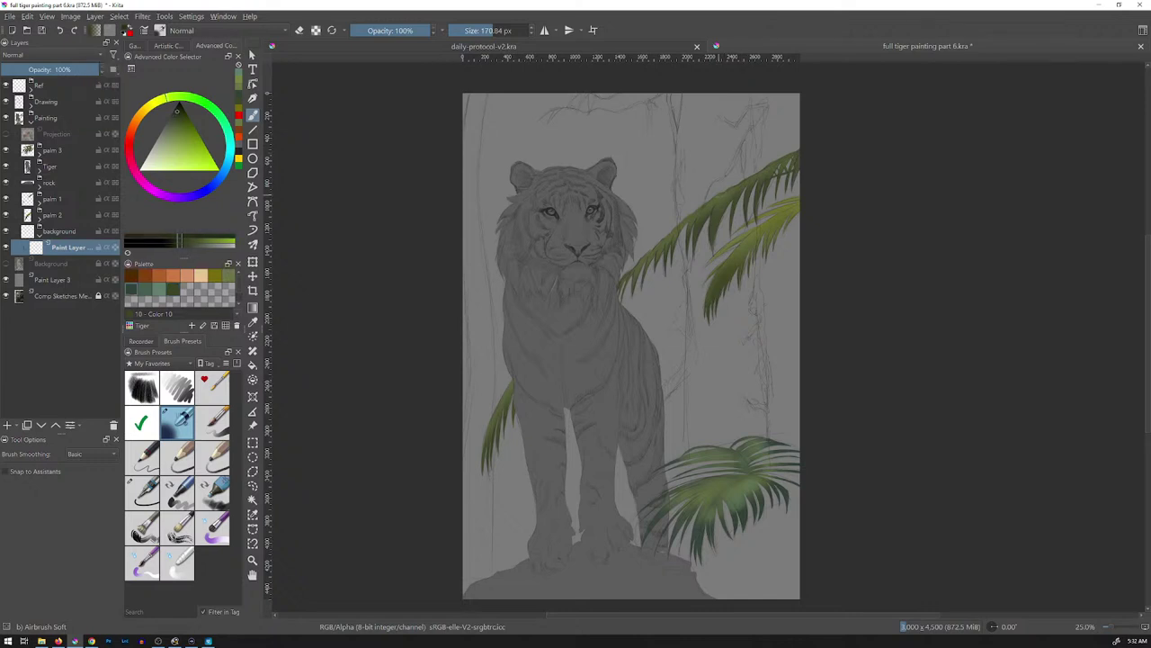
- Try to airbrush the tree trunk to the right of the tiger in dark olive, enlarging the brush to 262.54 px
drag(687, 95, 694, 463)
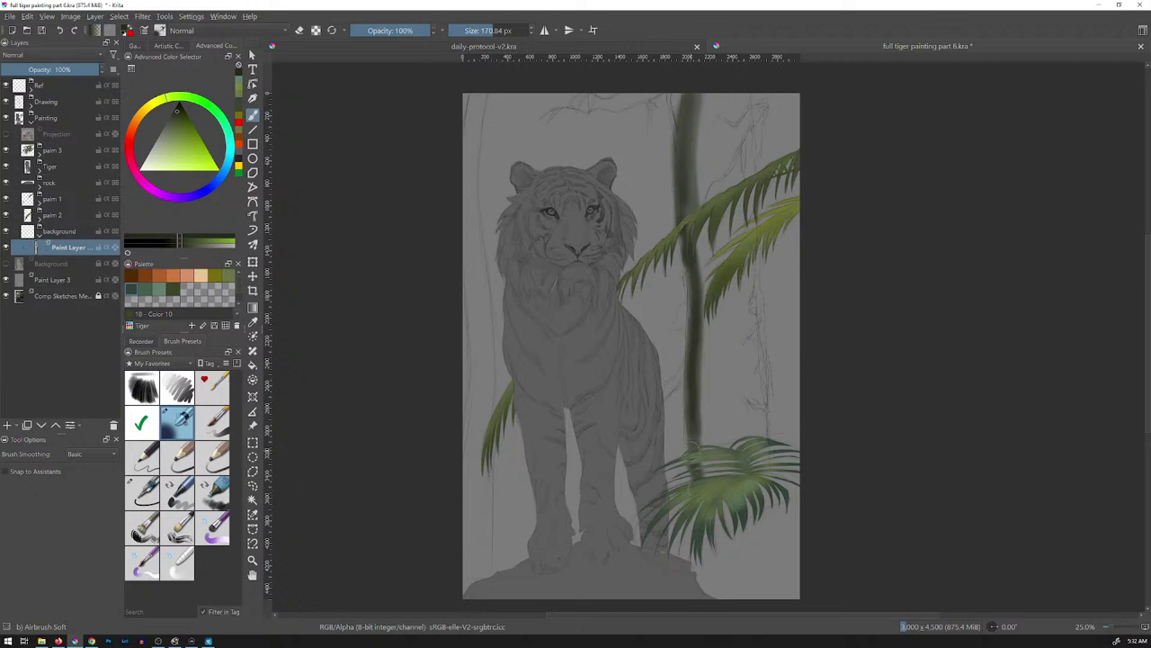
drag(749, 92, 746, 173)
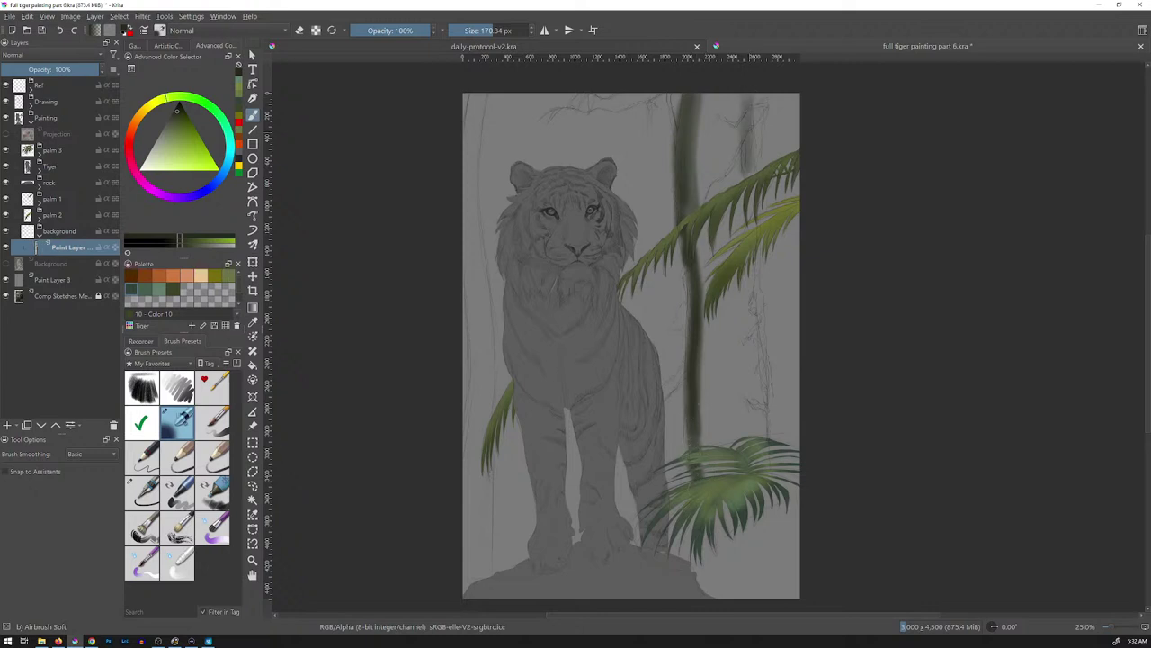
mouse_move(705, 96)
mouse_down()
mouse_move(703, 139)
mouse_move(737, 92)
mouse_move(749, 160)
mouse_move(781, 97)
mouse_move(791, 163)
mouse_move(771, 102)
mouse_move(722, 105)
mouse_move(697, 155)
mouse_move(790, 168)
mouse_move(792, 265)
mouse_move(757, 196)
mouse_move(737, 219)
mouse_move(715, 207)
mouse_move(704, 236)
mouse_move(694, 215)
mouse_move(760, 359)
mouse_move(792, 354)
mouse_move(792, 387)
mouse_move(737, 336)
mouse_move(710, 357)
mouse_move(716, 444)
mouse_move(778, 388)
mouse_move(803, 465)
mouse_move(768, 438)
mouse_move(714, 443)
mouse_move(760, 425)
mouse_move(770, 518)
mouse_move(790, 500)
mouse_move(759, 518)
mouse_move(733, 566)
mouse_move(713, 556)
mouse_move(768, 546)
mouse_up()
key(bracketright)
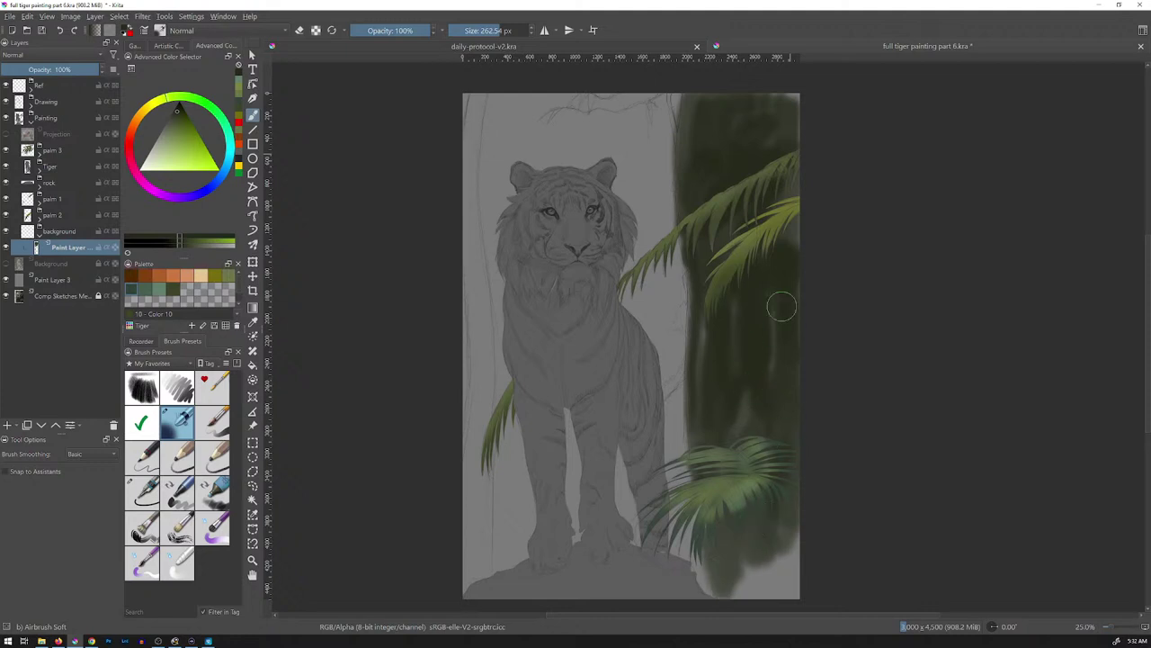
mouse_move(791, 136)
mouse_down()
mouse_move(785, 149)
mouse_move(689, 108)
mouse_move(681, 164)
mouse_up()
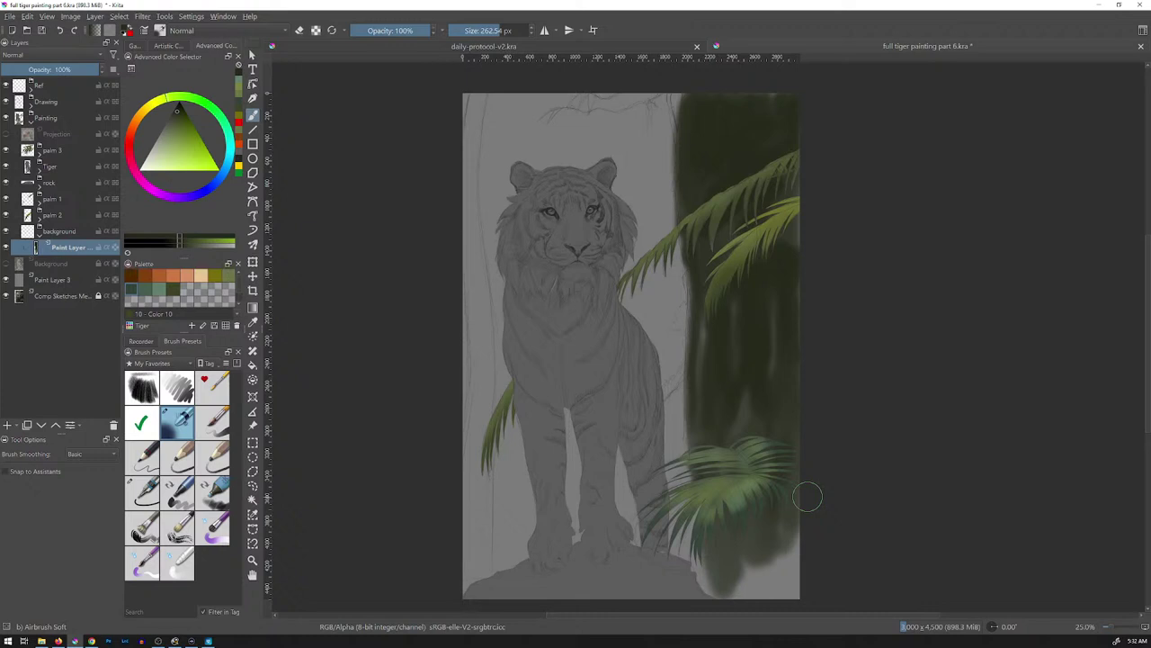
- Undo all the dark olive airbrush strokes on the background paint layer
key(ctrl+z)
key(ctrl+z)
key(ctrl+z)
key(ctrl+z)
key(ctrl+z)
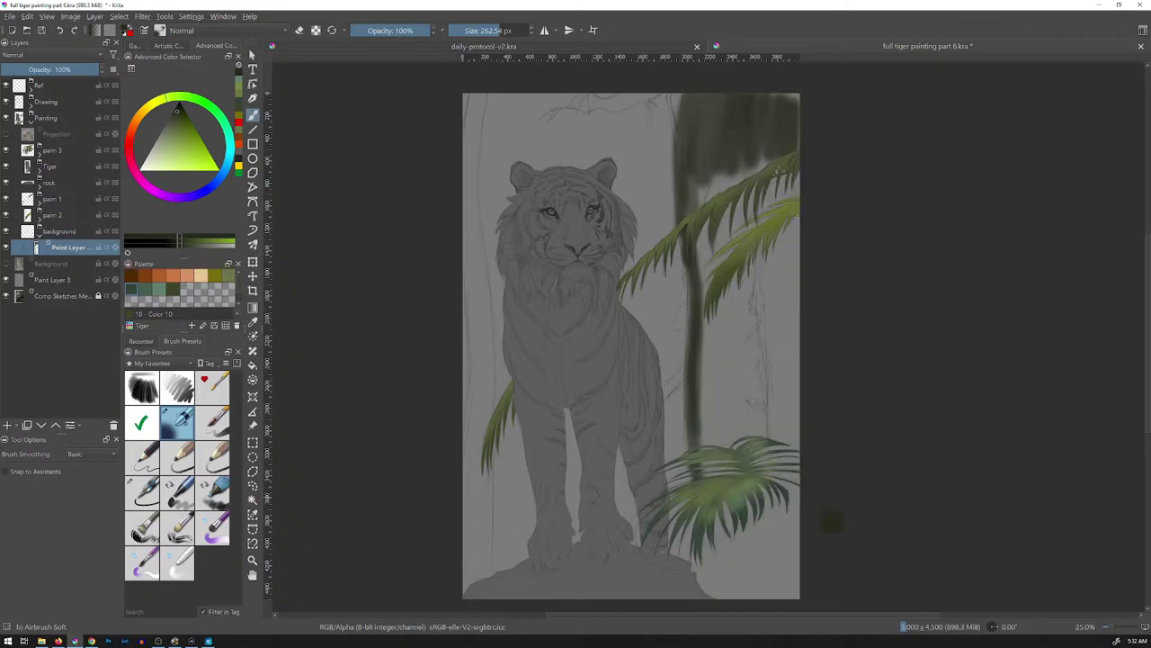
key(ctrl+z)
key(ctrl+z)
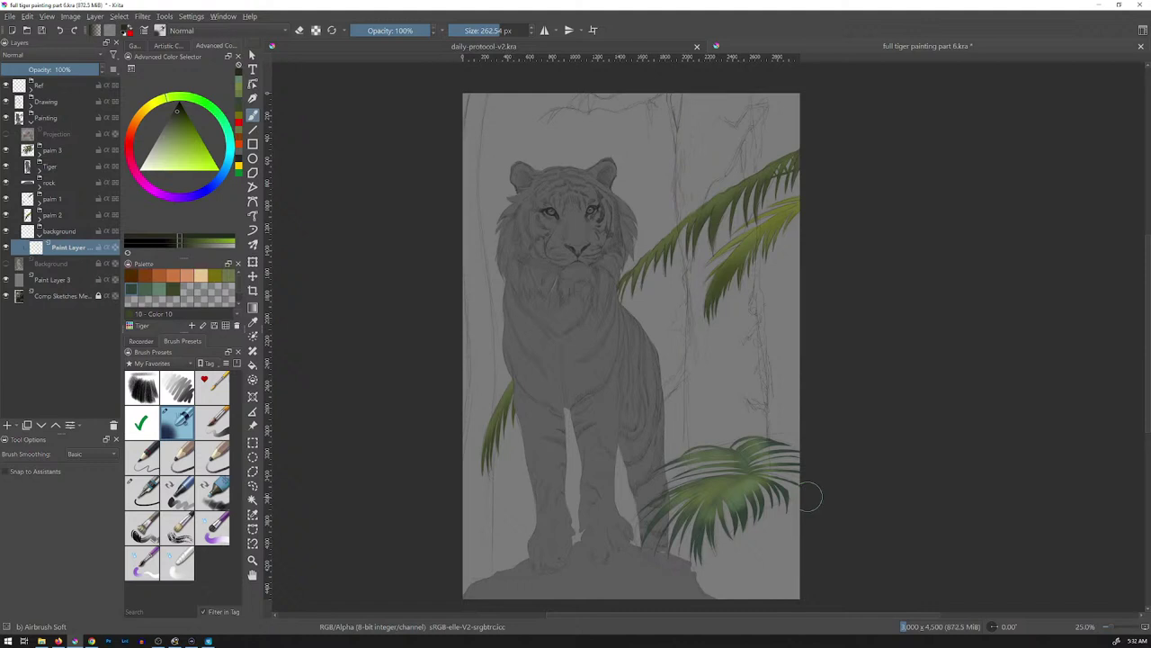
- Outline the right tree trunk and its upper branches with a freehand selection, fill them with dark olive and clear the selection
key(l)
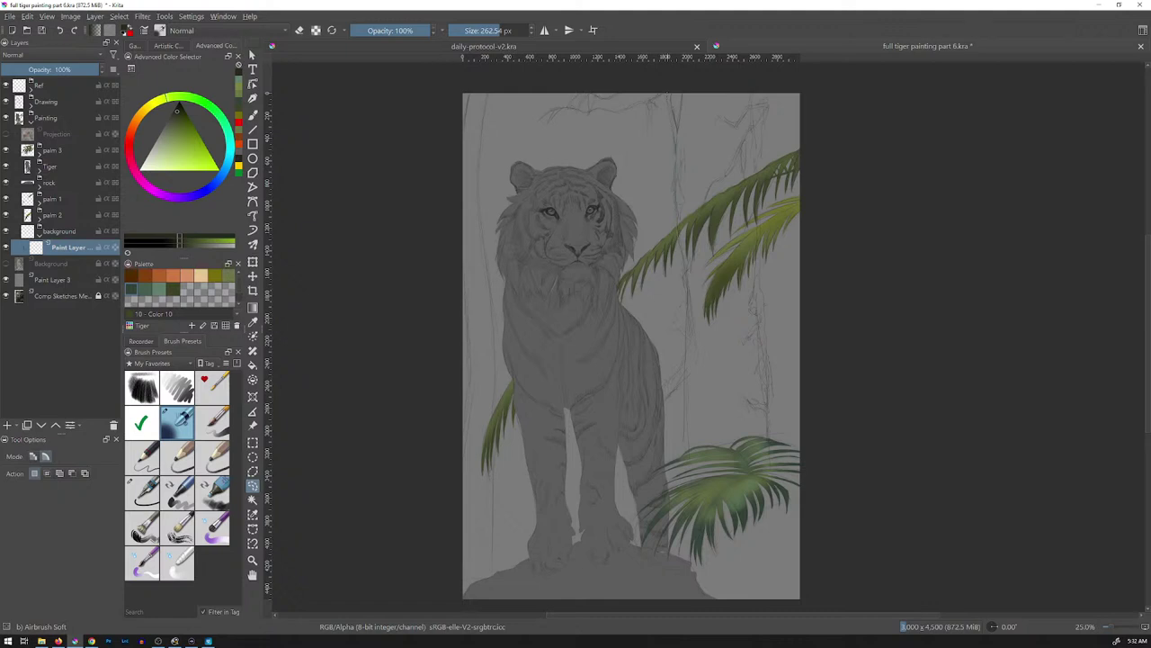
drag(823, 578, 810, 519)
drag(808, 510, 804, 486)
drag(679, 83, 625, 603)
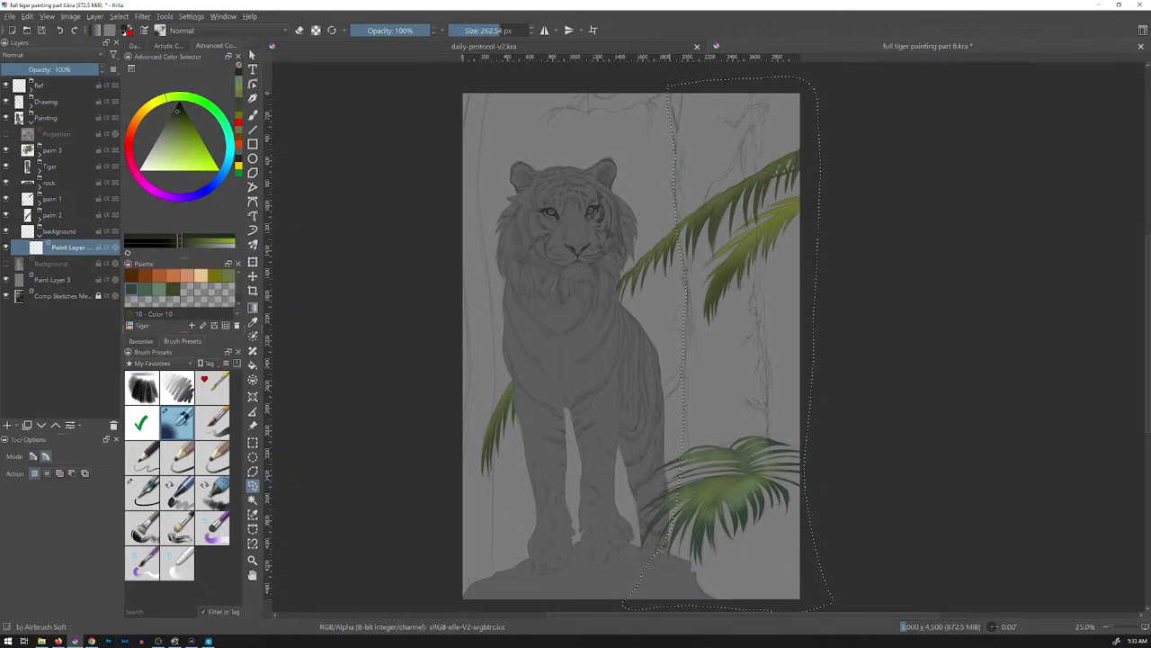
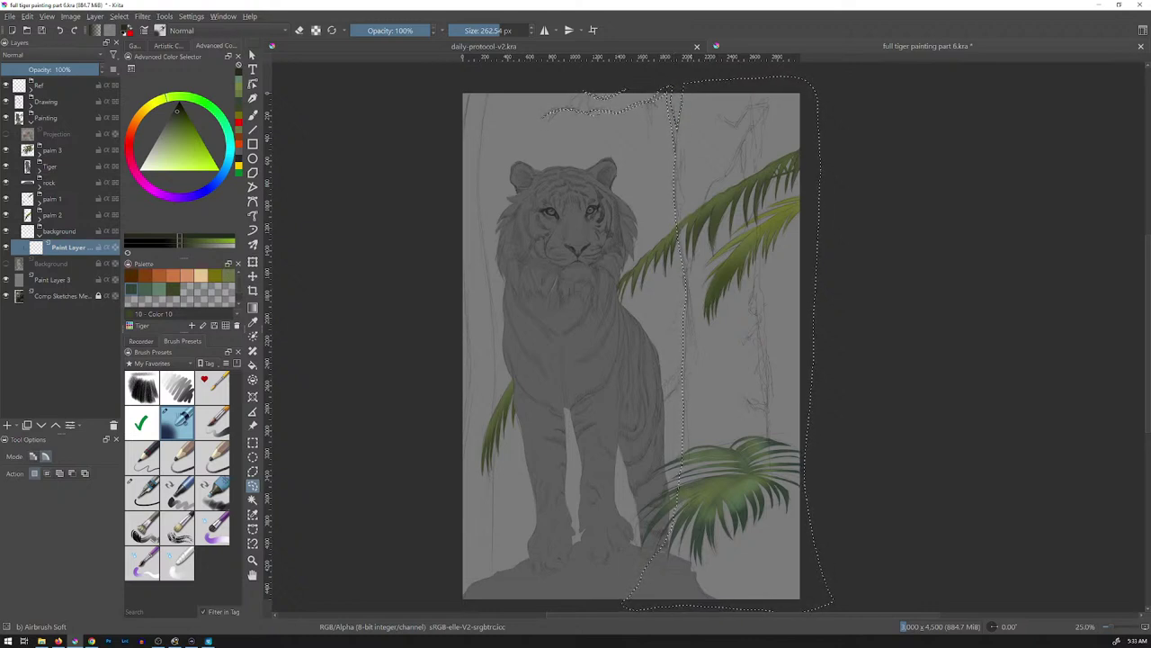
key(f)
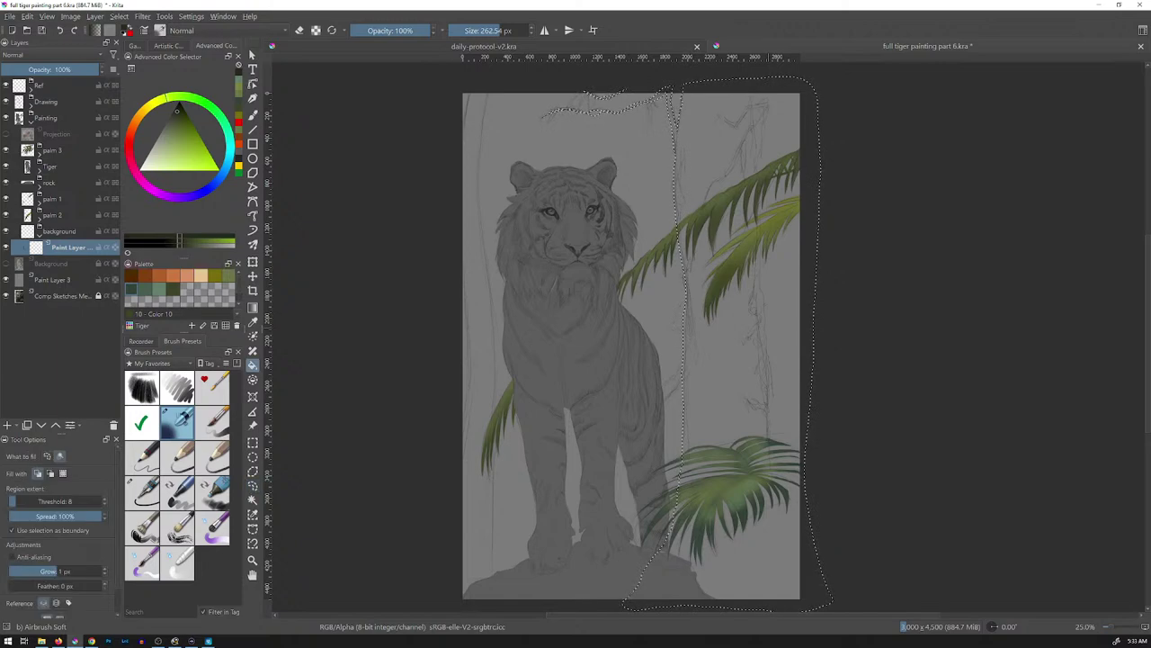
click(752, 359)
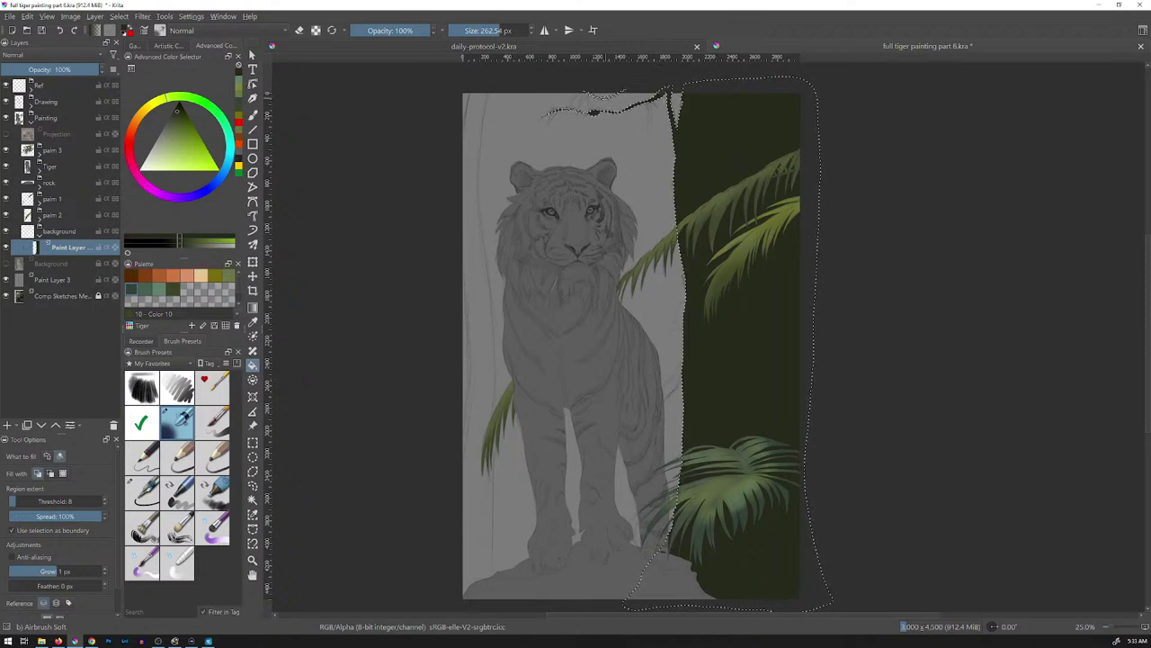
key(ctrl+shift+a)
- Outline the narrow tree trunk along the painting's left edge with a freehand selection, fill it dark olive and deselect
key(l)
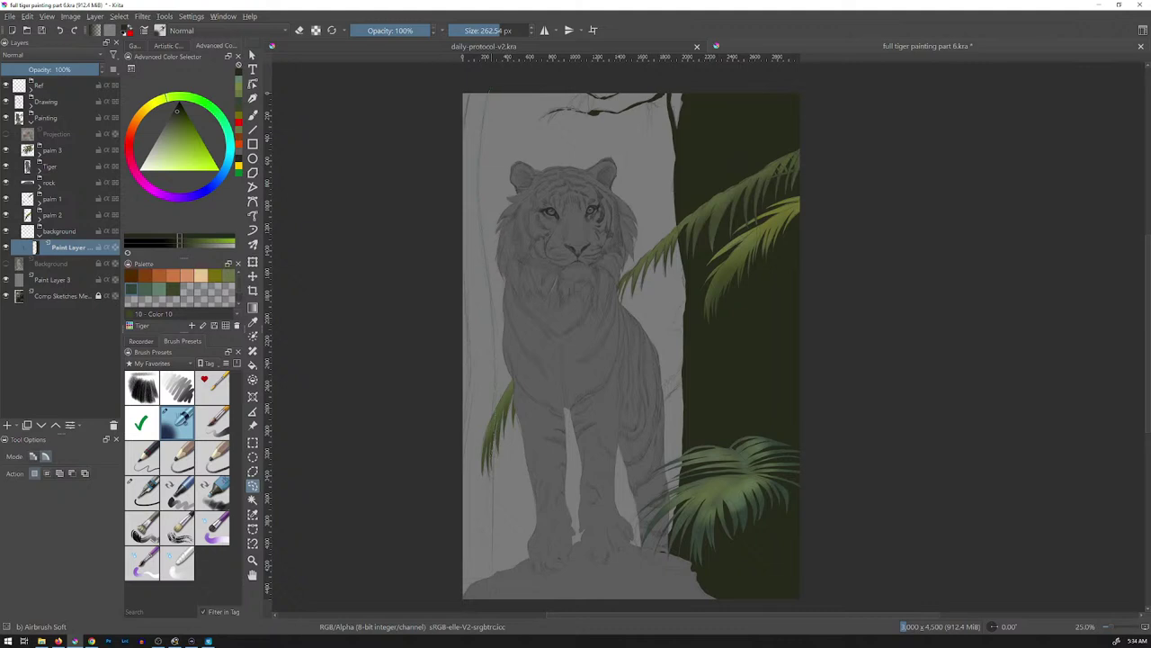
drag(450, 461, 461, 441)
key(f)
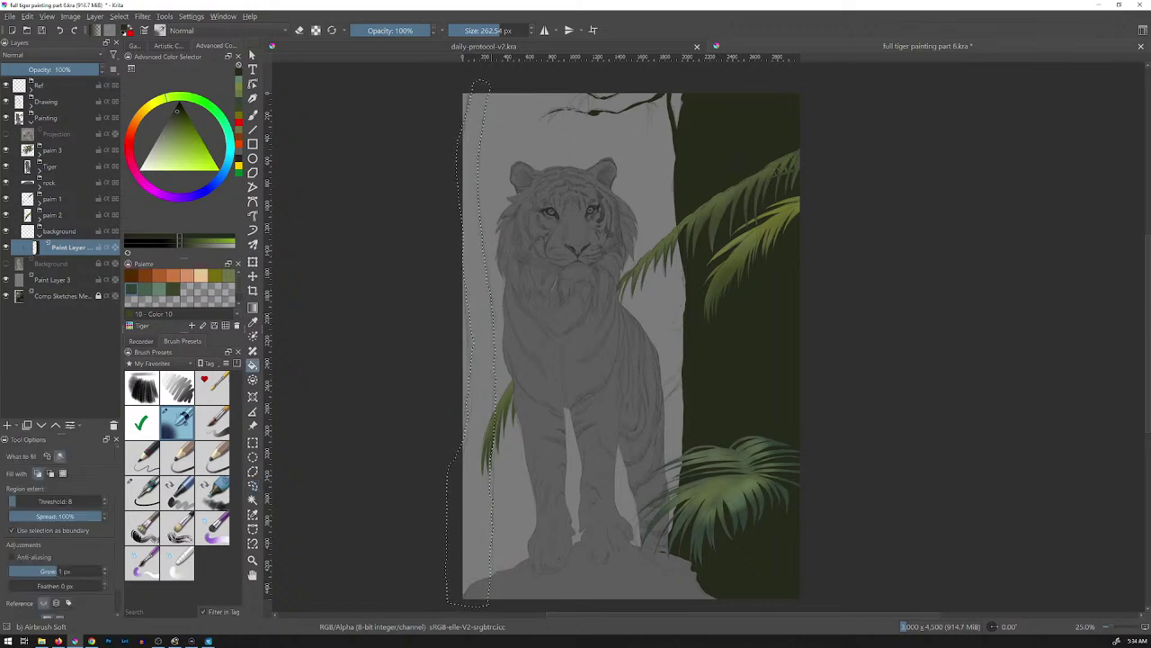
click(484, 307)
key(ctrl+shift+a)
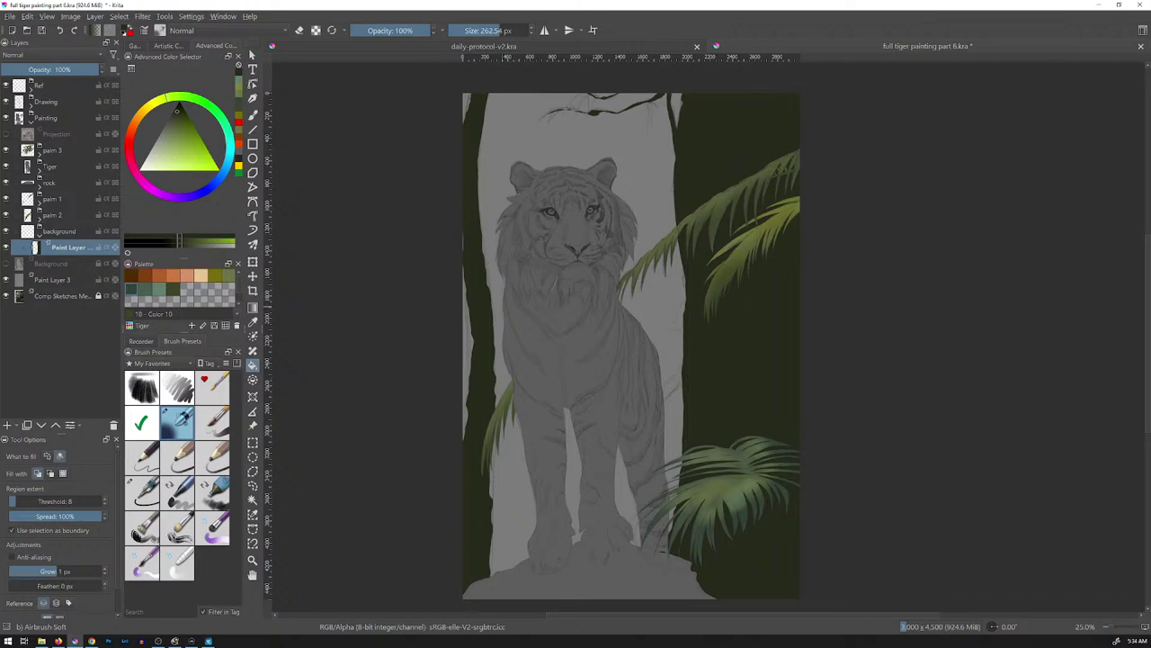
- Add a paint layer below Paint Layer 15 in the background group and choose the Marker Dry brush
key(Insert)
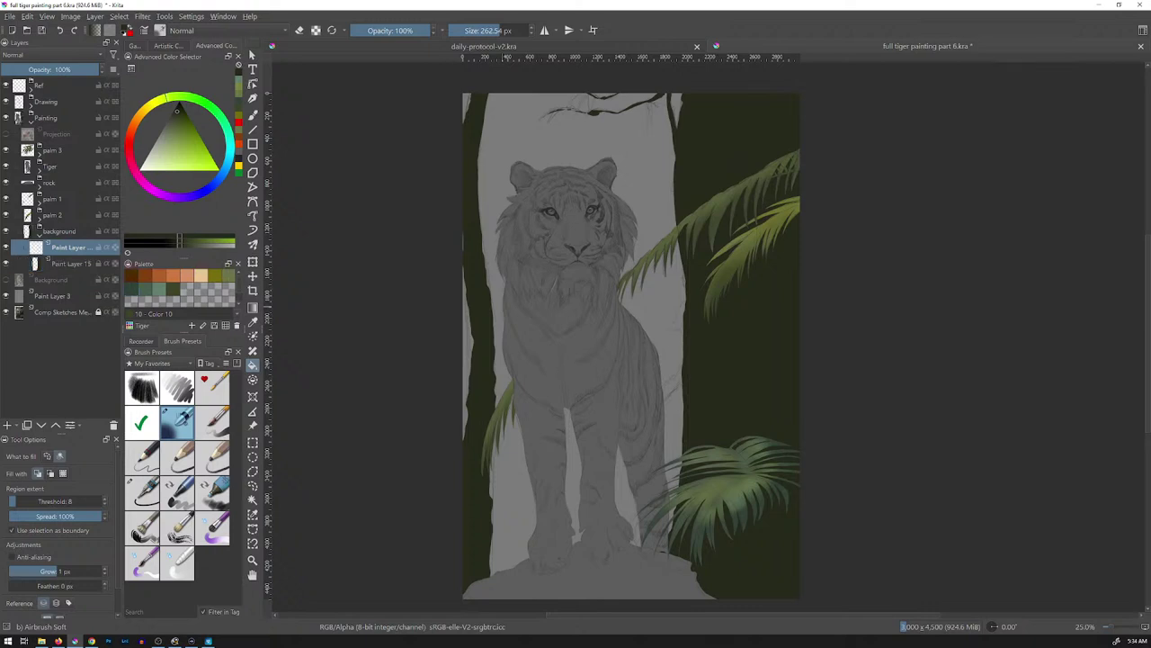
key(ctrl+Page_Down)
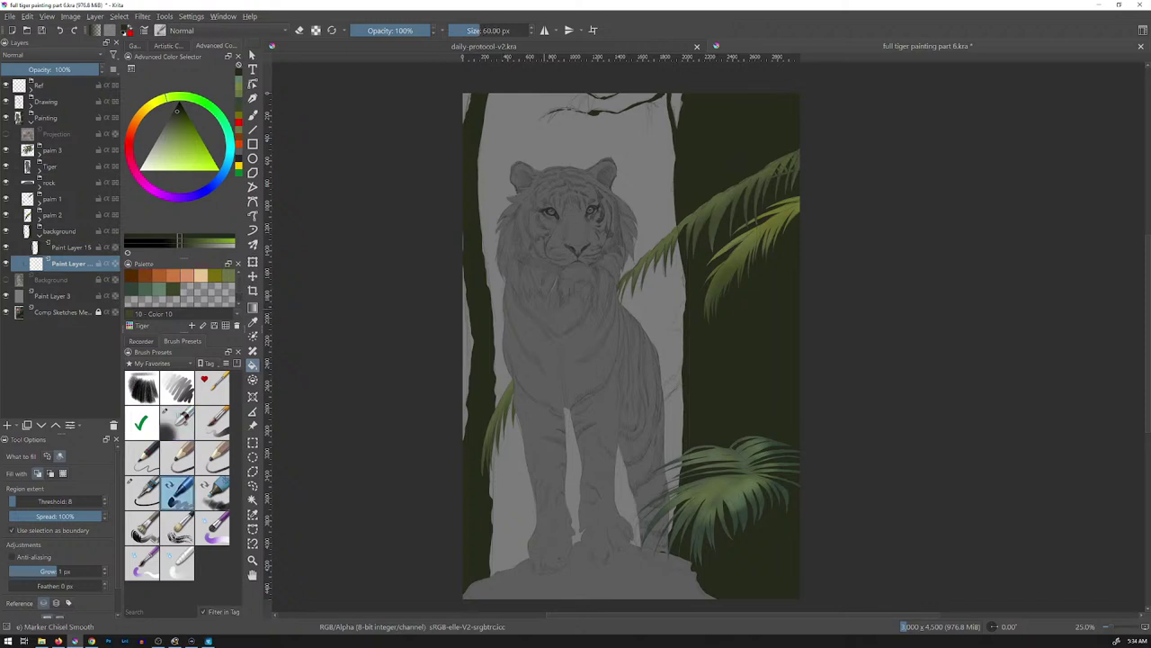
click(213, 493)
key(b)
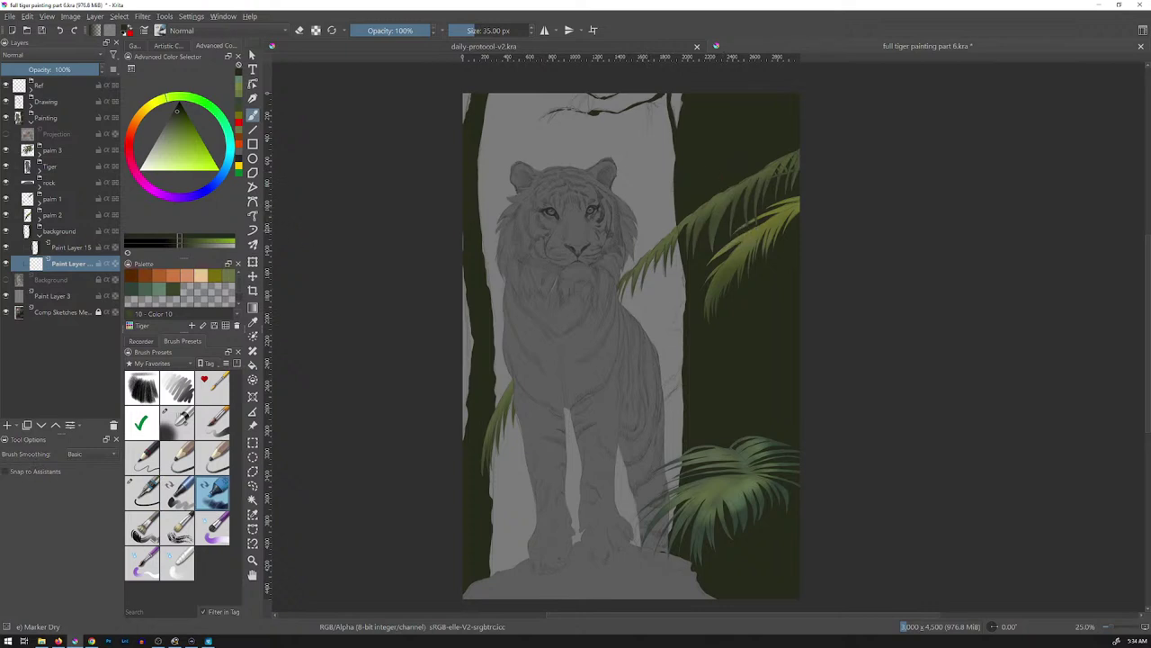
- Try a short stroke of the grayish green swatch, Color 9, above the tiger's head and undo it
click(228, 276)
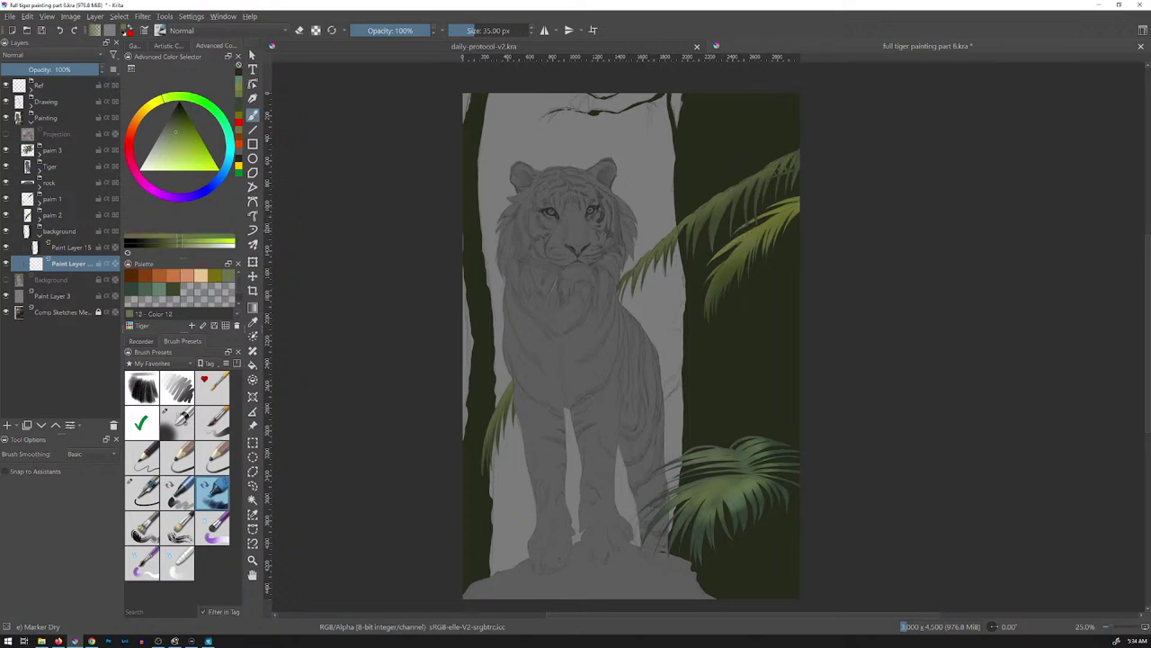
click(159, 290)
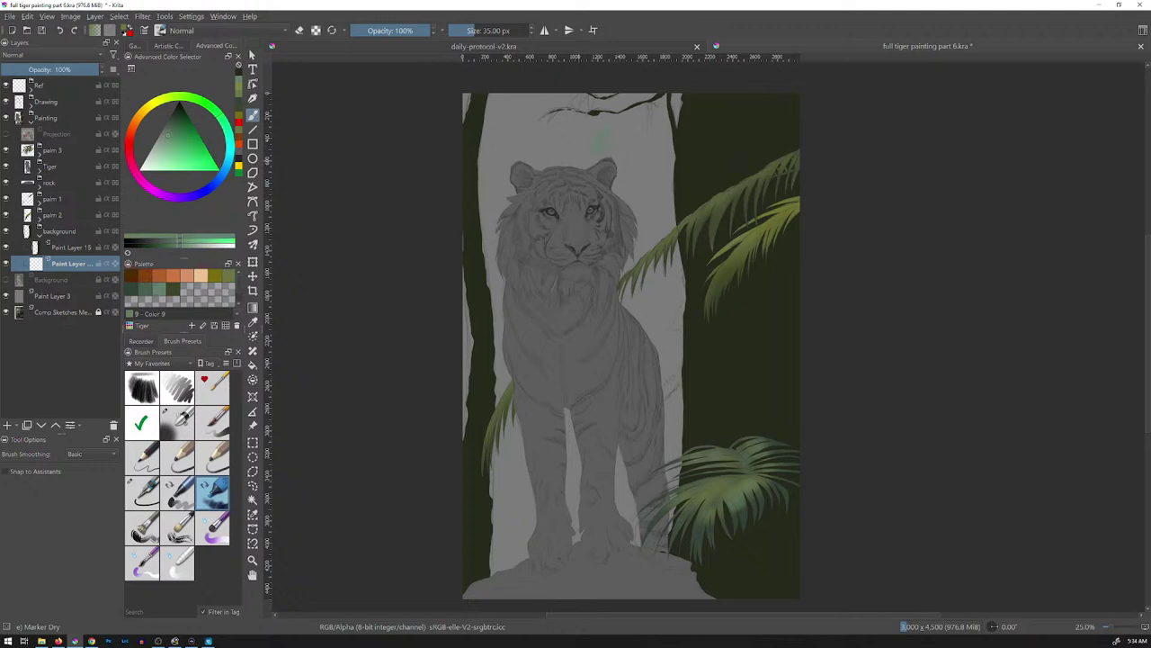
drag(605, 133, 601, 145)
key(ctrl+z)
- Paint a patch of the olive green swatch, Color 12, on the background above the tiger's head at 57.58 px brush size
click(229, 275)
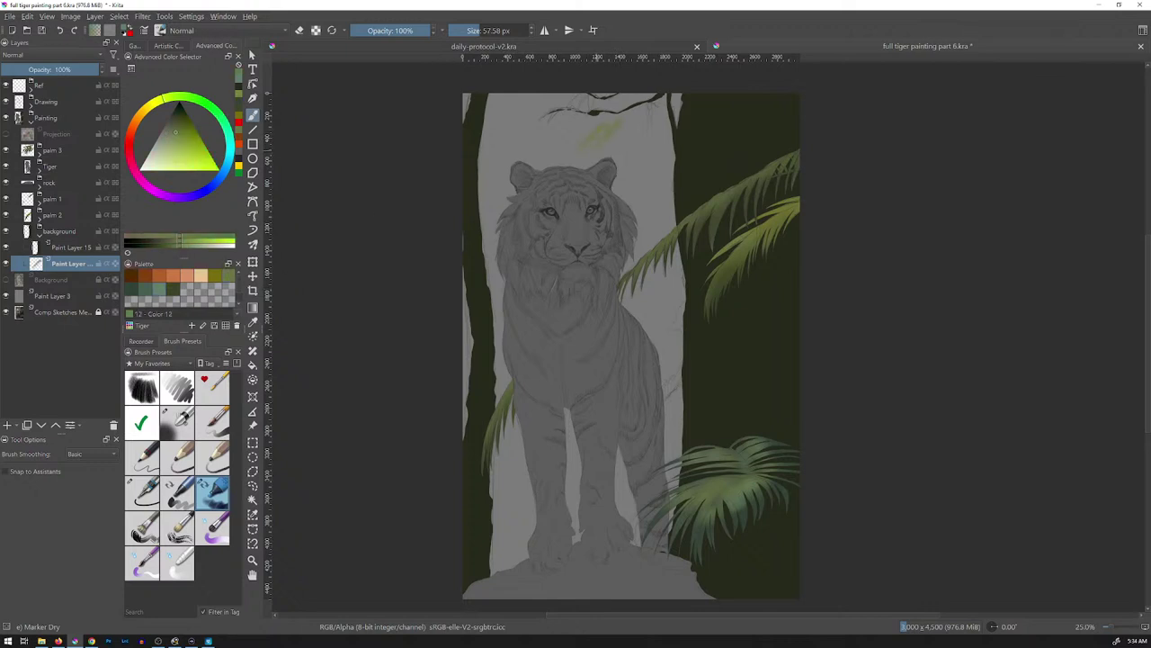
drag(616, 117, 658, 189)
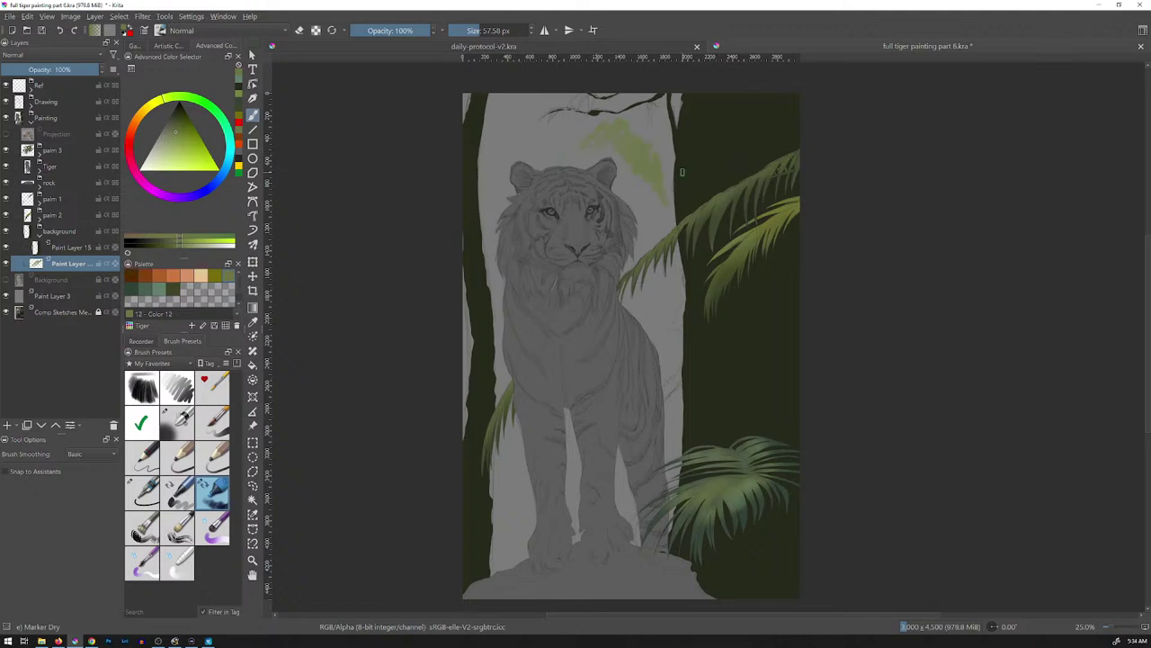
key(ctrl+z)
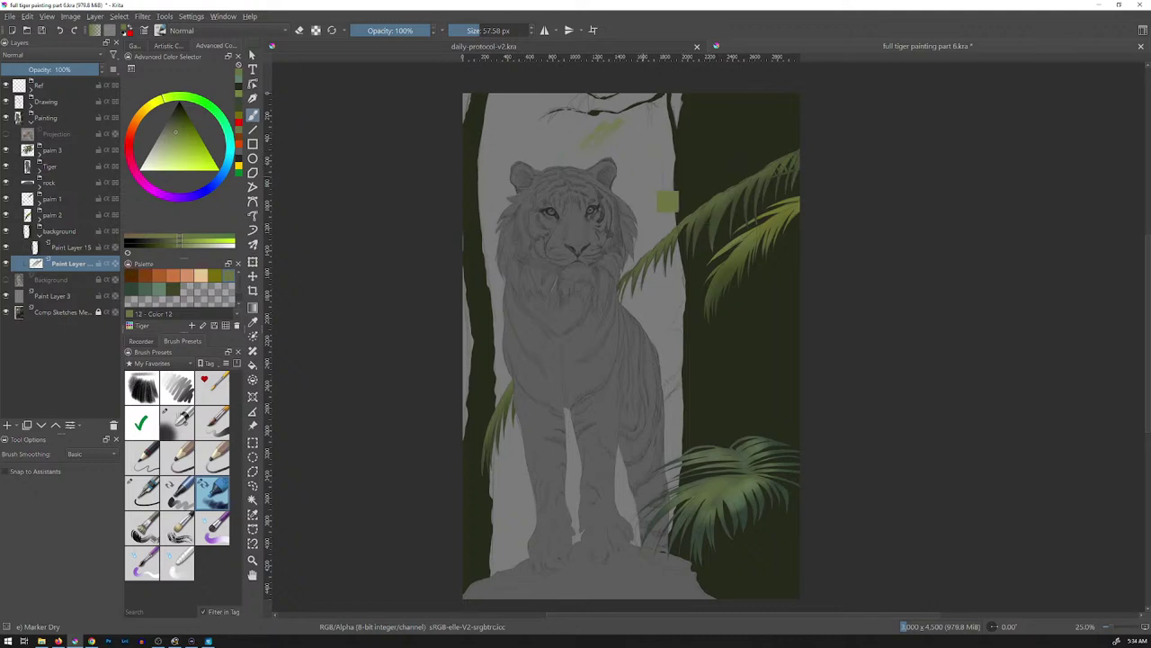
key(ctrl+z)
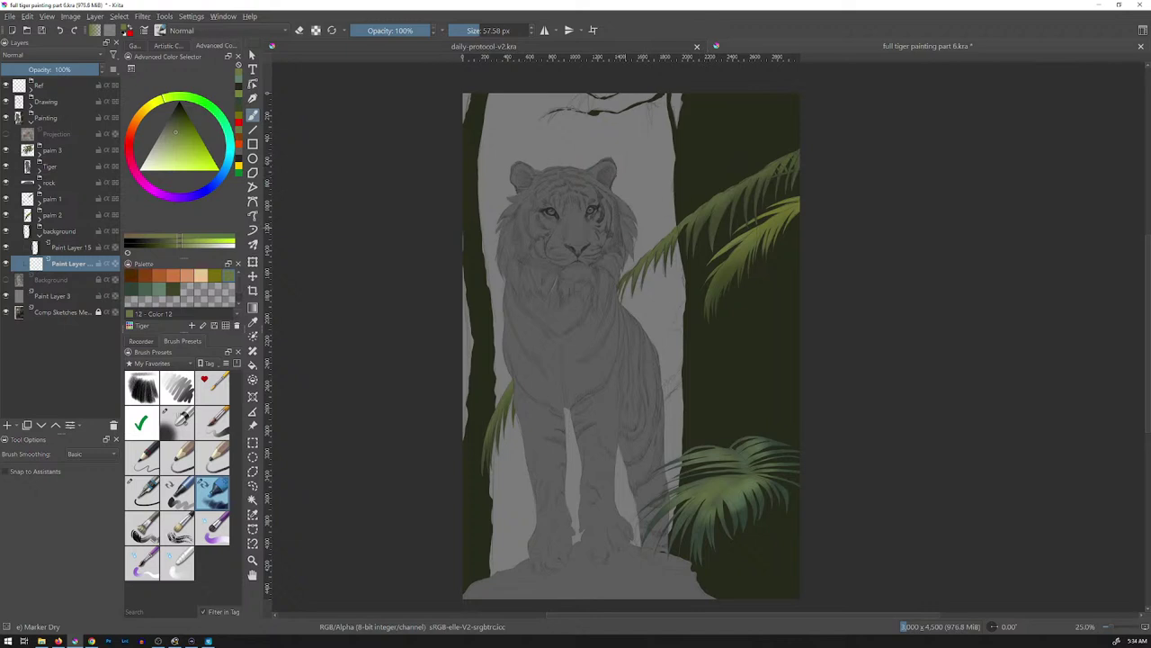
mouse_move(625, 230)
mouse_down()
mouse_move(687, 155)
mouse_move(681, 322)
mouse_up()
mouse_move(577, 212)
mouse_down()
mouse_move(596, 236)
mouse_move(635, 239)
mouse_move(660, 274)
mouse_up()
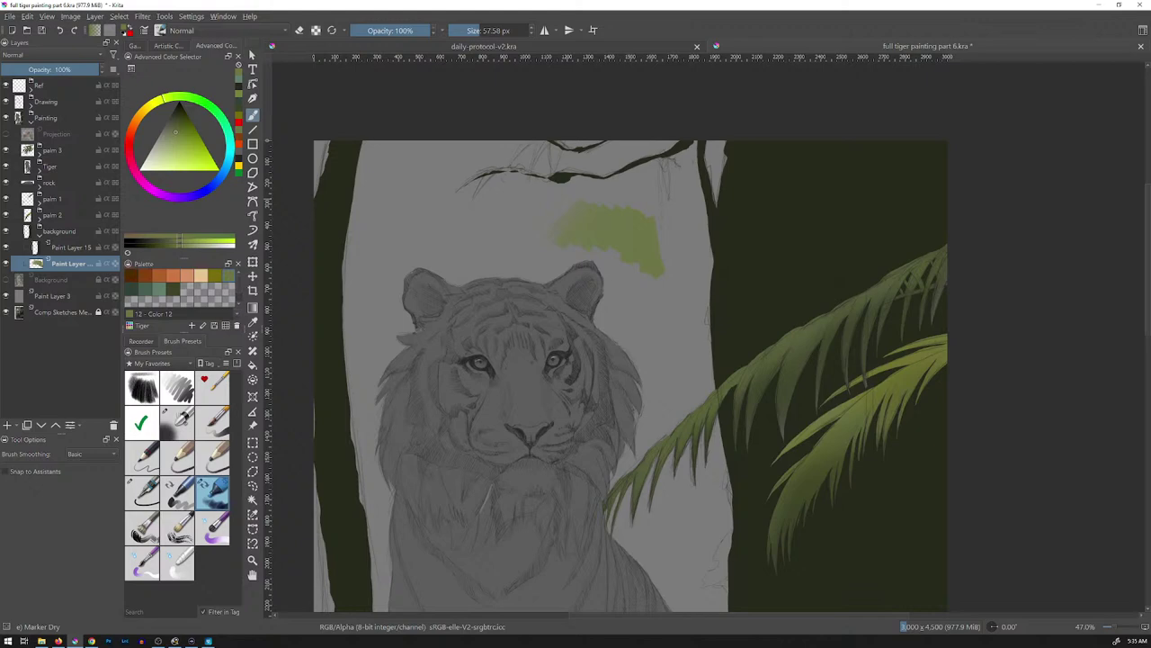
- Choose a duller, darker olive on the artistic color wheel and paint it over the background between the tiger's head and the large tree trunk
click(168, 46)
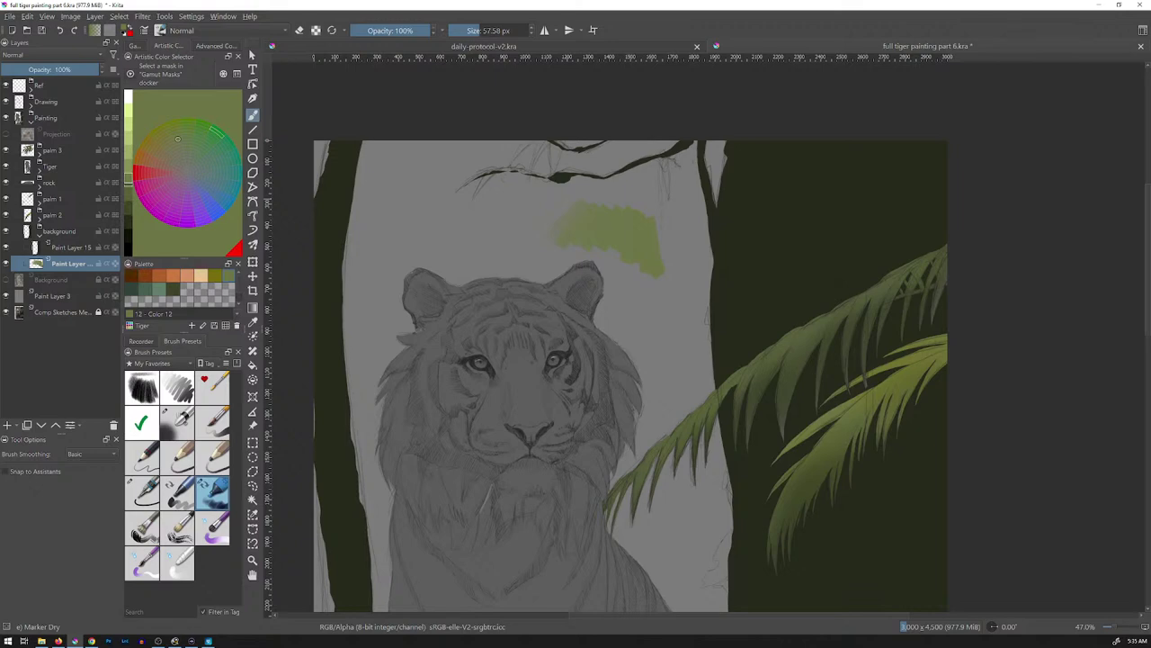
click(179, 148)
click(181, 150)
key(k)
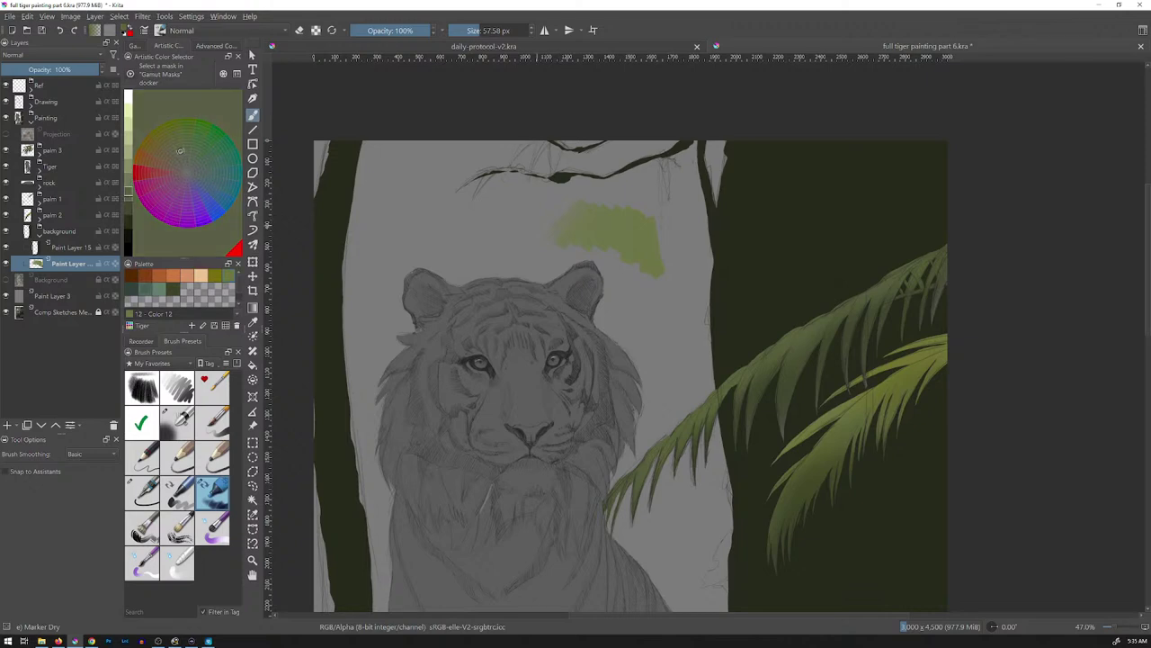
mouse_move(538, 220)
mouse_down()
mouse_move(606, 235)
mouse_move(615, 279)
mouse_move(604, 270)
mouse_move(619, 288)
mouse_move(661, 249)
mouse_move(675, 311)
mouse_up()
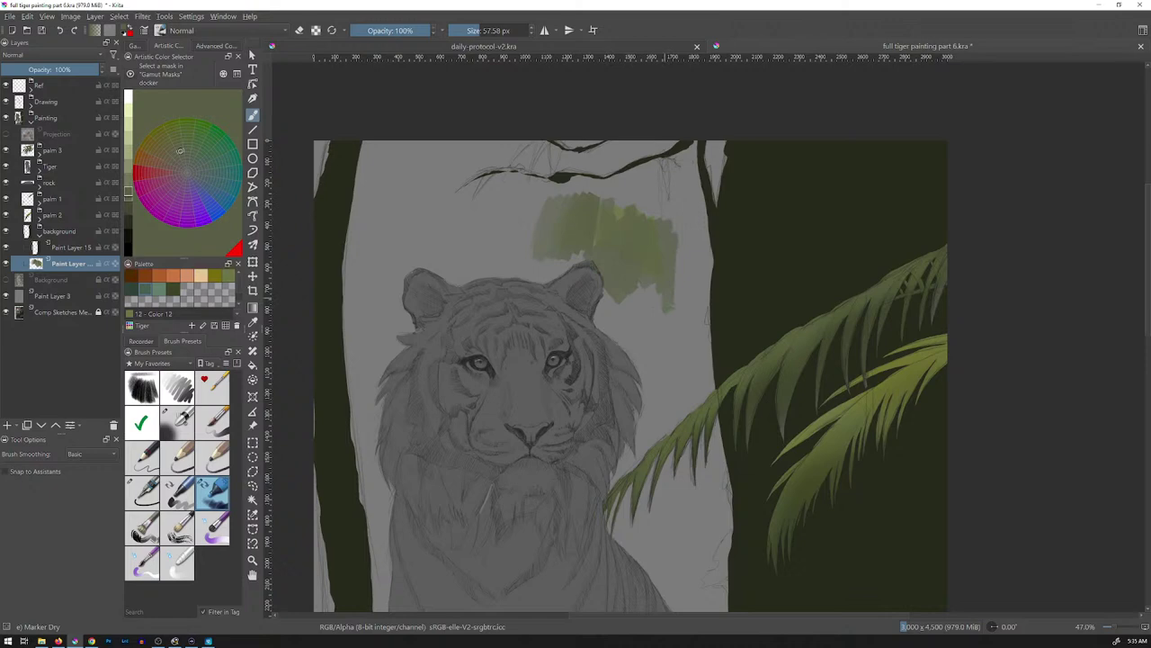
mouse_move(628, 217)
mouse_down()
mouse_move(619, 205)
mouse_move(600, 250)
mouse_up()
mouse_move(640, 214)
mouse_down()
mouse_move(658, 217)
mouse_move(676, 297)
mouse_up()
mouse_move(710, 229)
mouse_down()
mouse_move(710, 302)
mouse_move(689, 297)
mouse_move(684, 234)
mouse_up()
drag(698, 300, 599, 335)
mouse_move(596, 288)
mouse_down()
mouse_move(602, 327)
mouse_move(655, 291)
mouse_move(680, 358)
mouse_up()
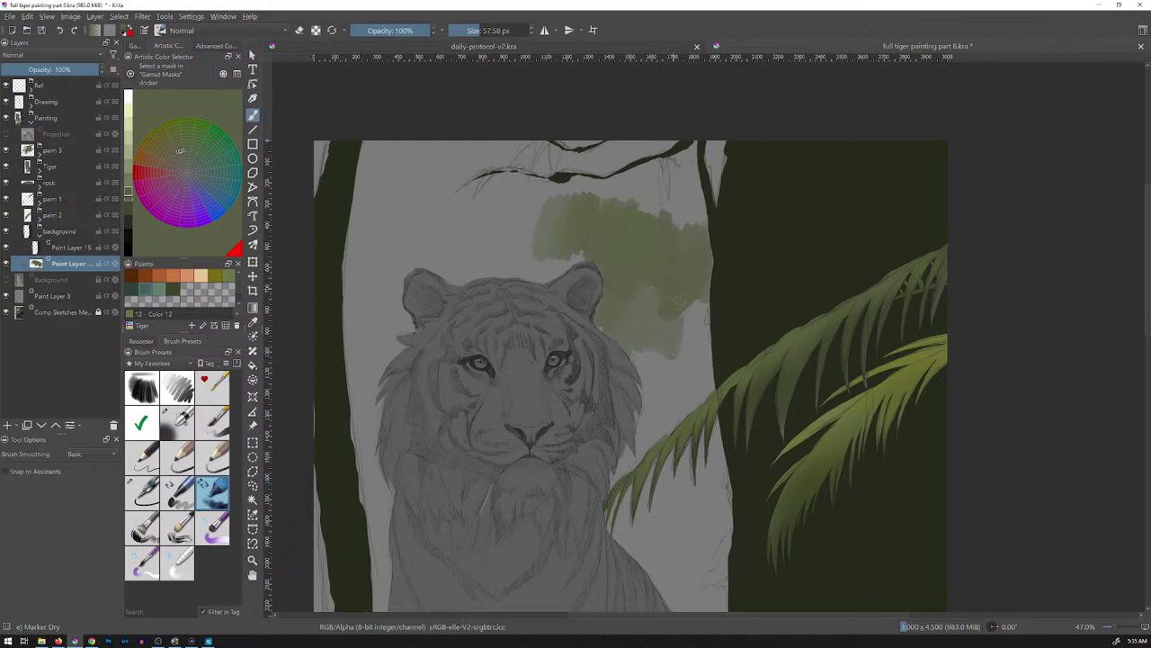
mouse_move(682, 313)
mouse_down()
mouse_move(684, 360)
mouse_move(648, 358)
mouse_up()
drag(635, 308, 632, 364)
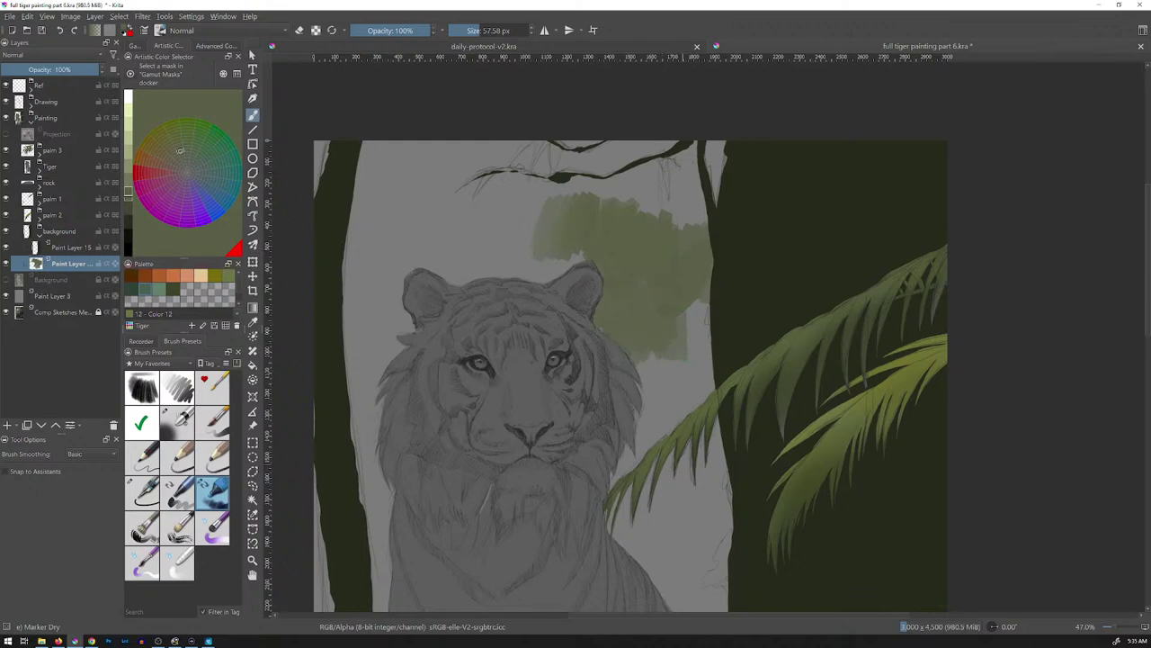
- Extend the muted olive around both sides of the tiger's head with the Chris Dry Paper Texture brush at 106.70 px
click(142, 387)
mouse_move(511, 208)
mouse_down()
mouse_move(491, 230)
mouse_move(502, 272)
mouse_move(582, 284)
mouse_move(542, 223)
mouse_move(573, 269)
mouse_up()
mouse_move(664, 317)
mouse_down()
mouse_move(683, 360)
mouse_move(656, 386)
mouse_move(693, 432)
mouse_up()
mouse_move(500, 232)
mouse_down()
mouse_move(467, 261)
mouse_move(414, 252)
mouse_move(370, 388)
mouse_up()
mouse_move(364, 292)
mouse_down()
mouse_move(355, 400)
mouse_move(382, 558)
mouse_move(409, 328)
mouse_up()
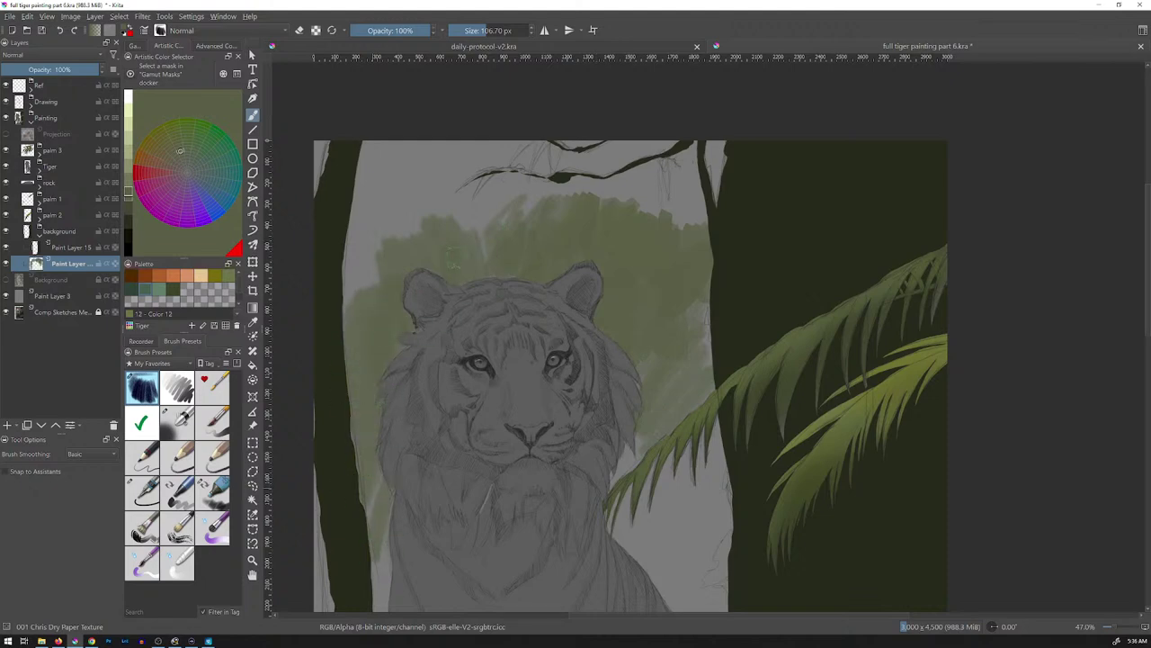
drag(488, 230, 483, 257)
mouse_move(644, 367)
mouse_down()
mouse_move(671, 313)
mouse_move(678, 373)
mouse_up()
mouse_move(650, 220)
mouse_down()
mouse_move(697, 241)
mouse_move(677, 194)
mouse_move(688, 241)
mouse_move(715, 212)
mouse_move(674, 310)
mouse_move(693, 309)
mouse_move(661, 361)
mouse_up()
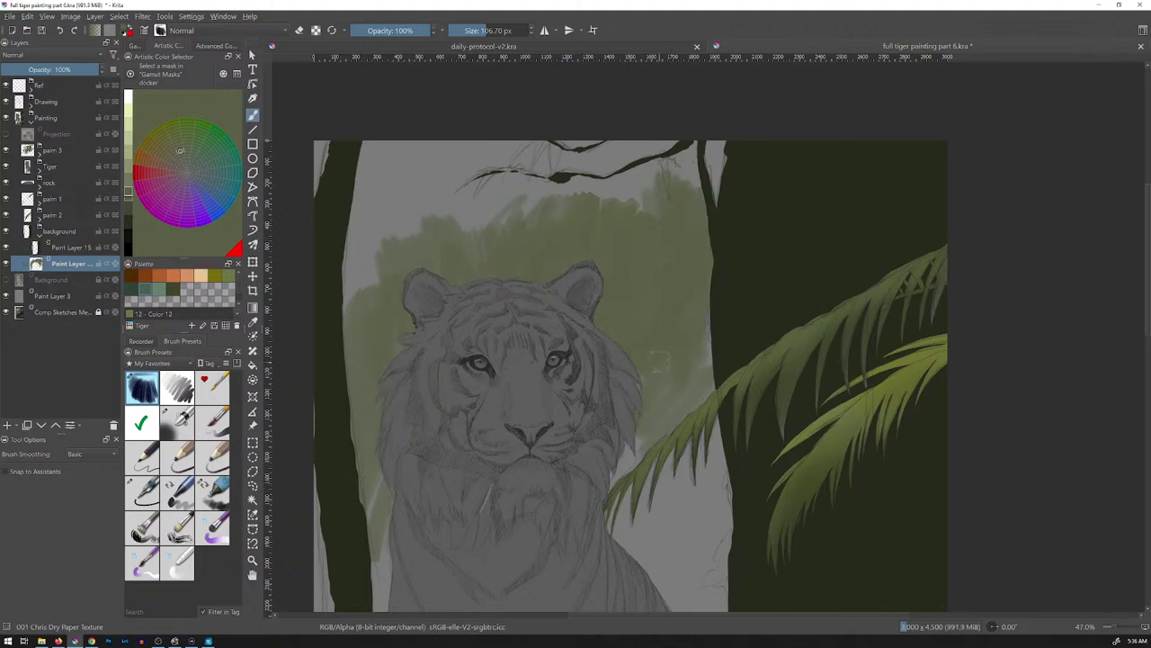
- Brush darker foliage with the dark green swatch, Color 10, over the background around the ear nearest the narrow tree trunk
click(216, 45)
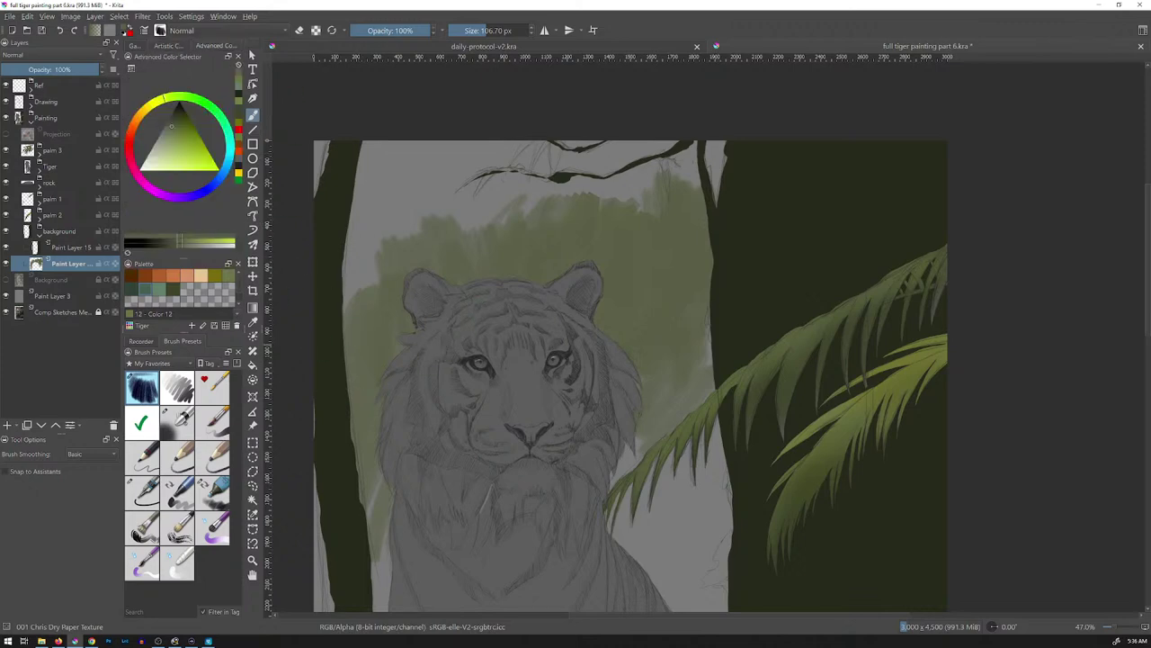
click(173, 288)
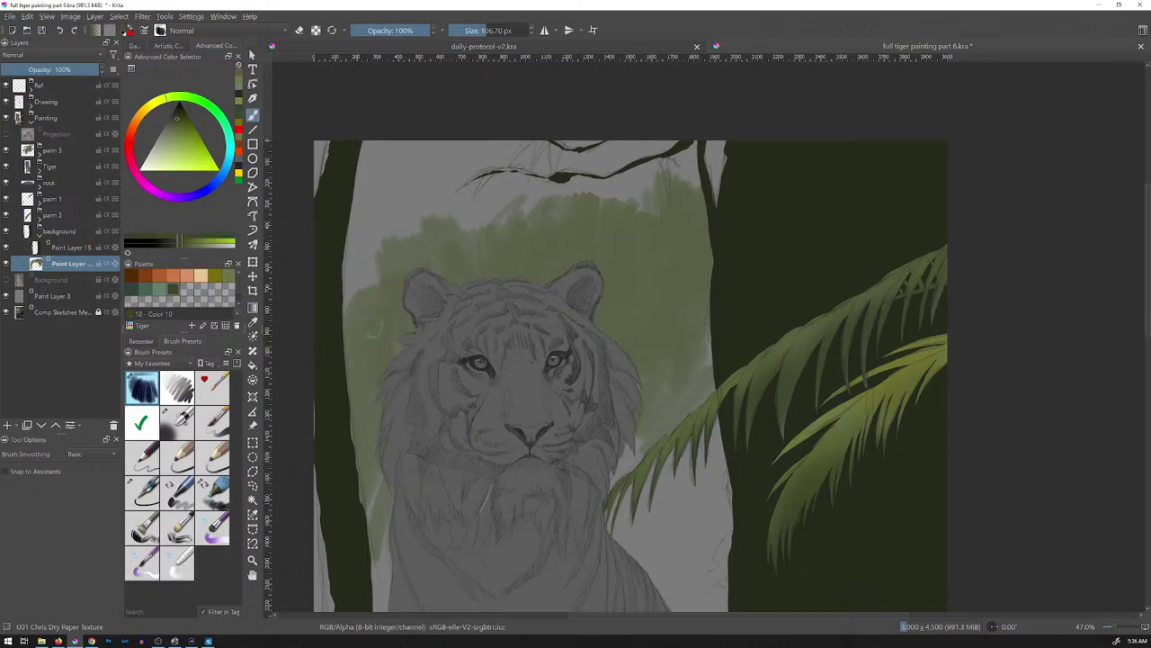
mouse_move(418, 317)
mouse_down()
mouse_move(376, 404)
mouse_move(367, 361)
mouse_up()
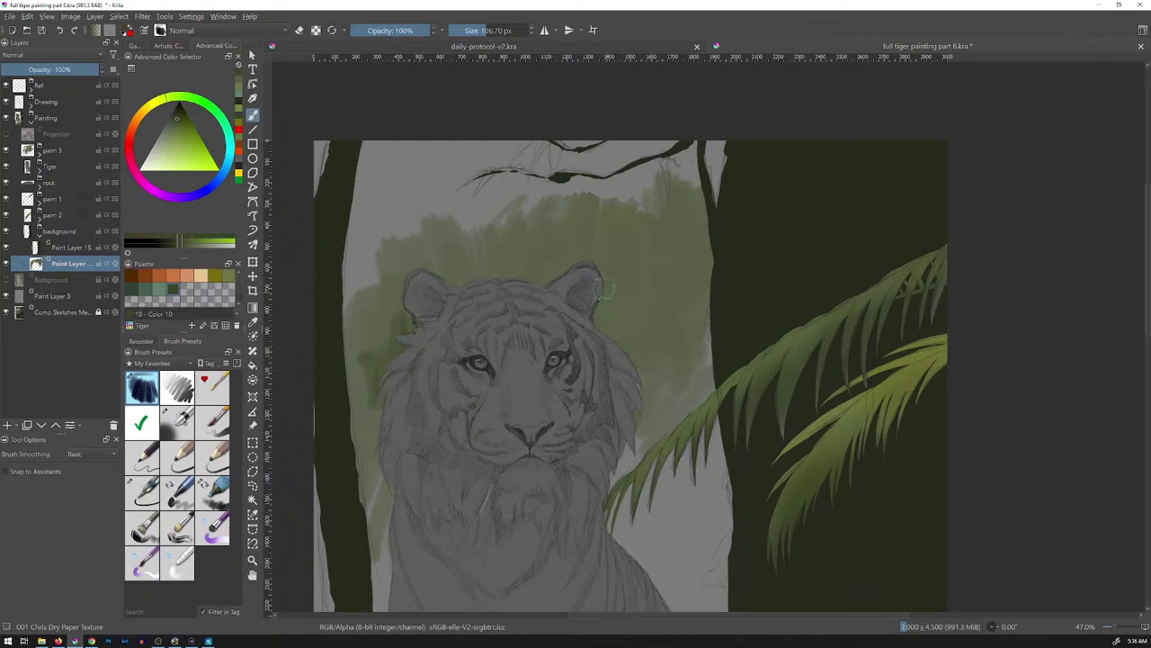
mouse_move(411, 284)
mouse_down()
mouse_move(363, 214)
mouse_move(424, 254)
mouse_move(408, 182)
mouse_move(439, 203)
mouse_up()
drag(338, 227, 342, 332)
mouse_move(527, 180)
mouse_down()
mouse_move(477, 242)
mouse_move(452, 236)
mouse_up()
mouse_move(522, 216)
mouse_down()
mouse_move(461, 268)
mouse_move(432, 268)
mouse_up()
drag(545, 253, 488, 270)
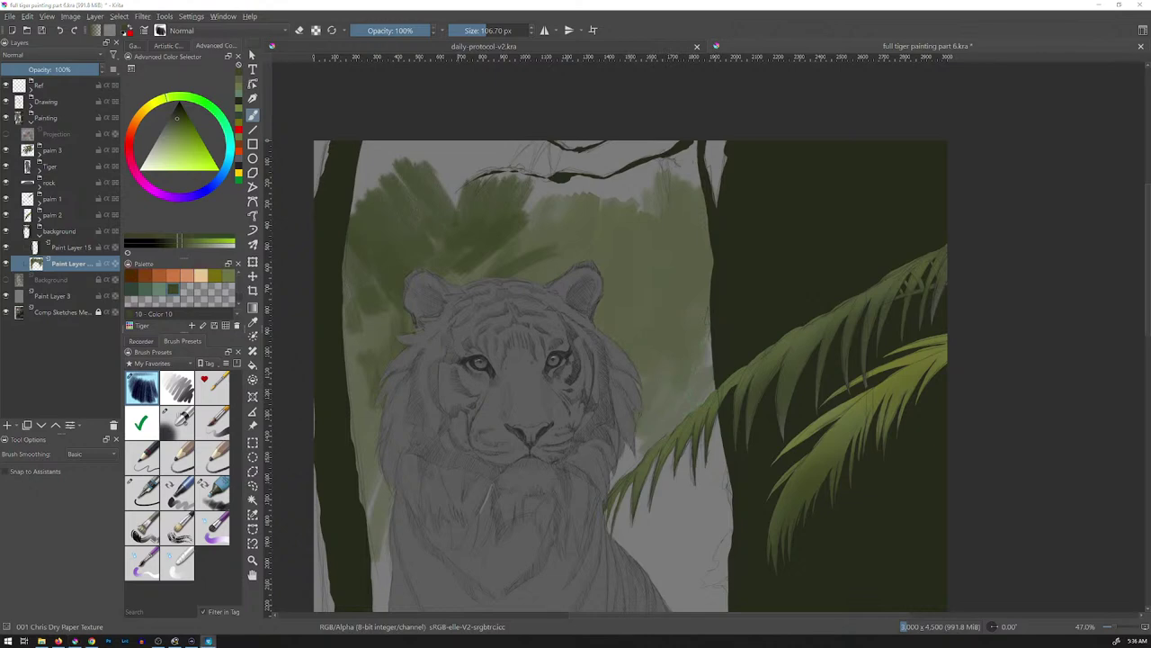
- Bring the Sumatra jungle trekking reference photo over the canvas, examine its background foliage and move it away again
drag(895, 0, 840, 123)
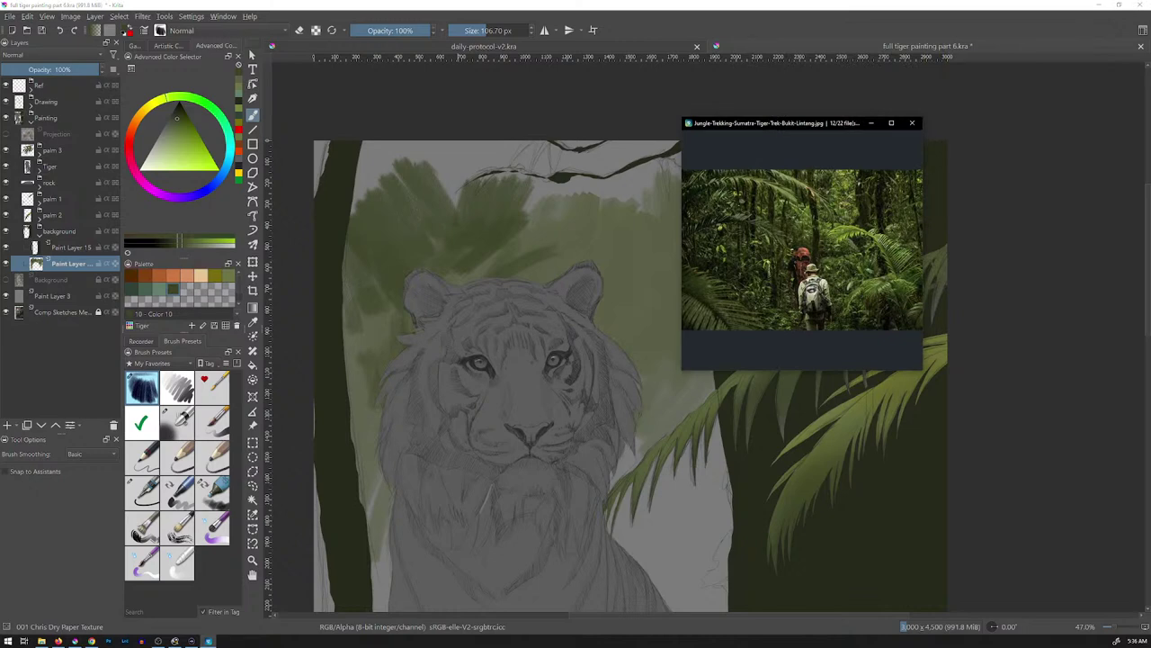
drag(840, 123, 899, 0)
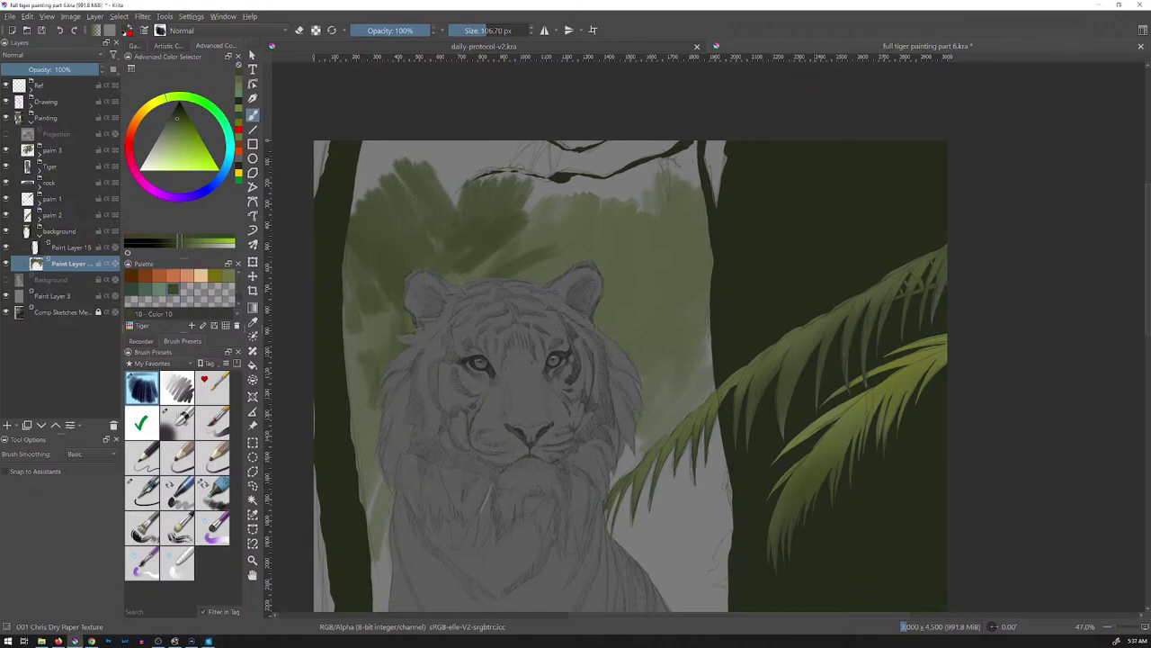
- On Paint Layer 11 in the Tiger group, load the tiger silhouette as a selection and fill it with the orange-brown swatch, Color 2
key(minus)
scroll(689, 340, down, 4)
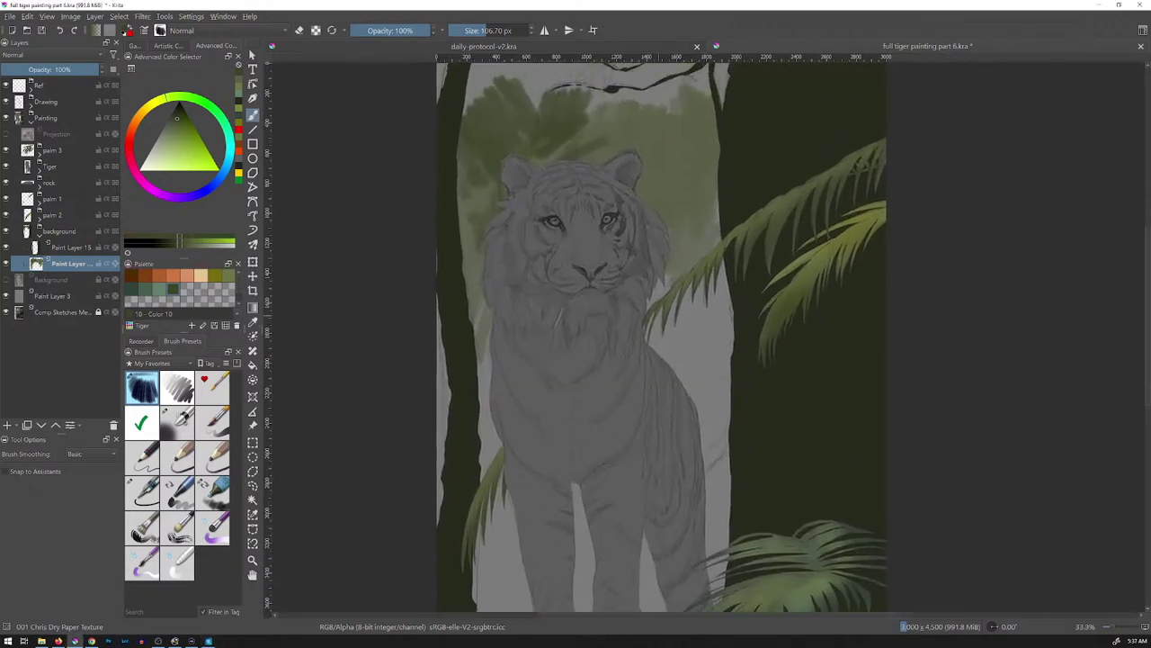
key(minus)
drag(441, 332, 381, 297)
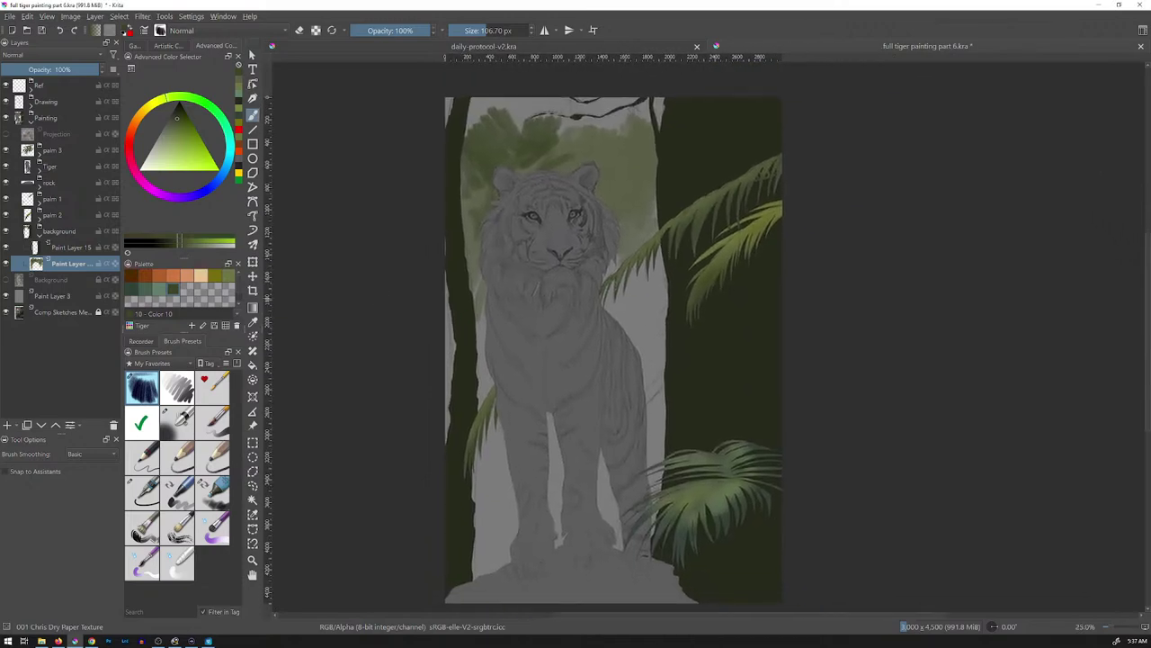
click(39, 170)
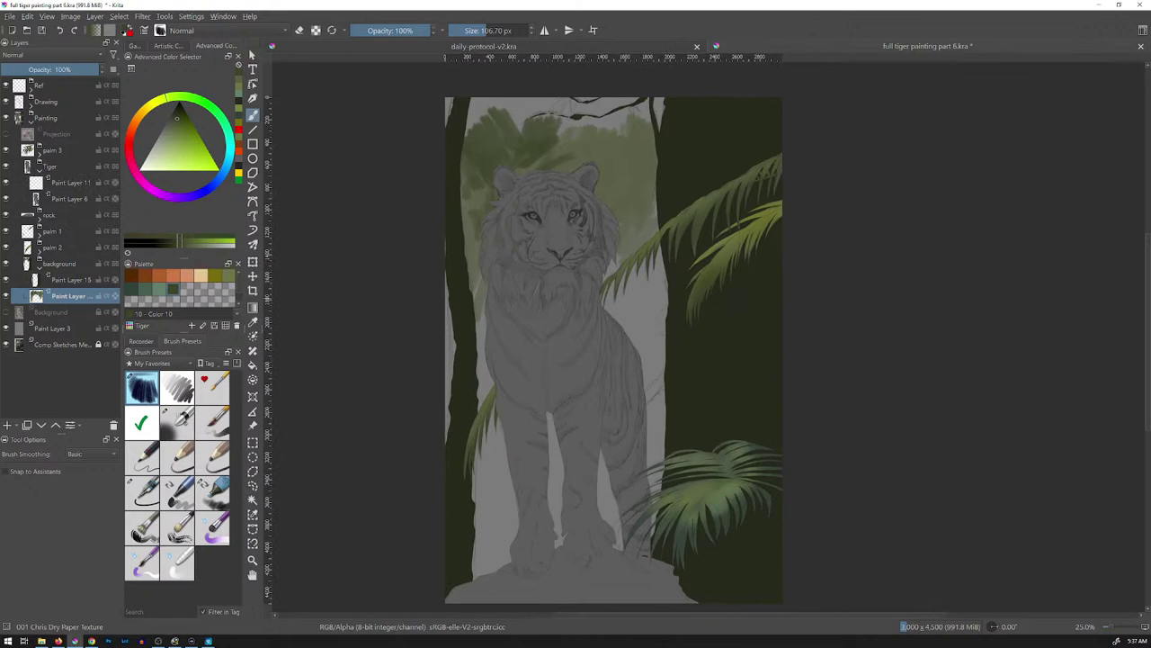
click(70, 182)
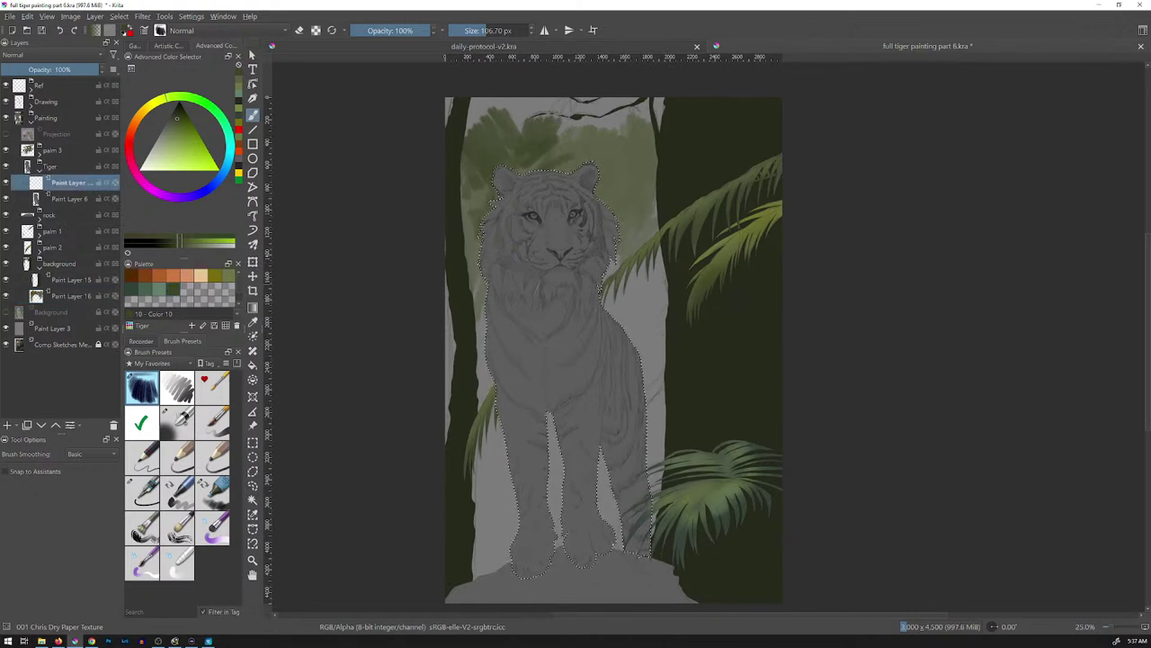
click(146, 275)
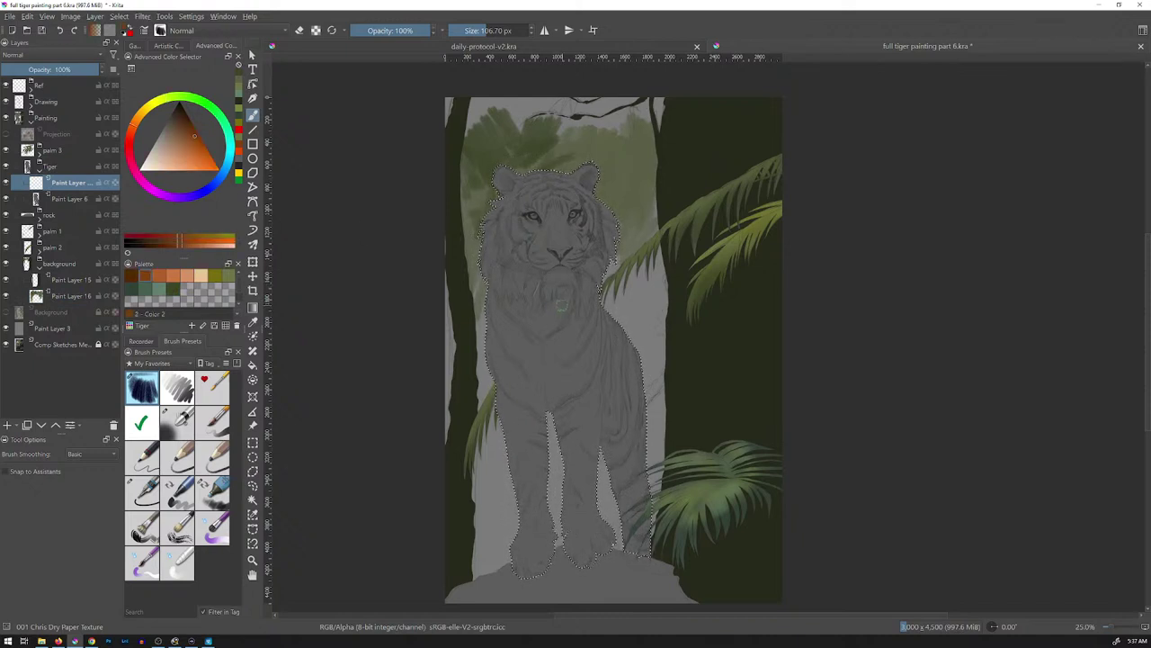
key(f)
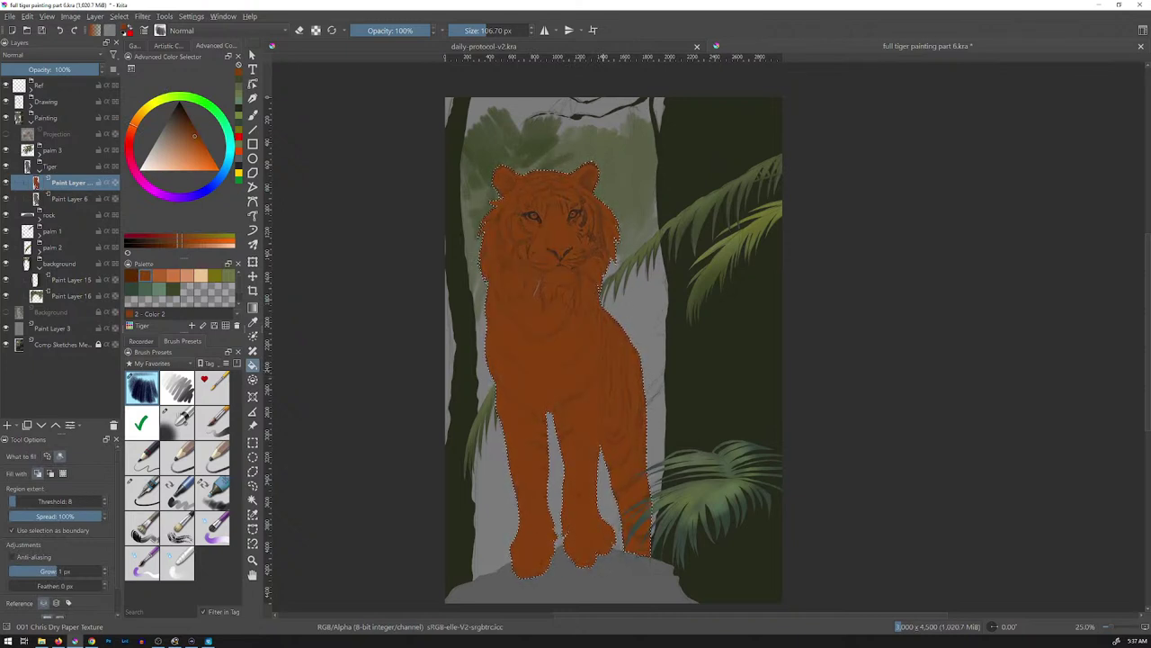
- Refill the tiger silhouette with a duller, darker brown from the color triangle and clear the selection
click(176, 133)
click(580, 292)
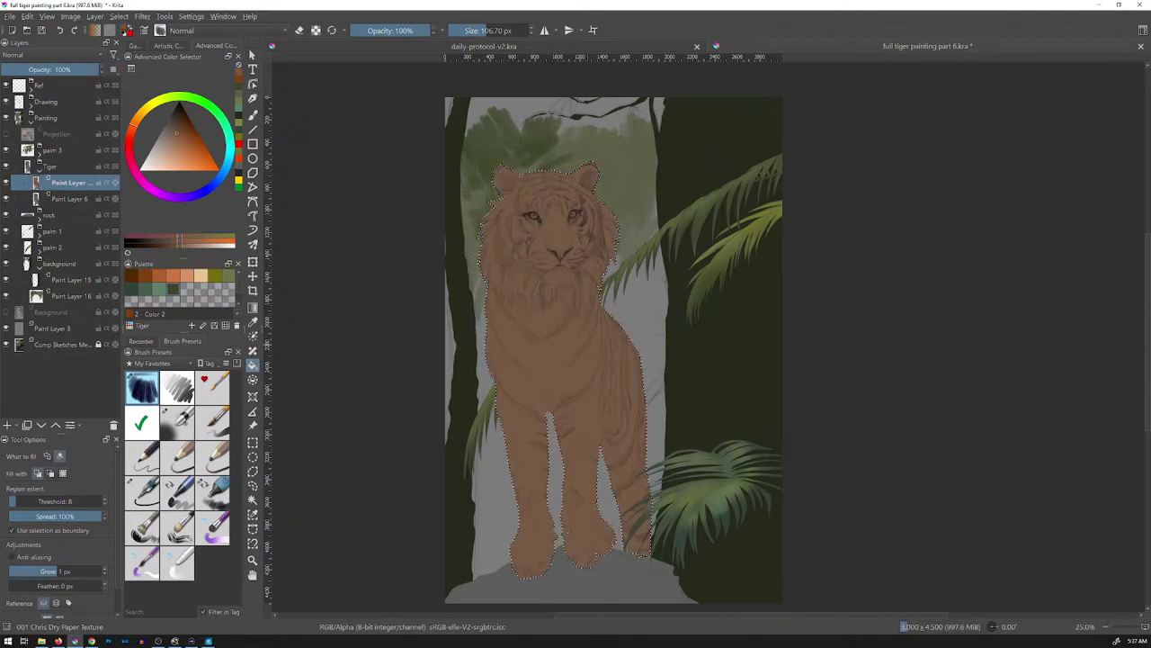
key(BackSpace)
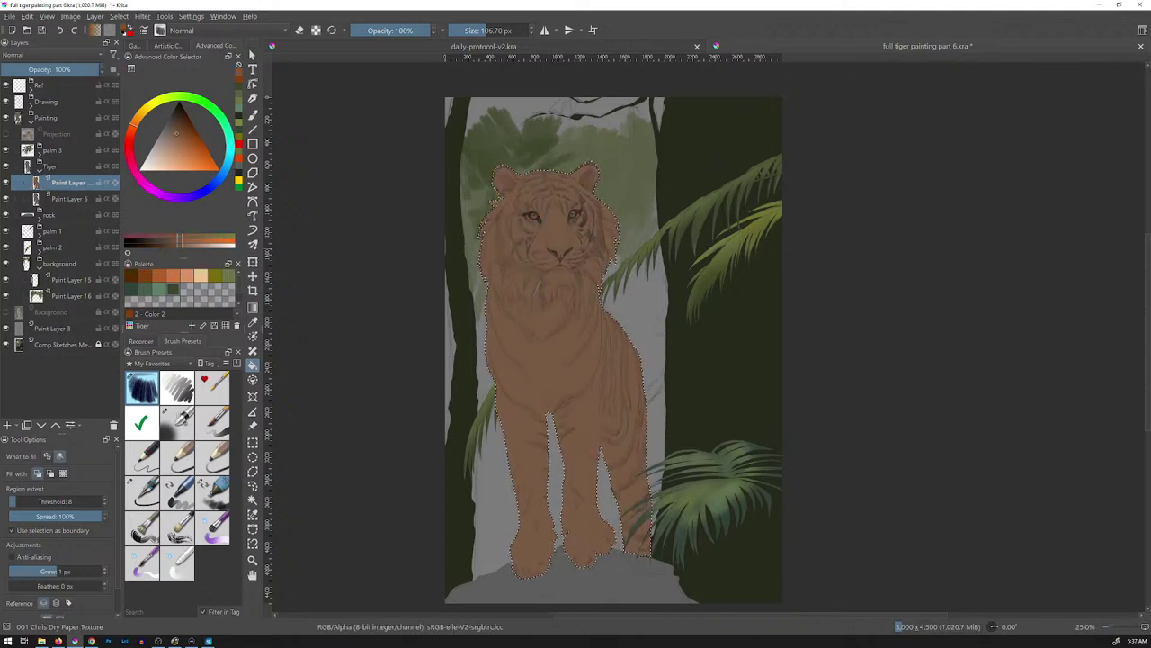
key(ctrl+z)
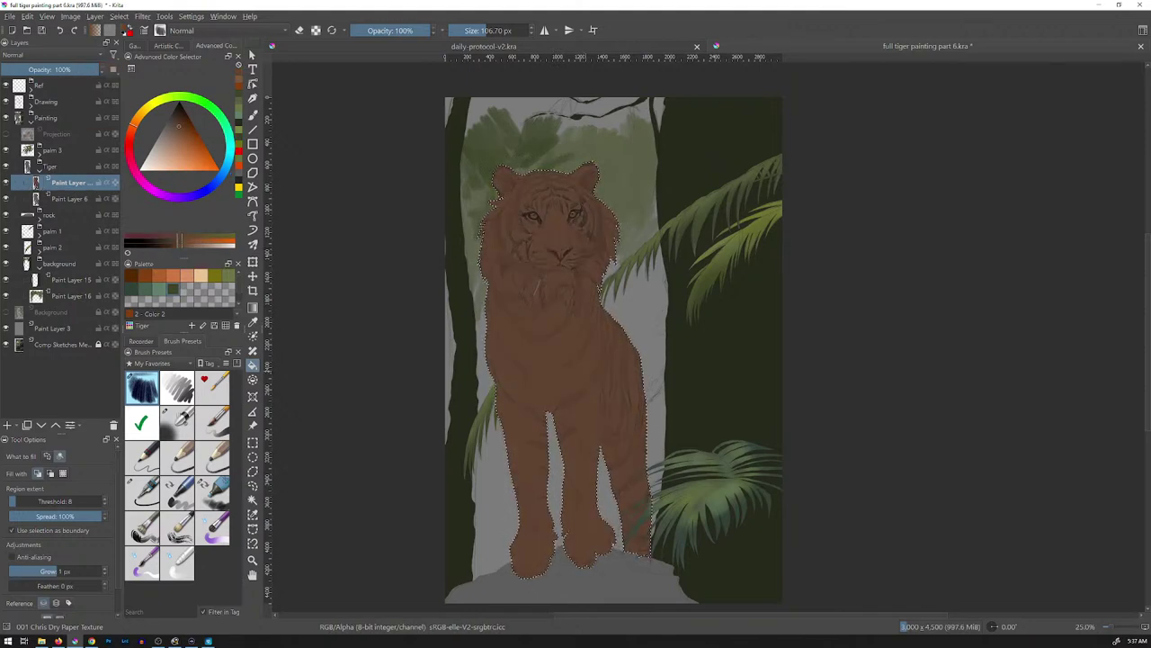
key(shift+BackSpace)
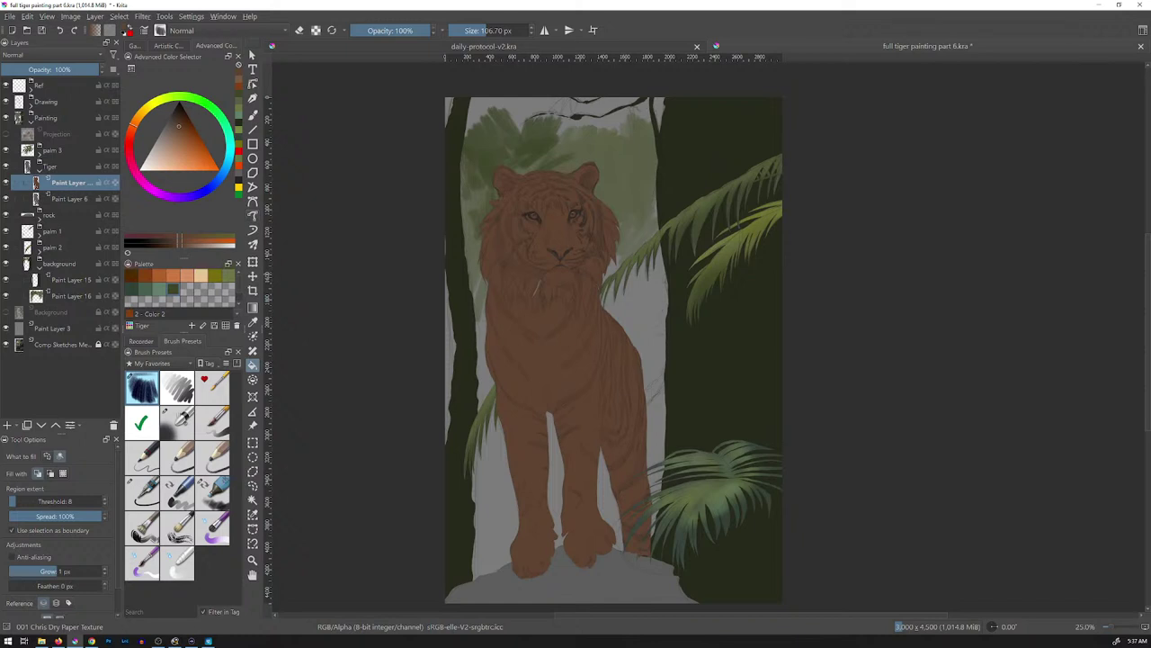
- Paint a short white stroke with the Marker Chisel Smooth brush on Paint Layer 16, above the tiger's ear near the large trunk
click(178, 493)
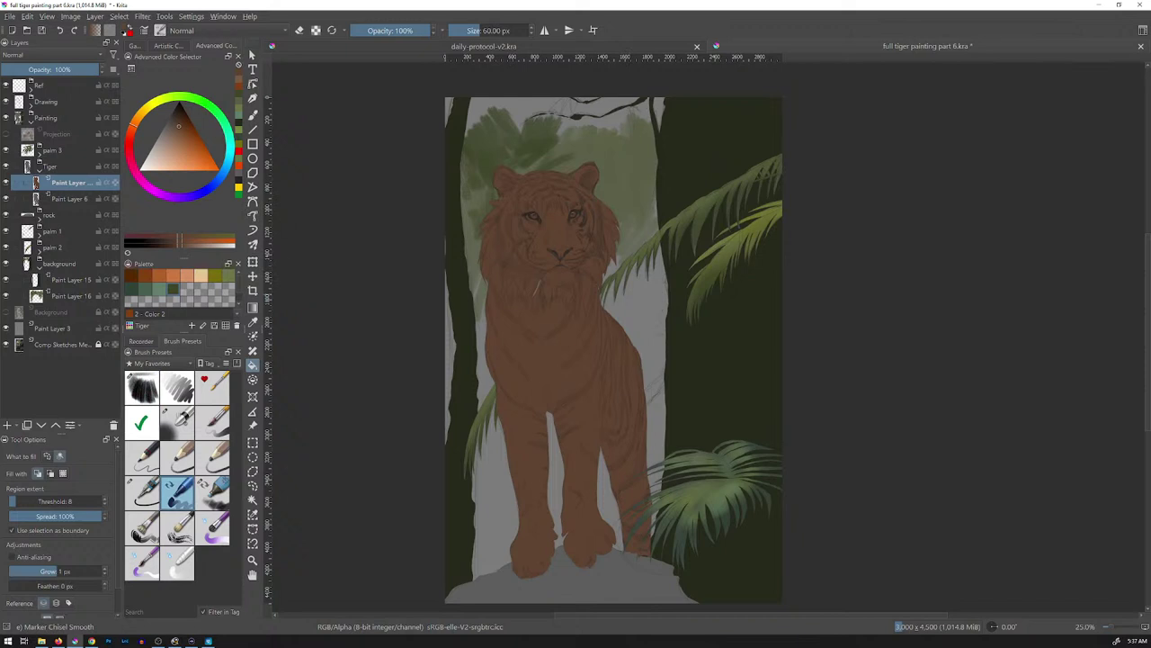
key(b)
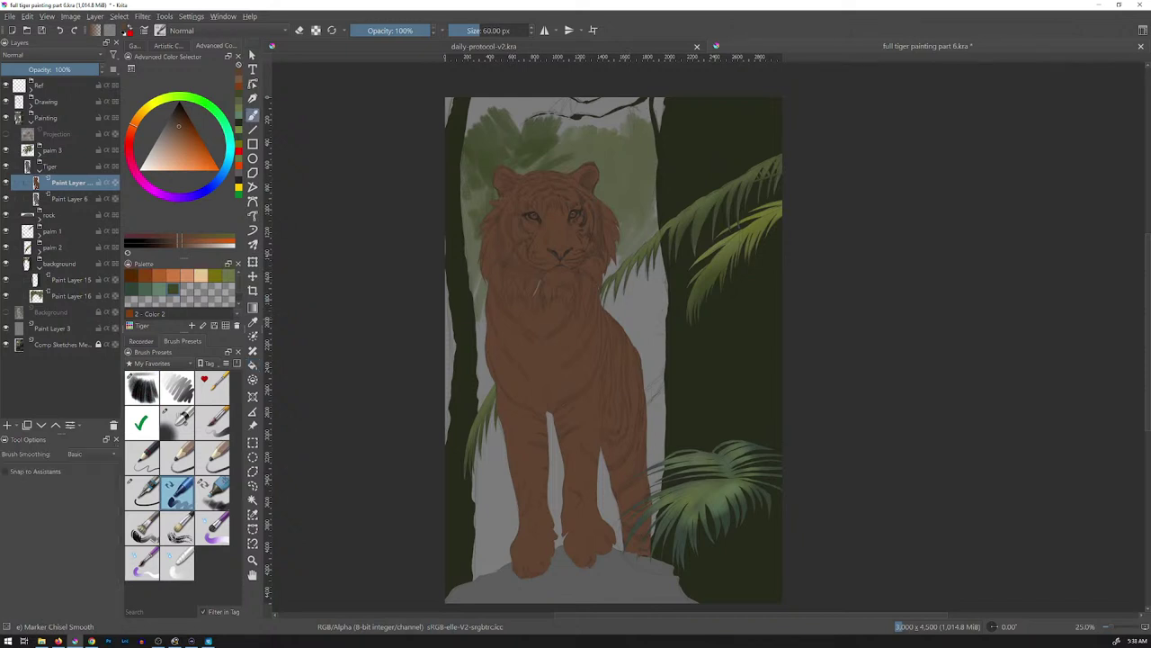
click(71, 296)
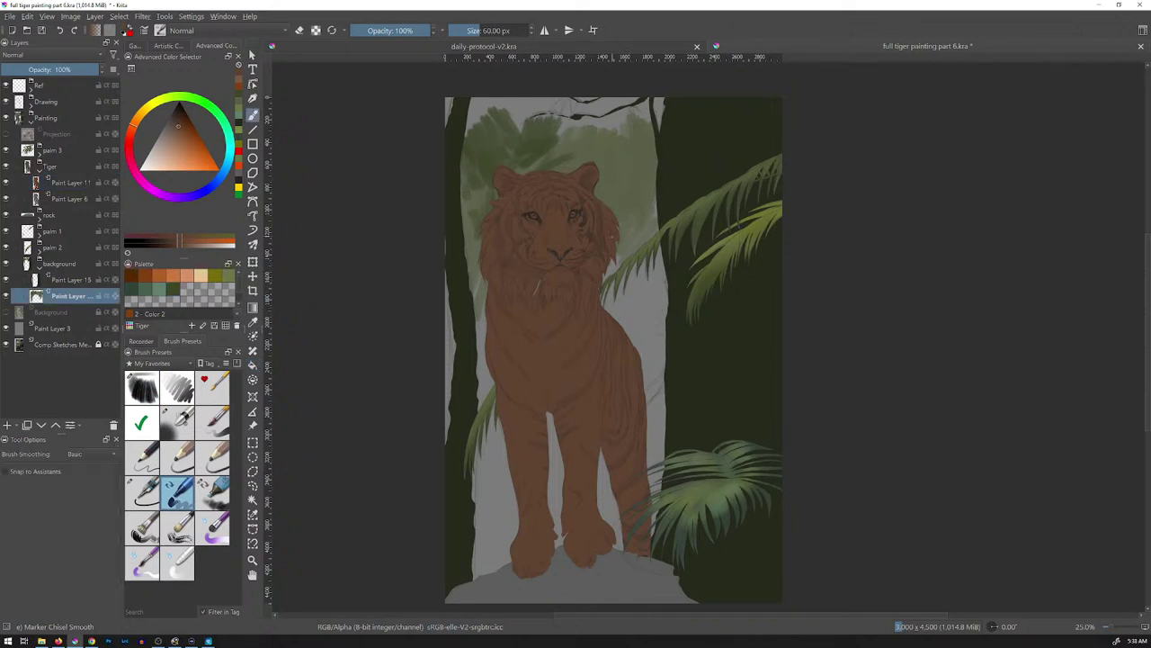
key(1)
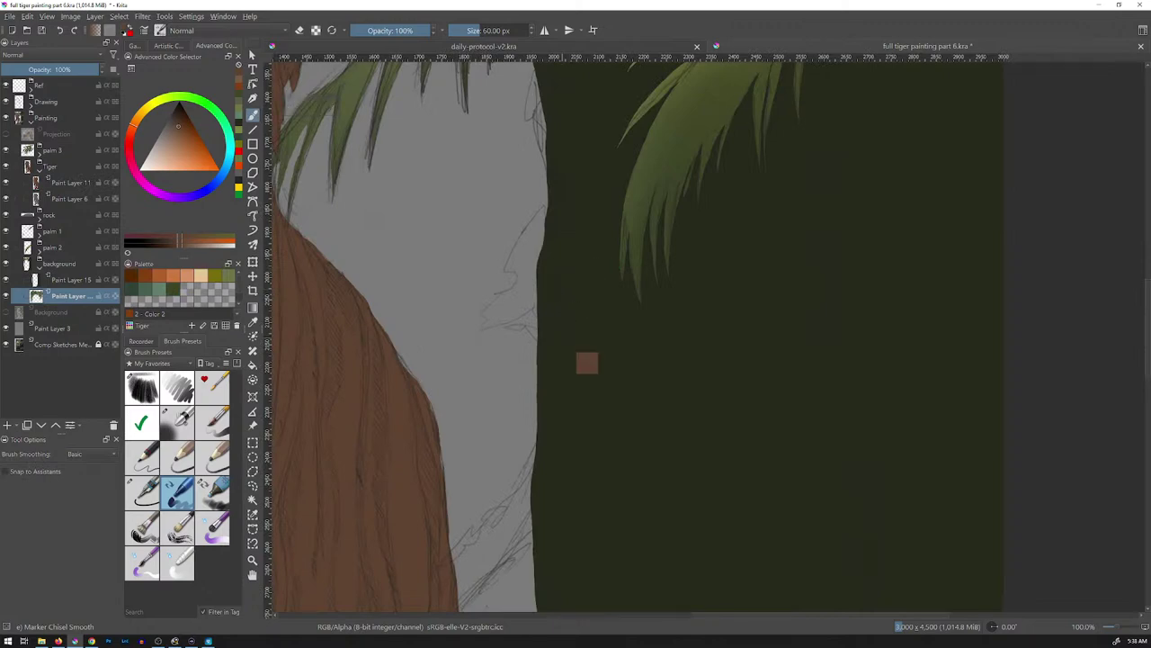
key(ctrl+minus)
key(ctrl+minus)
key(ctrl+minus)
drag(684, 362, 738, 518)
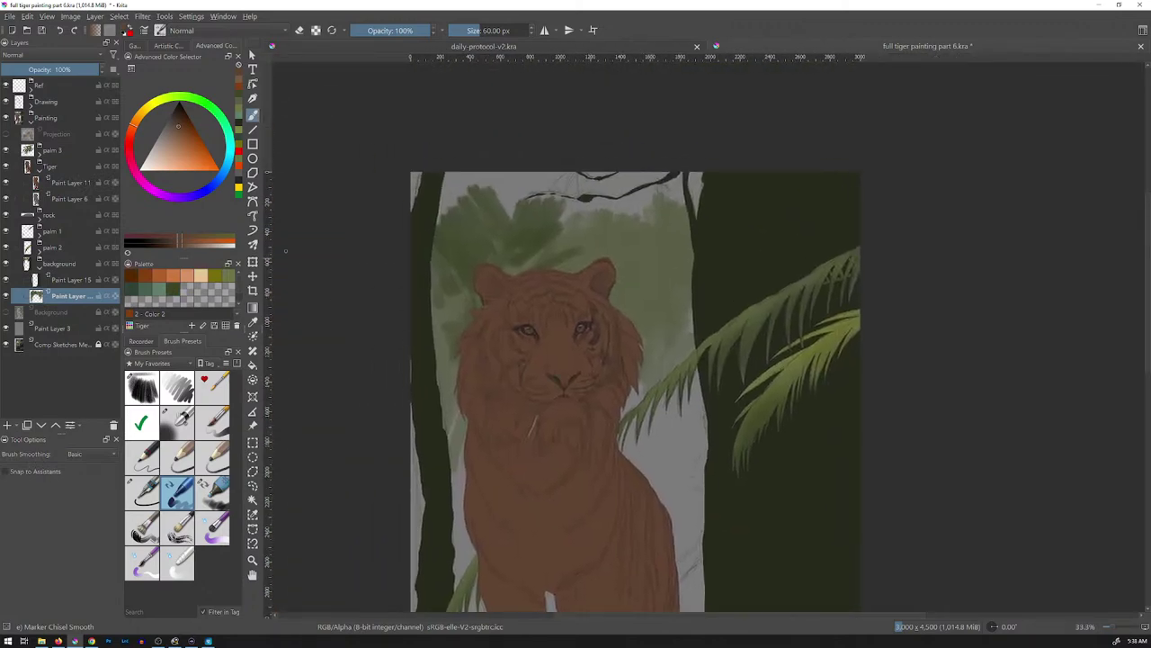
drag(168, 152, 144, 168)
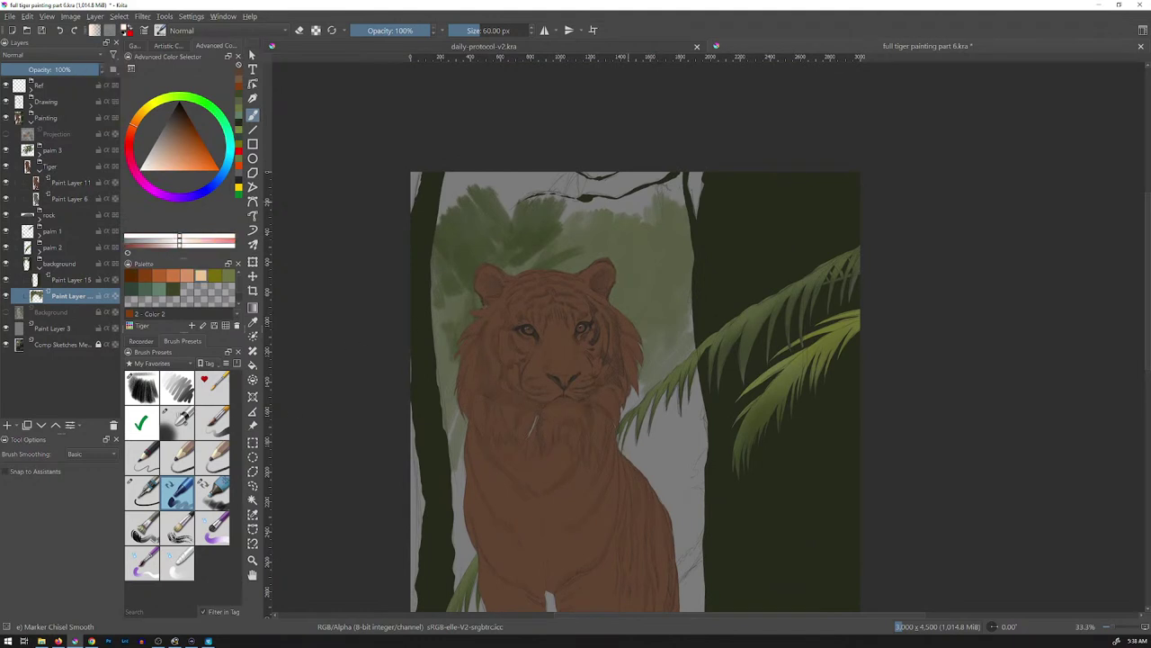
drag(631, 224, 640, 258)
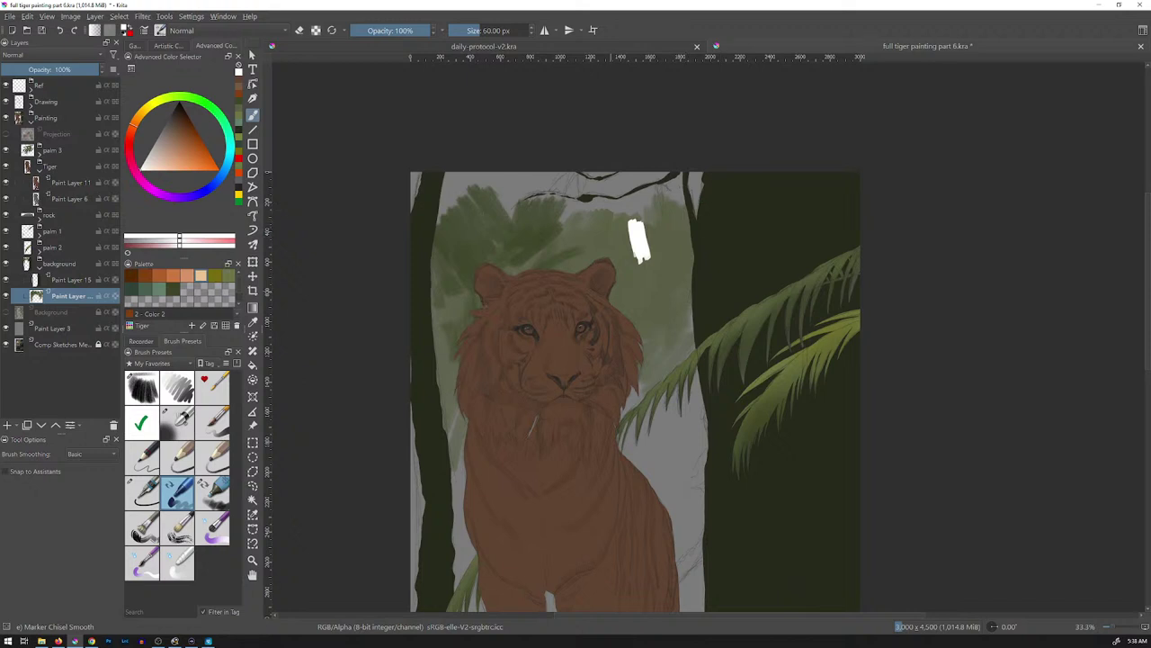
- Paint a short pure black test stroke beside the large trunk and undo both the black and white test strokes
key(d)
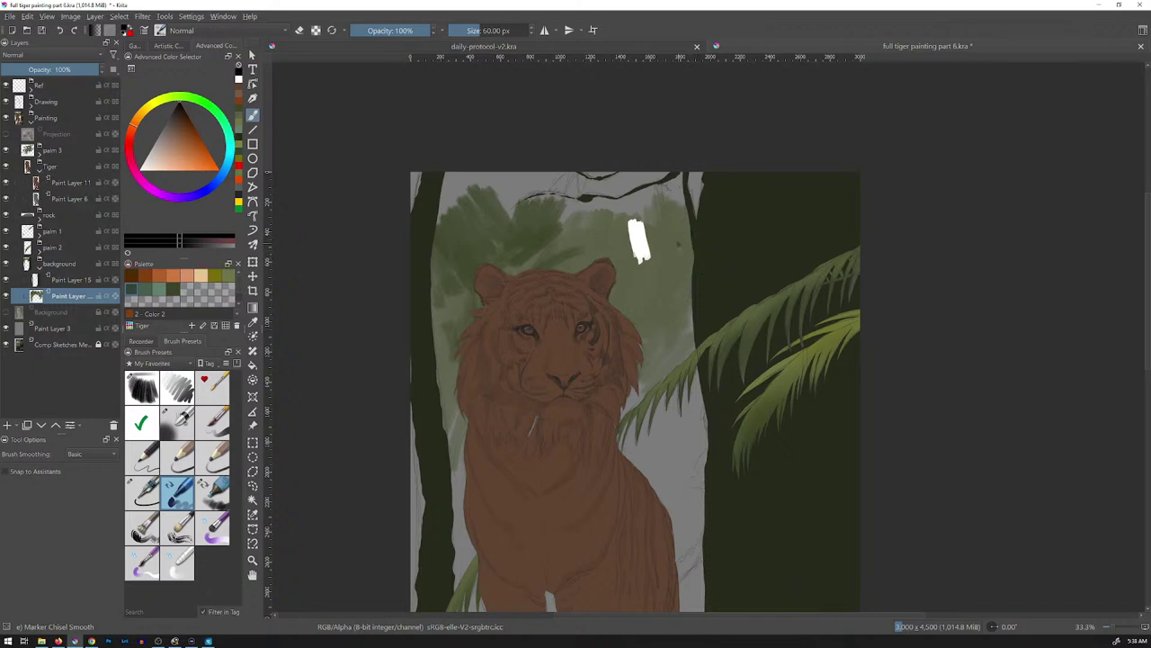
drag(681, 232, 687, 283)
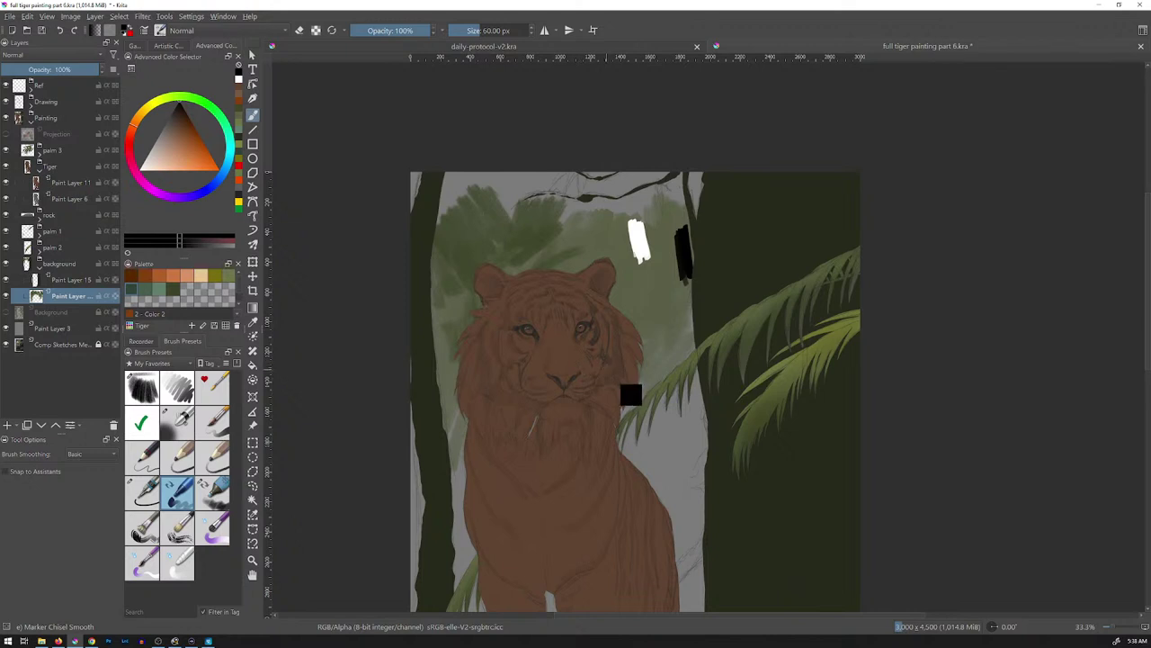
key(ctrl+z)
key(ctrl+z)
key(ctrl+z)
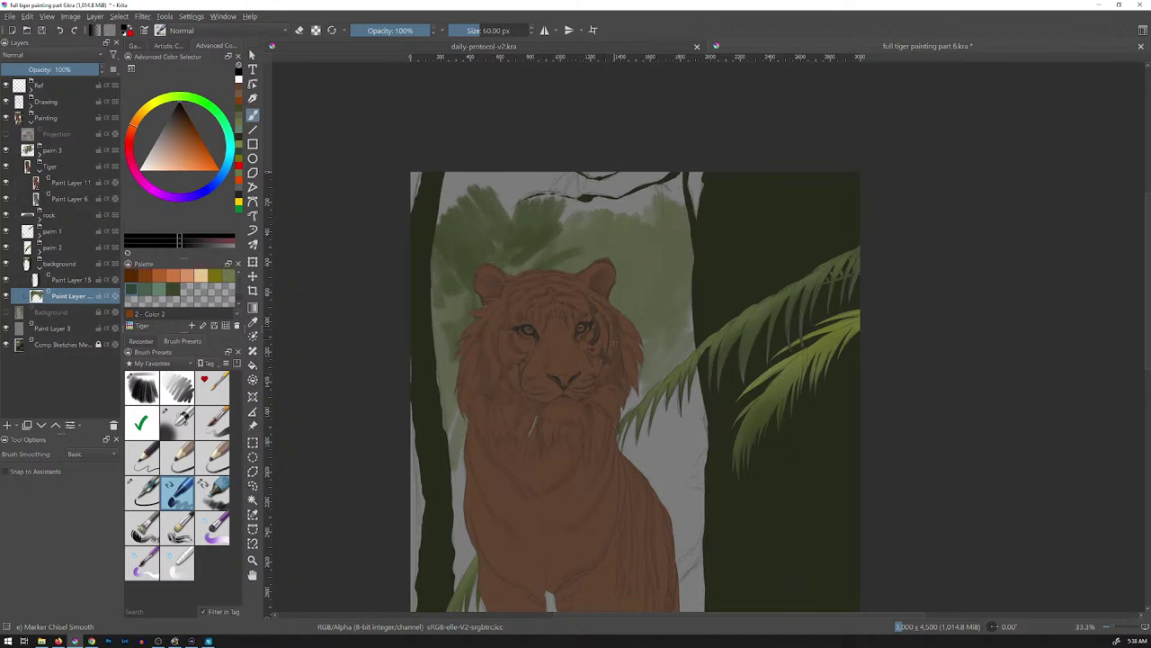
- Pick a saturated dark orange, paint a short test stroke beside the tiger's head and undo it
click(201, 139)
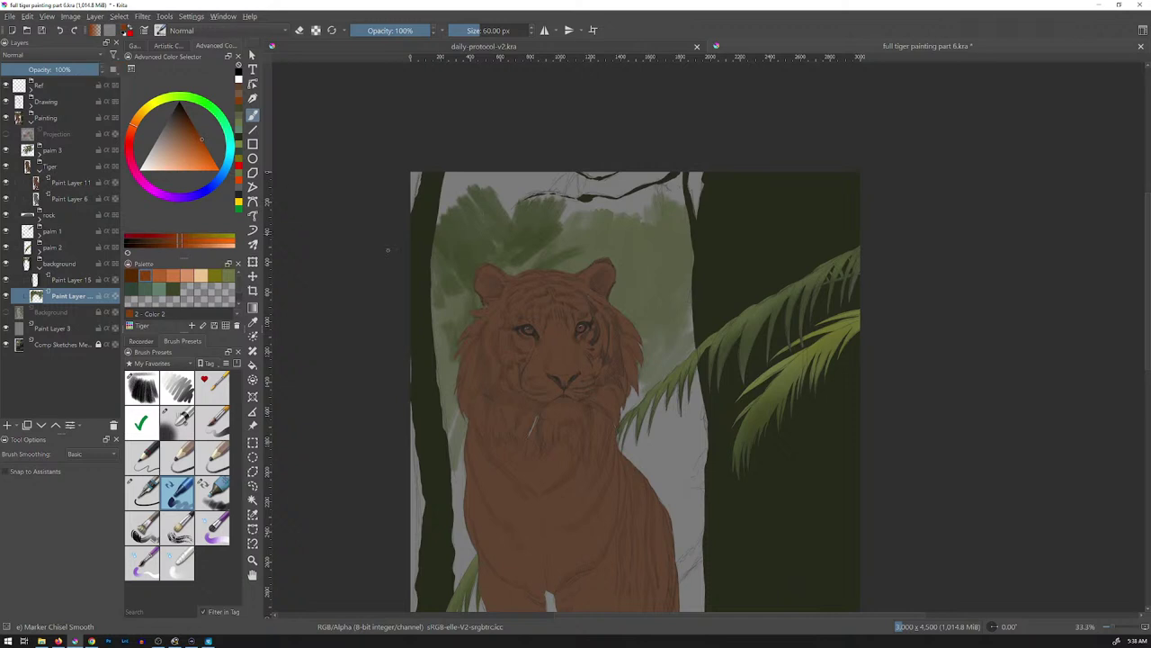
drag(628, 288, 650, 310)
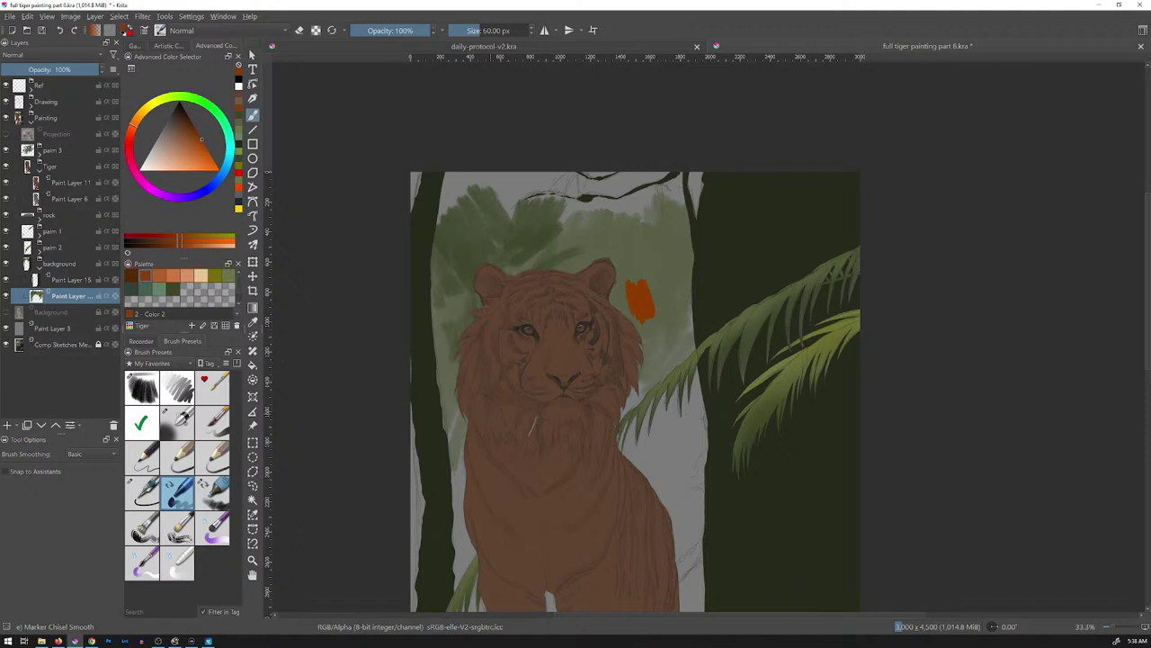
key(ctrl+z)
click(515, 438)
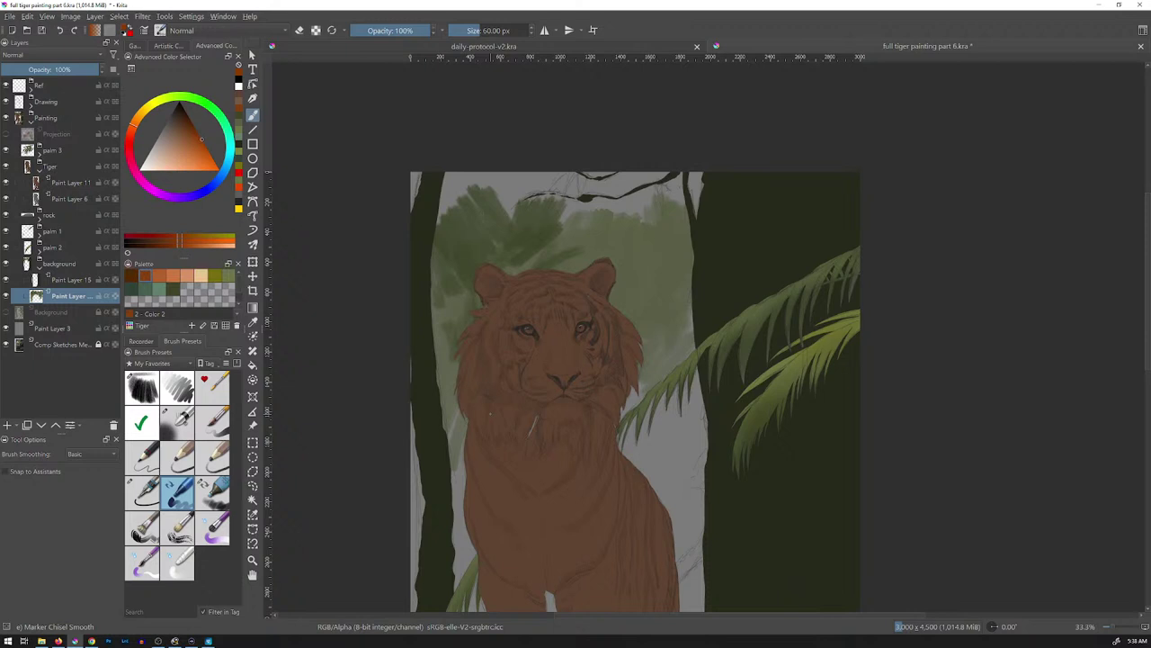
- Show the Artistic Color Selector and compare its color wheel at pure white, pure black, near-black and light gray values
click(168, 46)
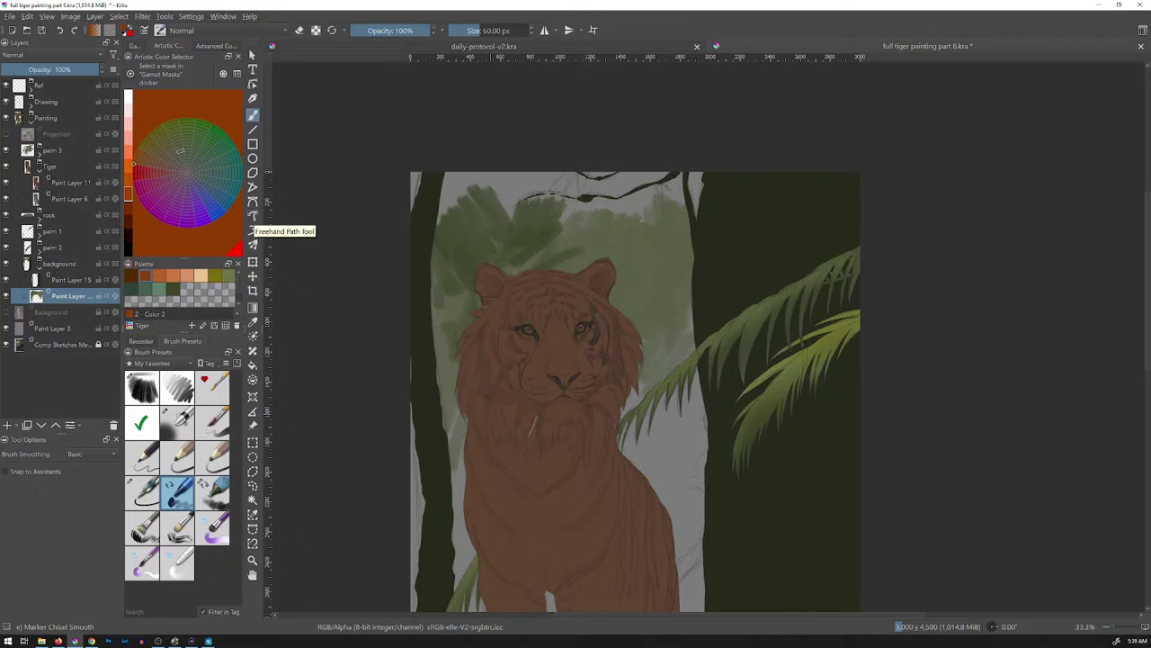
key(x)
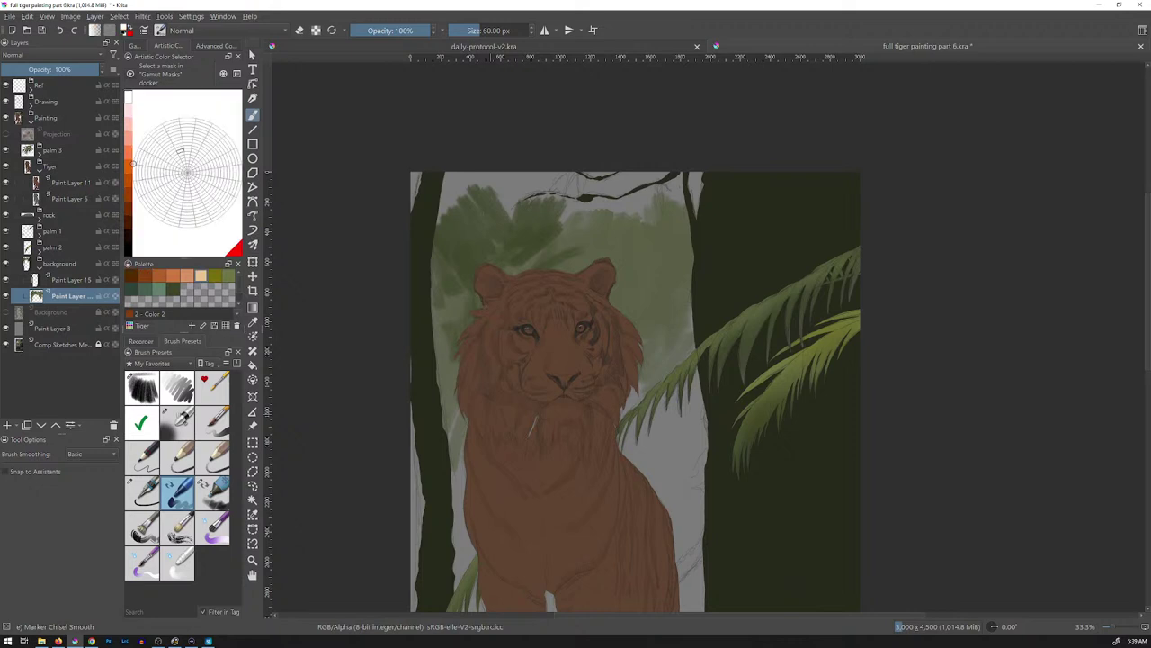
key(d)
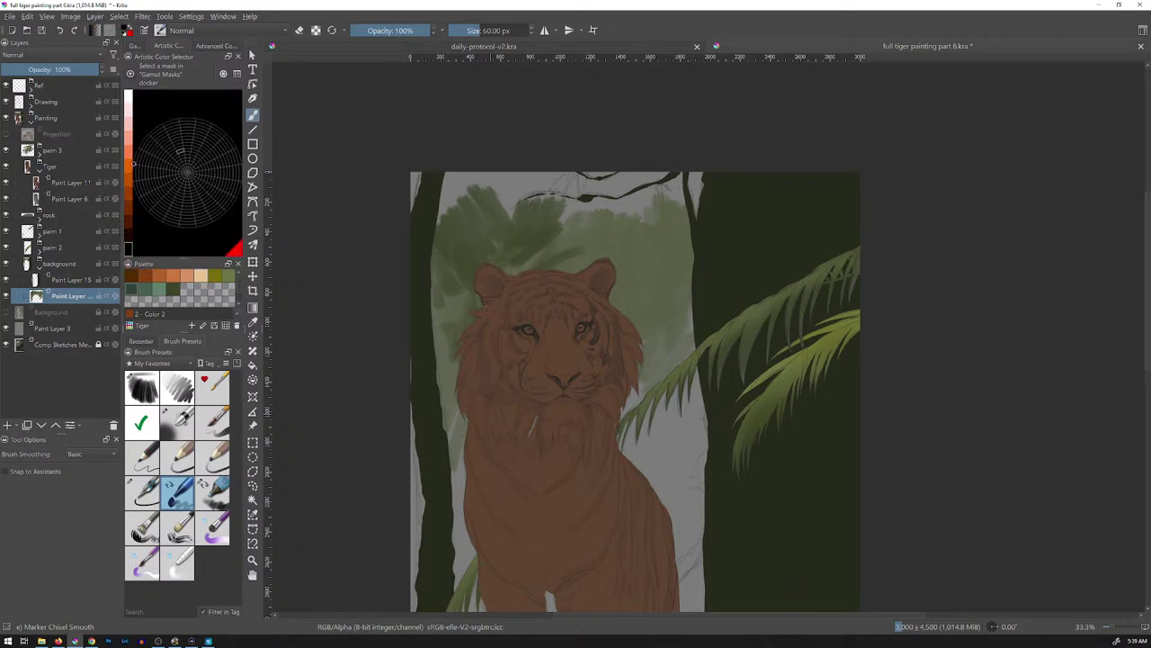
key(k)
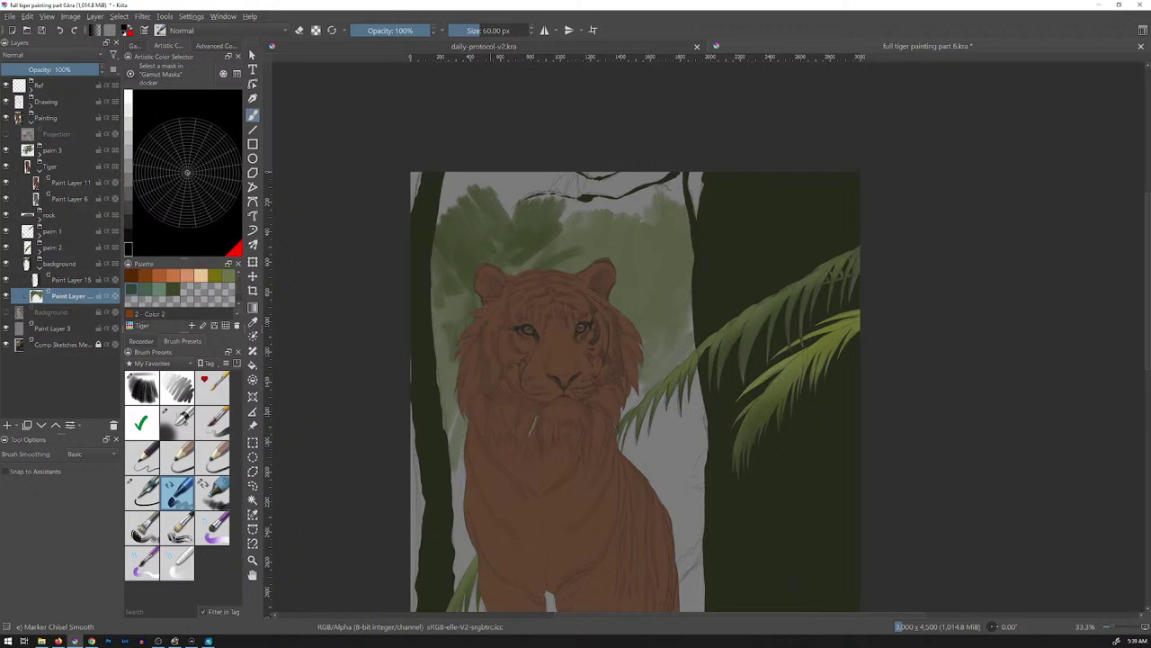
key(l)
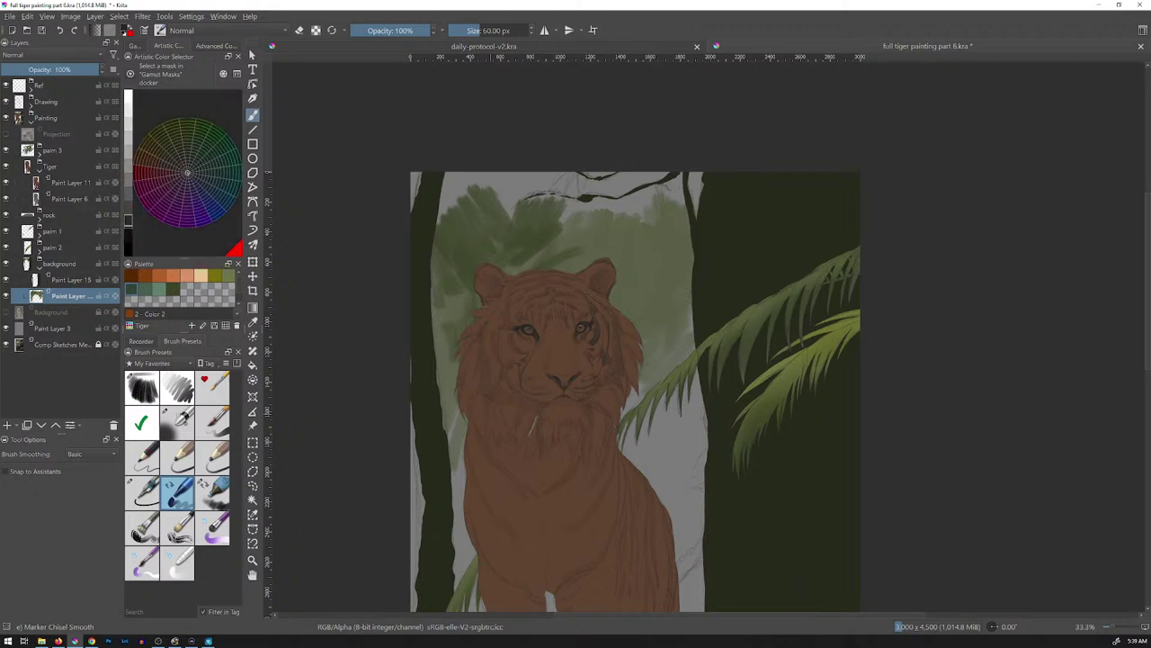
key(l)
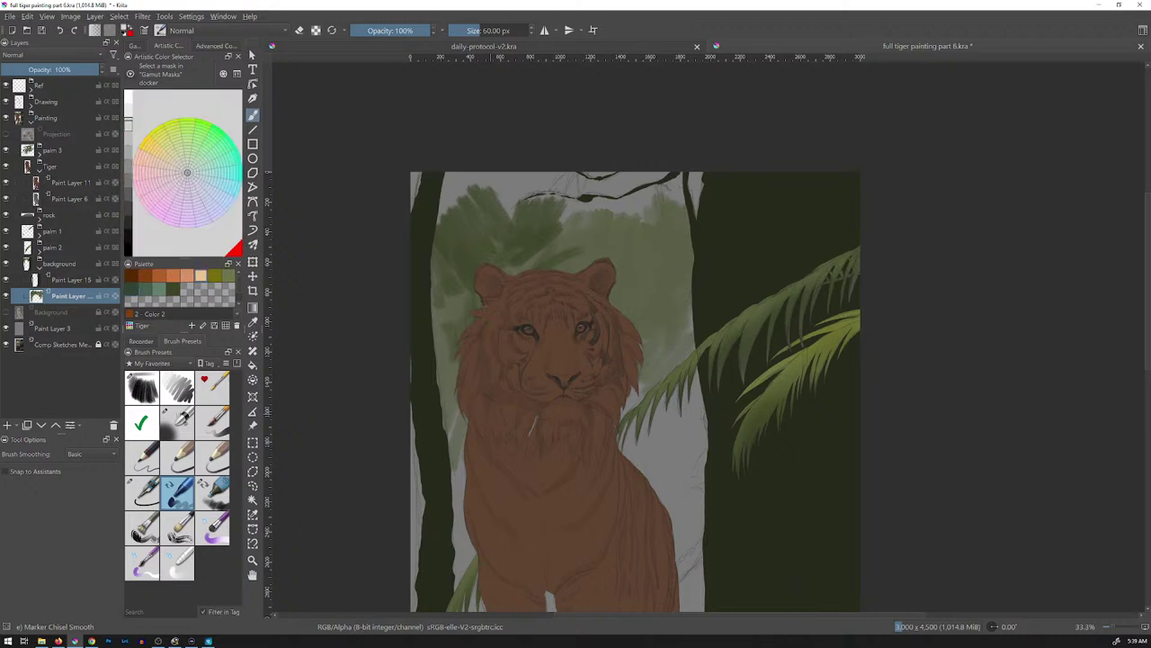
key(k)
key(k)
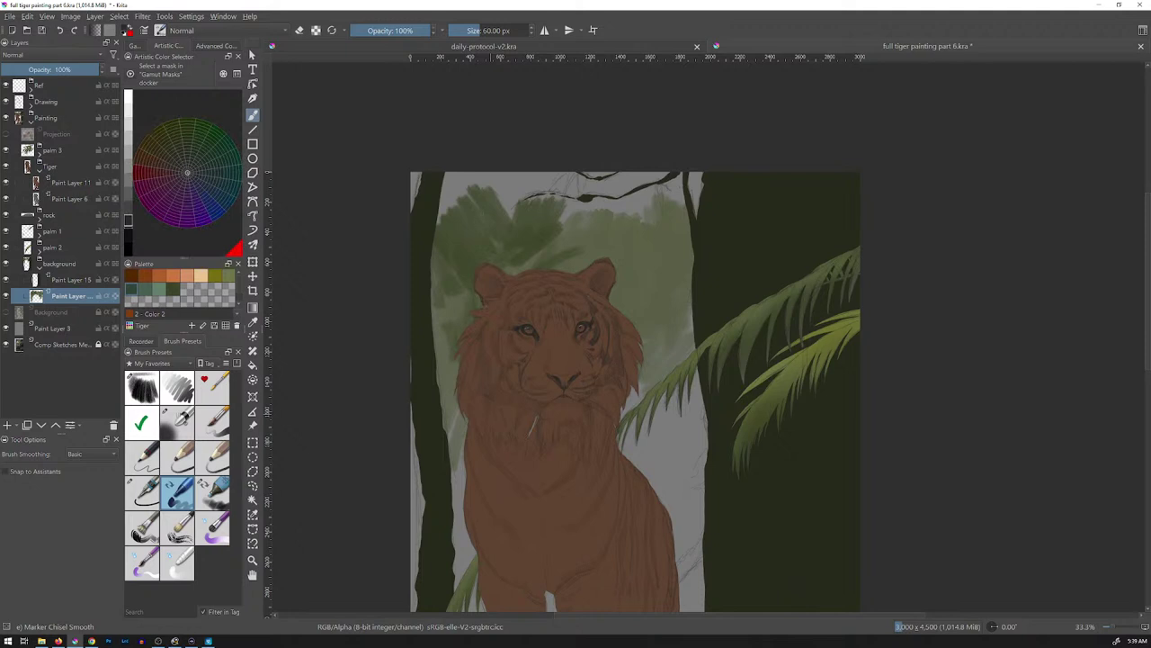
key(l)
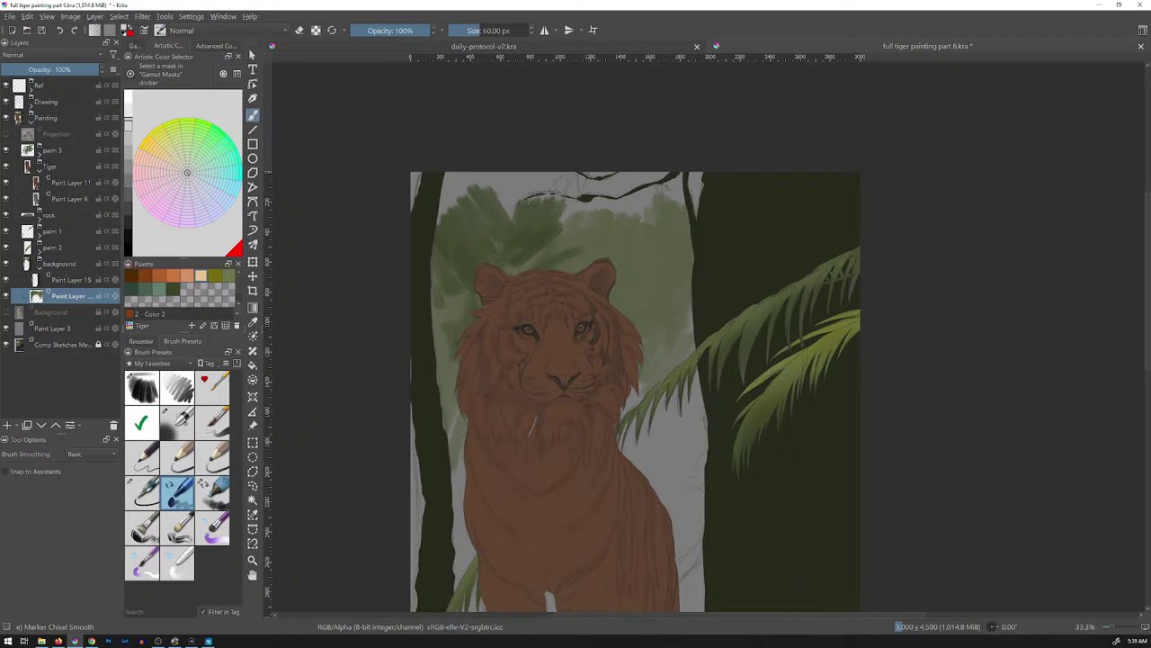
key(k)
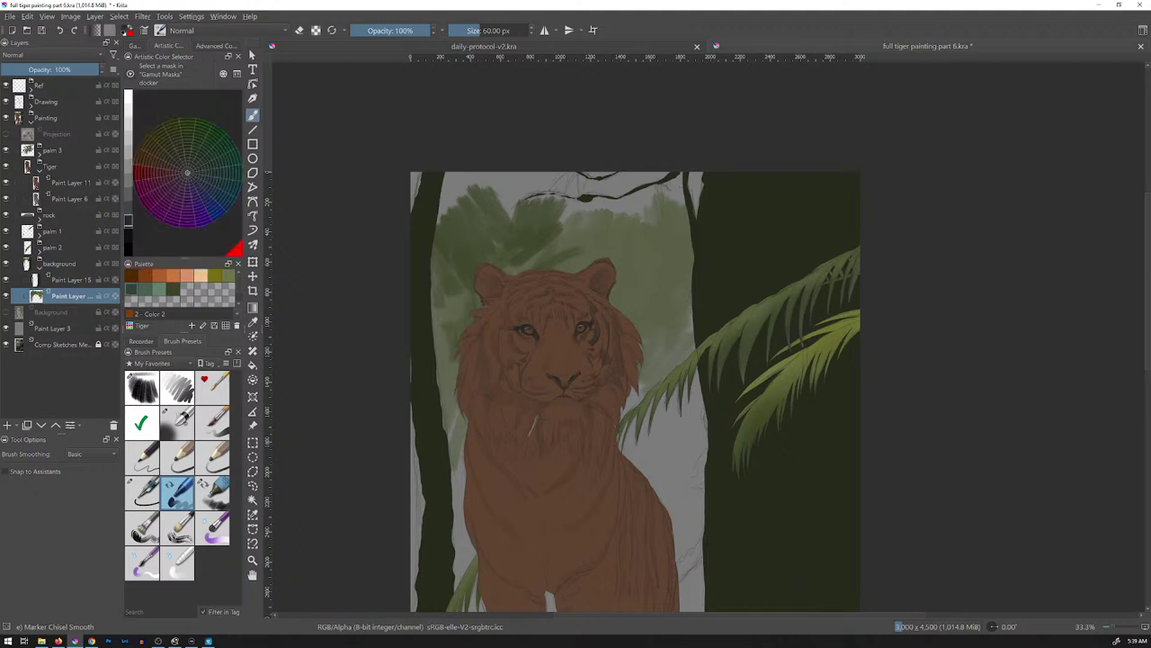
- Try a dark red and a saturated orange-brown on the color wheel, and settle on a muted orange-brown
click(158, 171)
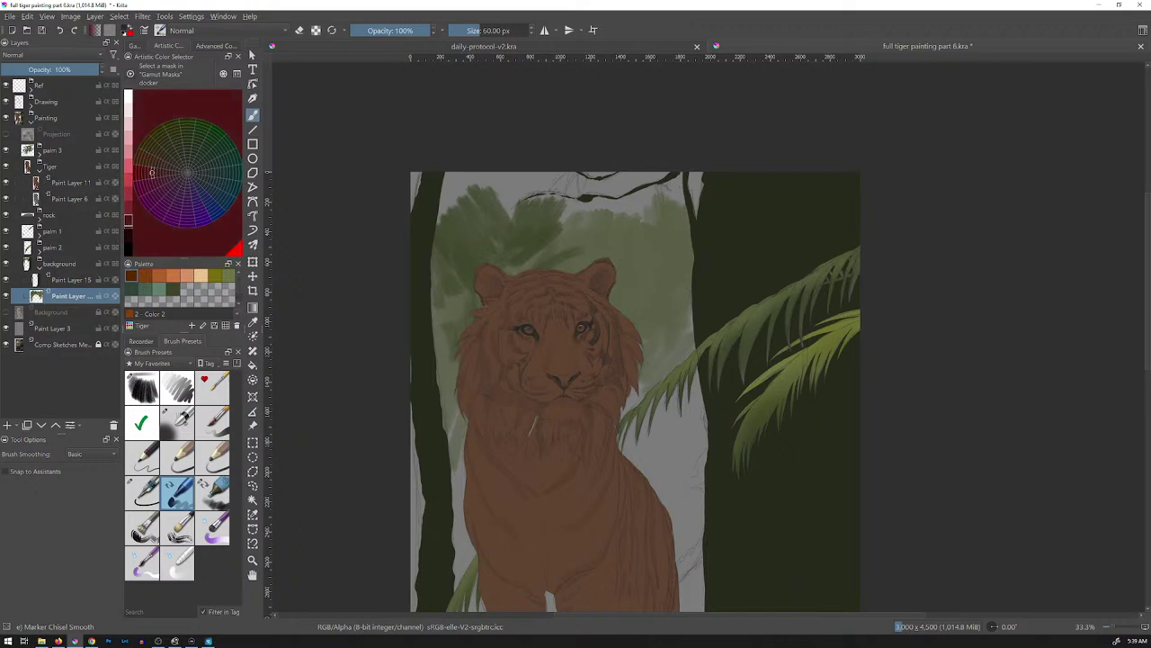
click(137, 163)
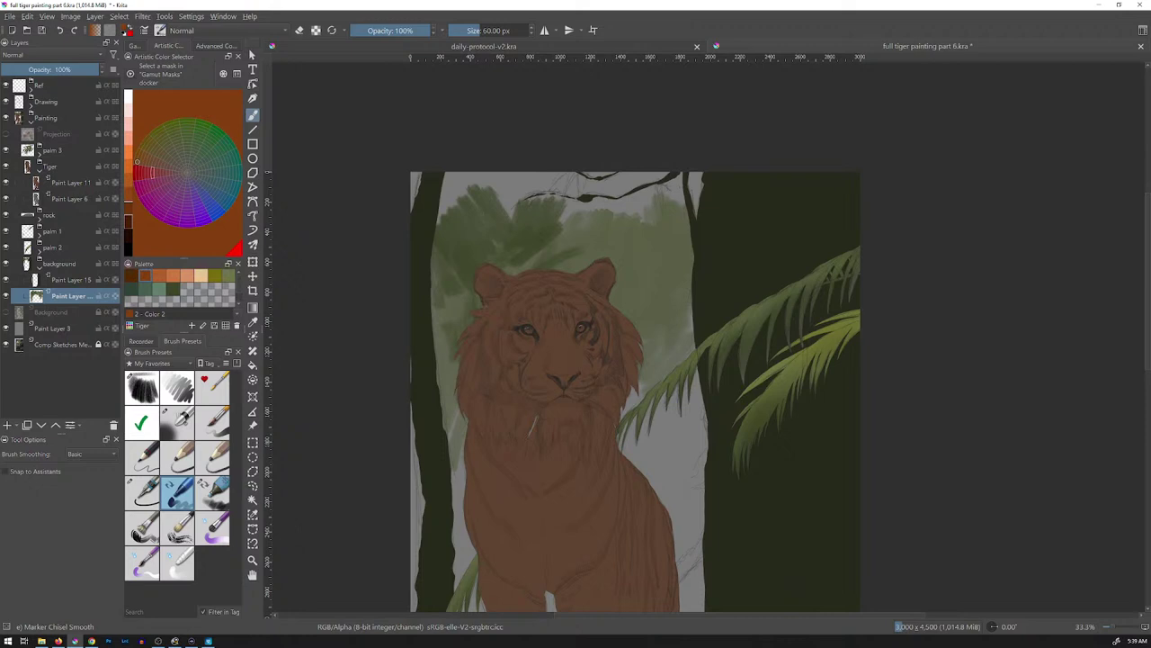
click(154, 161)
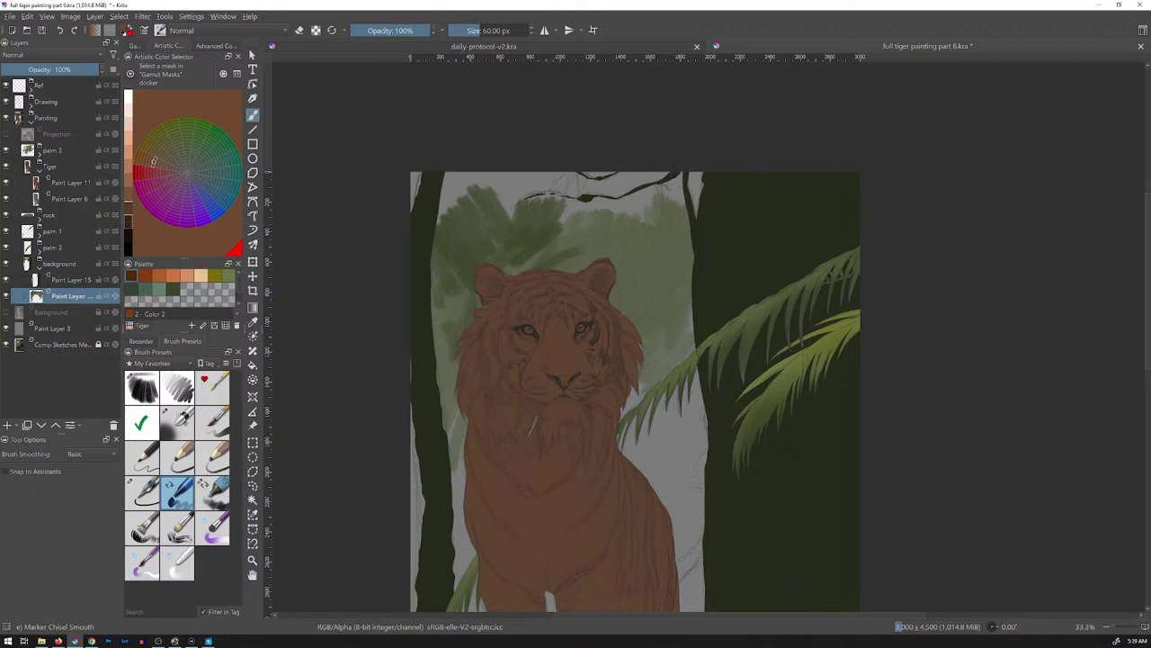
- Compare lighter and darker values of the muted brown, choose the darker brown and refill the tiger silhouette on Paint Layer 11
click(128, 206)
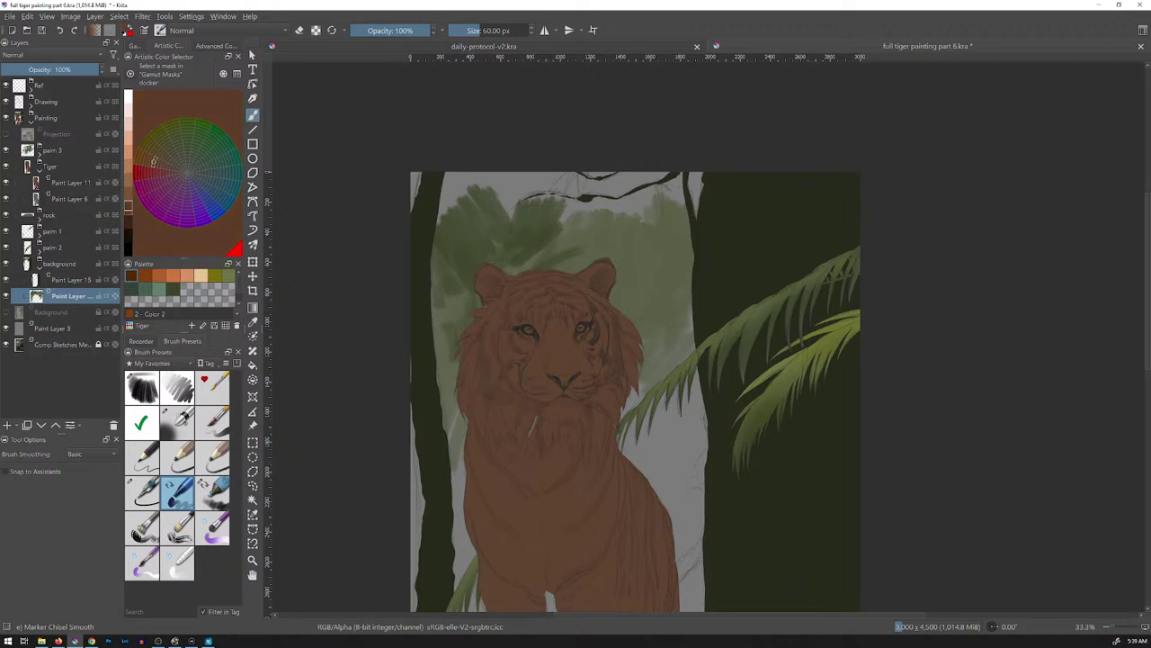
click(128, 125)
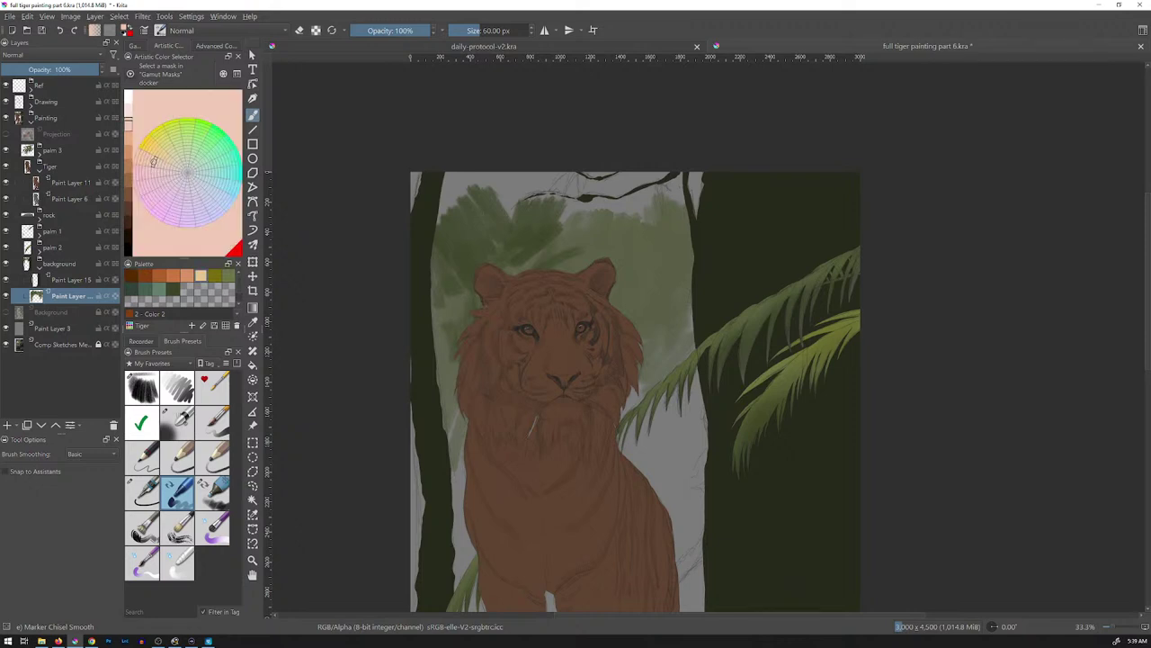
click(129, 206)
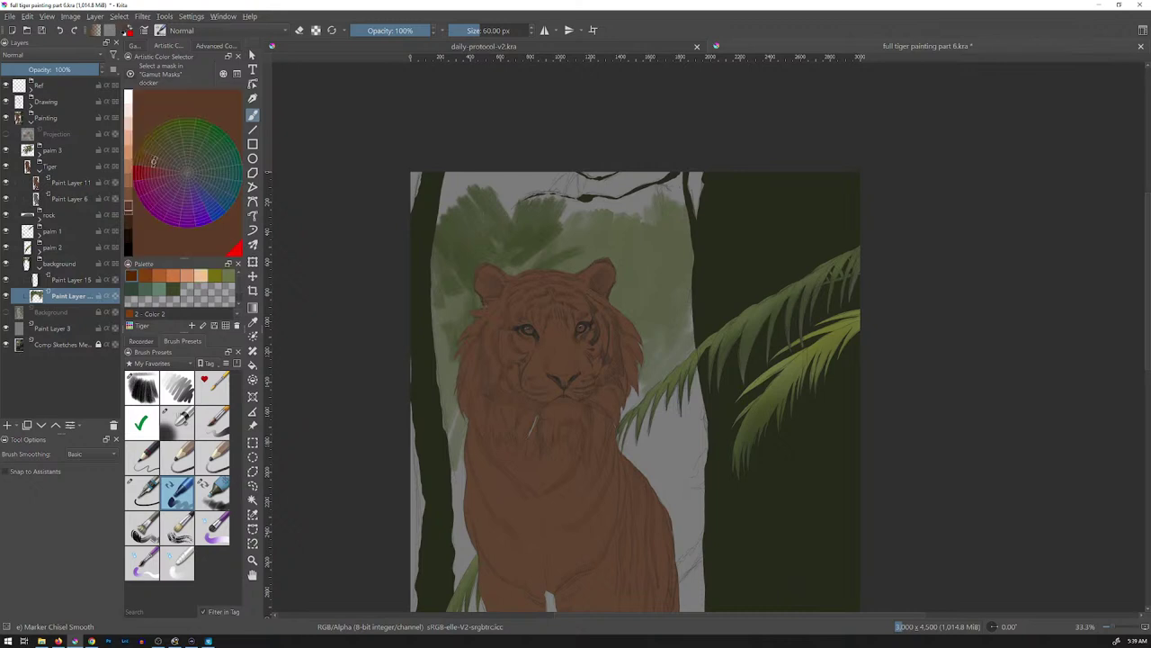
click(128, 220)
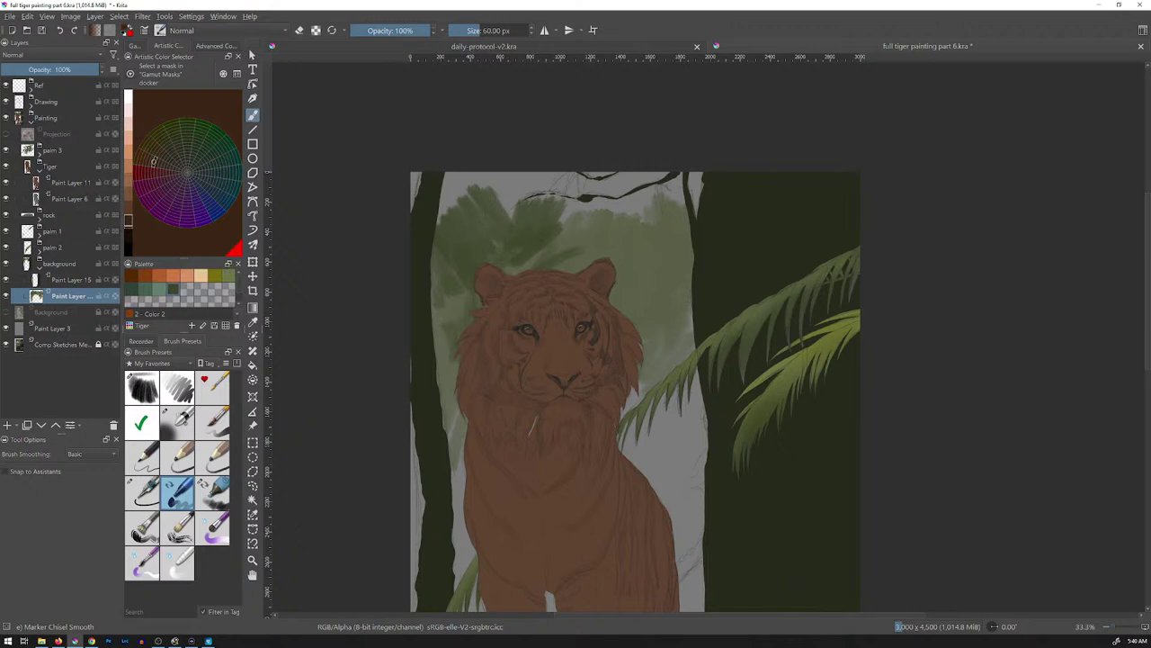
click(129, 205)
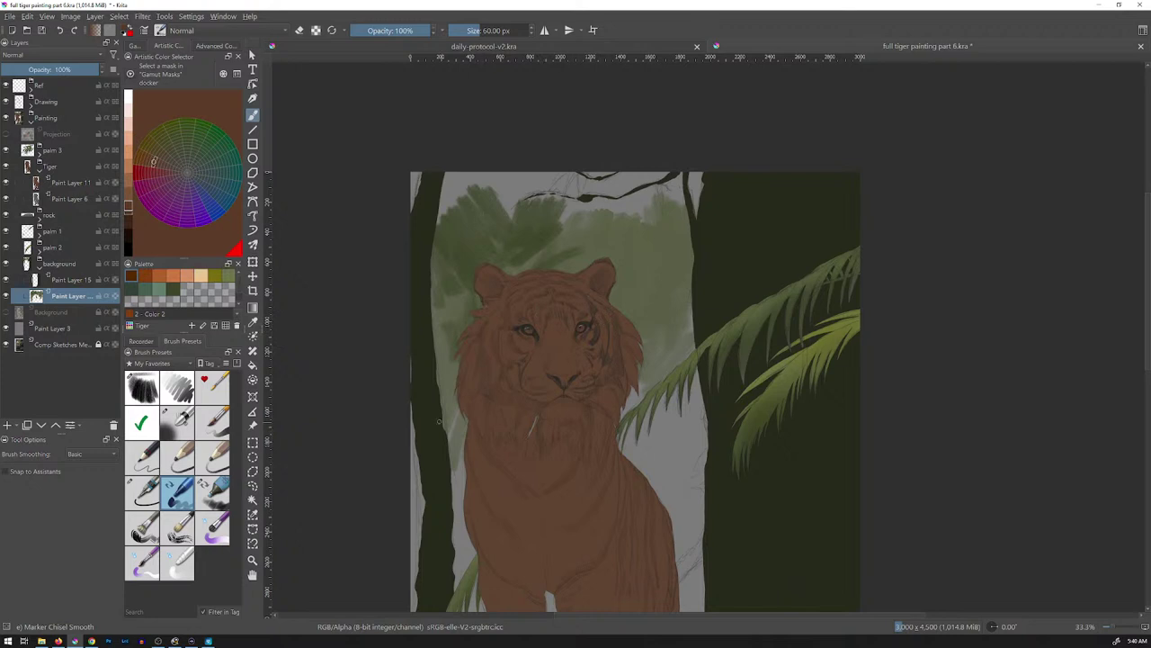
click(72, 183)
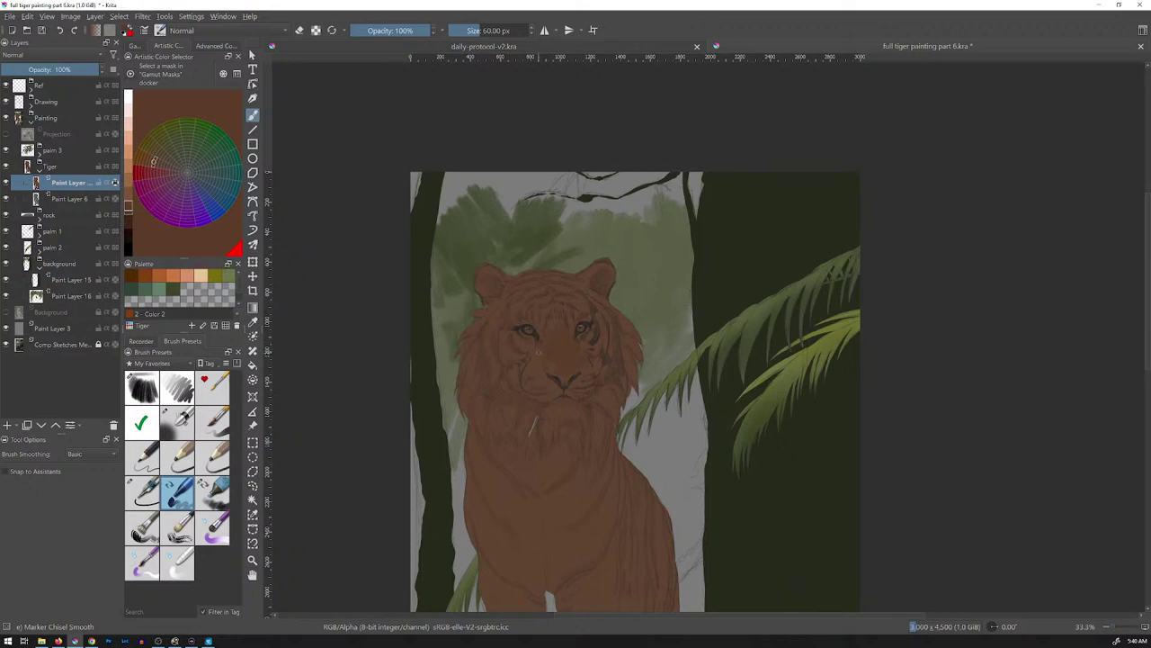
key(f)
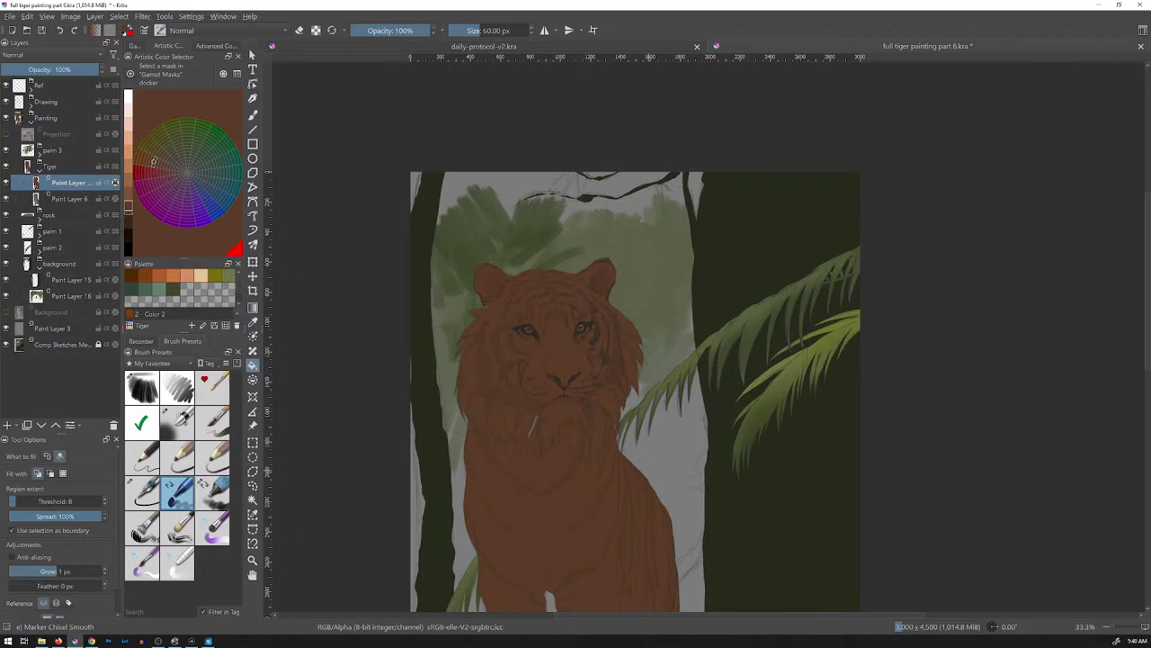
- On Paint Layer 16 in the background group, fill the unpainted area around the foliage strokes with the dark green swatch, Color 7
click(71, 296)
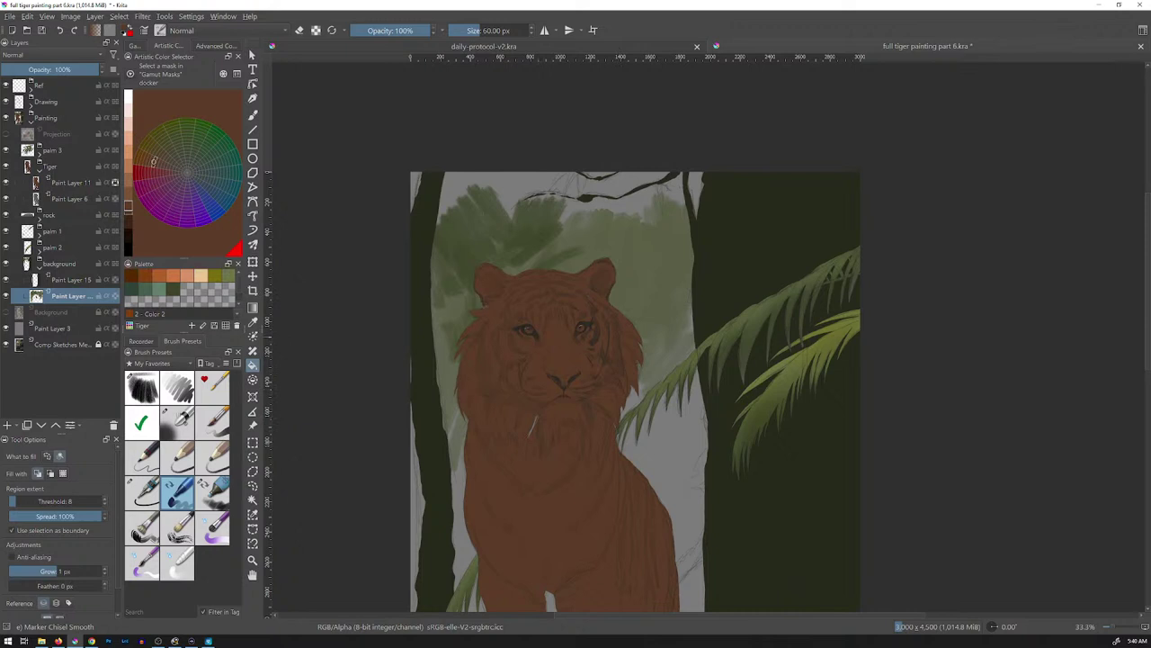
click(132, 289)
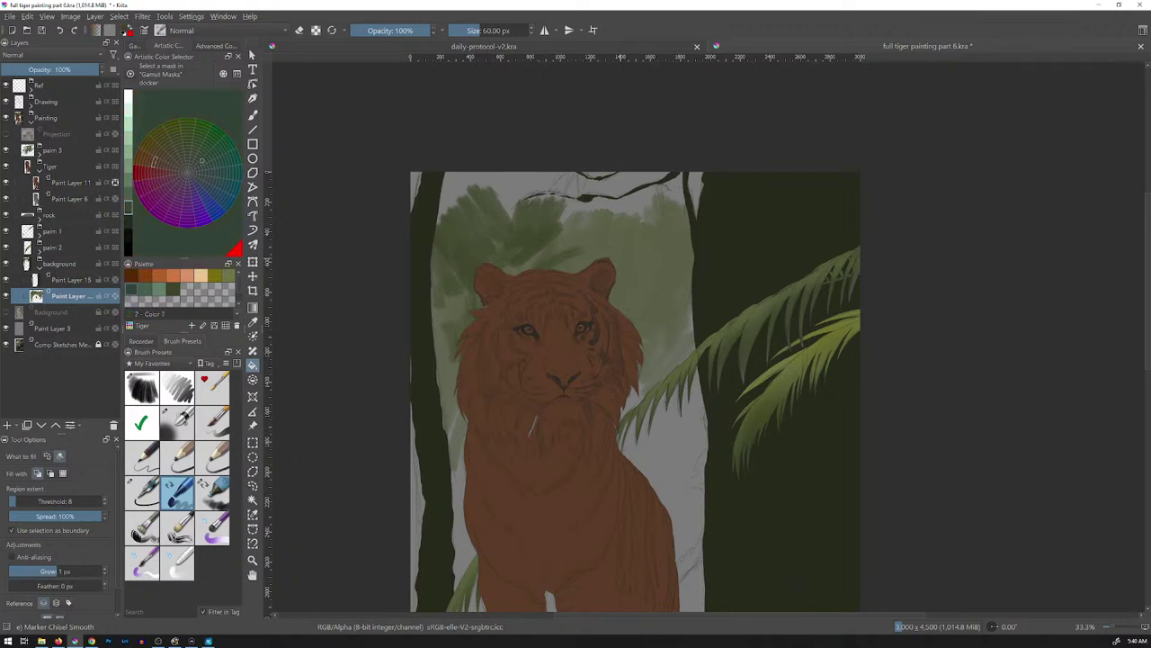
click(655, 443)
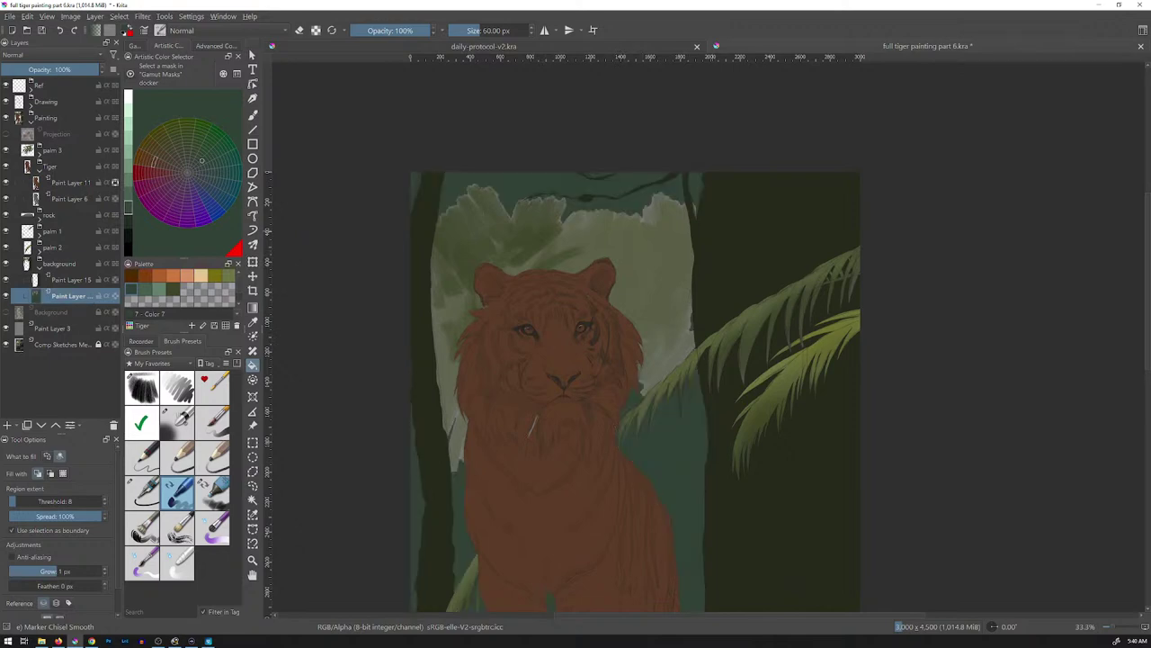
scroll(725, 281, down, 3)
scroll(725, 281, up, 1)
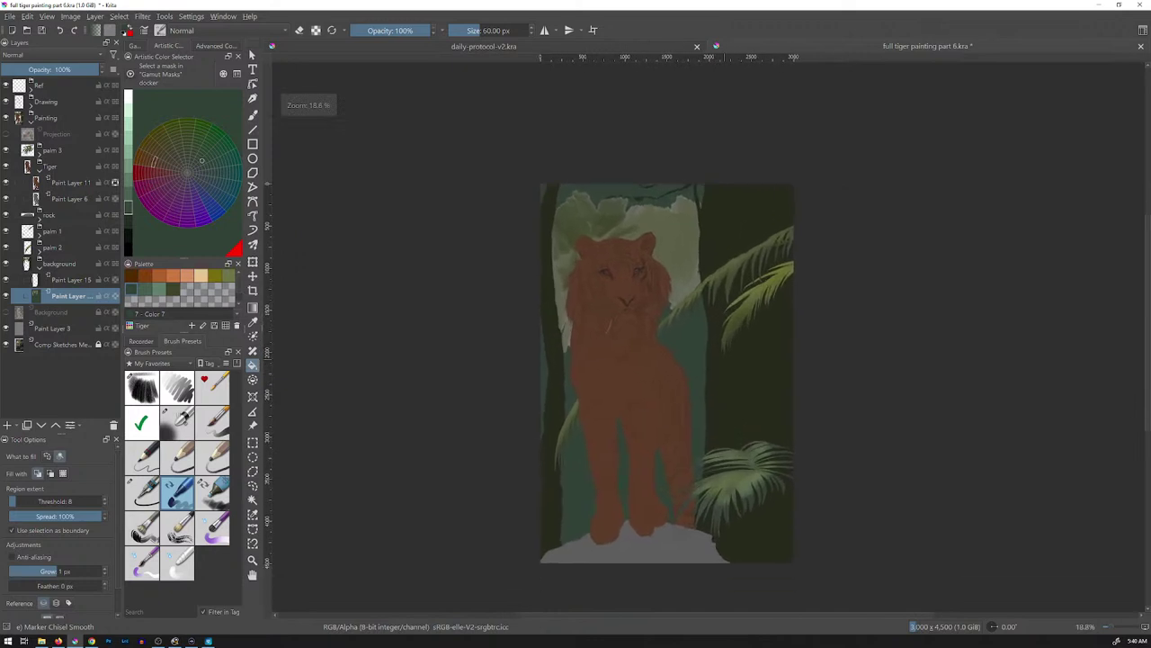
- Paint out the light green backdrop around the tiger's head with dark green, using the Marker Chisel Smooth brush at 174.55 px
drag(725, 359, 662, 329)
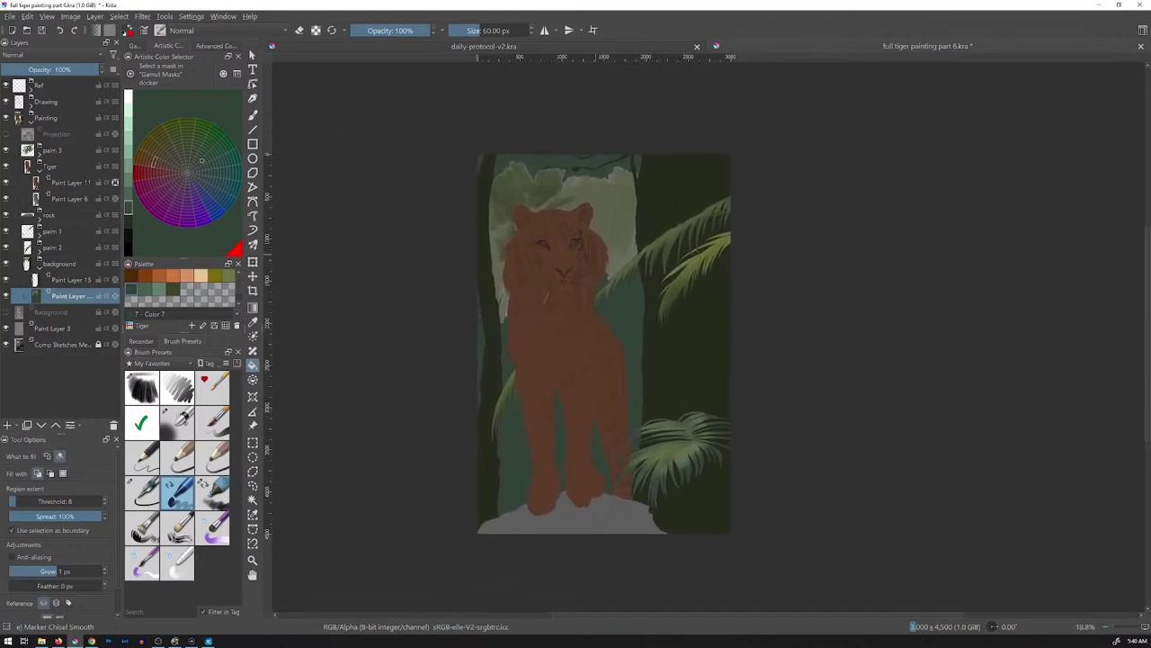
key(b)
drag(492, 199, 492, 244)
drag(498, 220, 500, 296)
mouse_move(521, 159)
mouse_down()
mouse_move(526, 205)
mouse_move(557, 209)
mouse_up()
mouse_move(575, 175)
mouse_down()
mouse_move(577, 210)
mouse_move(604, 241)
mouse_up()
mouse_move(612, 165)
mouse_down()
mouse_move(614, 275)
mouse_move(618, 263)
mouse_up()
mouse_move(629, 176)
mouse_down()
mouse_move(631, 259)
mouse_move(595, 203)
mouse_up()
drag(582, 178, 578, 205)
drag(568, 174, 565, 200)
mouse_move(548, 183)
mouse_down()
mouse_move(543, 211)
mouse_move(583, 210)
mouse_up()
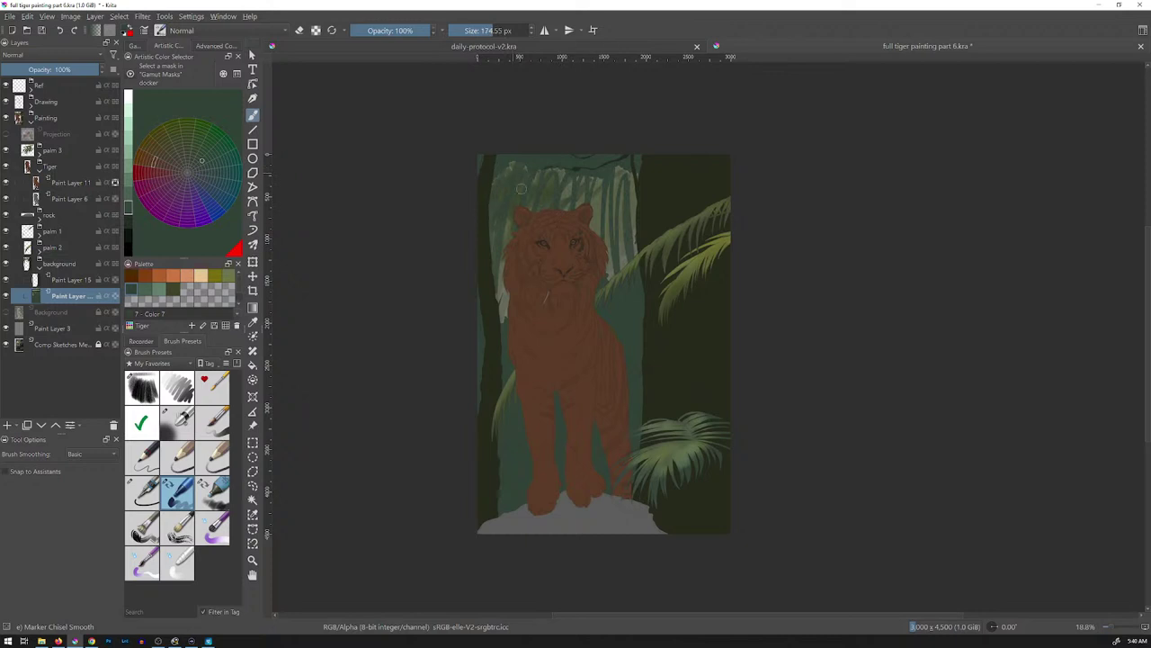
drag(537, 169, 507, 247)
mouse_move(565, 169)
mouse_down()
mouse_move(501, 300)
mouse_move(581, 208)
mouse_up()
mouse_move(616, 185)
mouse_down()
mouse_move(596, 228)
mouse_move(607, 286)
mouse_up()
mouse_move(635, 189)
mouse_down()
mouse_move(625, 266)
mouse_move(639, 250)
mouse_up()
drag(617, 172, 625, 228)
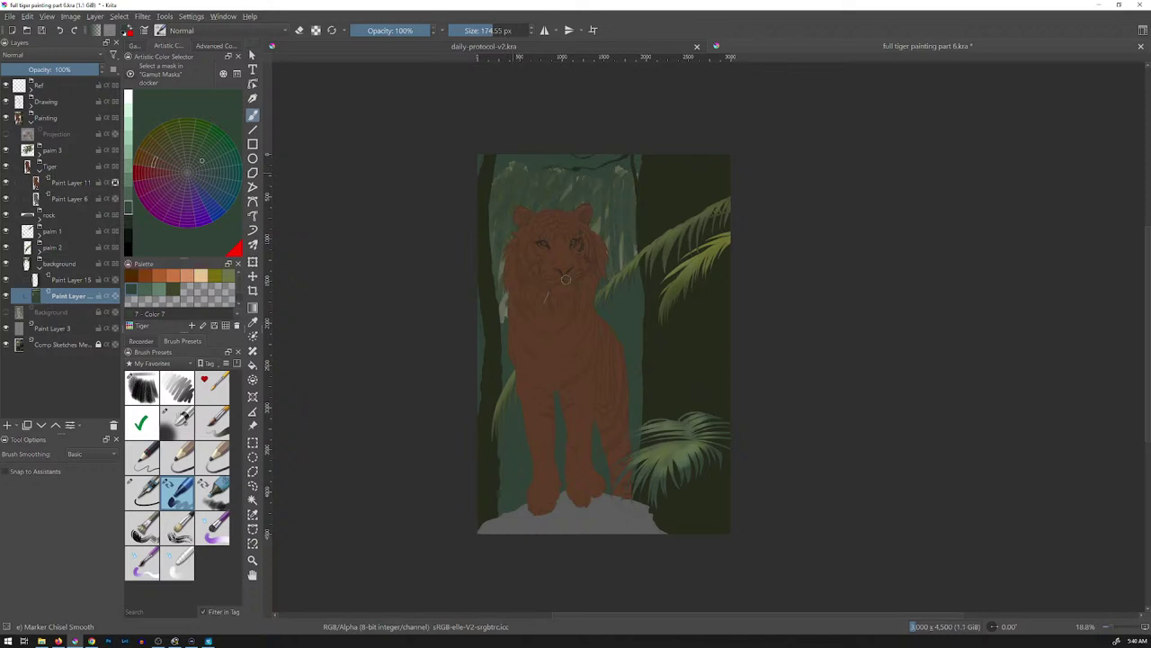
mouse_move(505, 288)
mouse_down()
mouse_move(510, 330)
mouse_move(501, 304)
mouse_up()
drag(497, 180, 510, 249)
mouse_move(513, 165)
mouse_down()
mouse_move(505, 187)
mouse_move(524, 185)
mouse_up()
mouse_move(620, 171)
mouse_down()
mouse_move(599, 241)
mouse_move(599, 200)
mouse_move(630, 220)
mouse_move(621, 270)
mouse_up()
mouse_move(502, 285)
mouse_down()
mouse_move(503, 249)
mouse_move(508, 324)
mouse_up()
drag(505, 160, 511, 196)
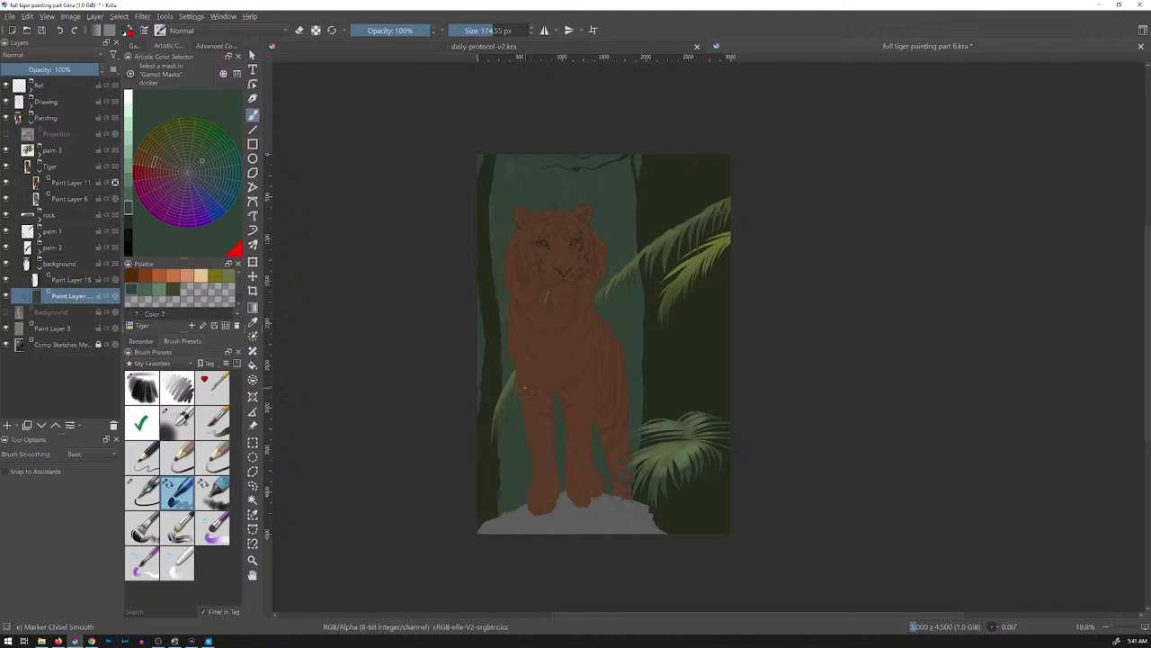
- Brush palette Color 8 green behind the tiger's head, switching to the Chris Dry Paper Texture brush at 208.72 px
click(145, 289)
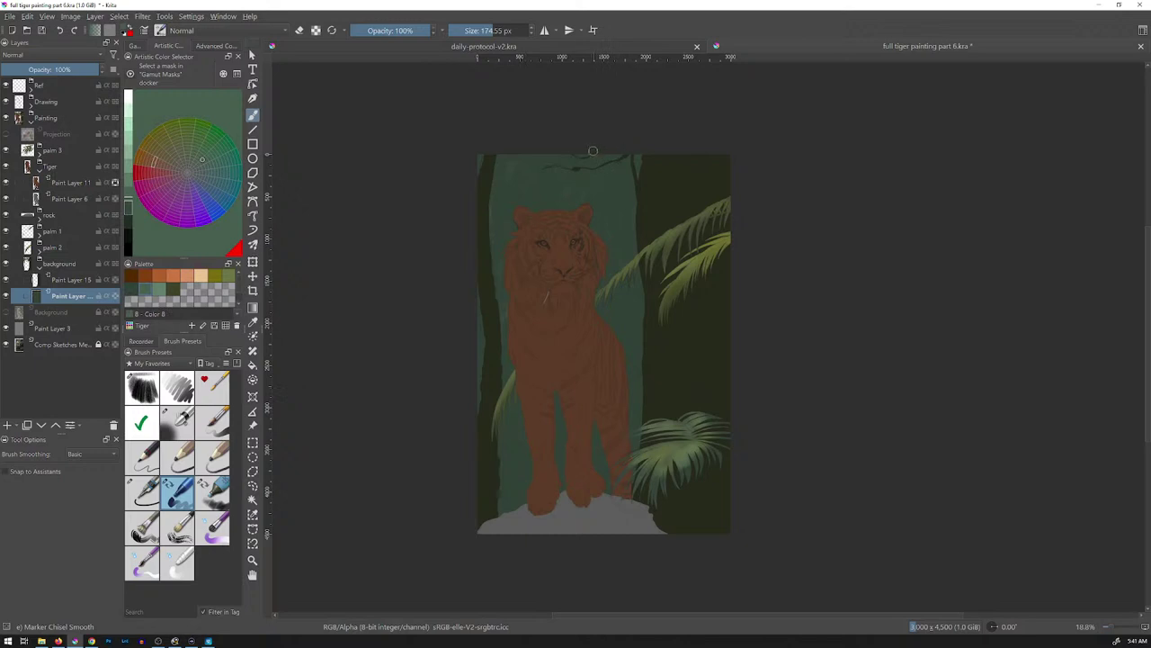
drag(603, 160, 605, 169)
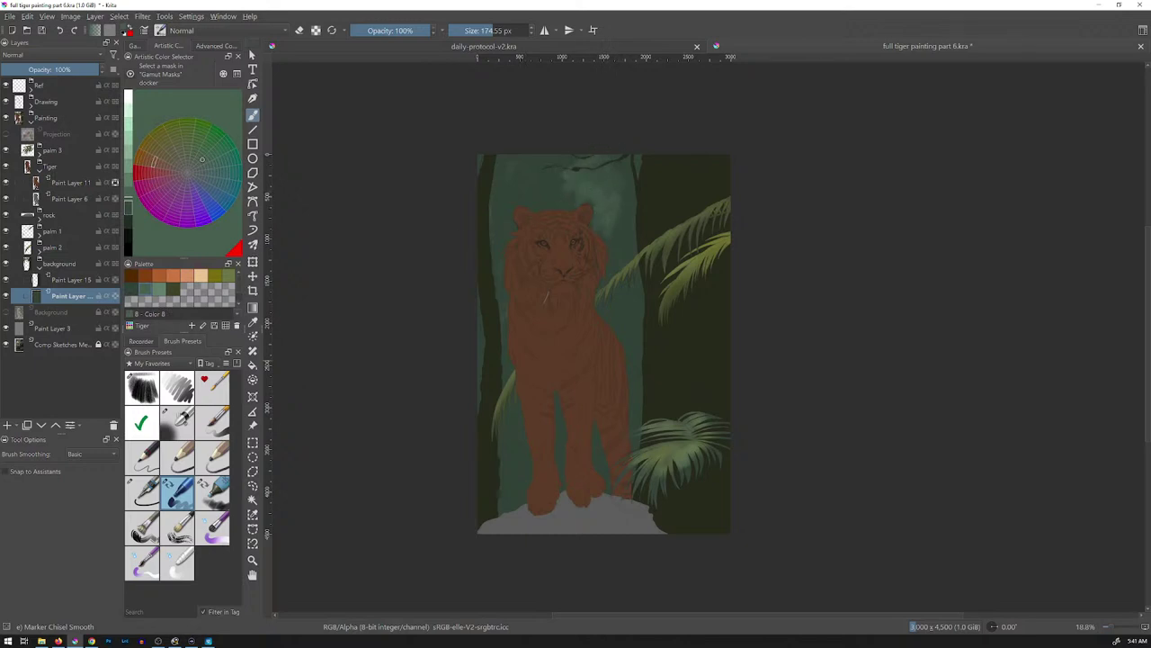
click(142, 388)
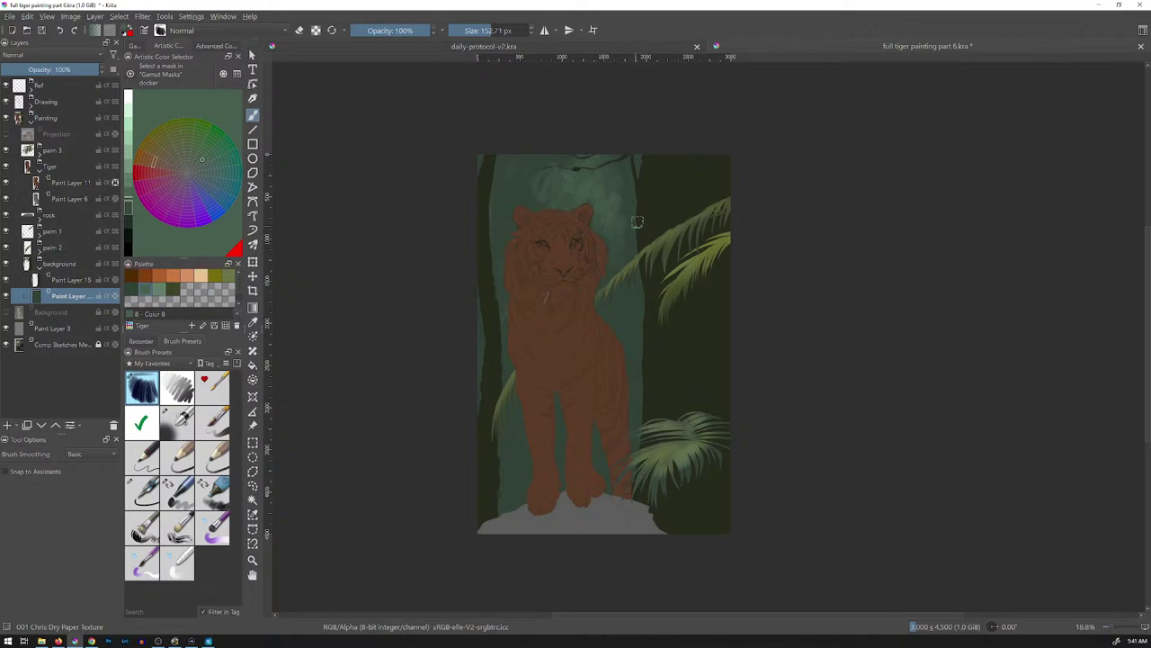
key(])
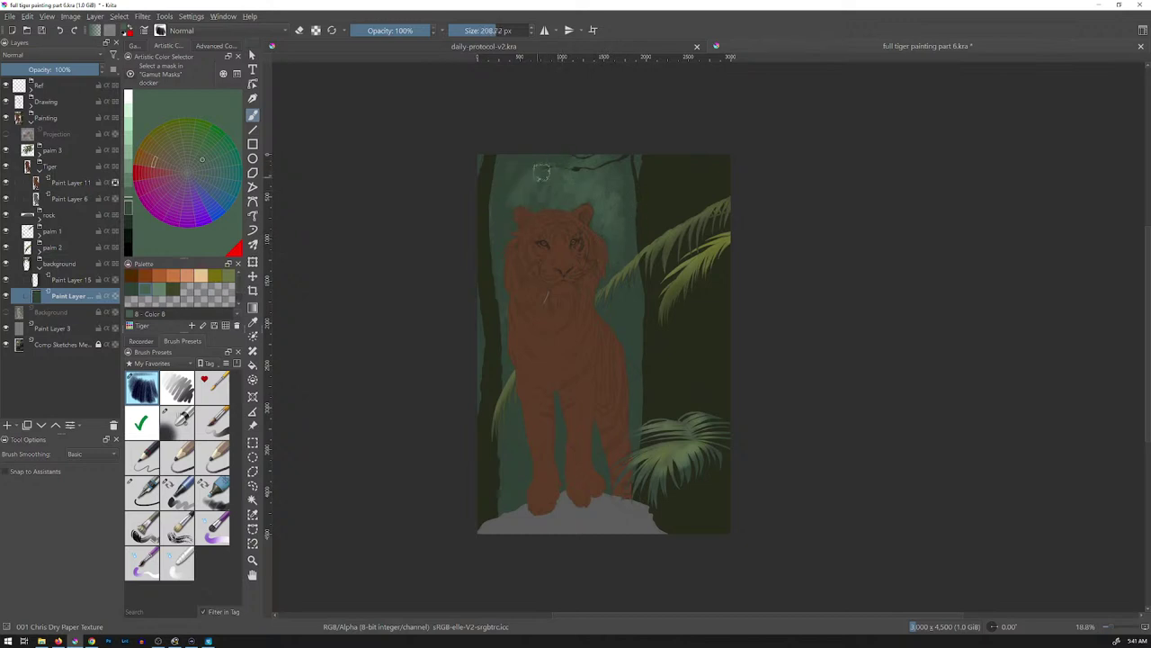
- Brush the lighter green texture around the overhanging branches and beside the trunk above the tiger's head
key(1)
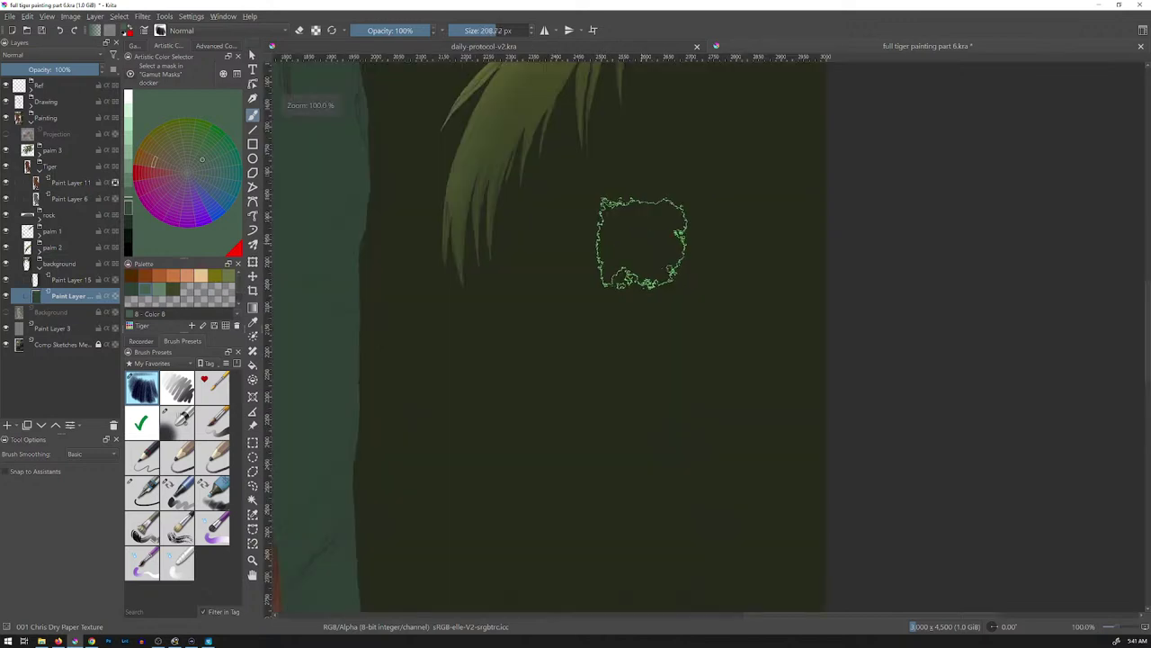
drag(589, 277, 918, 640)
drag(563, 297, 756, 549)
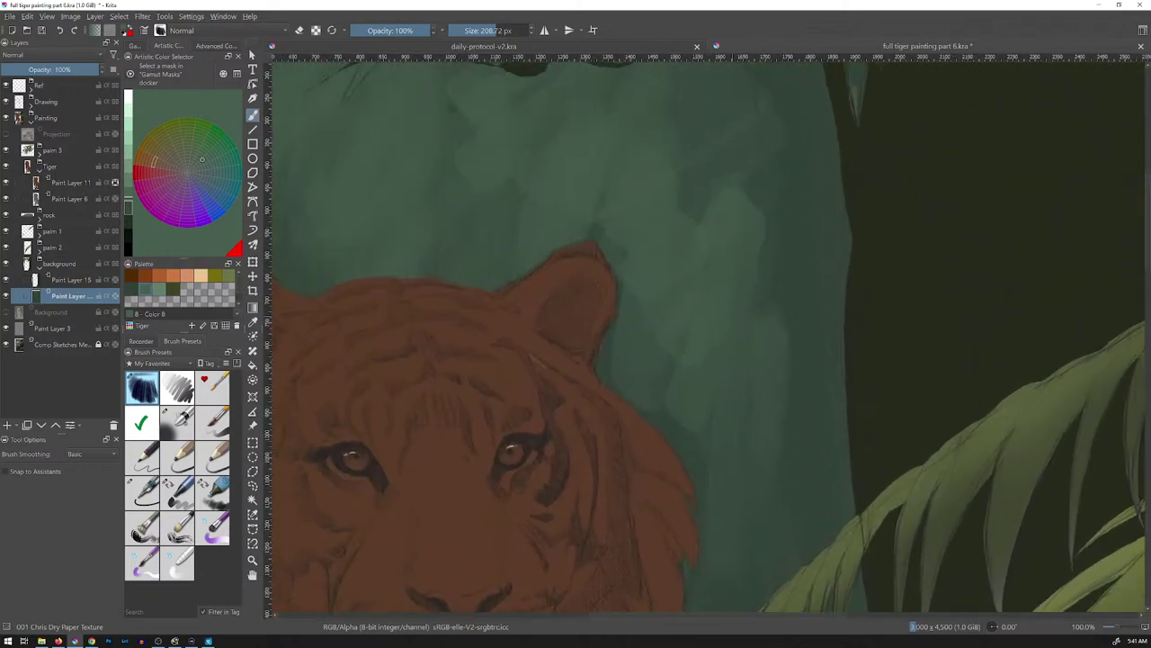
key(minus)
key(minus)
key(minus)
mouse_move(580, 123)
mouse_down()
mouse_move(587, 186)
mouse_move(620, 210)
mouse_up()
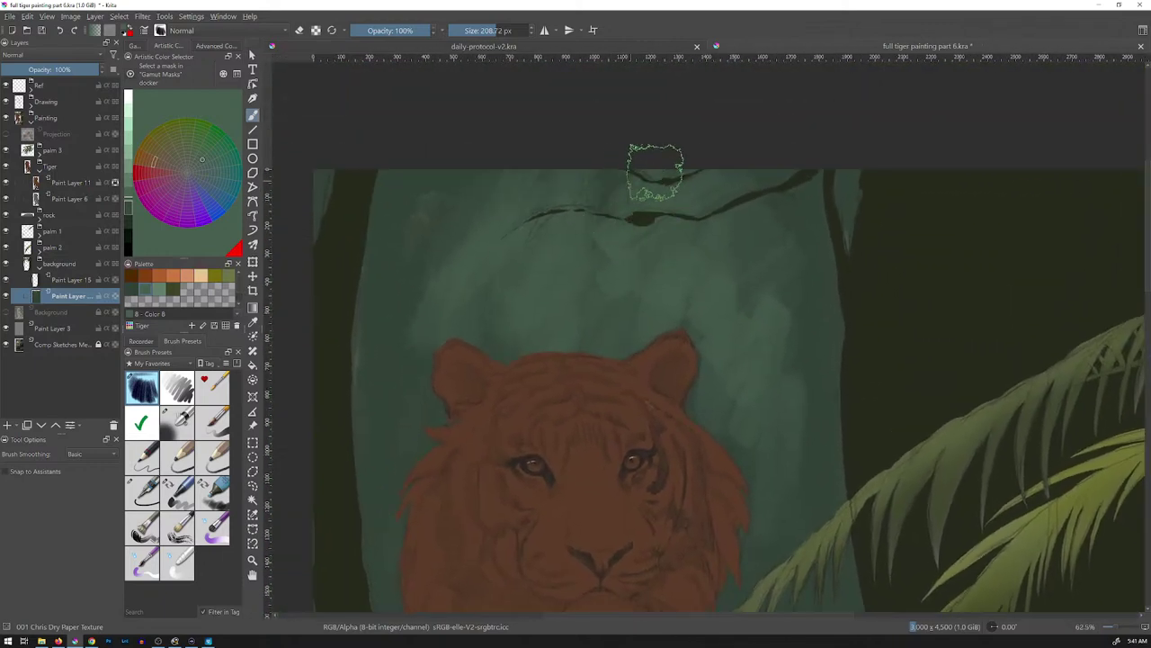
mouse_move(760, 176)
mouse_down()
mouse_move(745, 230)
mouse_move(777, 267)
mouse_move(818, 178)
mouse_up()
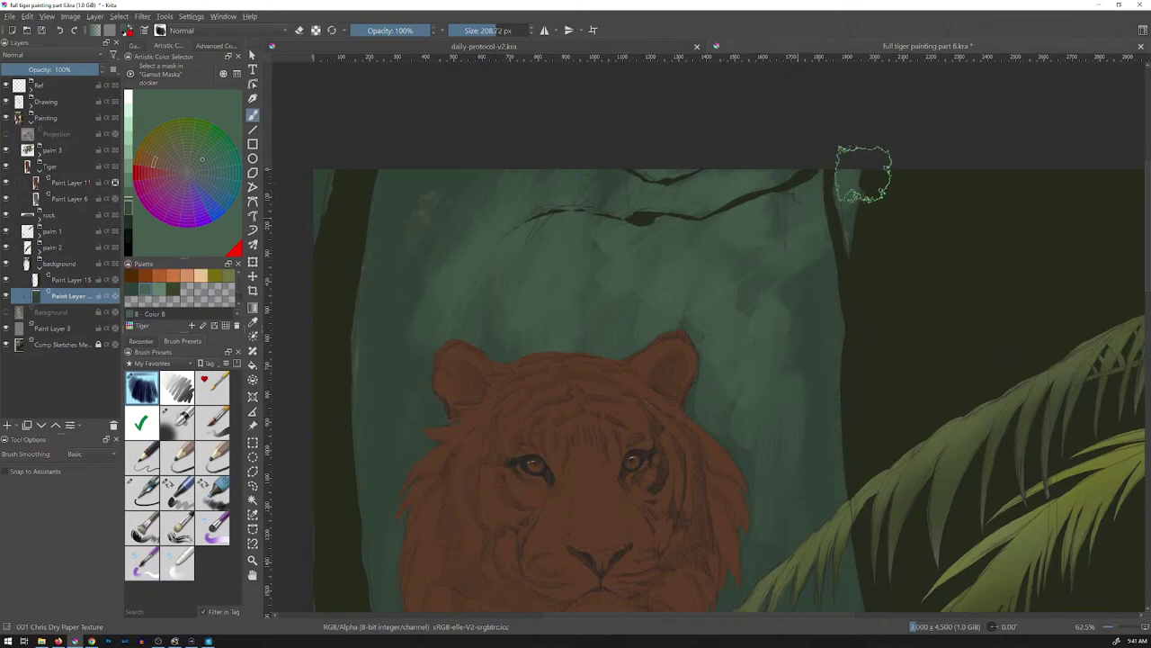
drag(772, 275, 772, 278)
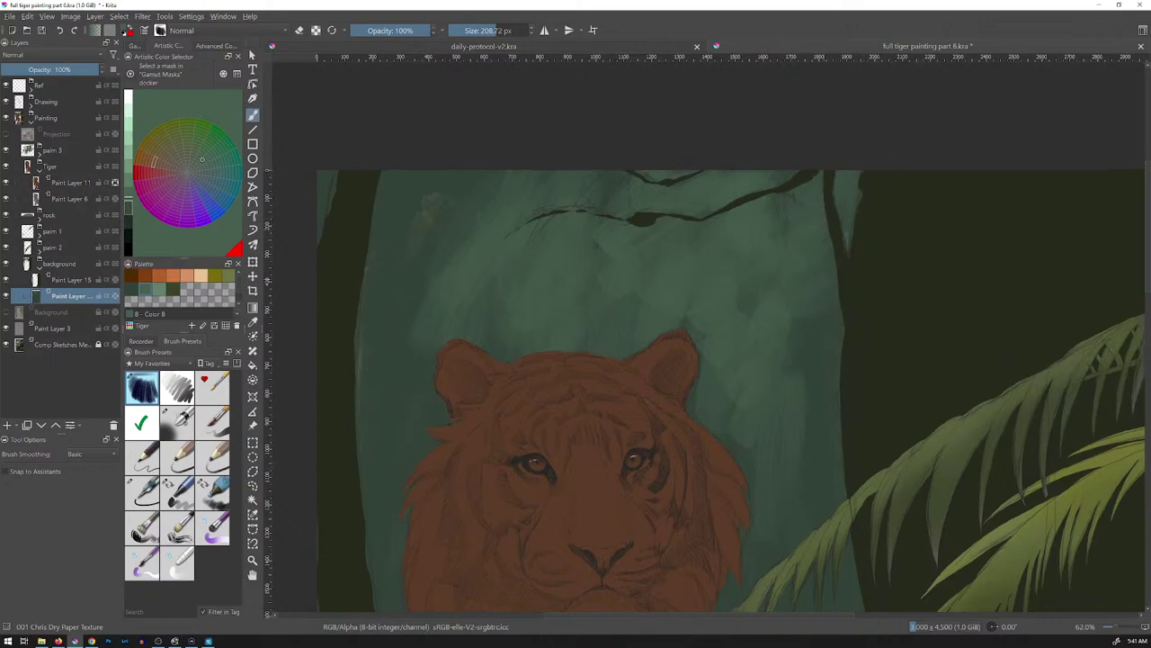
- Extend the lighter green texture down the background gaps between the trunks on both sides of the tiger
scroll(743, 260, down, 3)
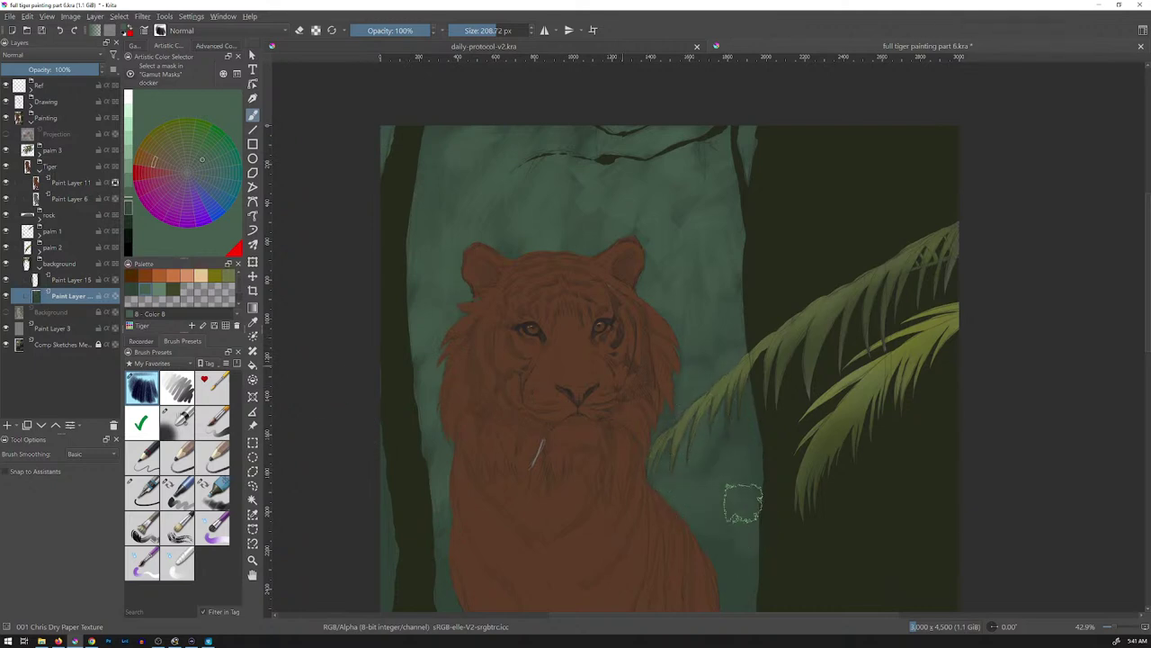
drag(747, 503, 740, 321)
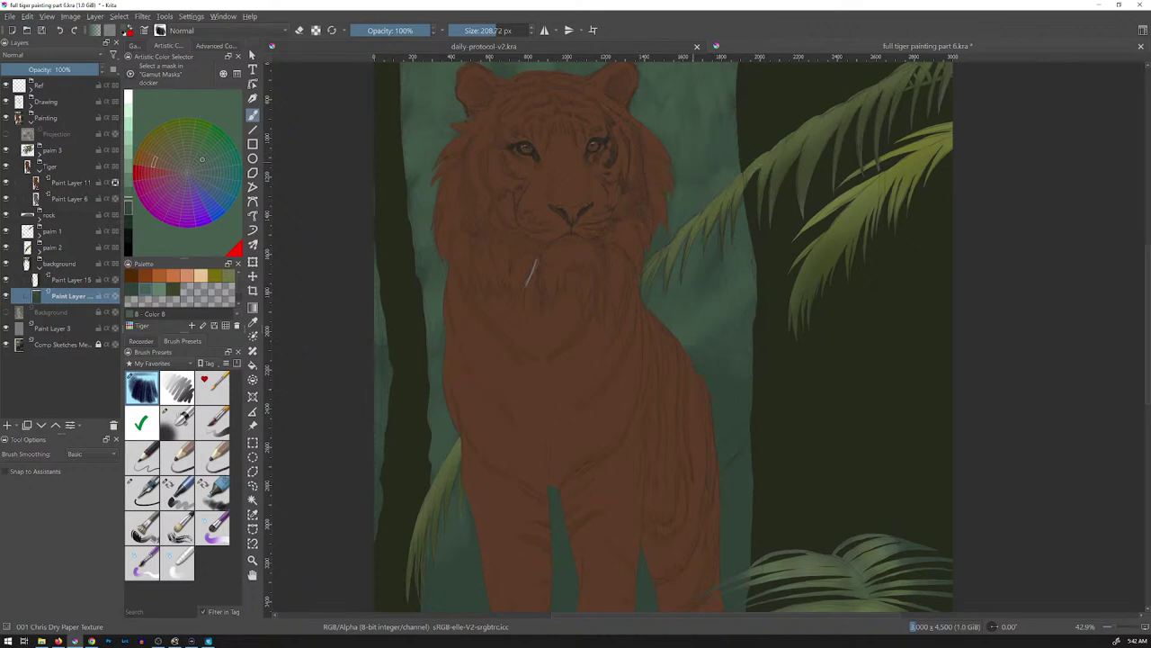
drag(699, 270, 695, 351)
drag(658, 205, 673, 246)
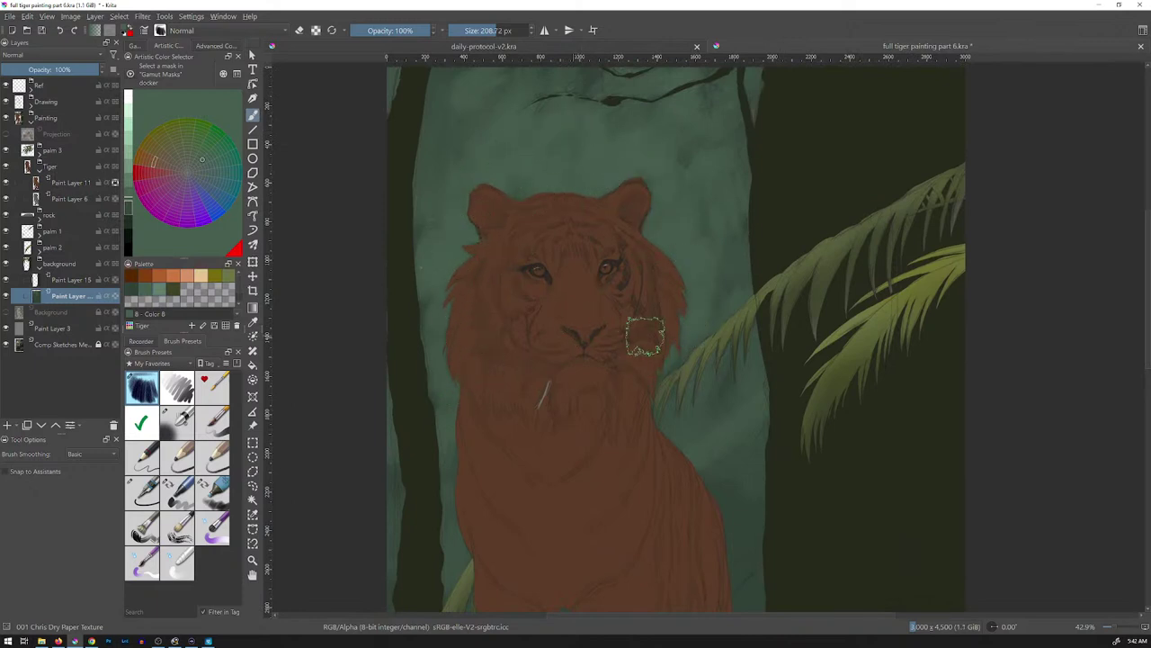
- Build up a misty glow around the tiger's head with a more saturated, progressively lighter green
drag(420, 268, 467, 327)
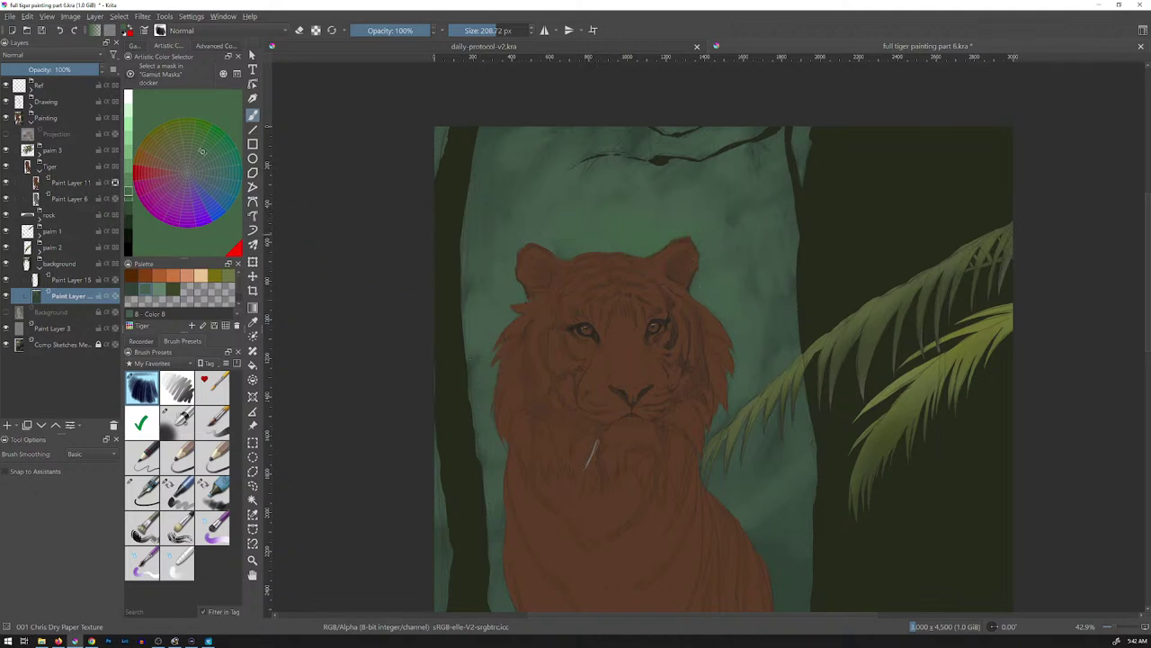
key(l)
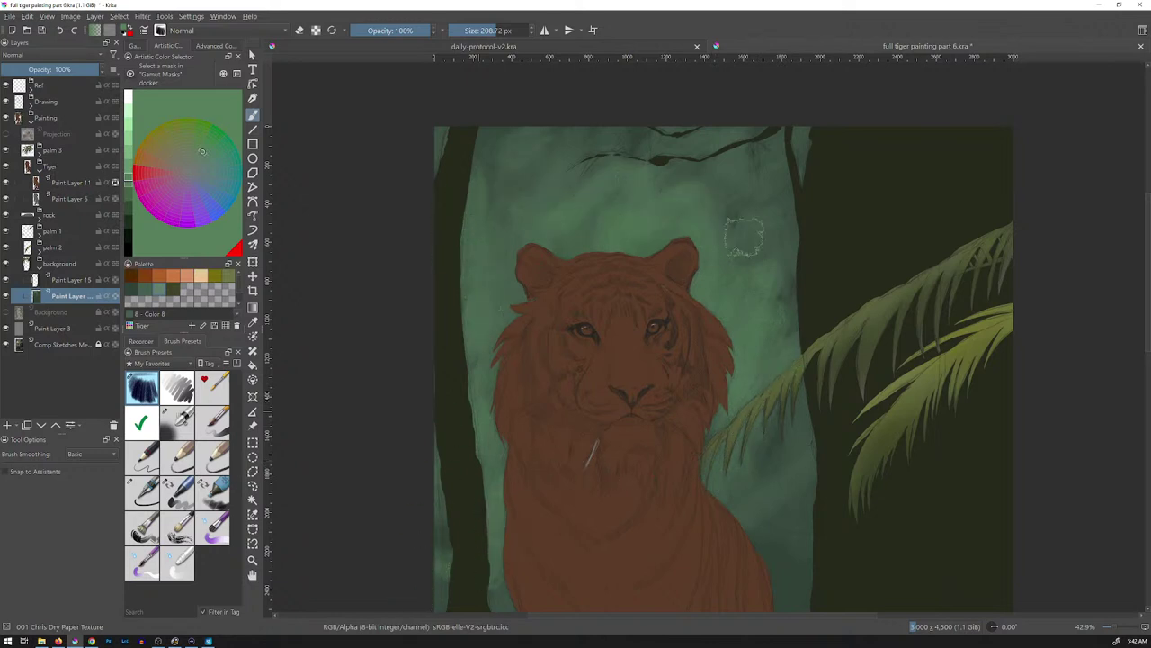
mouse_move(779, 505)
mouse_down()
mouse_move(756, 352)
mouse_move(733, 405)
mouse_up()
mouse_move(721, 267)
mouse_down()
mouse_move(722, 282)
mouse_move(697, 264)
mouse_up()
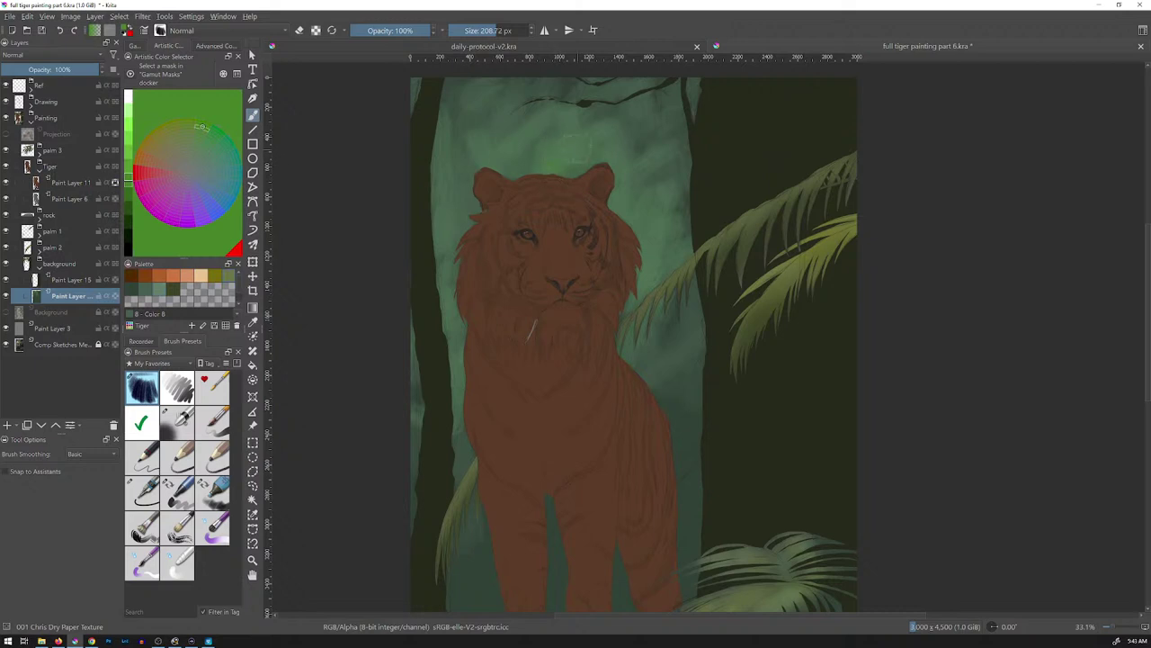
- Try vivid green patches behind the tiger's head and ear, and undo them
mouse_move(568, 189)
mouse_down()
mouse_move(587, 125)
mouse_move(601, 203)
mouse_move(642, 192)
mouse_up()
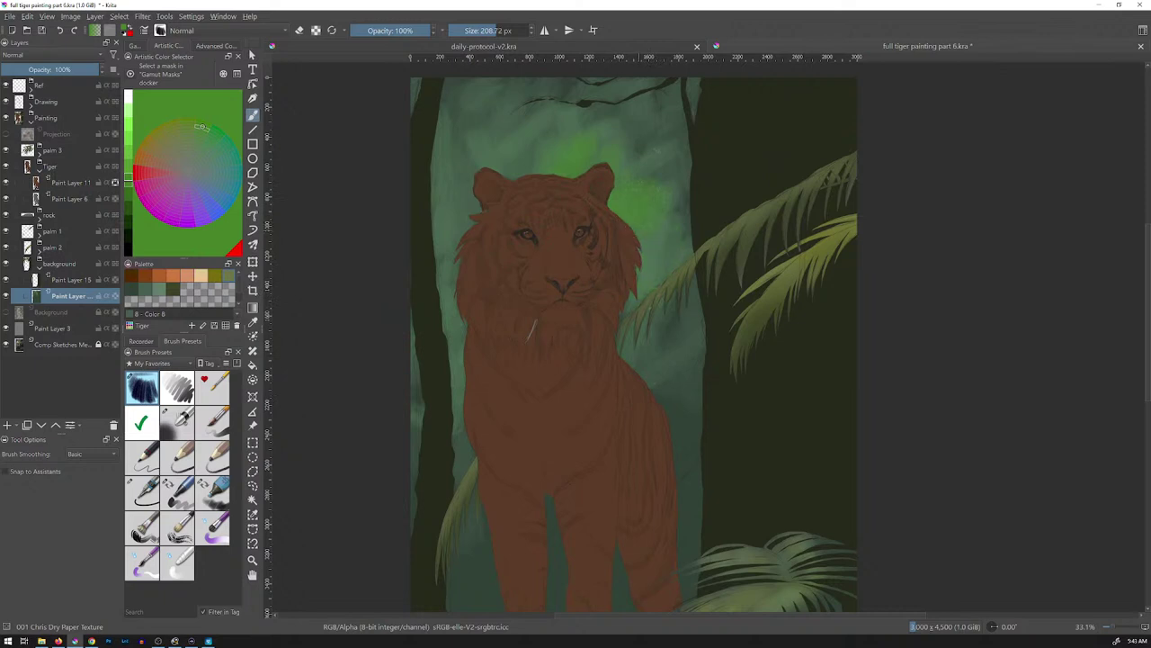
key(ctrl+z)
key(ctrl+z)
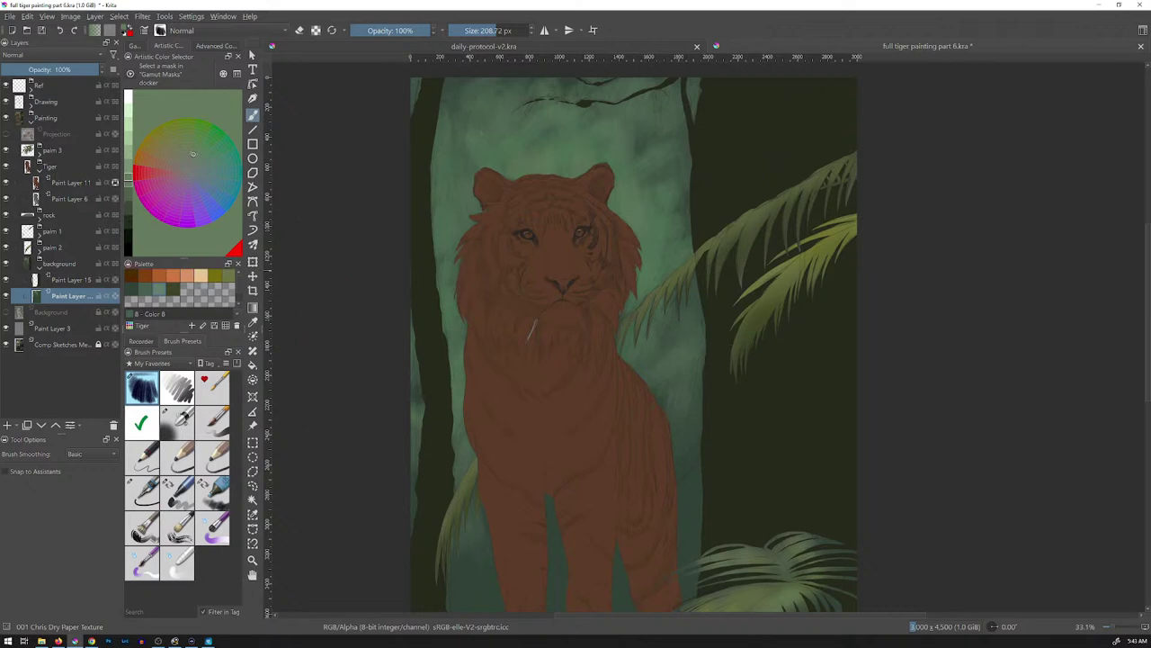
- Unlock the Tiger and rock layer in the Drawing group and erase the stray light mark on the tiger's chest
click(31, 106)
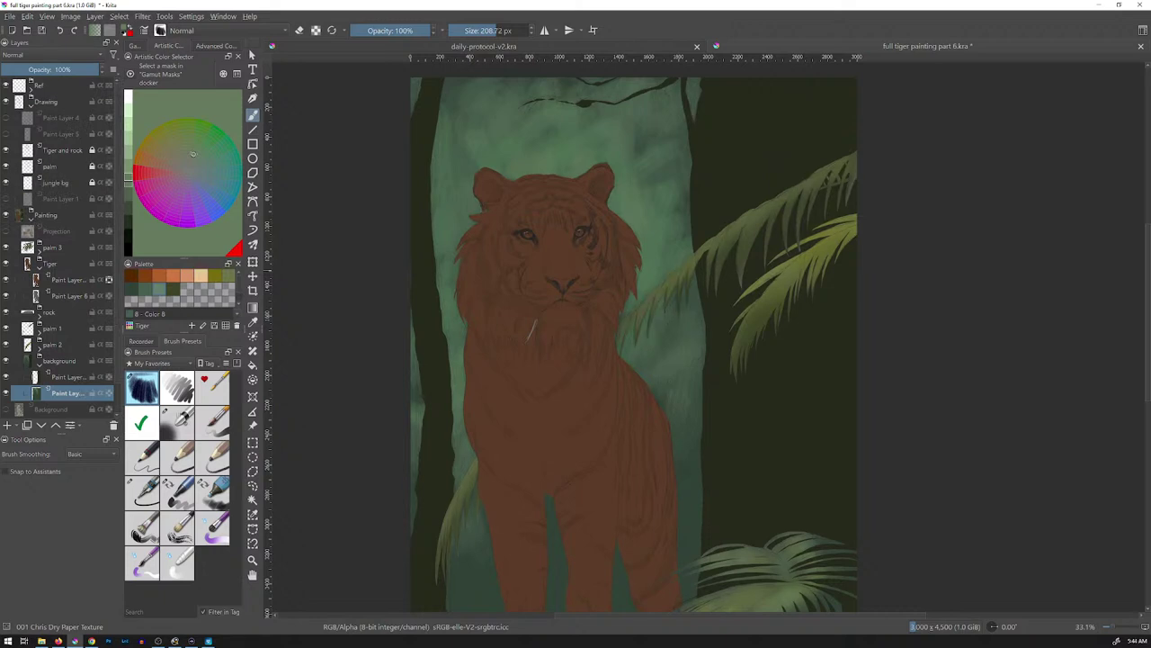
click(6, 151)
click(6, 150)
click(63, 151)
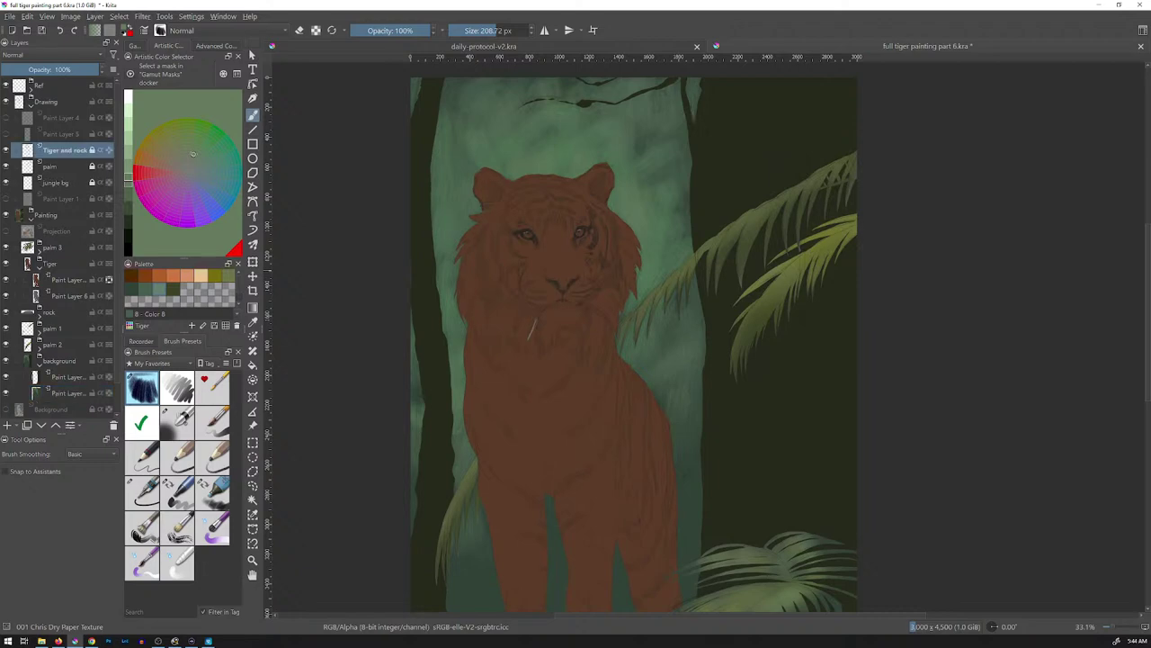
key(1)
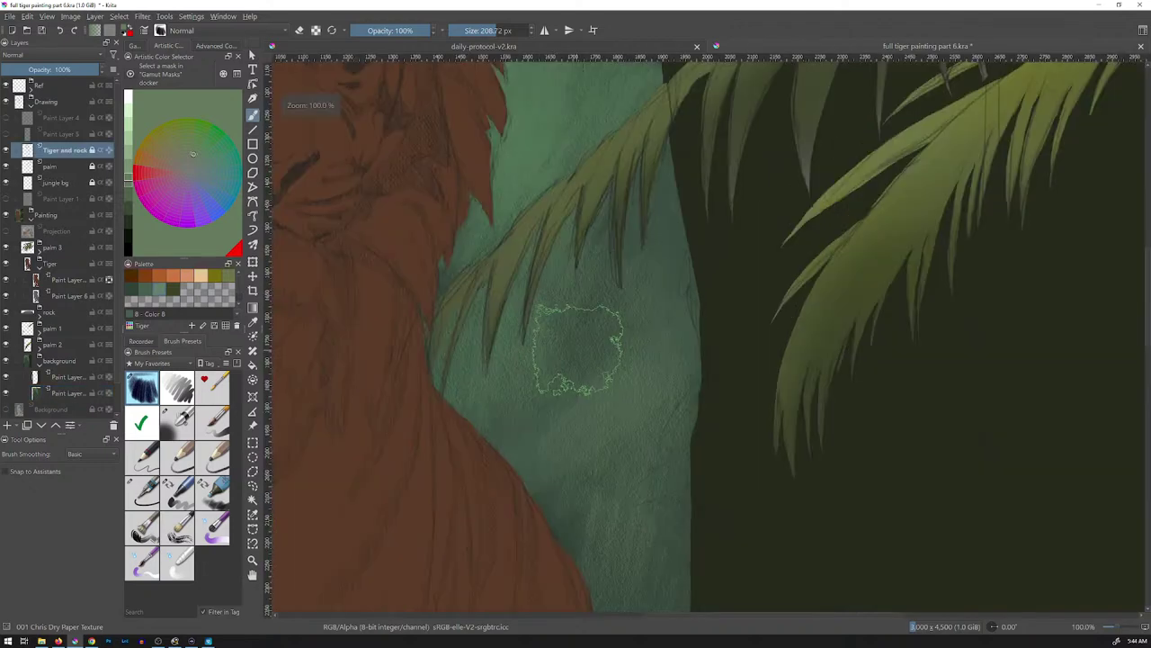
drag(537, 385, 1021, 338)
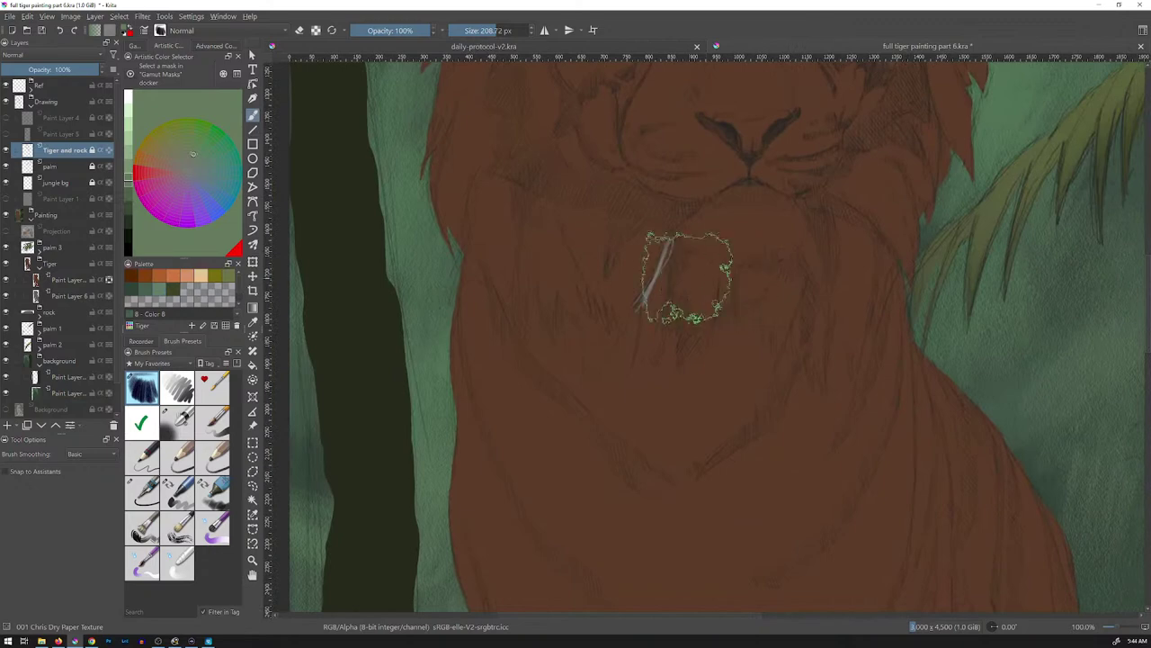
key(l)
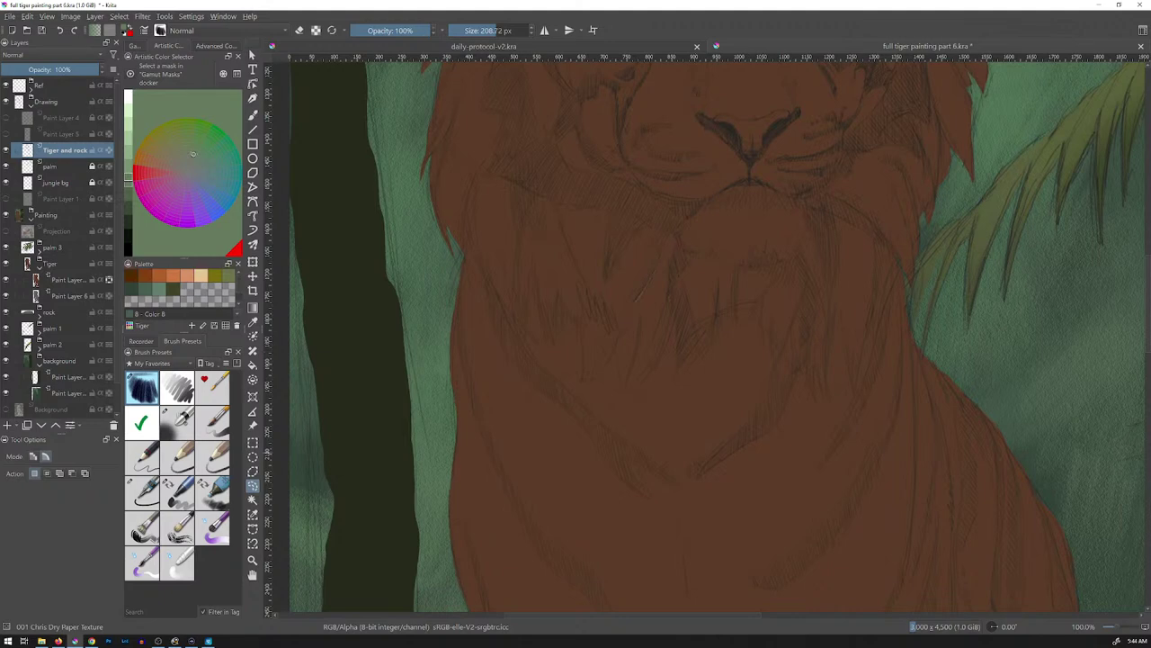
- Redraw the chest fur shading with the Chris Drawing brush in the dark colour sampled from the trunk, and collapse the Drawing group
key(slash)
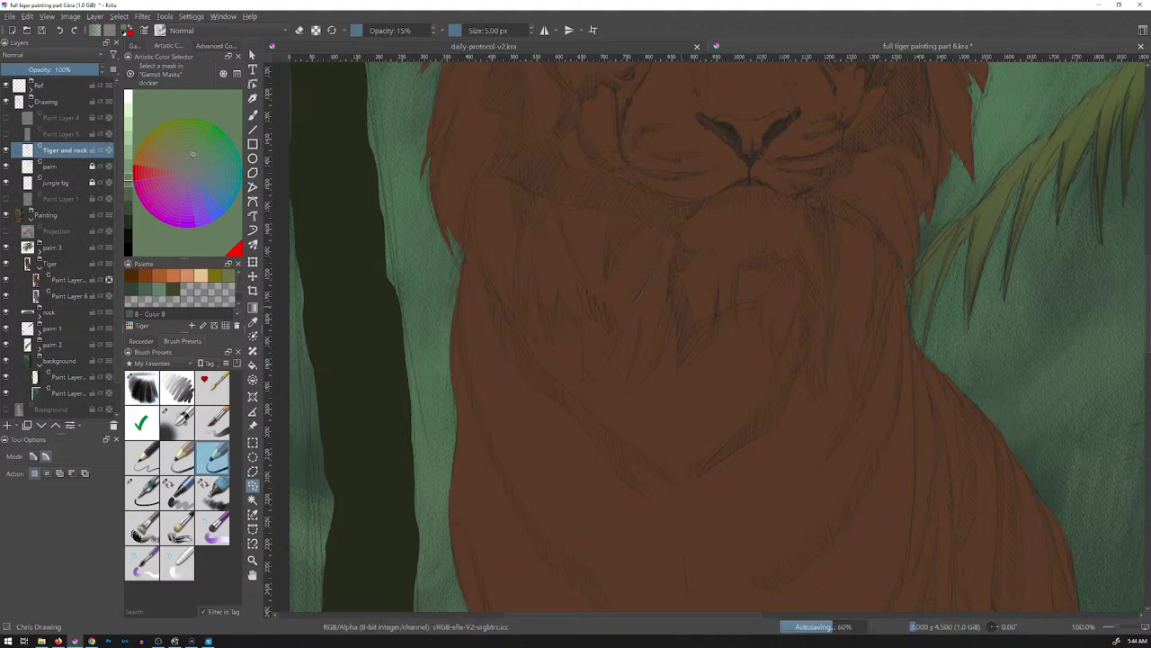
key(b)
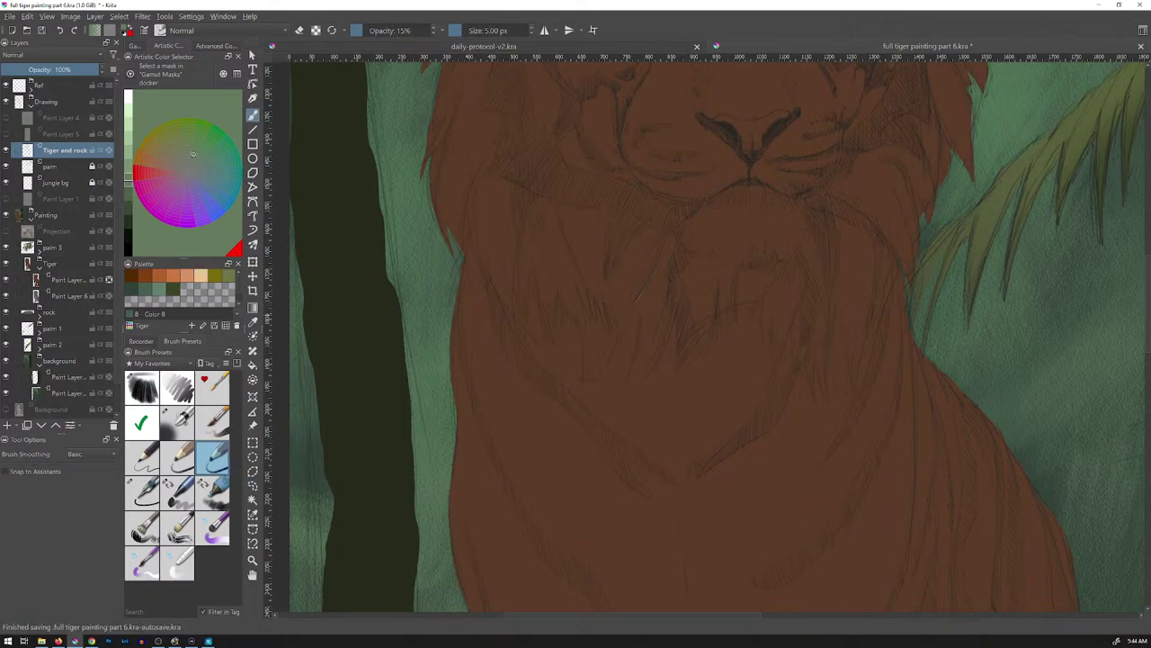
ctrl+click(363, 273)
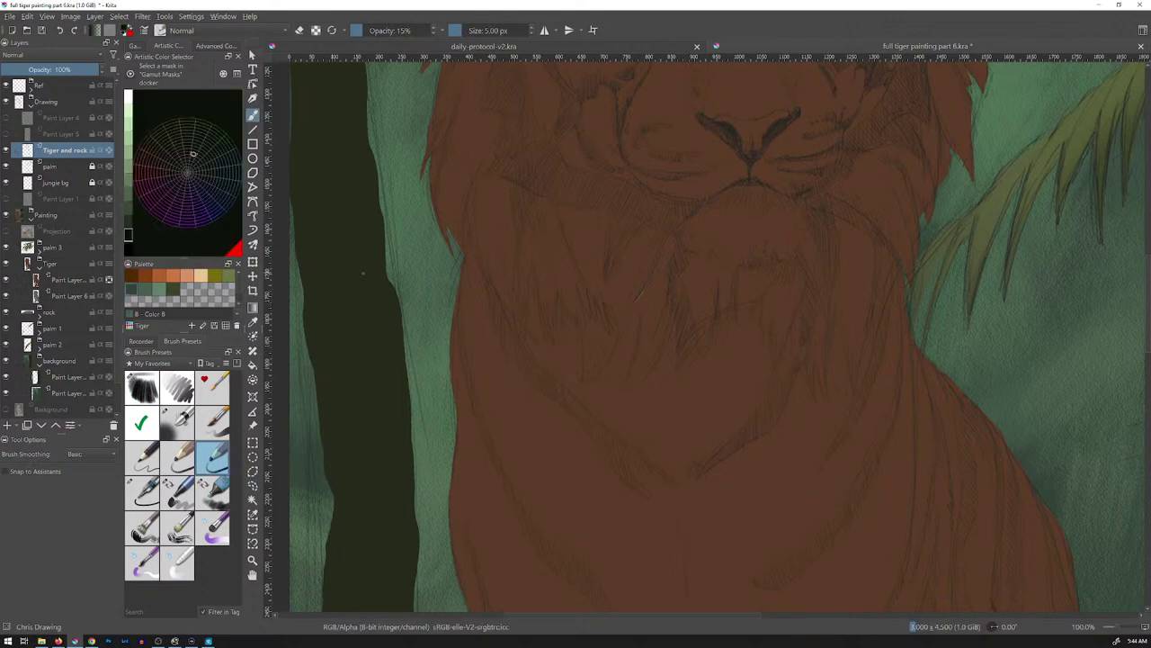
key(e)
key(e)
click(31, 105)
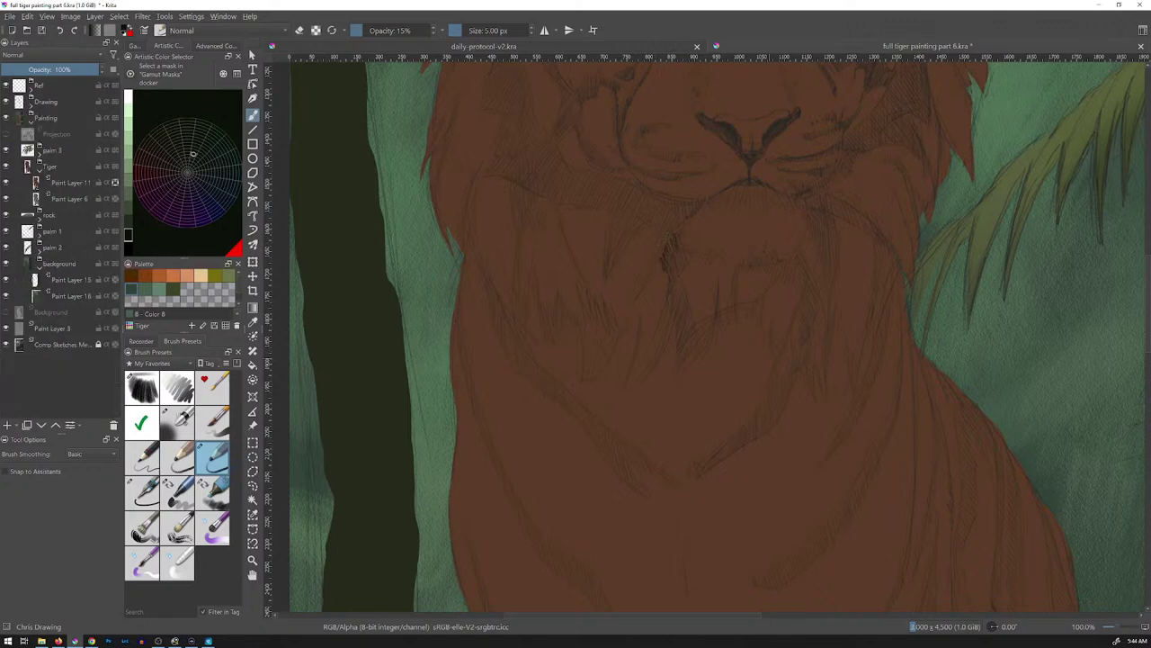
- Bring the jungle trekking reference photo over the canvas, widen its window and examine the trees and foliage up close
drag(775, 295, 775, 441)
drag(841, 292, 626, 335)
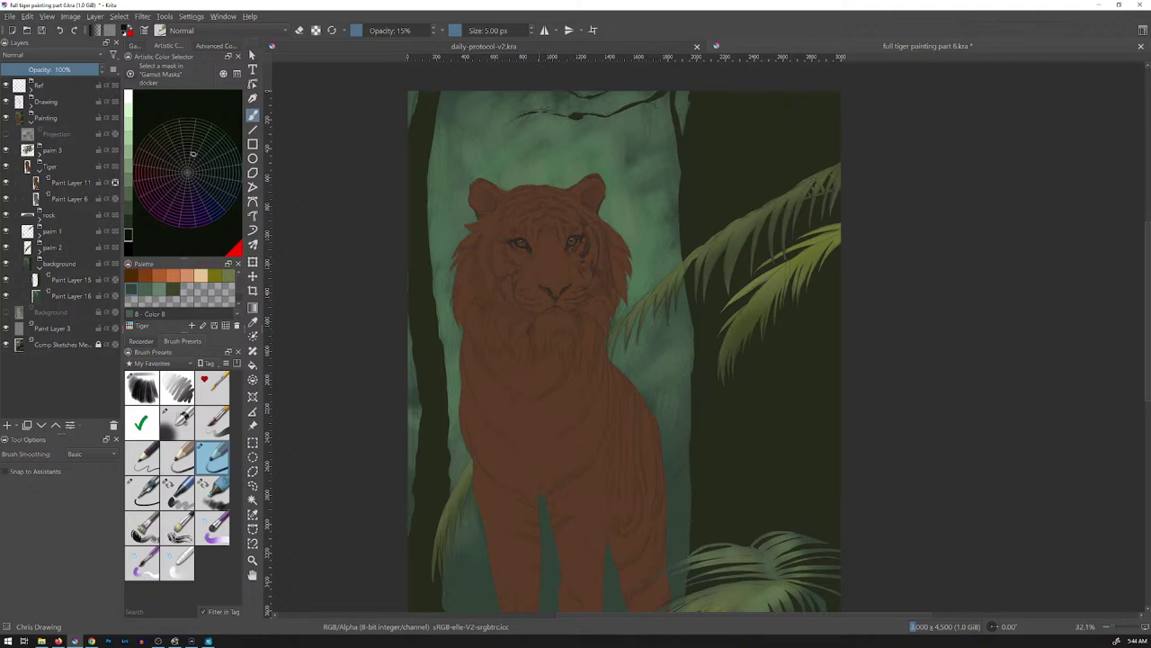
drag(849, 0, 824, 118)
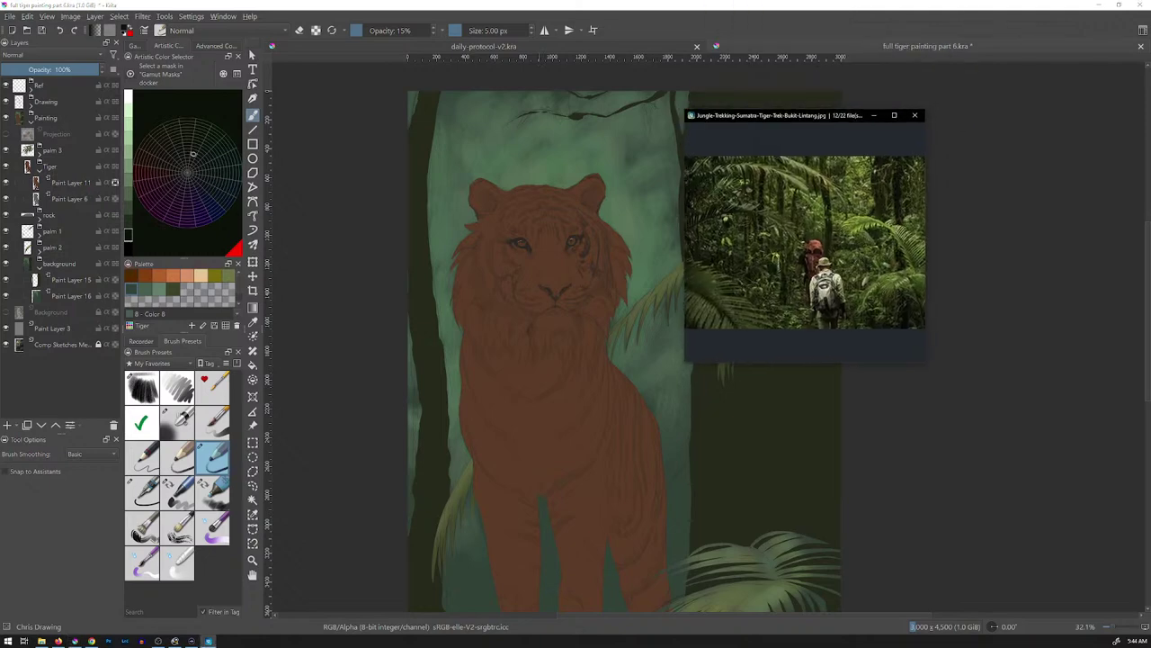
scroll(832, 221, up, 4)
scroll(832, 221, down, 2)
scroll(832, 221, up, 2)
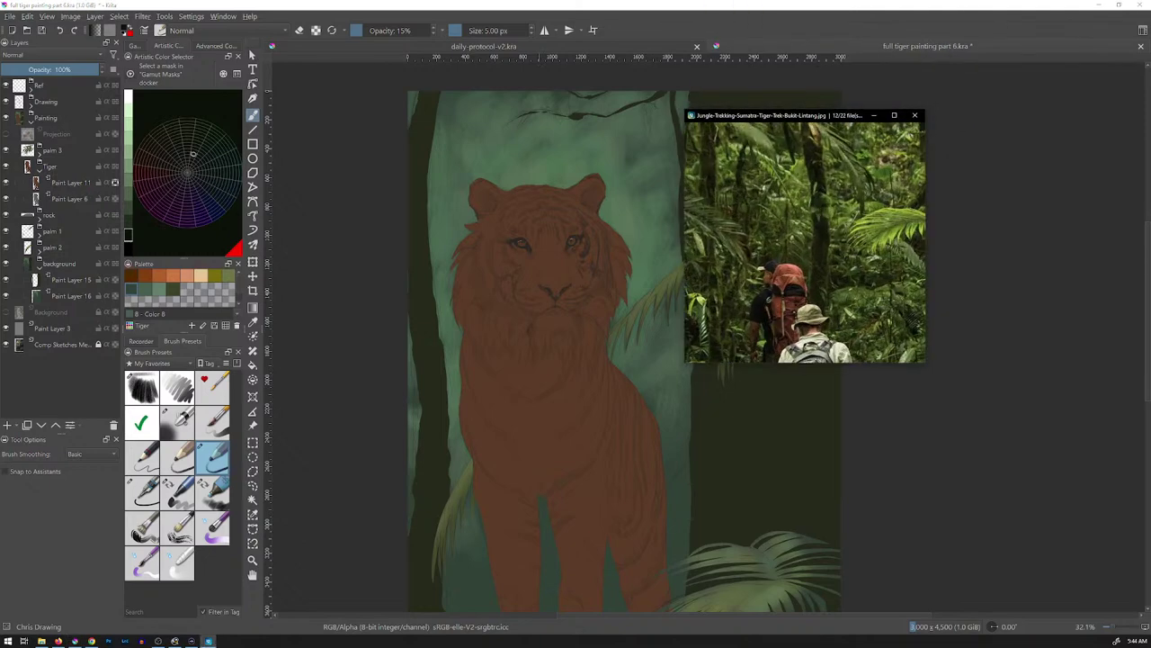
drag(927, 304, 1037, 304)
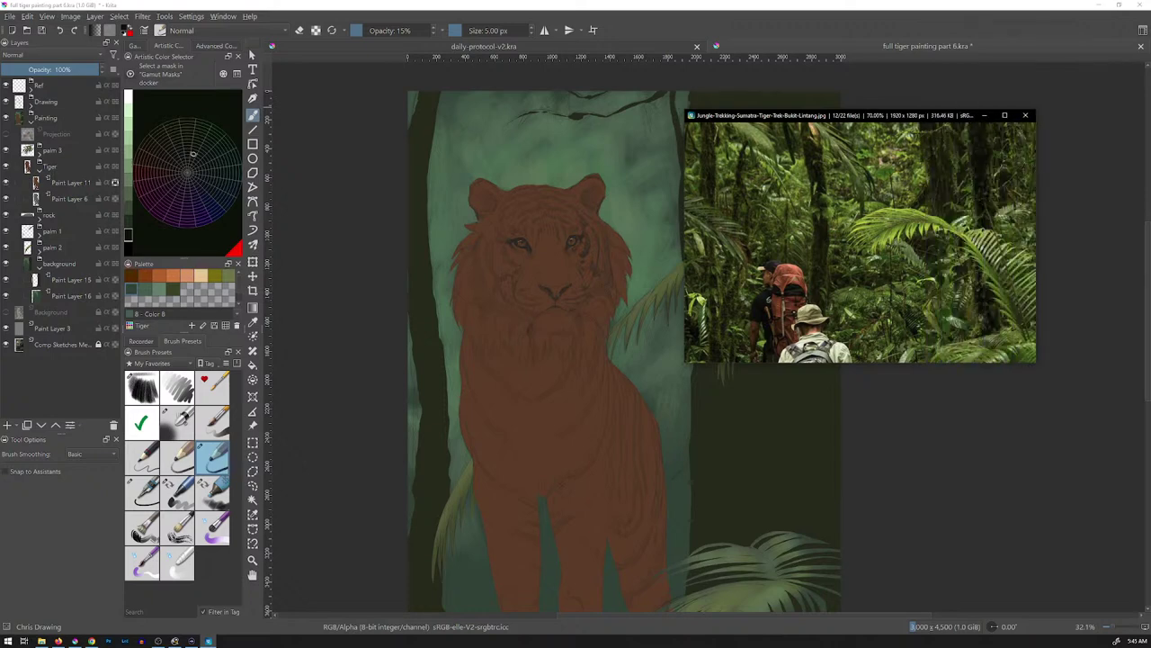
drag(855, 225, 850, 280)
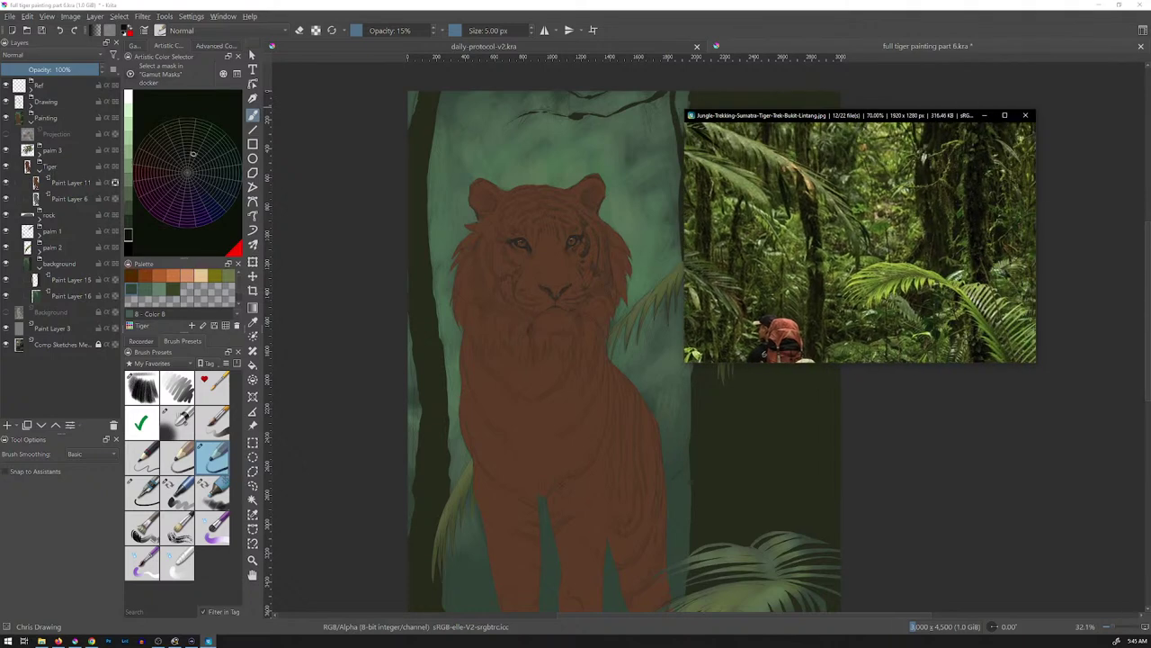
- Move the floating jungle photo window off the tiger, then expand the Ref group and show its jungle photo layer
drag(875, 122, 950, 115)
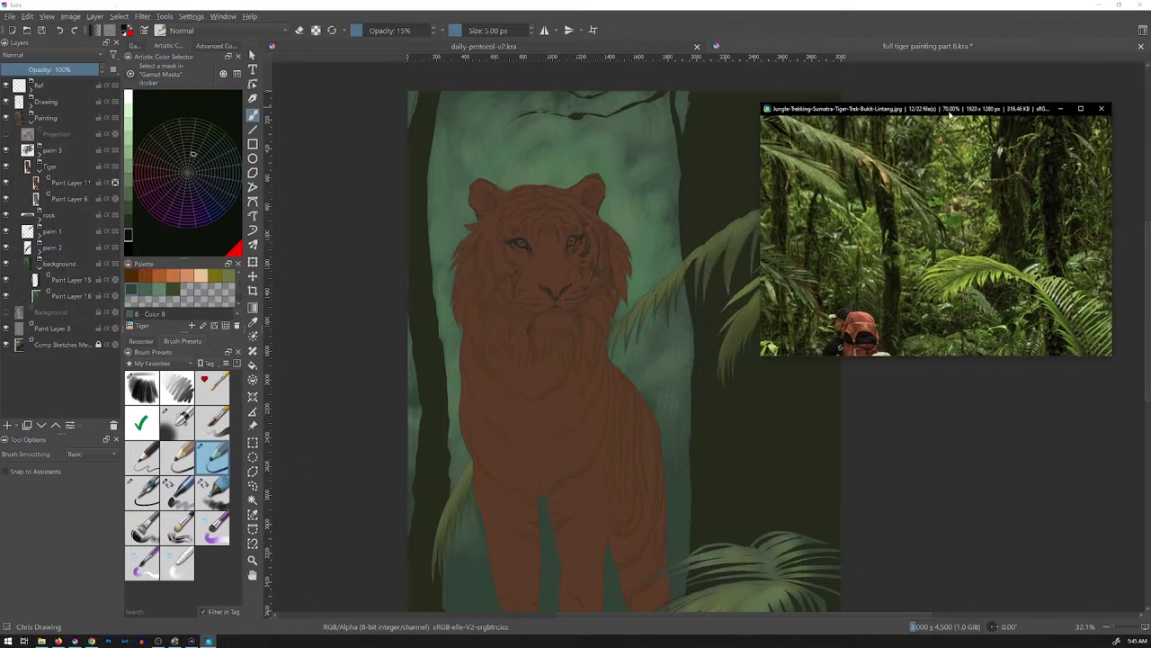
drag(950, 114, 943, 113)
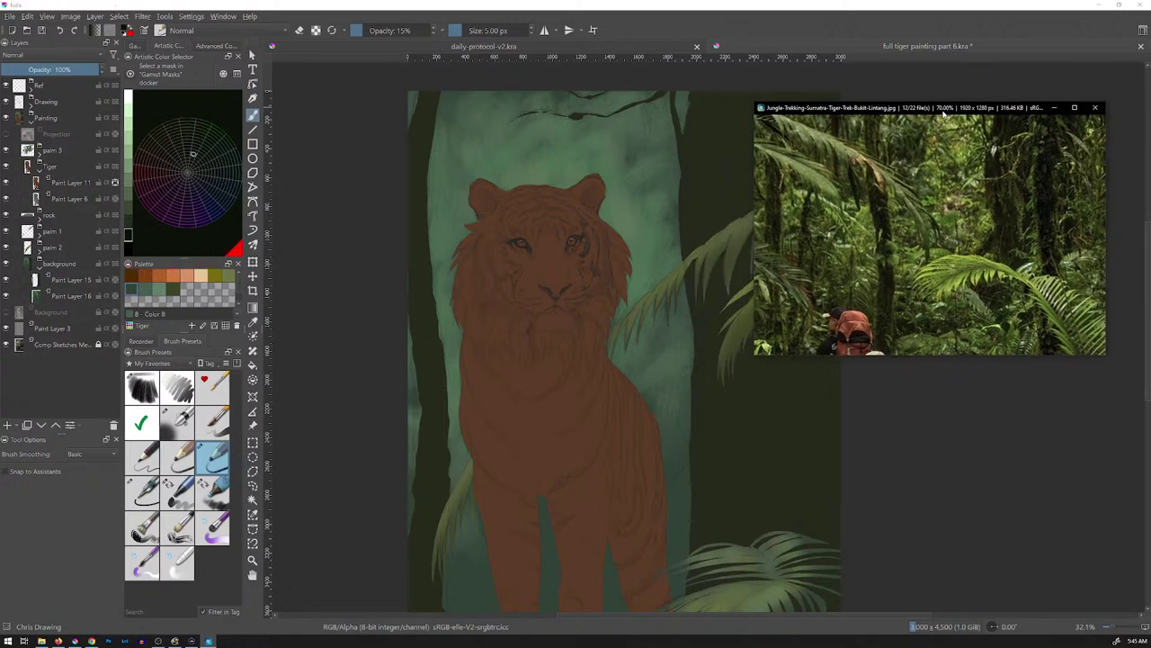
click(30, 88)
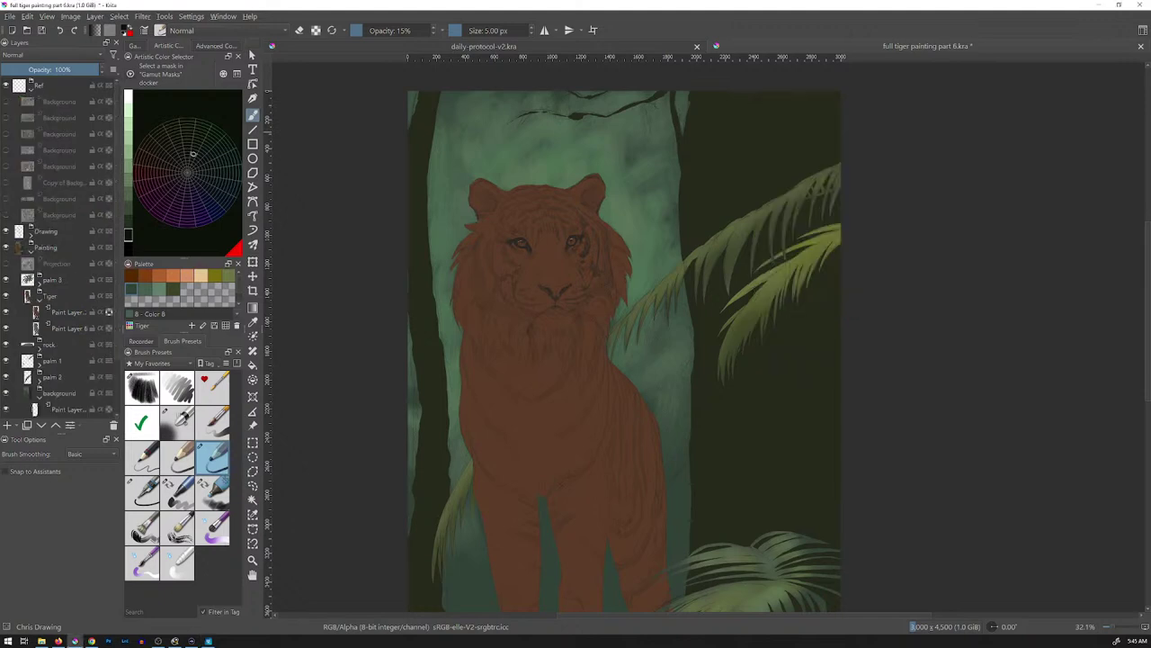
click(7, 134)
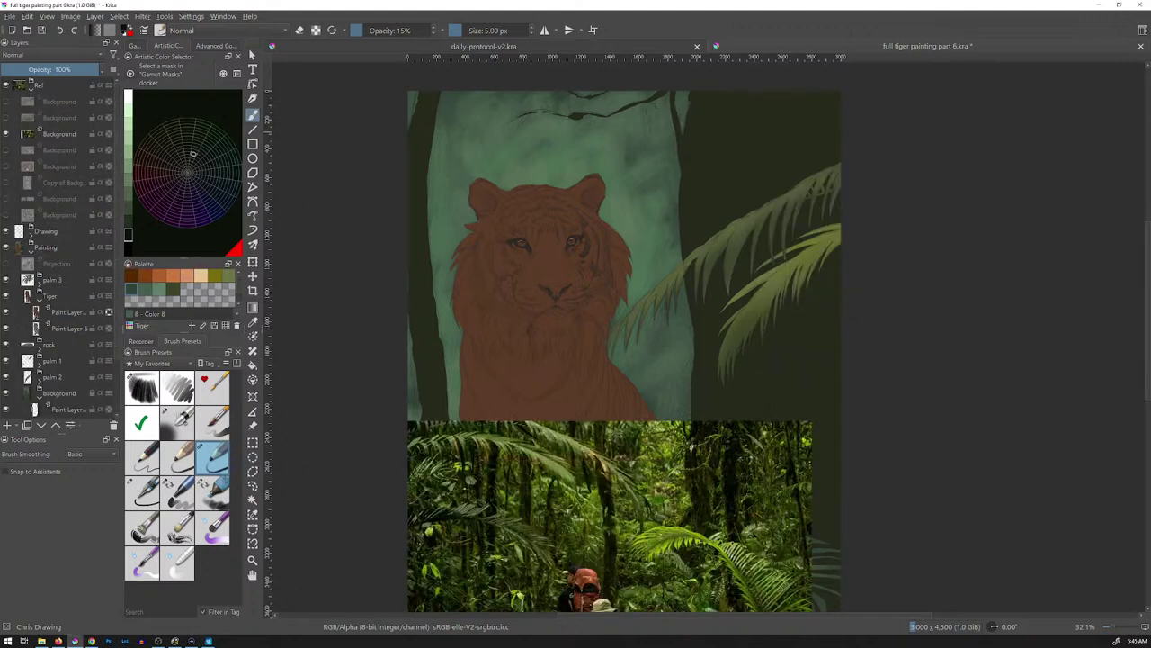
mouse_move(7, 133)
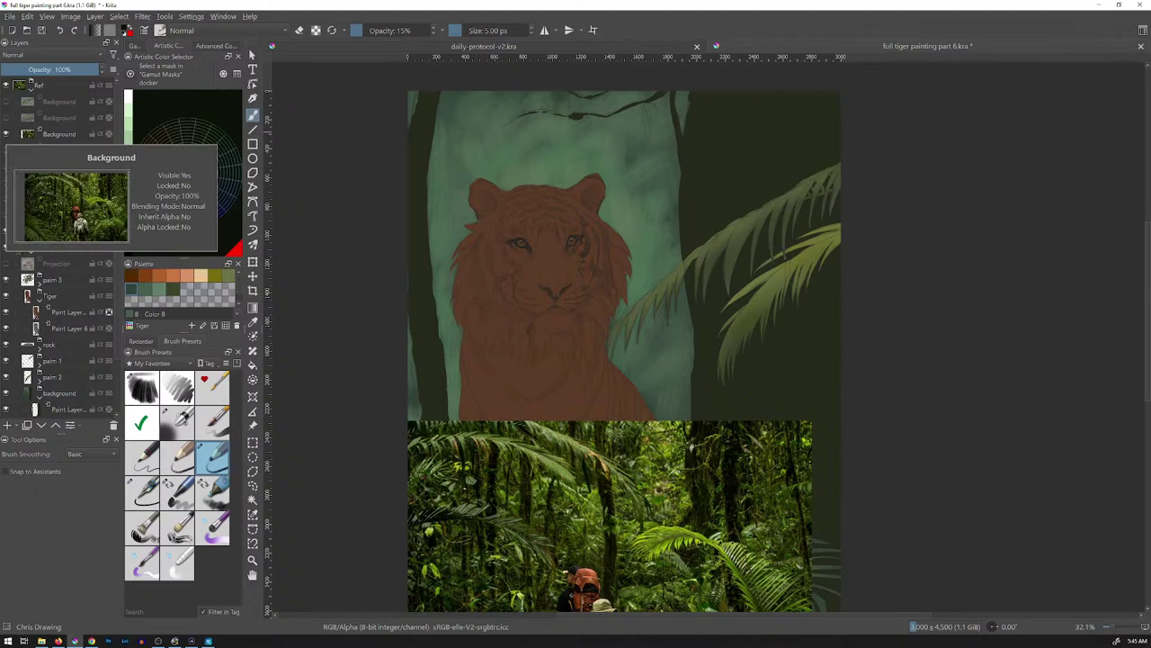
- Scale the jungle photo layer down proportionally and place it over the tiger's lower body
click(60, 133)
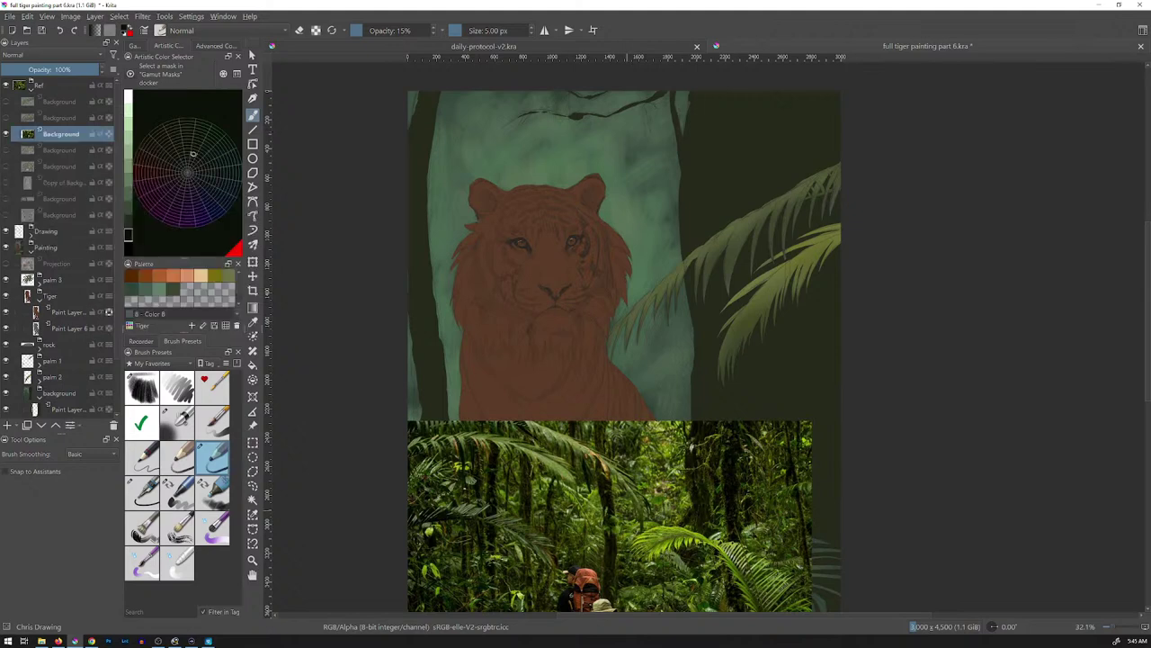
key(t)
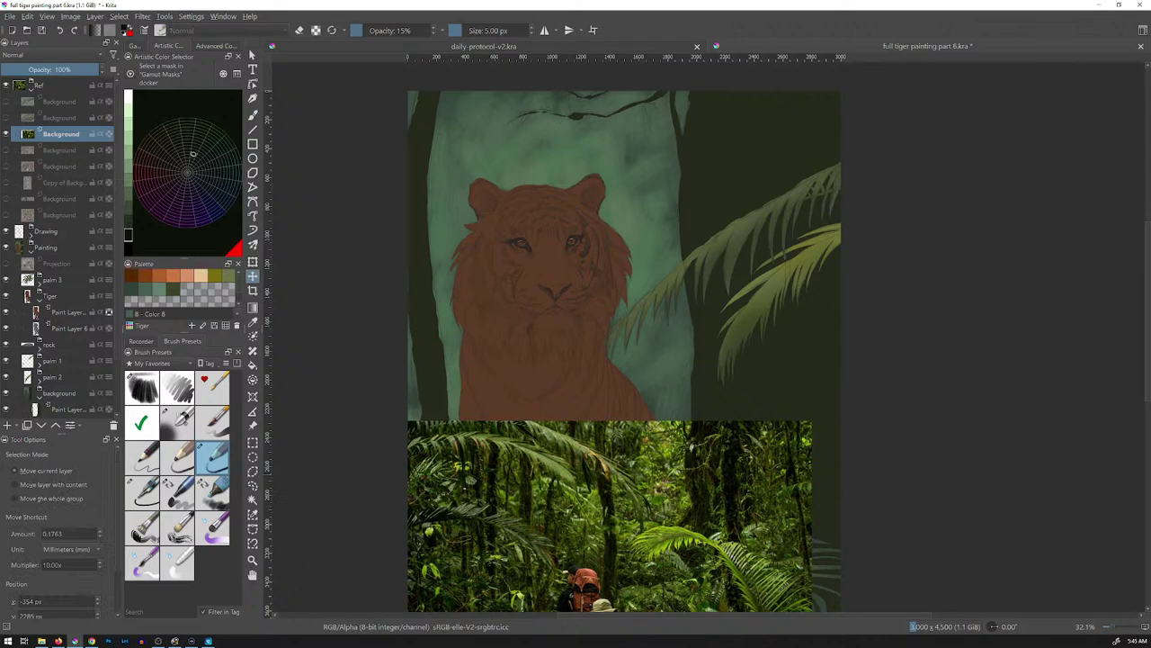
key(ctrl+t)
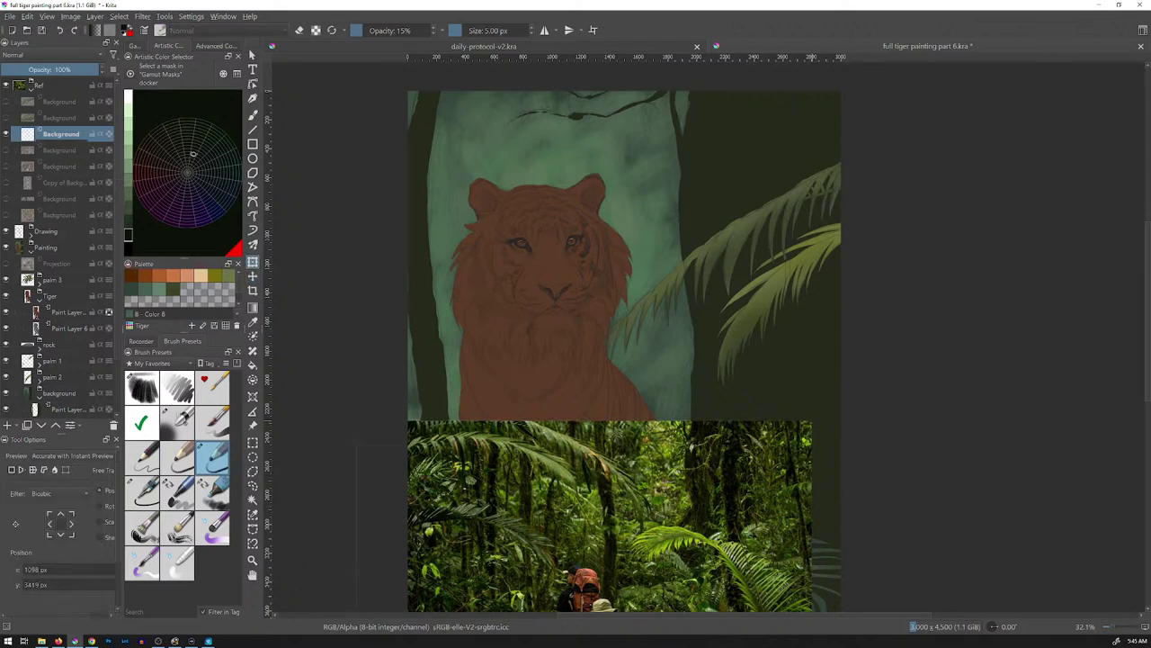
drag(811, 420, 657, 525)
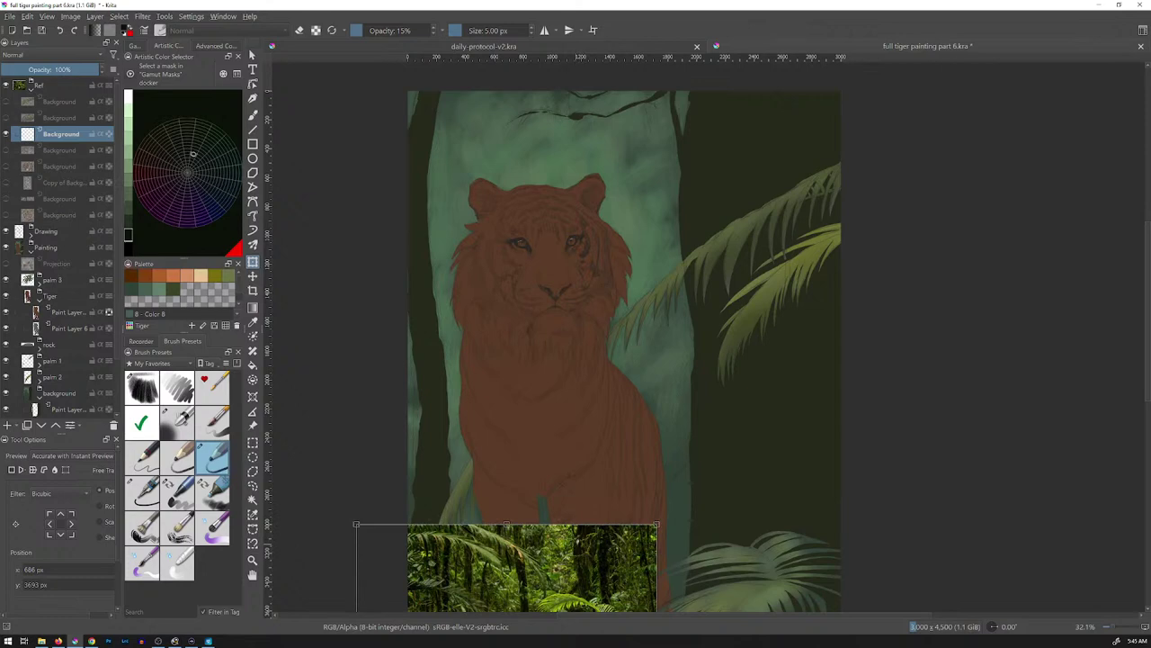
drag(549, 568, 621, 516)
key(Return)
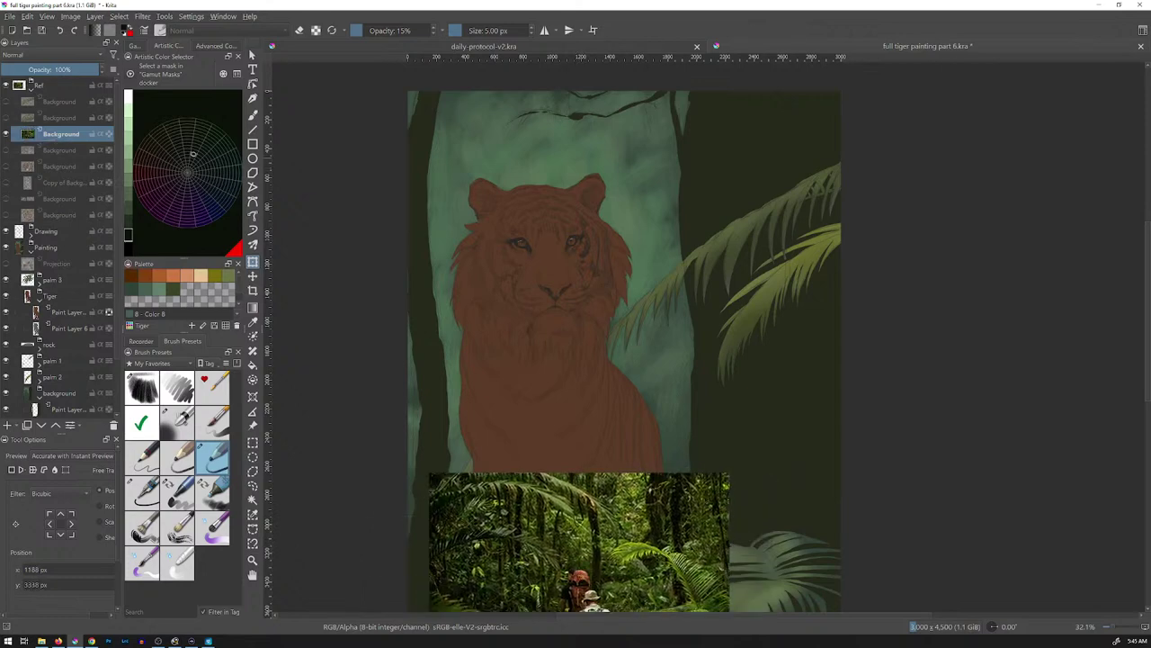
- Collapse the Ref group and add a new paint layer above Paint Layer 16 in the background group
click(31, 88)
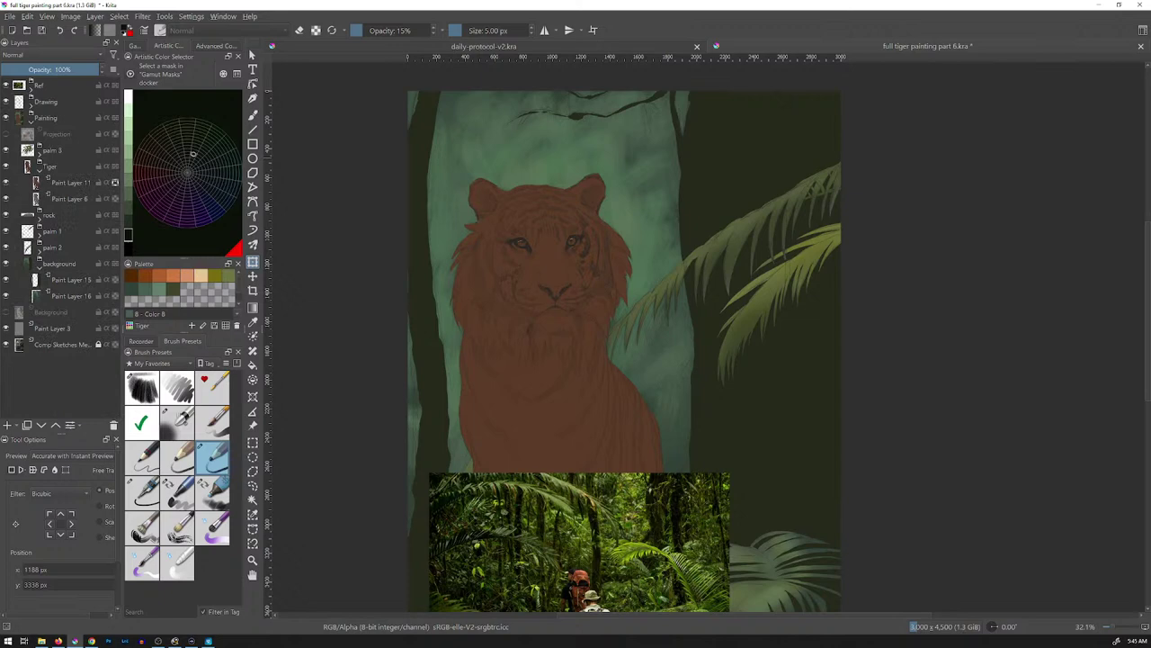
click(70, 296)
key(Insert)
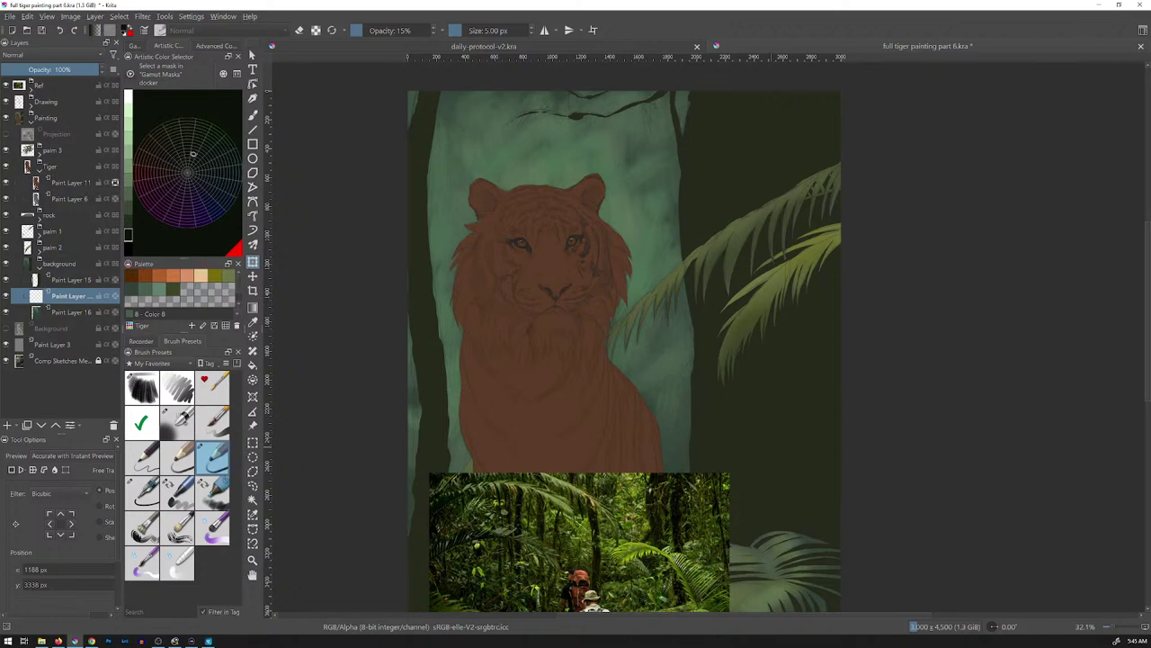
- Try a dark stroke with the Basic-5 Size Opacity brush beside the tiger's head, and undo it
click(213, 423)
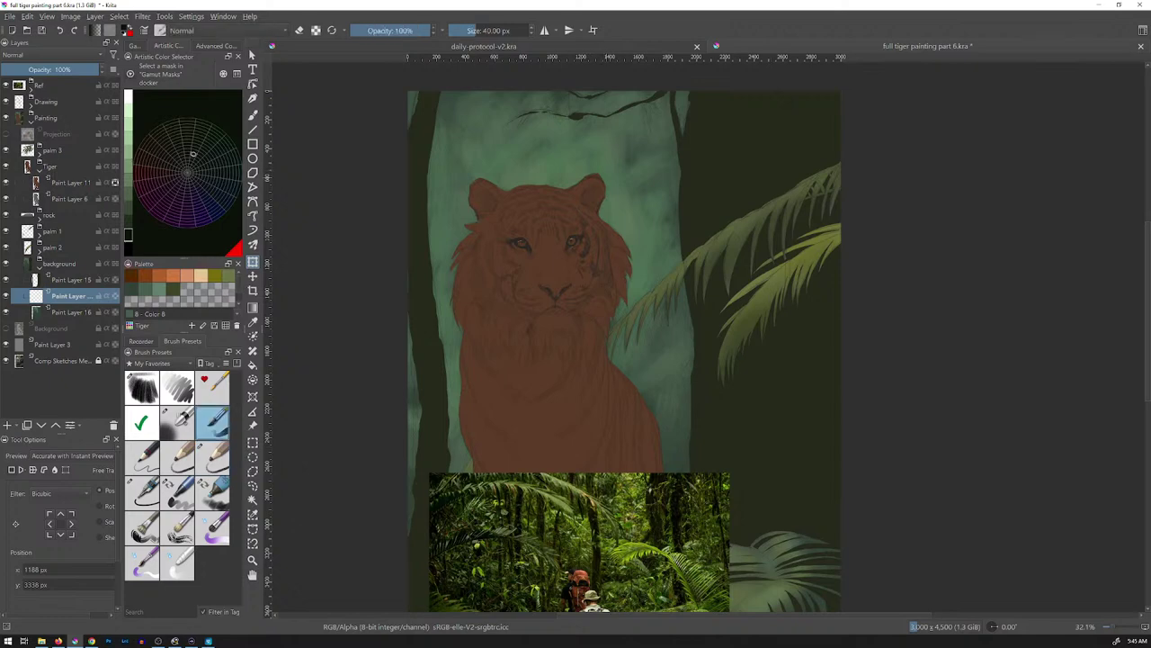
key(b)
mouse_move(621, 207)
mouse_down()
mouse_move(621, 219)
mouse_move(631, 209)
mouse_move(639, 224)
mouse_up()
key(ctrl+z)
key(ctrl+z)
key(ctrl+z)
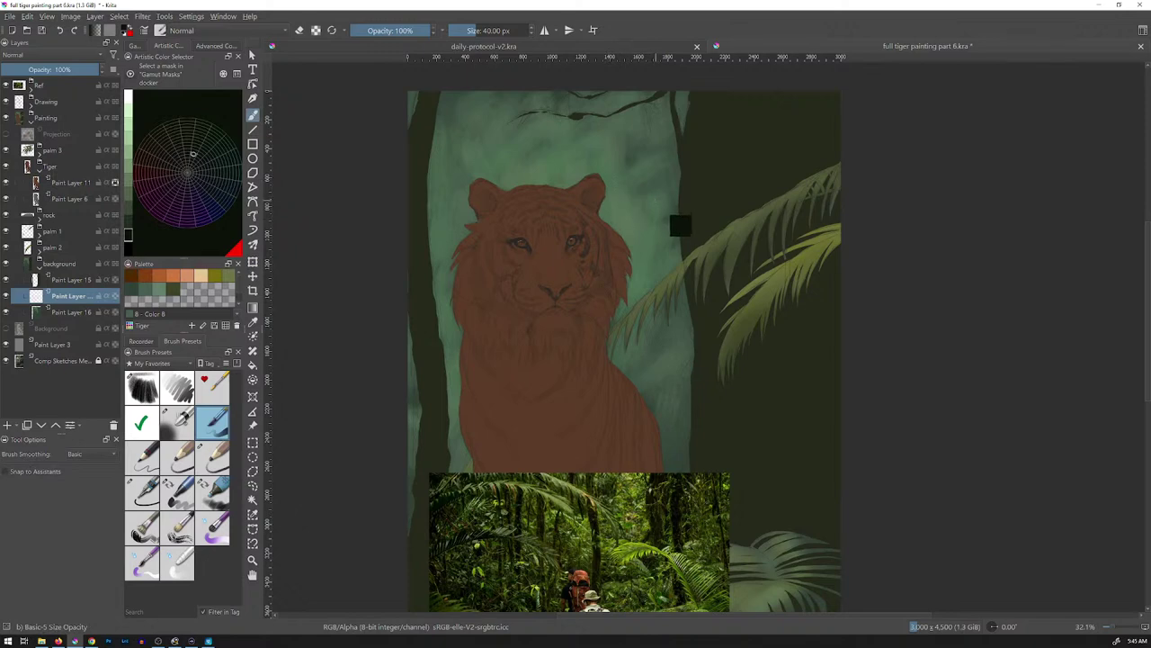
- Try dark Marker Chisel Smooth strokes on the misty green behind the tiger's head and flank, and undo them
click(177, 490)
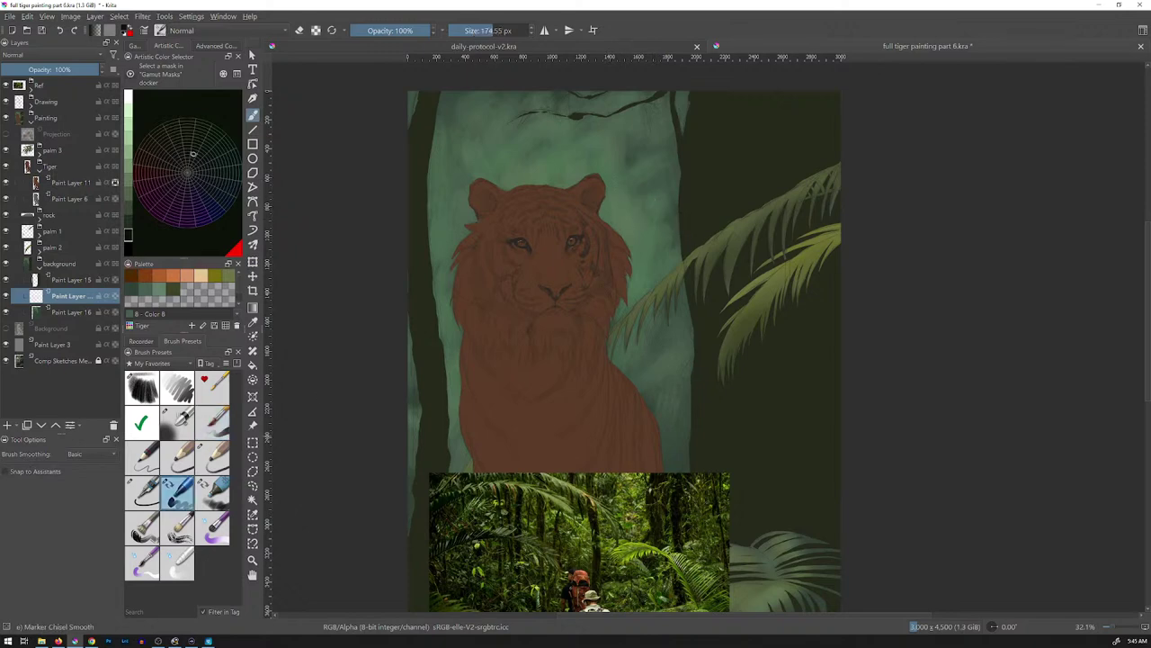
drag(632, 195, 628, 212)
key(ctrl+z)
key(1)
drag(652, 548, 858, 119)
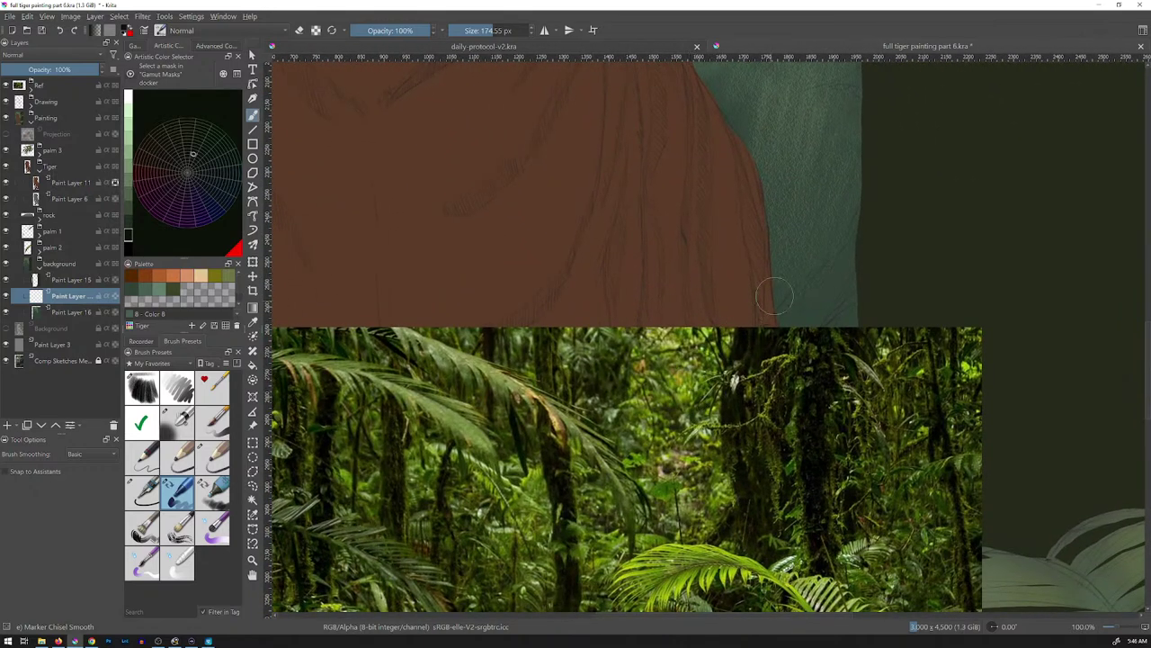
mouse_move(792, 265)
mouse_down()
mouse_move(805, 239)
mouse_move(819, 259)
mouse_up()
key(ctrl+z)
- Test the Marker Dry and Dry Brushing presets on the green strip beside the tiger's flank, and undo the strokes
key(slash)
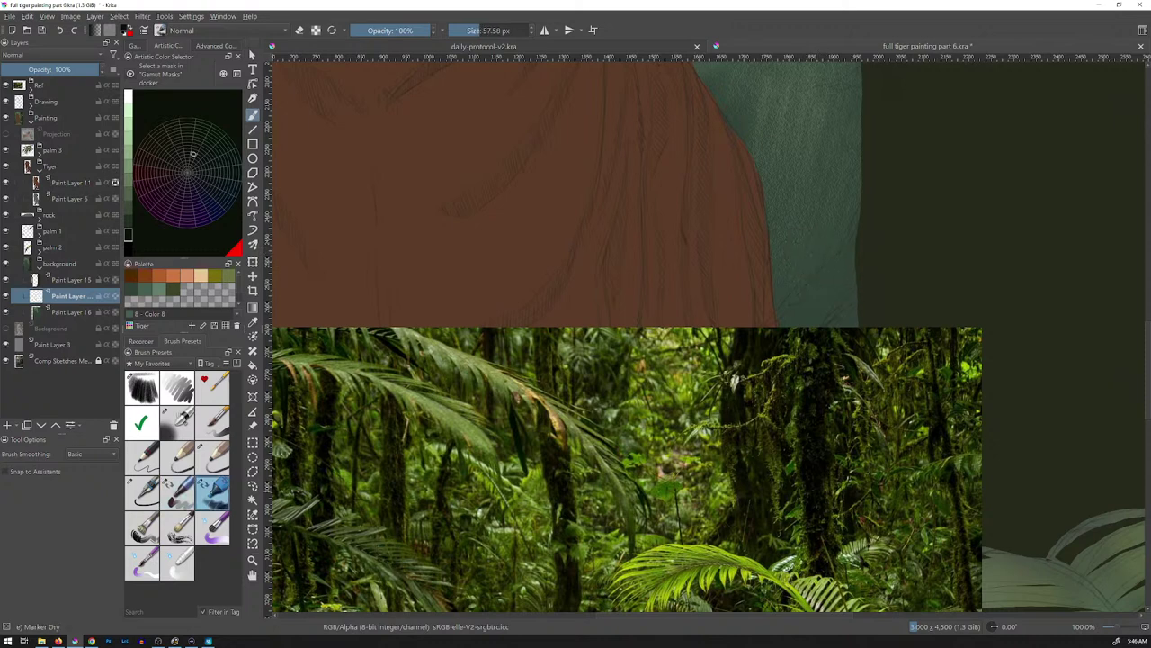
mouse_move(811, 240)
mouse_down()
mouse_move(805, 254)
mouse_move(810, 232)
mouse_move(796, 236)
mouse_move(811, 214)
mouse_up()
key(ctrl+z)
key(ctrl+z)
click(177, 526)
mouse_move(795, 250)
mouse_down()
mouse_move(814, 255)
mouse_move(802, 249)
mouse_up()
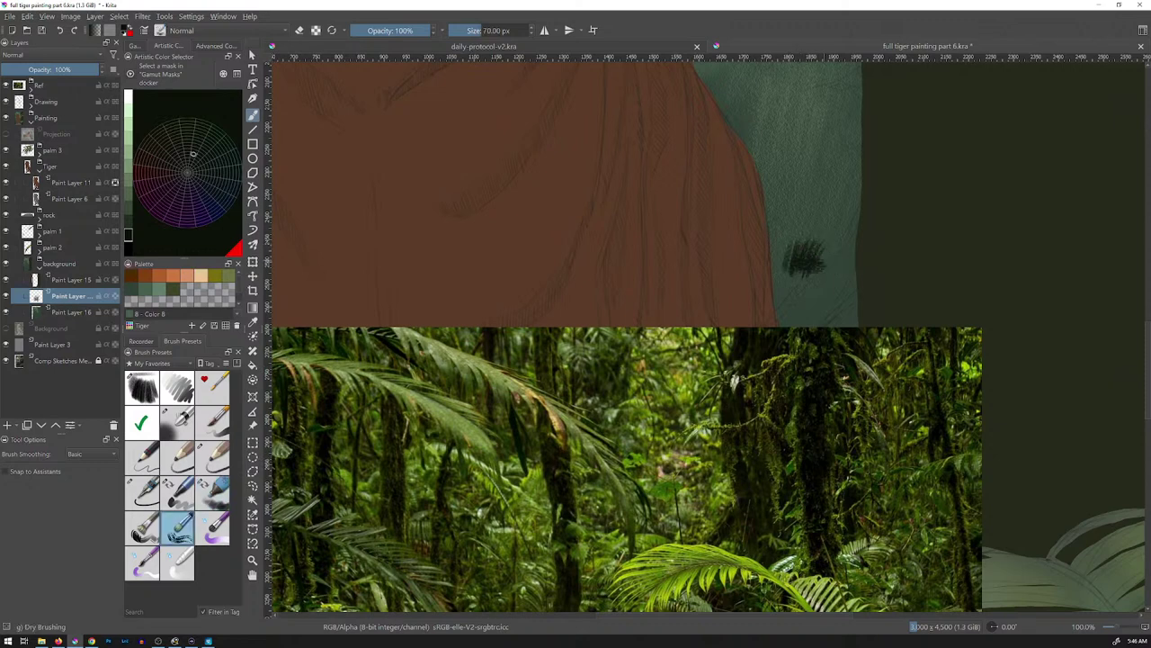
key(ctrl+z)
key(ctrl+z)
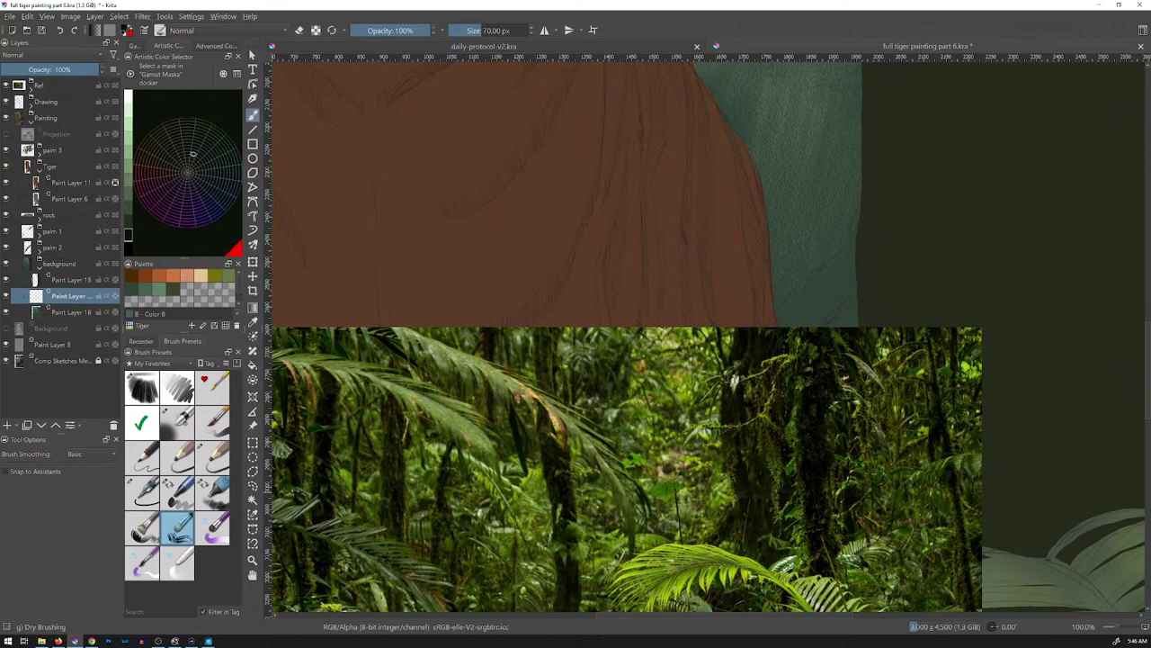
- Test the Bristles-2 Flat Rough brush on the green strip beside the tiger's flank, and undo the strokes
key(/)
mouse_move(788, 252)
mouse_down()
mouse_move(795, 266)
mouse_move(815, 267)
mouse_move(810, 245)
mouse_move(795, 252)
mouse_move(811, 263)
mouse_up()
key(ctrl+z)
key(ctrl+z)
key(ctrl+z)
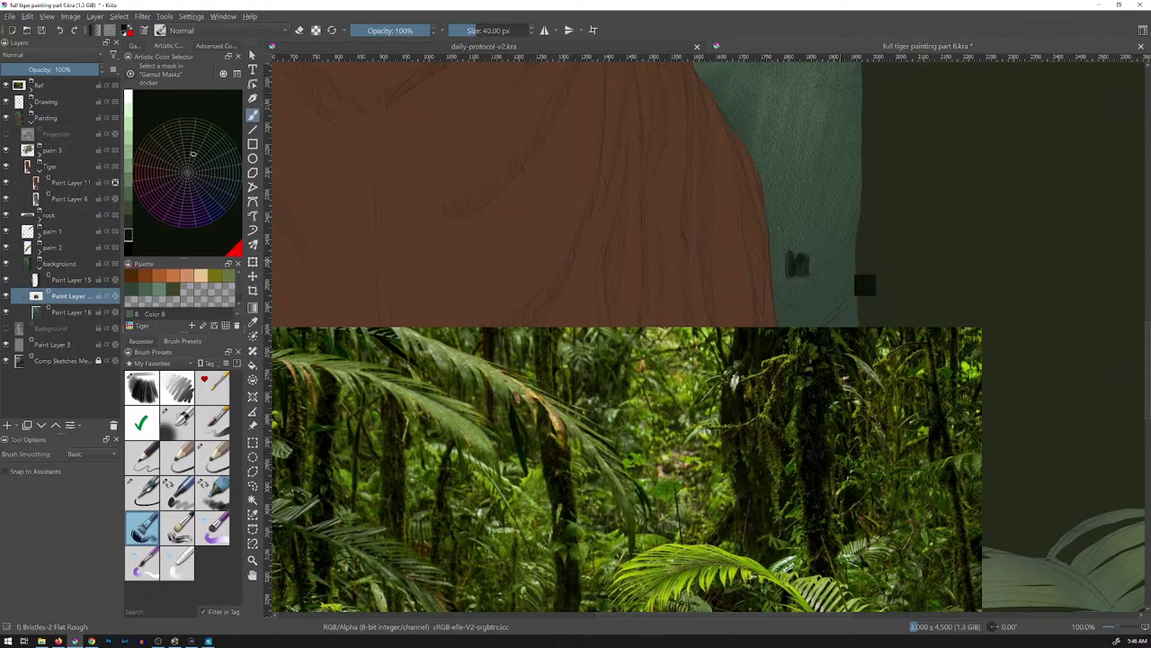
key(ctrl+z)
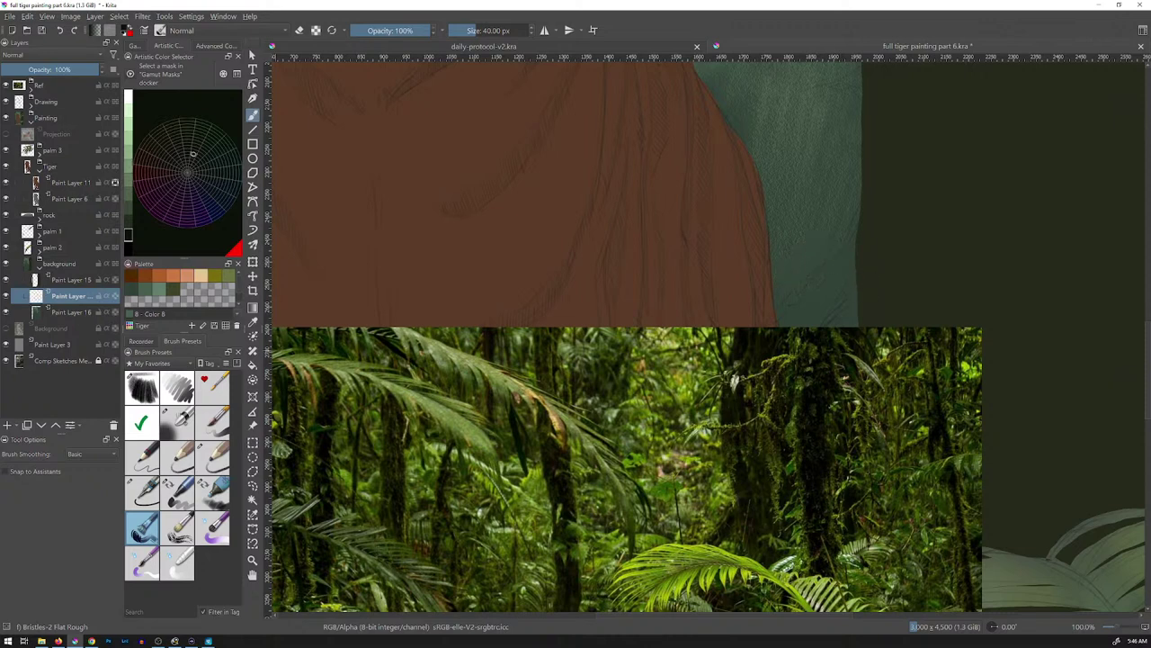
- Show the deevad 23.01 brush presets and choose Thin Brush Hard Edge Textured
click(148, 363)
click(146, 242)
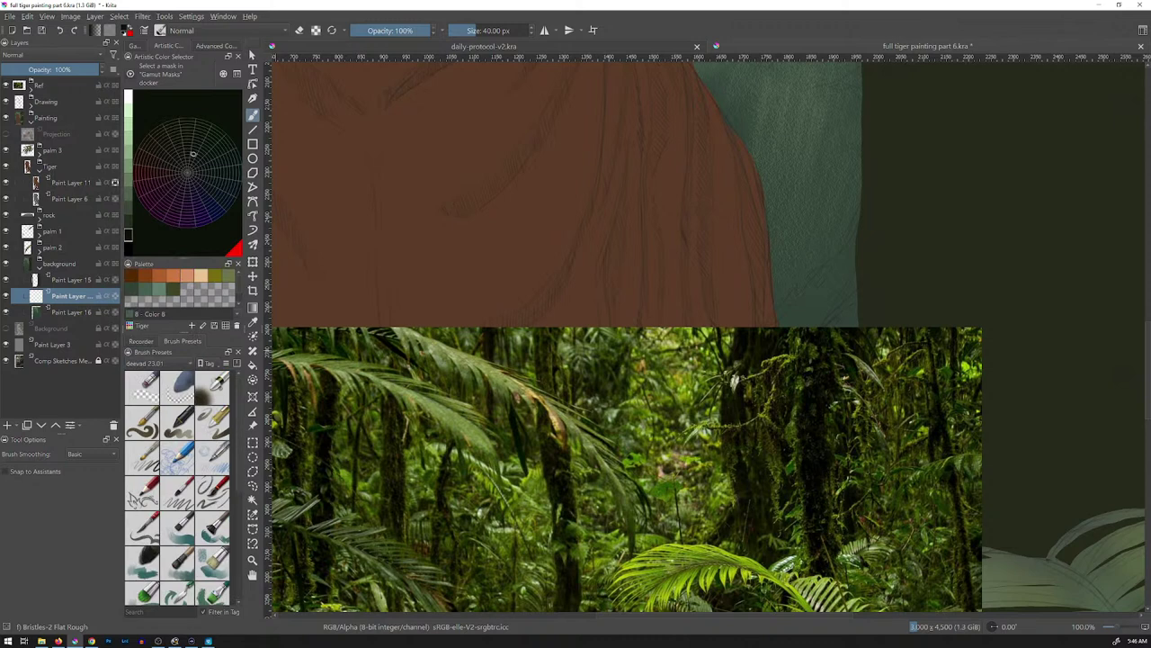
click(212, 493)
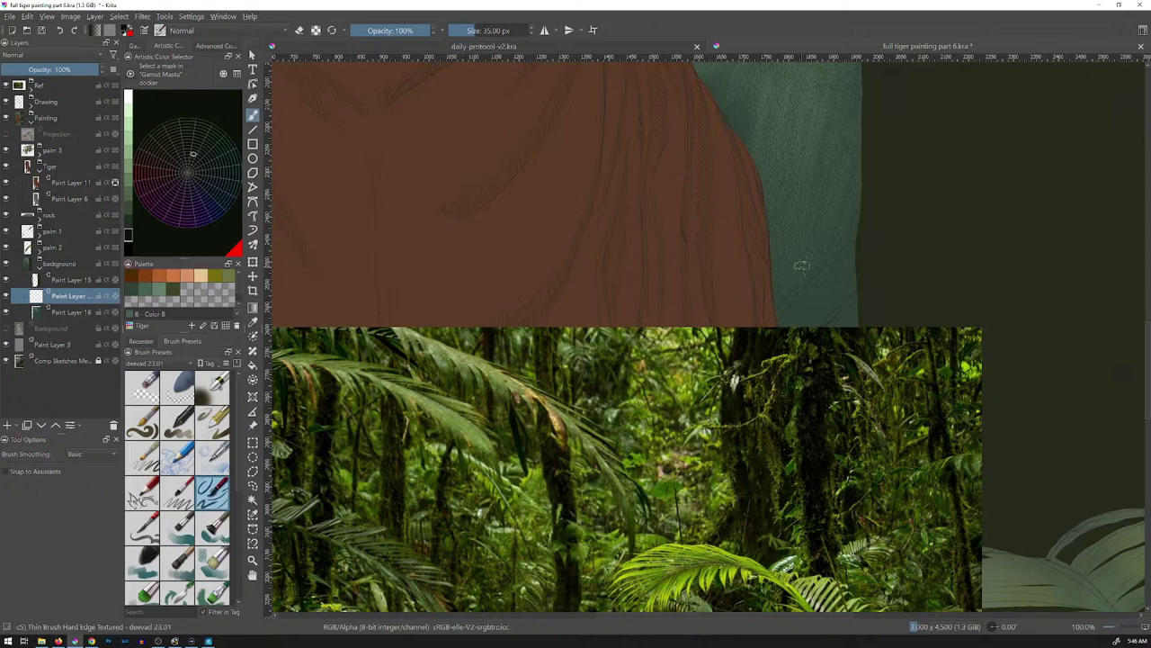
- Test the Thin Brush Hard Edge Textured beside the tiger's flank, undo the strokes and browse the other deevad brushes
mouse_move(812, 251)
mouse_down()
mouse_move(801, 276)
mouse_move(819, 281)
mouse_up()
key(ctrl+z)
key(ctrl+z)
key(ctrl+z)
scroll(177, 486, down, 10)
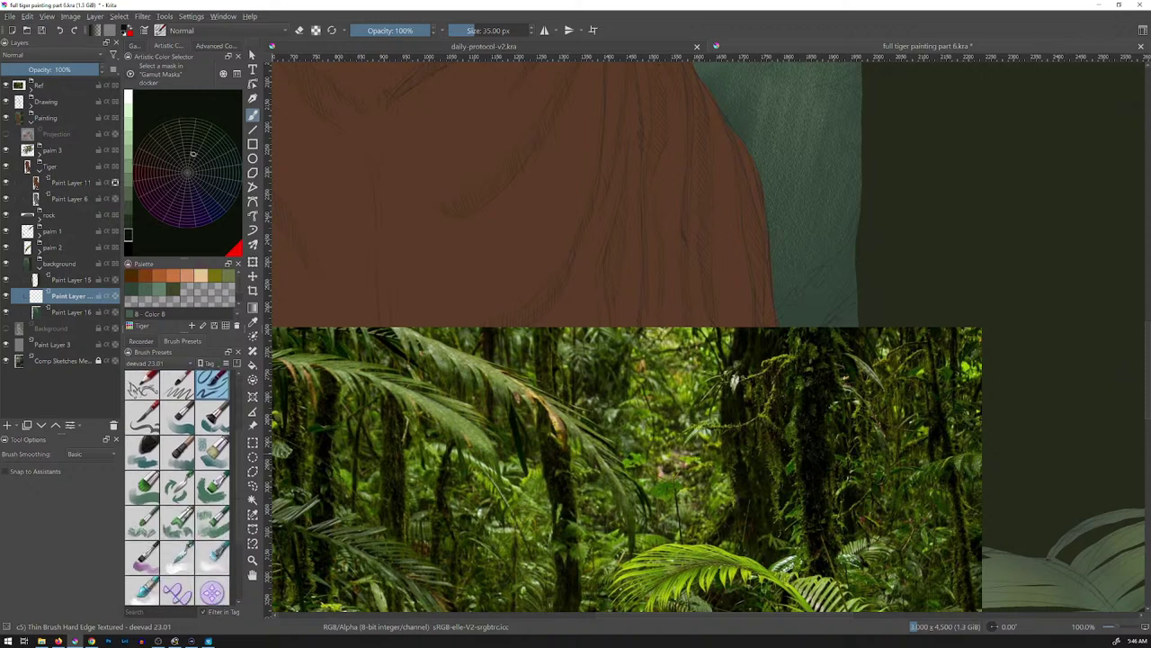
scroll(177, 486, up, 10)
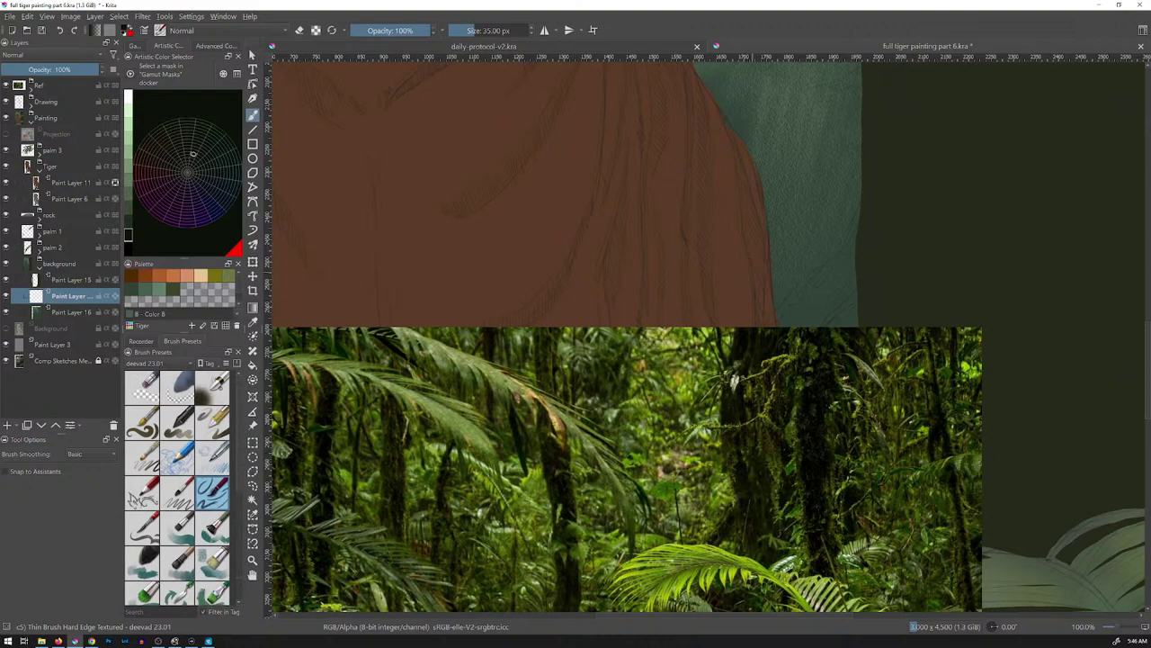
- Move the jungle photo layer up over the tiger's chest against the canvas's left edge, and return to brushing on Paint Layer 17
scroll(754, 270, down, 5)
scroll(764, 232, up, 2)
drag(765, 231, 678, 534)
drag(701, 363, 690, 340)
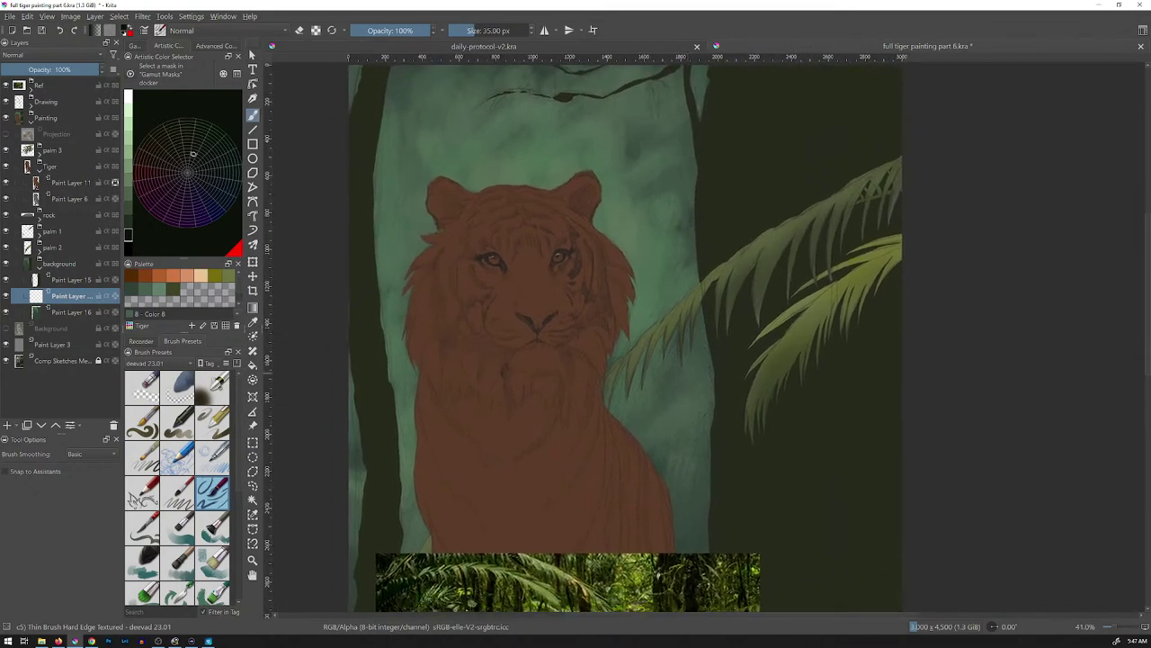
click(40, 85)
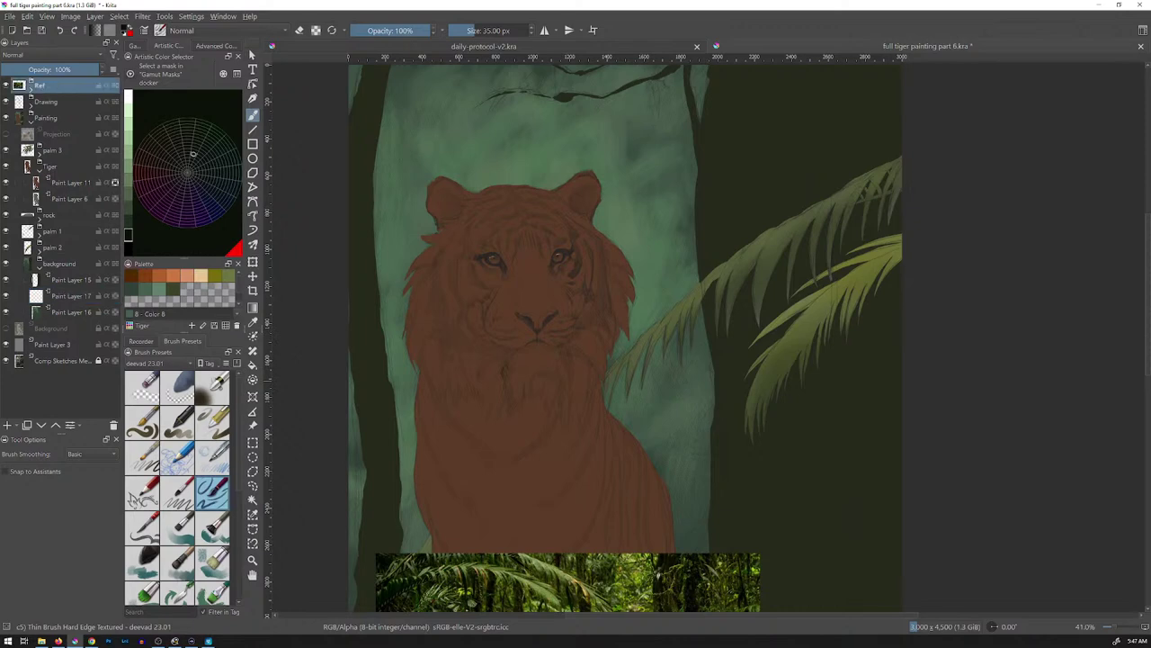
click(30, 88)
click(61, 134)
key(t)
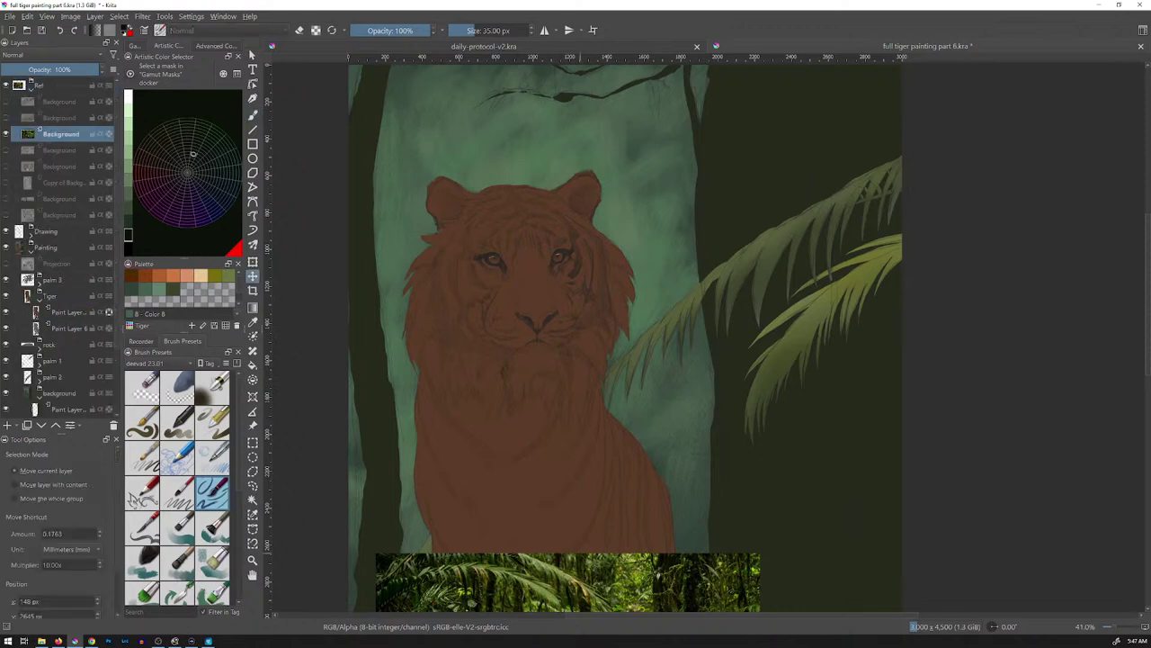
drag(518, 419, 493, 296)
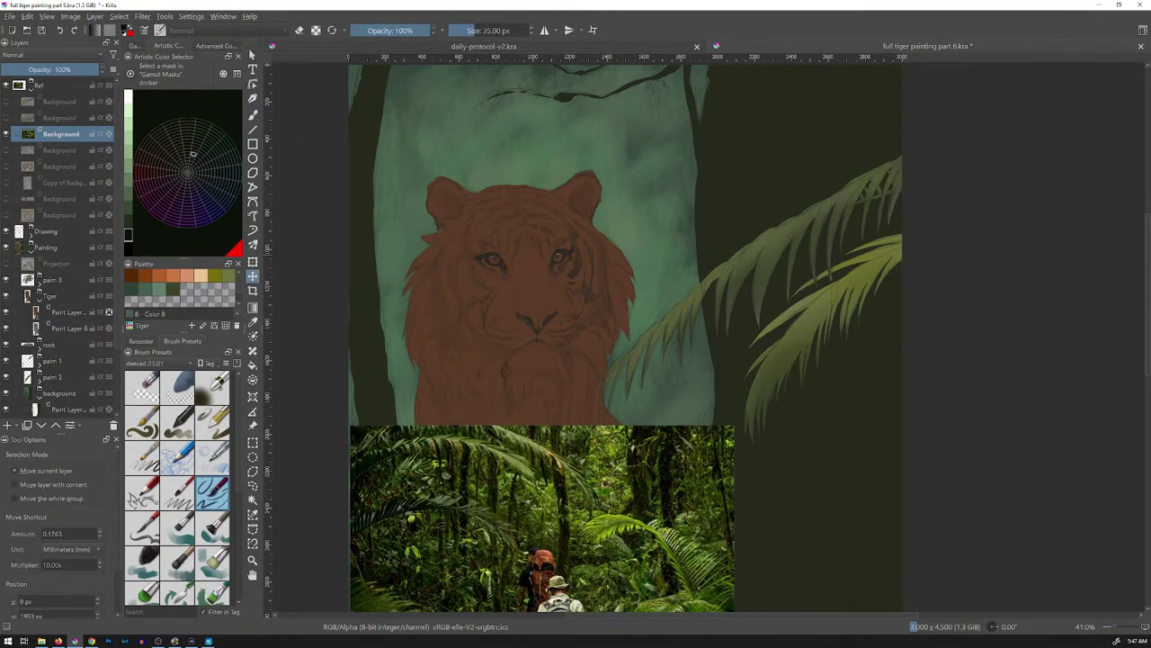
click(30, 84)
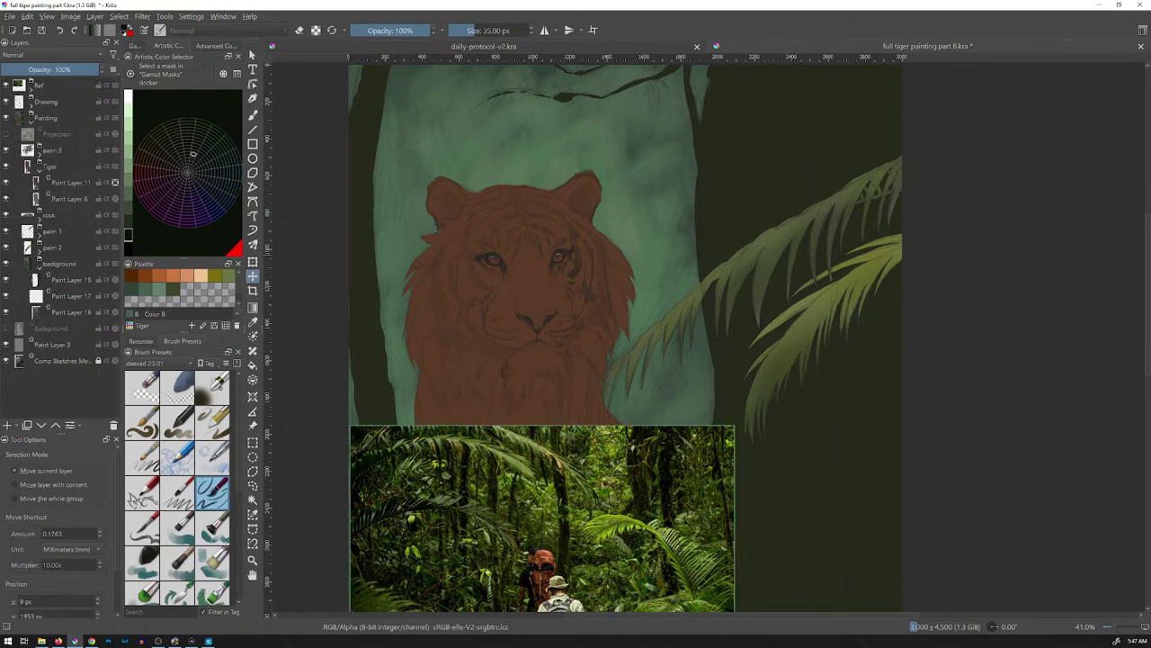
click(71, 296)
key(b)
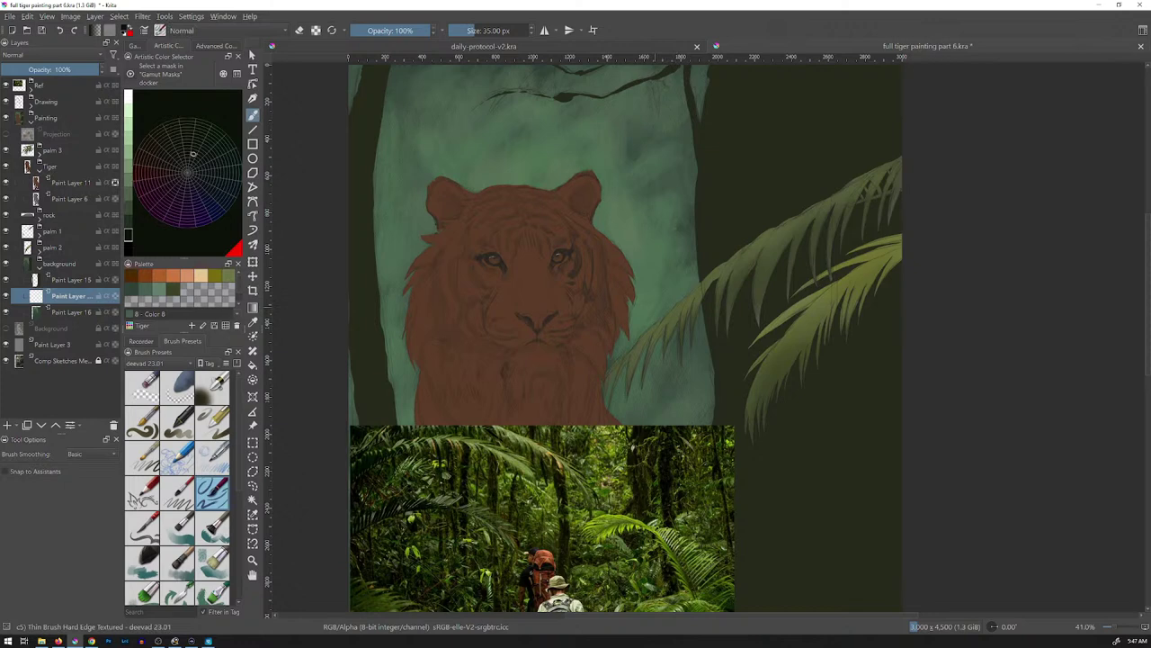
- Expand the Ref group and adjust the visible jungle photo with HSV/HSL, shifting its hue up slightly past 21 and reducing saturation to about -38
click(31, 88)
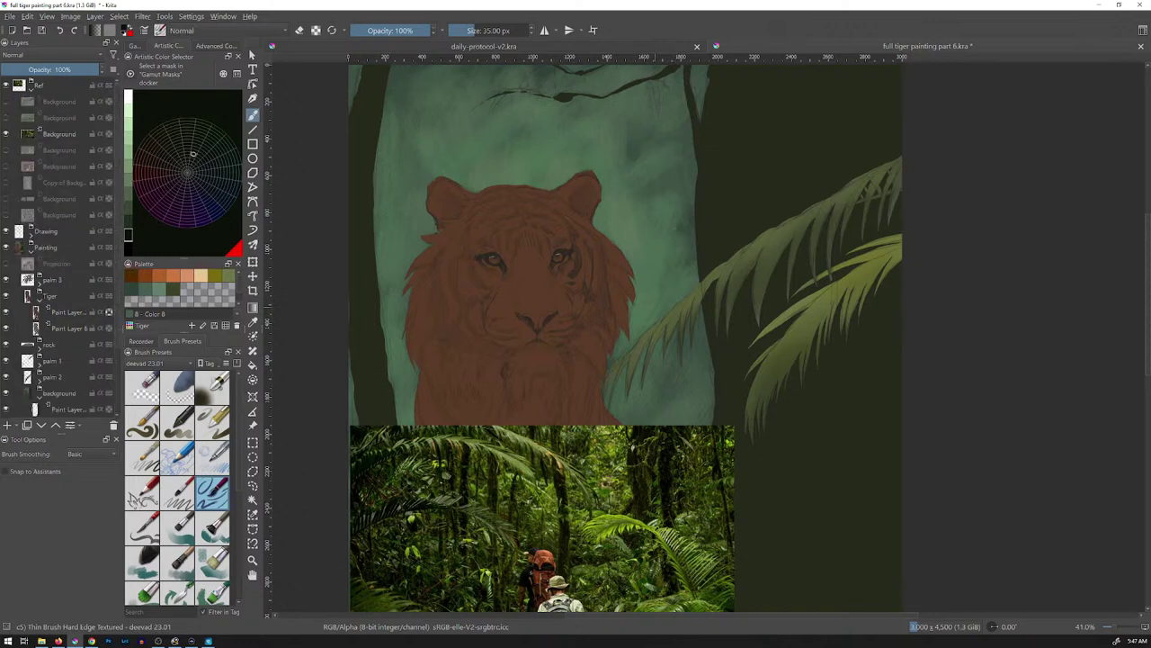
click(61, 134)
mouse_move(62, 133)
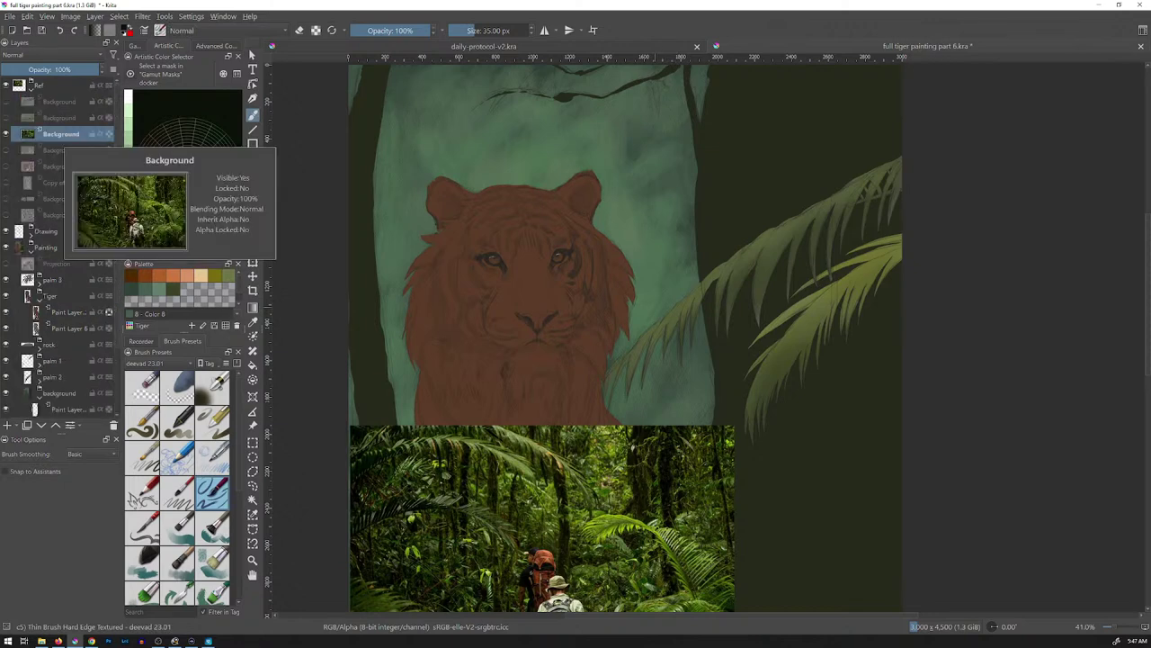
key(ctrl+u)
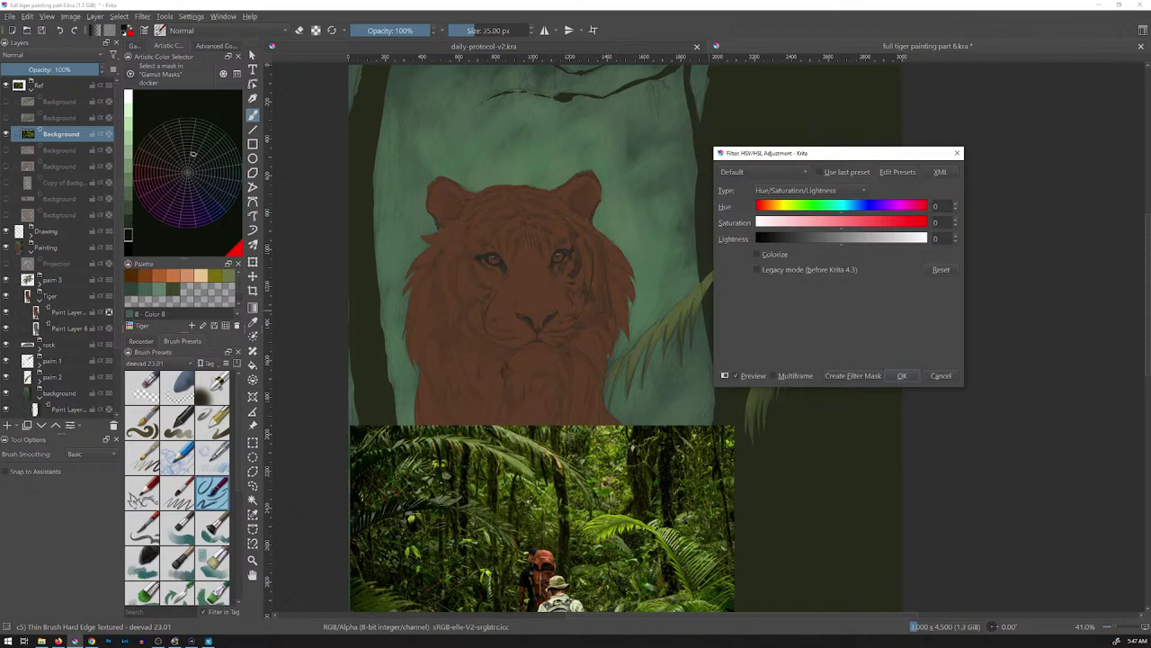
drag(841, 211, 847, 210)
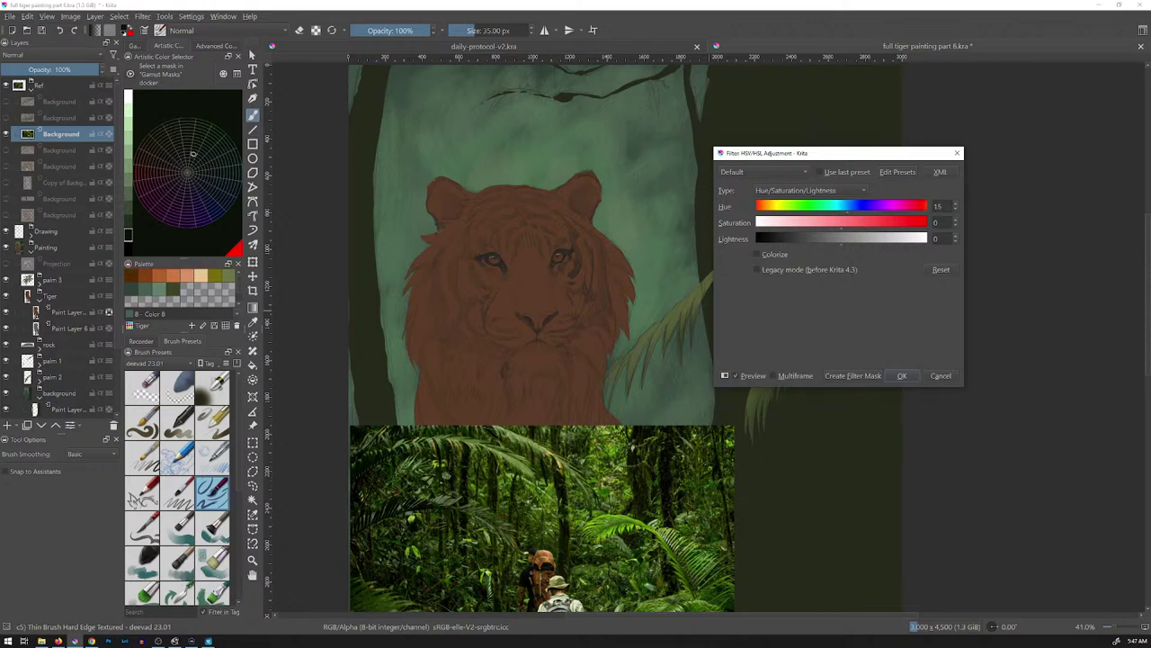
drag(848, 206, 851, 206)
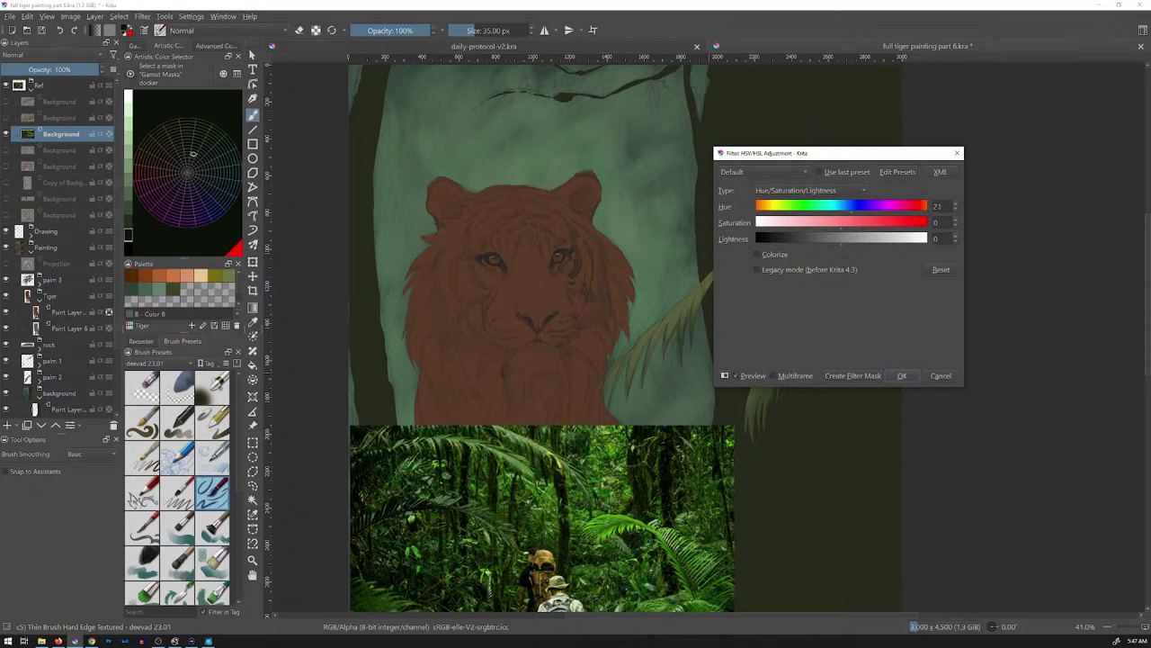
mouse_move(841, 239)
mouse_down()
mouse_move(829, 240)
mouse_move(841, 239)
mouse_up()
drag(842, 225, 810, 225)
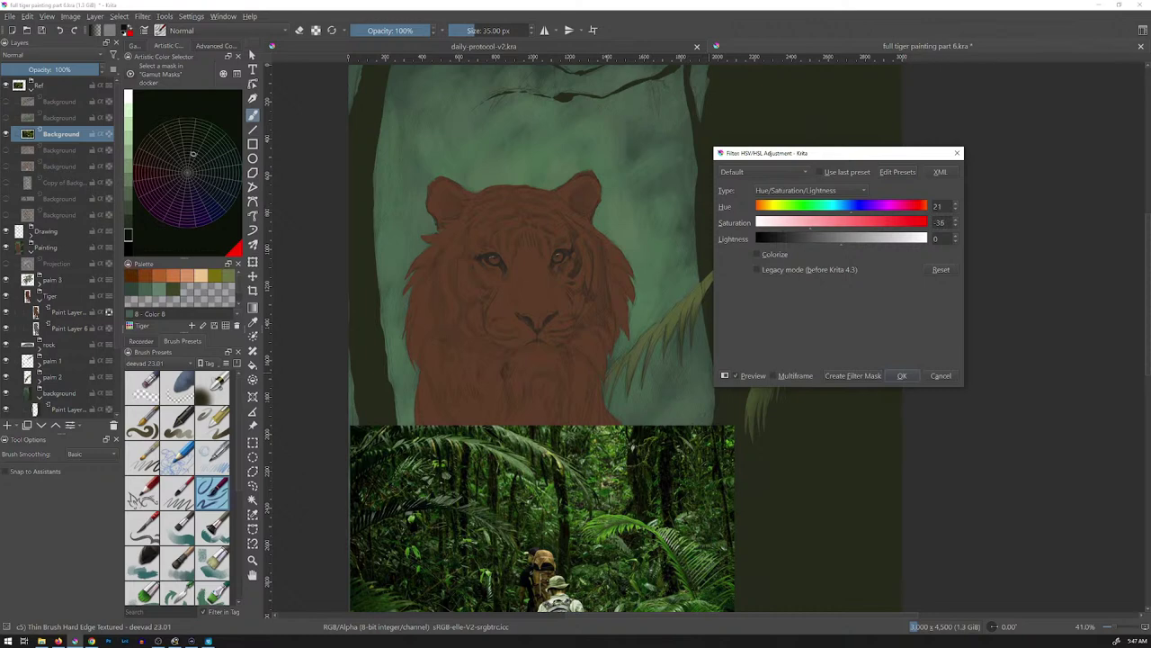
key(Down)
drag(851, 209, 853, 208)
click(901, 375)
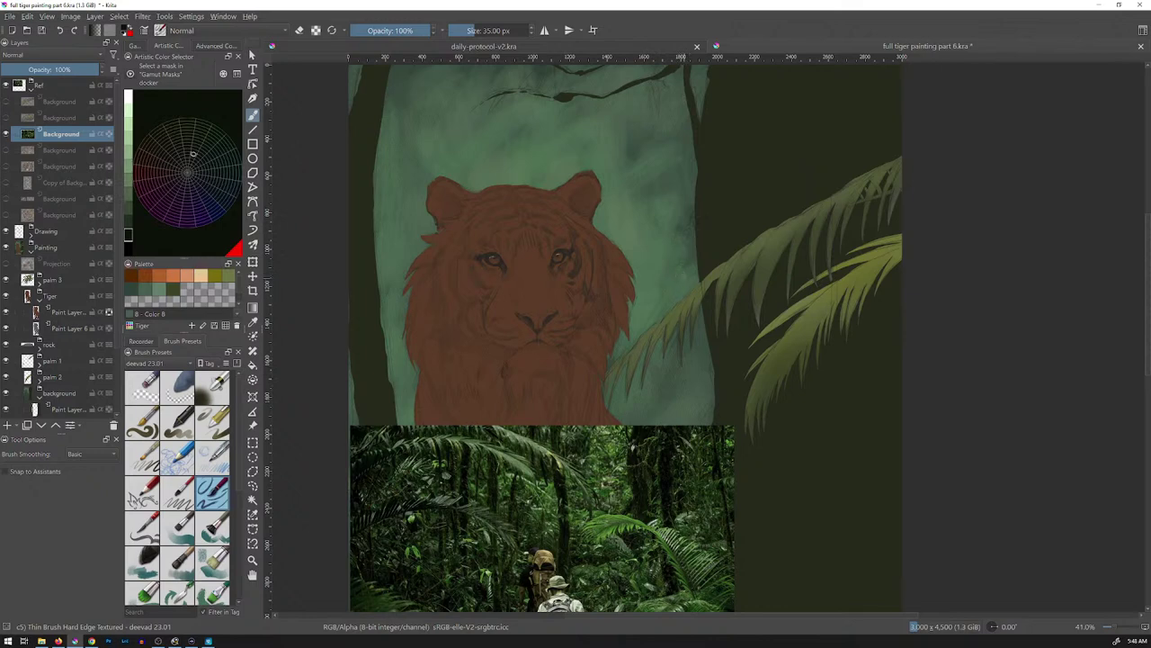
- Sample a dark green from the jungle photo's foliage and enlarge the brush to 47.63 px
ctrl+click(631, 475)
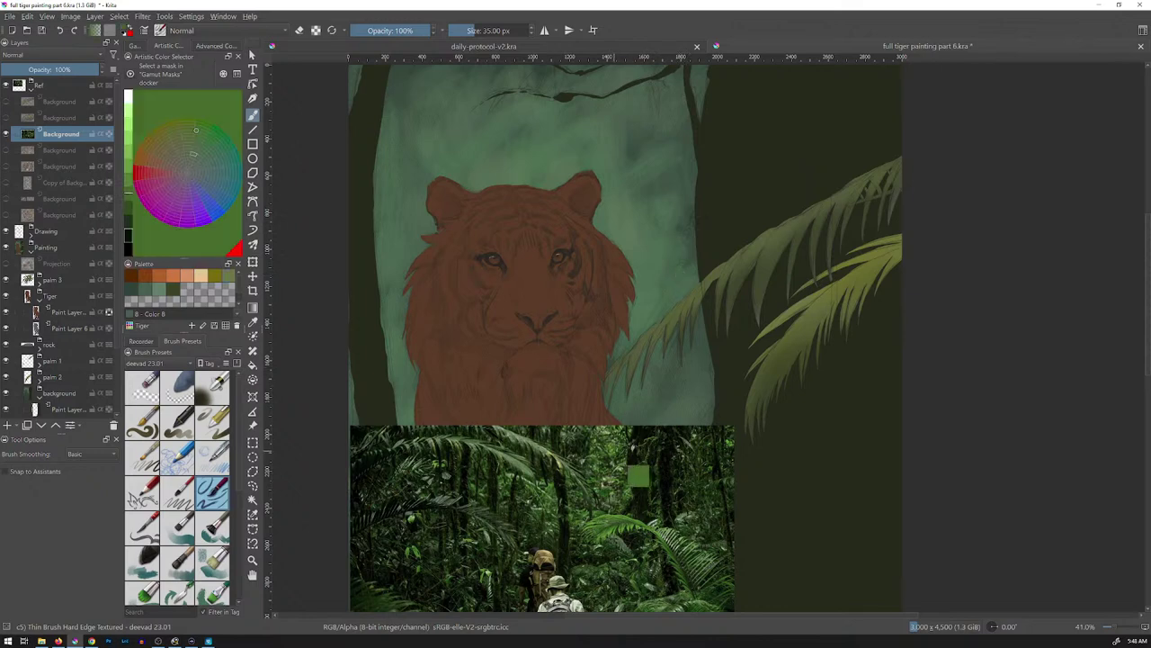
ctrl+click(617, 457)
ctrl+click(613, 454)
ctrl+click(614, 455)
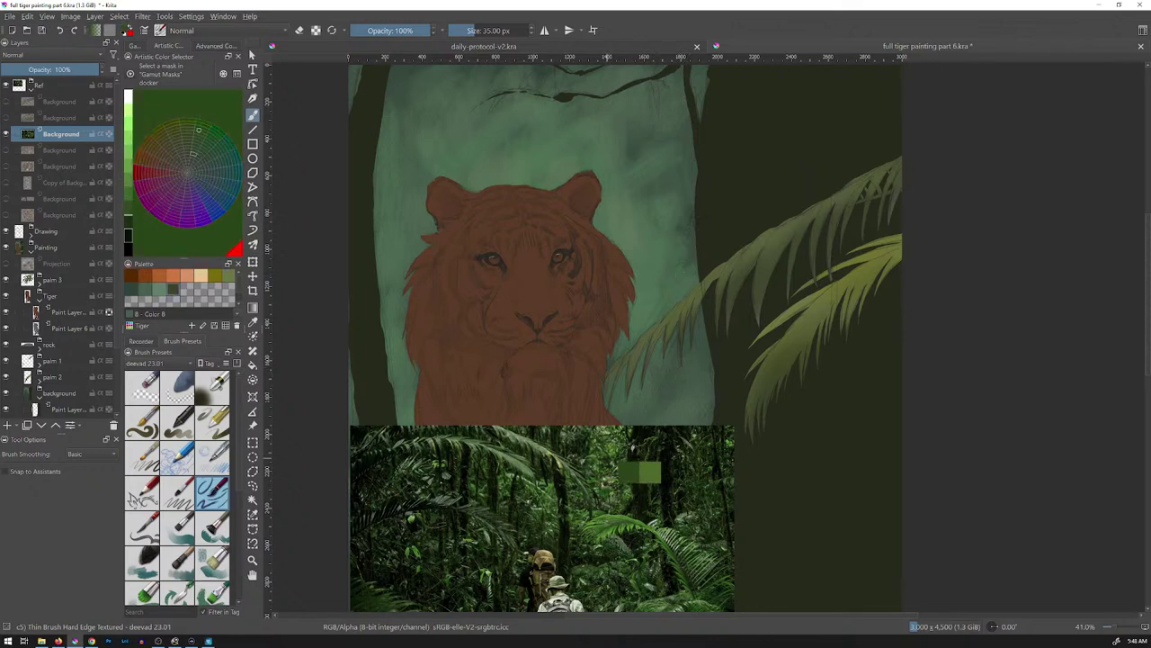
mouse_move(621, 470)
mouse_down()
mouse_move(634, 461)
mouse_move(612, 483)
mouse_move(631, 484)
mouse_move(635, 462)
mouse_move(625, 484)
mouse_up()
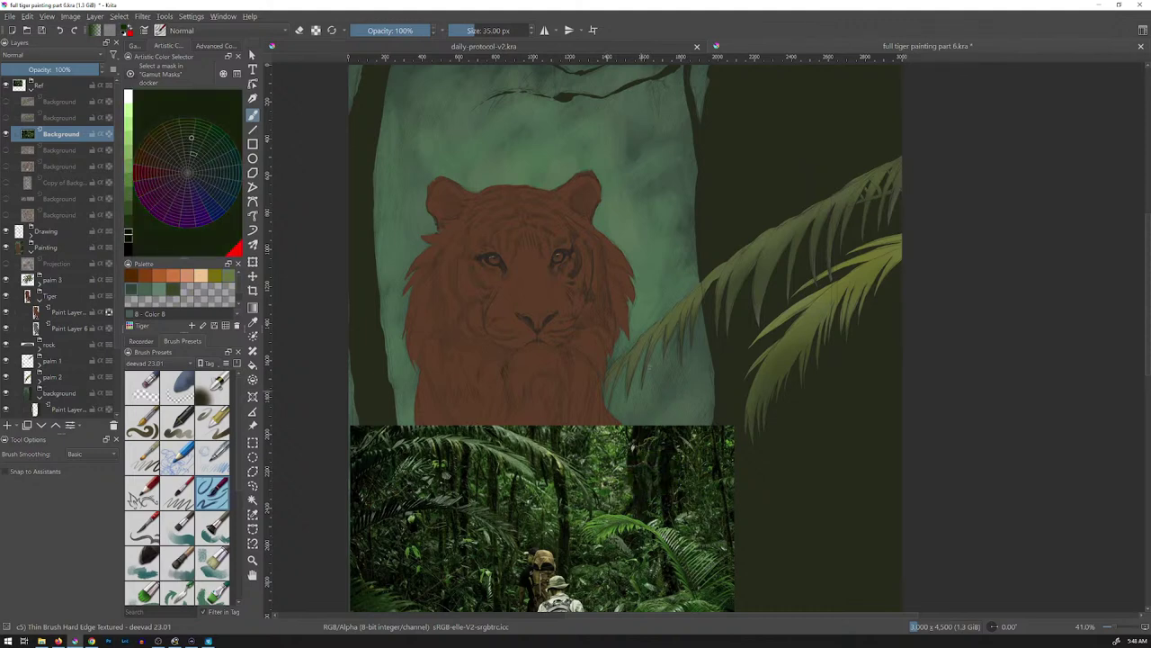
drag(652, 235, 662, 235)
key(bracketleft)
- Undo a test stroke made on the photo layer, and start a dark green foliage patch beside the tiger's ear on Paint Layer 17
mouse_move(599, 207)
mouse_down()
mouse_move(599, 232)
mouse_move(609, 201)
mouse_move(617, 222)
mouse_up()
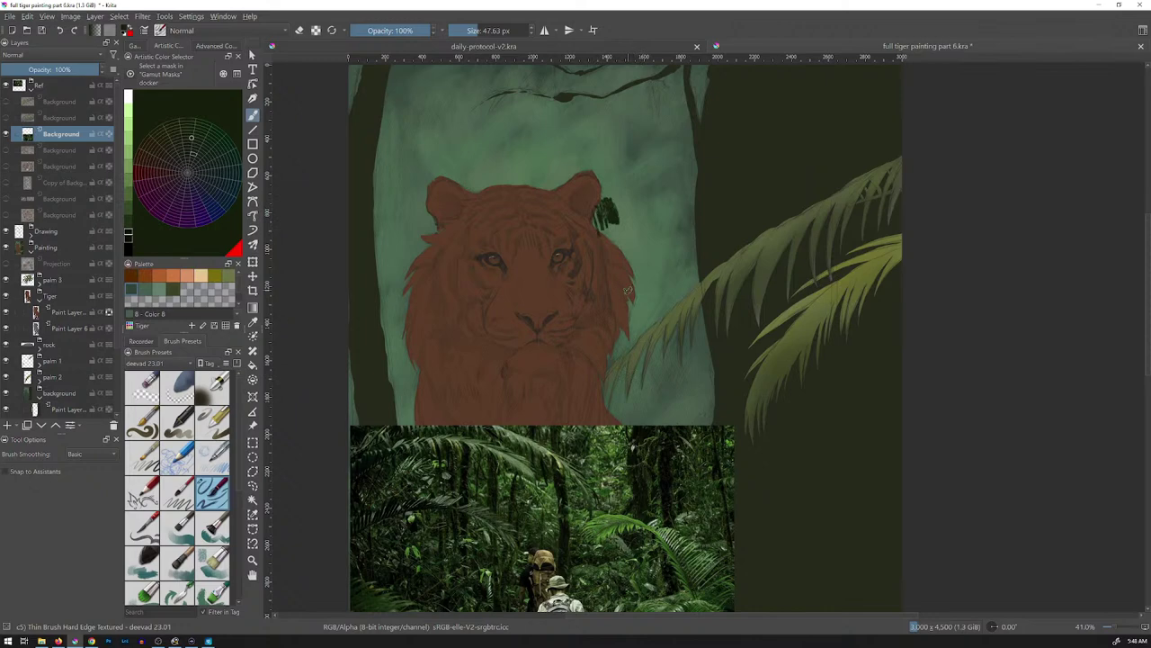
key(ctrl+z)
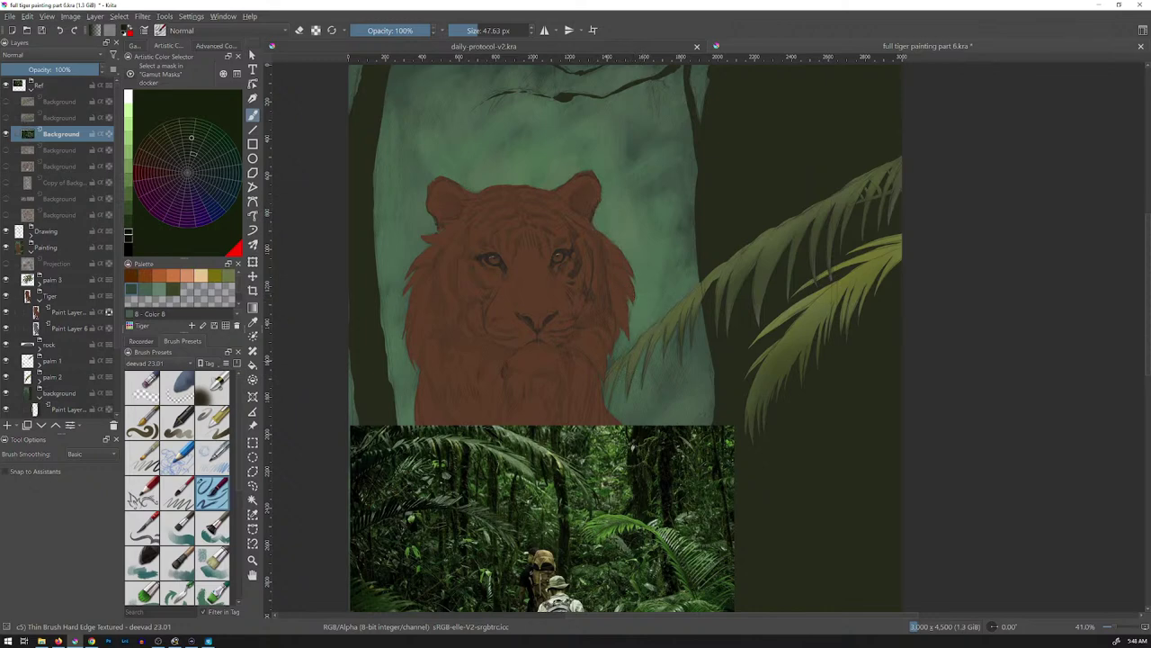
scroll(58, 247, down, 3)
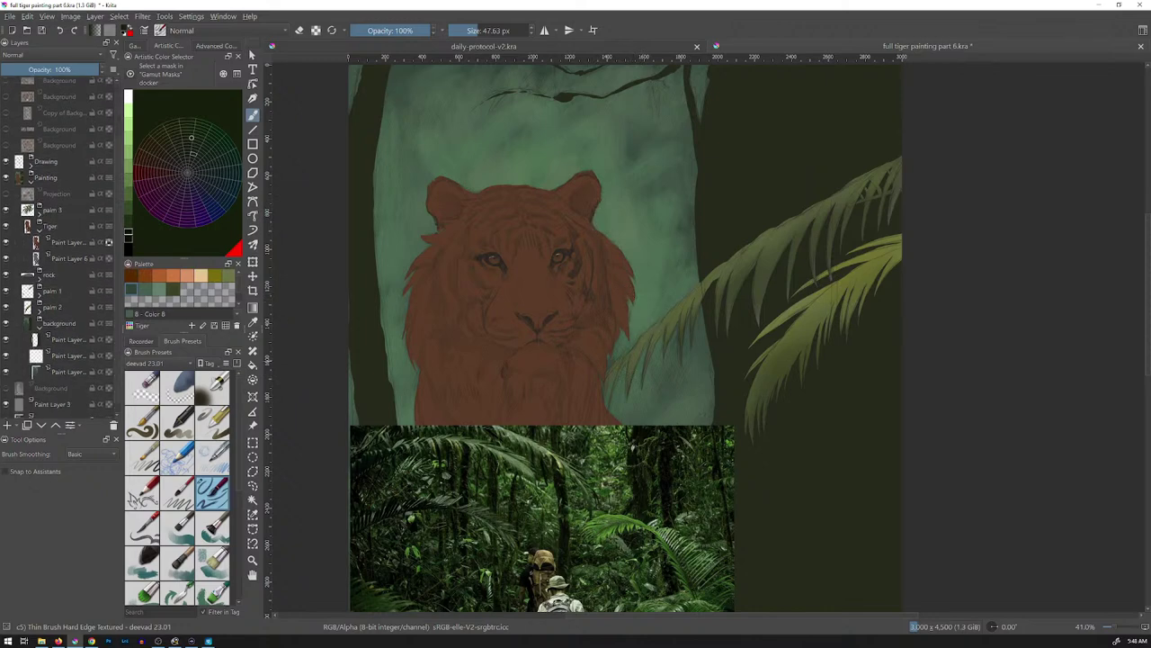
click(67, 355)
mouse_move(600, 218)
mouse_down()
mouse_move(606, 239)
mouse_move(615, 225)
mouse_up()
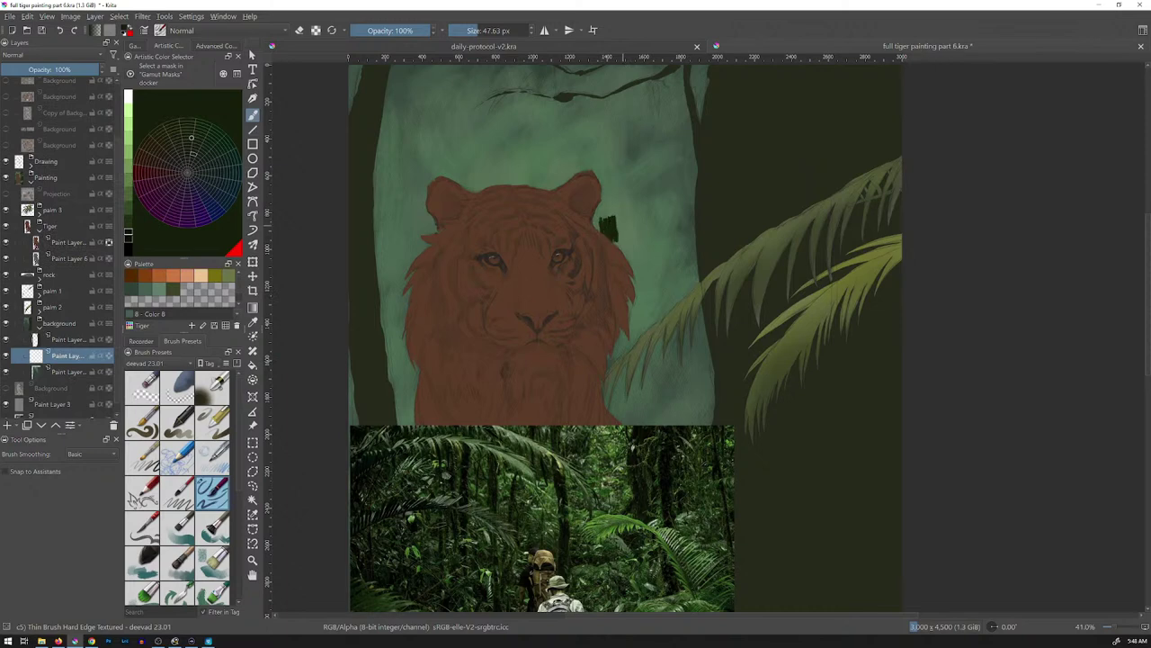
ctrl+click(653, 484)
mouse_move(599, 222)
mouse_down()
mouse_move(639, 216)
mouse_move(608, 228)
mouse_move(629, 234)
mouse_up()
- Sample brighter greens from the jungle photo and brush them over the foliage patch beside the tiger's ear
ctrl+click(609, 456)
ctrl+click(639, 479)
mouse_move(635, 217)
mouse_down()
mouse_move(638, 228)
mouse_move(600, 221)
mouse_move(611, 212)
mouse_move(638, 222)
mouse_move(594, 224)
mouse_move(603, 209)
mouse_up()
ctrl+click(616, 449)
mouse_move(612, 192)
mouse_down()
mouse_move(611, 209)
mouse_move(623, 204)
mouse_up()
drag(609, 211, 609, 222)
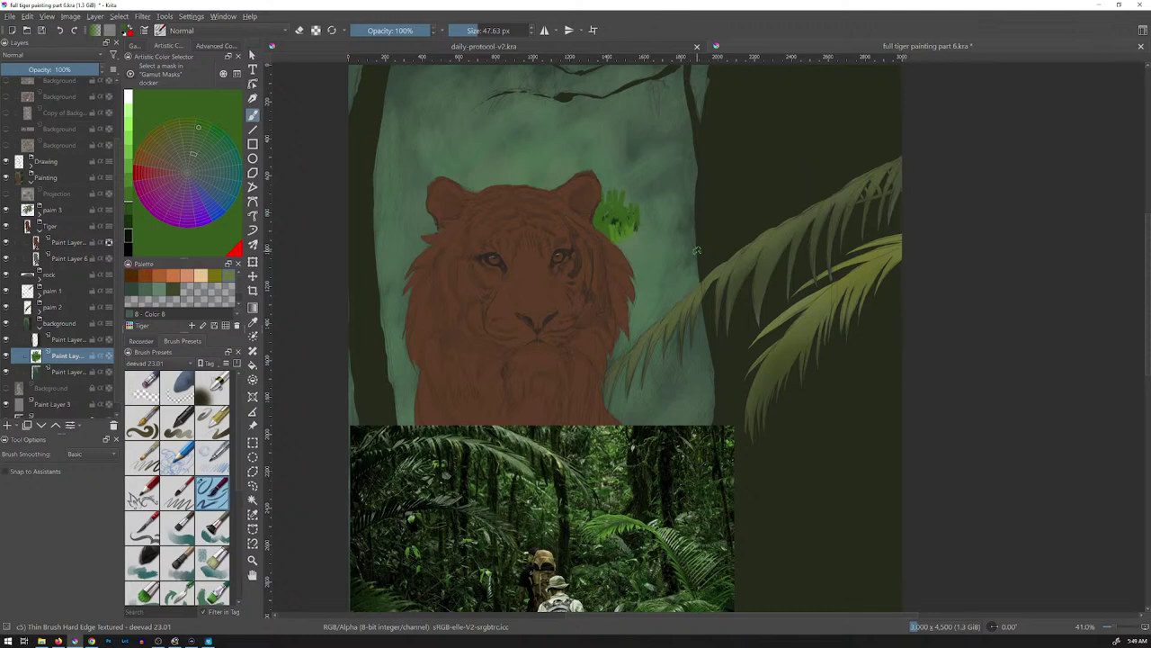
- Lower the jungle photo's saturation further with the HSV/HSL adjustment
scroll(61, 180, up, 2)
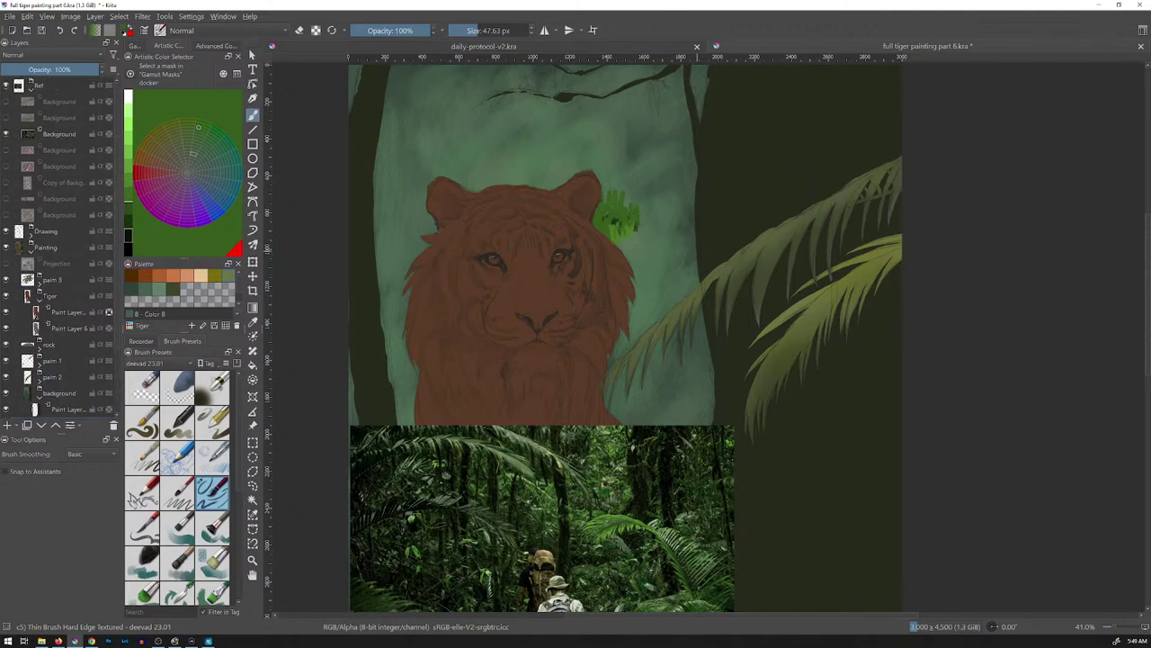
click(61, 134)
key(ctrl+u)
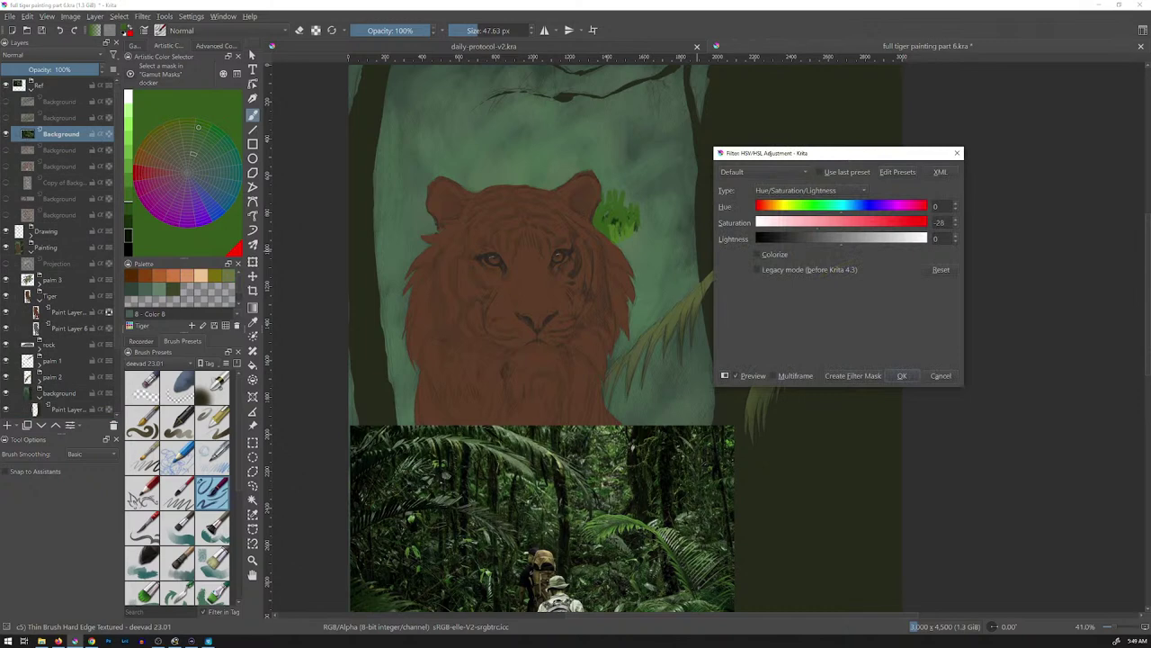
drag(818, 224, 816, 224)
key(Down)
key(Down)
key(Down)
key(Down)
key(Down)
key(Down)
key(Down)
key(Down)
key(Down)
key(Down)
key(Down)
key(Down)
key(Down)
key(Return)
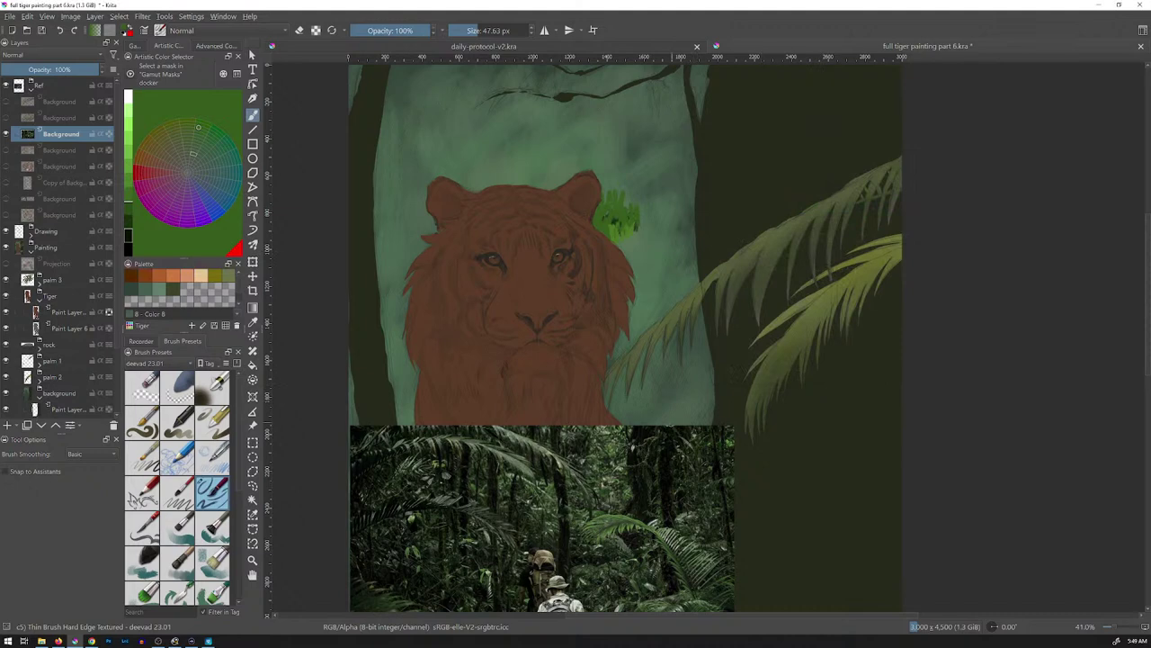
- Repaint the foliage patch beside the tiger's ear on Paint Layer 17 with muted greens sampled from the desaturated photo
scroll(65, 342, down, 3)
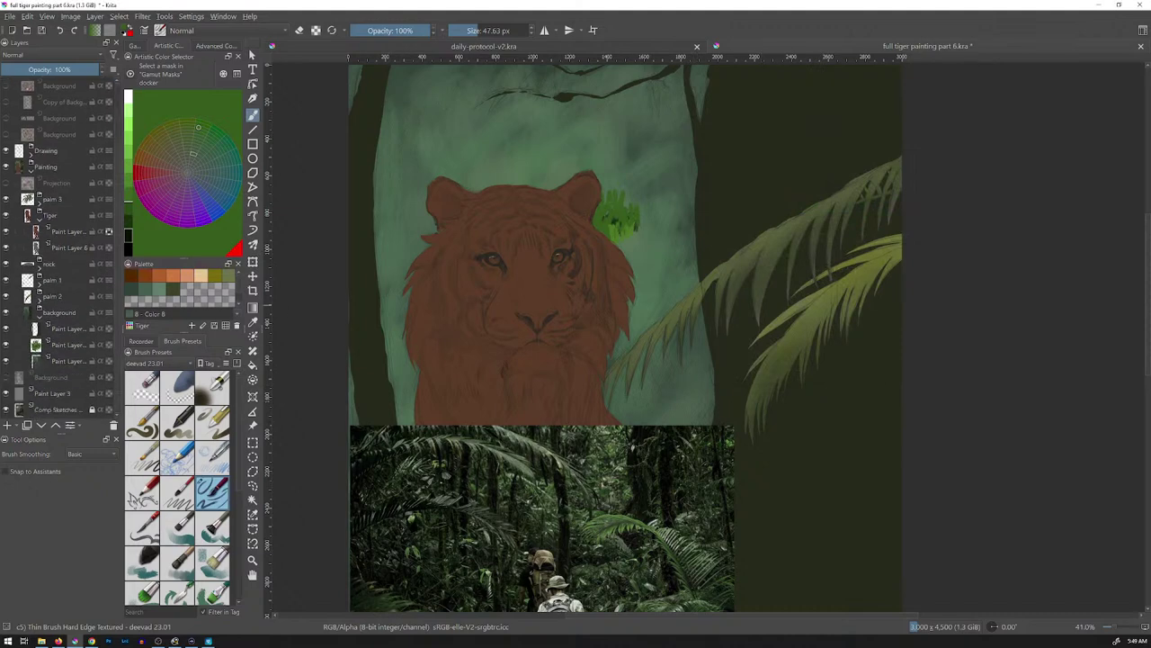
click(68, 344)
ctrl+click(634, 468)
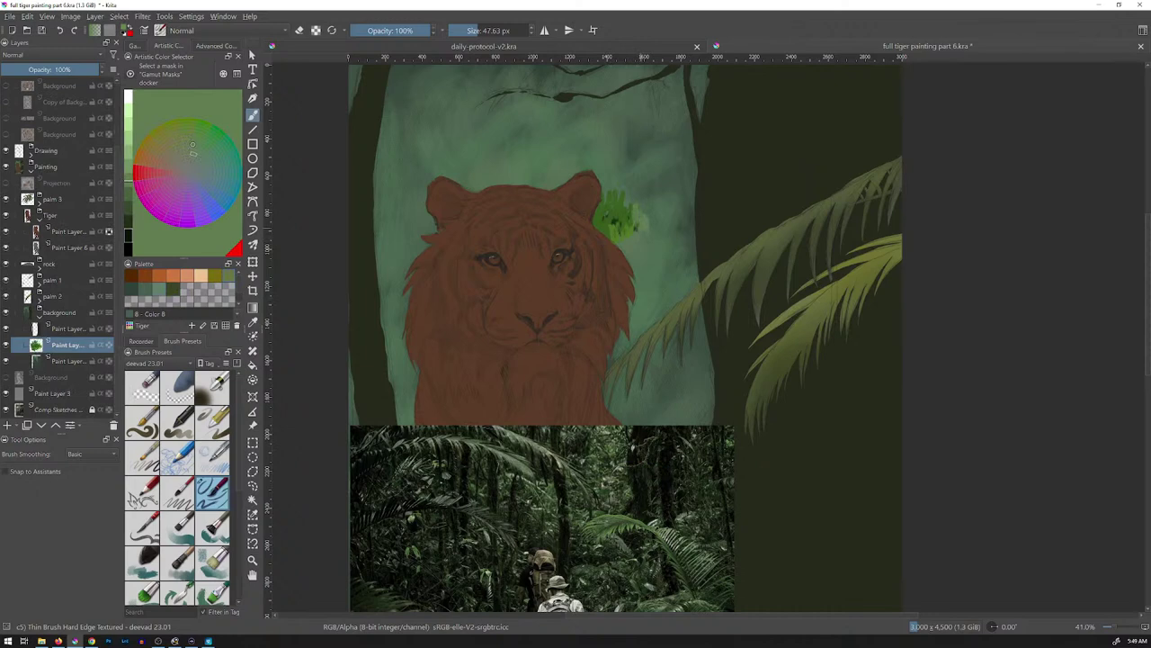
ctrl+click(637, 477)
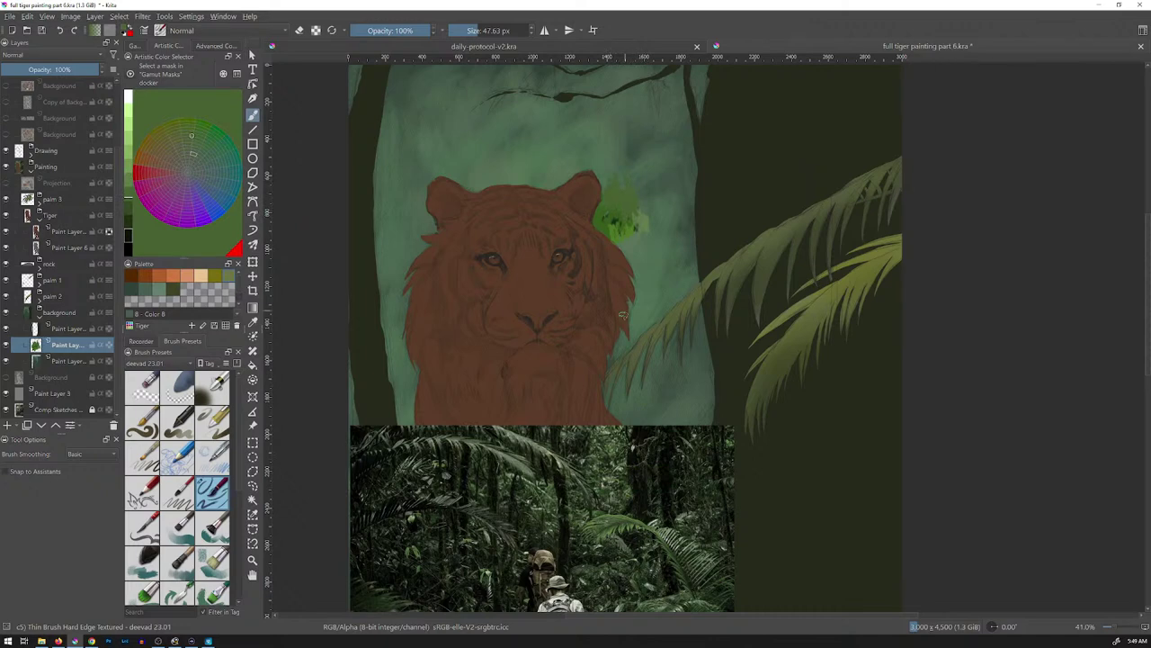
ctrl+click(641, 486)
ctrl+click(620, 457)
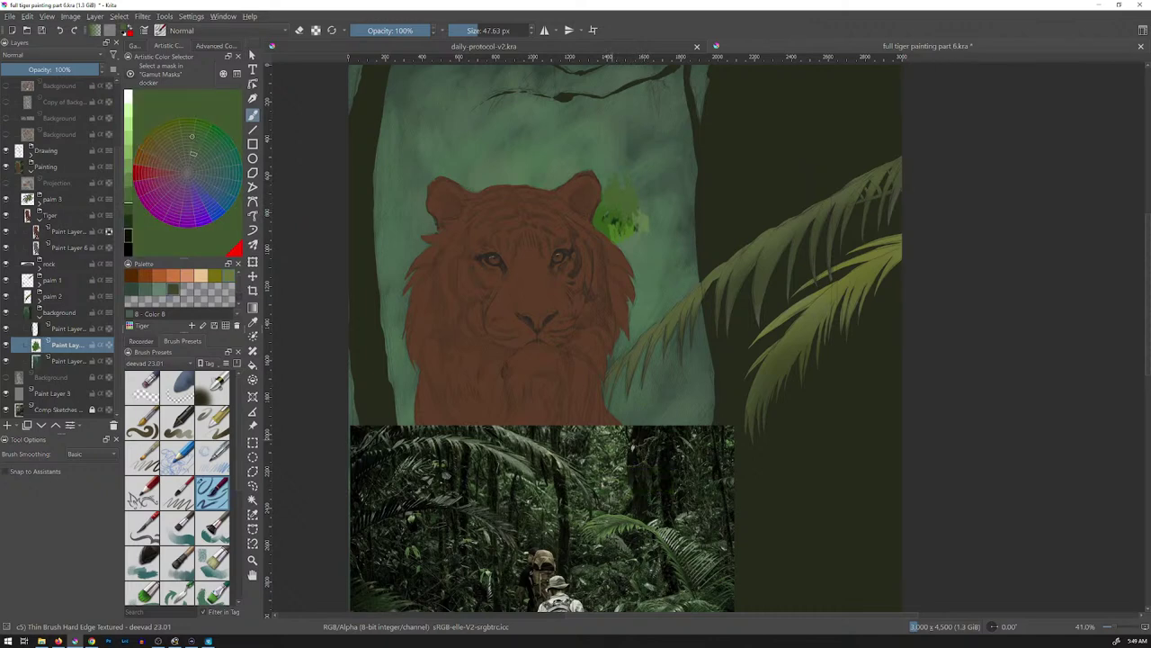
mouse_move(628, 229)
mouse_down()
mouse_move(651, 222)
mouse_move(615, 219)
mouse_up()
drag(606, 177, 602, 188)
drag(613, 232, 626, 254)
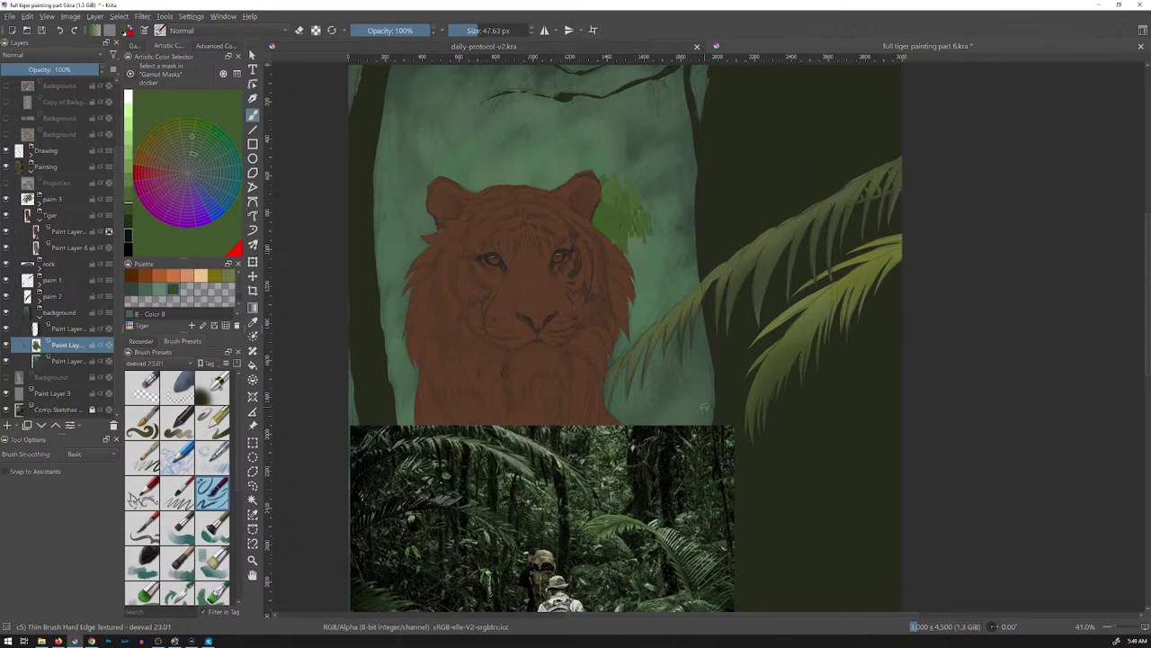
- Sample a near-black green from the photo and paint dark stems under the foliage and a diagonal branch reaching toward the tree trunk
ctrl+click(604, 459)
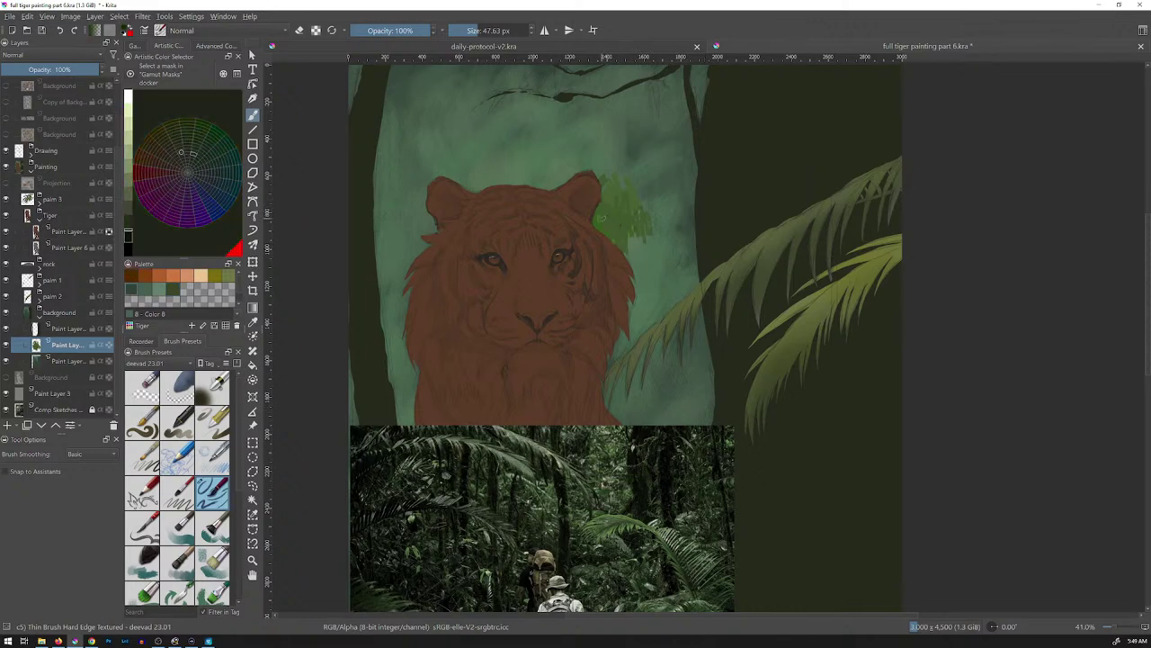
drag(607, 228, 607, 238)
drag(612, 227, 617, 248)
mouse_move(621, 228)
mouse_down()
mouse_move(625, 259)
mouse_move(641, 242)
mouse_up()
drag(694, 211, 631, 263)
drag(691, 218, 633, 265)
mouse_move(633, 264)
mouse_down()
mouse_move(696, 213)
mouse_move(642, 261)
mouse_up()
- Sample dark and mid greens from the photo and paint leafy strokes above the diagonal branch
ctrl+click(636, 474)
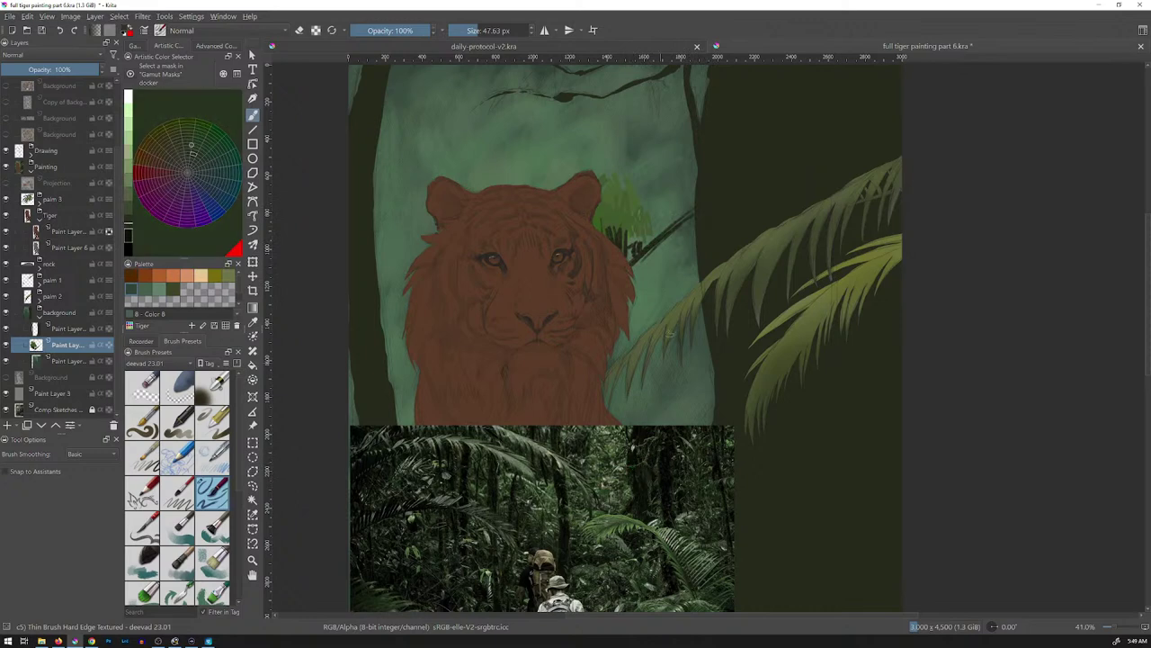
drag(681, 217, 634, 253)
ctrl+click(619, 452)
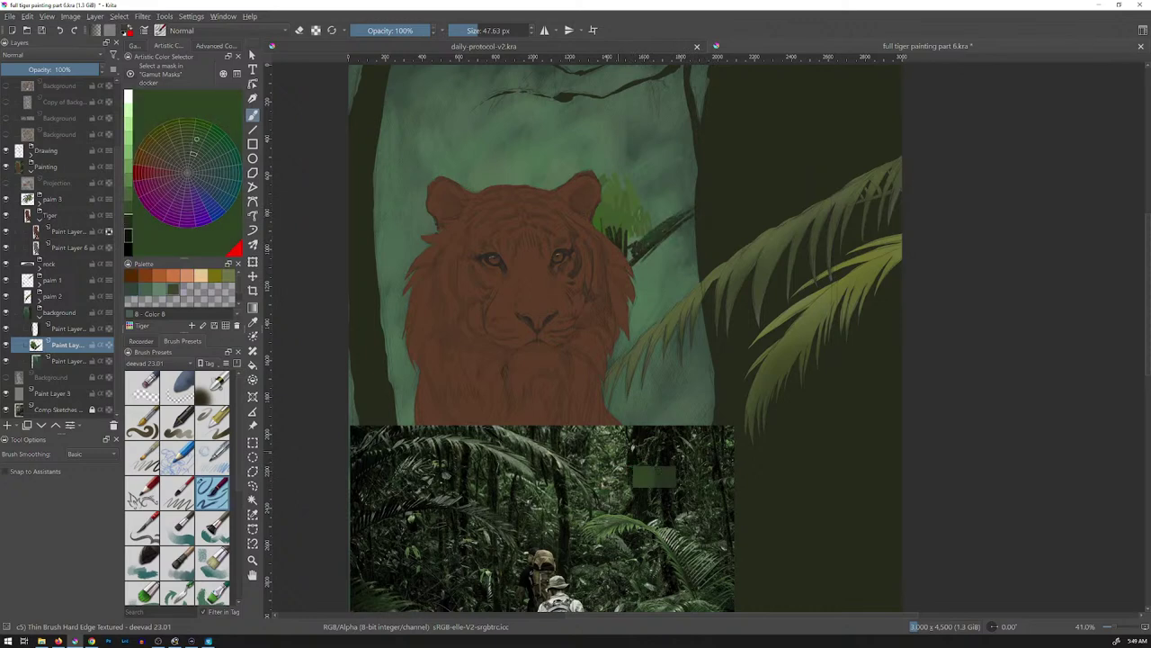
ctrl+click(617, 455)
mouse_move(678, 217)
mouse_down()
mouse_move(637, 244)
mouse_move(696, 255)
mouse_move(709, 244)
mouse_move(645, 239)
mouse_up()
drag(667, 223, 653, 241)
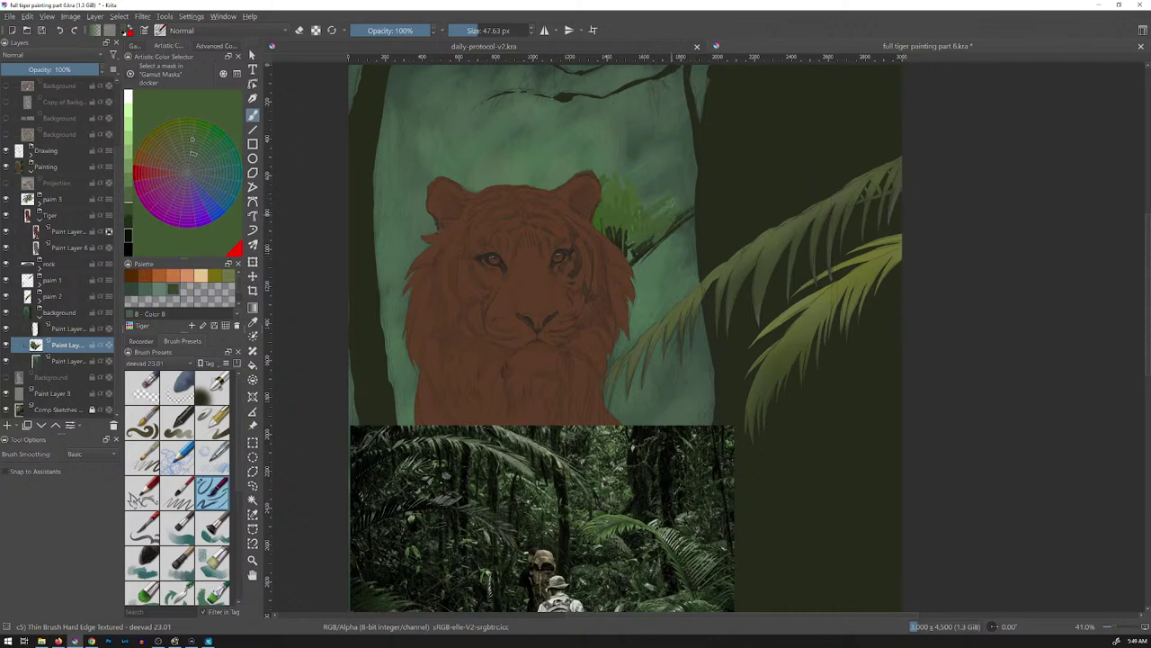
- Choose the dark teal Color 7 from the Tiger palette and brush it along the underside of the diagonal branch
ctrl+click(680, 216)
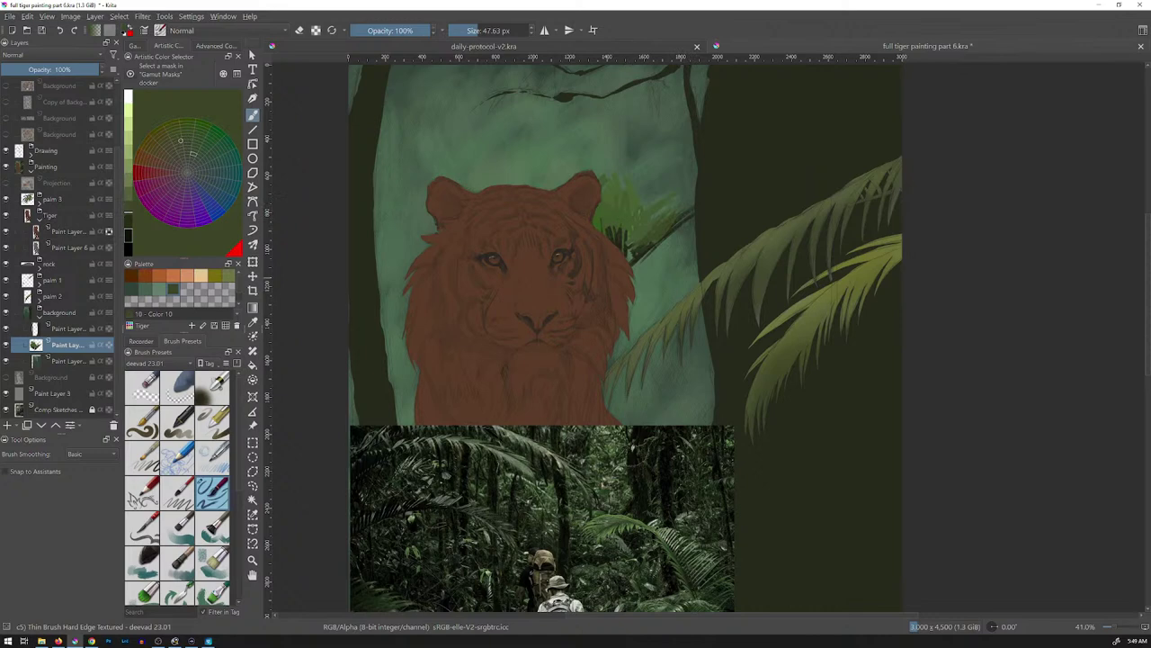
click(131, 290)
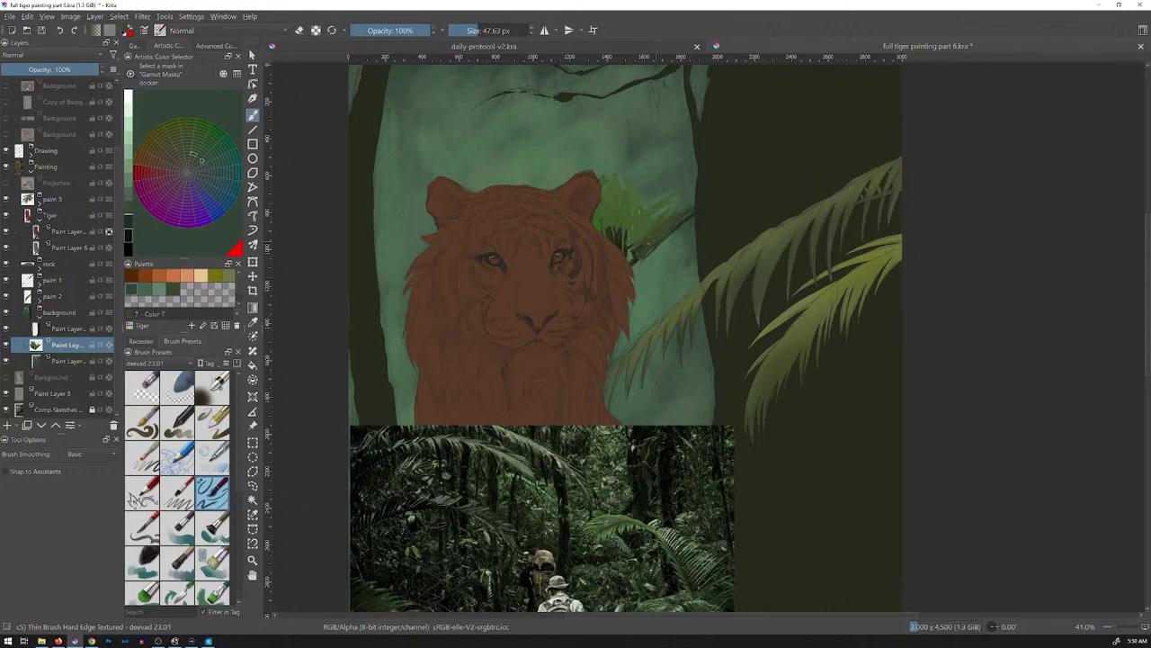
drag(638, 272, 678, 232)
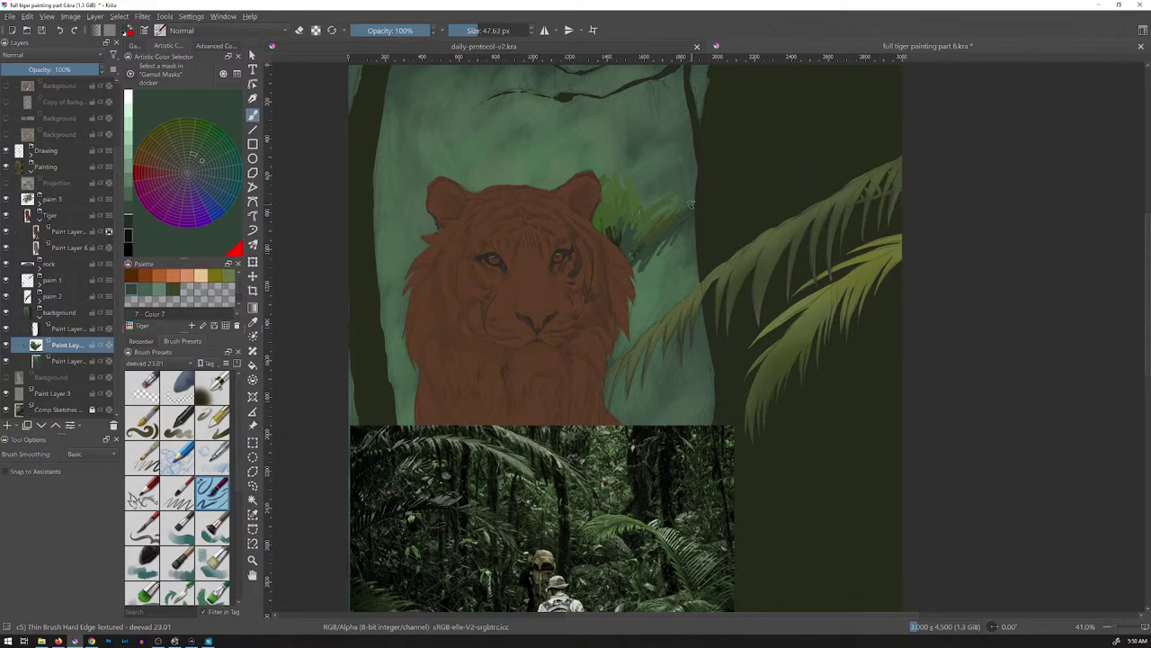
- Apply another HSV/HSL adjustment to the jungle photo with hue 14 and reduced saturation
scroll(59, 251, up, 2)
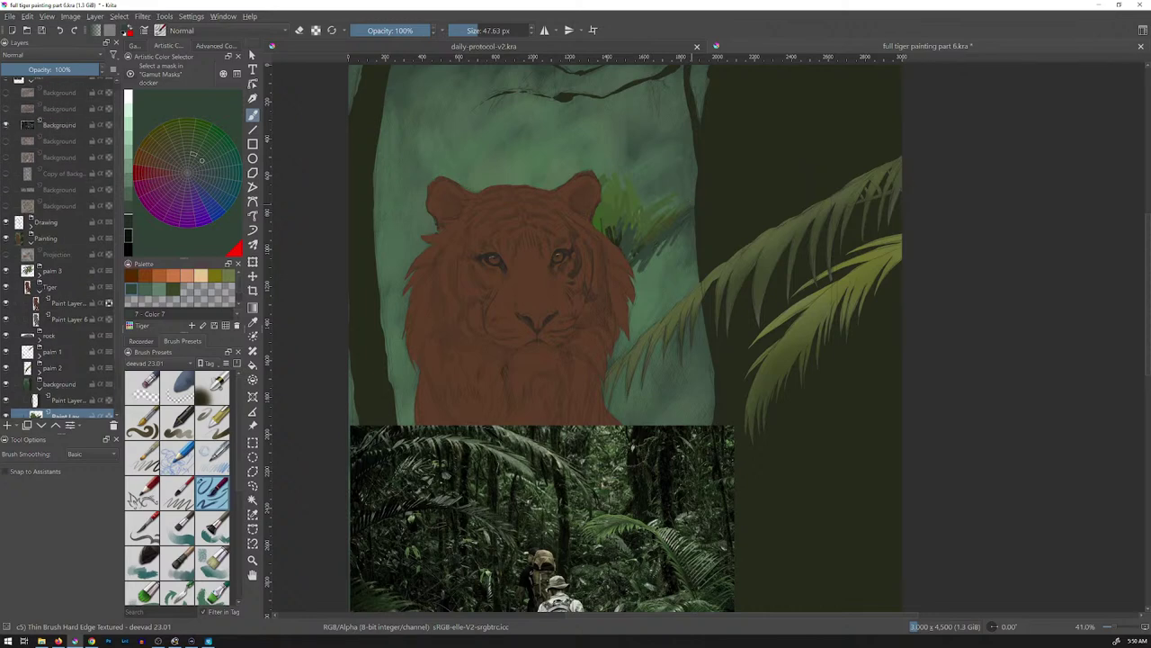
click(79, 126)
key(ctrl+u)
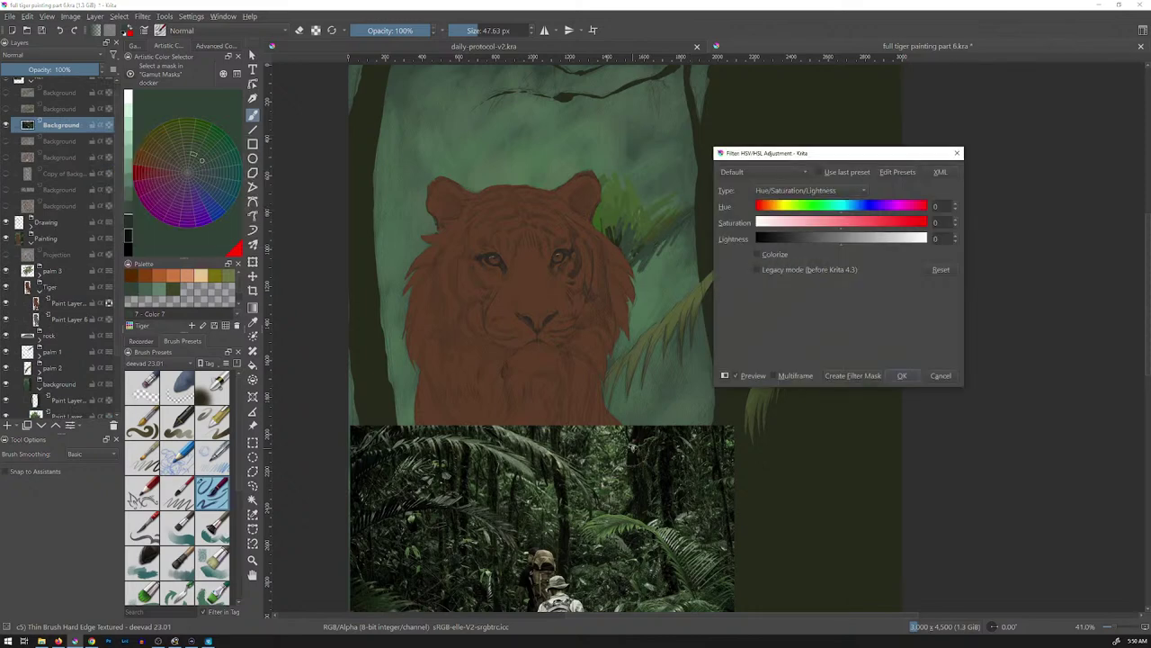
drag(842, 207, 848, 206)
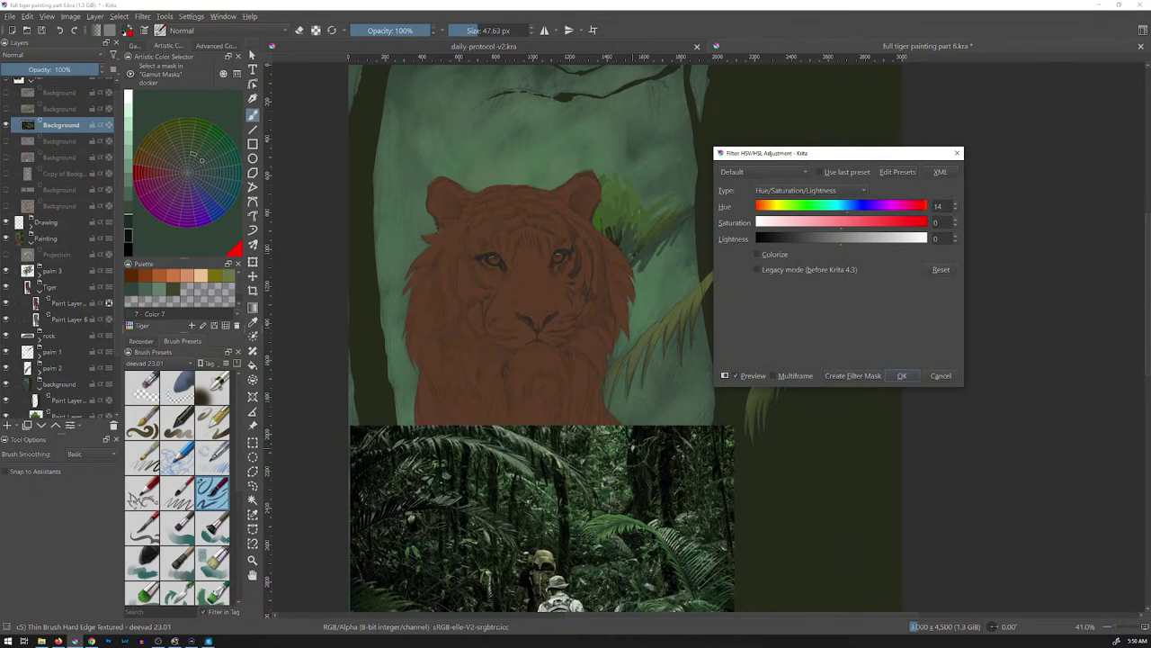
drag(841, 224, 818, 224)
key(Return)
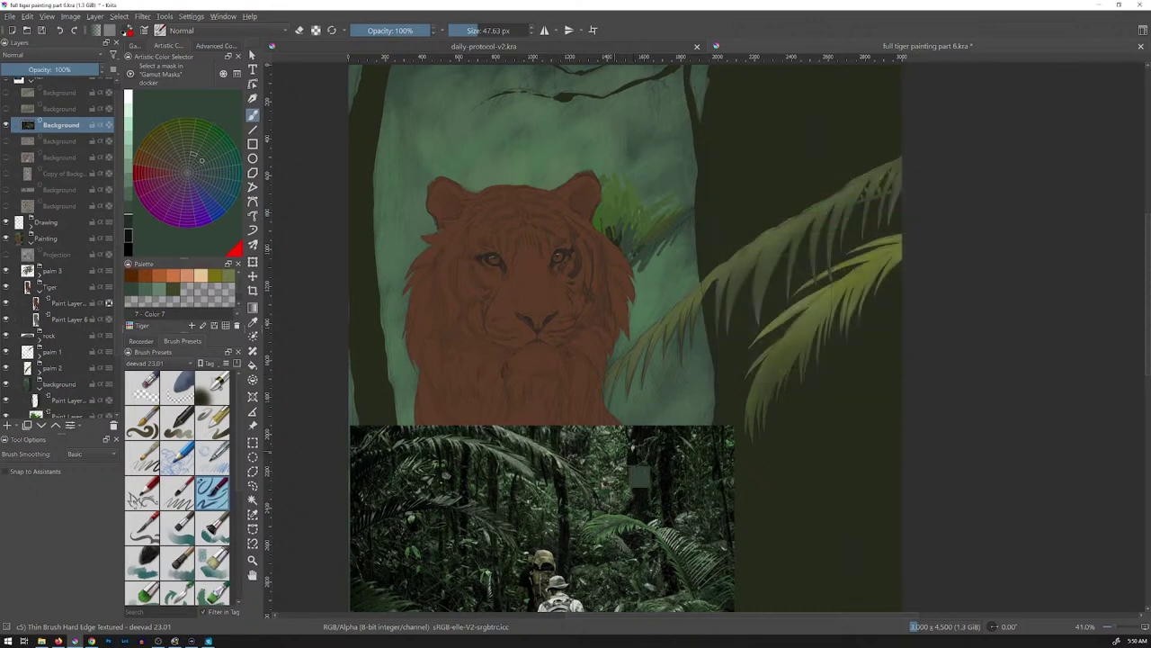
- Sample dark greens from the jungle photo and paint short dark strokes on the foliage paint layer right of the tiger's ear
ctrl+click(612, 452)
scroll(61, 342, down, 1)
click(61, 337)
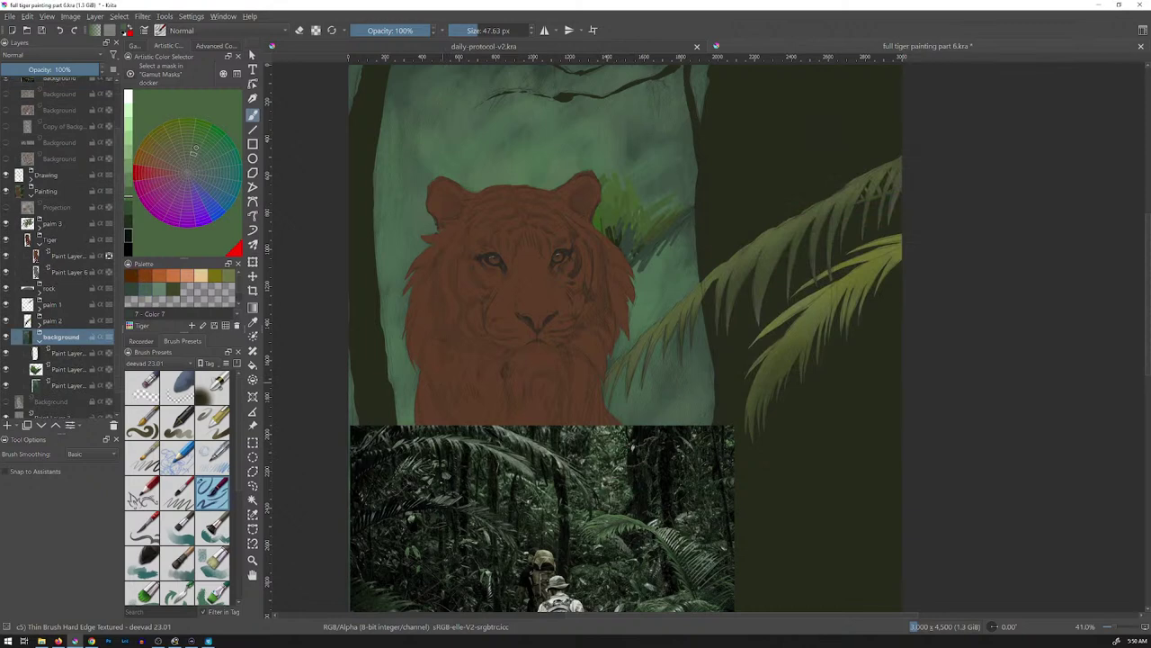
click(68, 369)
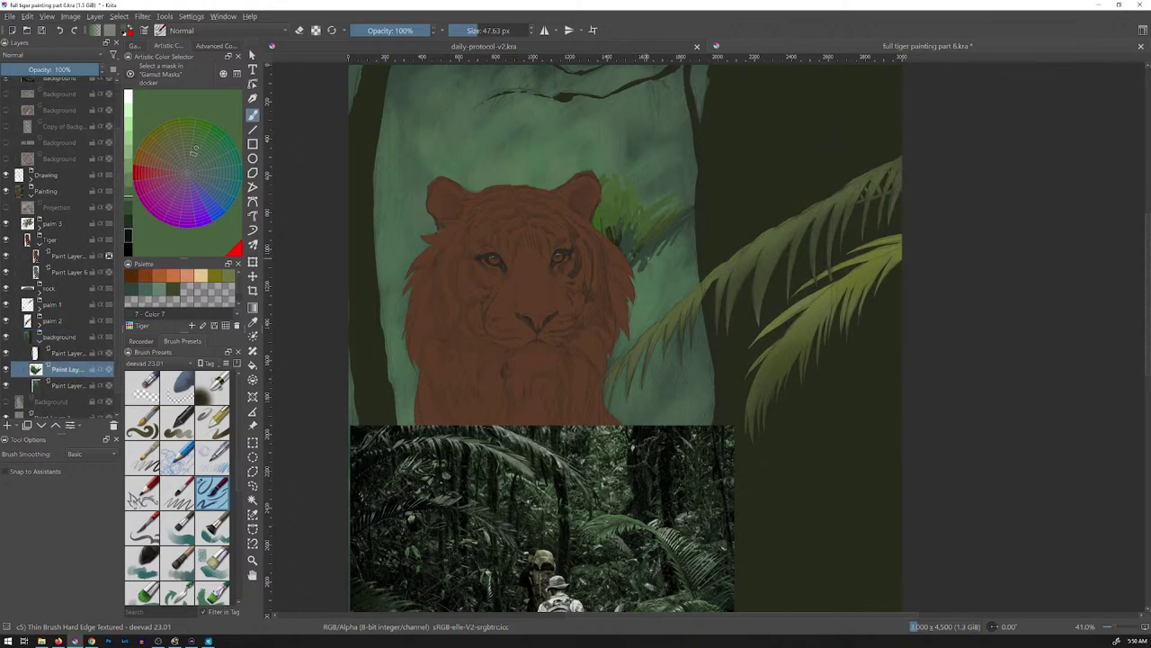
mouse_move(653, 255)
mouse_down()
mouse_move(669, 210)
mouse_move(697, 194)
mouse_move(654, 211)
mouse_move(650, 193)
mouse_up()
ctrl+click(611, 454)
ctrl+click(618, 459)
mouse_move(660, 225)
mouse_down()
mouse_move(648, 204)
mouse_move(659, 206)
mouse_move(636, 204)
mouse_up()
drag(644, 229, 644, 203)
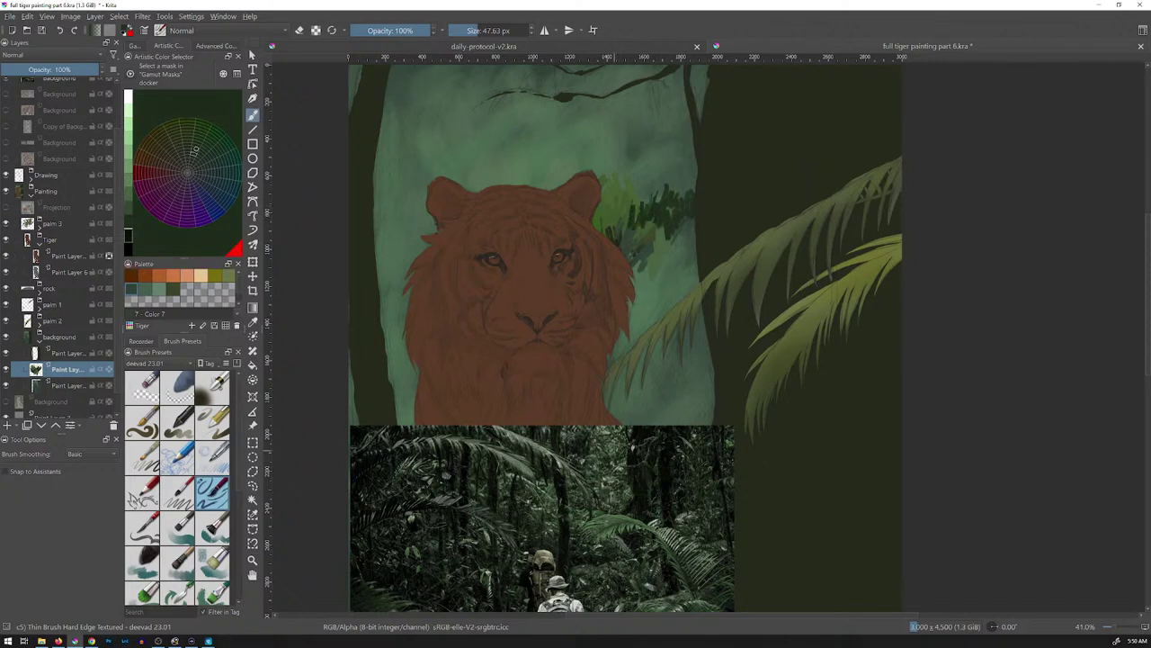
- Sample paler and muted greens from the photo and dab vertical leaf strokes between the bright foliage and the tree trunk
ctrl+click(645, 486)
mouse_move(634, 245)
mouse_down()
mouse_move(633, 214)
mouse_move(675, 192)
mouse_move(655, 187)
mouse_up()
drag(667, 216, 666, 187)
ctrl+click(638, 467)
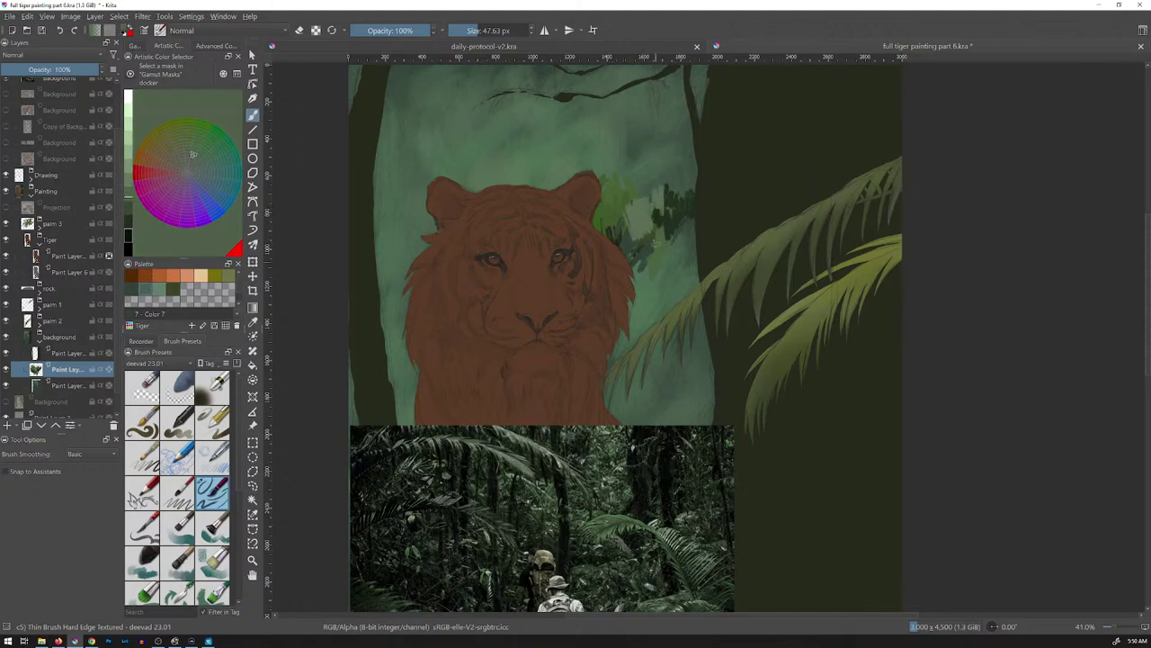
drag(670, 234, 670, 221)
drag(674, 237, 675, 213)
drag(745, 305, 746, 414)
scroll(750, 270, up, 3)
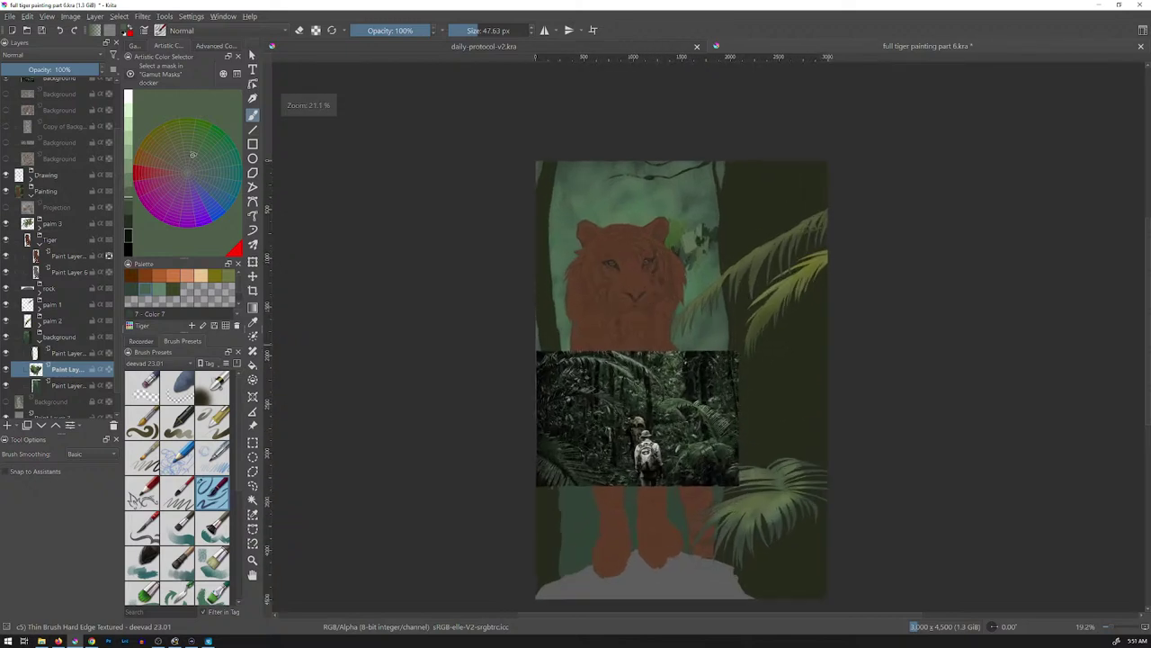
scroll(752, 272, up, 2)
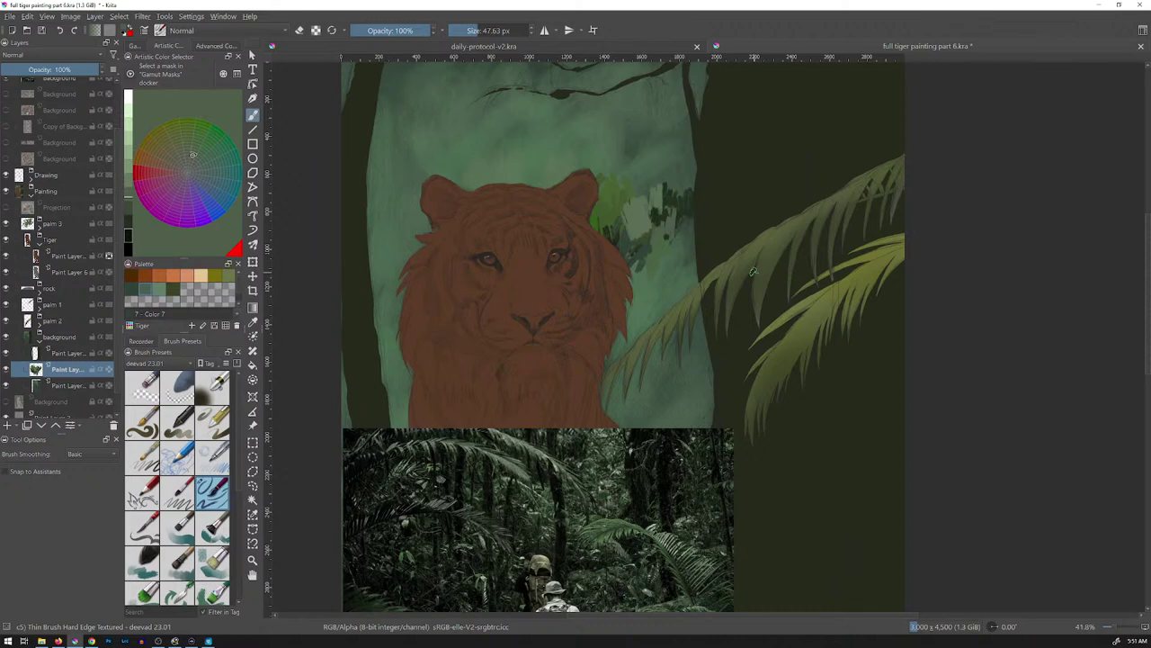
- Sample a very dark green from the photo and paint diagonal stems from the upper-left trunk toward the tiger's head with a 65.75 px brush
ctrl+click(624, 457)
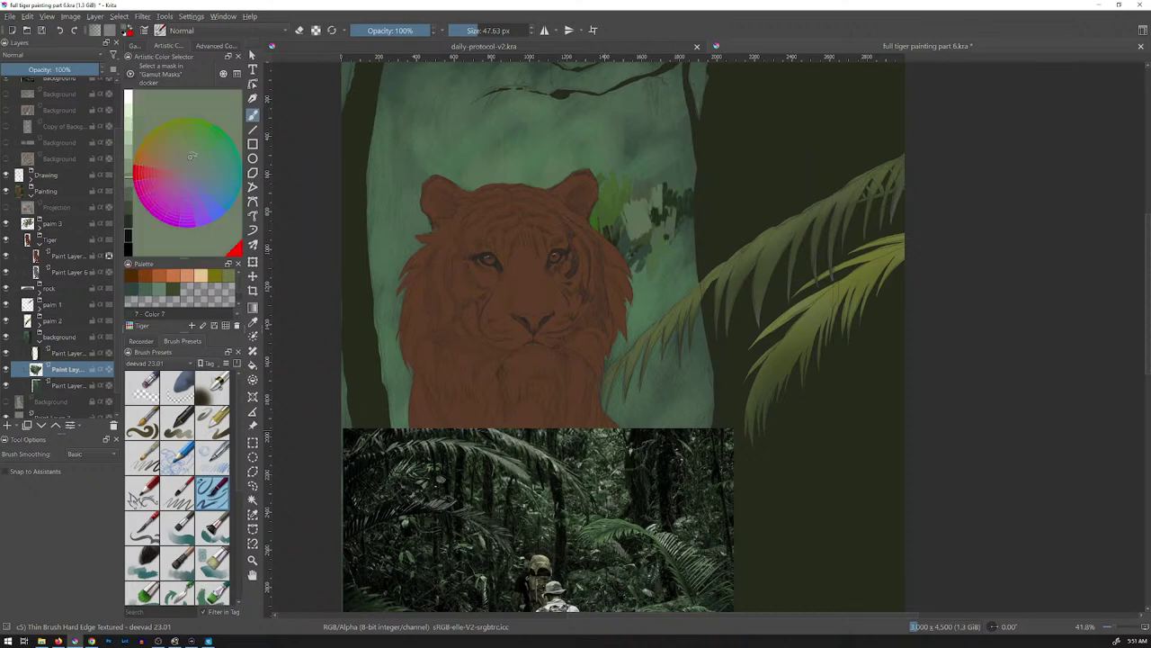
scroll(725, 237, down, 1)
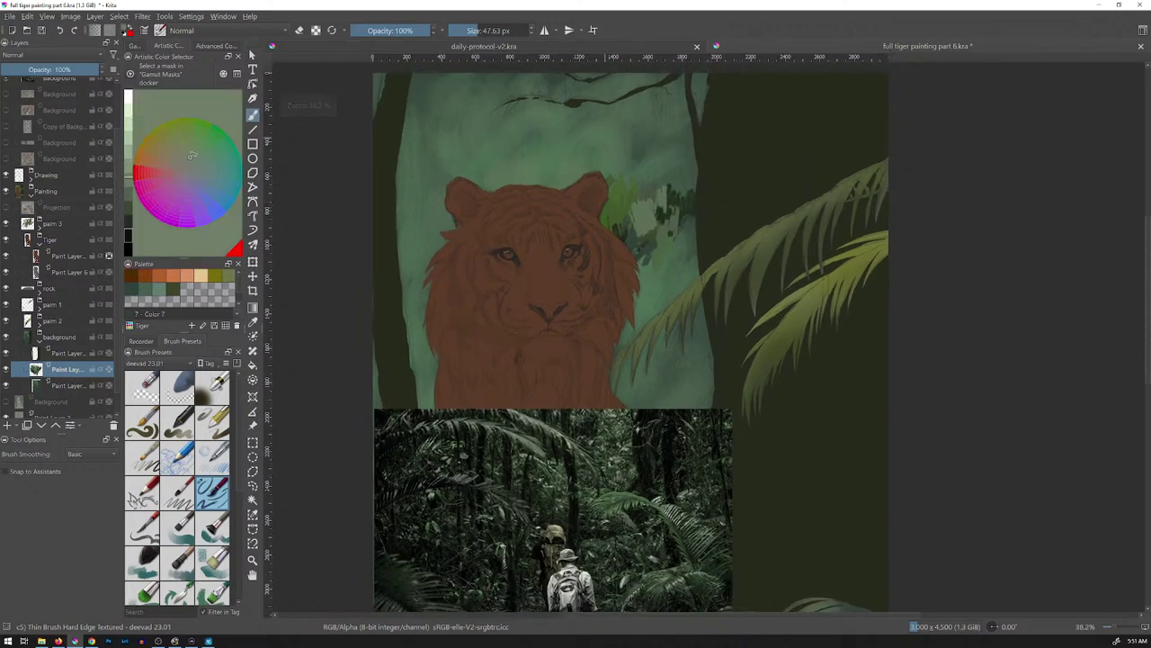
key(])
key(])
ctrl+click(622, 421)
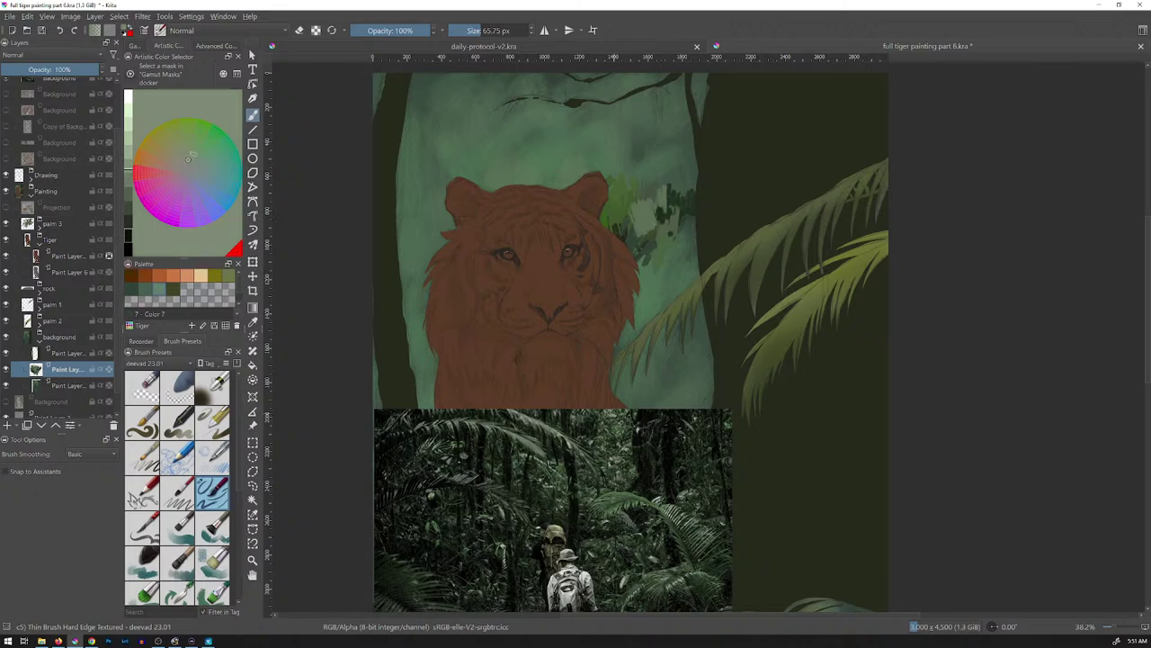
ctrl+click(641, 443)
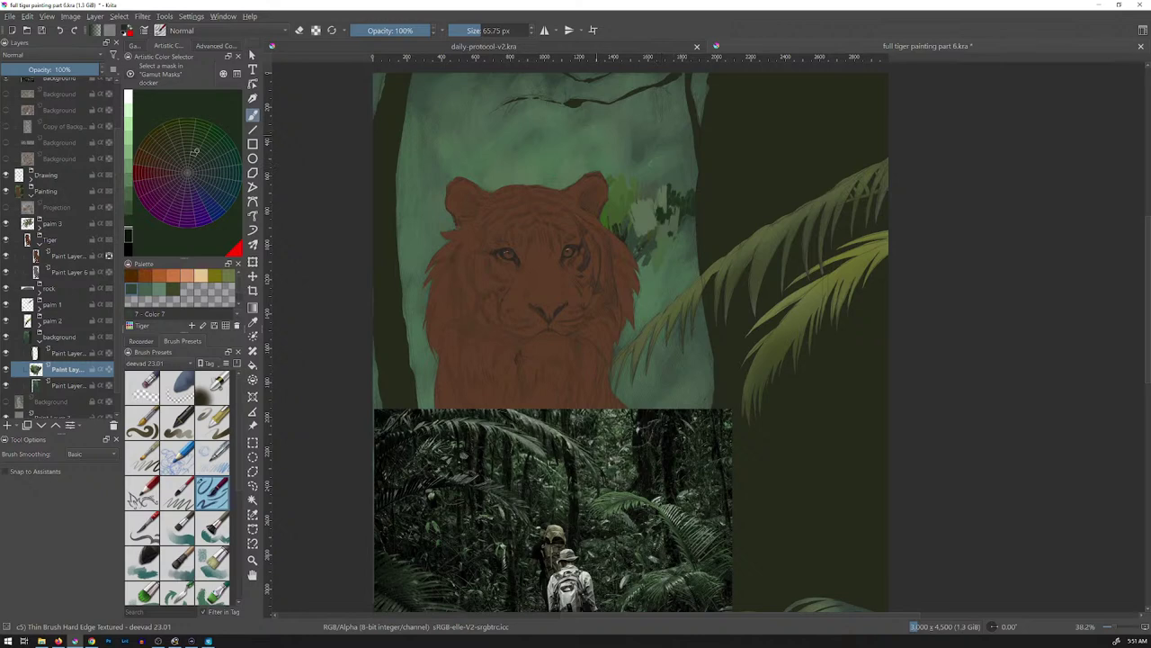
drag(456, 202, 583, 132)
drag(396, 237, 584, 131)
drag(407, 114, 464, 177)
drag(407, 85, 498, 189)
drag(416, 109, 491, 190)
drag(387, 79, 491, 193)
mouse_move(371, 58)
mouse_down()
mouse_move(545, 257)
mouse_move(626, 191)
mouse_move(646, 41)
mouse_up()
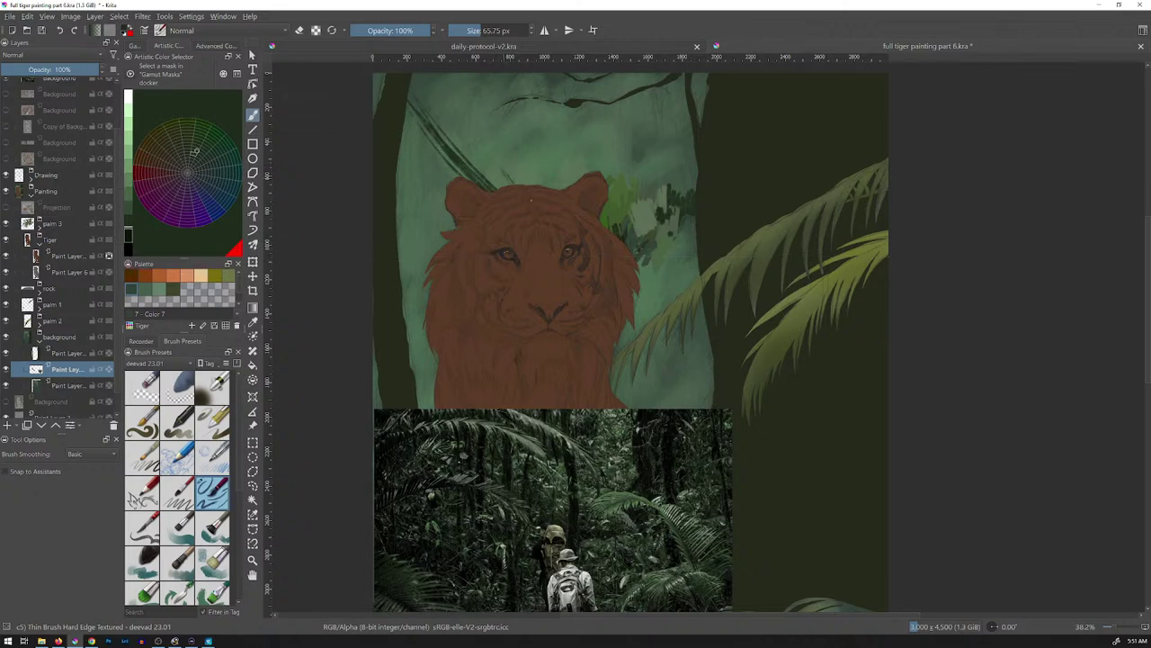
- Paint more dark diagonal stems behind the tiger's head and shoulder and across the foliage beside the right trunk
drag(503, 153, 666, 341)
drag(633, 297, 672, 345)
mouse_move(415, 245)
mouse_down()
mouse_move(436, 269)
mouse_move(419, 242)
mouse_up()
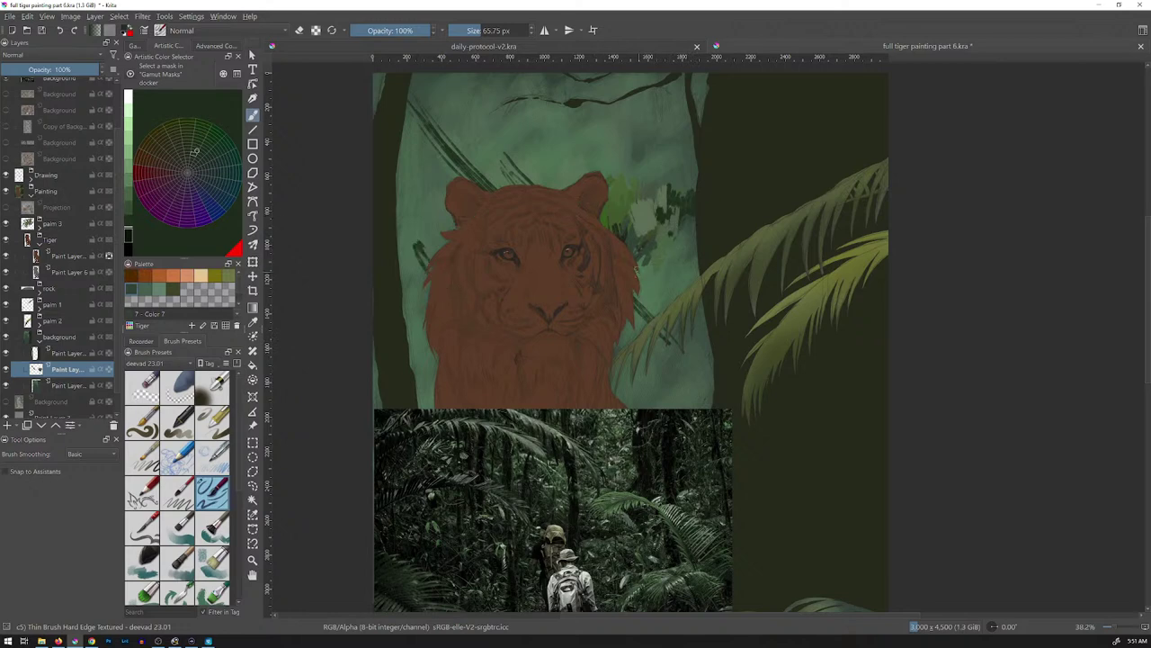
mouse_move(630, 241)
mouse_down()
mouse_move(643, 216)
mouse_move(698, 178)
mouse_up()
drag(670, 230, 698, 176)
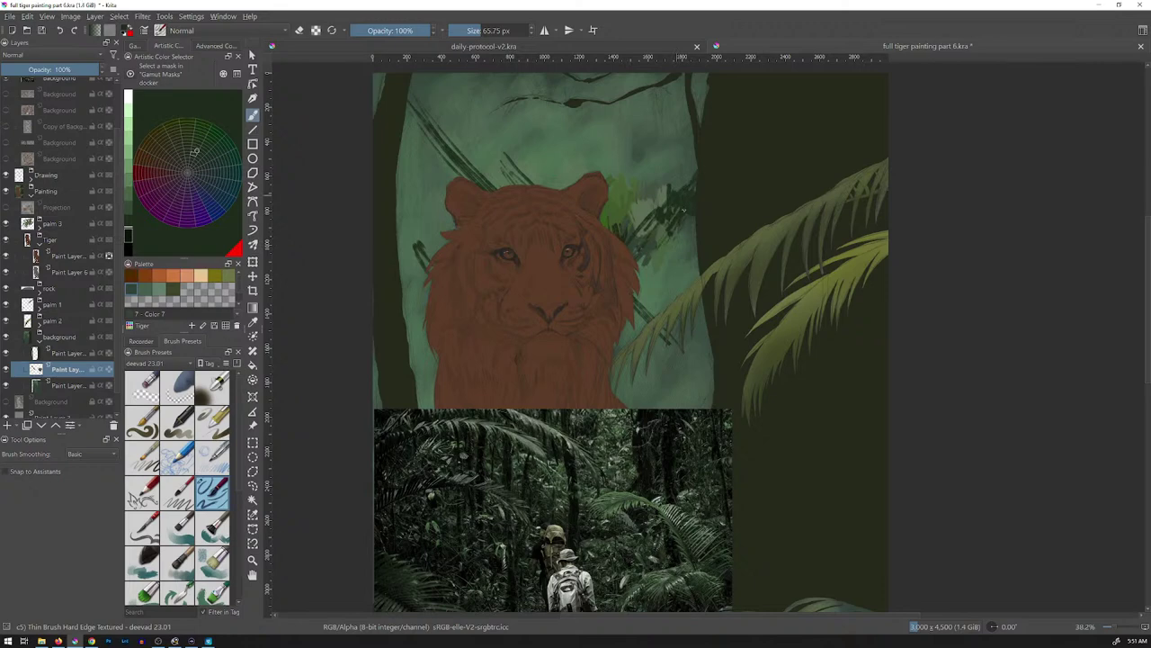
drag(685, 216, 673, 242)
- Sample a mid green from the foliage and paint broad leaf strokes above it, enlarging the brush to 124.61 px
ctrl+click(619, 214)
drag(643, 179, 647, 178)
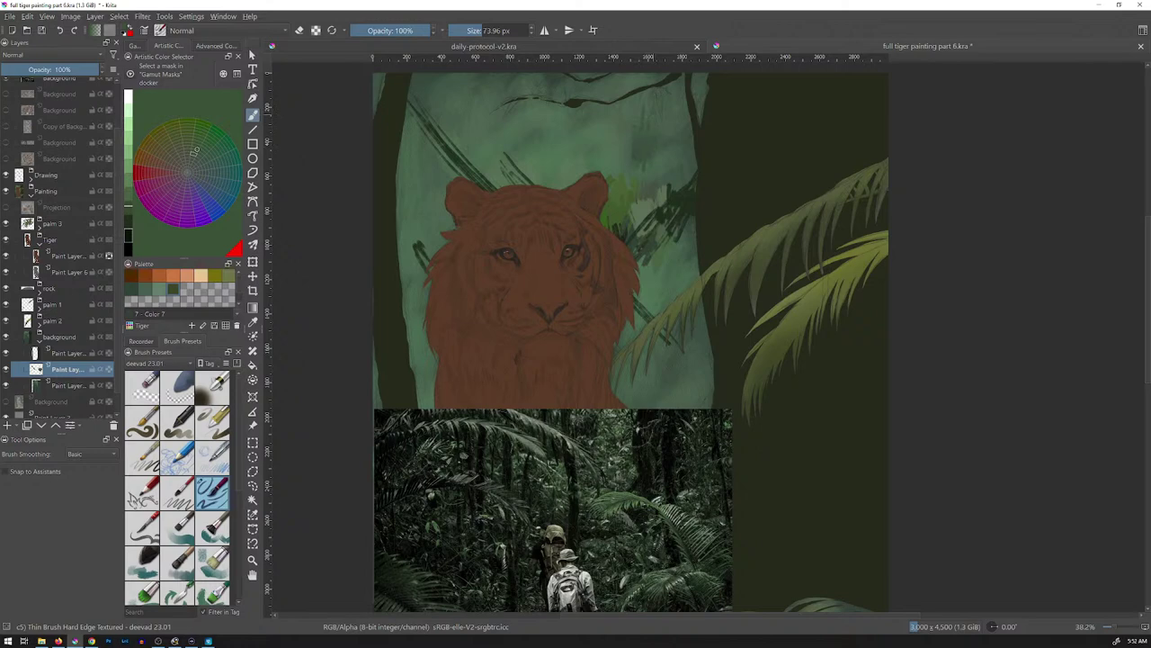
drag(646, 139, 663, 120)
drag(651, 173, 669, 172)
drag(663, 141, 674, 125)
mouse_move(653, 174)
mouse_down()
mouse_move(680, 144)
mouse_move(670, 171)
mouse_move(683, 168)
mouse_move(654, 186)
mouse_move(671, 202)
mouse_move(637, 169)
mouse_up()
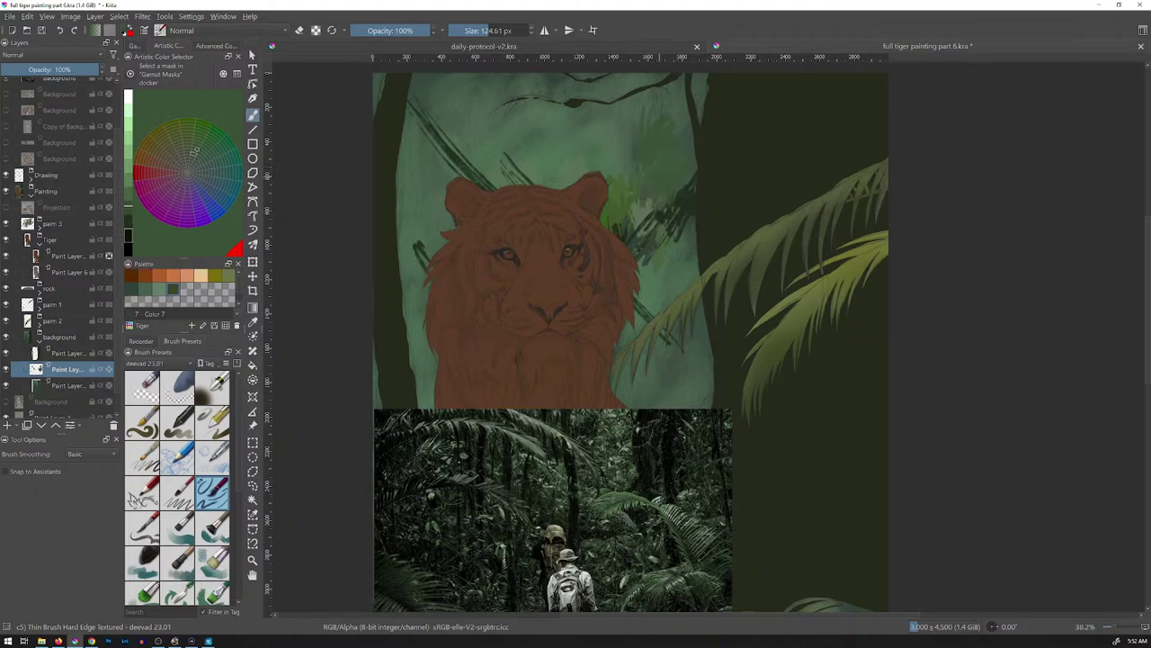
- Sample a pale grey-green from the photo and paint light strokes above the tiger's right-hand ear and around the hanging branch
ctrl+click(645, 449)
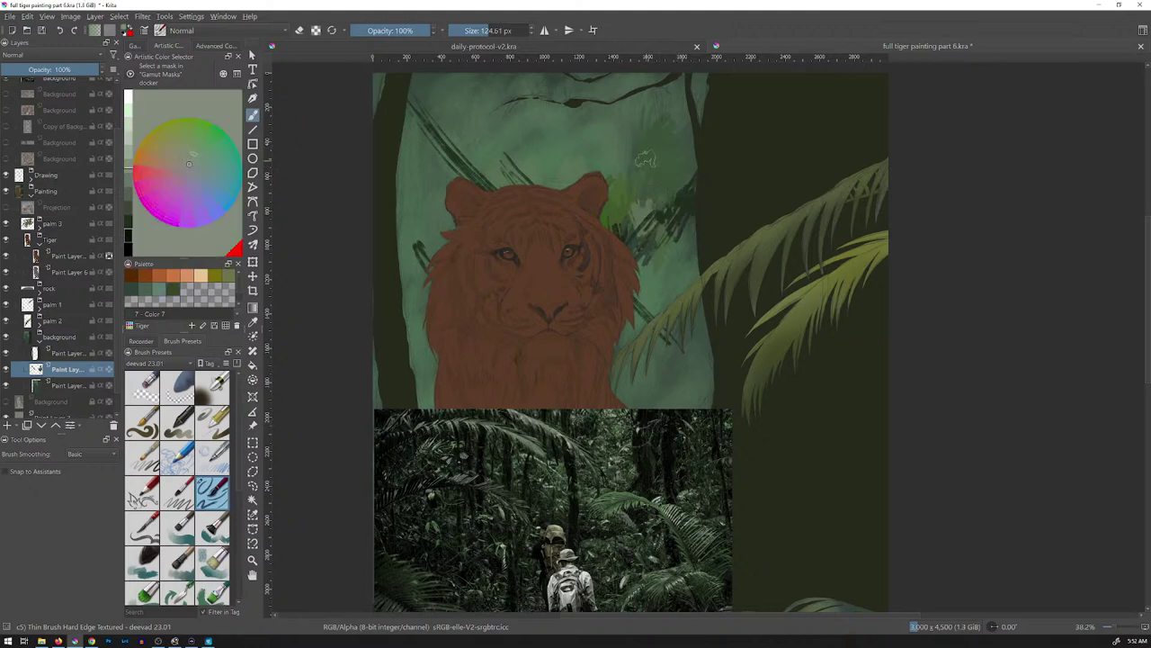
mouse_move(601, 140)
mouse_down()
mouse_move(605, 180)
mouse_move(621, 180)
mouse_up()
drag(628, 126, 626, 180)
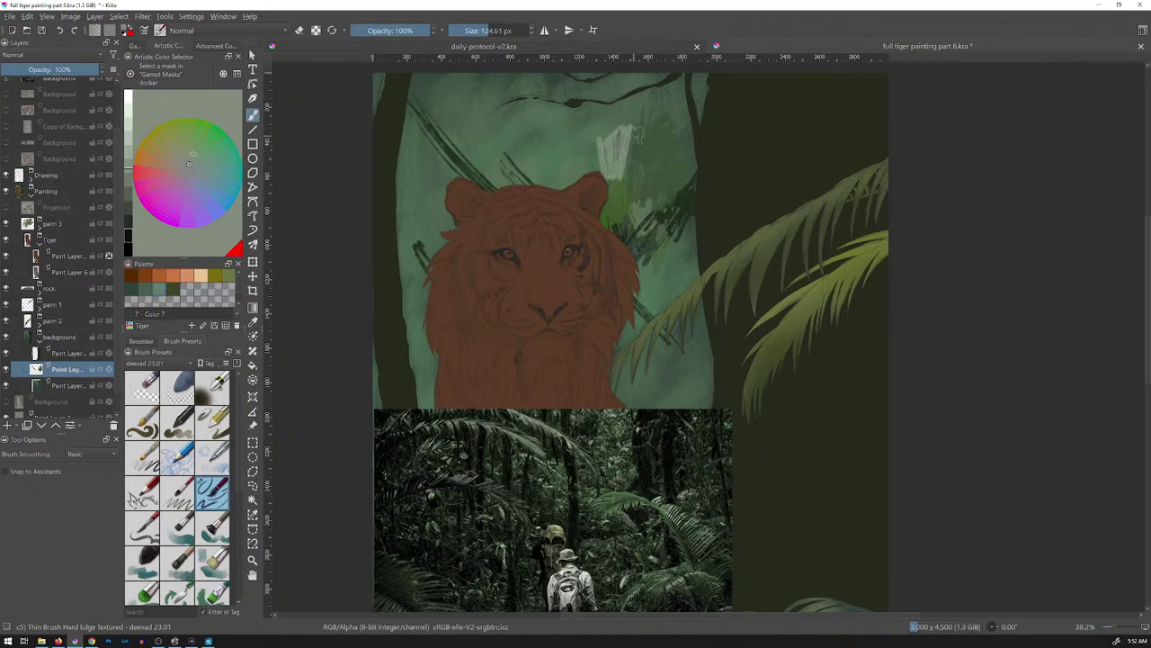
mouse_move(598, 108)
mouse_down()
mouse_move(560, 87)
mouse_move(586, 82)
mouse_move(620, 99)
mouse_up()
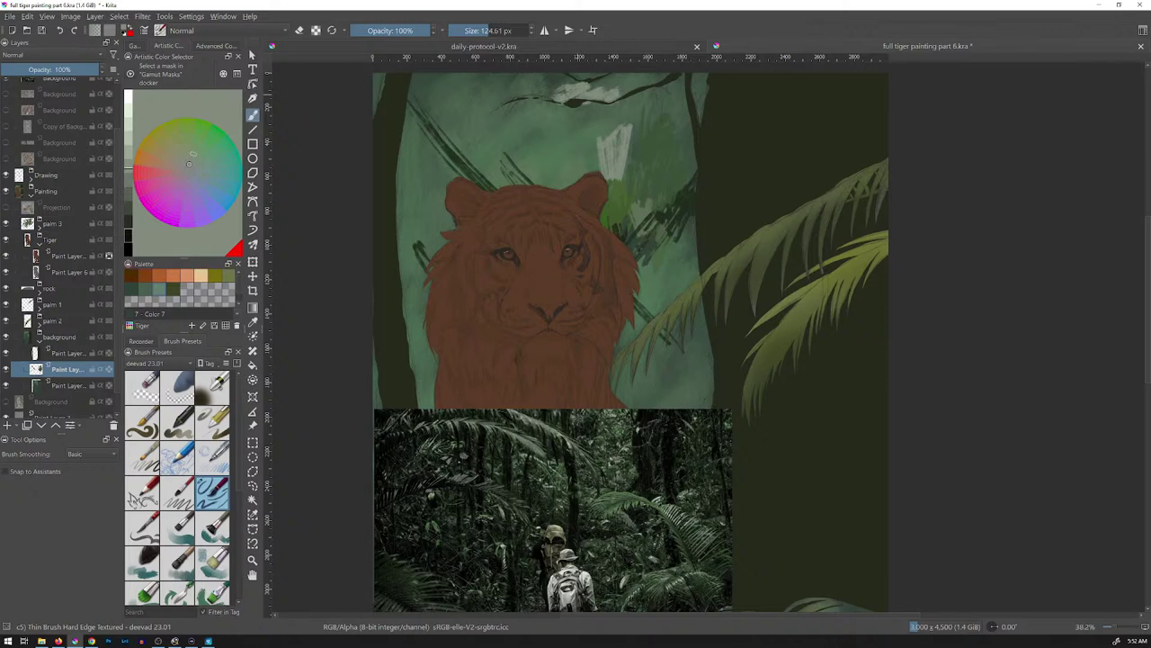
drag(550, 90, 517, 89)
- Sample a mid green and a paler green from the photo and add strokes below the hanging branch
ctrl+click(646, 444)
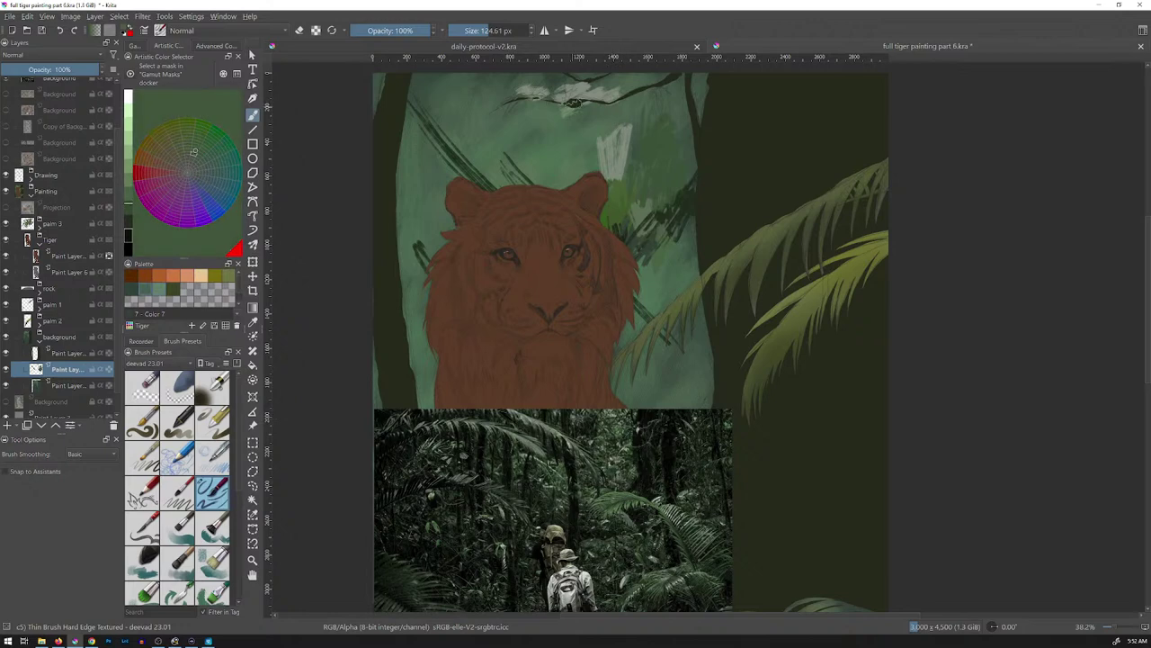
drag(574, 103, 573, 113)
ctrl+click(613, 418)
mouse_move(593, 102)
mouse_down()
mouse_move(581, 116)
mouse_move(600, 119)
mouse_move(591, 150)
mouse_up()
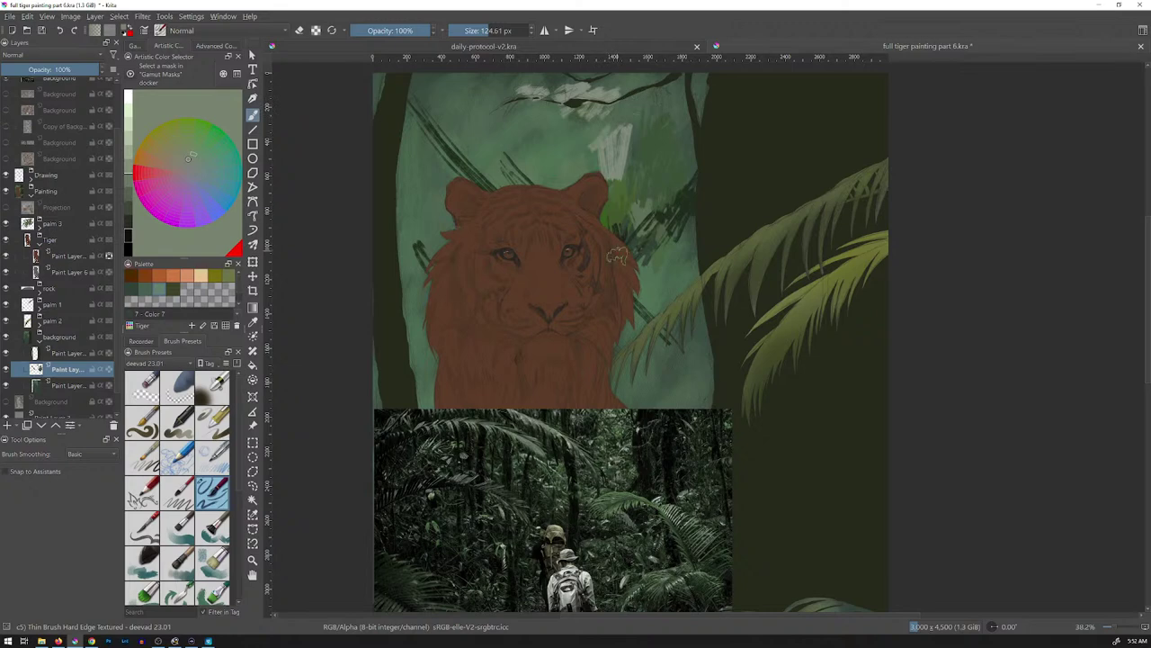
- Move the jungle photo layer down over the tiger's legs to uncover the background beside its body
scroll(702, 405, down, 2)
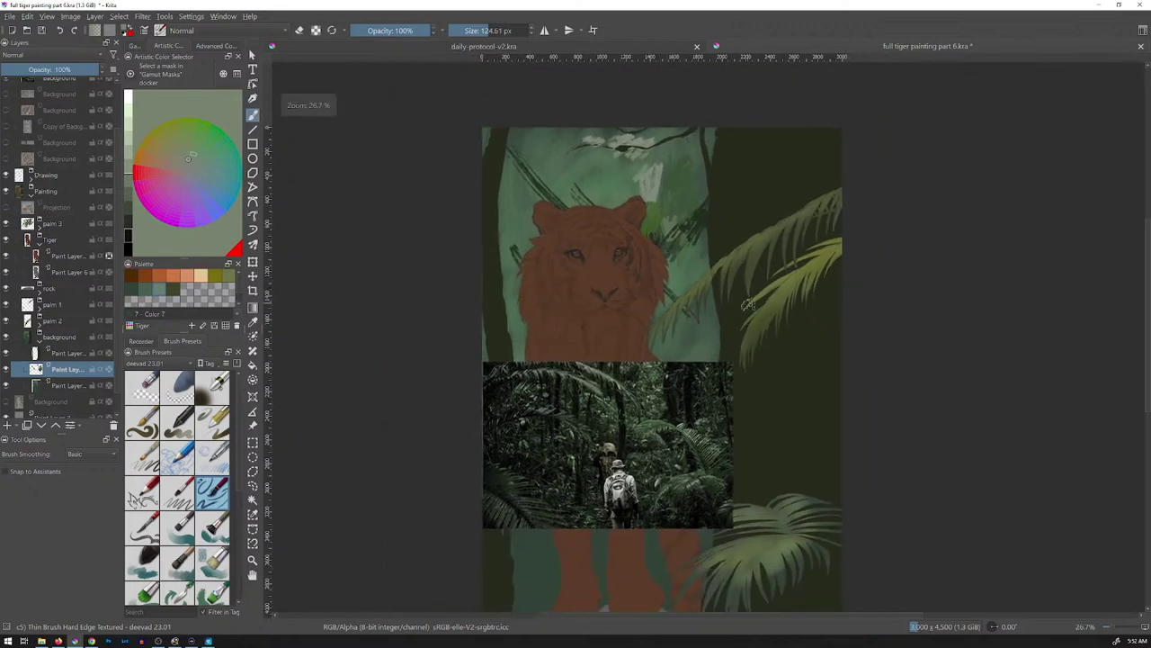
drag(807, 292, 750, 242)
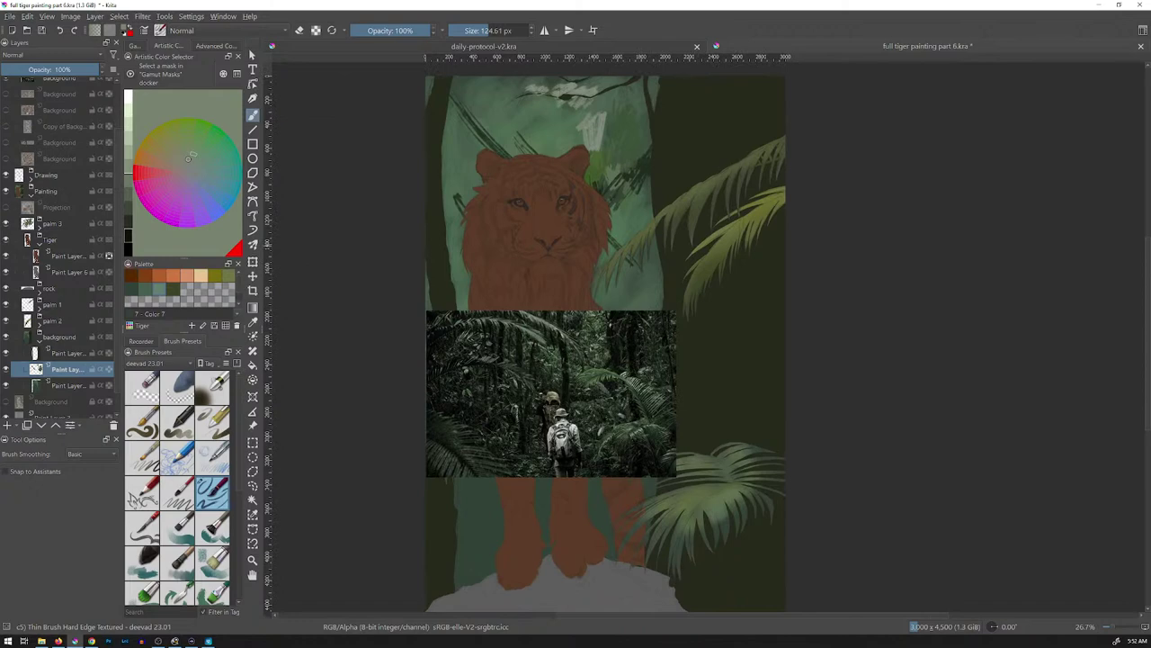
scroll(61, 113, up, 1)
click(62, 113)
key(t)
drag(614, 370, 613, 476)
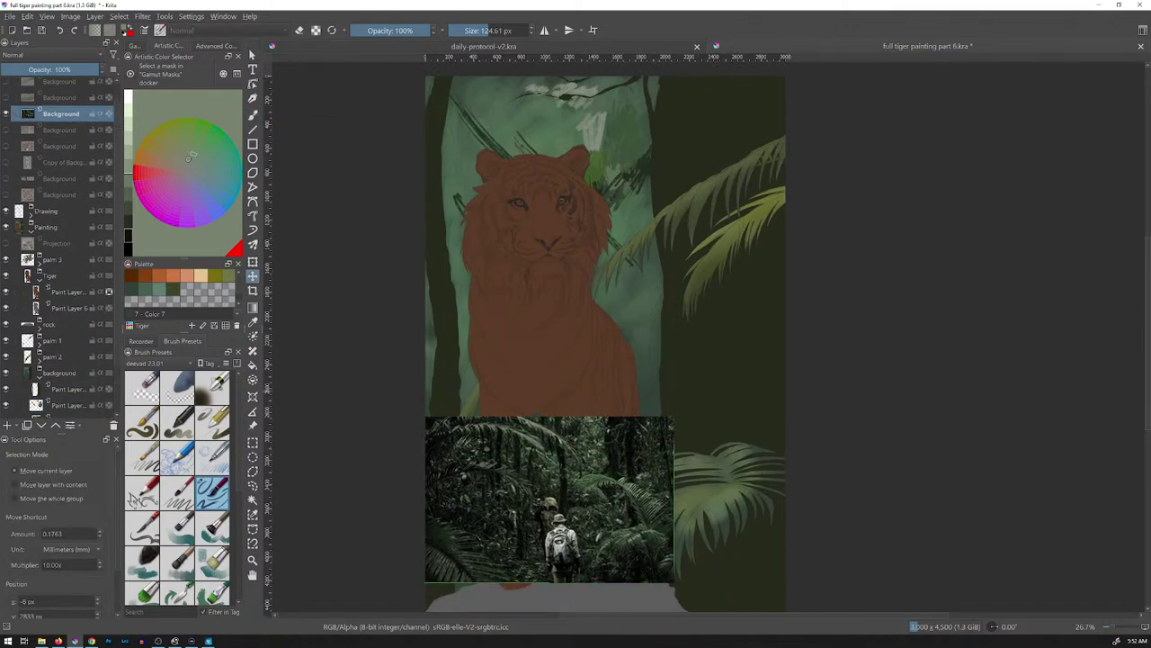
- Return to the foliage layer, sample dark greens from the photo and brush strokes beside the left trunk and the tiger's back
click(67, 404)
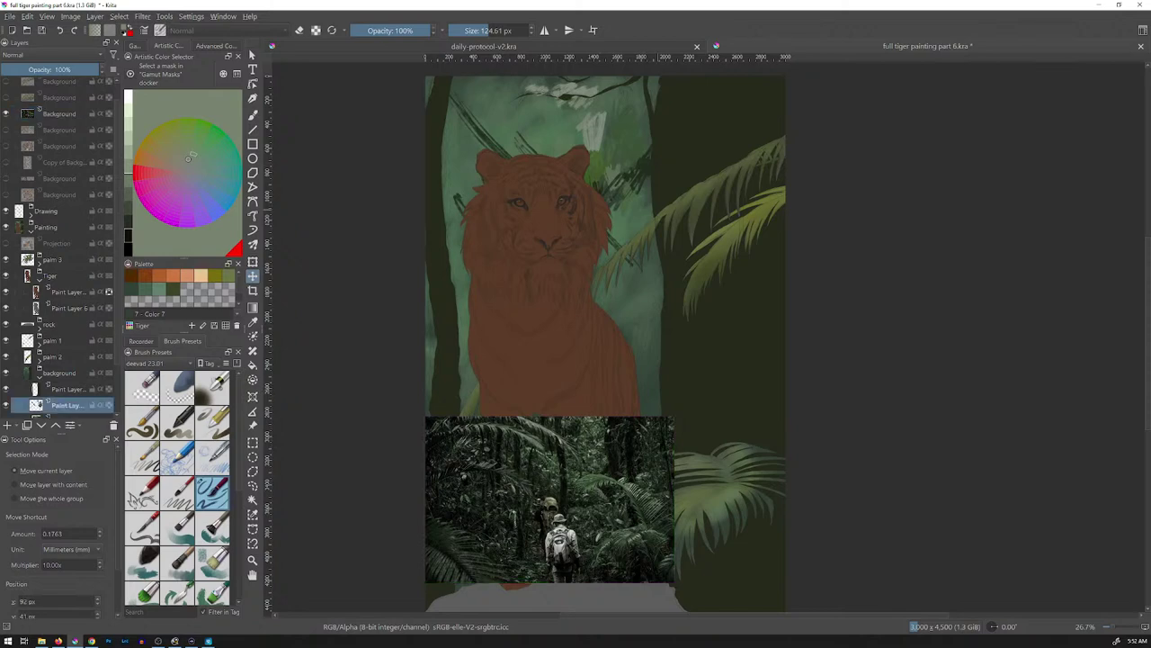
key(b)
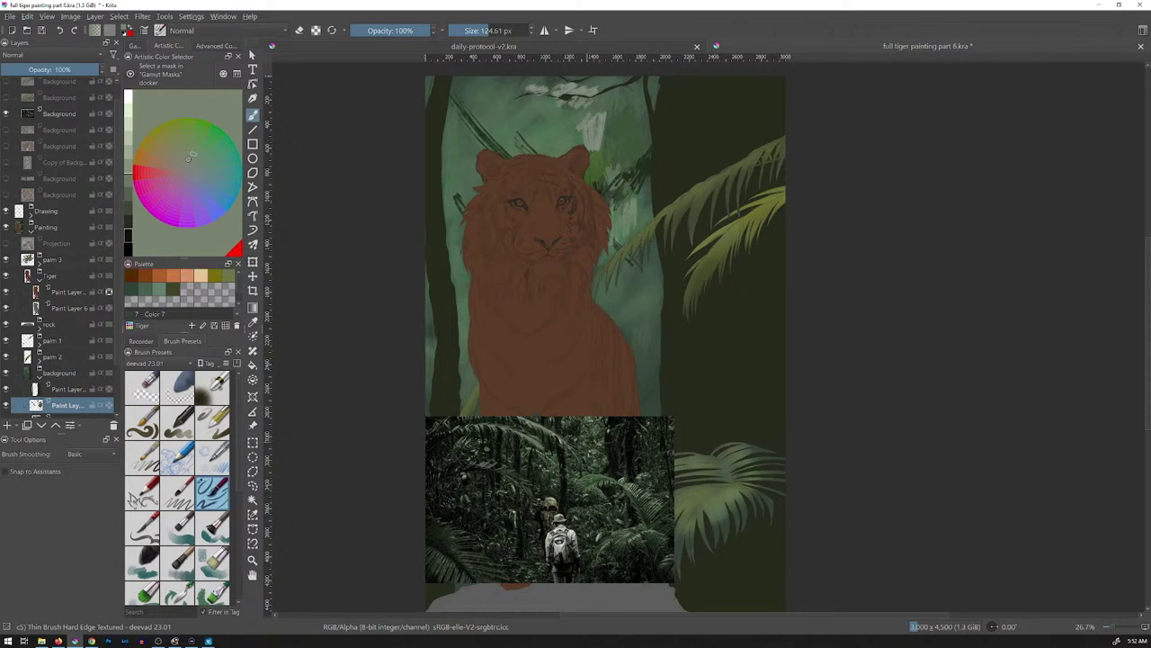
ctrl+click(607, 469)
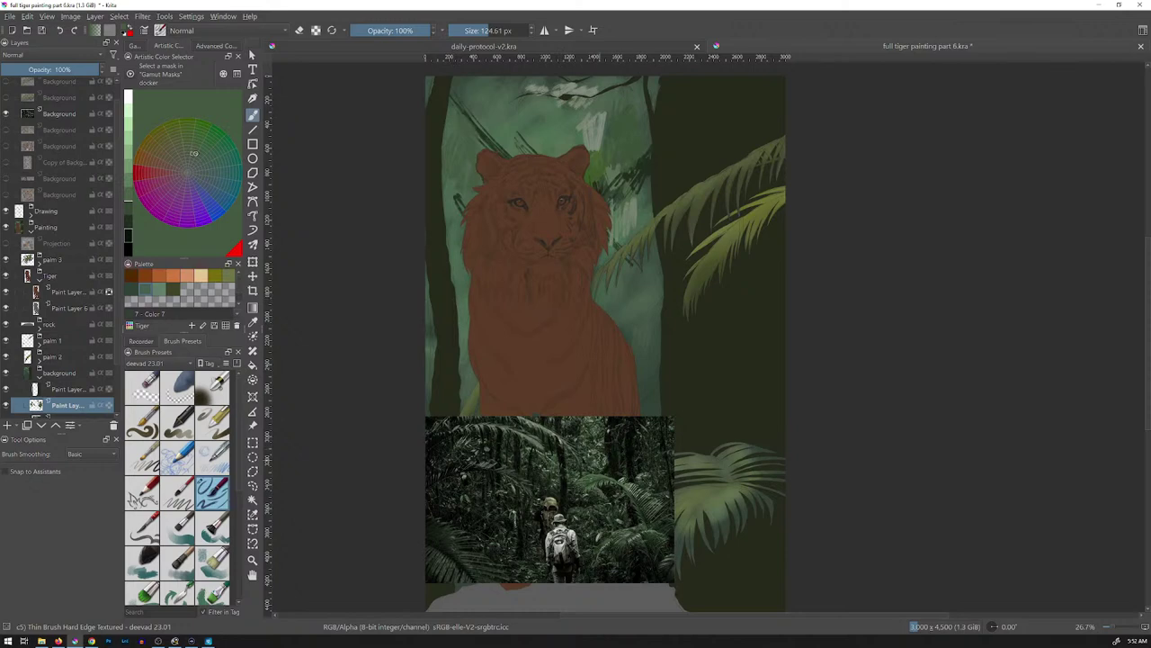
ctrl+click(604, 473)
drag(447, 149, 462, 255)
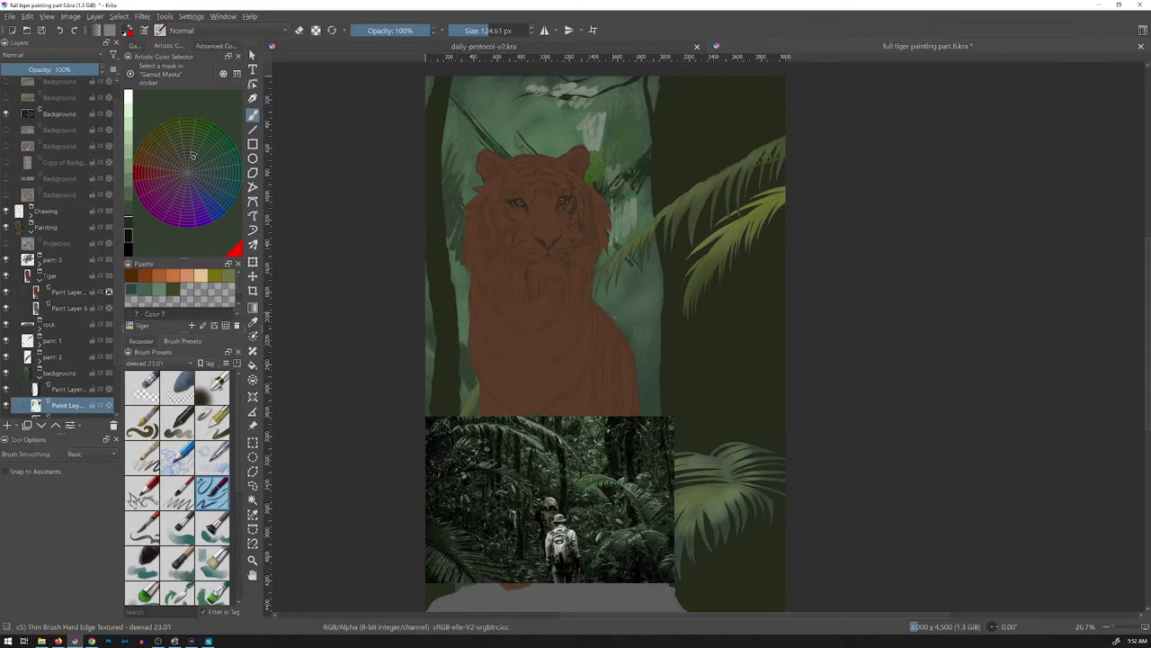
mouse_move(620, 318)
mouse_down()
mouse_move(659, 304)
mouse_move(646, 308)
mouse_move(664, 306)
mouse_move(663, 324)
mouse_up()
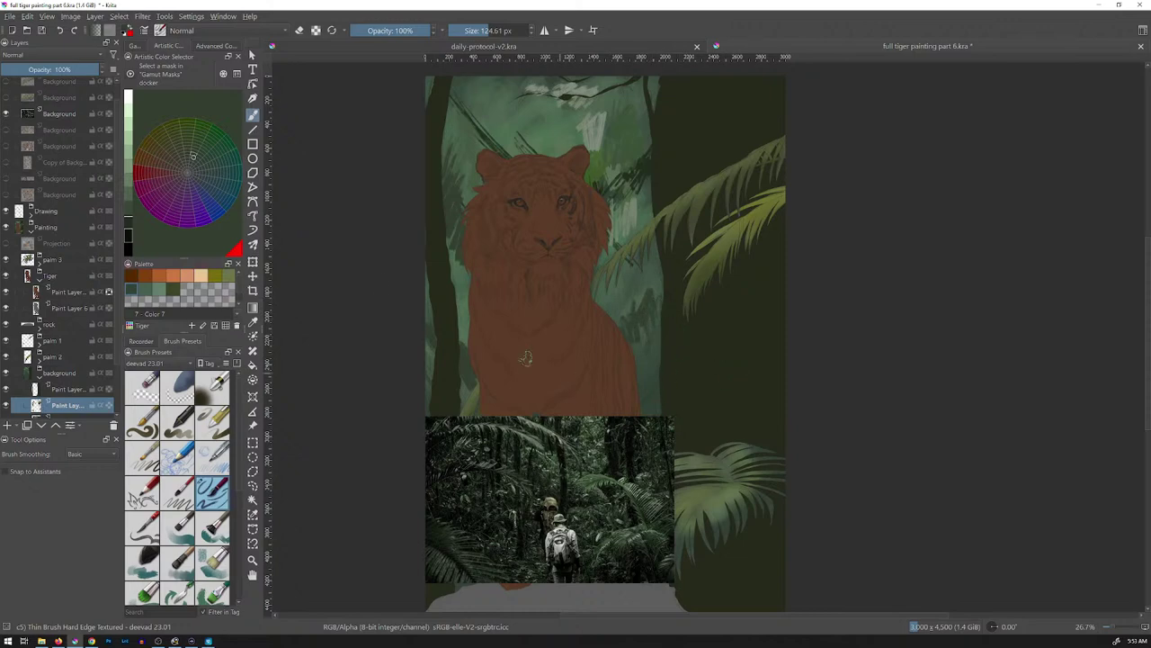
- Hide the jungle photo, pick a darker green and try a linear gradient rising from the rock
click(6, 113)
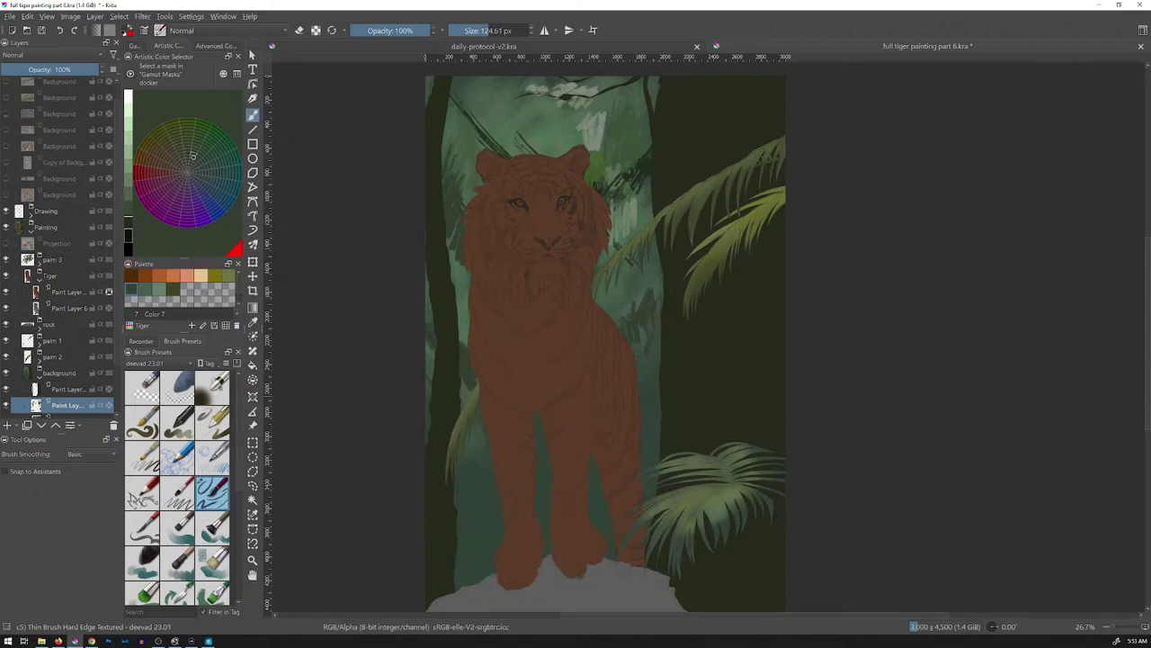
key(g)
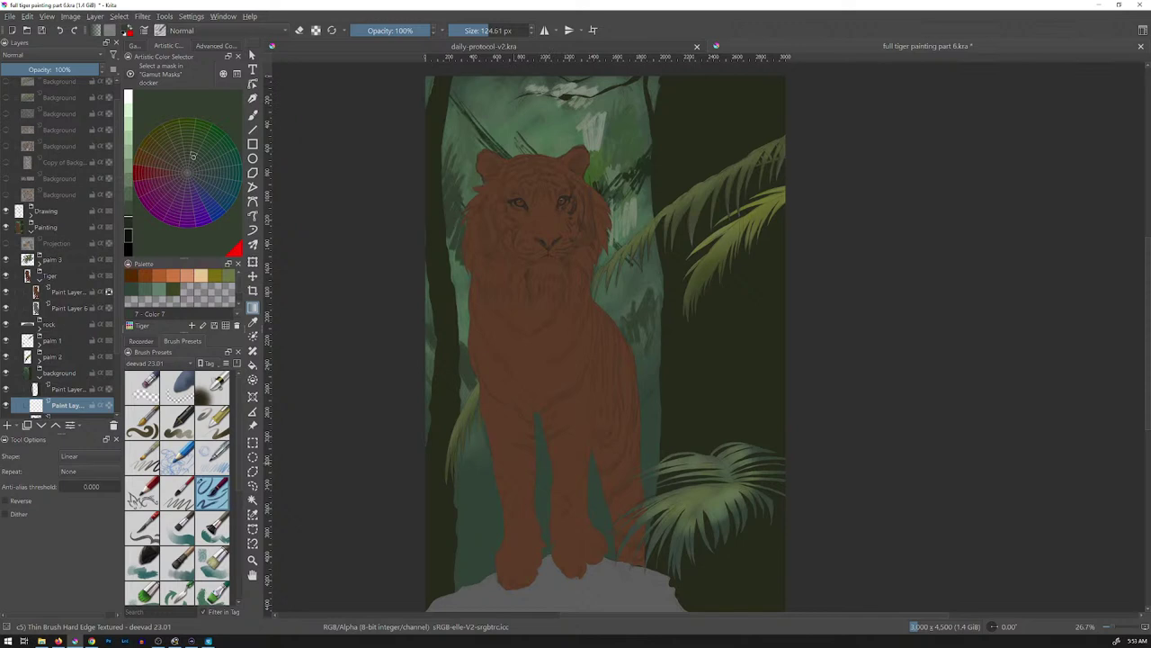
drag(549, 557, 568, 171)
click(127, 220)
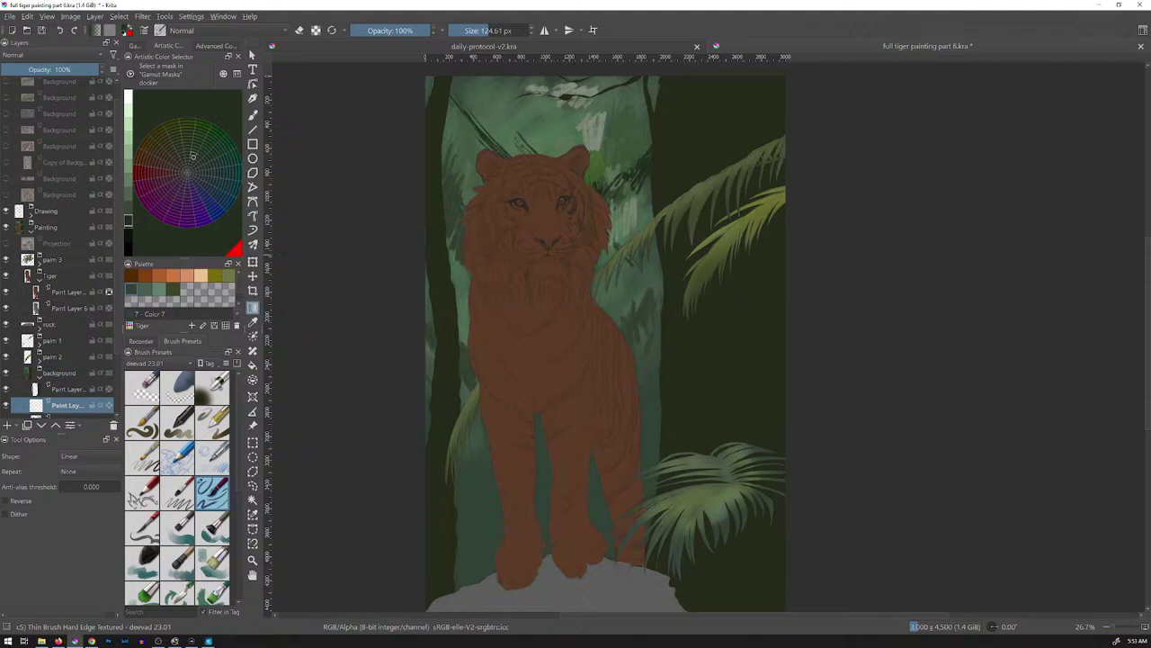
drag(537, 550, 554, 293)
- Darken the lower background with dark green linear gradients rising from the rock, using 55% opacity and adding a fainter final pass
mouse_move(415, 31)
mouse_down()
mouse_move(383, 30)
mouse_move(396, 31)
mouse_up()
drag(547, 554, 539, 235)
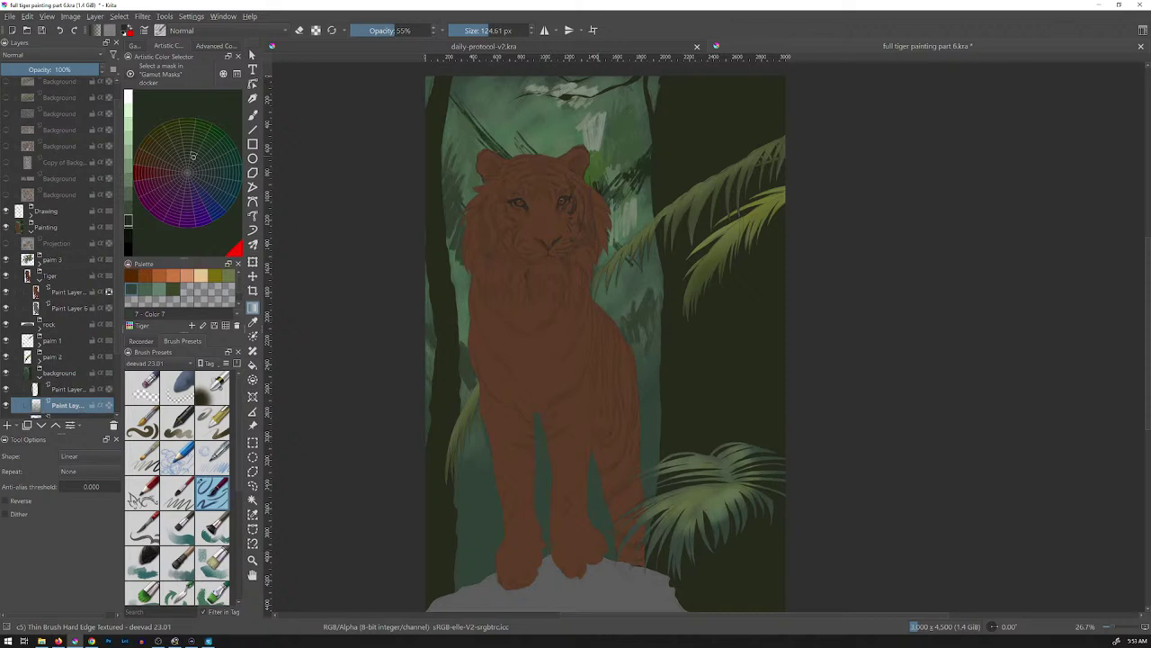
drag(548, 556, 539, 195)
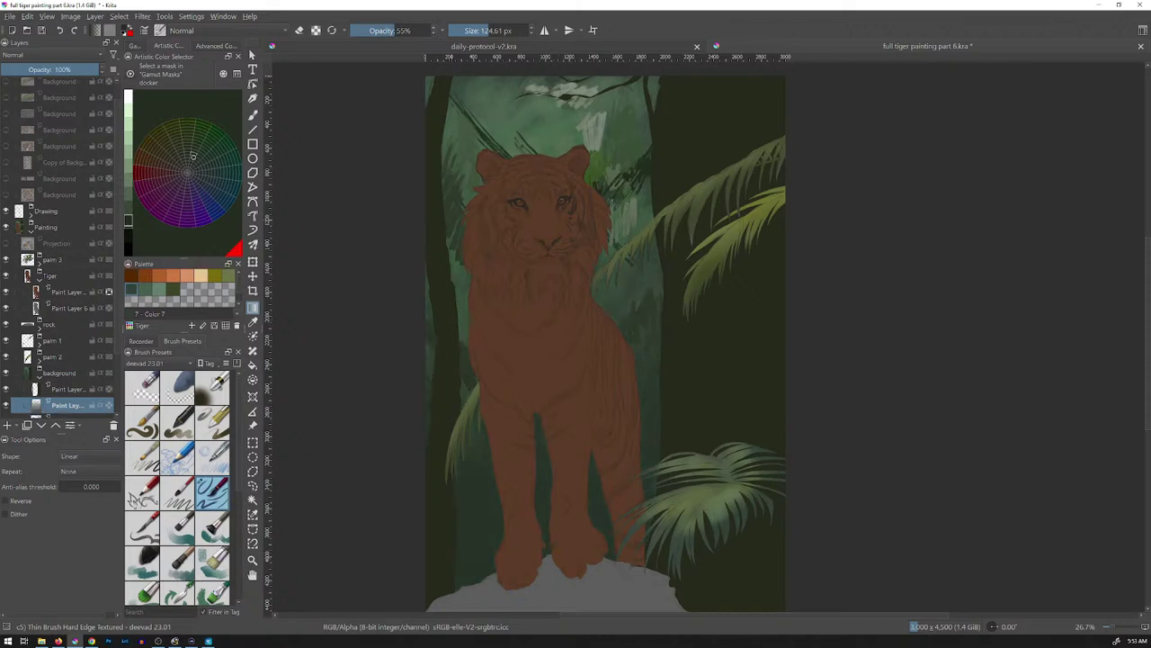
drag(409, 31, 365, 30)
drag(537, 473, 533, 290)
key(b)
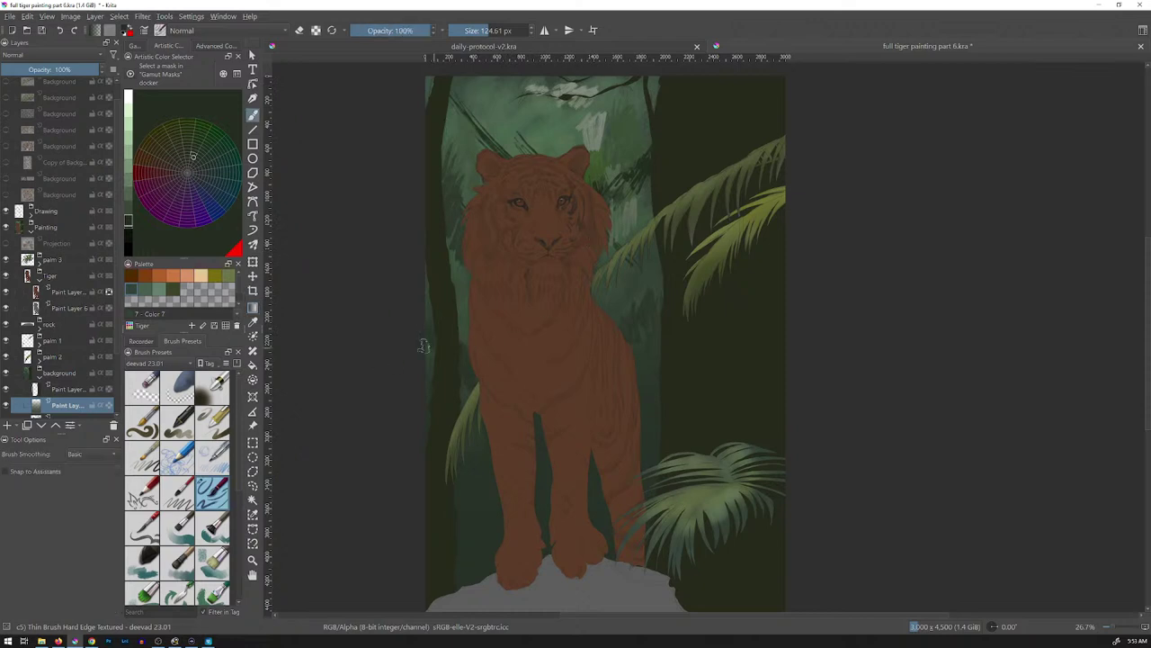
scroll(65, 363, down, 3)
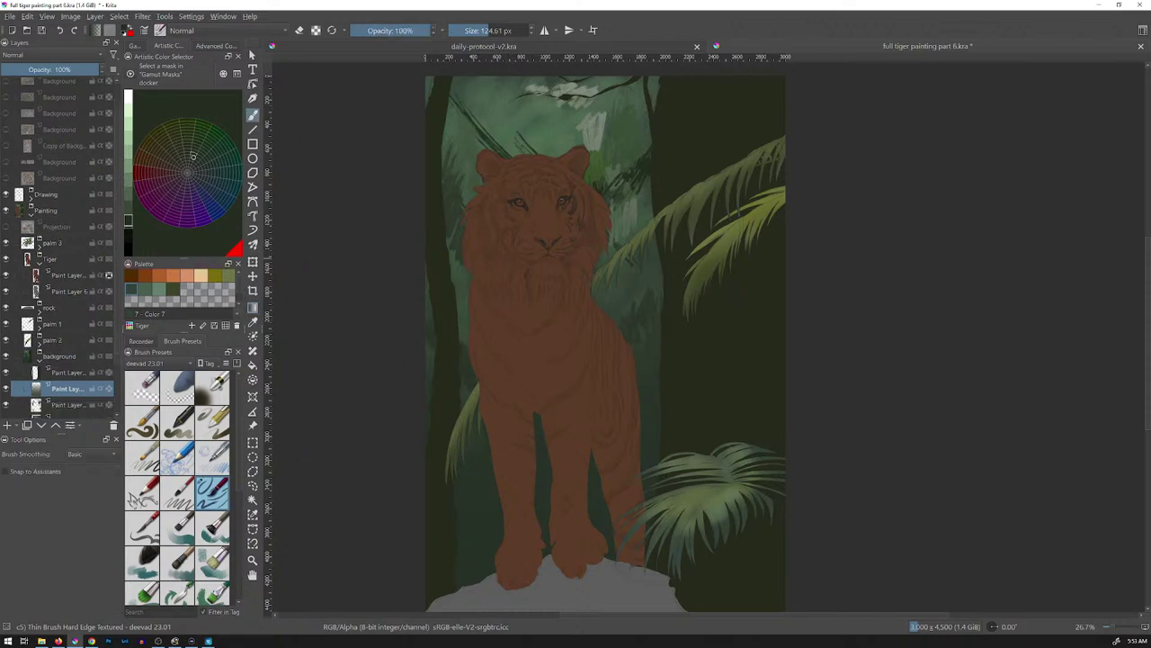
- Select the foliage layer, show the jungle photo again, sample a pale green from it and brush light strokes beside the tiger's shoulder
click(67, 363)
scroll(62, 251, up, 4)
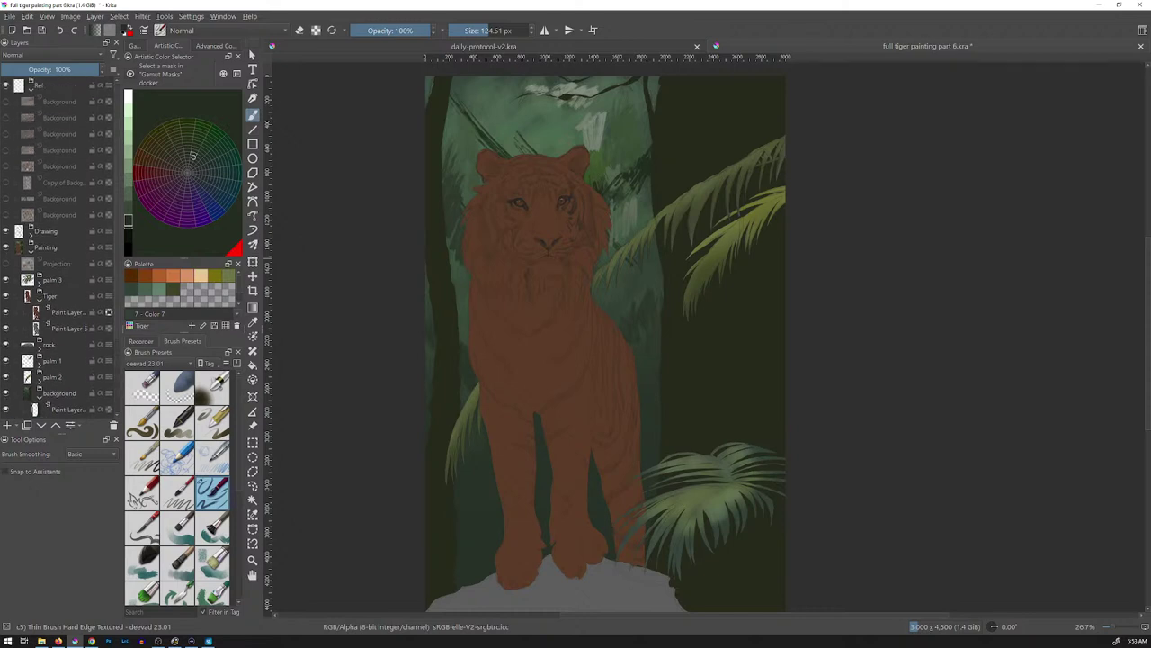
click(7, 134)
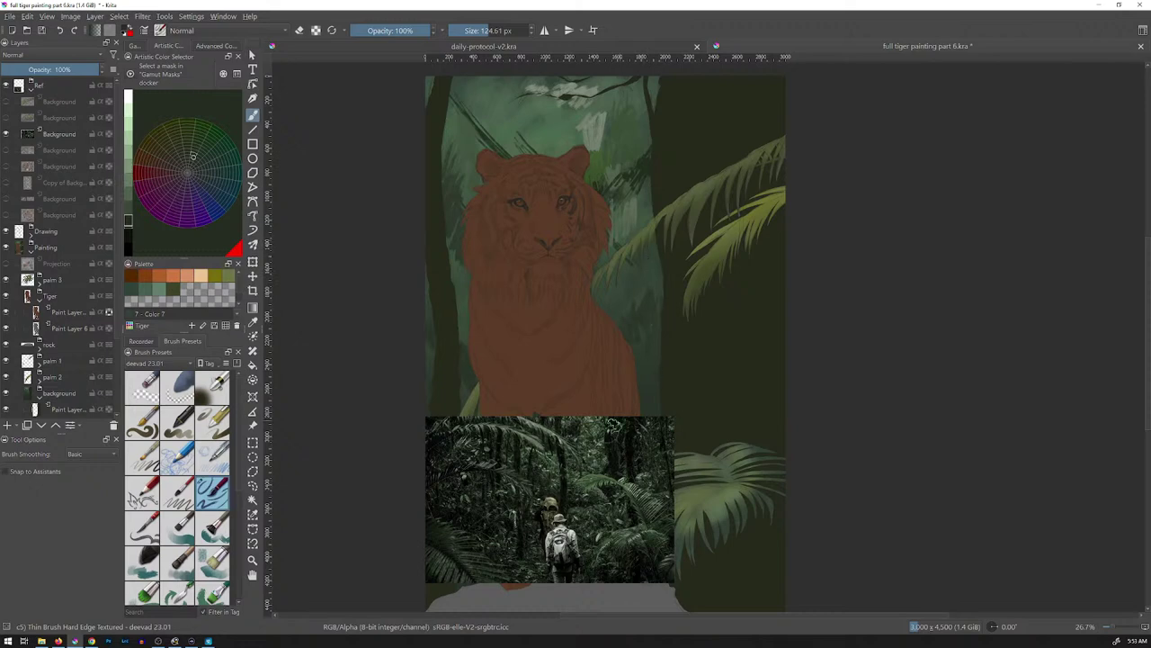
ctrl+click(623, 480)
drag(613, 302, 622, 286)
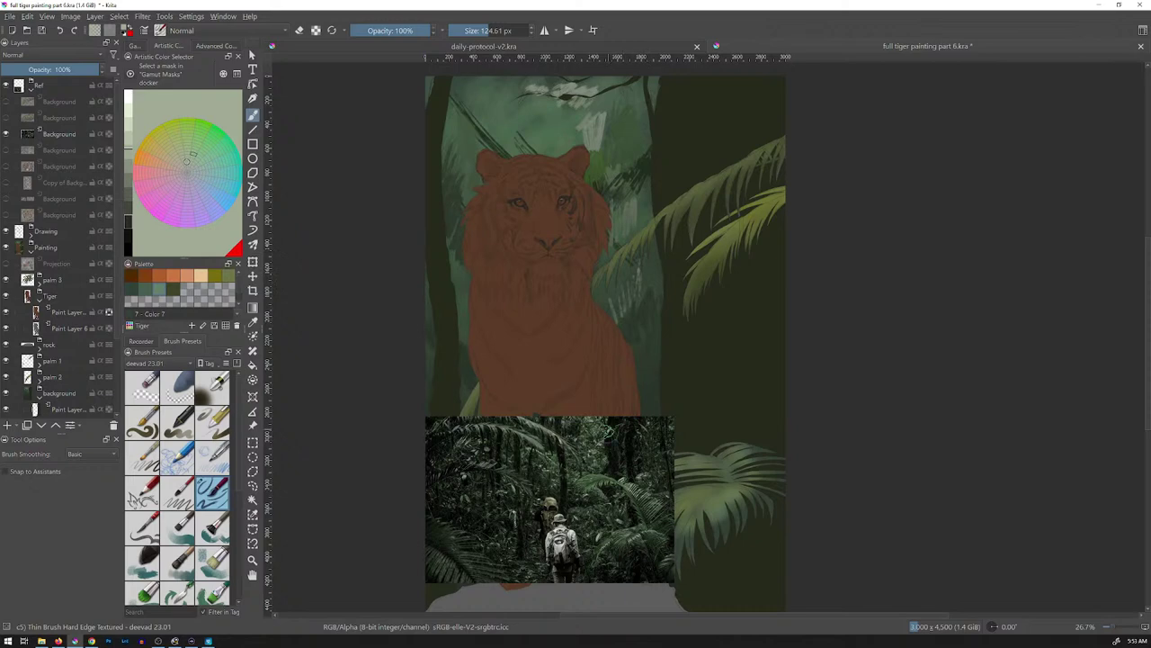
- Brush mid-green foliage between the tiger's head and the right trunk, enlarging the brush to 140.41 px and sampling more greens from the photo
key(x)
key(x)
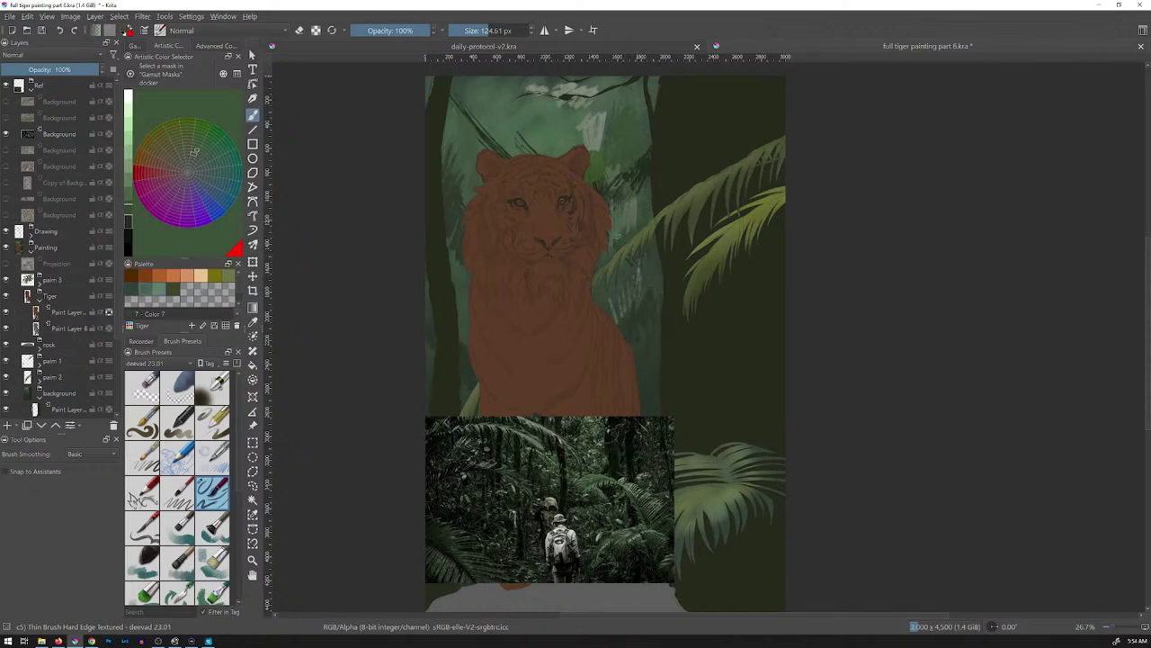
mouse_move(617, 234)
mouse_down()
mouse_move(603, 263)
mouse_move(613, 221)
mouse_move(623, 230)
mouse_up()
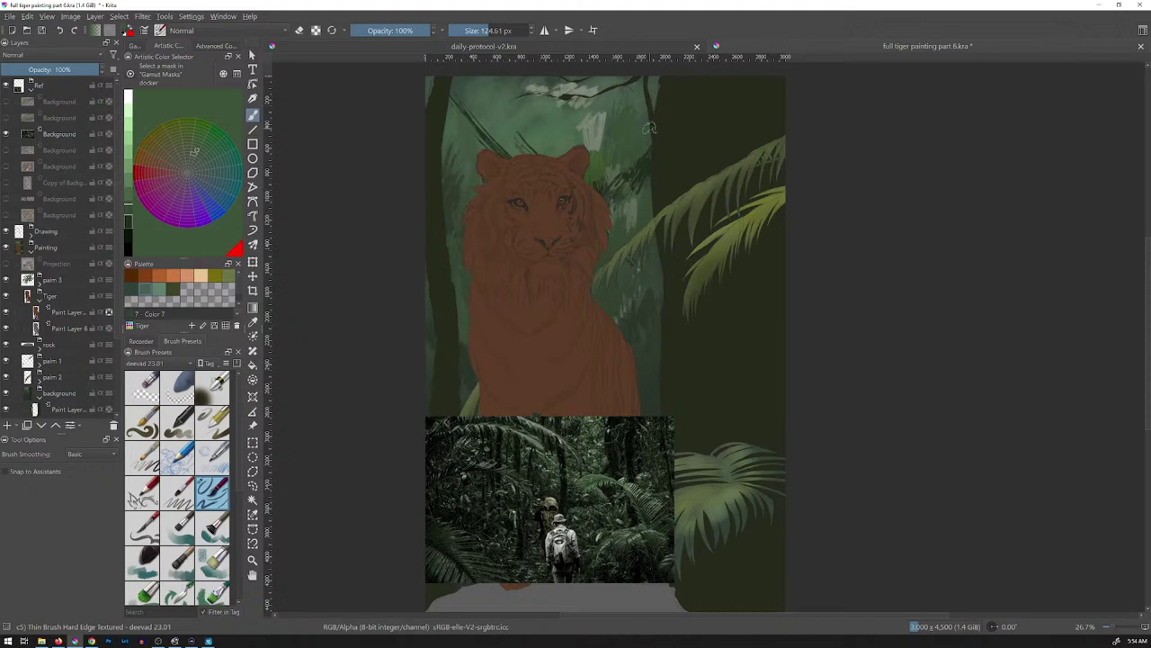
key(bracketright)
ctrl+click(611, 465)
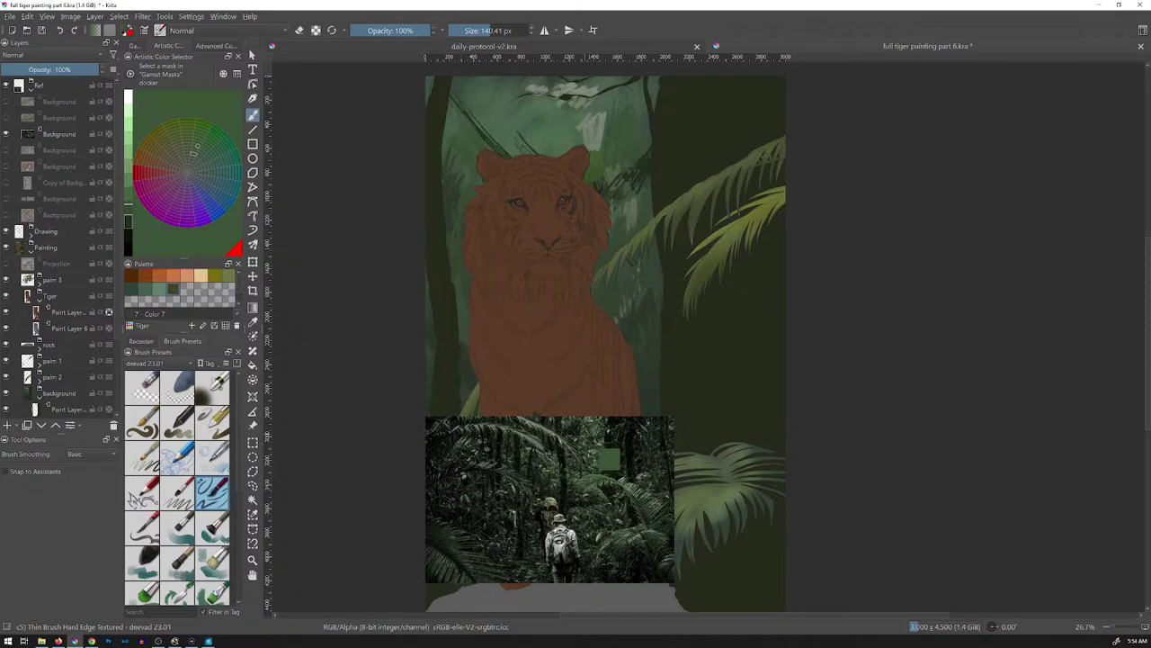
ctrl+click(609, 465)
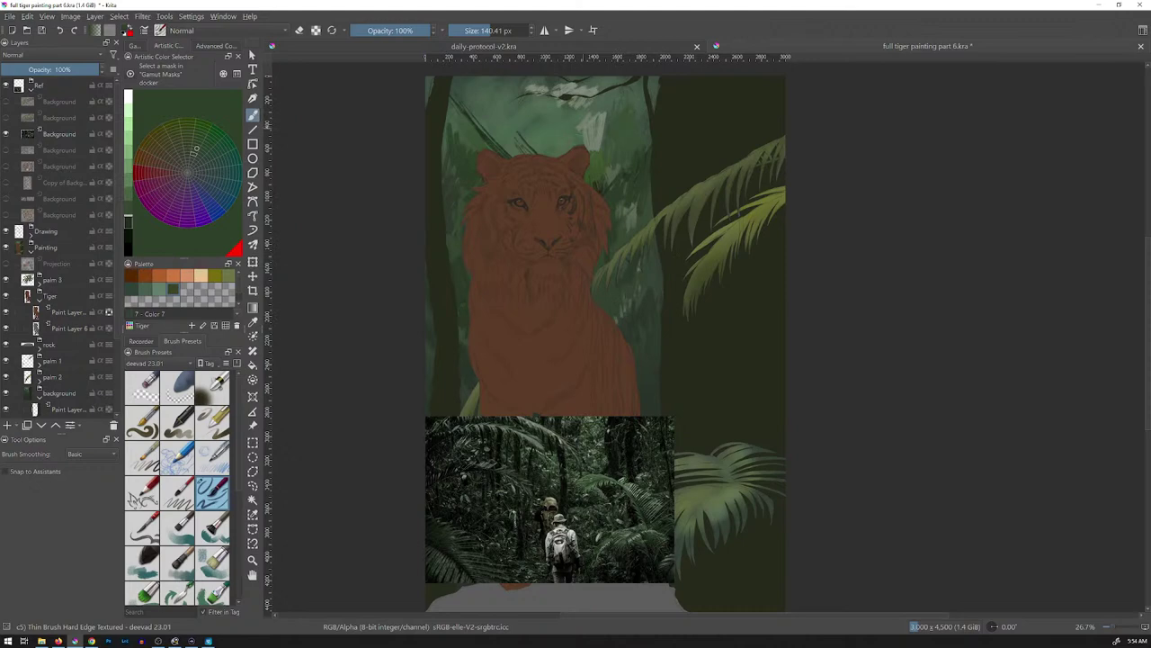
- Sample a very dark green from the photo and brush shadowy foliage along the left trunk, beside the right trunk and above the tiger's head
ctrl+click(577, 428)
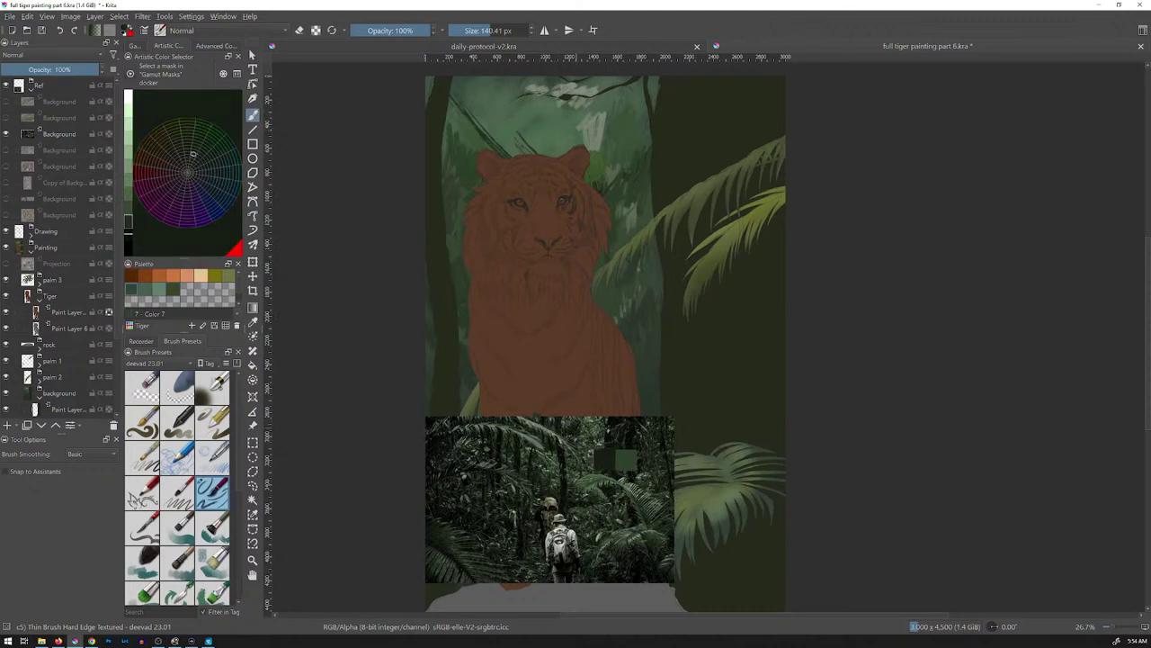
mouse_move(456, 107)
mouse_down()
mouse_move(448, 134)
mouse_move(455, 82)
mouse_move(463, 116)
mouse_move(482, 77)
mouse_up()
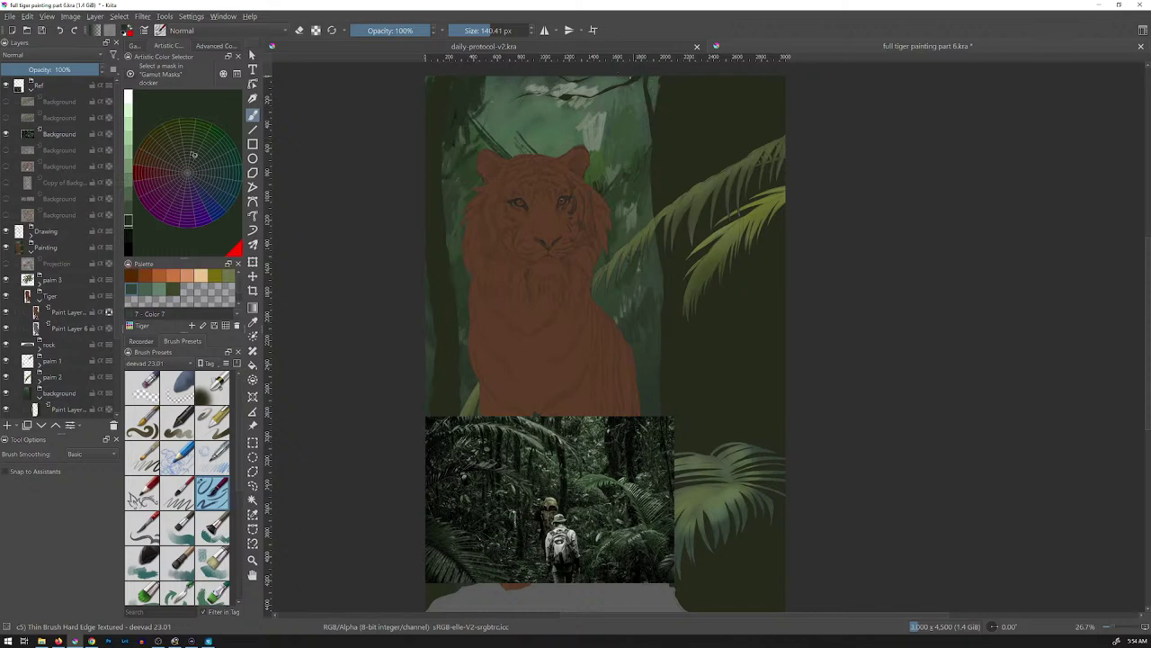
drag(631, 86, 644, 165)
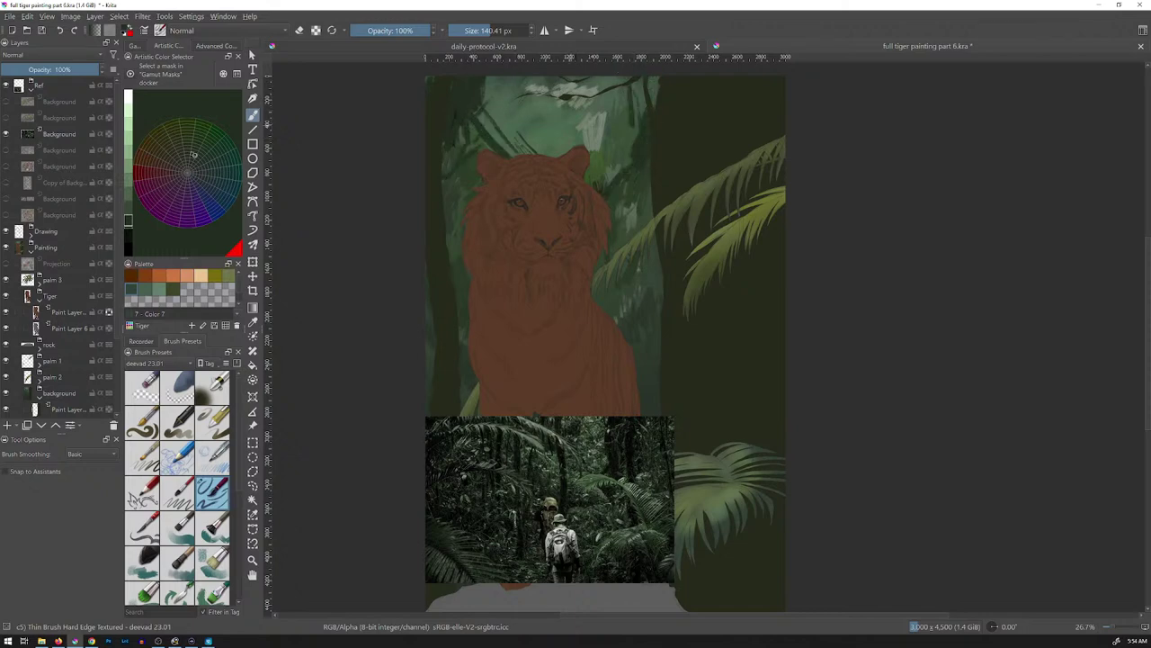
drag(574, 86, 576, 119)
- Set the brush to 169.37 px and 50% opacity, sample a mid green from the photo and brush foliage beside the tiger's right ear
key(bracketright)
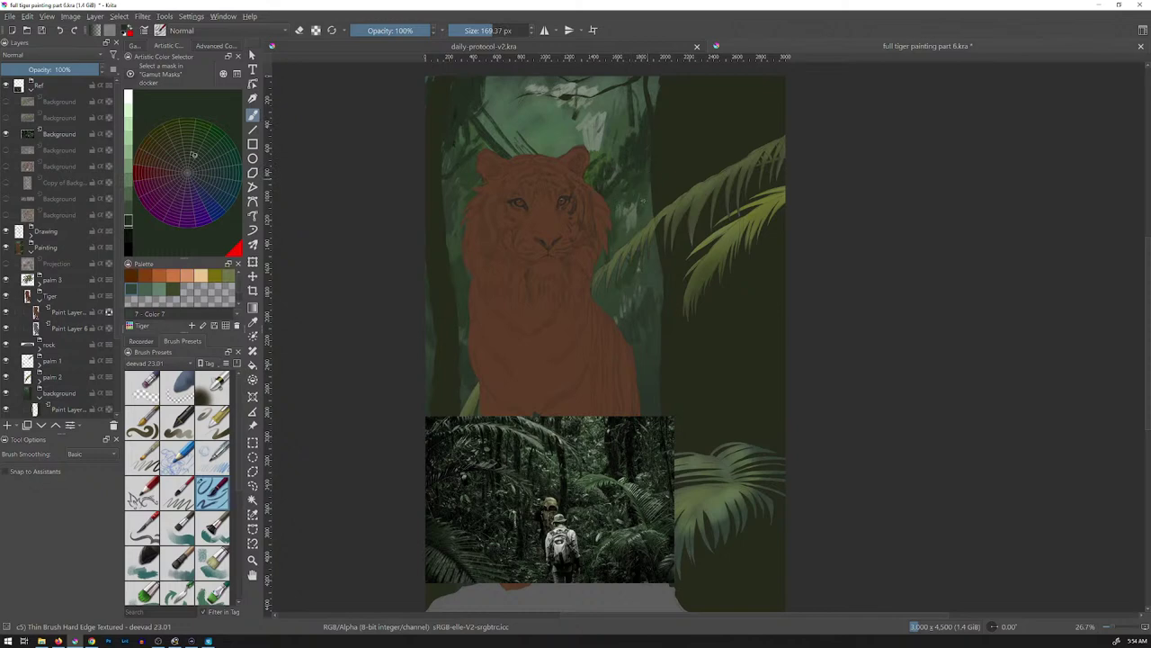
key(o)
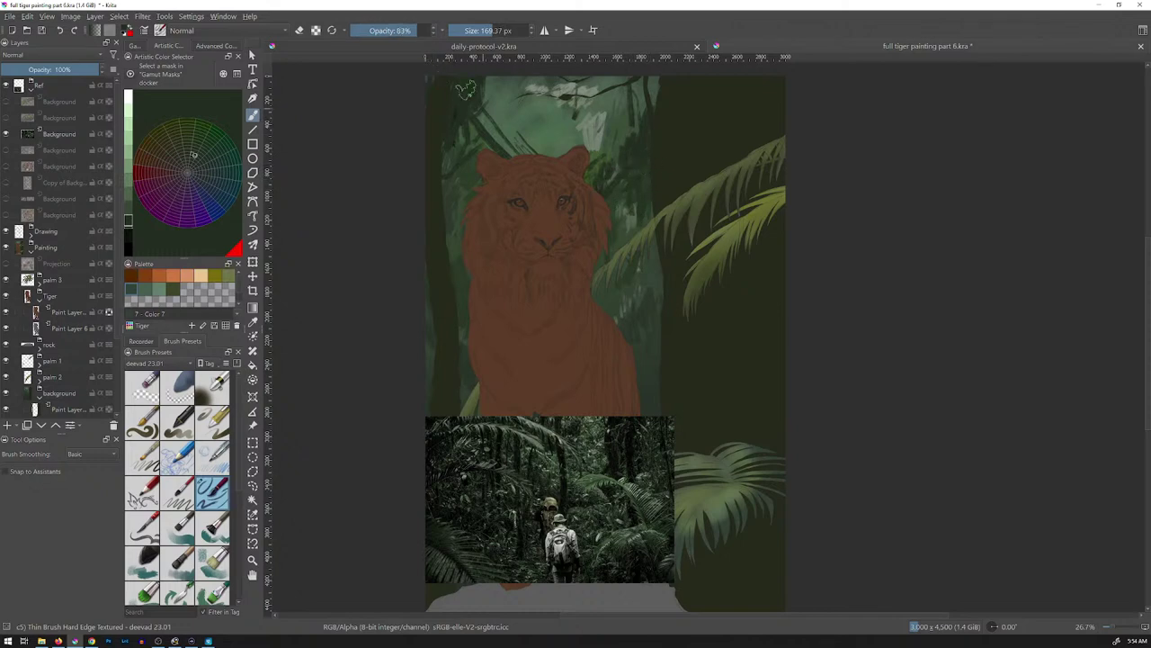
key(o)
key(o)
key(o)
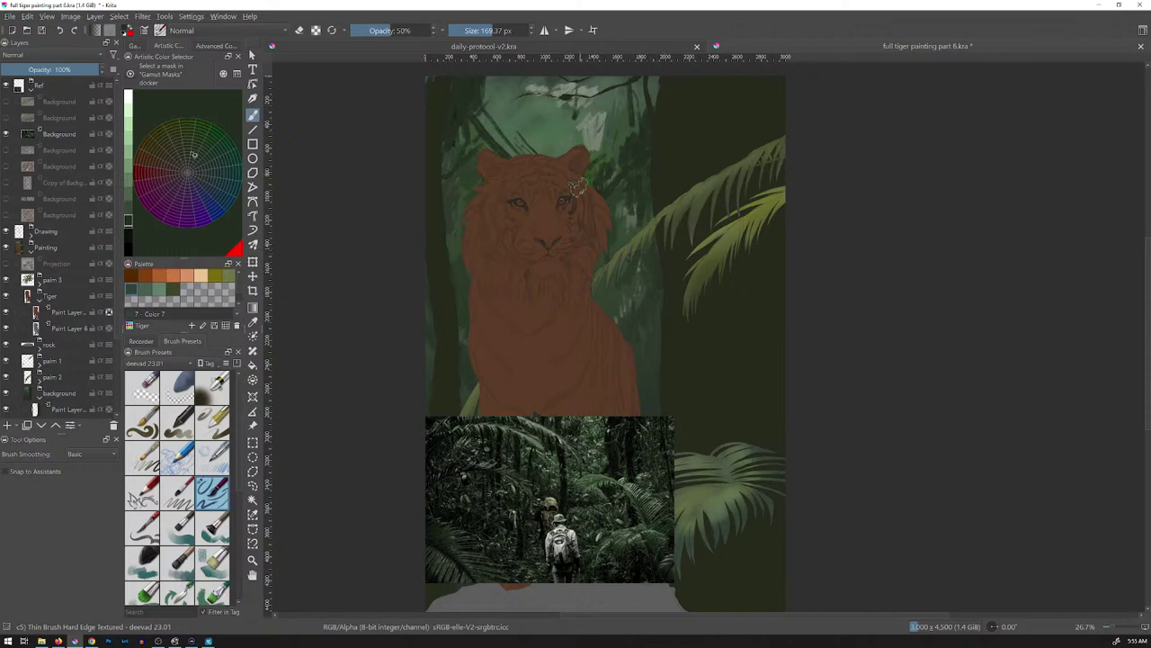
ctrl+click(630, 456)
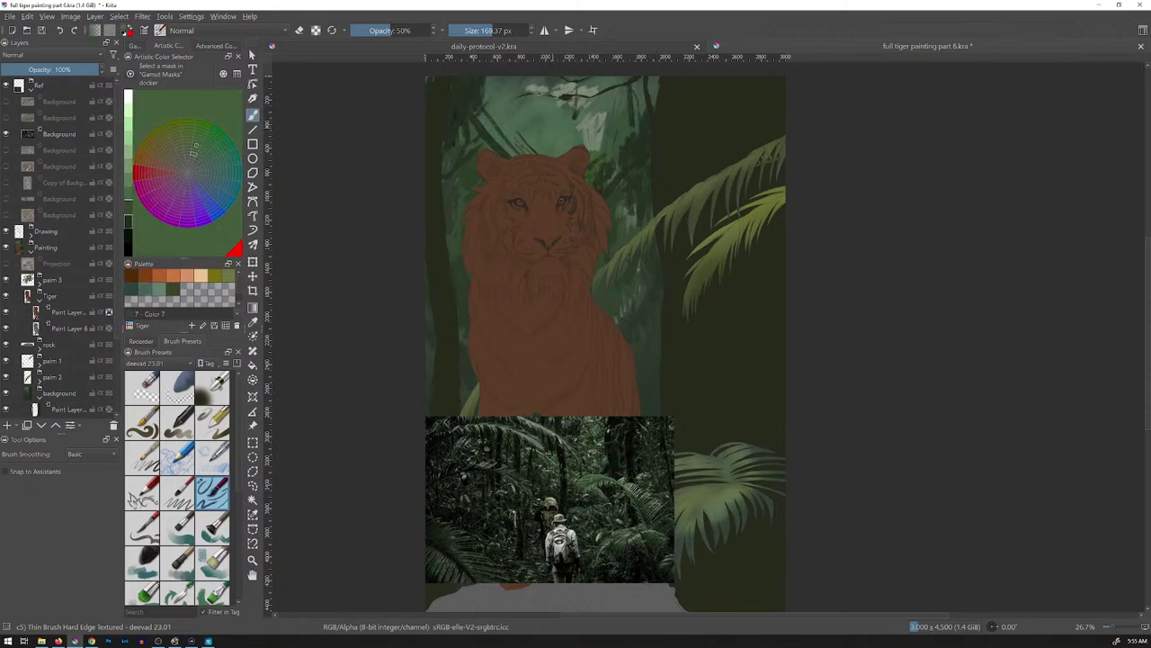
mouse_move(586, 142)
mouse_down()
mouse_move(597, 140)
mouse_move(604, 179)
mouse_move(611, 145)
mouse_move(615, 192)
mouse_move(642, 125)
mouse_move(631, 157)
mouse_up()
- Sample dark and pale greens from the canvas, soften the light patches above the tiger's head and darken the foliage above its left ear
ctrl+click(635, 146)
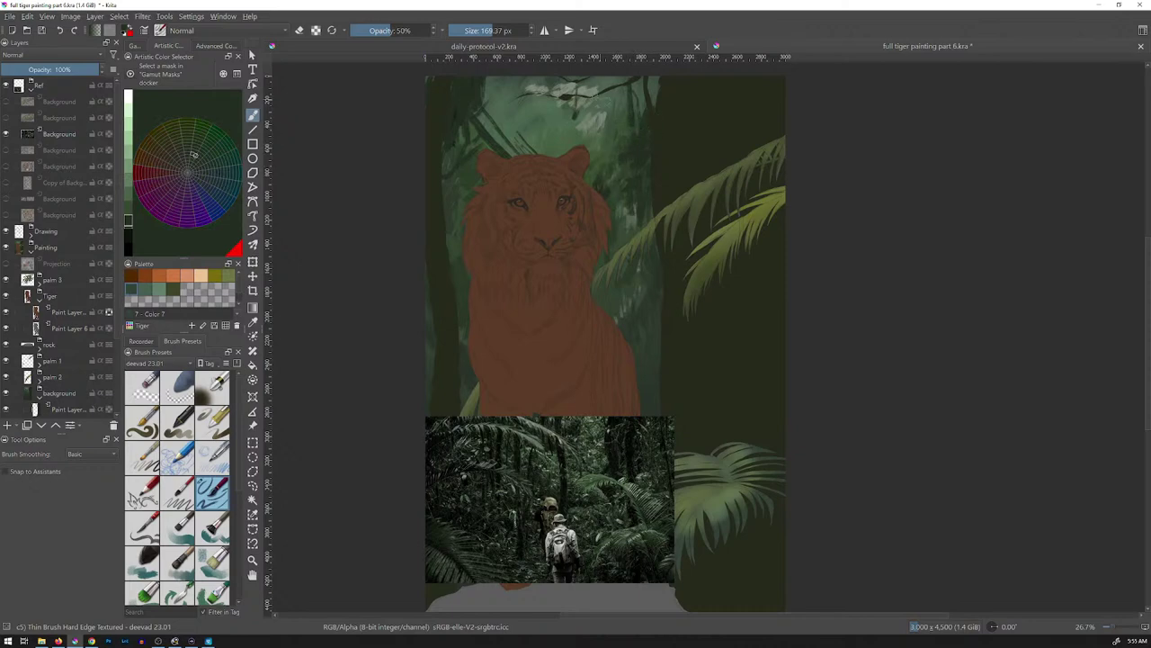
ctrl+click(617, 137)
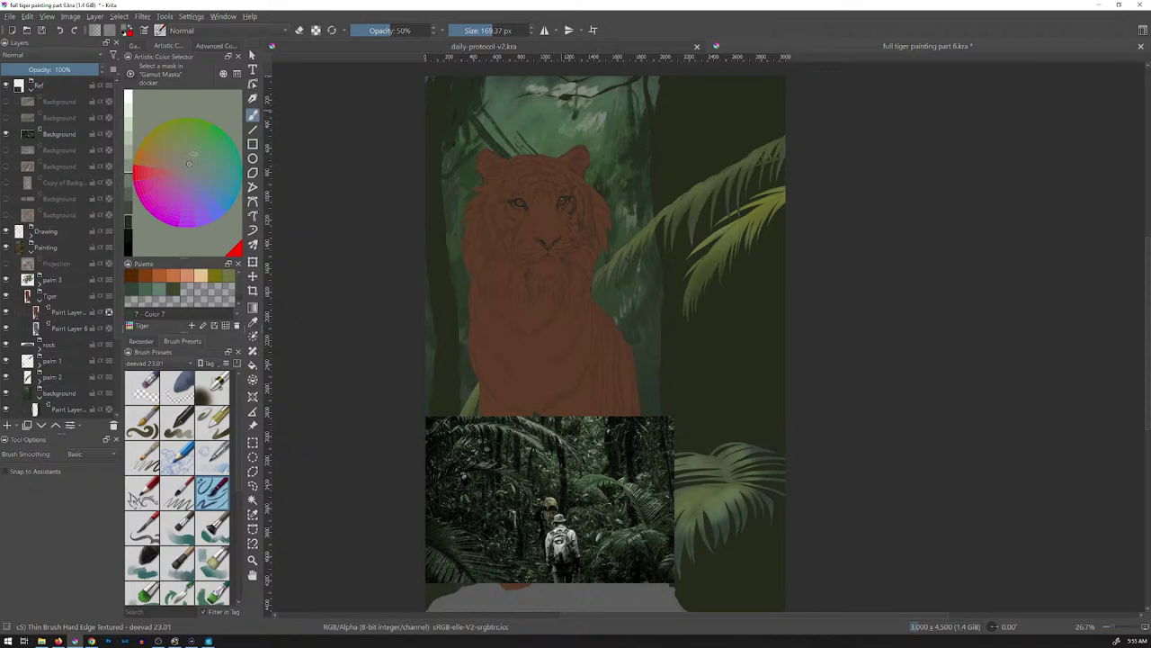
mouse_move(574, 108)
mouse_down()
mouse_move(575, 122)
mouse_move(570, 108)
mouse_up()
ctrl+click(516, 162)
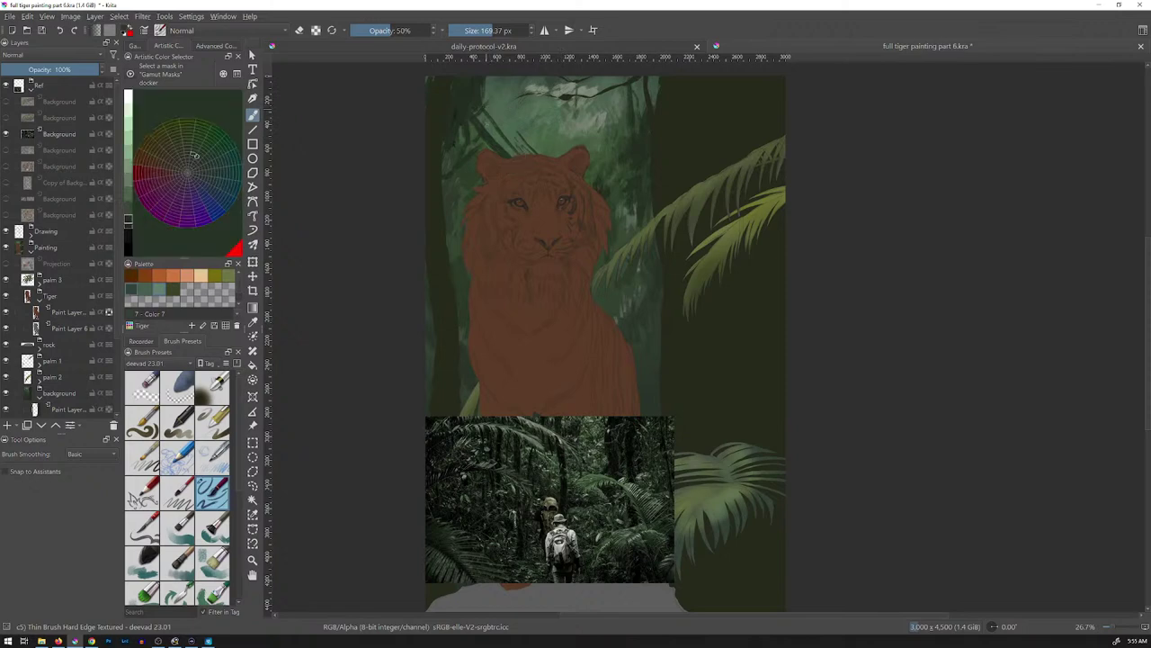
mouse_move(502, 144)
mouse_down()
mouse_move(490, 118)
mouse_move(510, 151)
mouse_up()
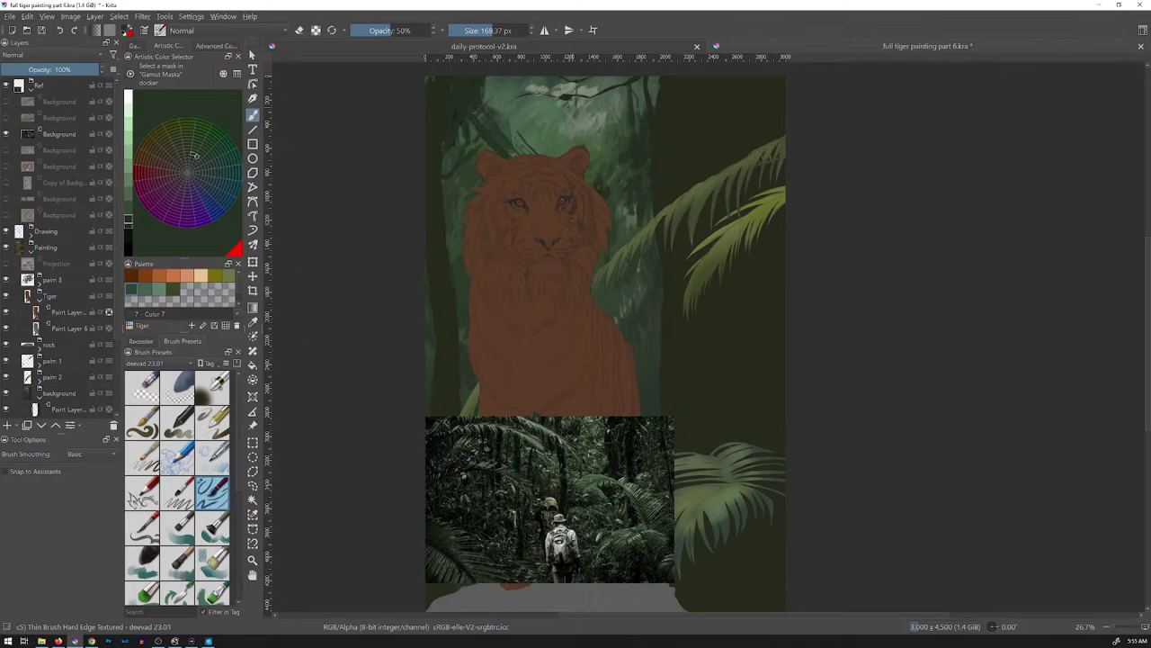
- Sample mid and dark greens from the painted background and blend the foliage around the tiger's ears and mane
ctrl+click(567, 151)
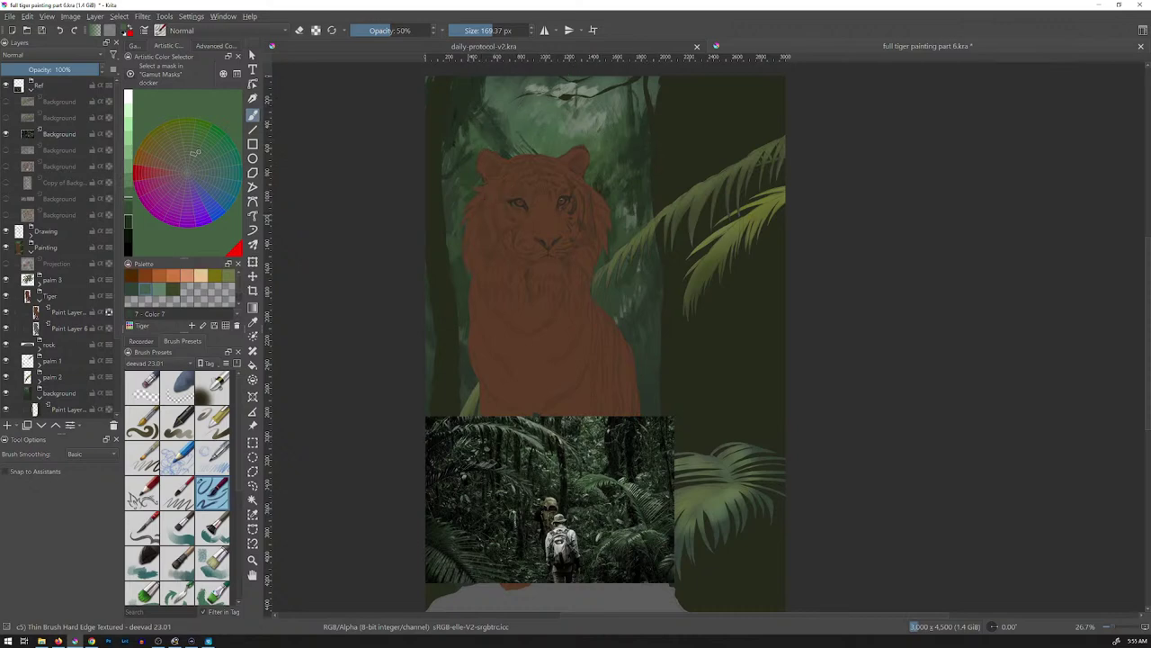
ctrl+click(468, 180)
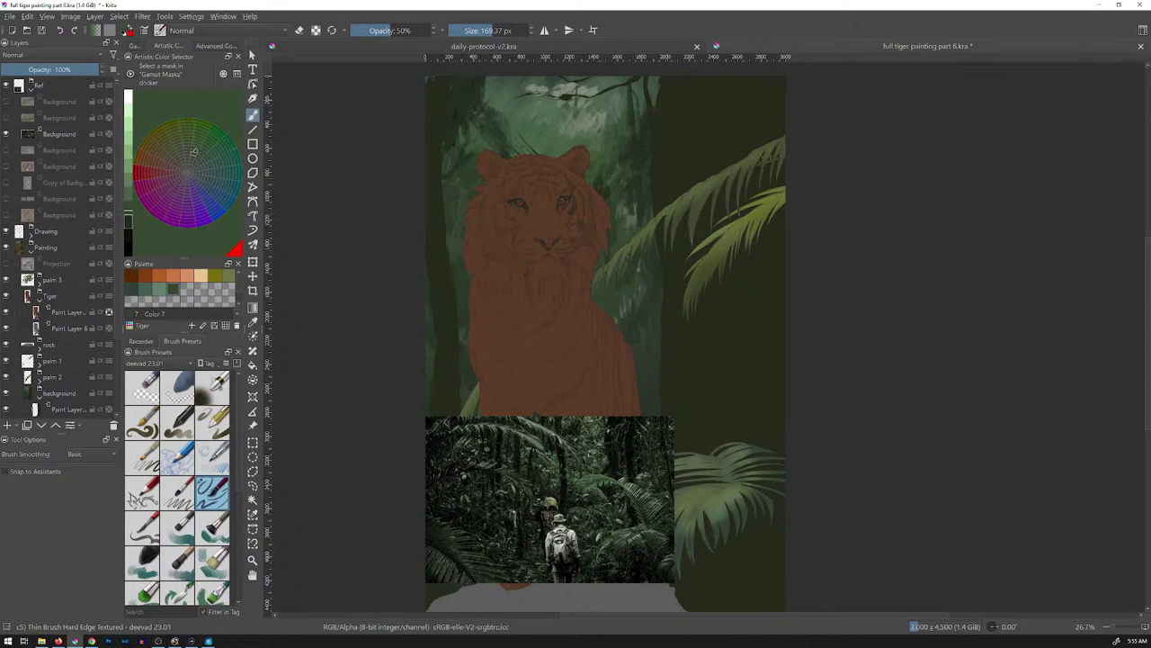
ctrl+click(636, 157)
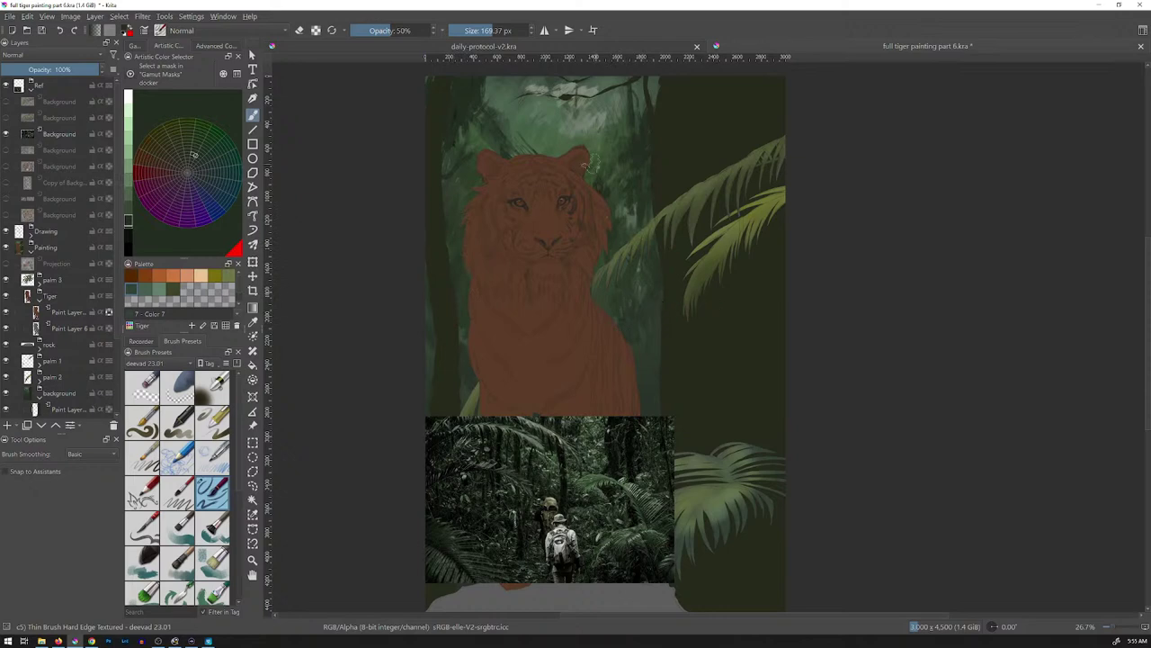
scroll(709, 241, down, 5)
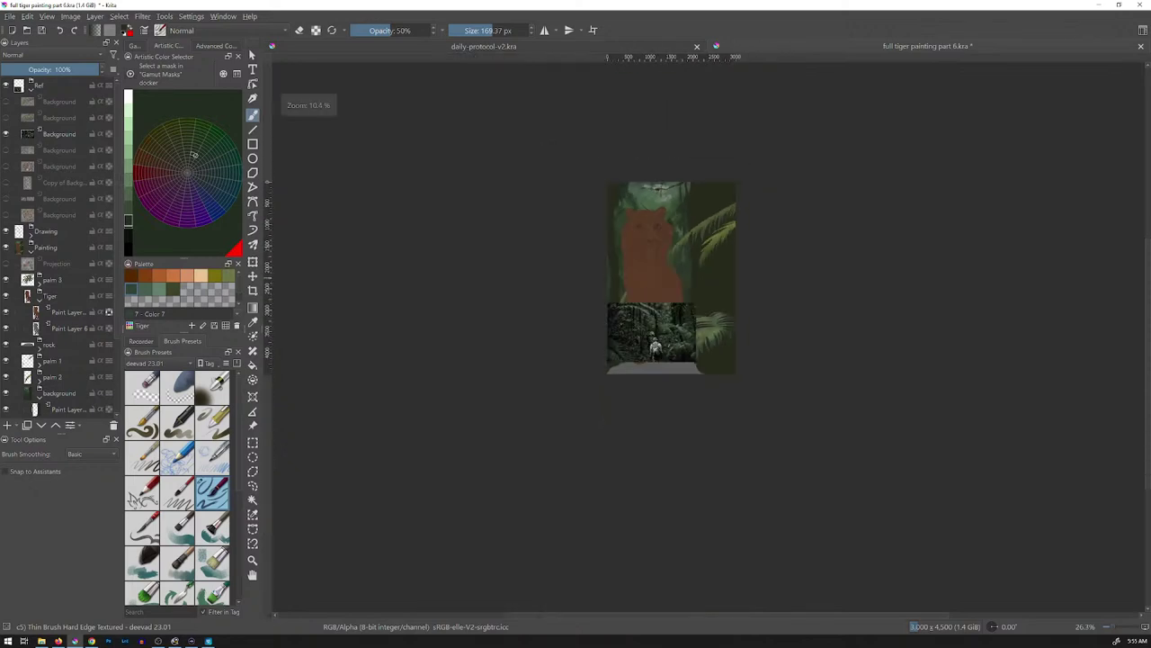
scroll(710, 241, up, 9)
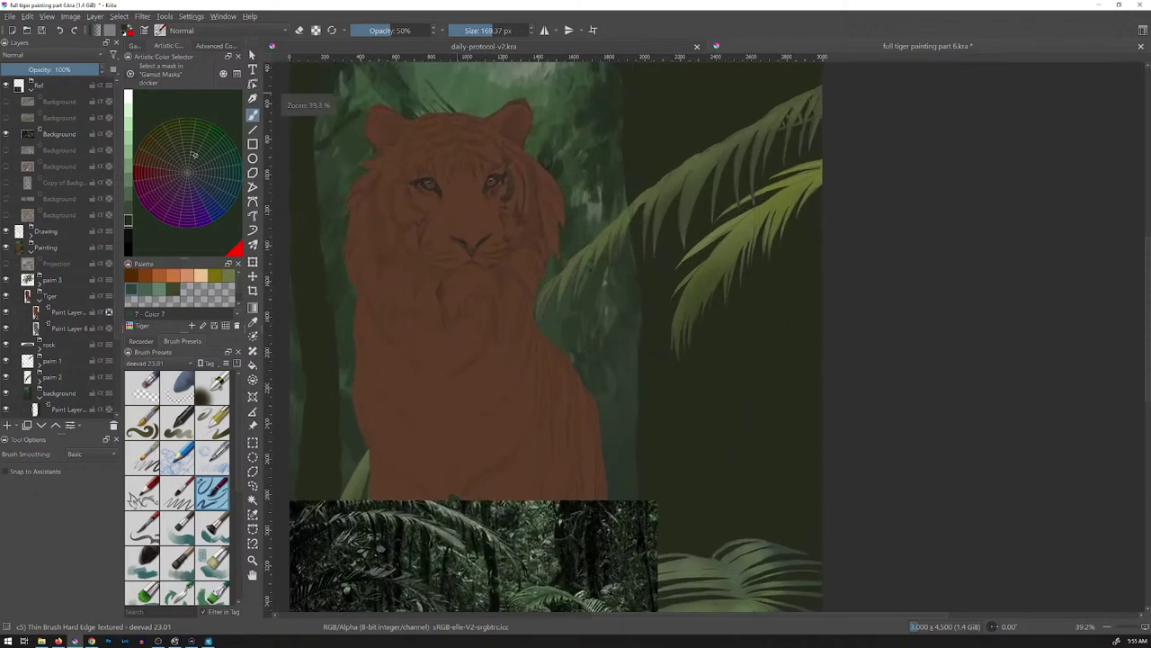
scroll(630, 270, down, 3)
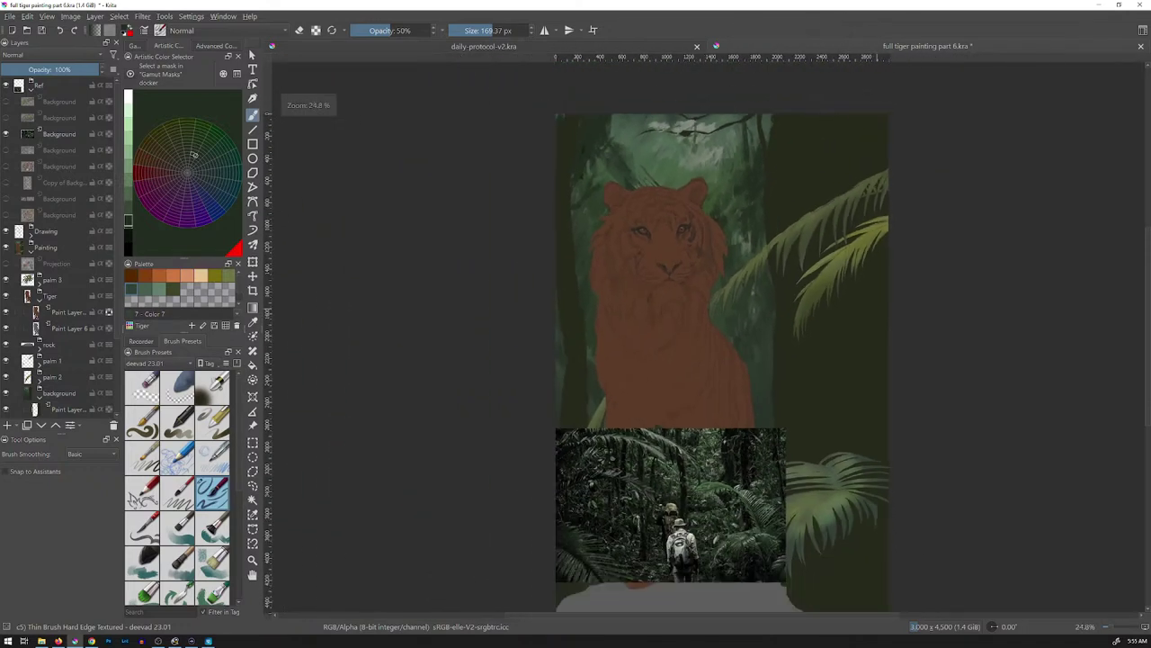
drag(722, 266, 681, 268)
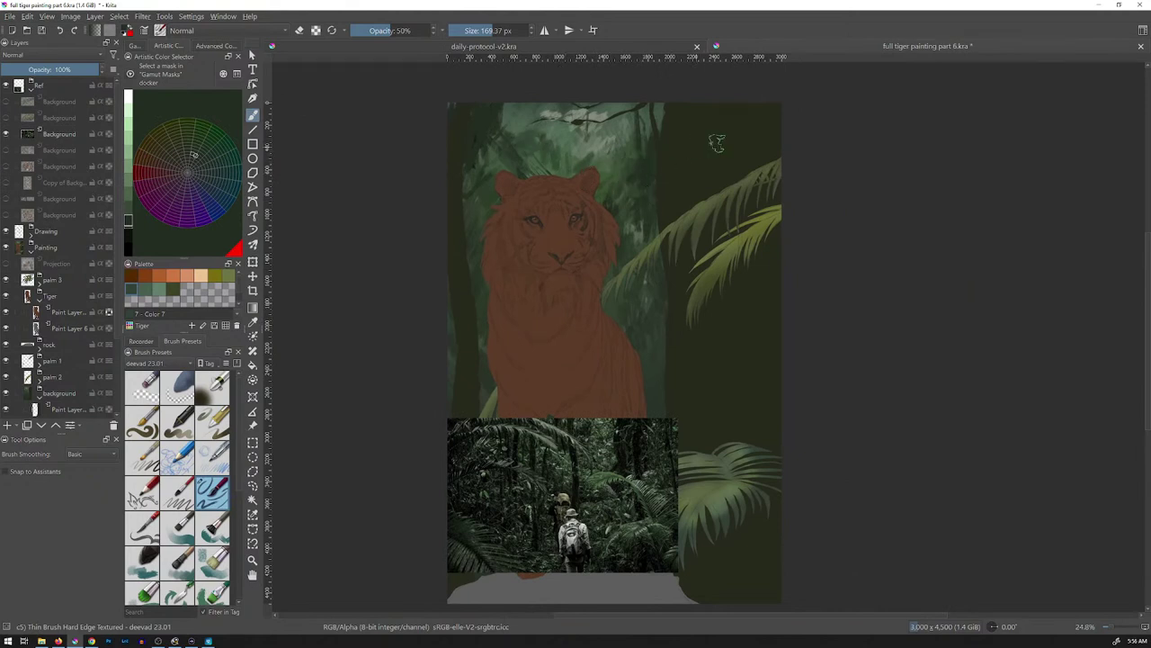
- Brush grey-green highlights to the right of the tiger's head, reduce the brush to 129.16 px and add pale leaf touches left of its mane
ctrl+click(603, 127)
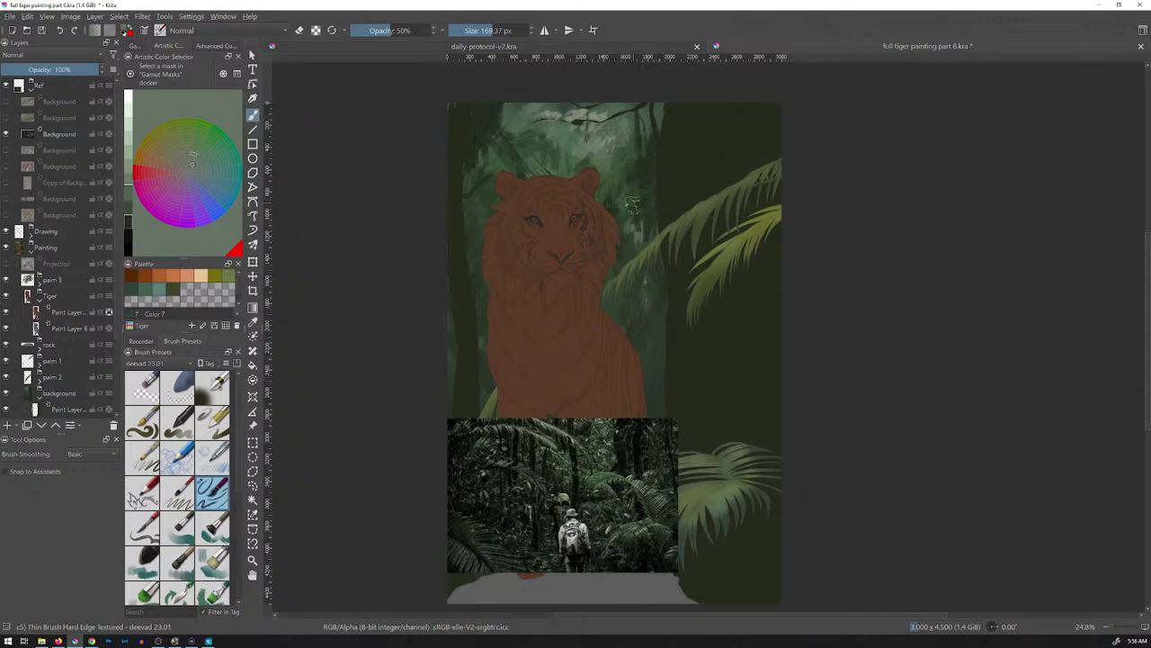
mouse_move(647, 222)
mouse_down()
mouse_move(679, 222)
mouse_move(628, 222)
mouse_up()
ctrl+click(629, 447)
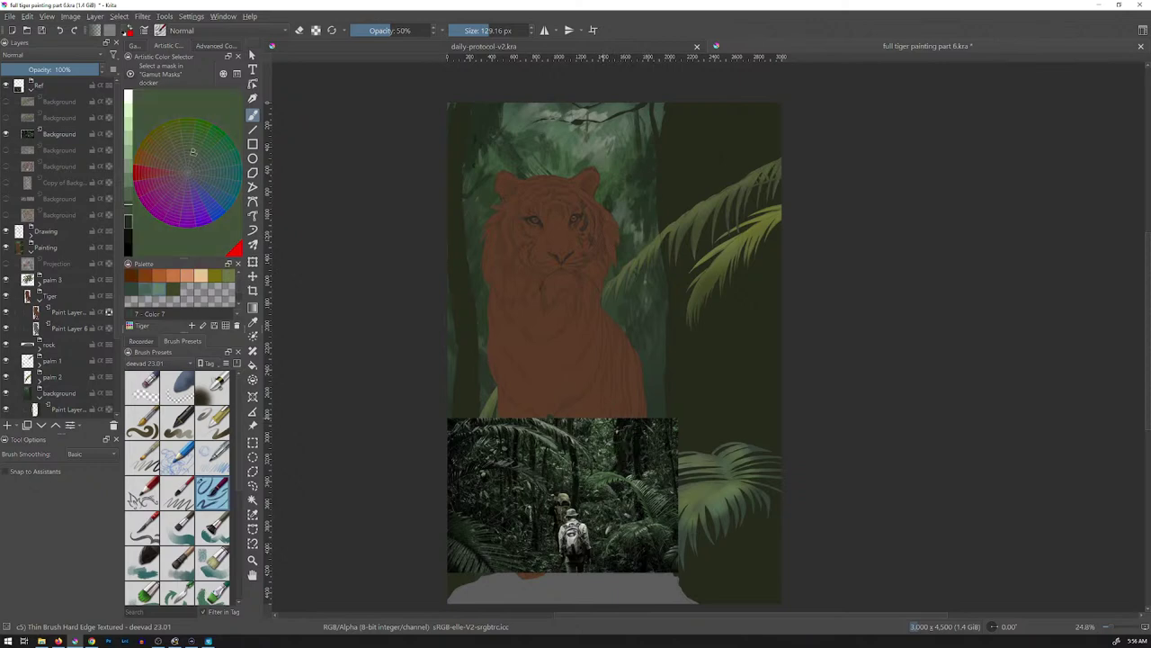
ctrl+click(602, 422)
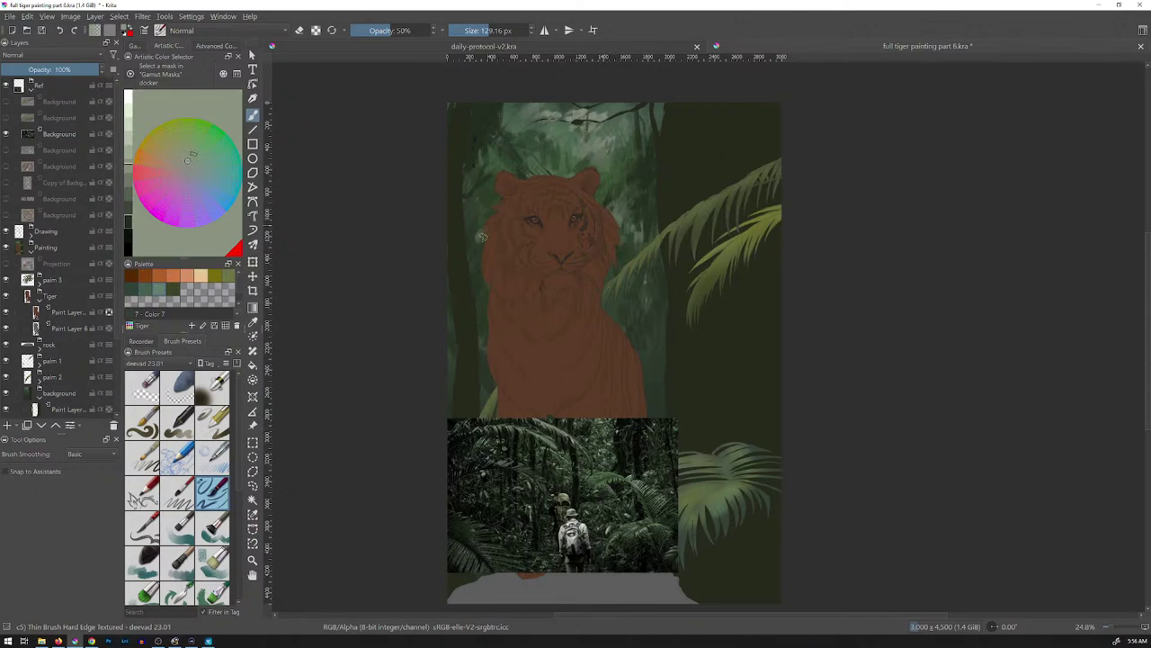
drag(483, 237, 477, 258)
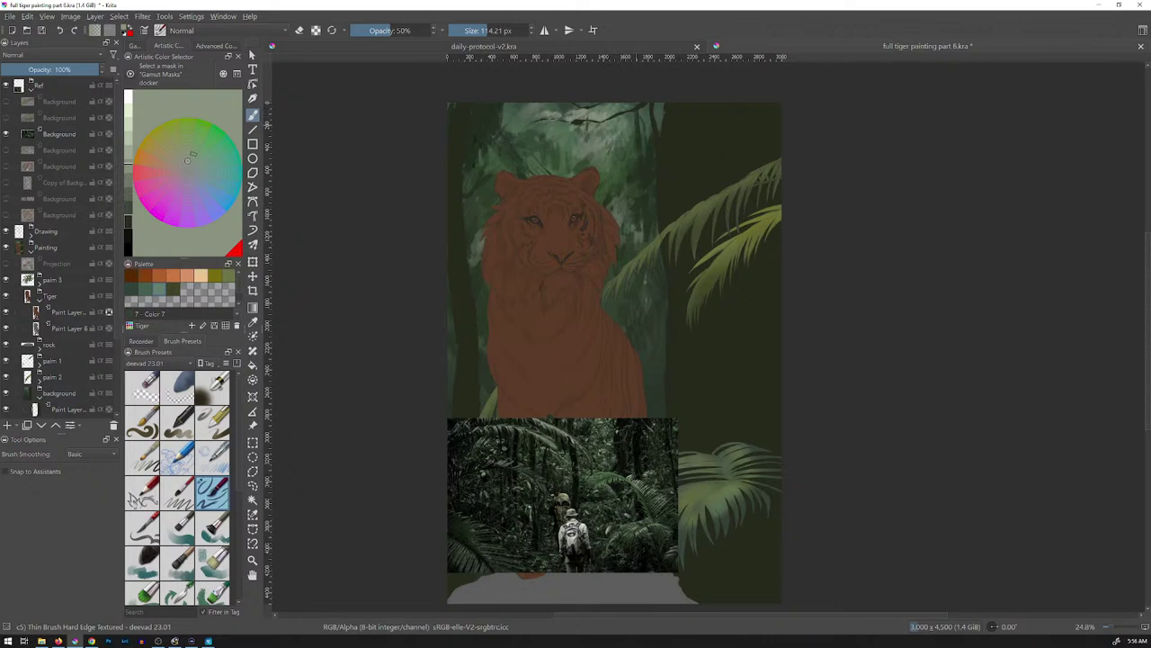
- Sample several greens around the right trunk and blend the foliage between it and the tiger's head with a 114.21 px brush
ctrl+click(635, 155)
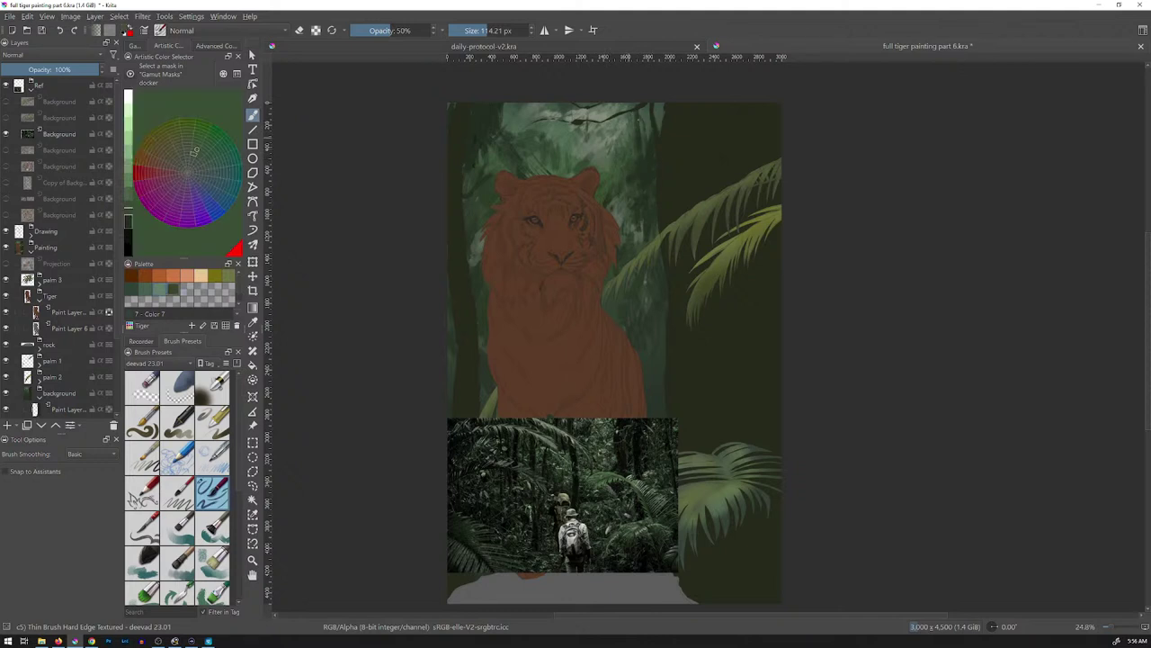
ctrl+click(633, 117)
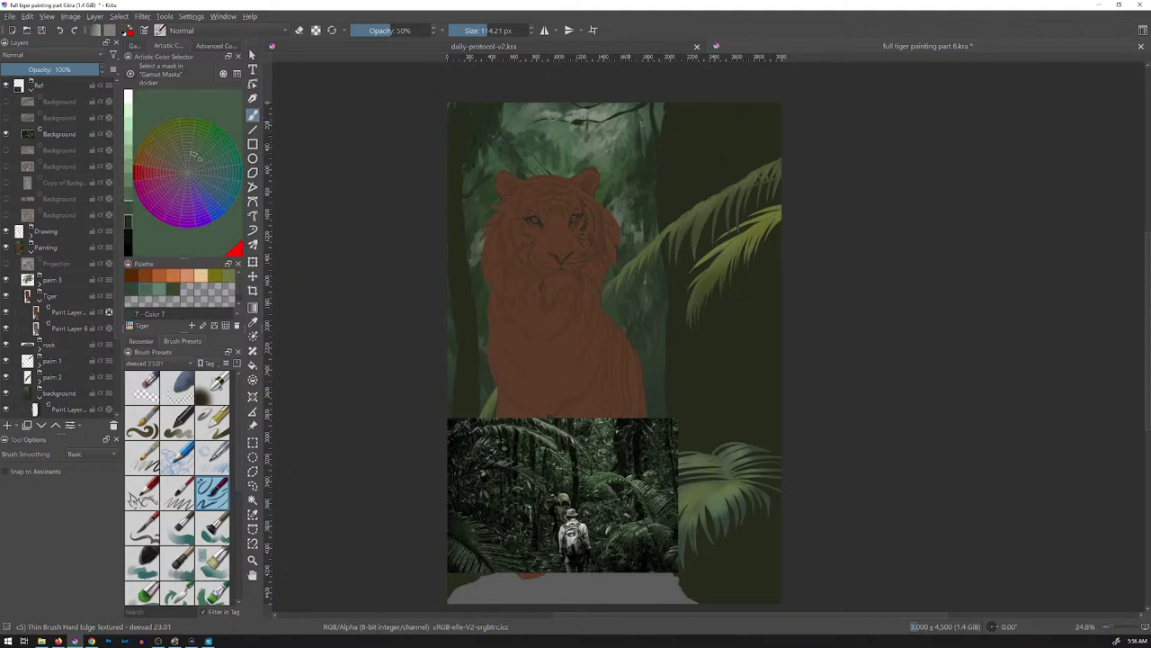
ctrl+click(655, 123)
ctrl+click(616, 162)
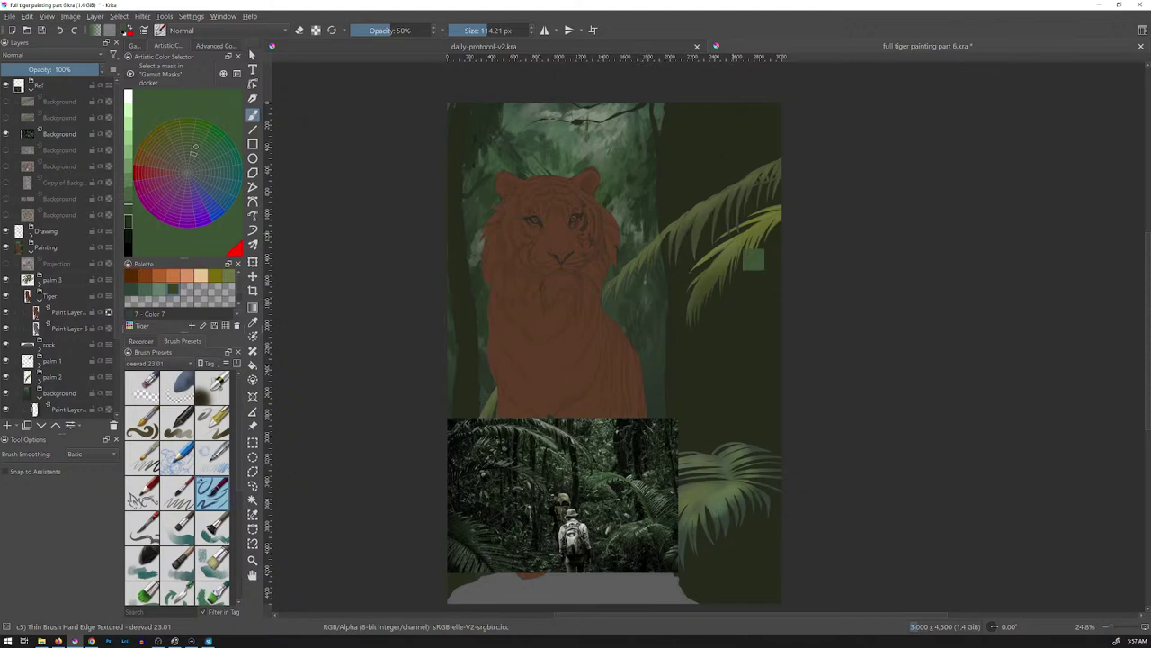
- Sample dark and mid greens from the canvas and refine the foliage beside the left trunk and around the tiger's head
scroll(730, 235, down, 5)
scroll(728, 231, up, 5)
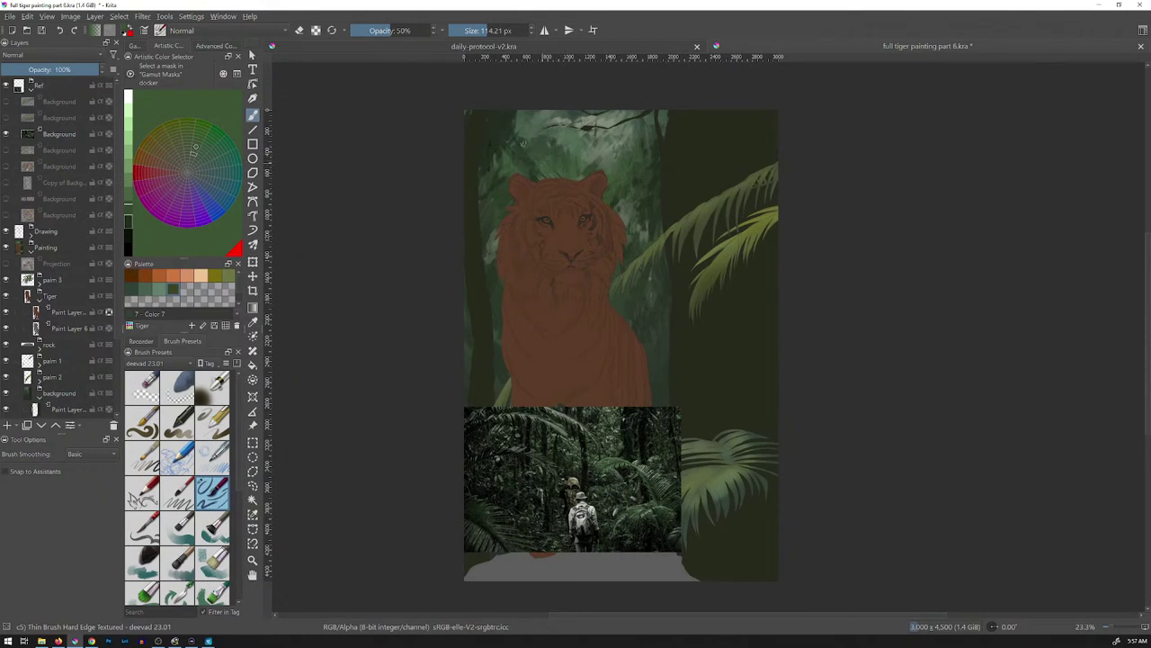
ctrl+click(507, 147)
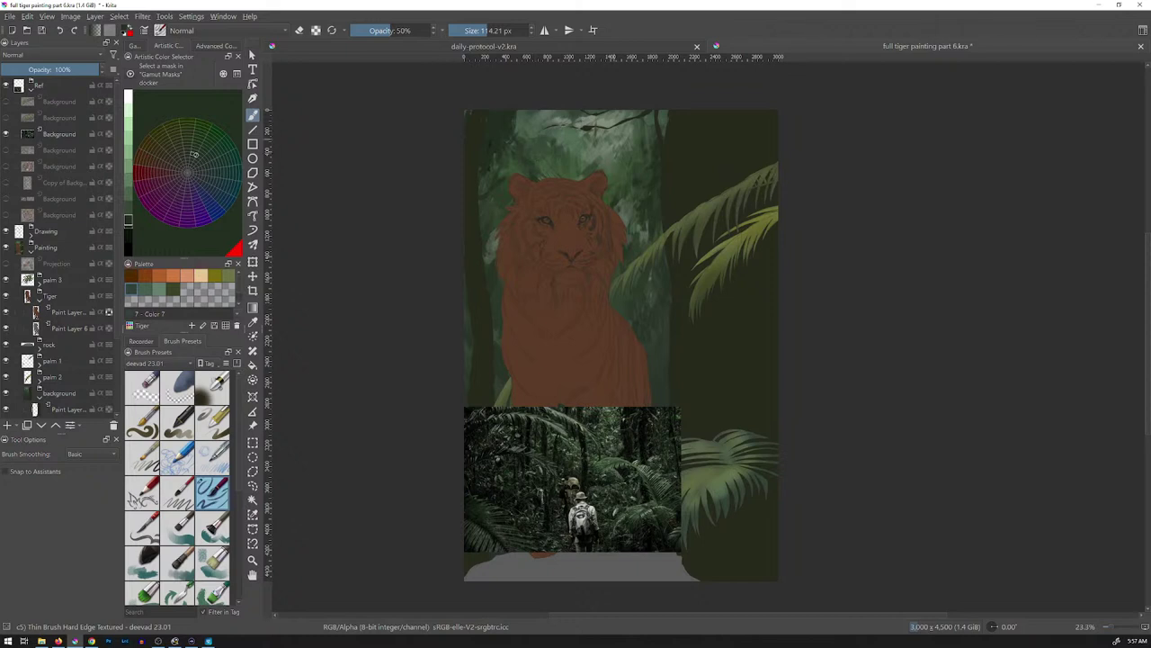
ctrl+click(495, 258)
ctrl+click(601, 192)
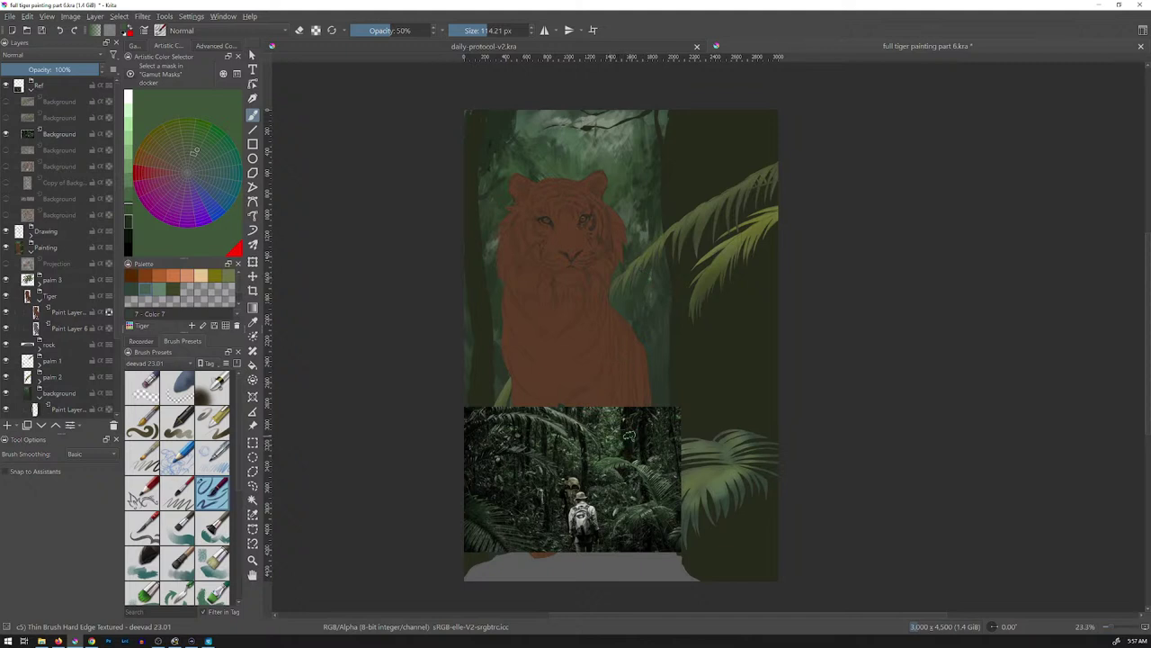
- Sample dark and mid greens from the canvas and jungle photo, blend foliage beside the right trunk with a 130.01 px brush, and undo the last two strokes
ctrl+click(664, 209)
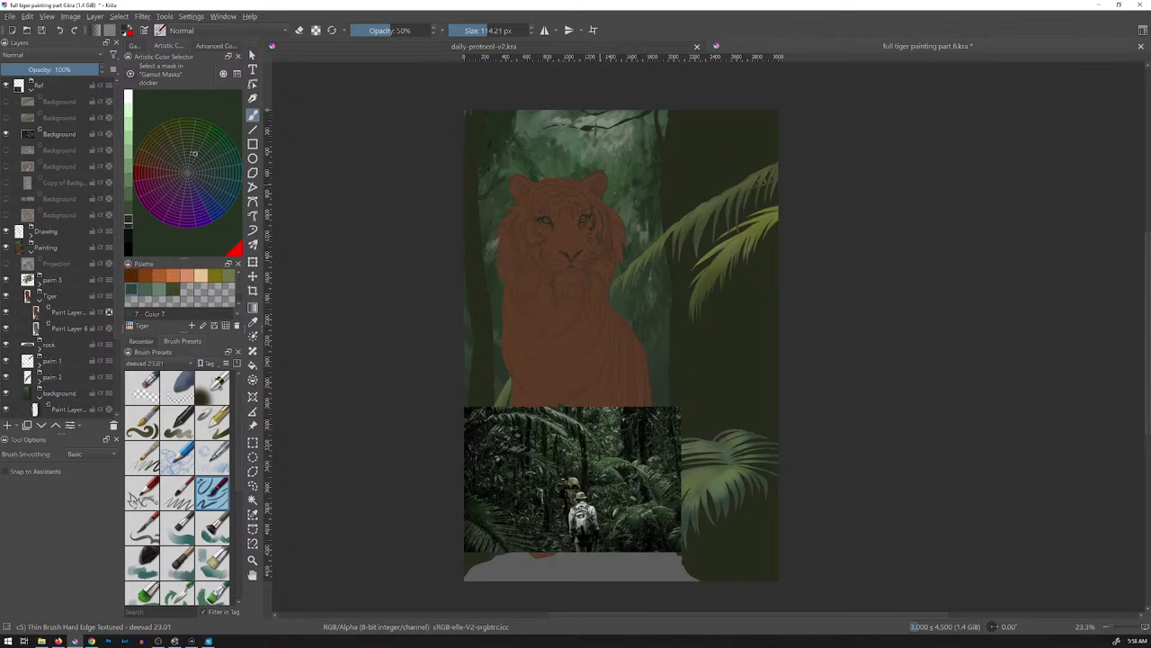
drag(606, 172, 615, 173)
ctrl+click(621, 443)
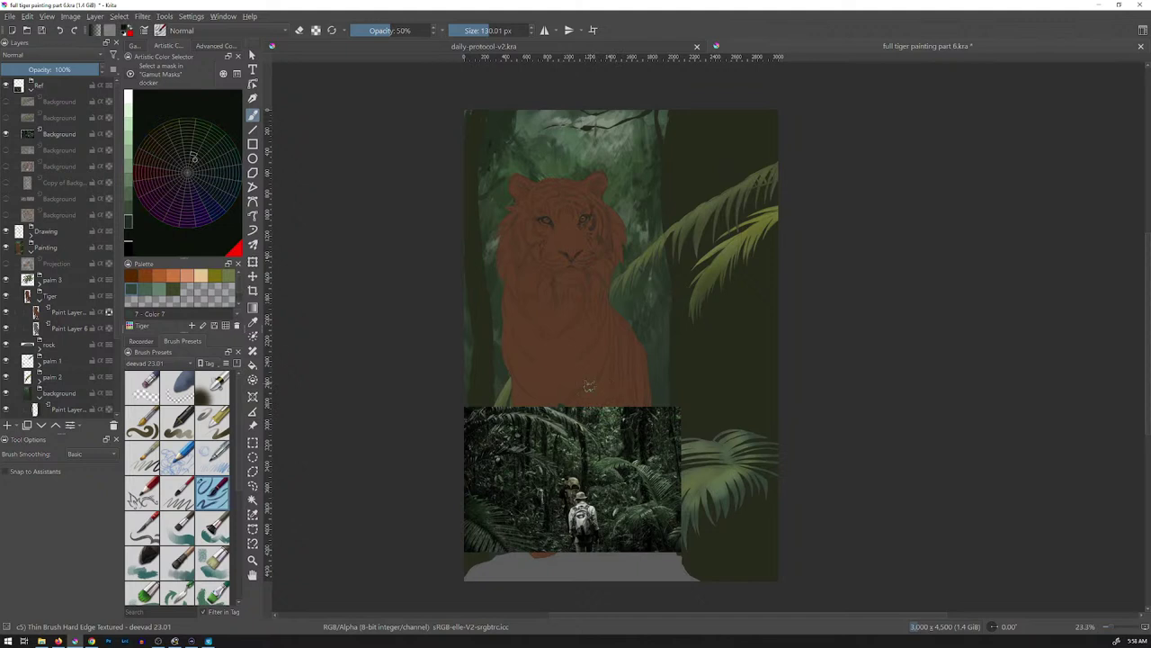
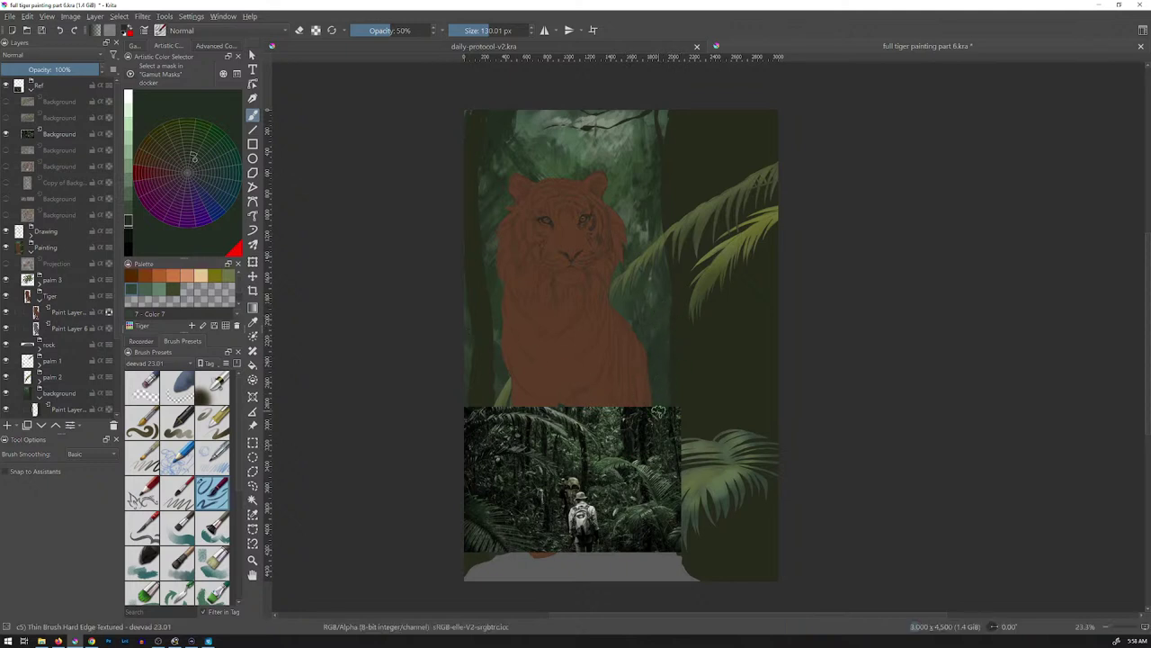
ctrl+click(625, 449)
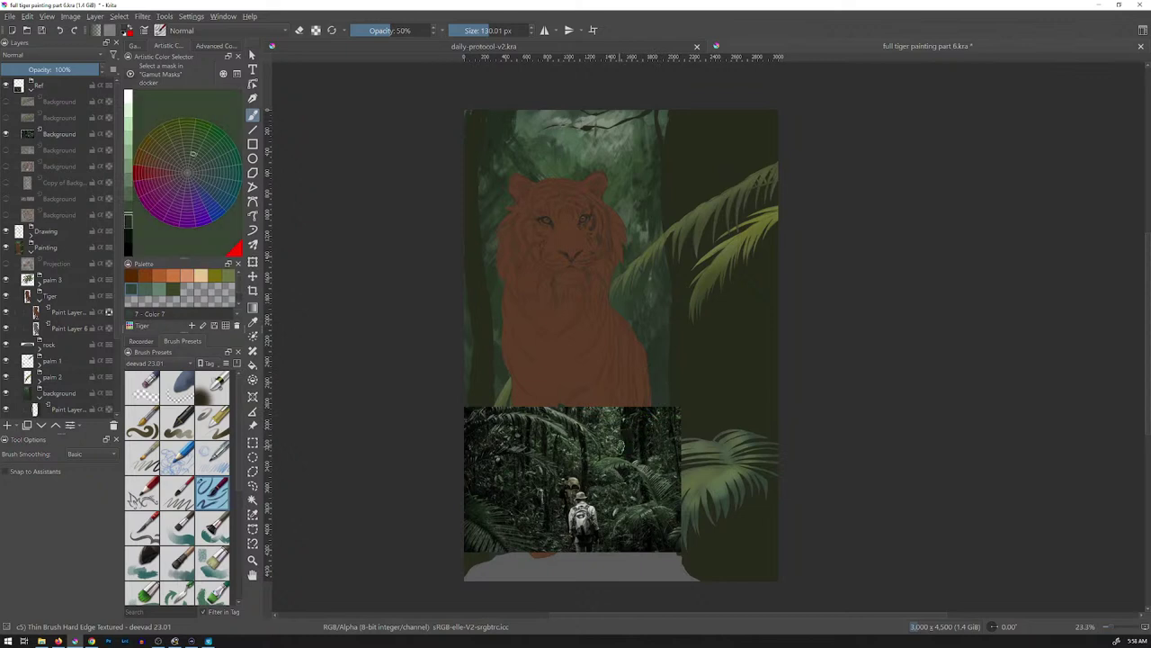
ctrl+click(620, 448)
key(ctrl+z)
key(ctrl+z)
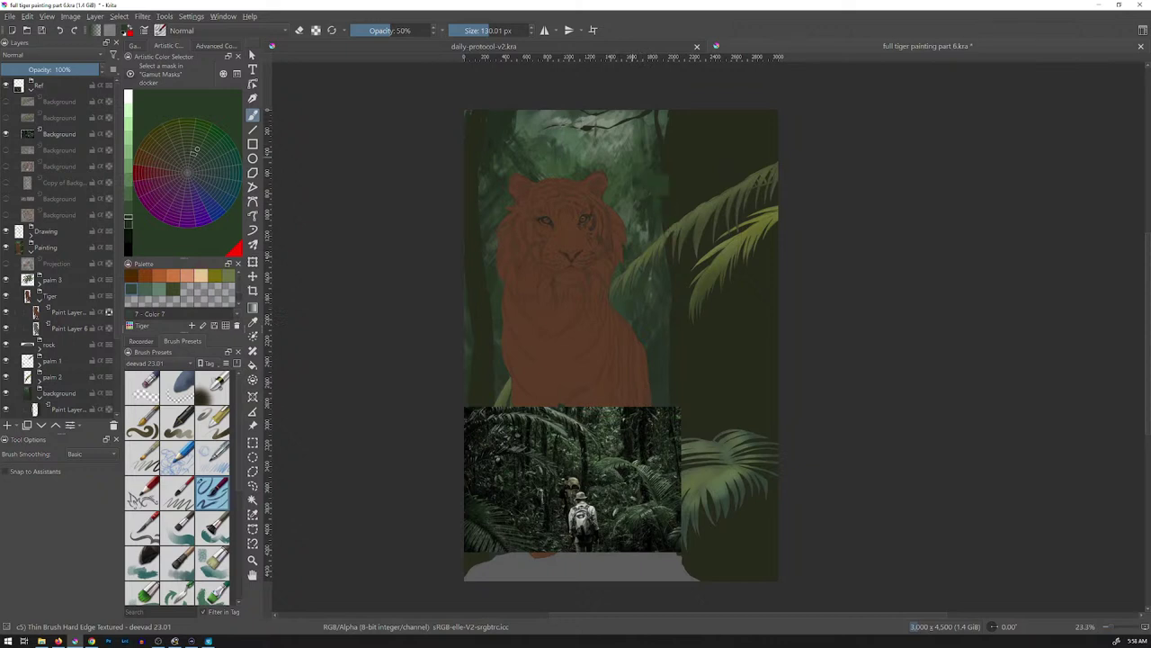
- Reduce the brush to 84.36 px and refine the foliage above and around the tiger's head with greens sampled from the canvas and jungle photo
ctrl+click(631, 177)
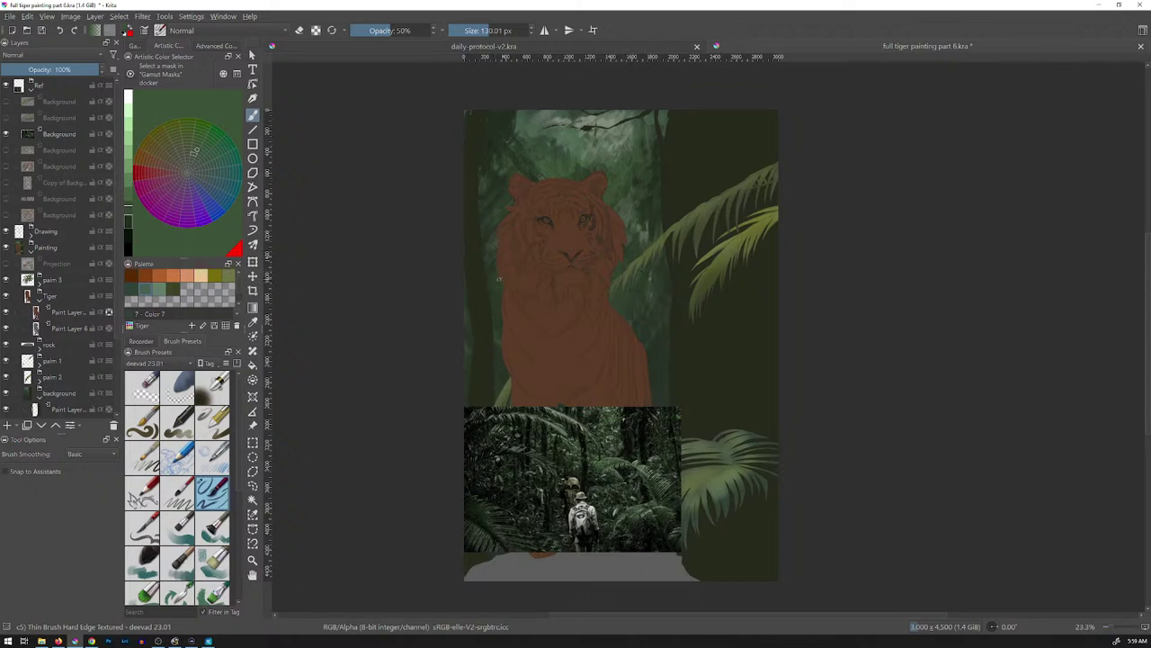
key(bracketleft)
key(bracketleft)
key(bracketleft)
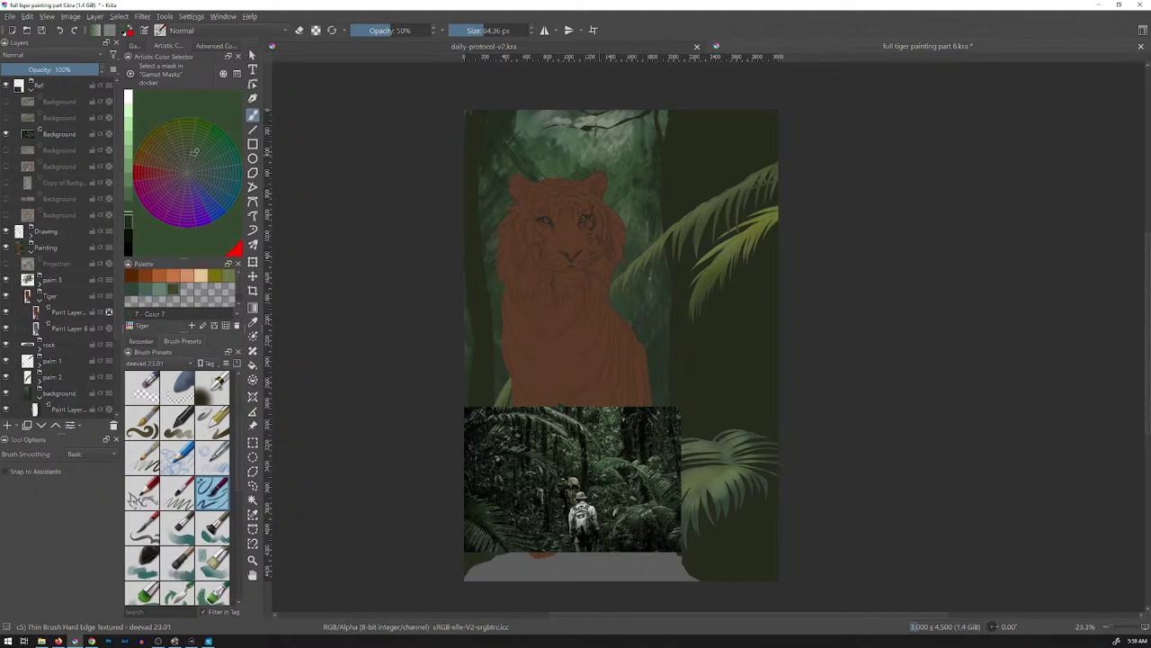
ctrl+click(580, 166)
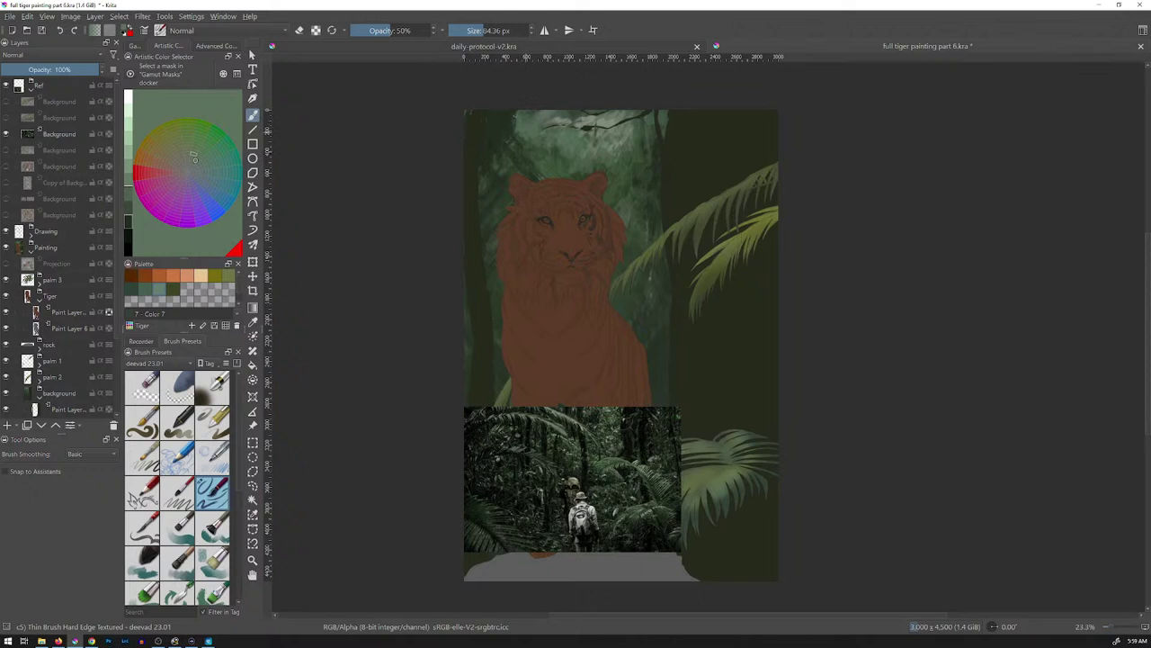
ctrl+click(544, 140)
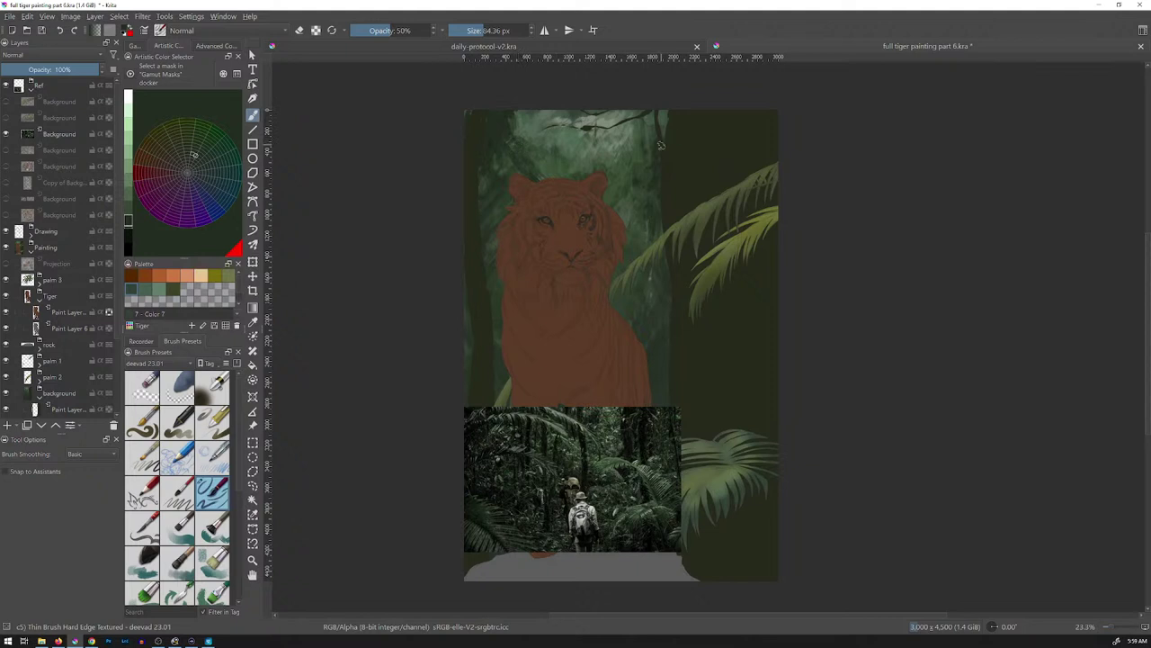
ctrl+click(629, 419)
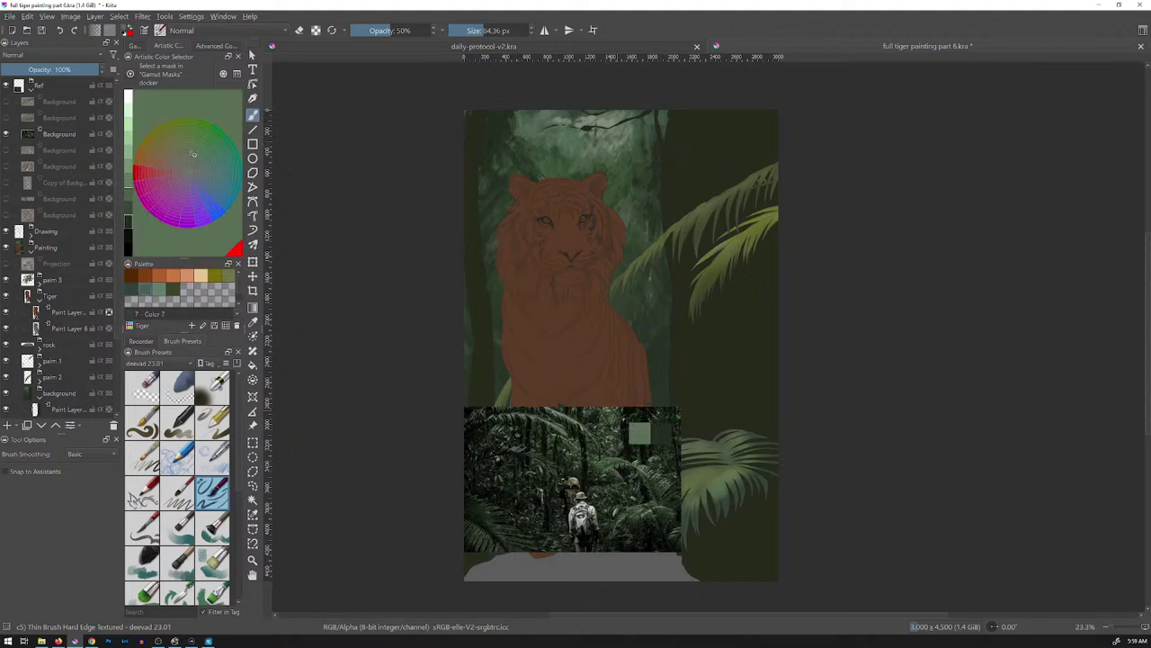
drag(666, 117, 617, 118)
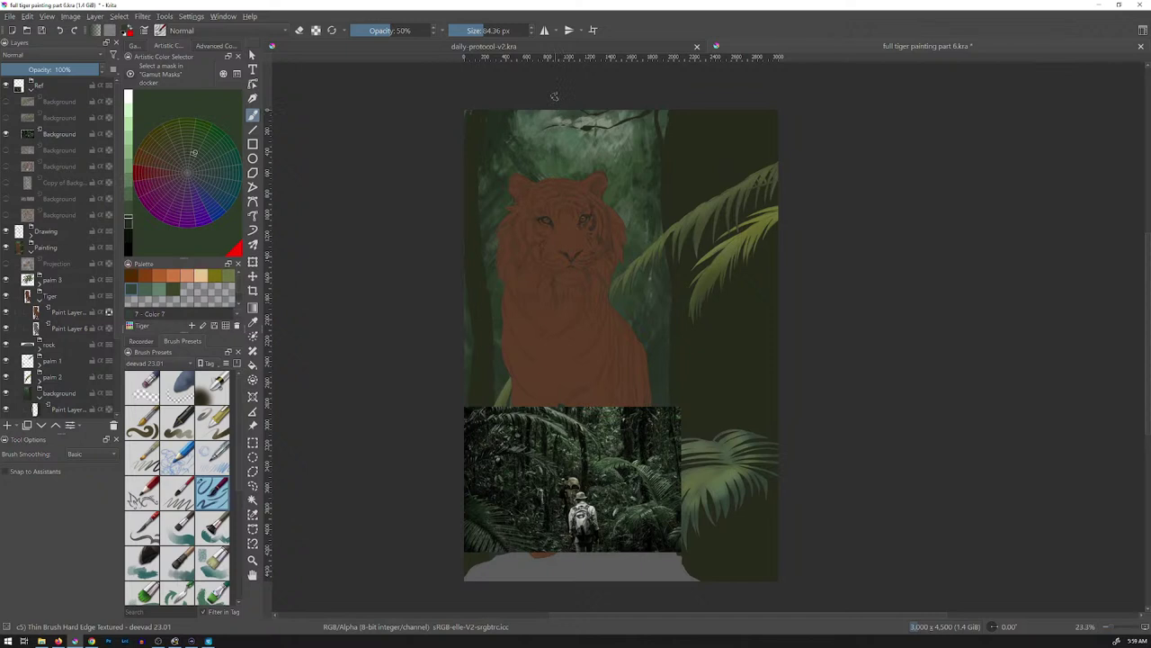
- Add a Gaussian Blur filter mask with matching horizontal and vertical radii to the painted foliage layer
drag(747, 237, 747, 287)
scroll(748, 238, up, 4)
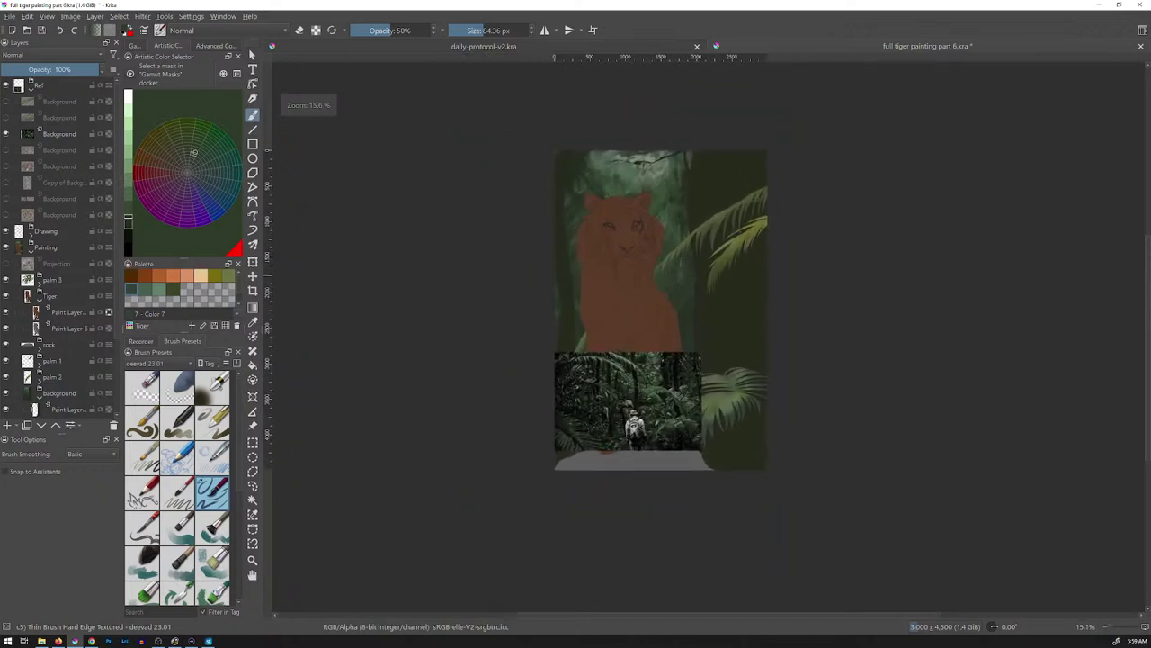
scroll(709, 242, up, 1)
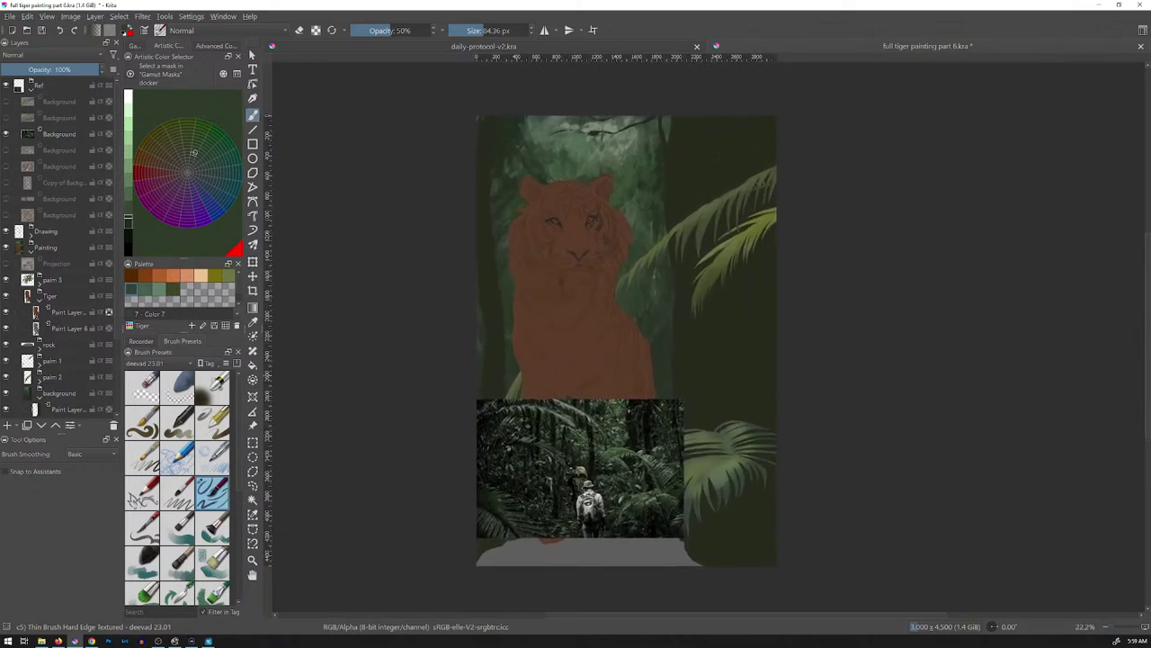
scroll(63, 252, down, 3)
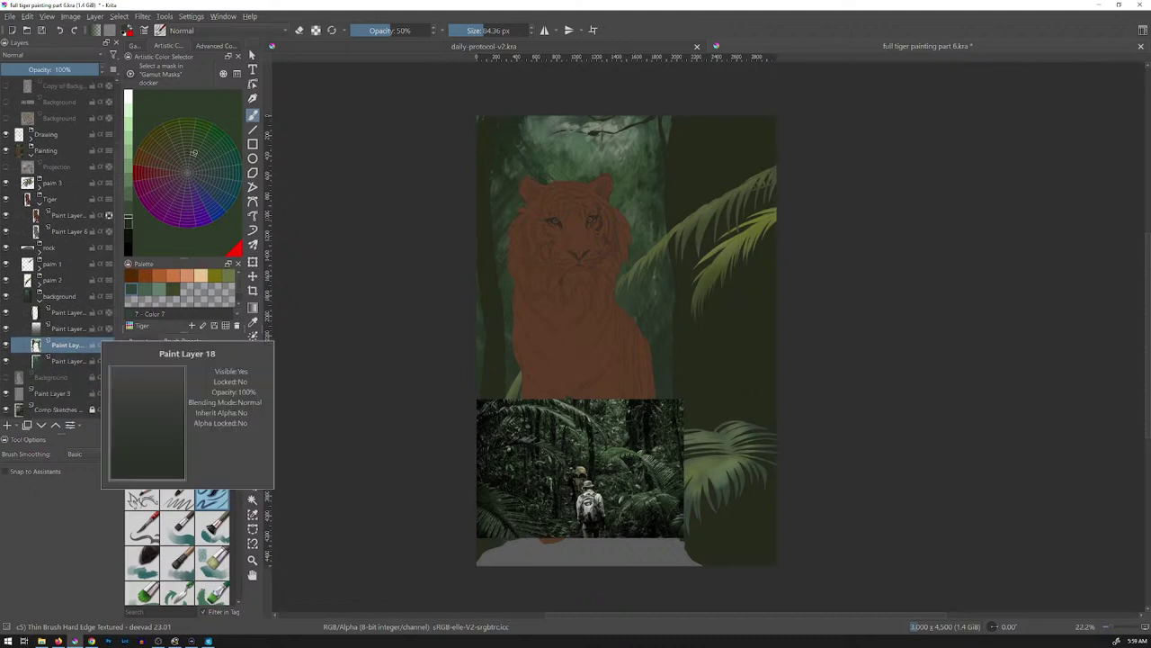
mouse_move(63, 355)
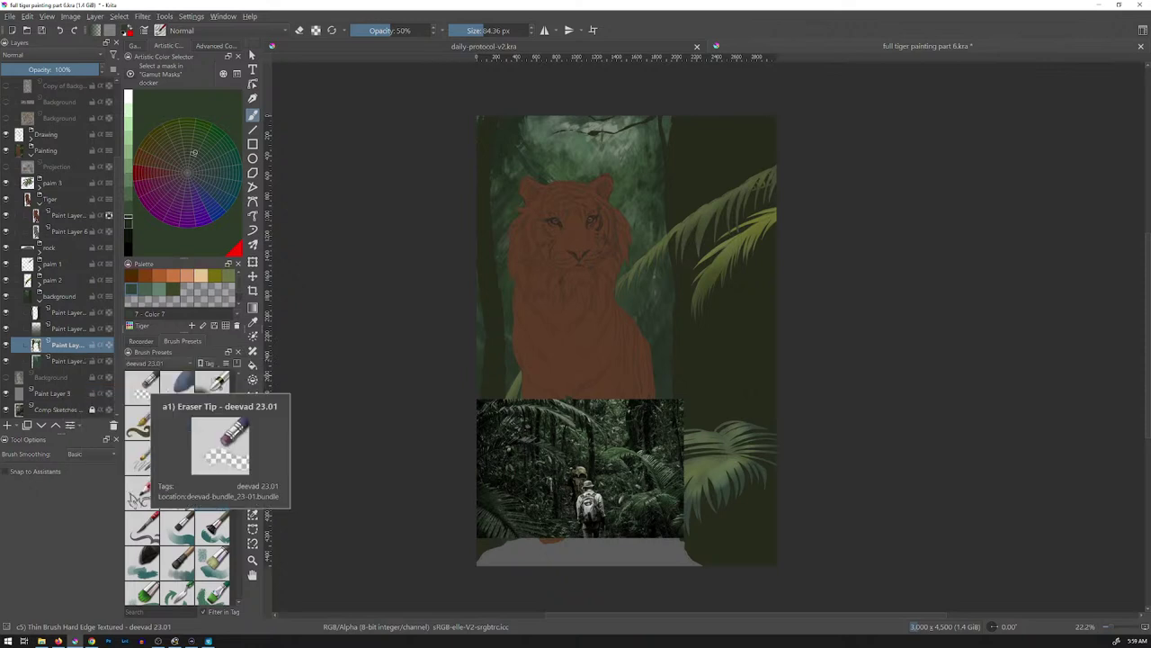
click(142, 16)
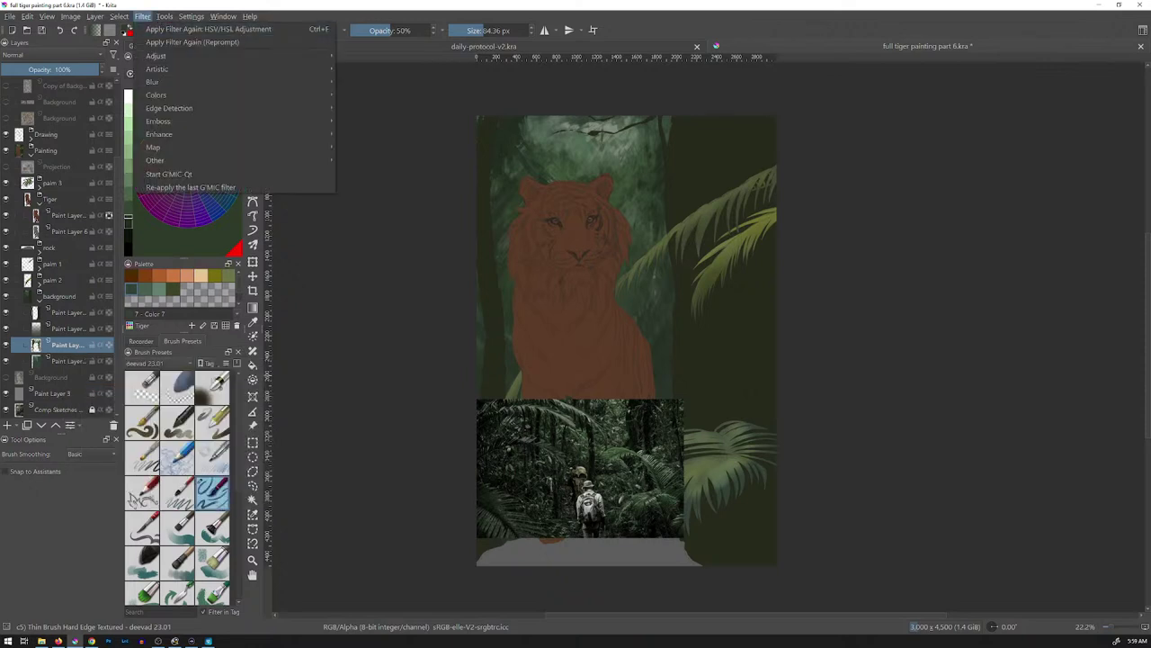
mouse_move(157, 56)
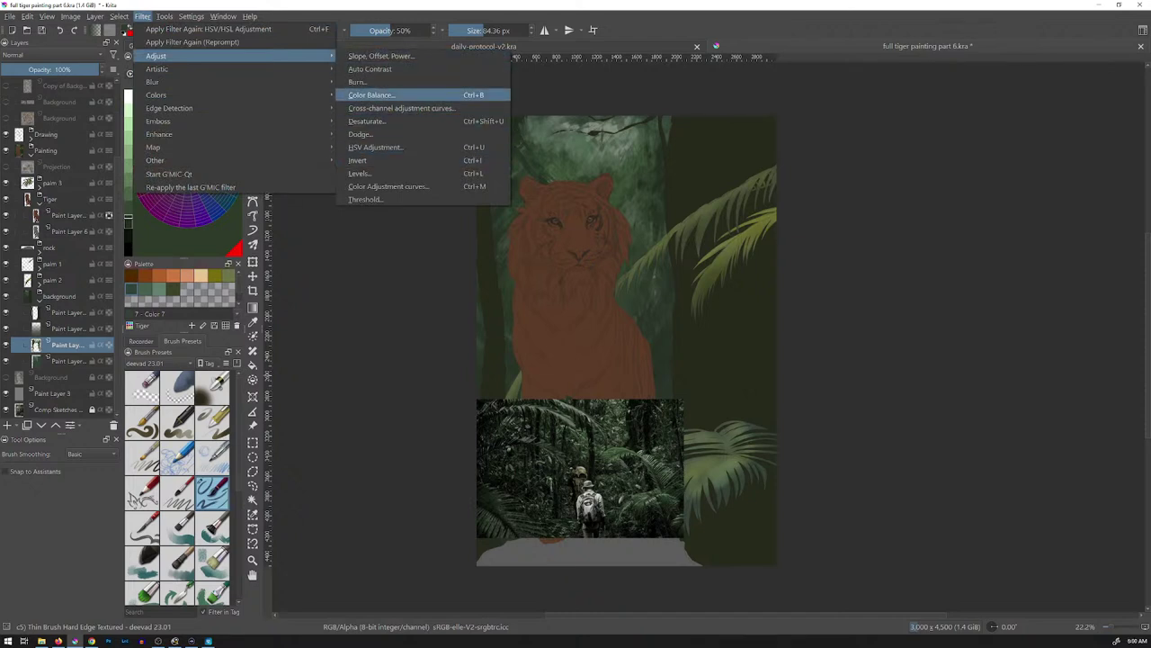
mouse_move(180, 82)
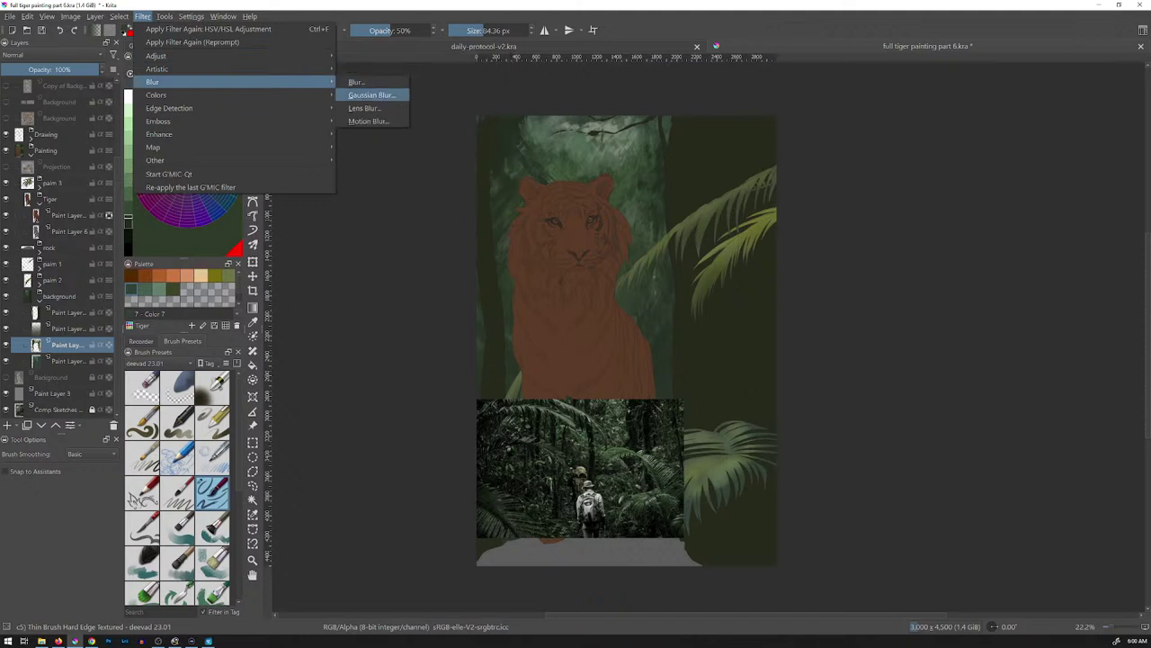
click(396, 96)
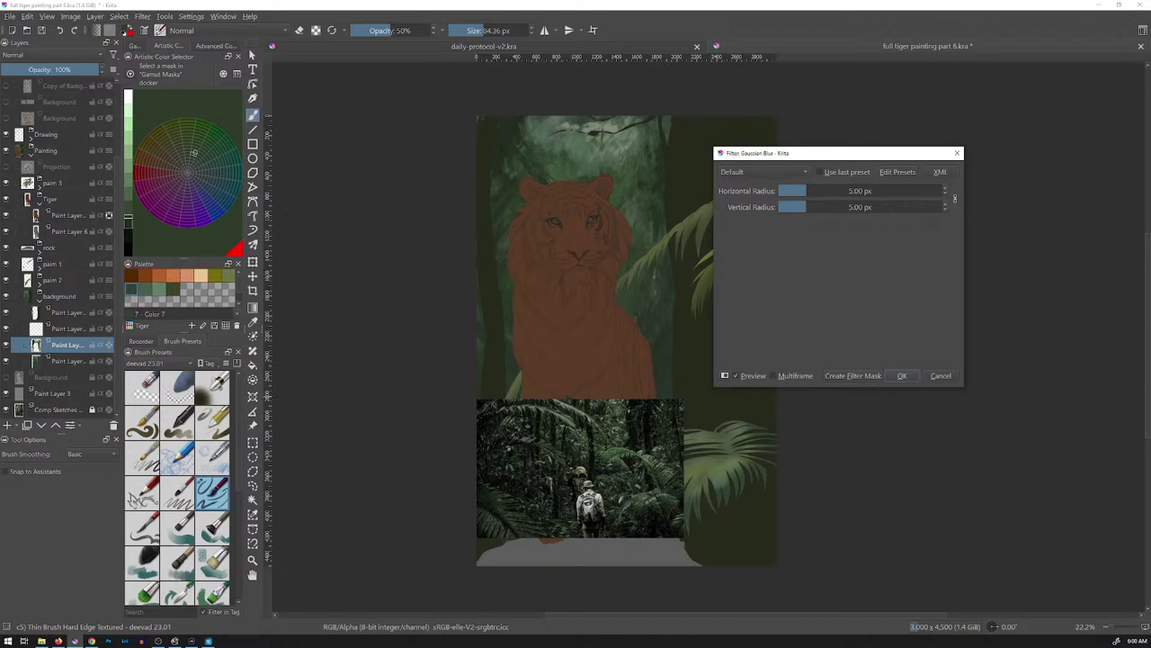
drag(806, 191, 827, 191)
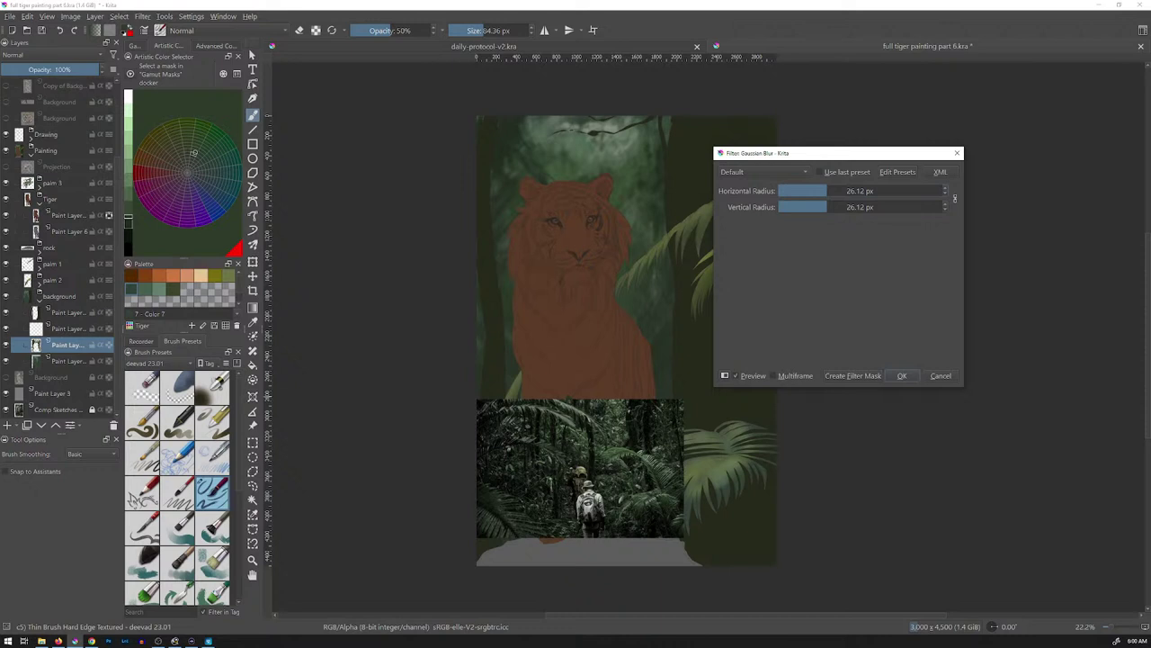
drag(827, 191, 822, 191)
click(859, 376)
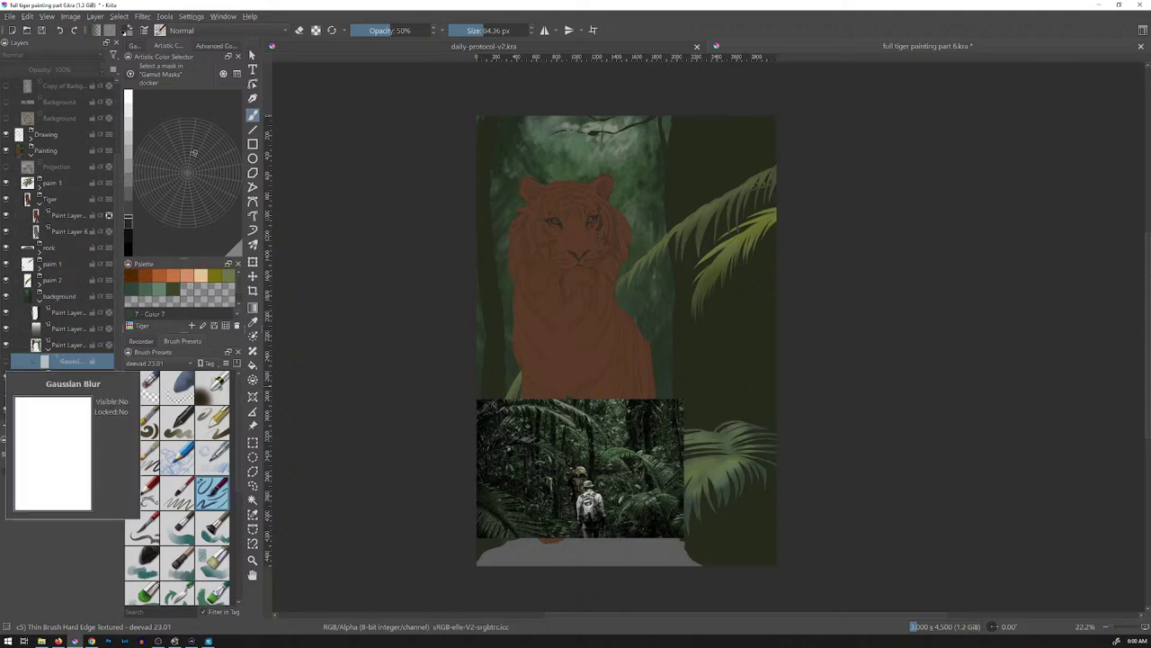
- Compare the foliage with the blur mask switched on, and briefly hide the jungle reference photo to examine the whole painting
click(6, 360)
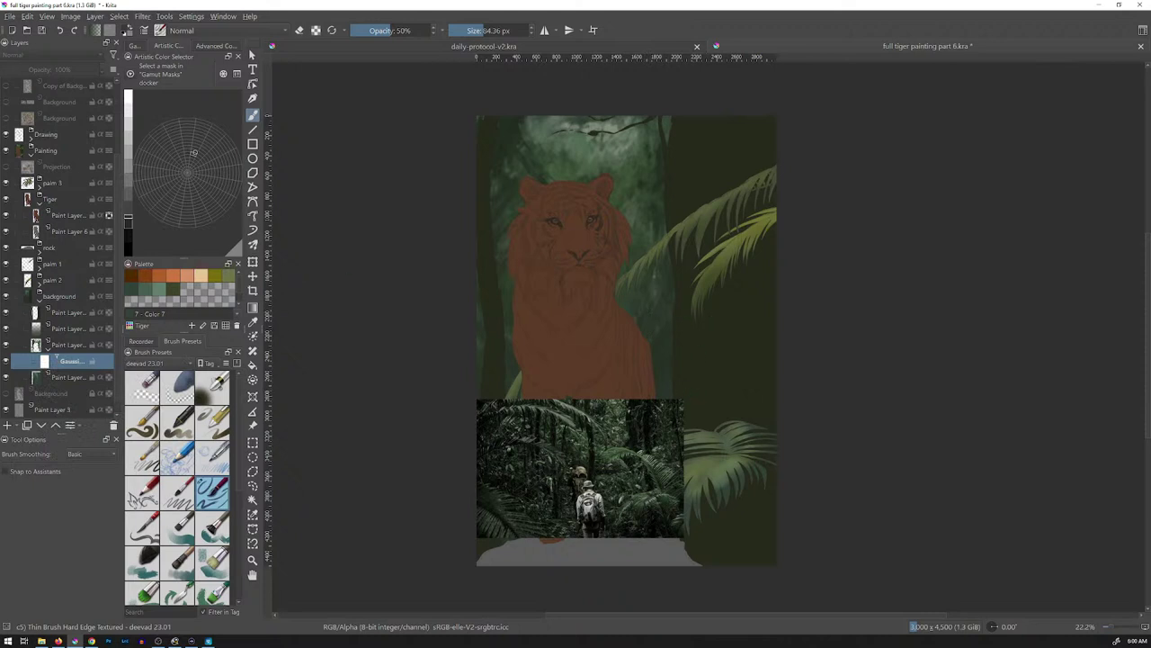
scroll(59, 247, up, 2)
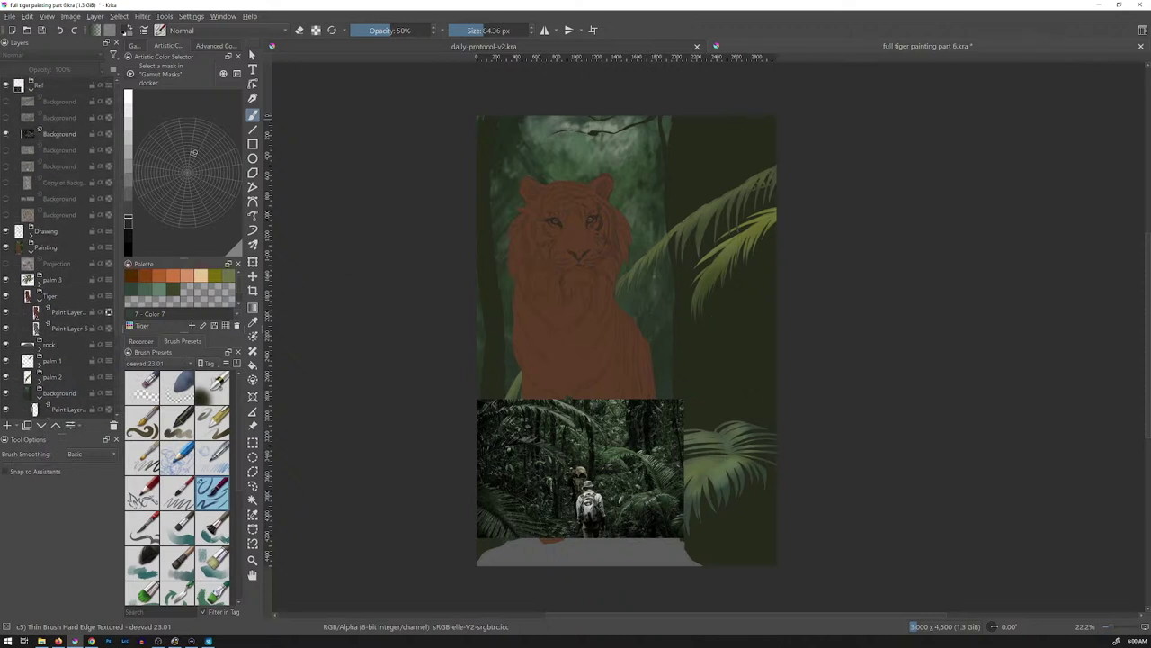
click(6, 135)
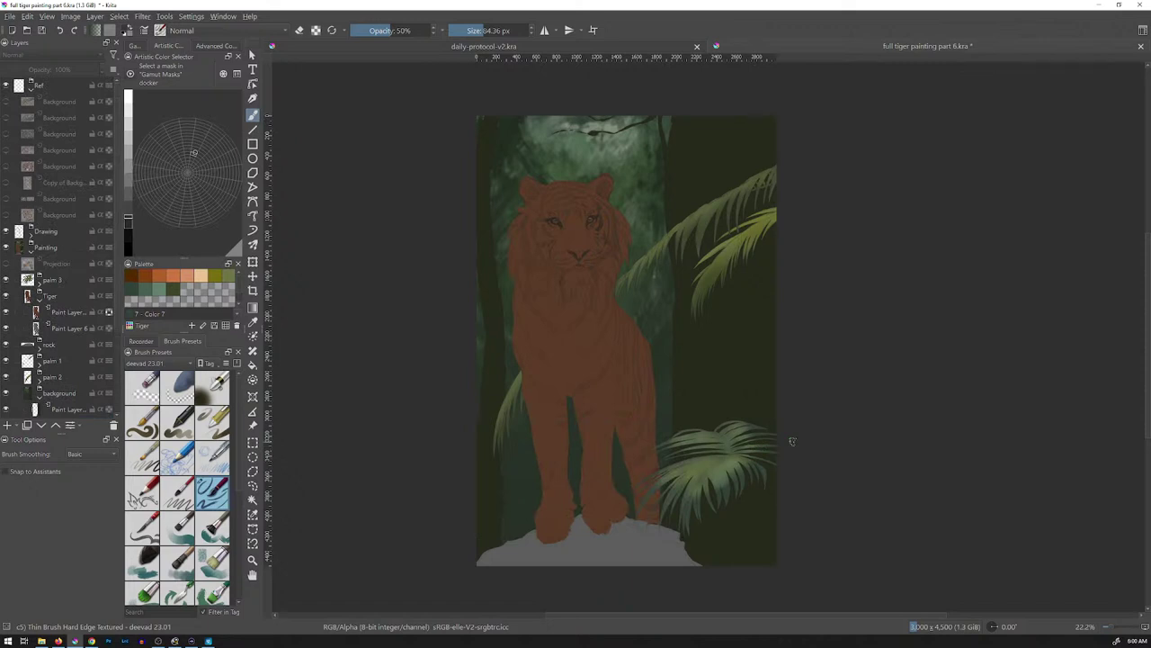
click(7, 134)
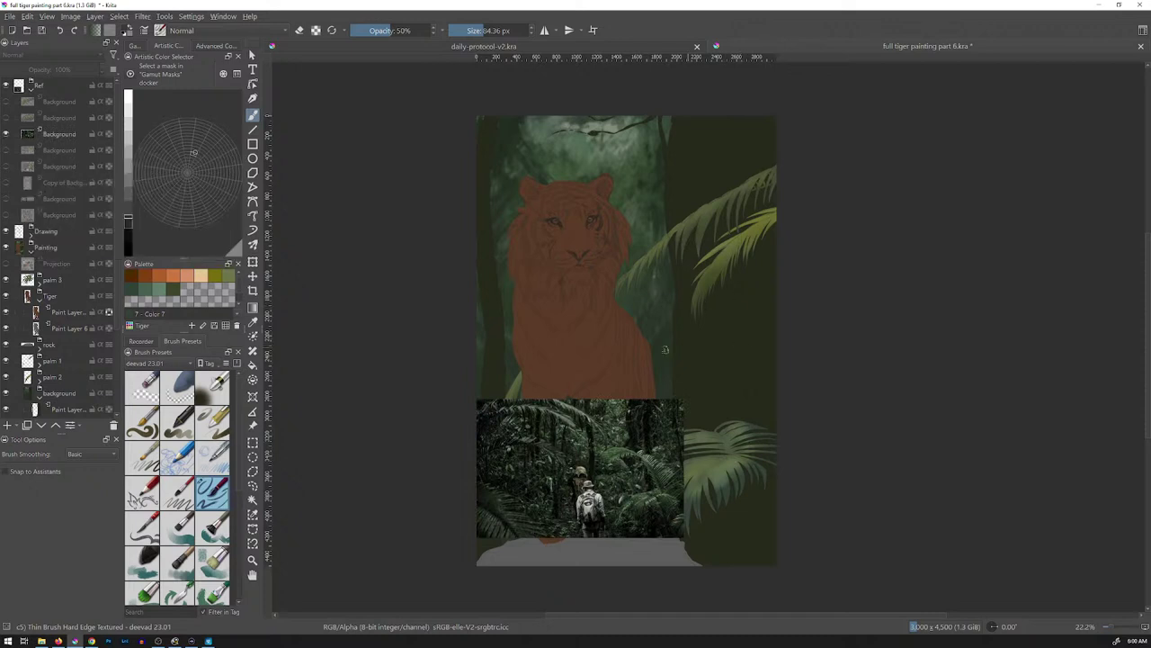
- Add a new empty paint layer directly above the blurred foliage layer in the background group
scroll(59, 344, down, 3)
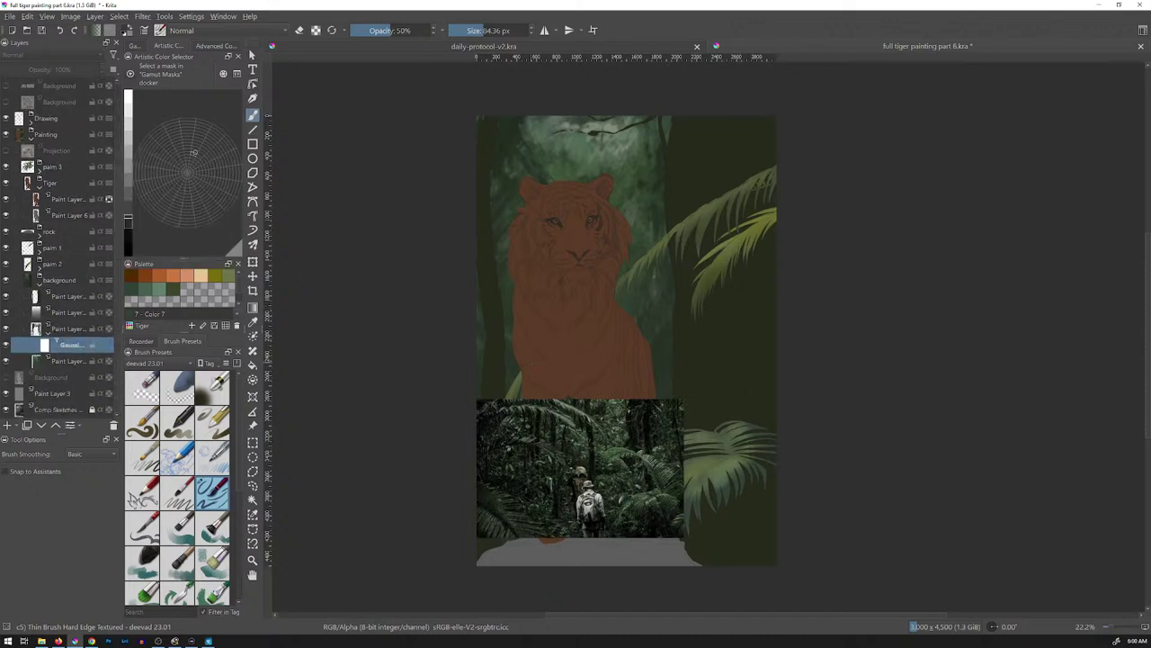
click(68, 328)
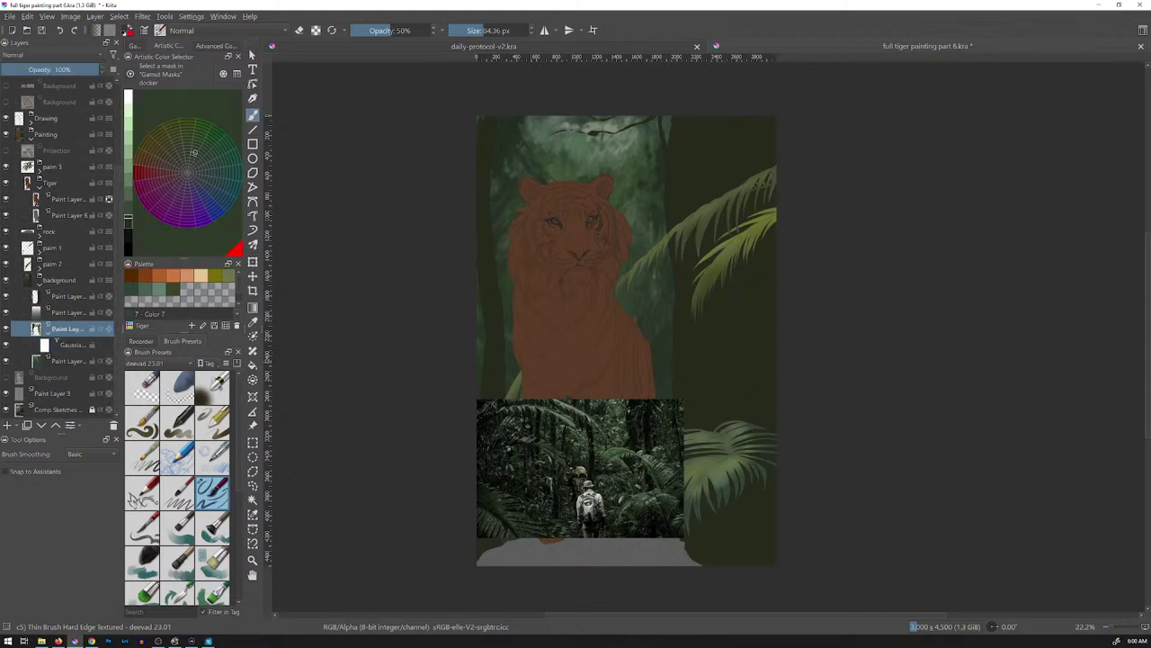
key(Insert)
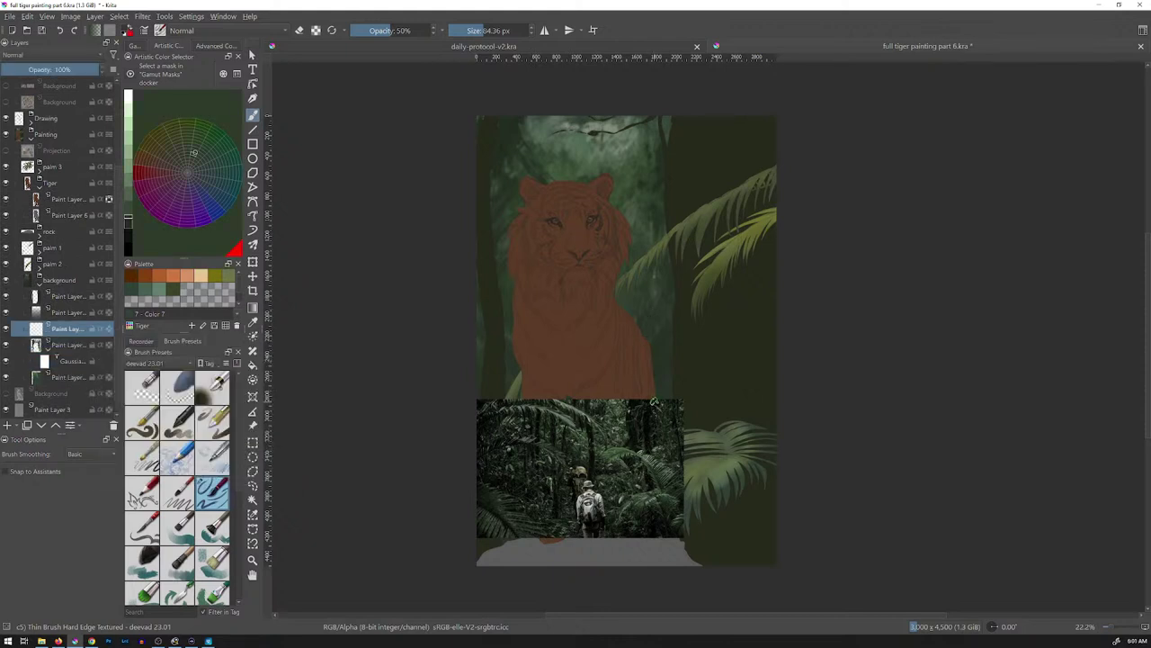
- Move the jungle reference photo up over the tiger's chest, to position 62 px, 1817 px, and reselect the new empty paint layer
scroll(675, 404, up, 4)
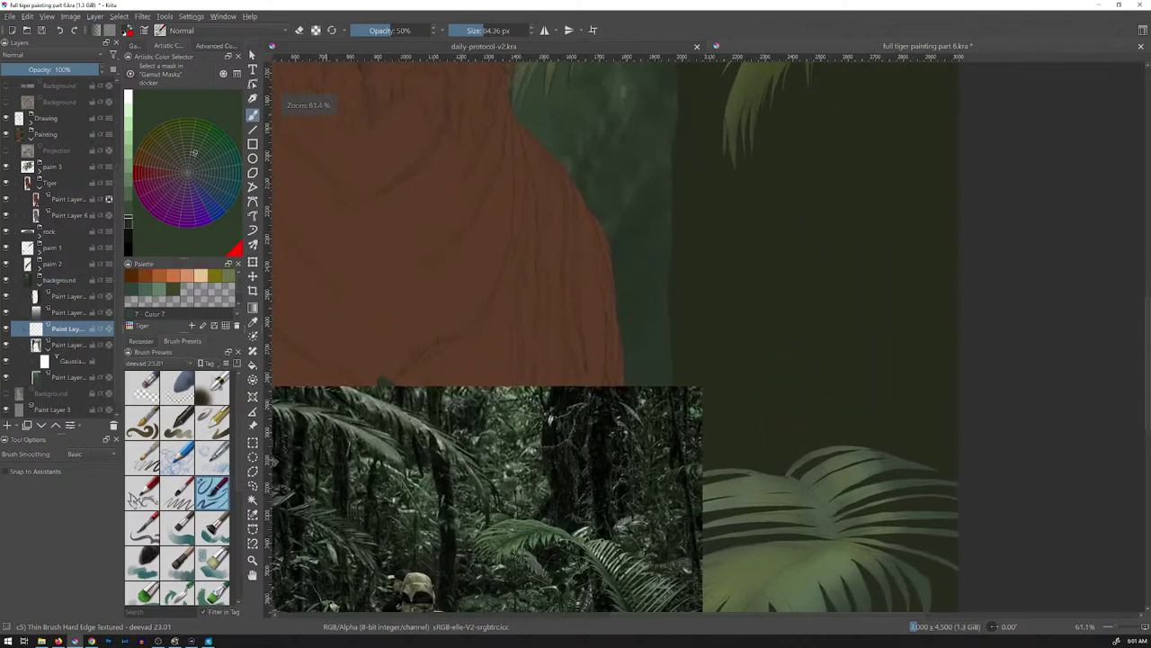
scroll(712, 346, down, 2)
drag(712, 346, 781, 619)
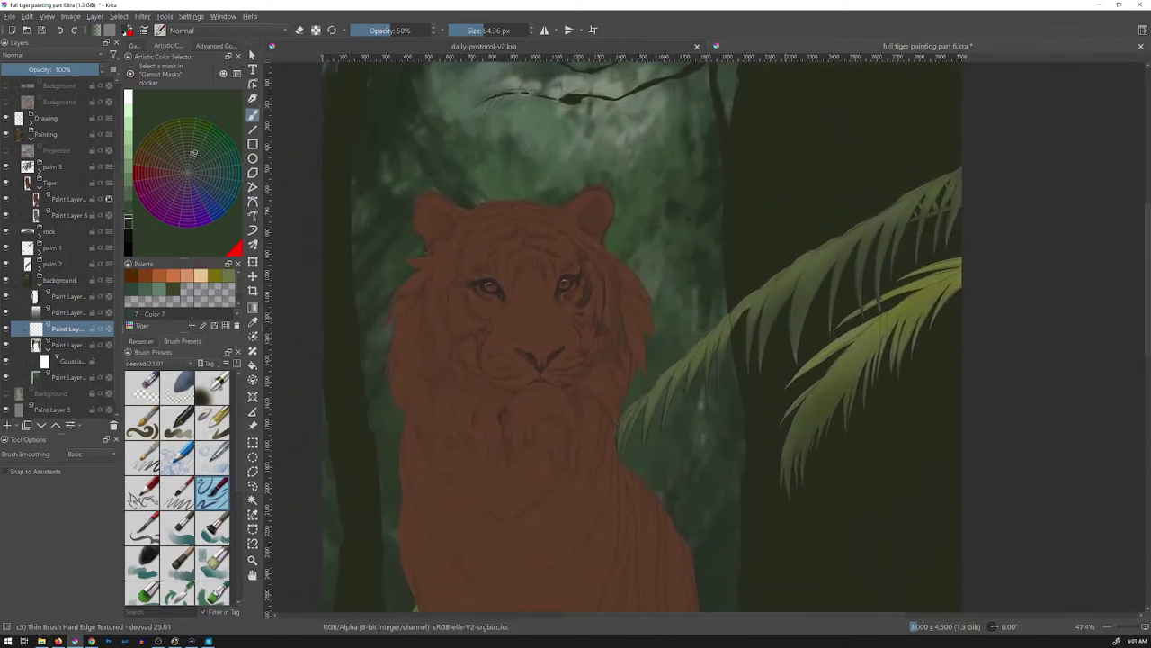
scroll(59, 260, up, 3)
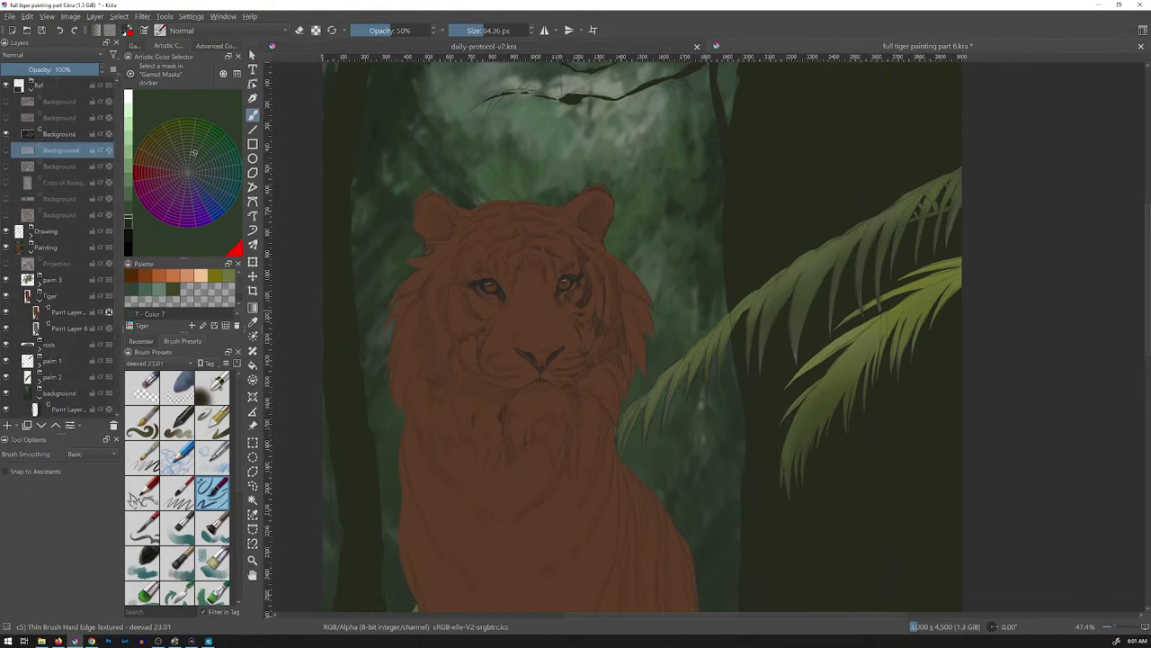
click(61, 134)
key(t)
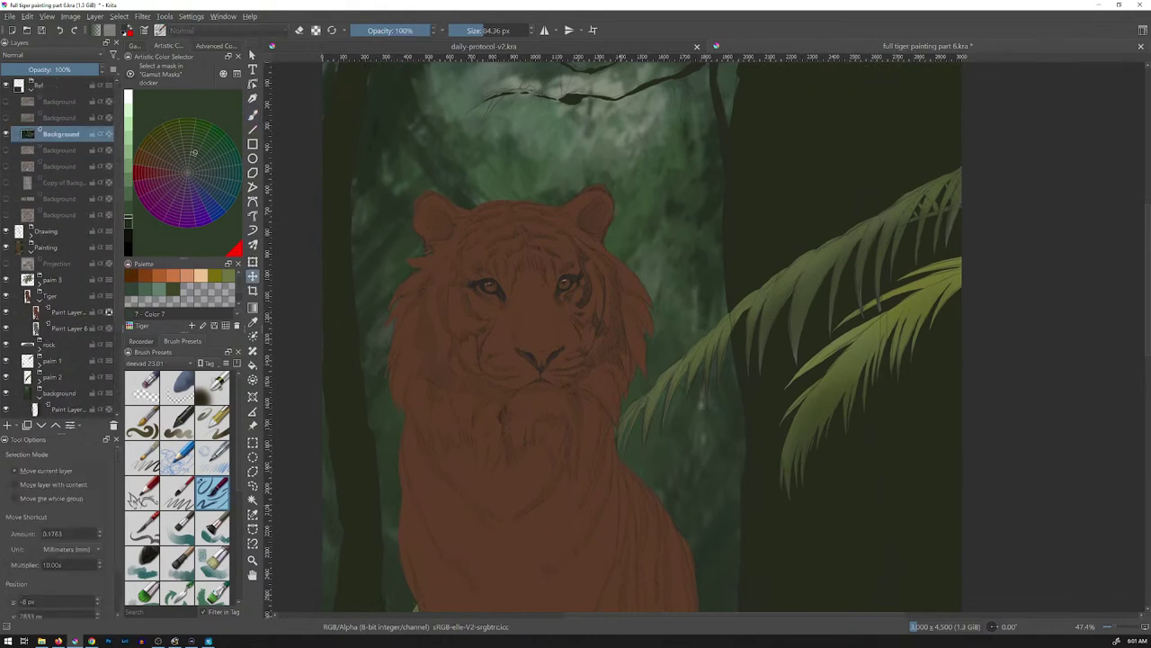
drag(618, 451, 629, 281)
drag(550, 490, 557, 551)
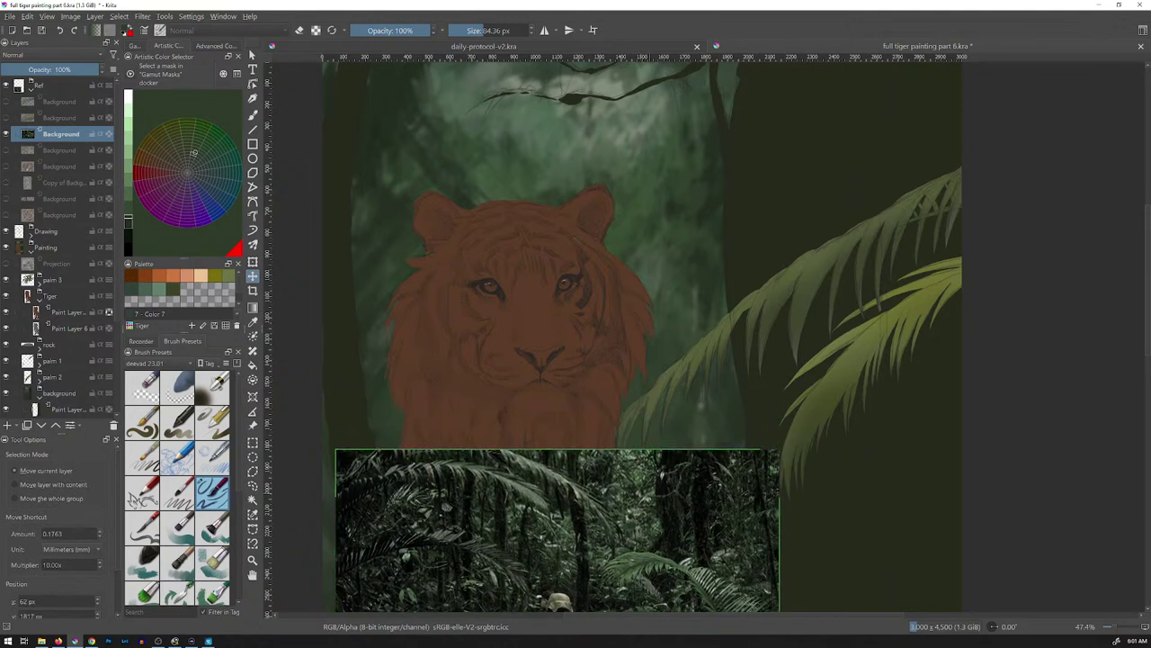
scroll(59, 251, down, 3)
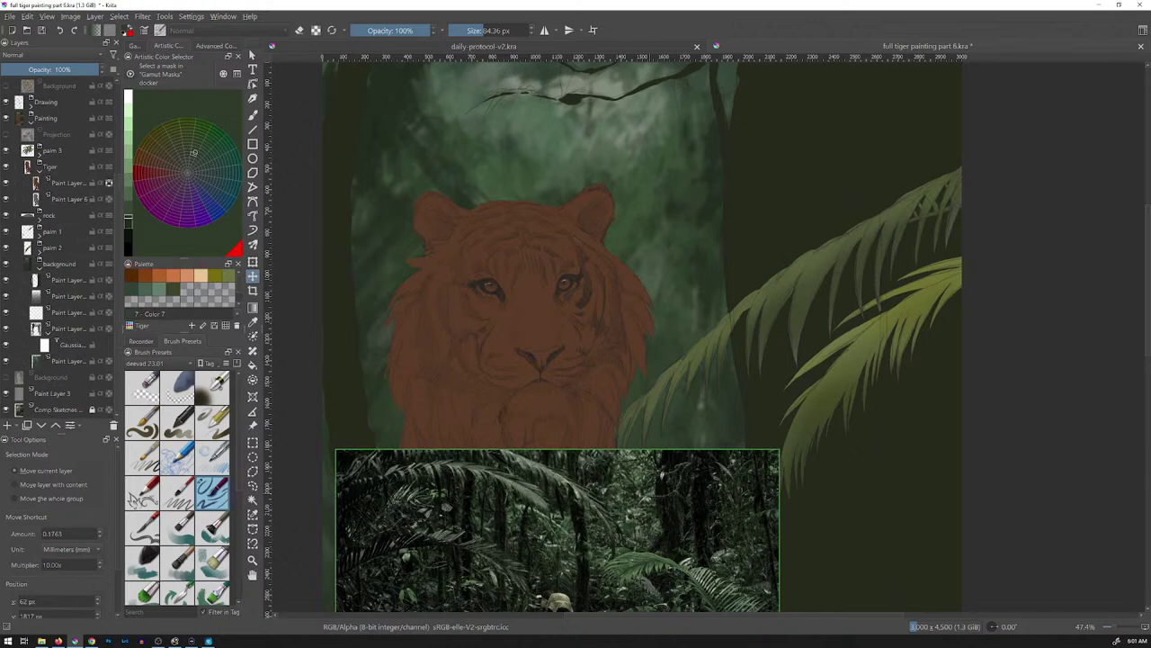
click(67, 312)
mouse_move(87, 327)
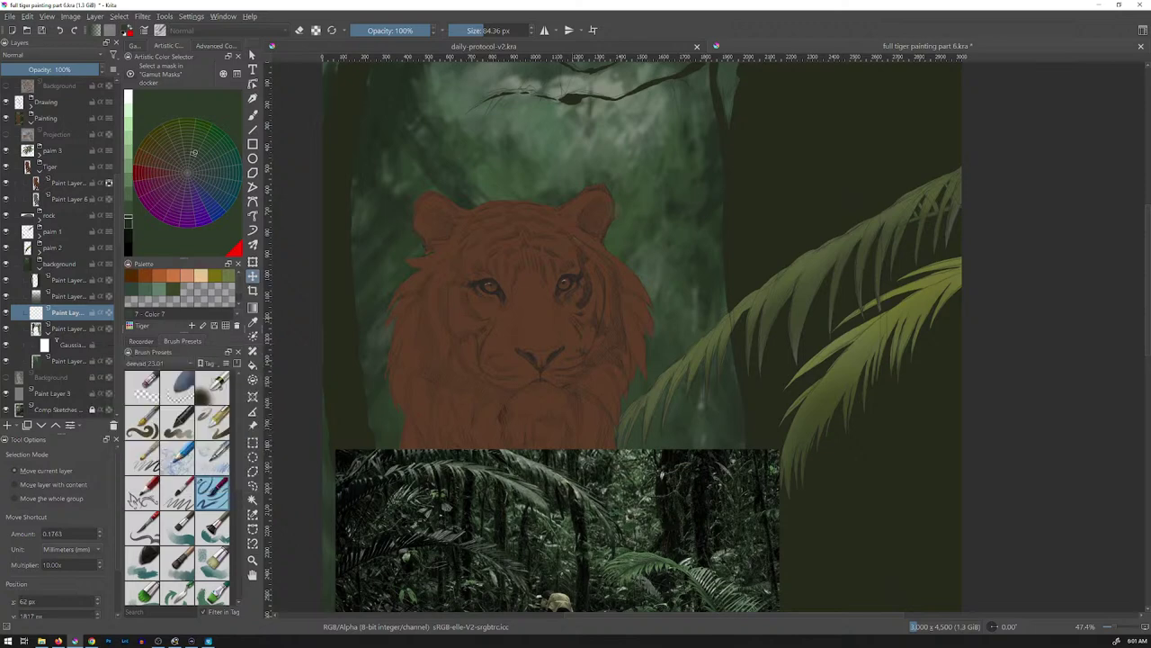
- Paint dark green branches above the tiger's left ear with the textured hard-edge brush at 50% opacity, reducing the brush to 32.82 px
key(b)
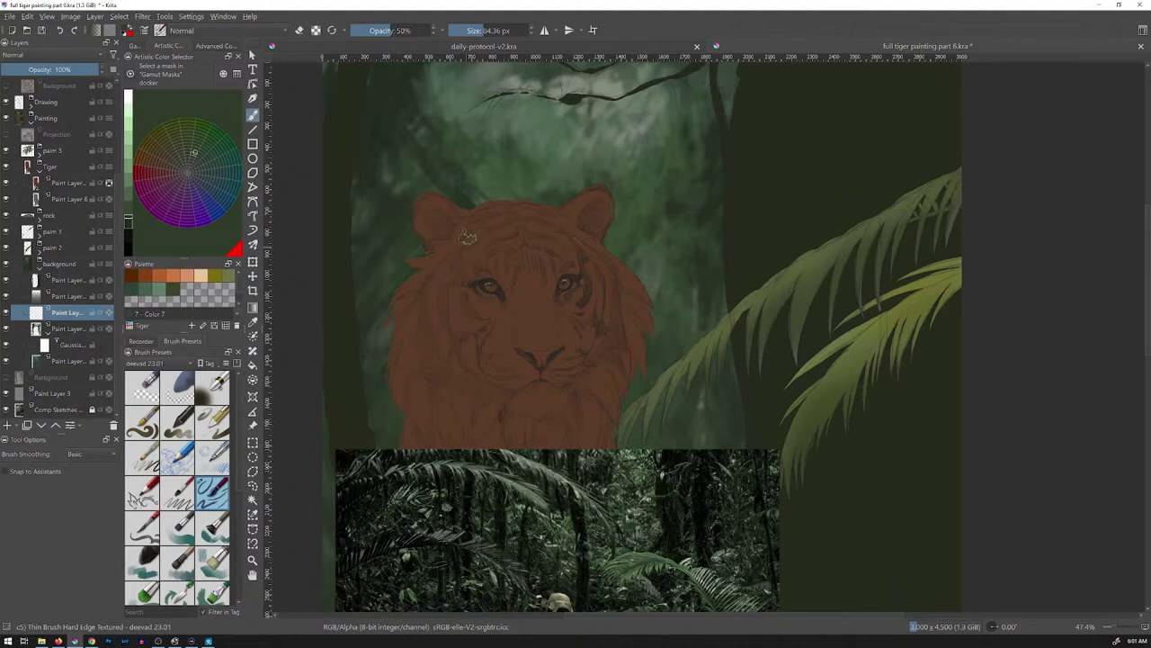
ctrl+click(377, 128)
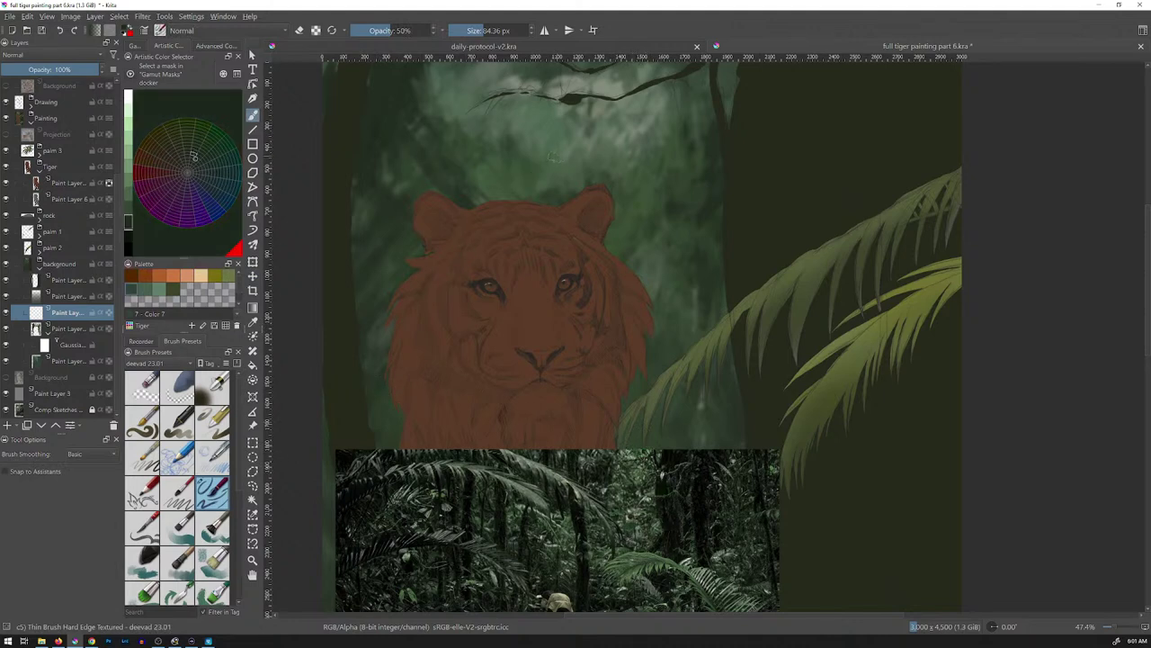
drag(563, 164, 545, 164)
key(bracketleft)
key(bracketleft)
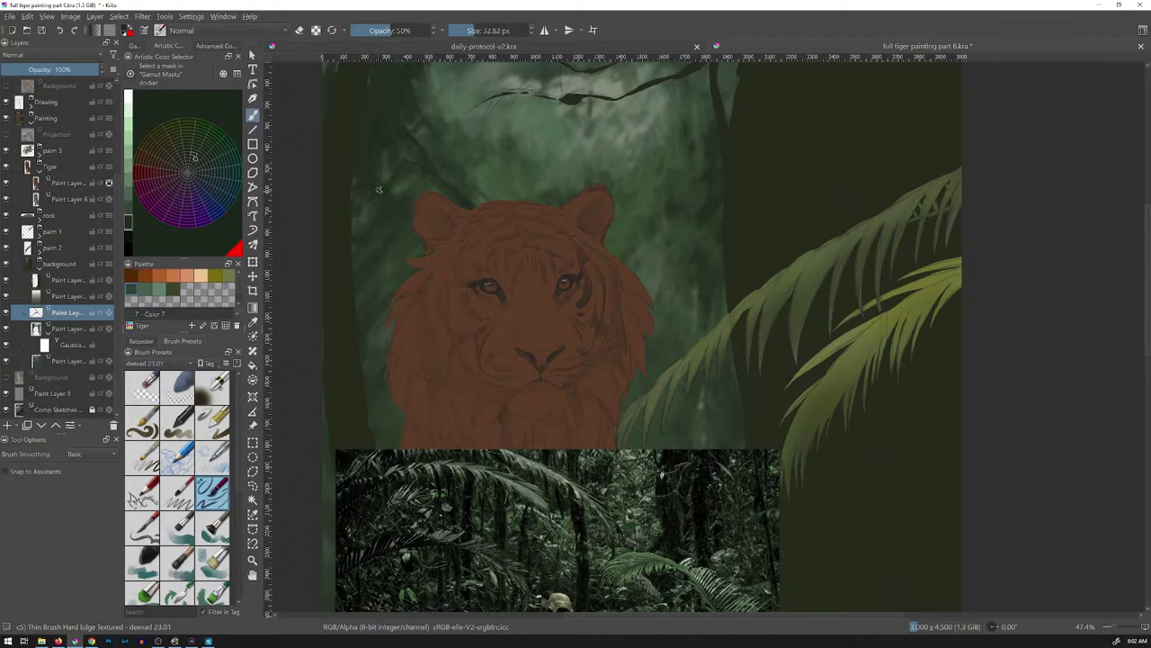
- Extend the branch to the left tree trunk in darker green with a 40.85 px brush, adding accents in greens sampled from the jungle photo
click(216, 46)
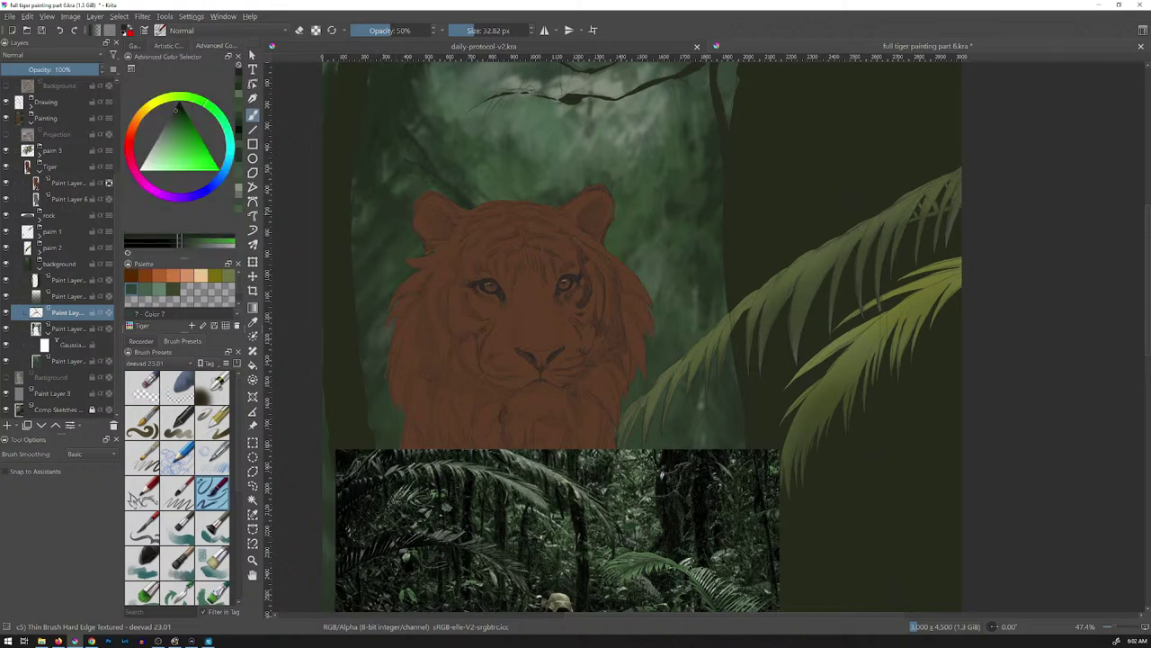
click(175, 110)
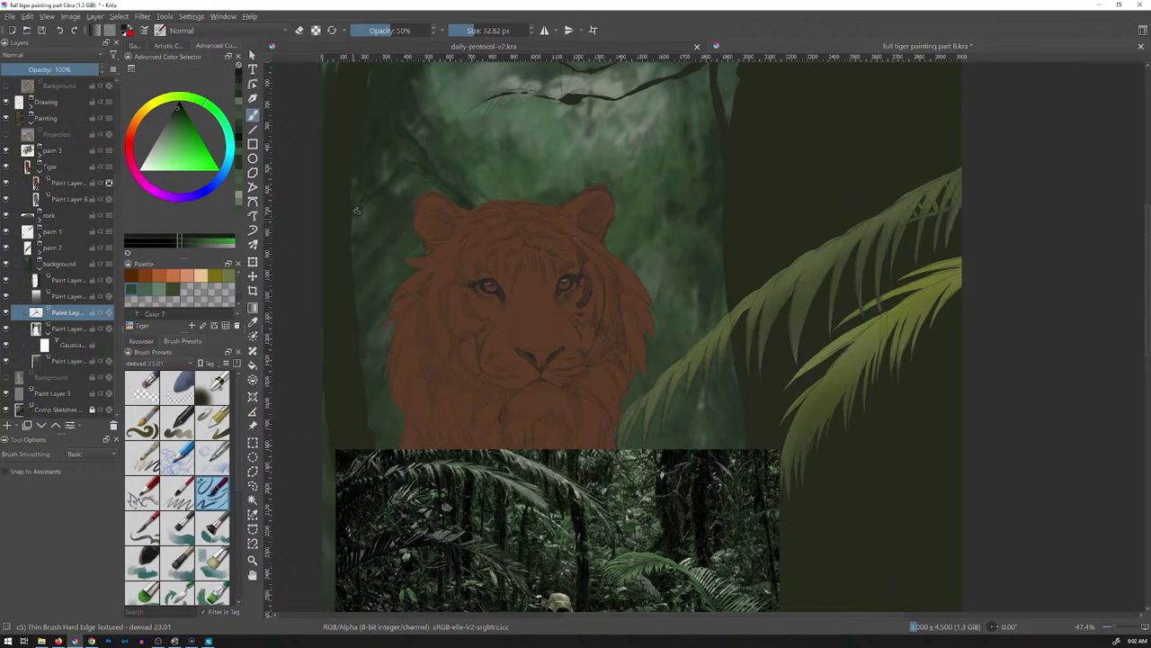
shift+drag(358, 213, 371, 193)
ctrl+click(457, 176)
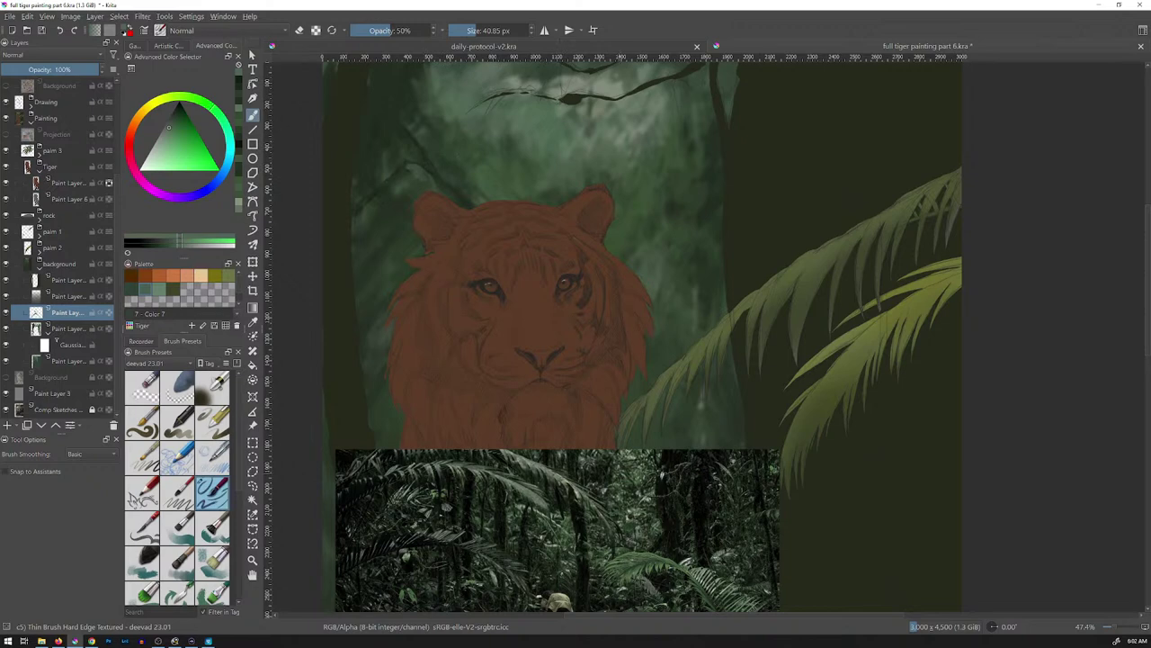
ctrl+click(635, 506)
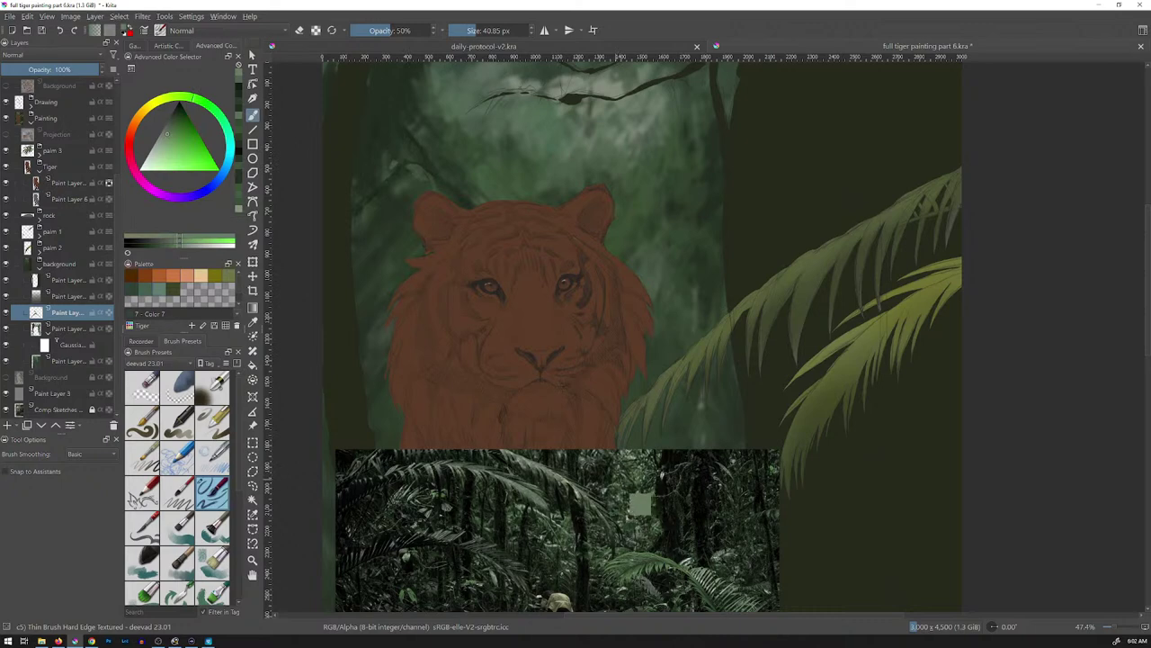
ctrl+click(640, 502)
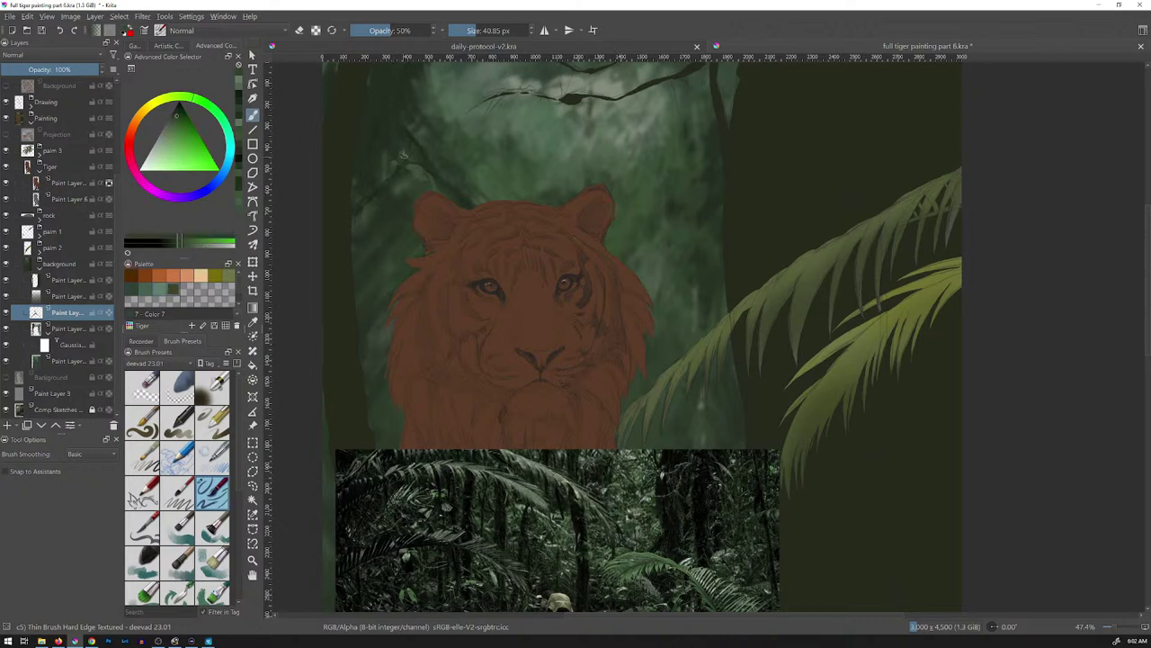
ctrl+click(473, 186)
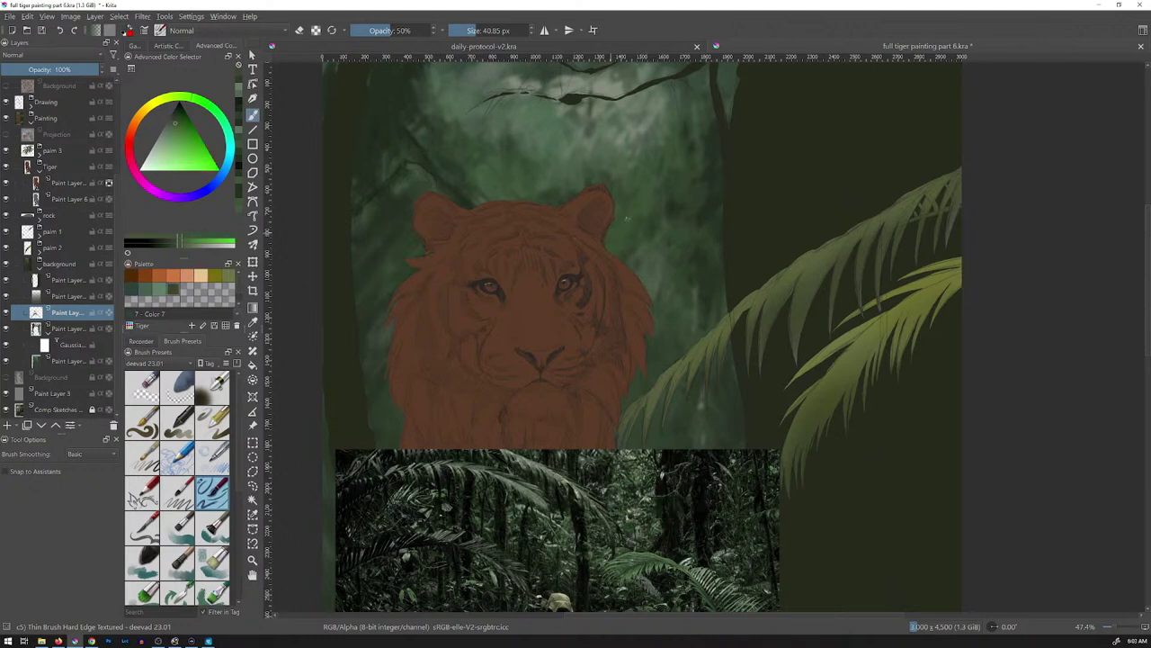
- Paint small leaf strokes beside the tiger's right ear using light and dark greens sampled from the jungle reference photo
drag(621, 231, 644, 217)
ctrl+click(640, 485)
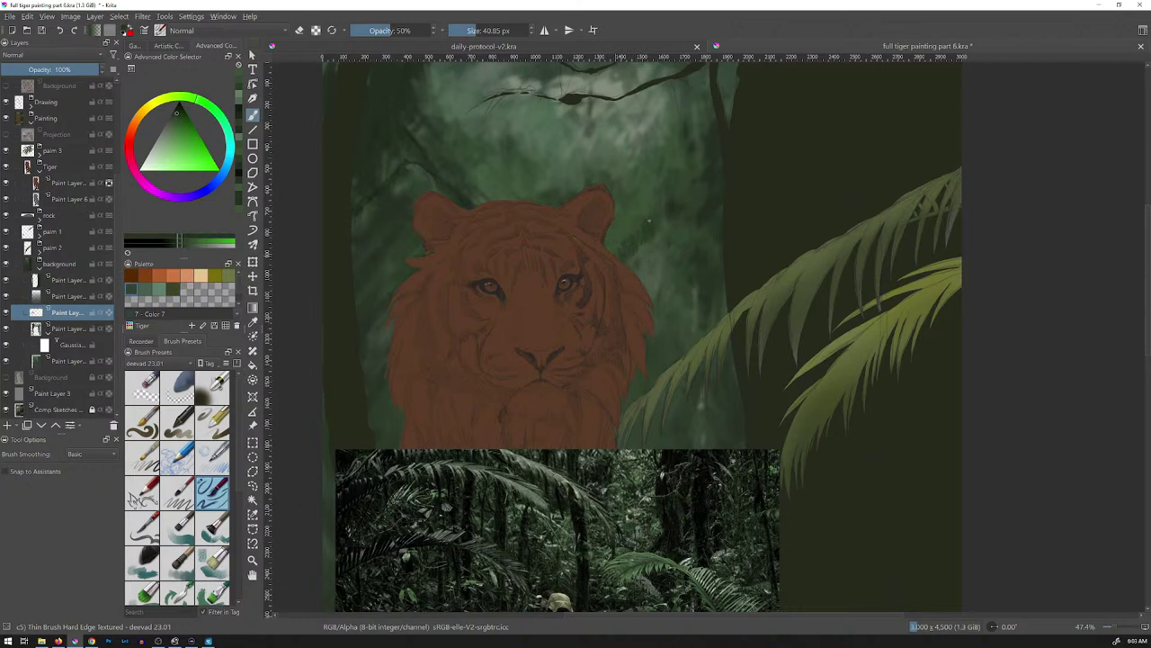
drag(650, 220, 656, 233)
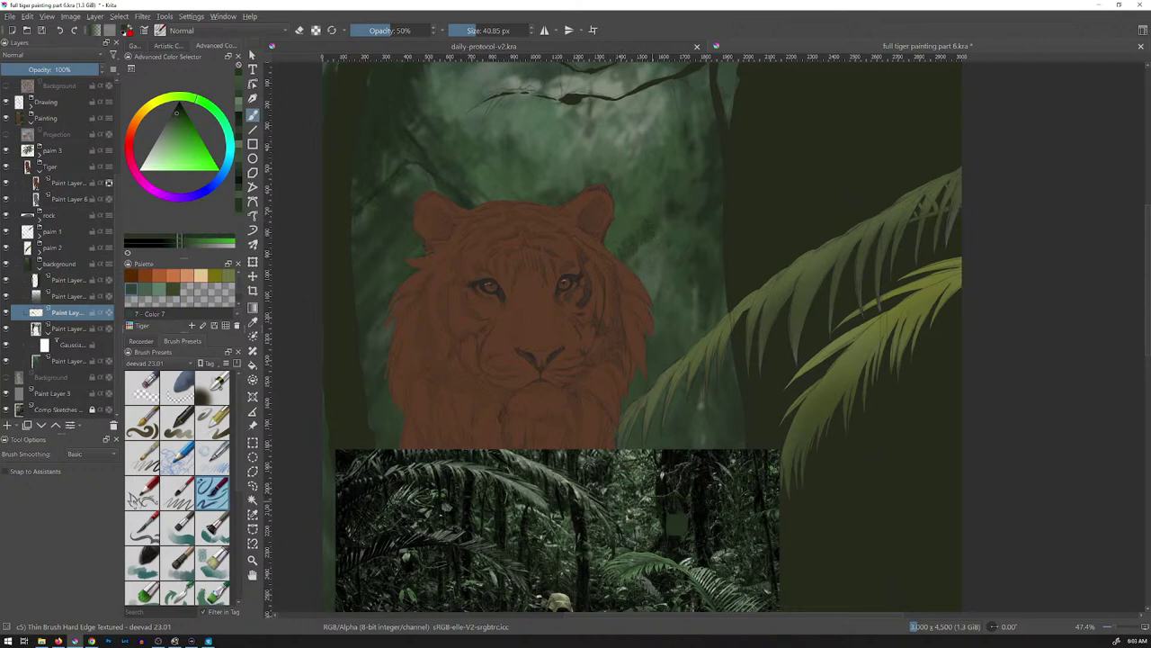
ctrl+click(674, 509)
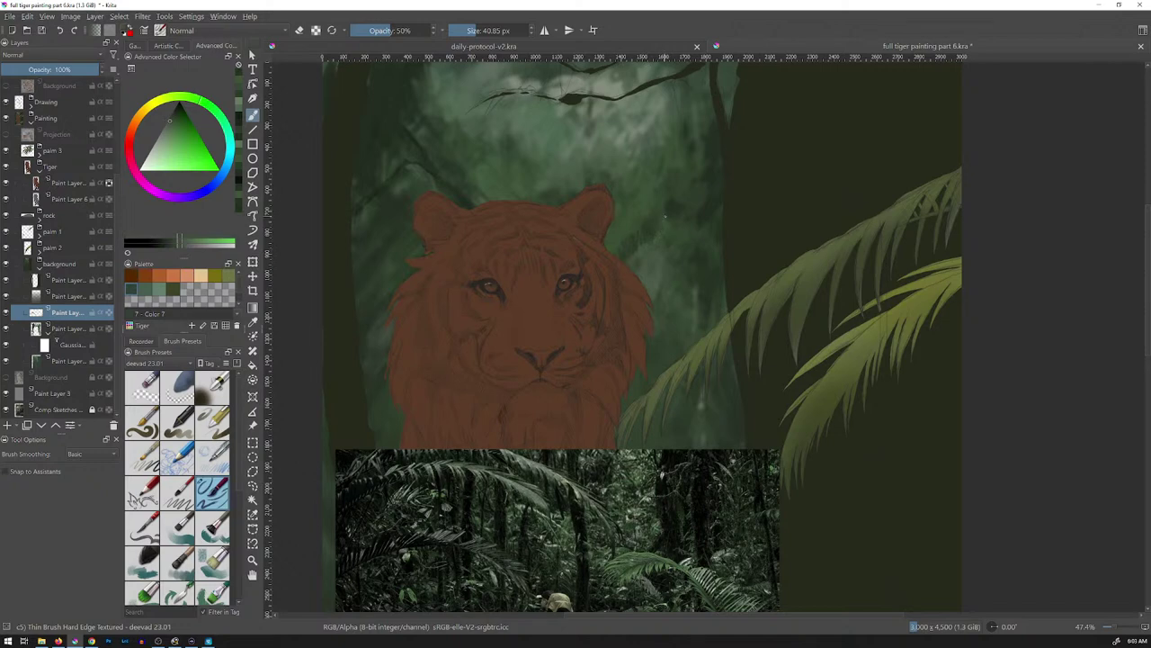
ctrl+click(673, 513)
ctrl+click(670, 511)
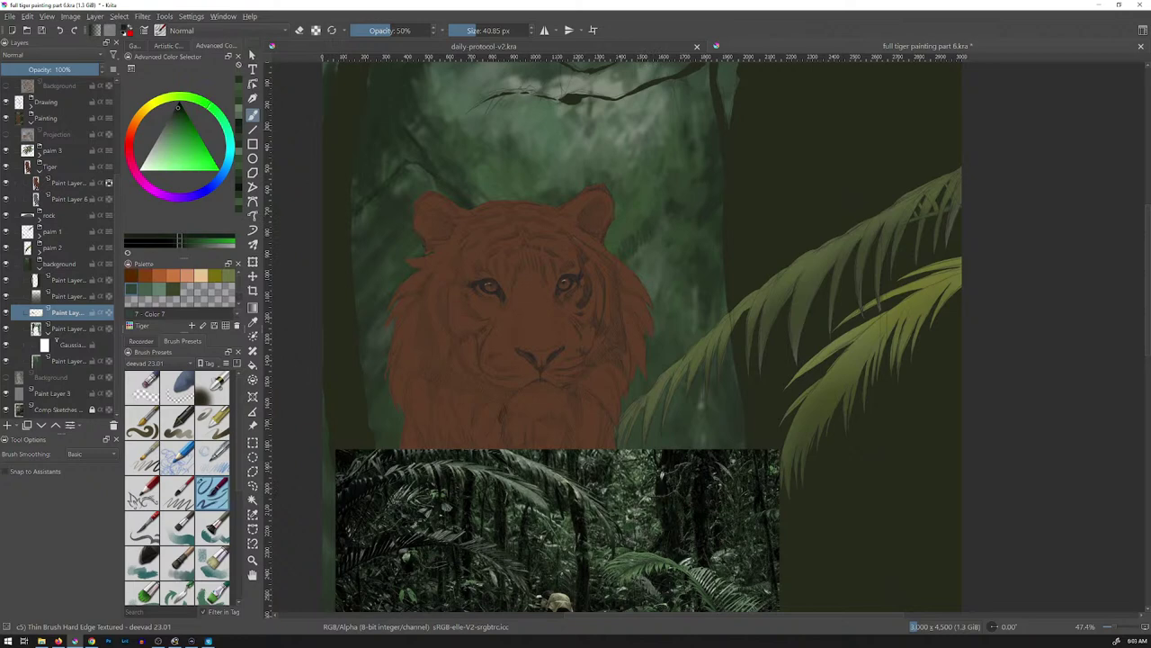
- Paint a very dark green branch rising from the tiger's right ear toward the right tree trunk, setting the brush to 42.77 px
click(168, 46)
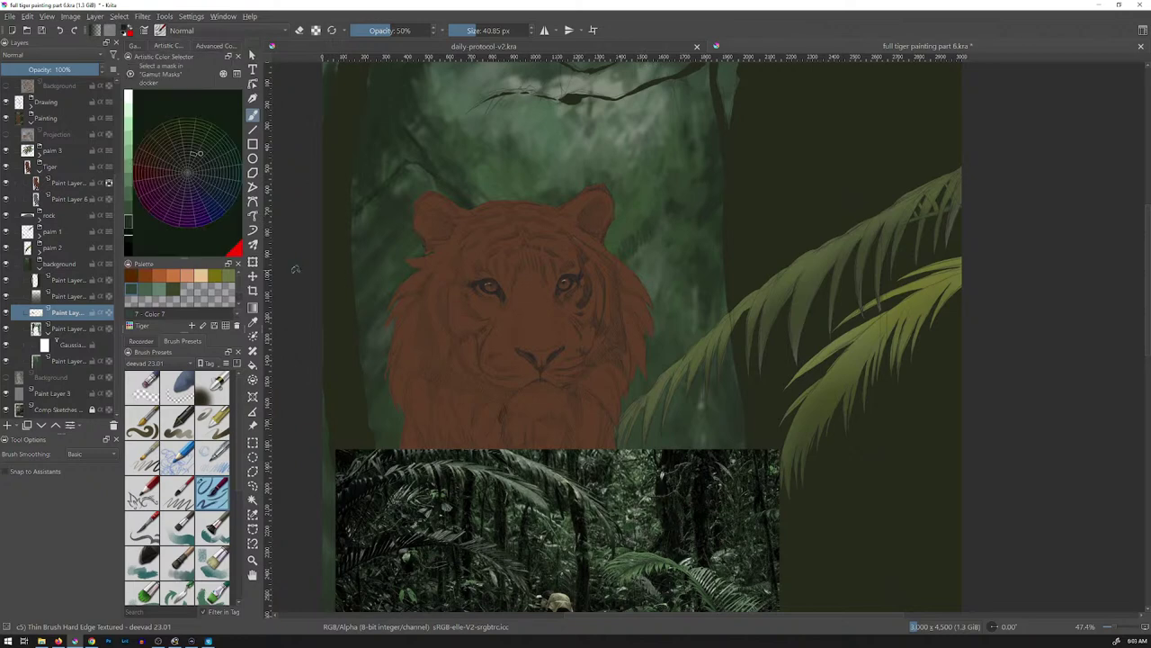
click(216, 46)
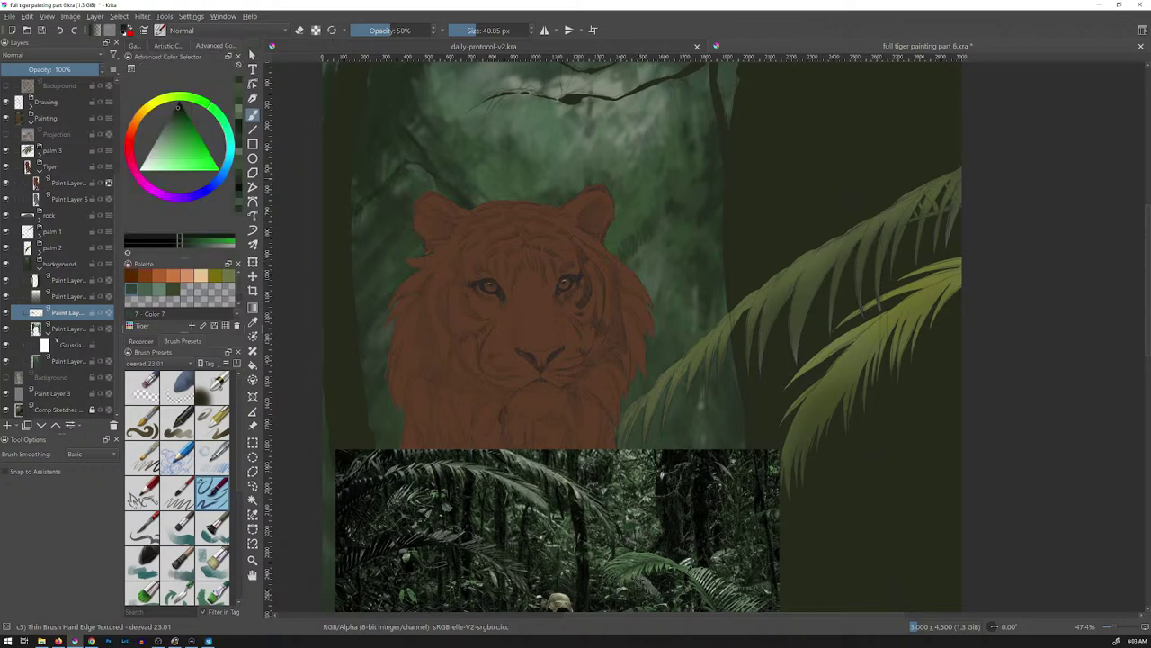
click(178, 108)
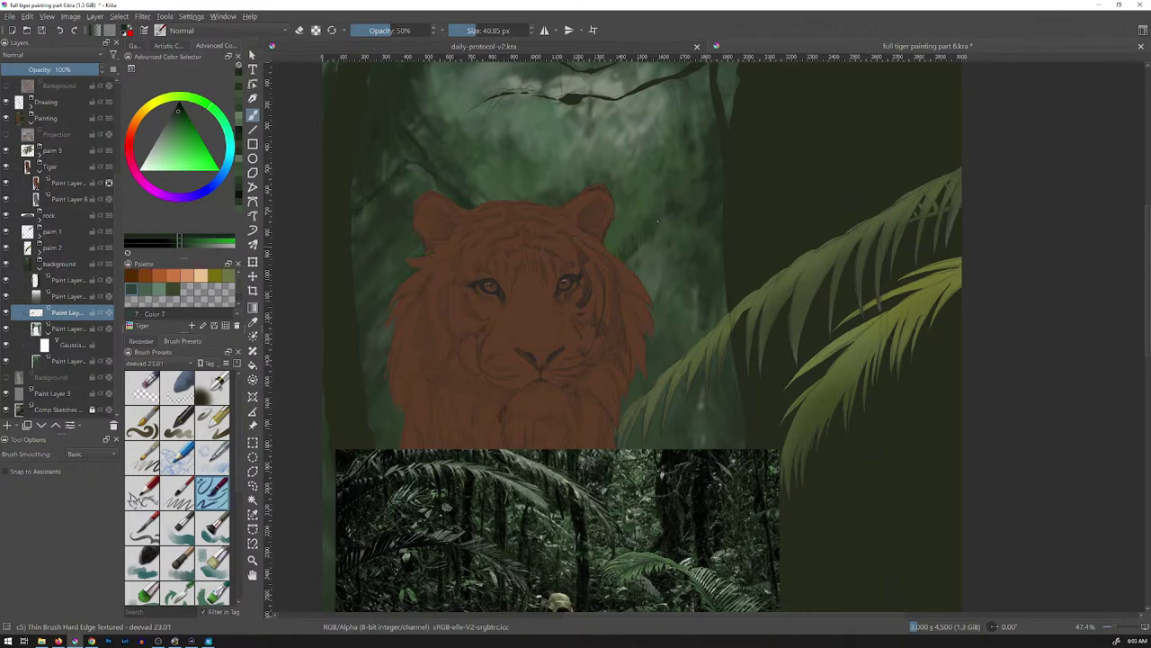
shift+drag(665, 219, 669, 219)
ctrl+click(723, 185)
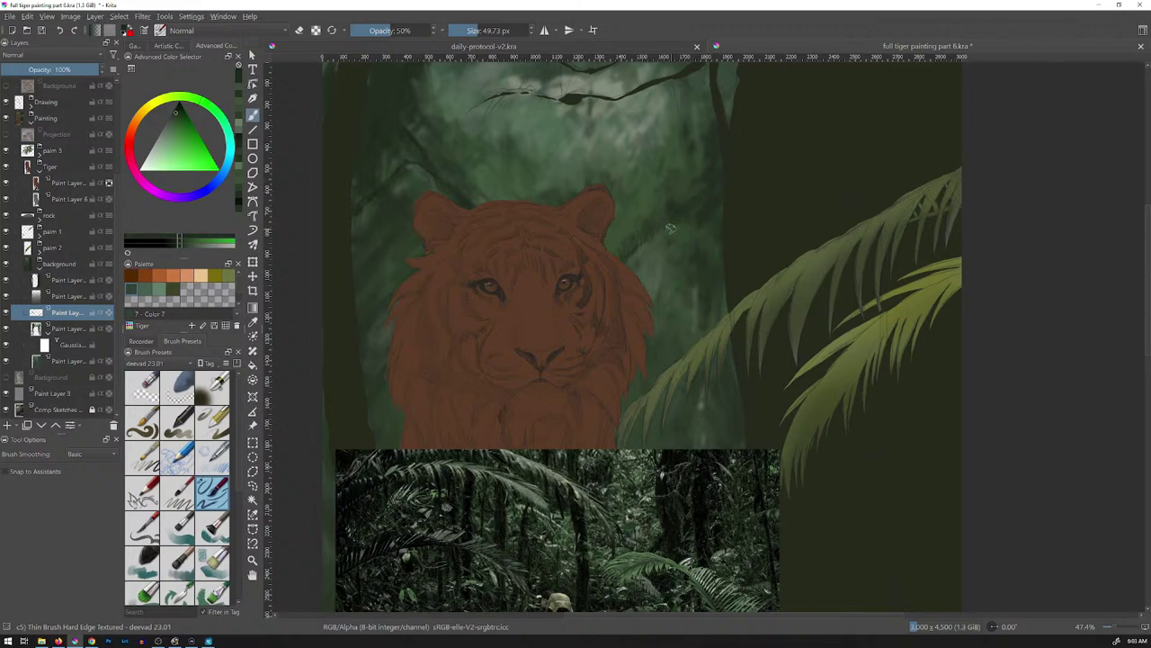
shift+drag(676, 225, 673, 226)
- Highlight the branches around the tiger's head with lighter greens sampled from the photo and the mist, undoing the stray stroke over the photo
ctrl+click(675, 507)
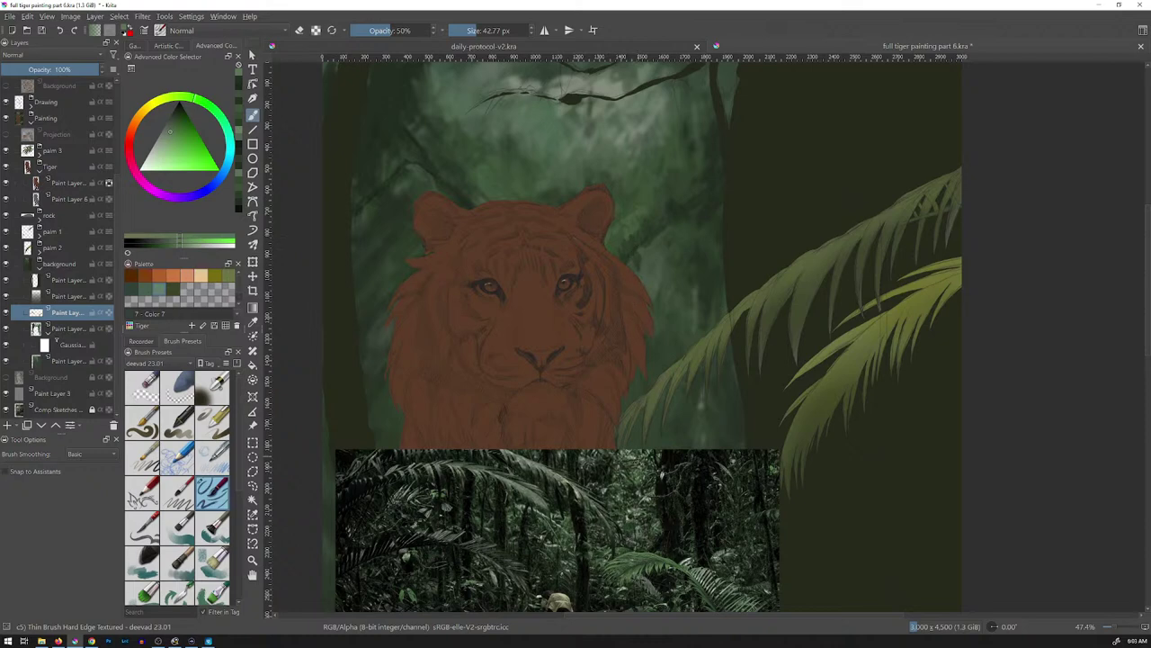
drag(655, 504, 690, 509)
key(ctrl+z)
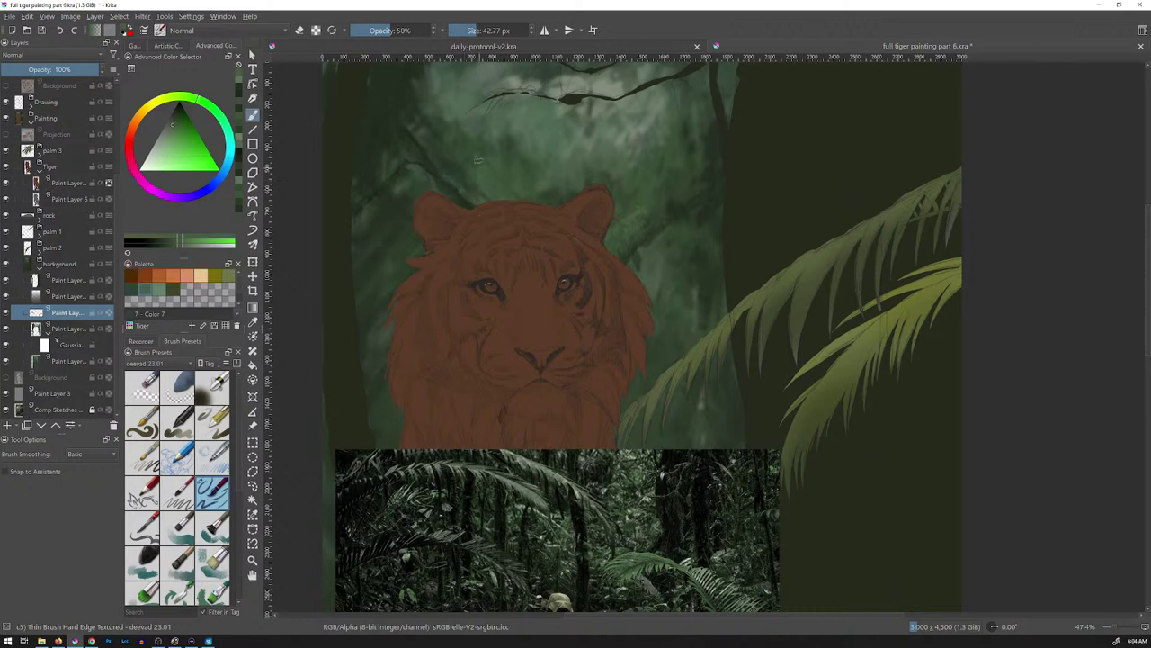
ctrl+click(554, 123)
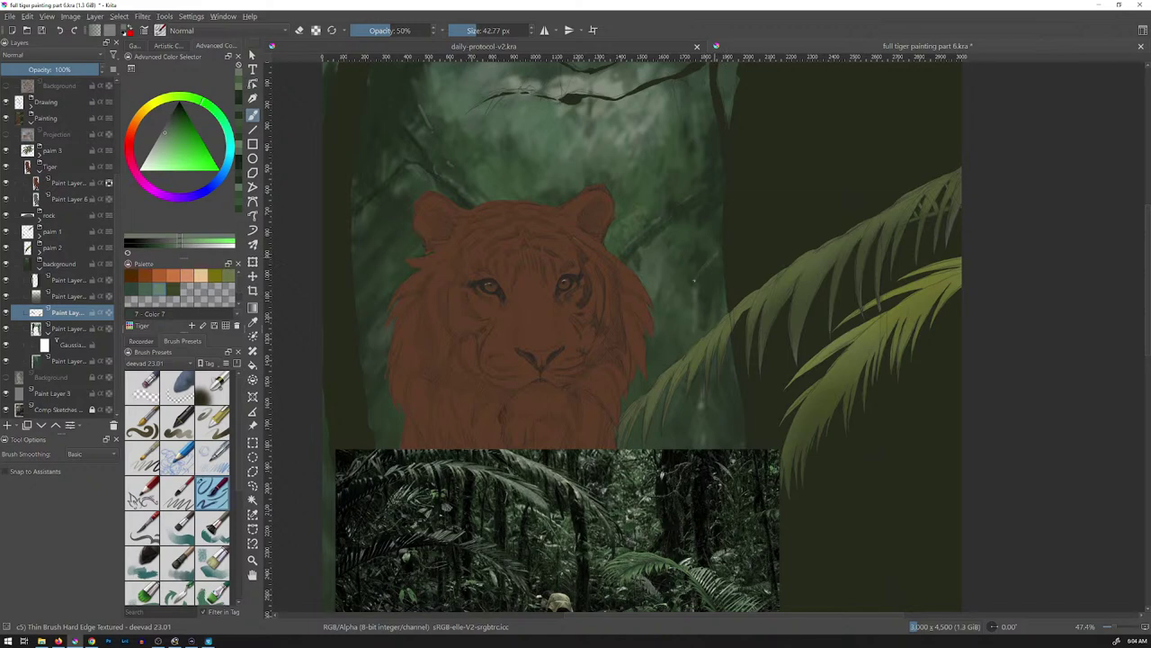
- Paint a misty fern frond against the right tree trunk with a 46.74 px brush, using greens sampled from the photo and background
key(bracketright)
ctrl+click(675, 528)
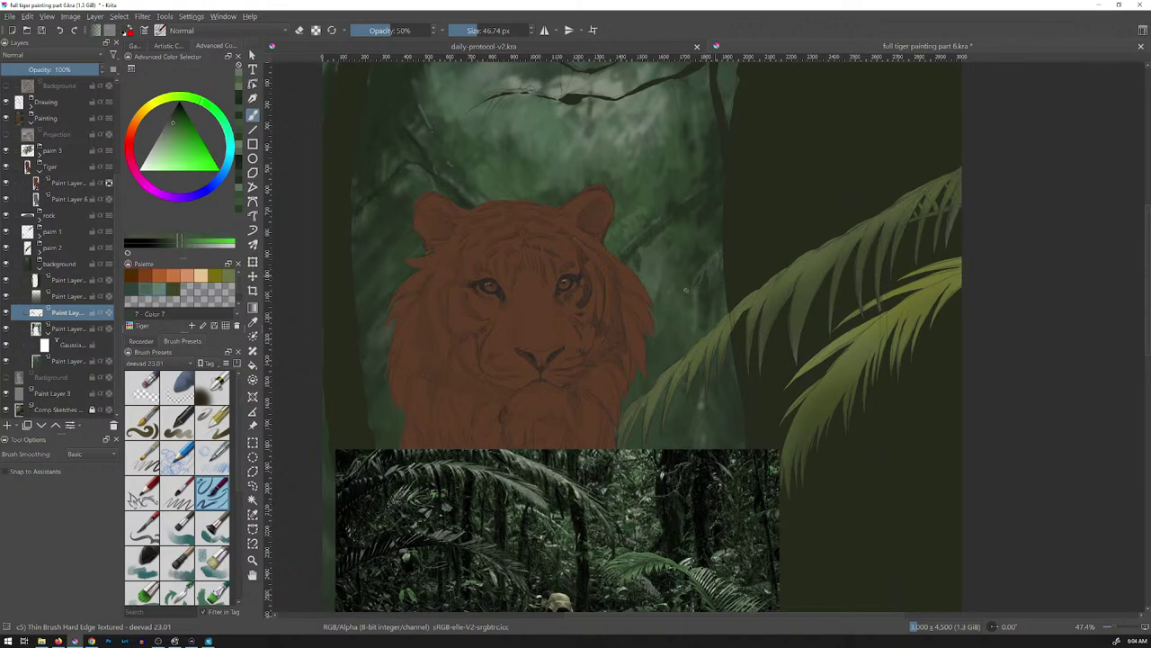
drag(699, 274, 693, 301)
ctrl+click(692, 286)
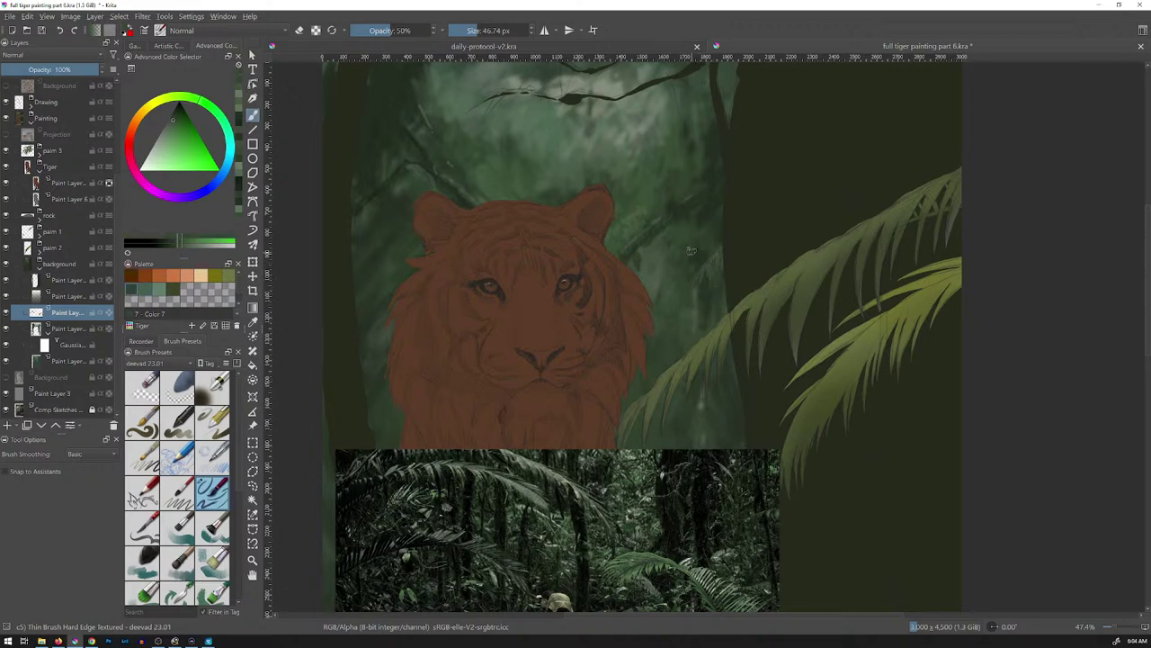
drag(700, 279, 690, 287)
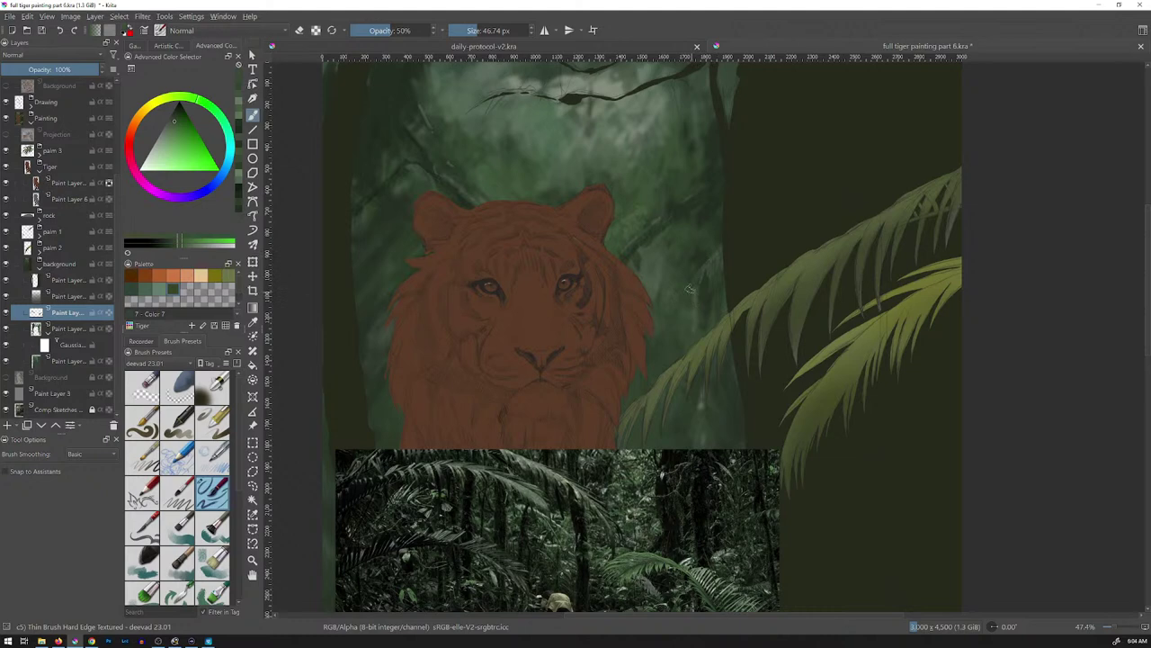
ctrl+click(661, 134)
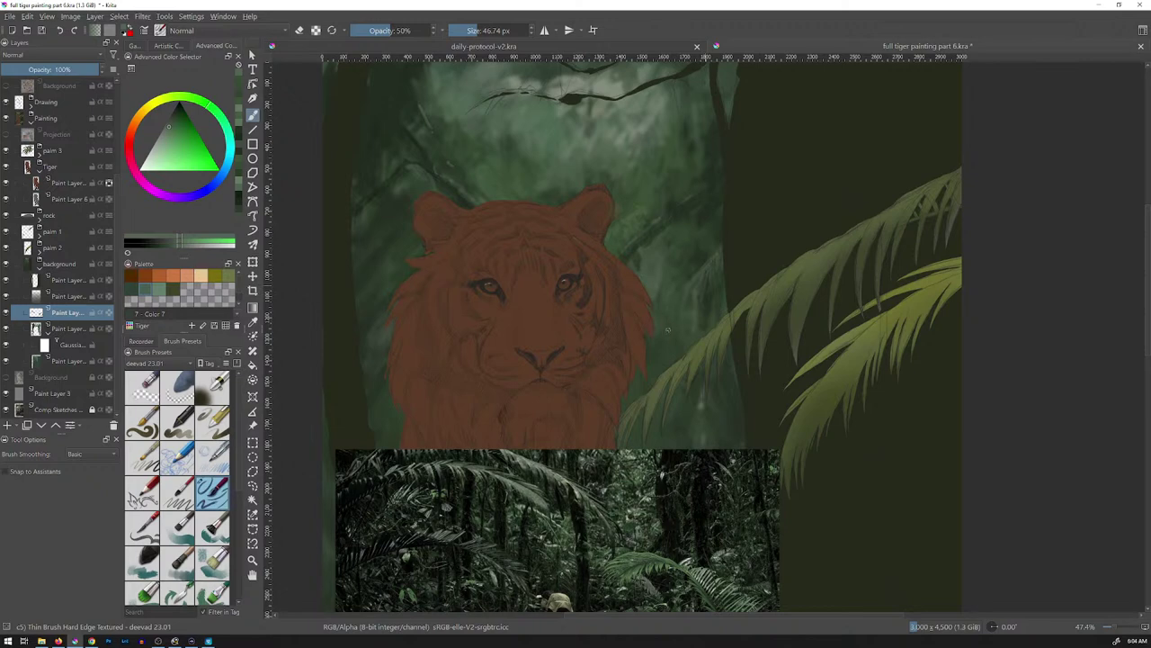
ctrl+click(690, 230)
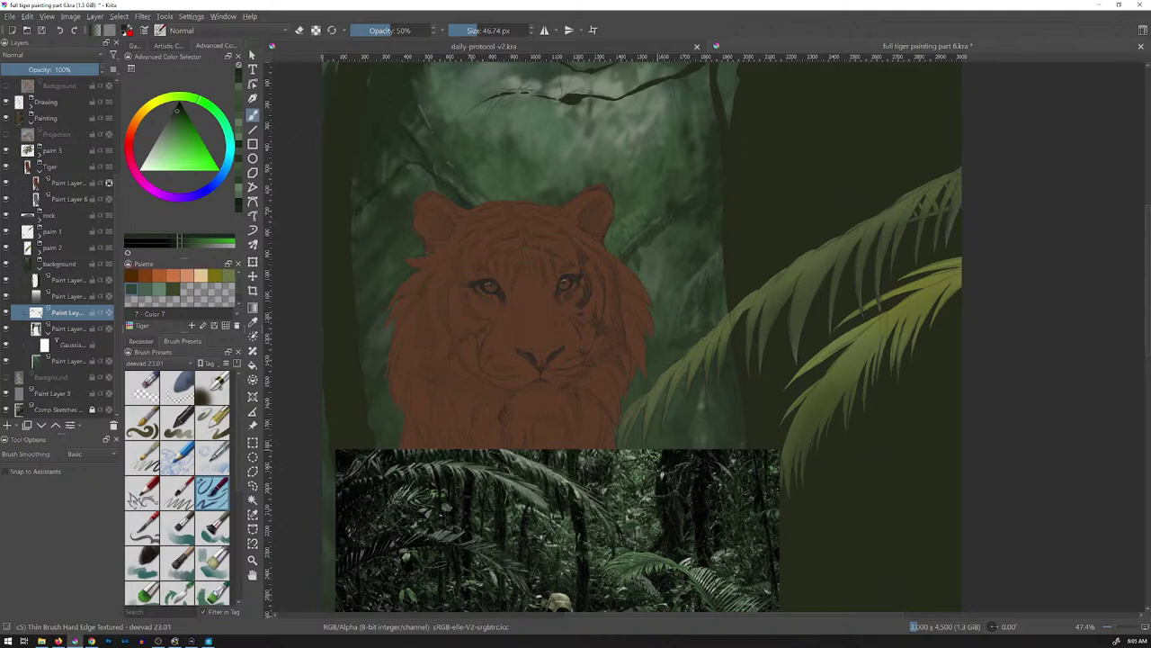
ctrl+click(671, 522)
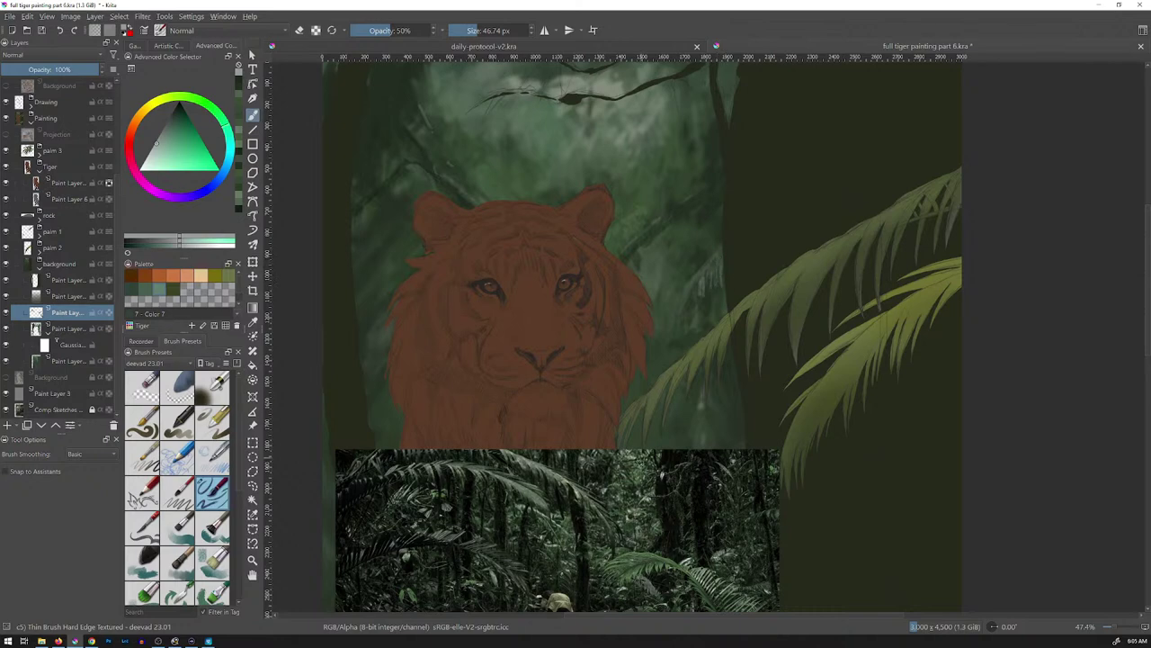
ctrl+click(666, 506)
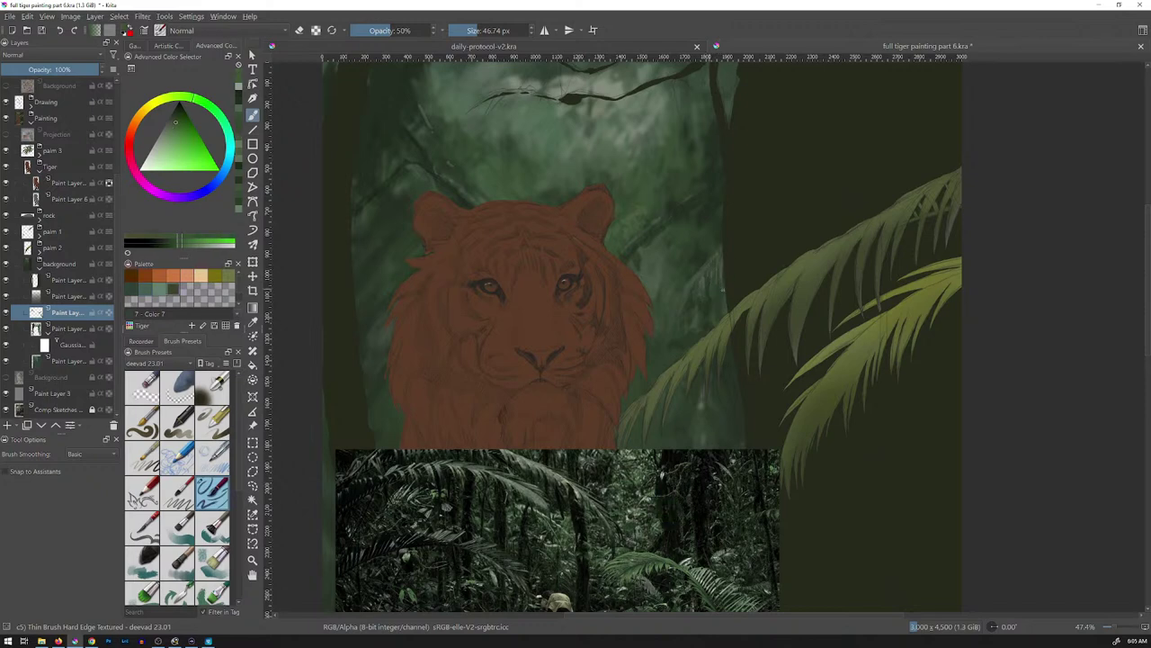
- Paint a dark curving branch beside the upper right trunk, and highlight it with palette Color 9 and sampled greens
ctrl+click(664, 501)
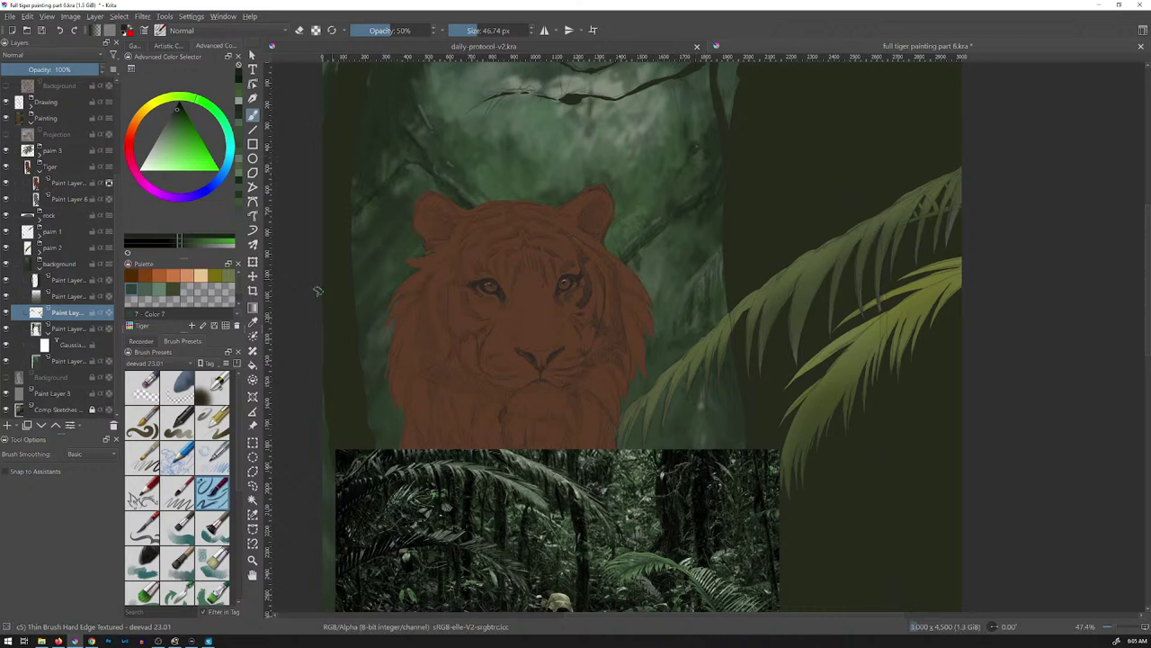
click(160, 288)
drag(690, 150, 687, 160)
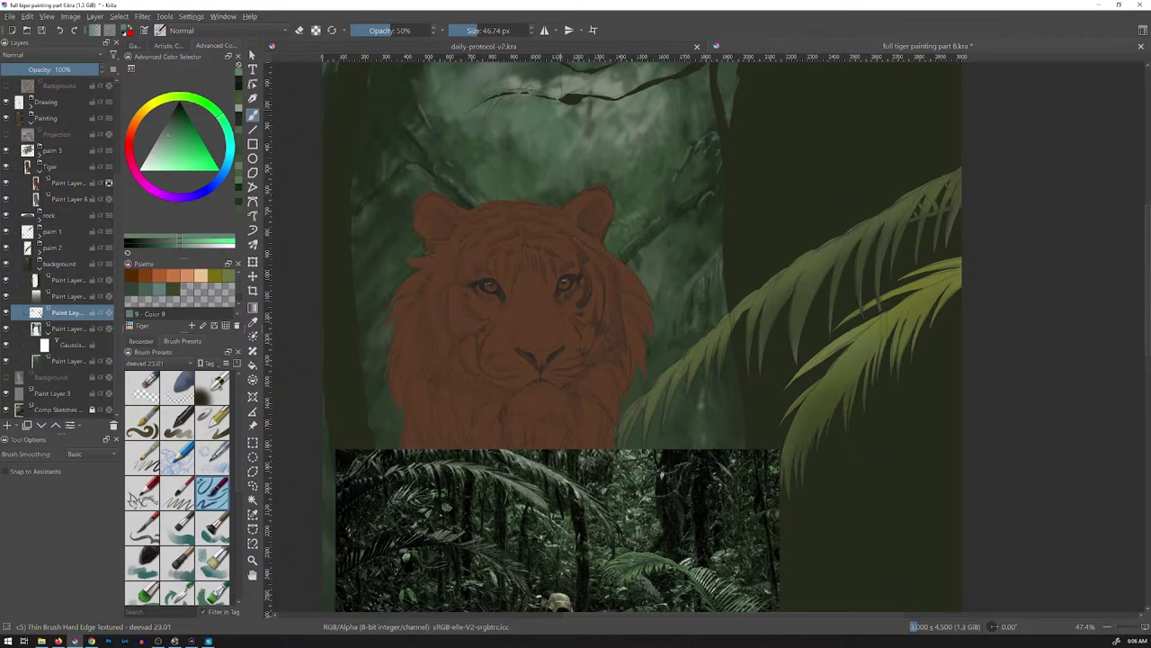
ctrl+click(659, 212)
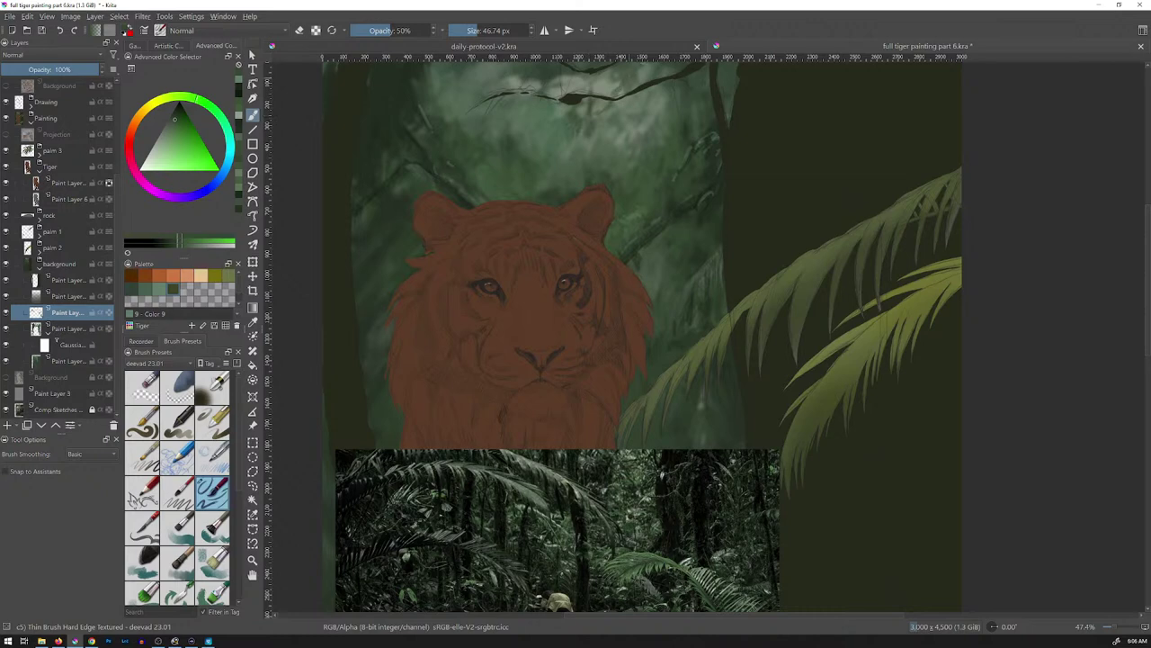
ctrl+click(702, 227)
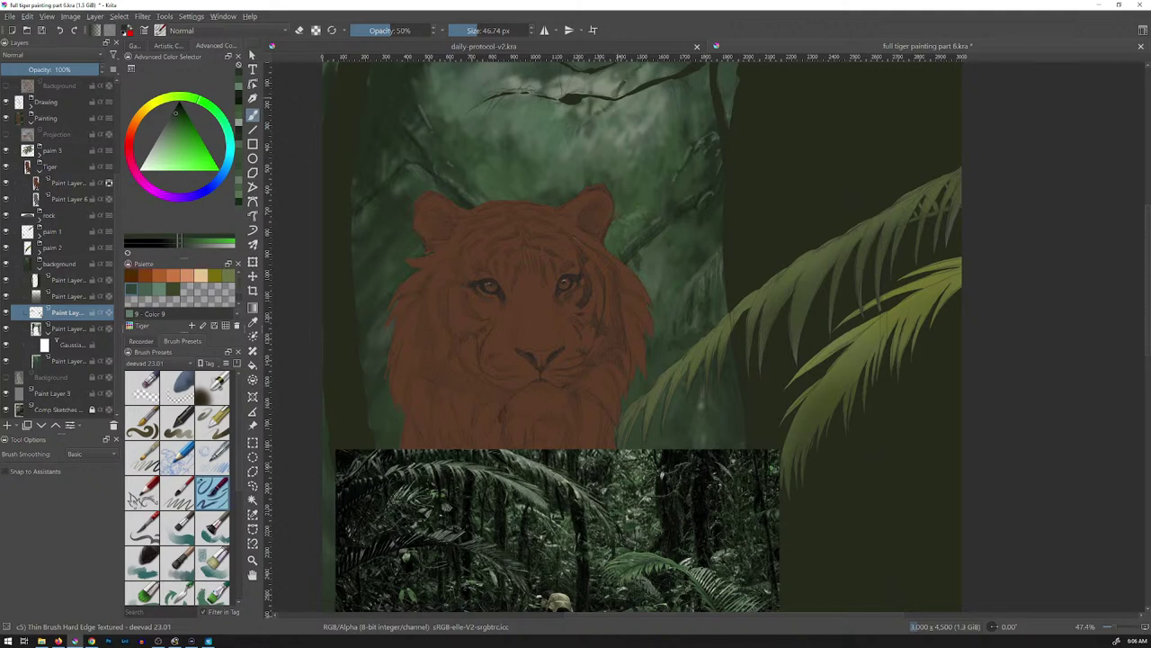
- Paint thin dark vertical vines along the inner edge of the right tree trunk, above the fern
drag(288, 56, 288, 153)
drag(725, 153, 725, 32)
ctrl+click(715, 231)
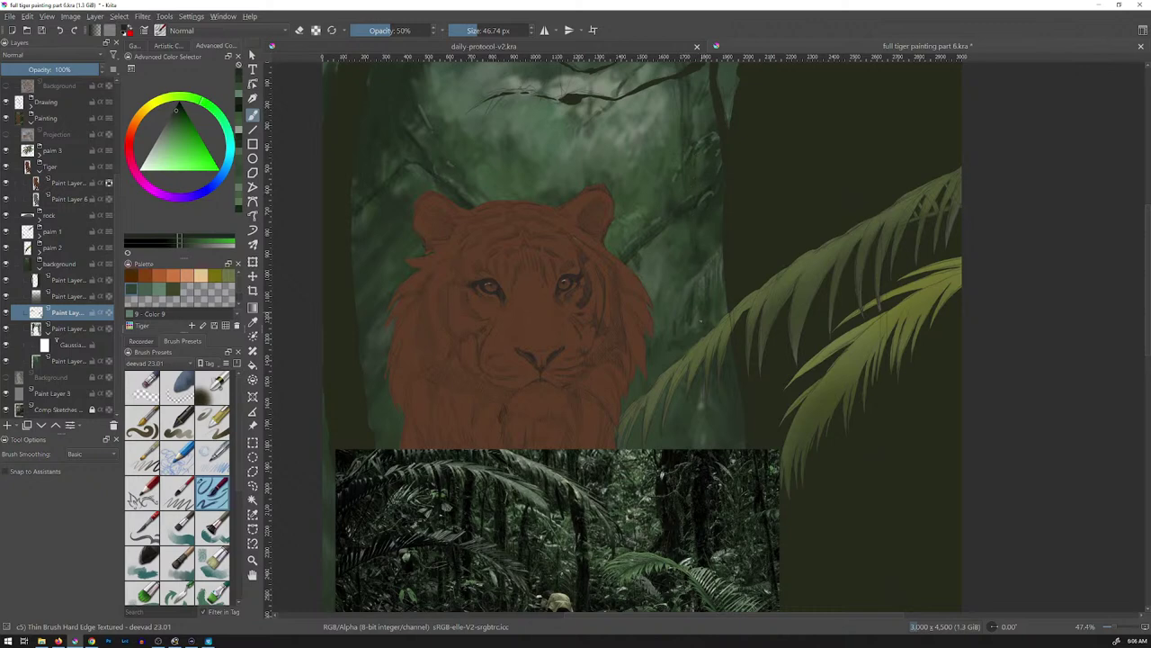
- Add leaf highlights around the vines and the left branch in mid and pale greens sampled from the painted background
ctrl+click(671, 248)
drag(680, 169, 688, 170)
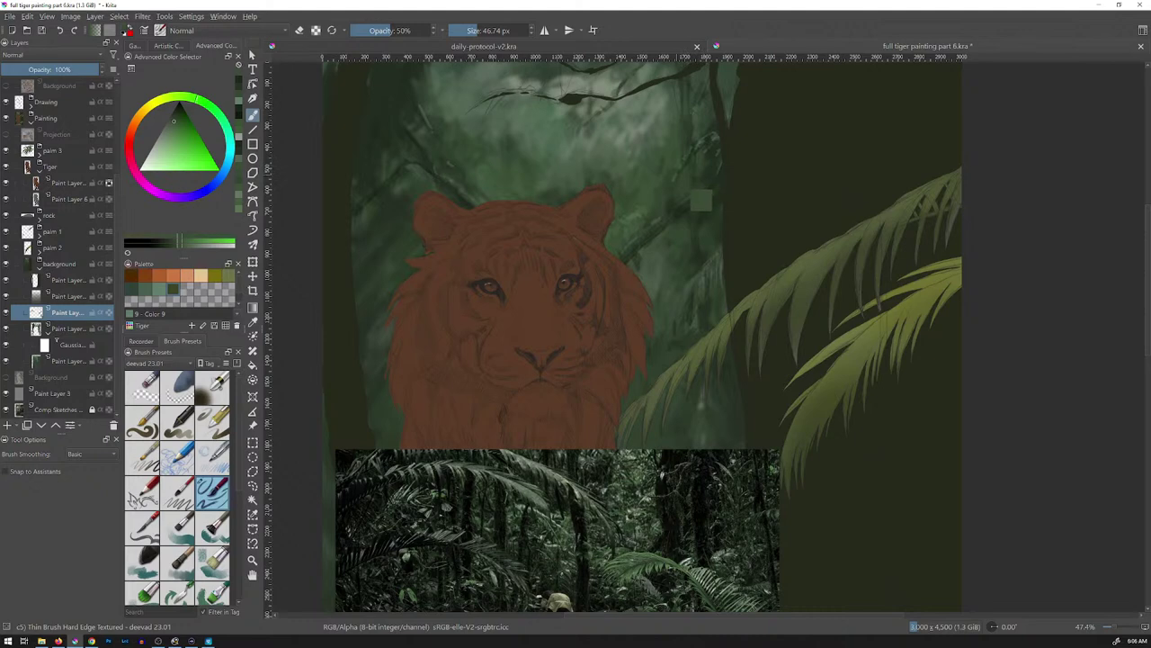
ctrl+click(704, 128)
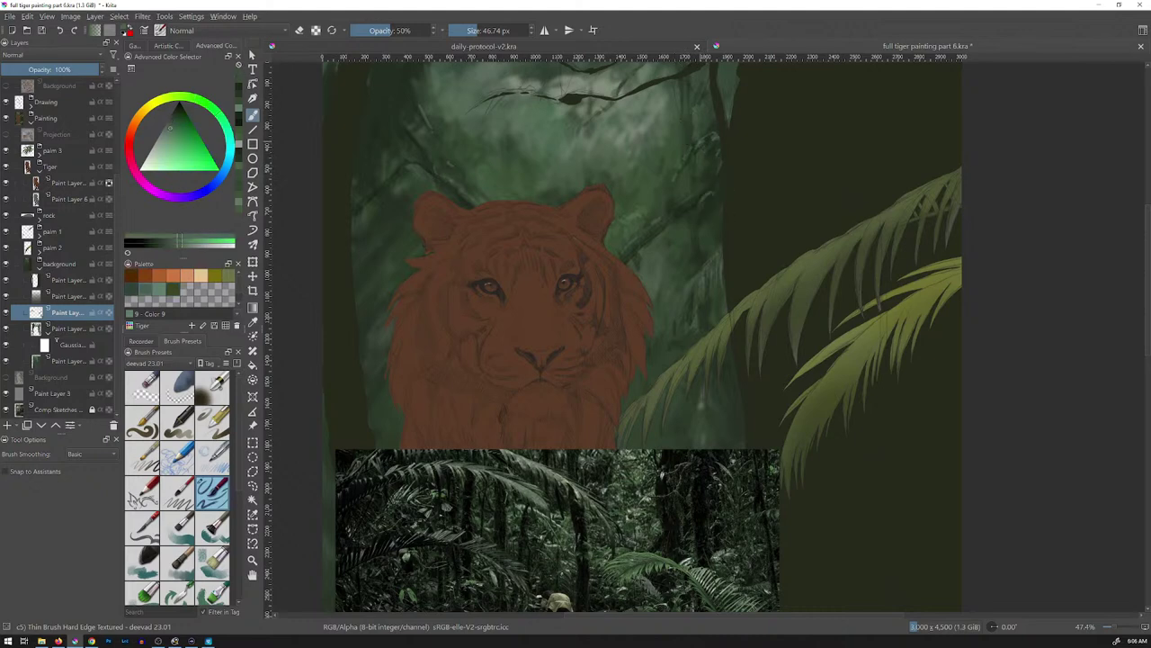
drag(686, 135, 683, 131)
ctrl+click(648, 126)
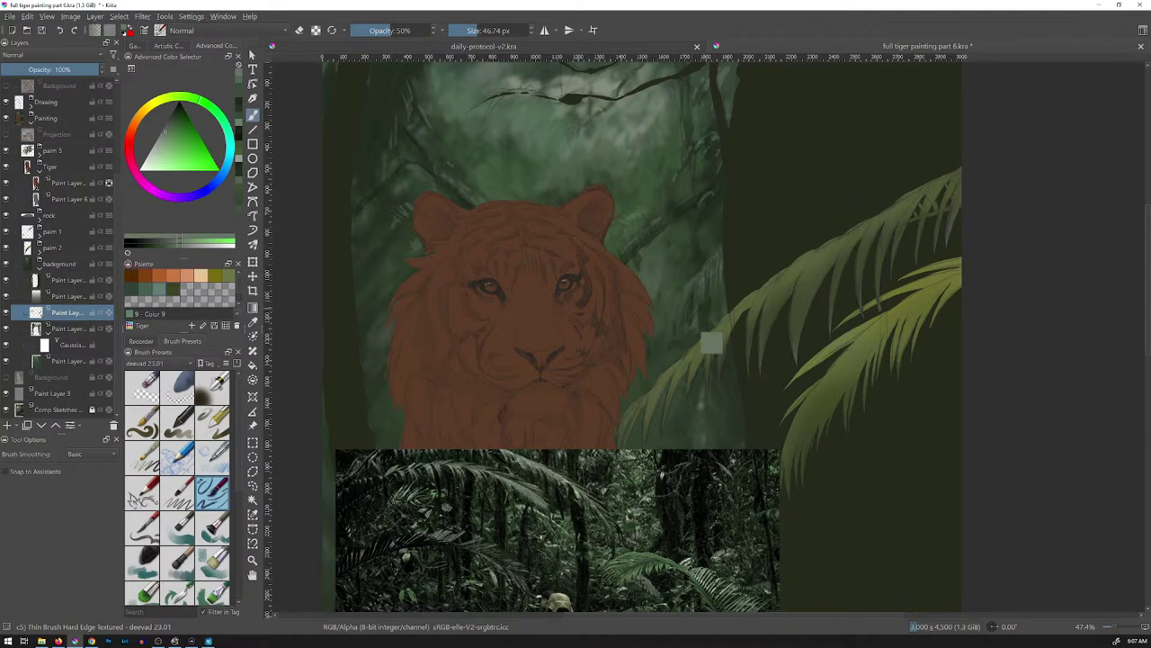
- Add leaf and vine strokes along the left tree trunk with a 62.89 px brush, using greens sampled from the background and reference photo
ctrl+click(663, 208)
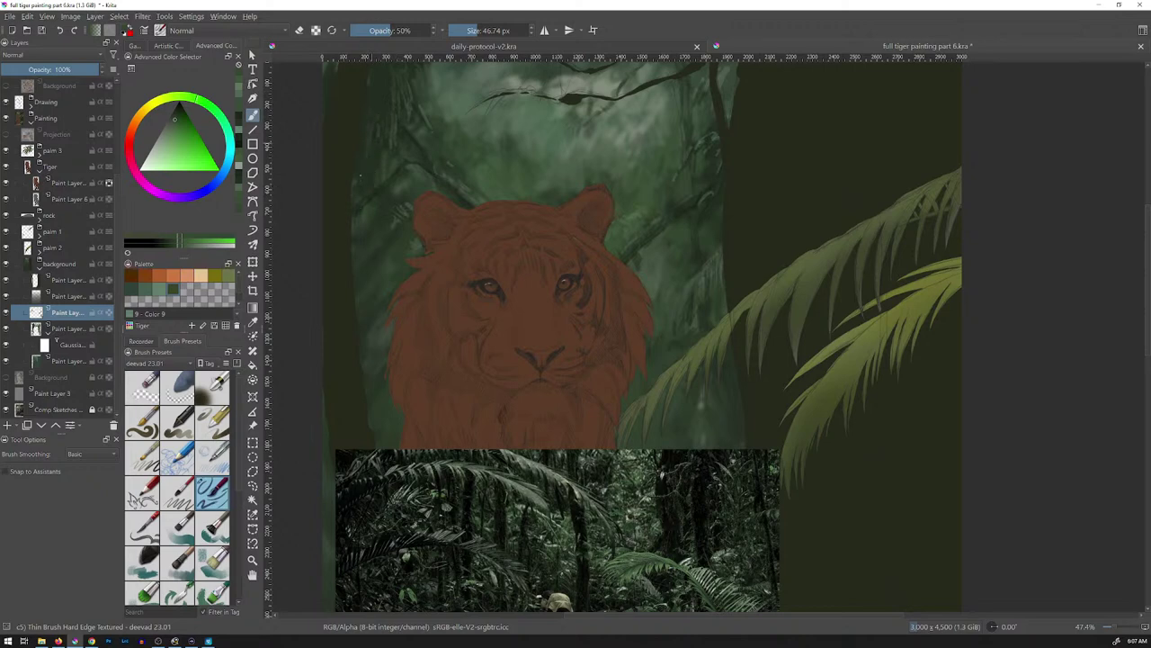
drag(371, 152, 380, 153)
ctrl+click(630, 512)
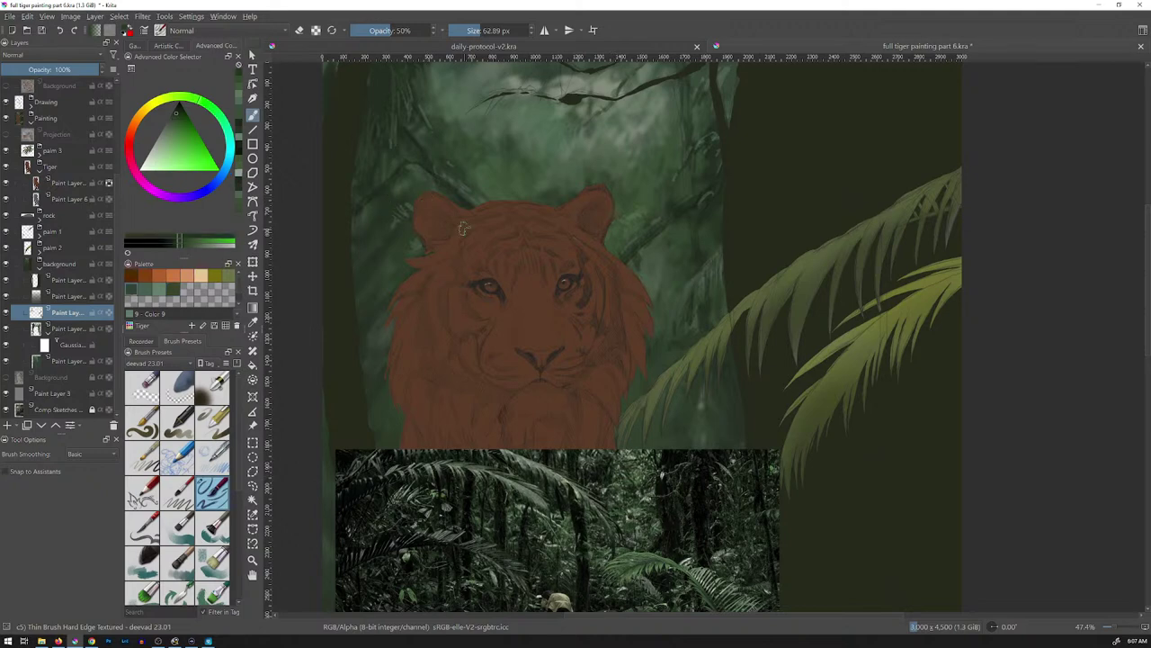
ctrl+click(647, 502)
drag(374, 216, 381, 228)
- Extend the vines and foliage beside the right trunk, using dark green from the photo and lighter greens sampled from the painted background
ctrl+click(636, 505)
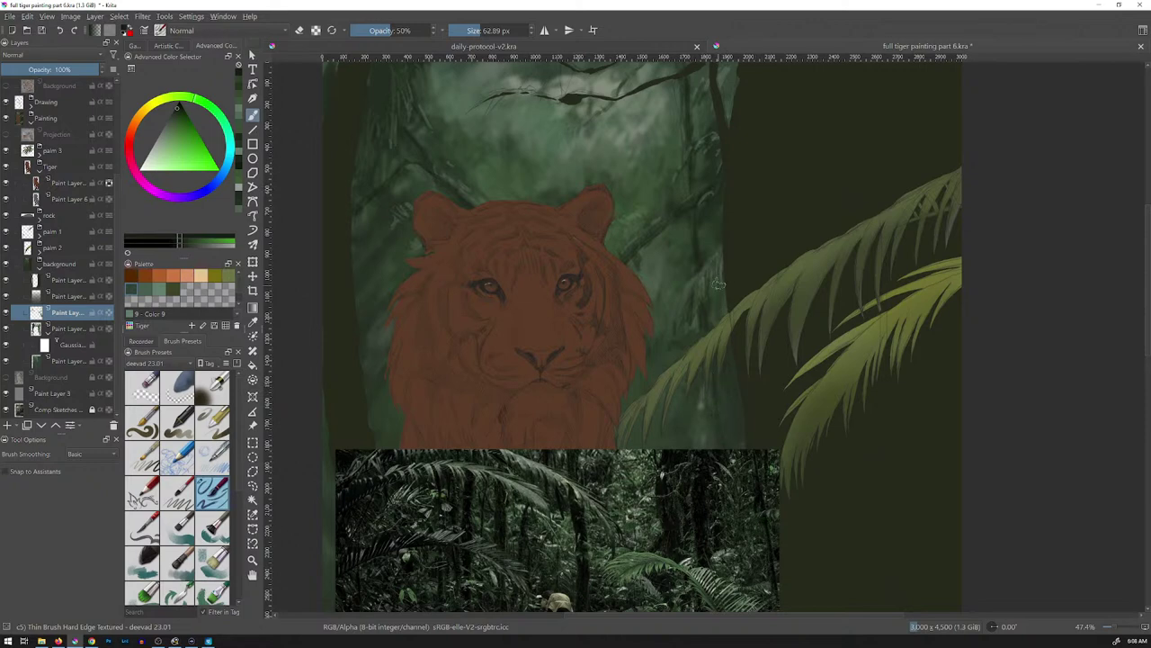
ctrl+click(710, 161)
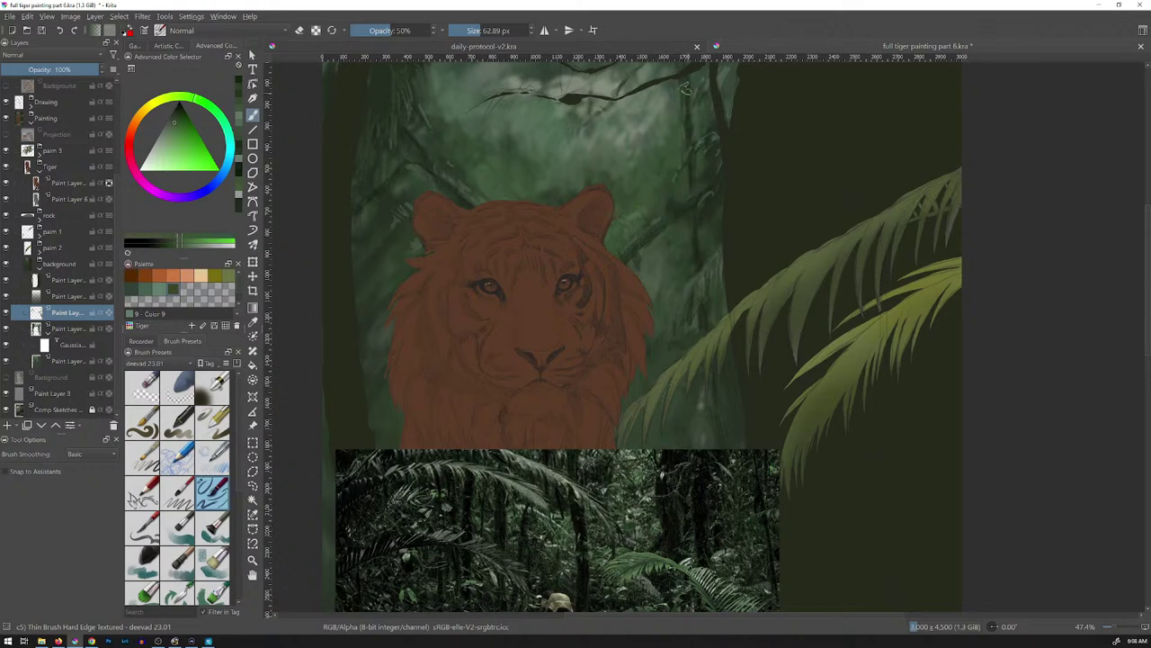
ctrl+click(576, 194)
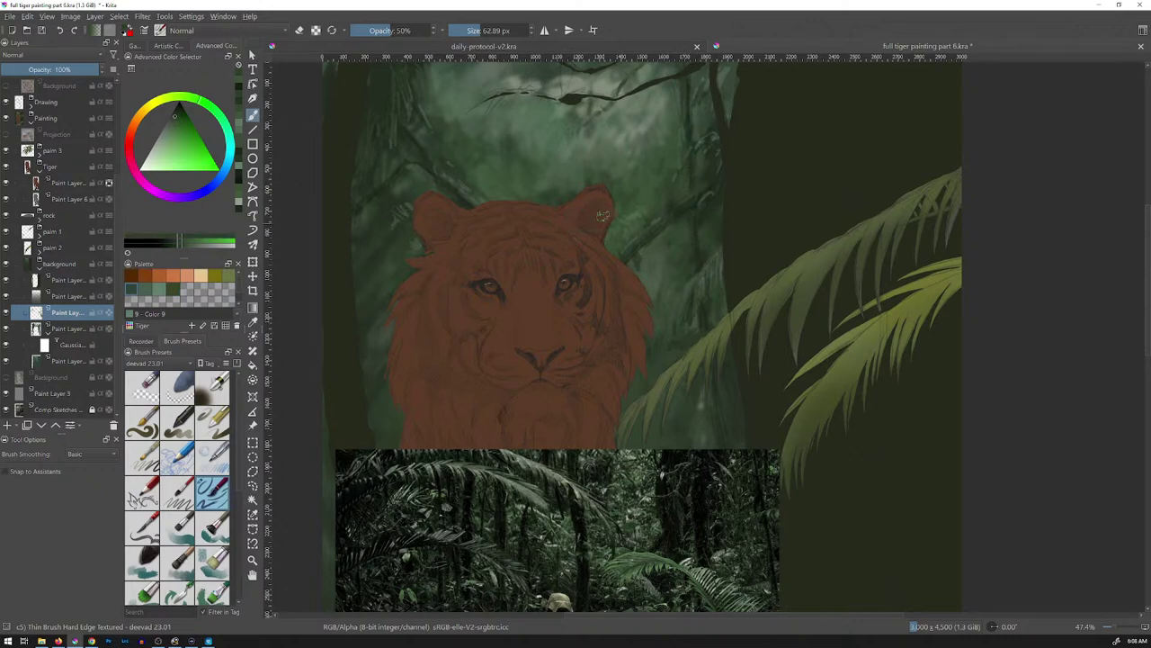
ctrl+click(574, 184)
drag(679, 84, 687, 121)
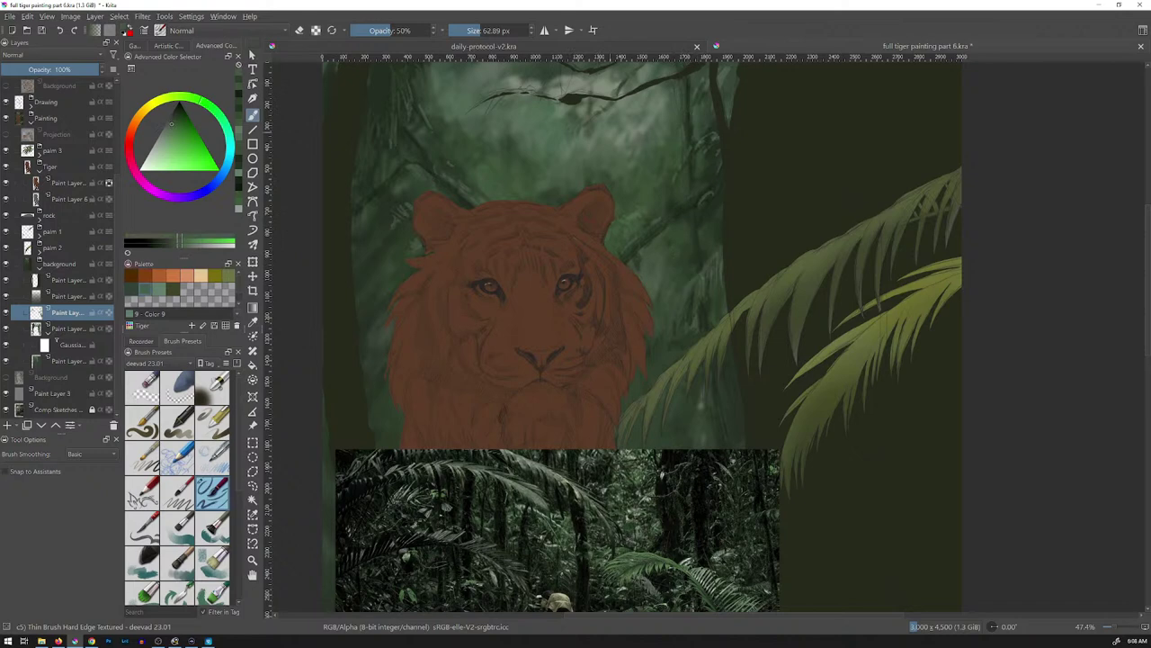
ctrl+click(650, 159)
drag(681, 103, 681, 109)
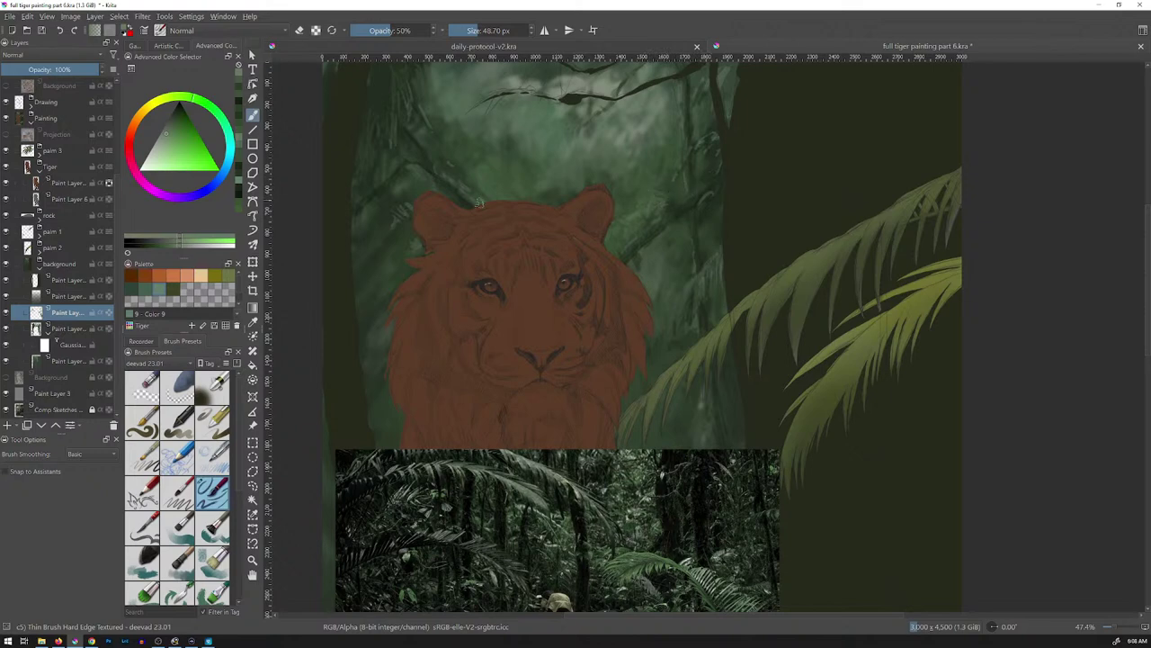
- Work on the foliage left of the tiger's head with a 48.70 px brush, trying palette Color 7 and sampling neighbouring greens
click(132, 289)
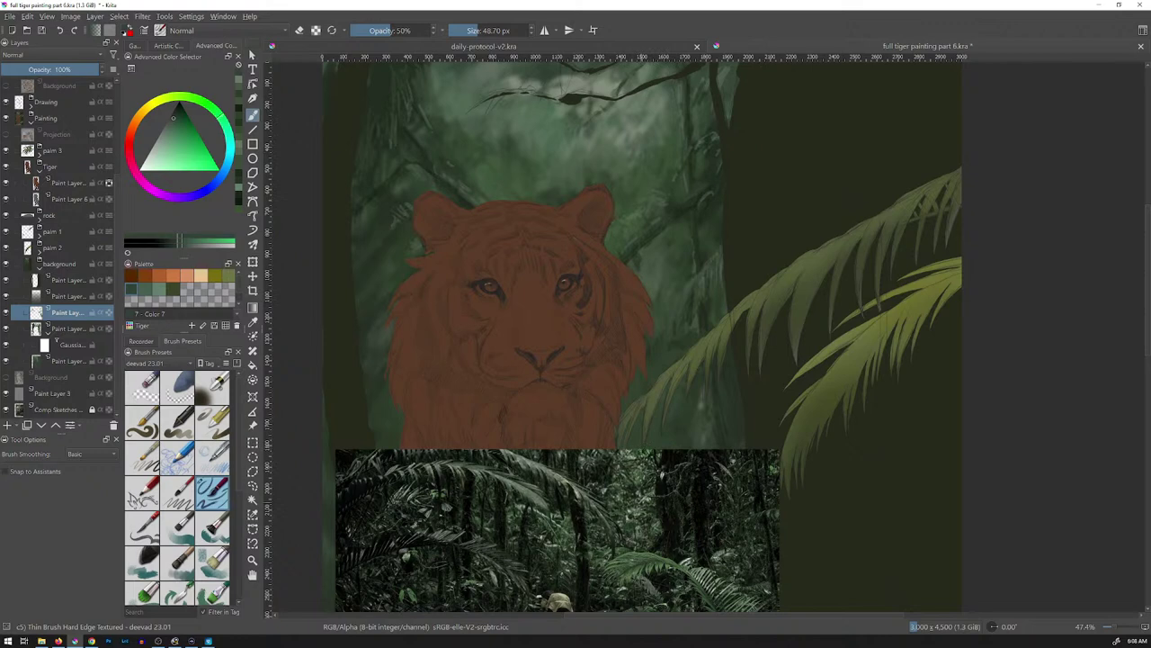
click(416, 213)
key(ctrl+z)
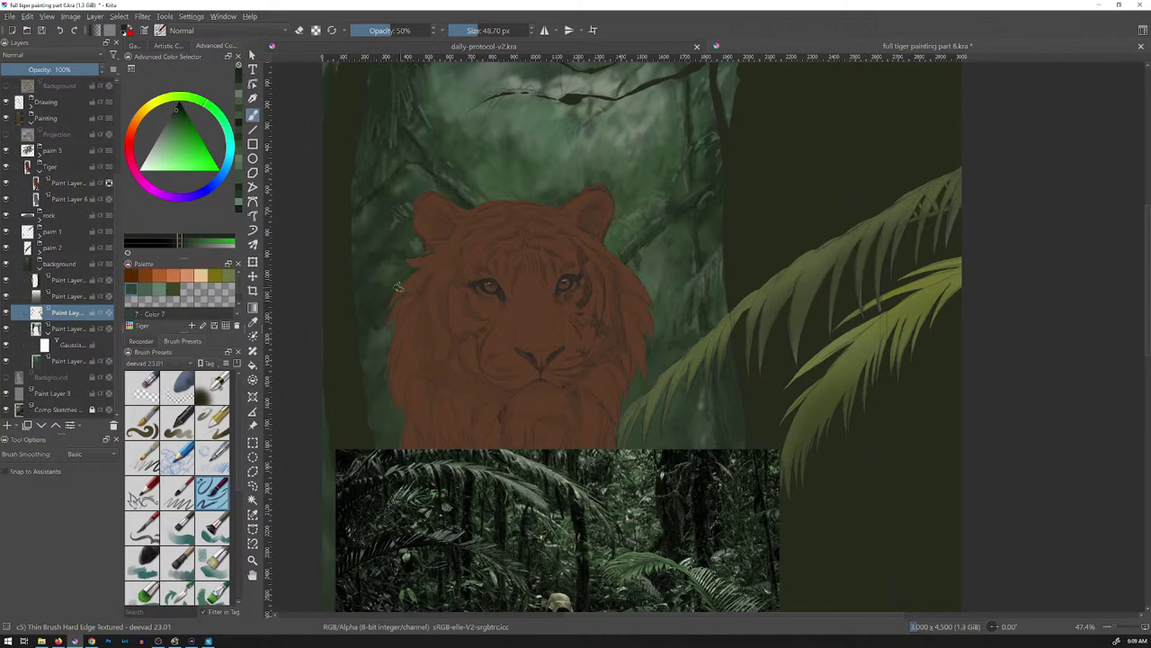
ctrl+click(387, 280)
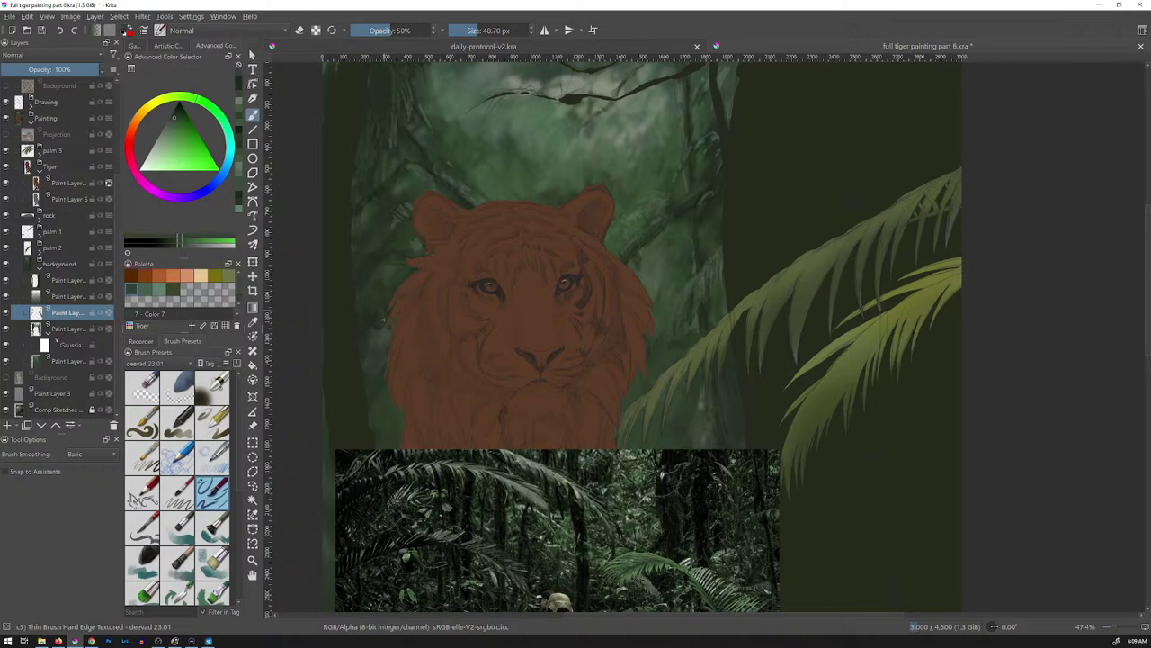
ctrl+click(406, 262)
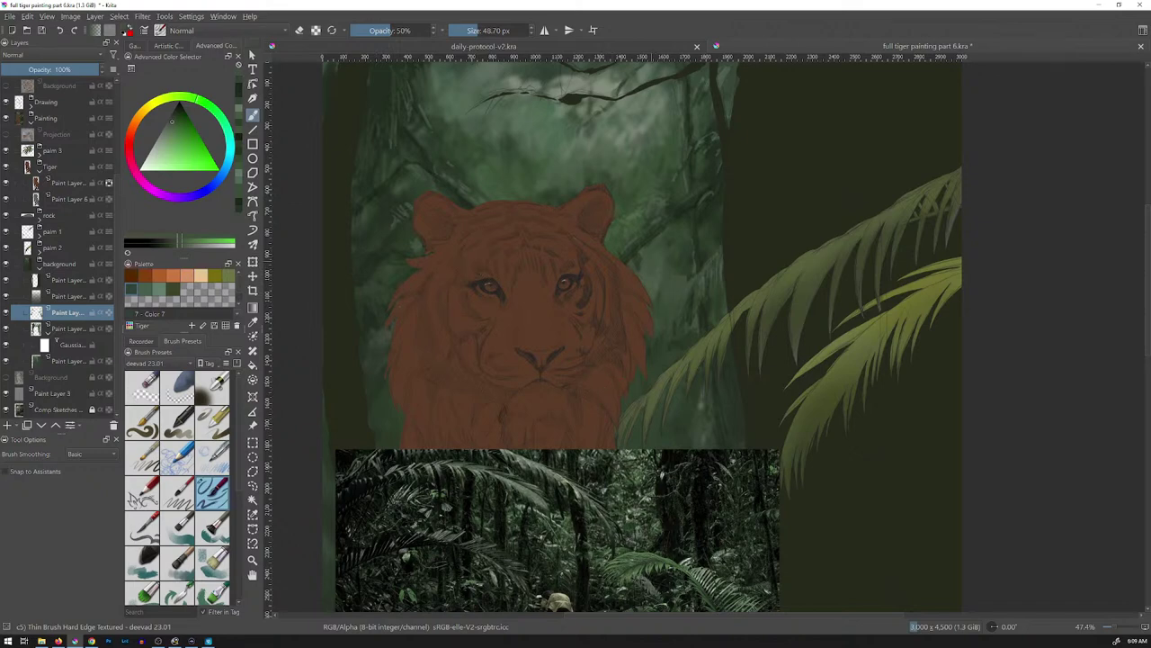
- Touch up the foliage on both sides of the tiger's head with greens sampled from the surrounding painting and the overhead branch
drag(641, 254, 642, 254)
ctrl+click(641, 251)
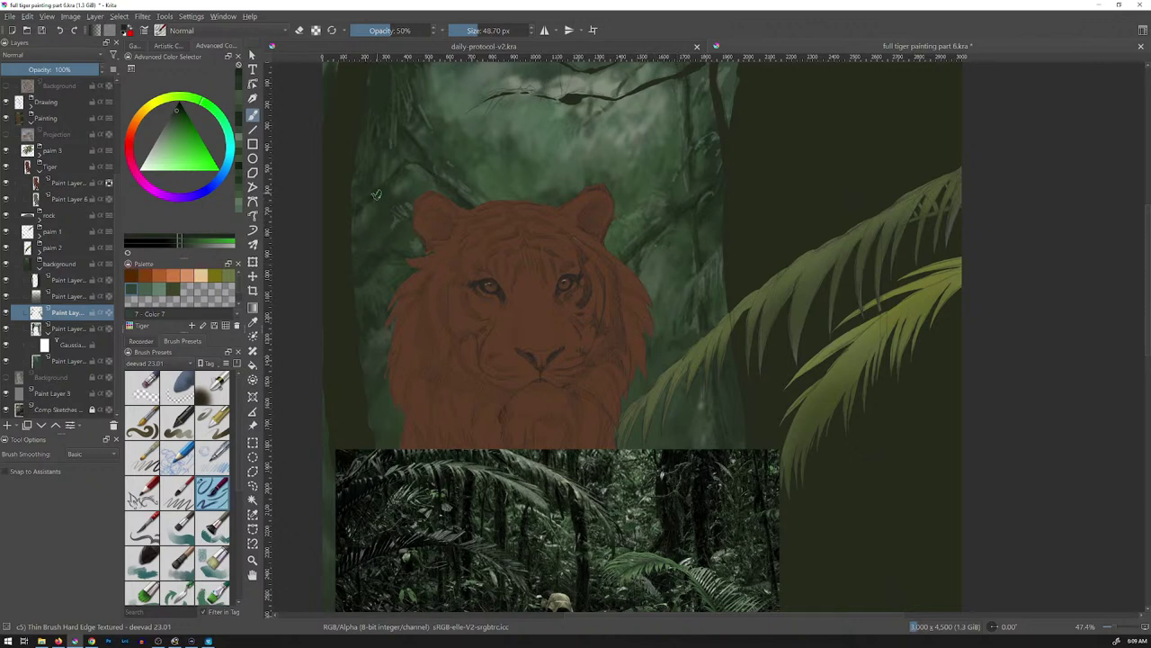
ctrl+click(575, 99)
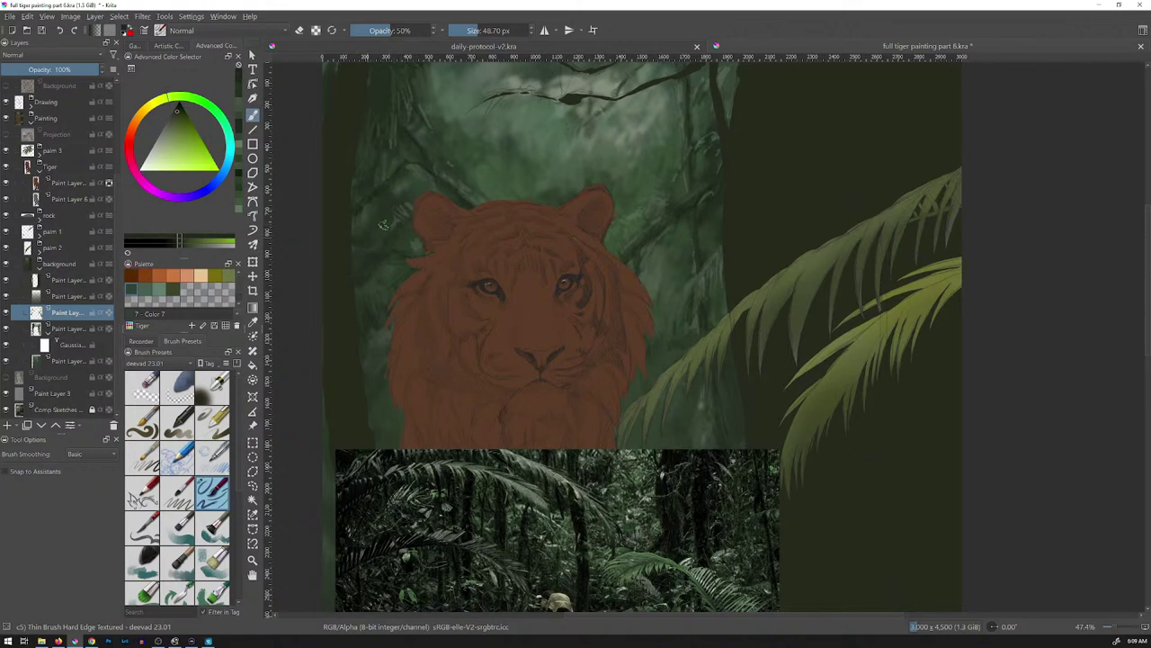
ctrl+click(370, 232)
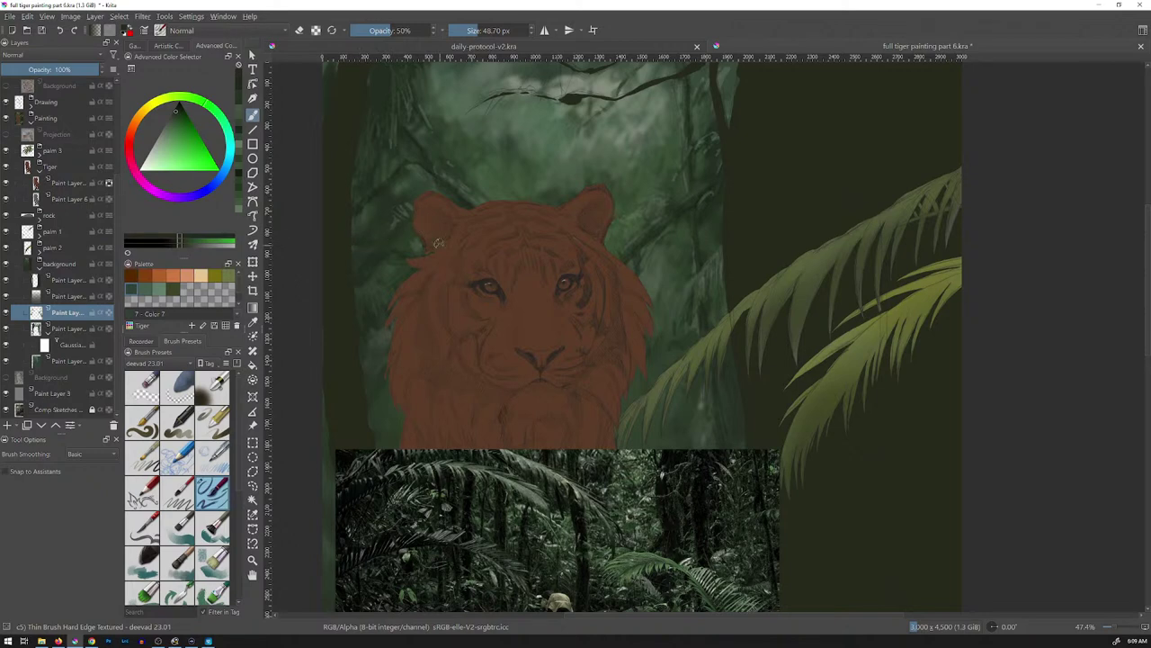
- Check the whole composition with the jungle reference photo temporarily hidden
scroll(803, 216, down, 4)
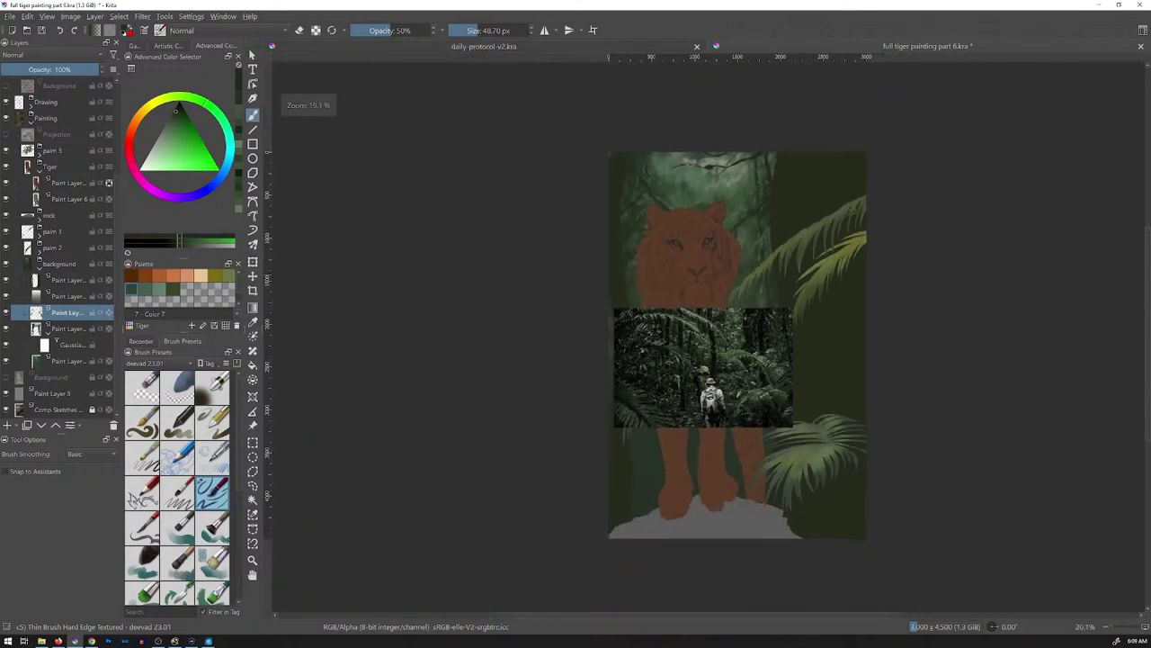
scroll(807, 220, up, 1)
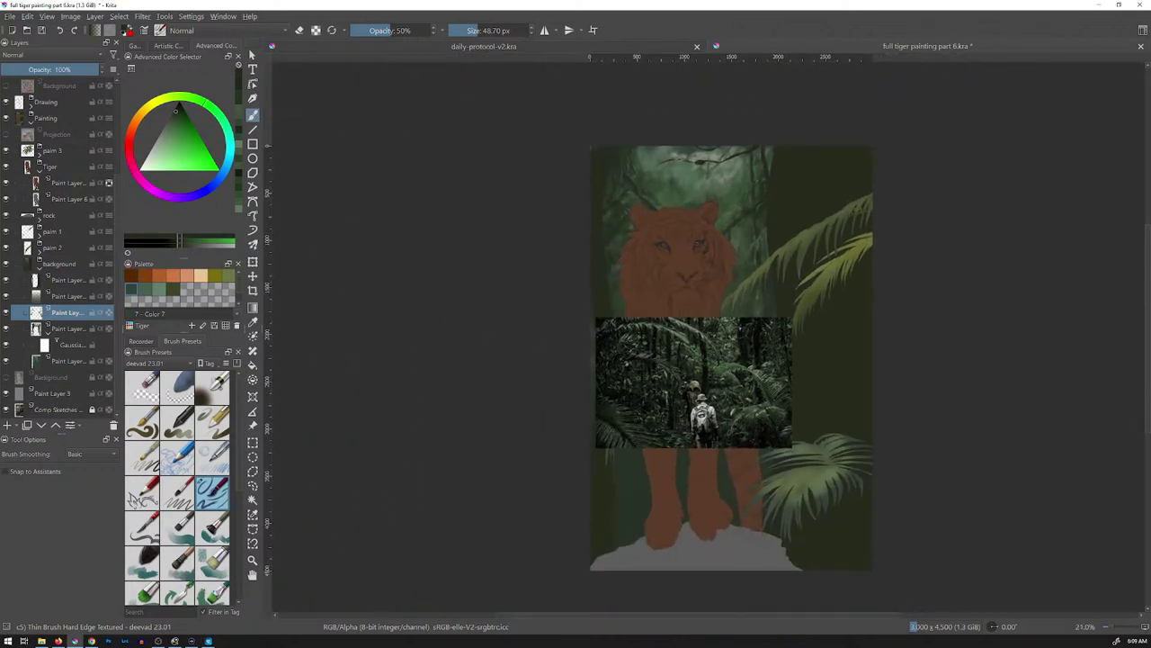
scroll(59, 247, up, 3)
click(7, 134)
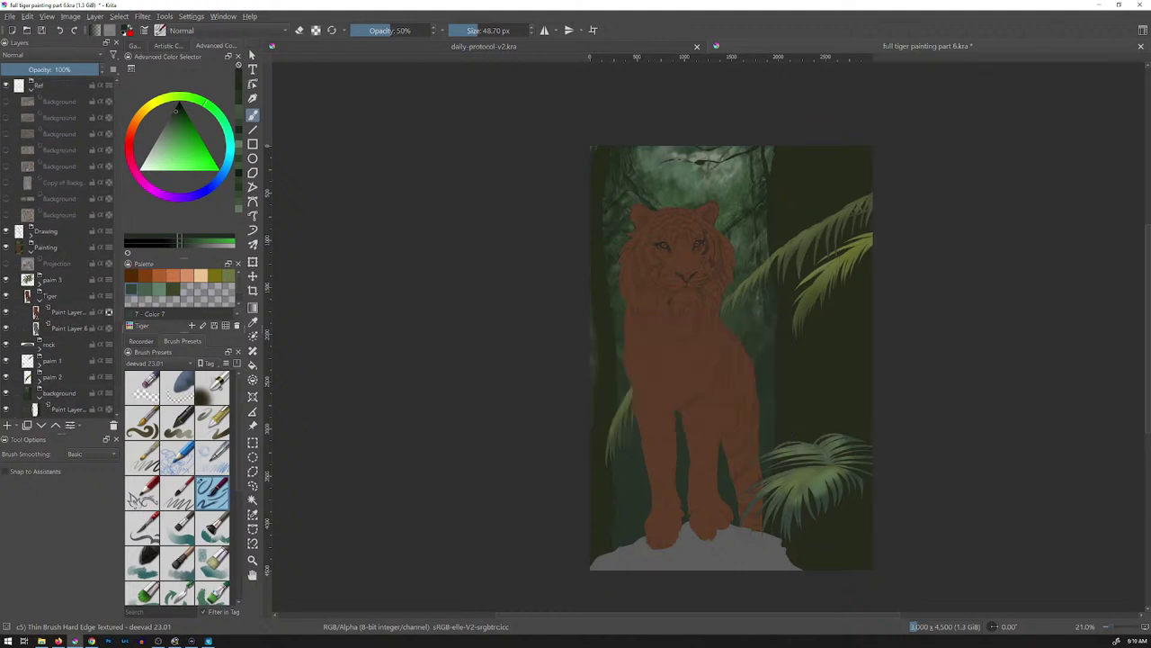
mouse_move(7, 144)
click(7, 134)
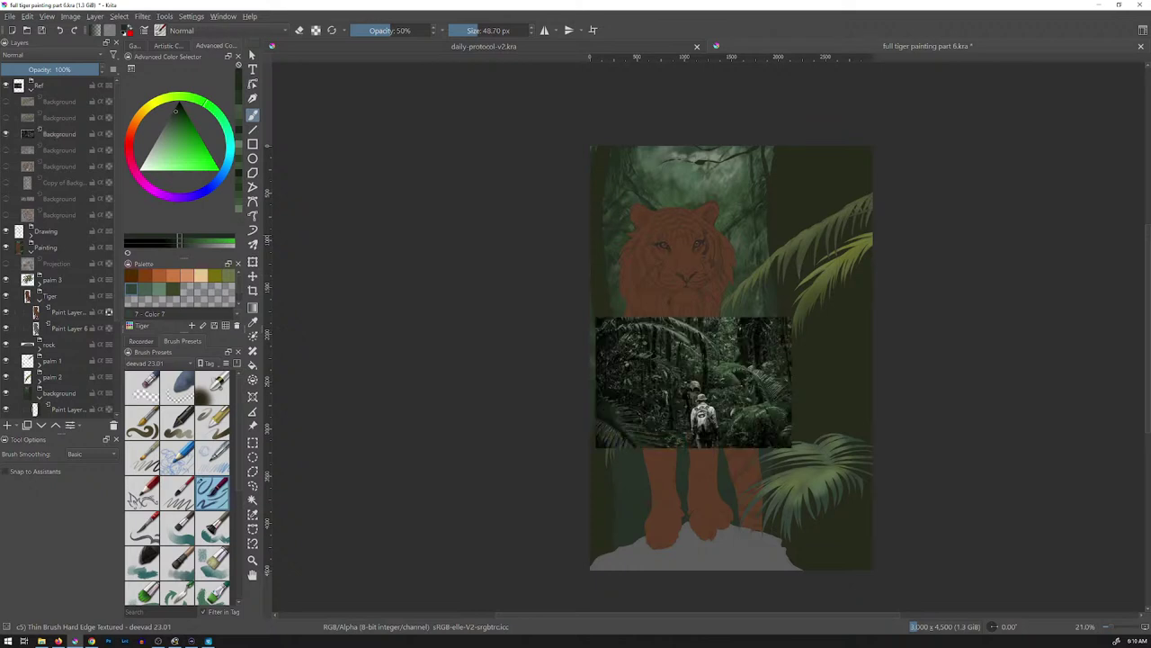
- Move the jungle reference photo down over the tiger's legs to uncover its chest and the surrounding background
click(61, 134)
key(t)
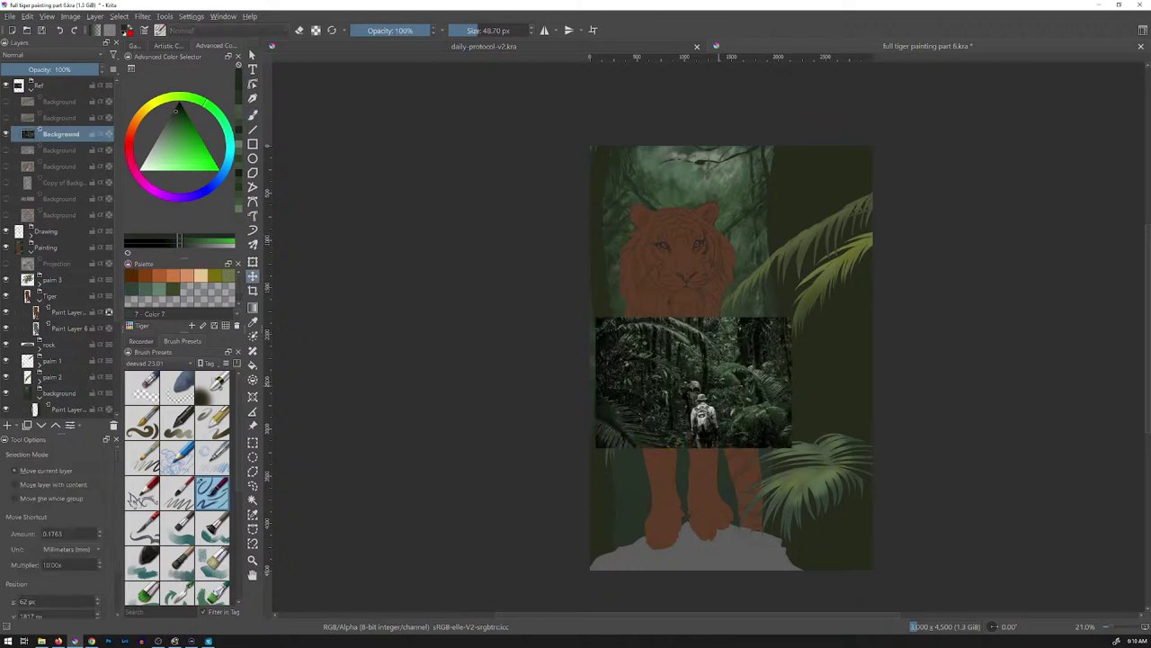
drag(731, 357, 704, 465)
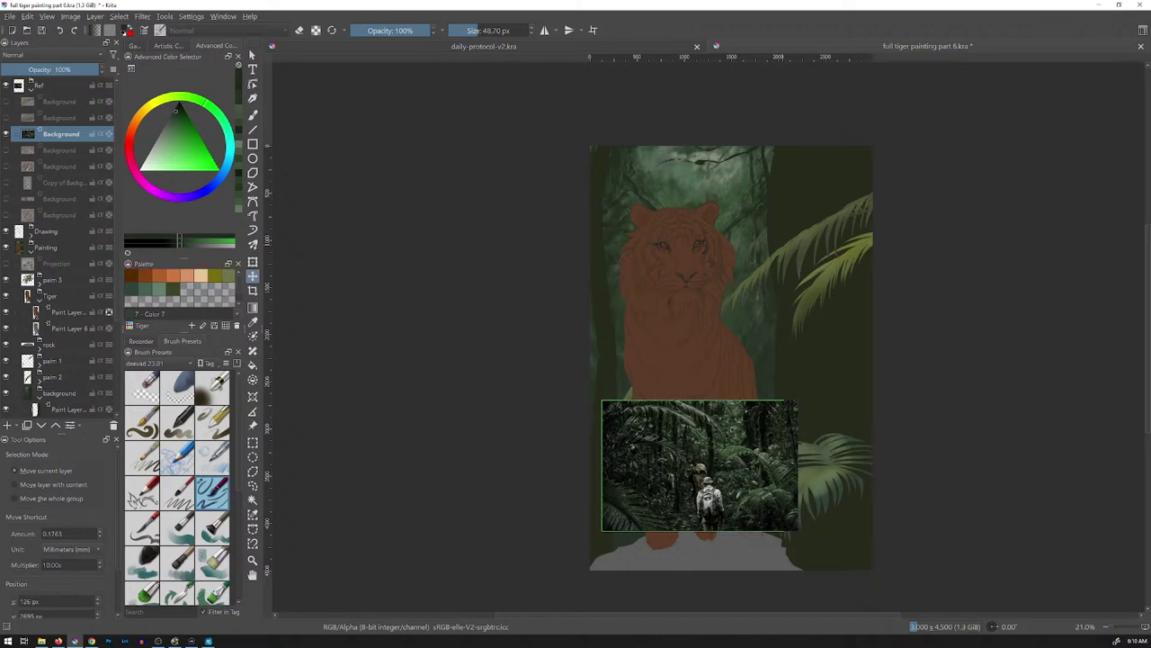
scroll(58, 247, down, 3)
- Return to the background foliage layer and brush dark green along the inner edge of the right trunk beside the tiger's body
click(67, 312)
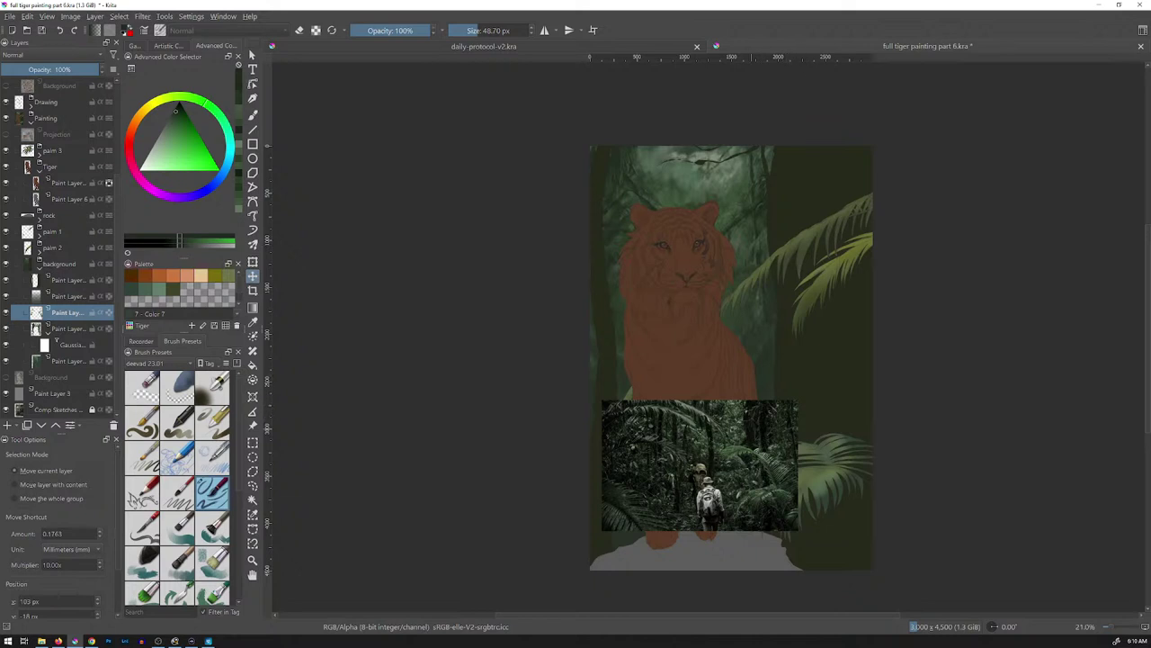
key(b)
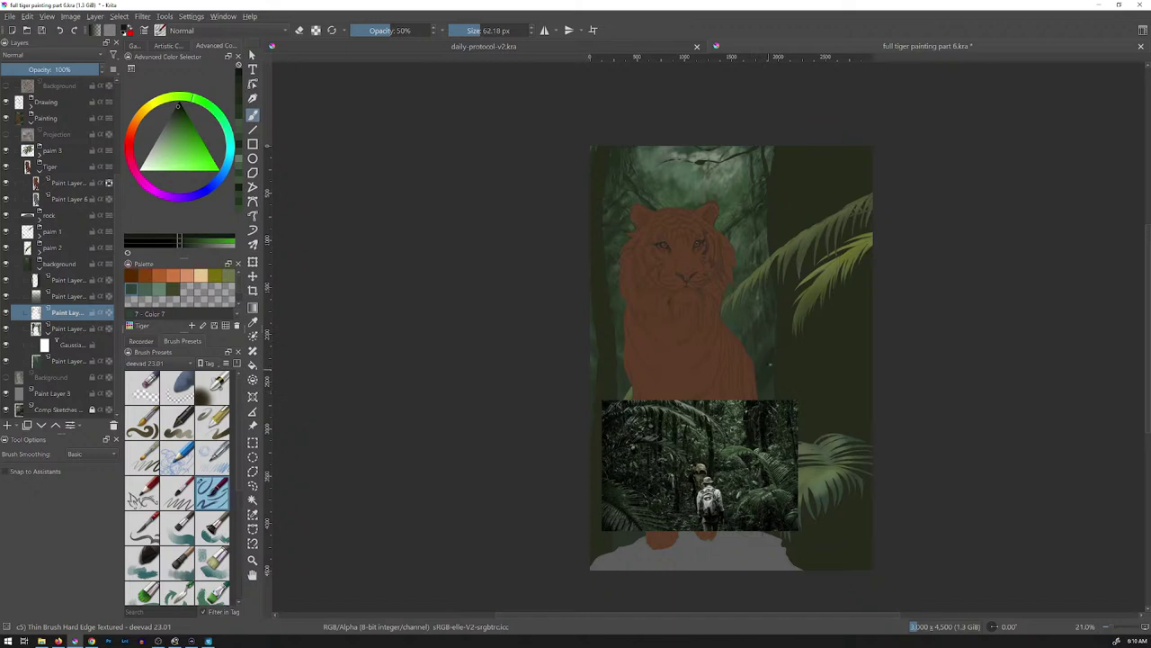
drag(755, 371, 776, 369)
- Move the jungle reference photo further down to the canvas's lower edge, clear of the tiger's legs
scroll(61, 242, up, 3)
click(61, 134)
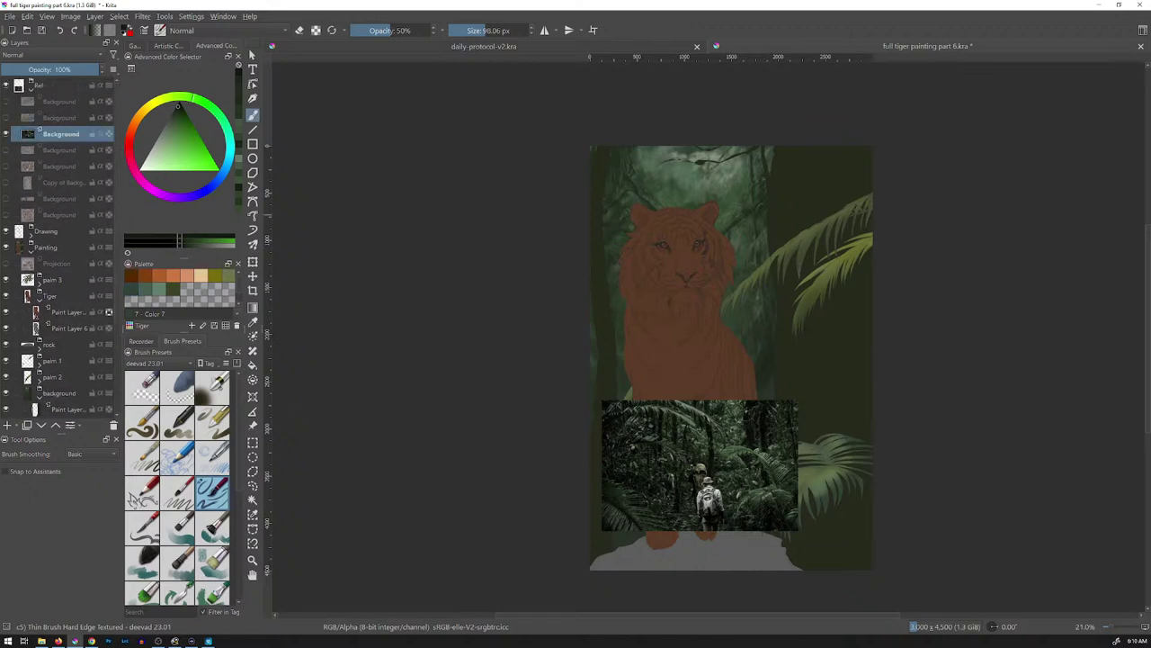
key(t)
drag(779, 428, 774, 539)
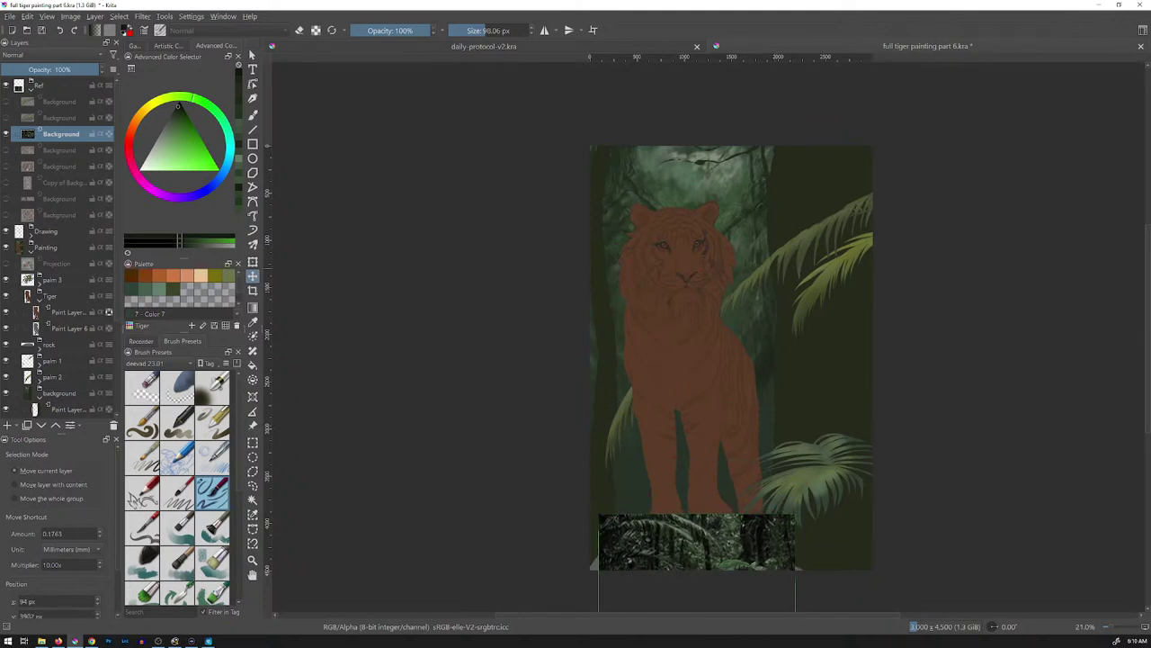
- On the background foliage layer, paint misty foliage above the tiger with sampled pale greens, reducing the brush from 98.06 to 41.74 px
scroll(60, 247, down, 3)
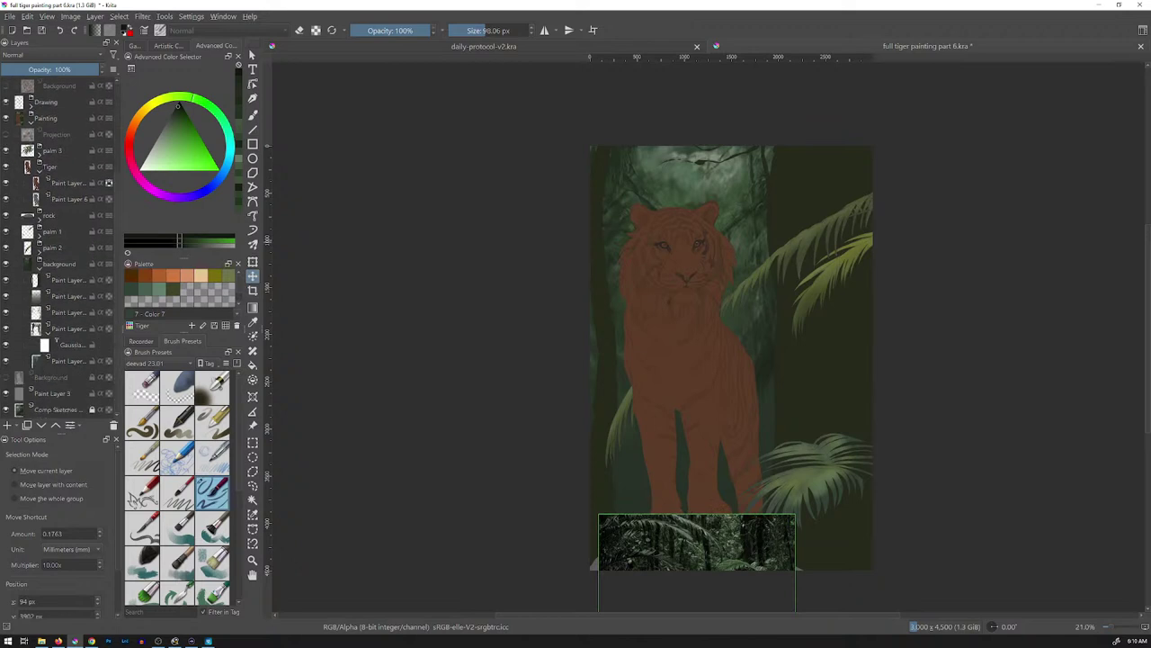
click(68, 313)
key(b)
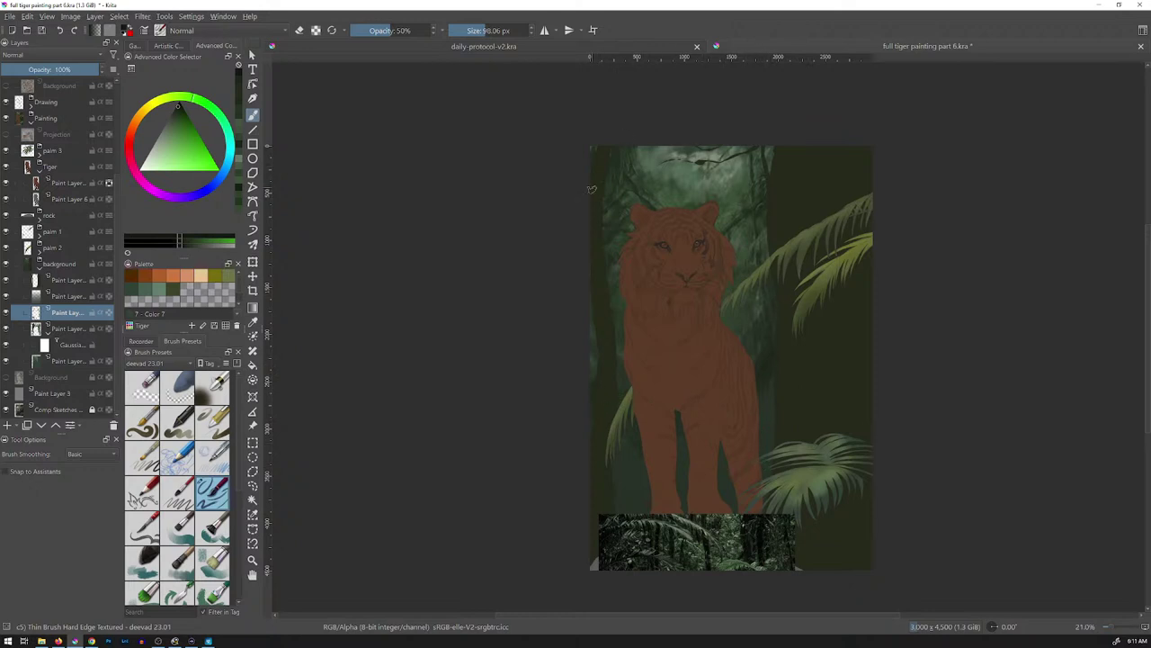
ctrl+click(684, 157)
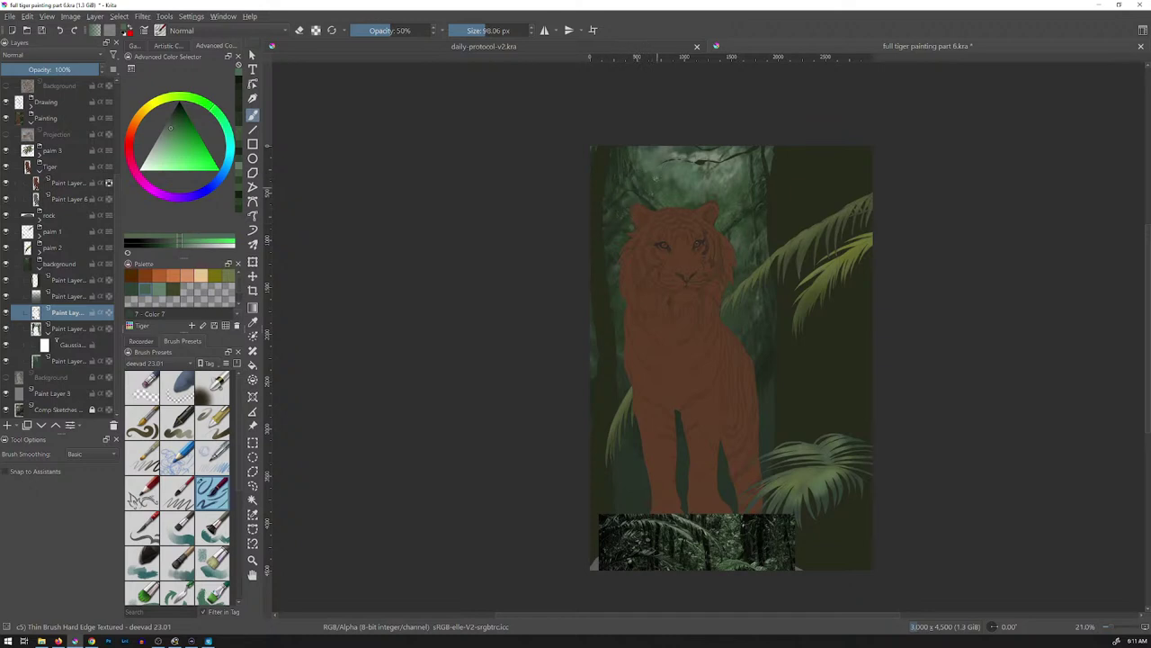
shift+drag(671, 184, 665, 177)
ctrl+click(741, 183)
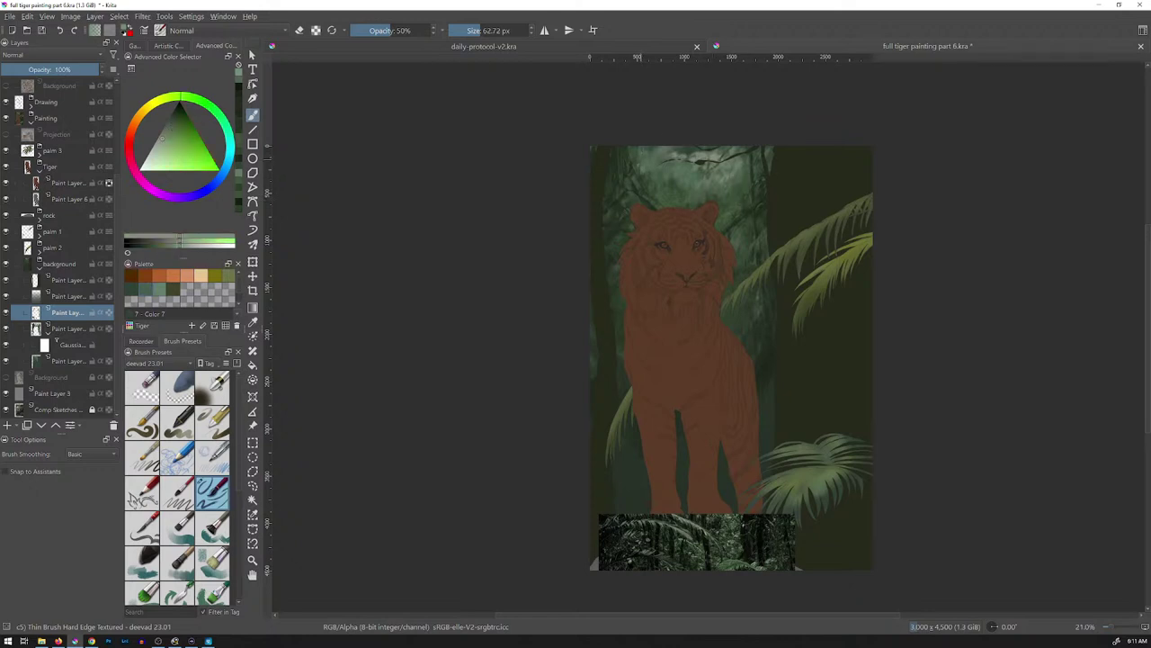
ctrl+click(677, 155)
shift+drag(658, 169, 654, 169)
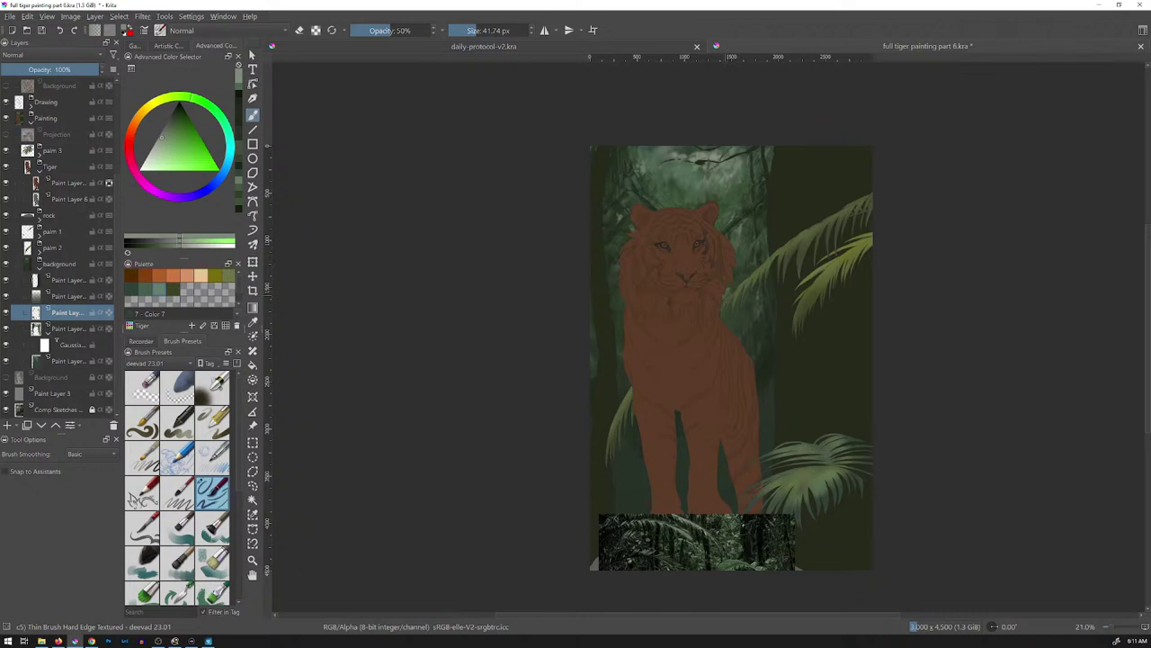
- Set the brush opacity to 92% and strengthen the vines along the upper right trunk with sampled dark and pale greens
click(424, 30)
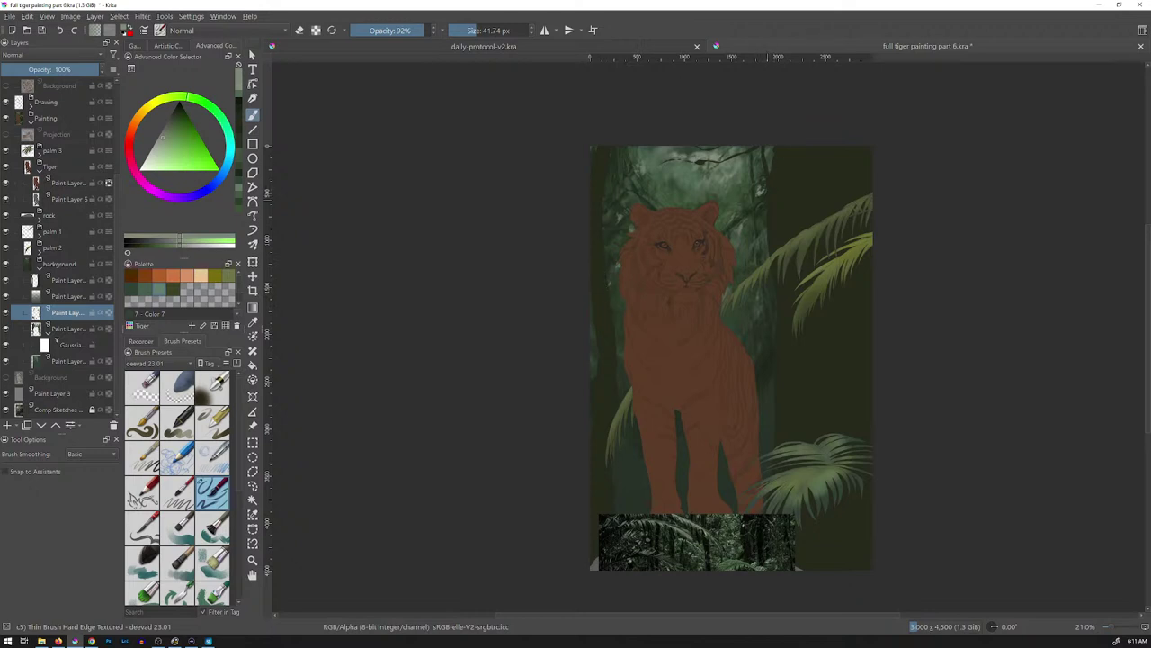
ctrl+click(767, 198)
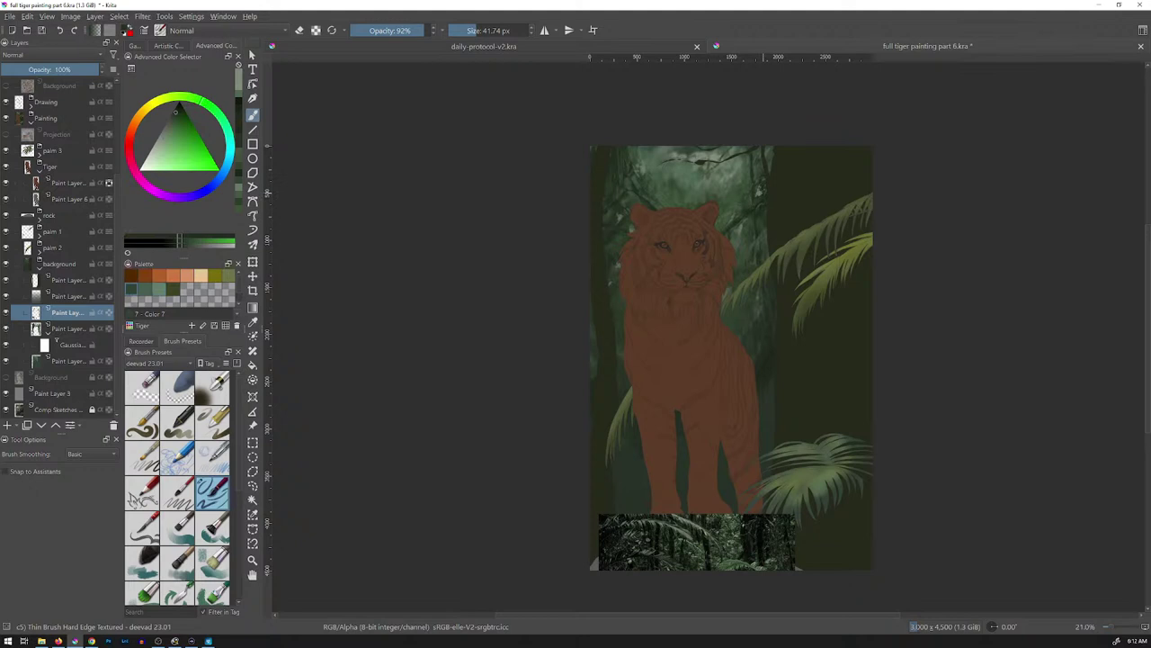
drag(757, 191, 752, 208)
ctrl+click(762, 158)
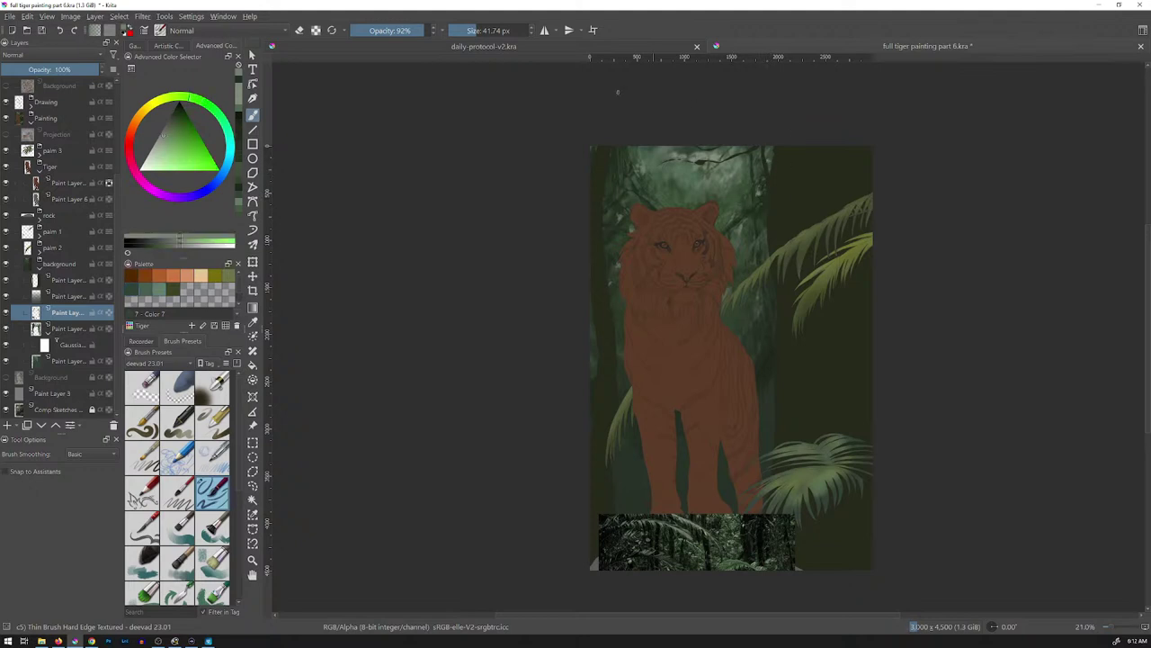
- Lower the brush opacity to 57% and refine the leaves beside the tiger's head with greens sampled from both sides of the background
click(406, 30)
key(o)
ctrl+click(763, 212)
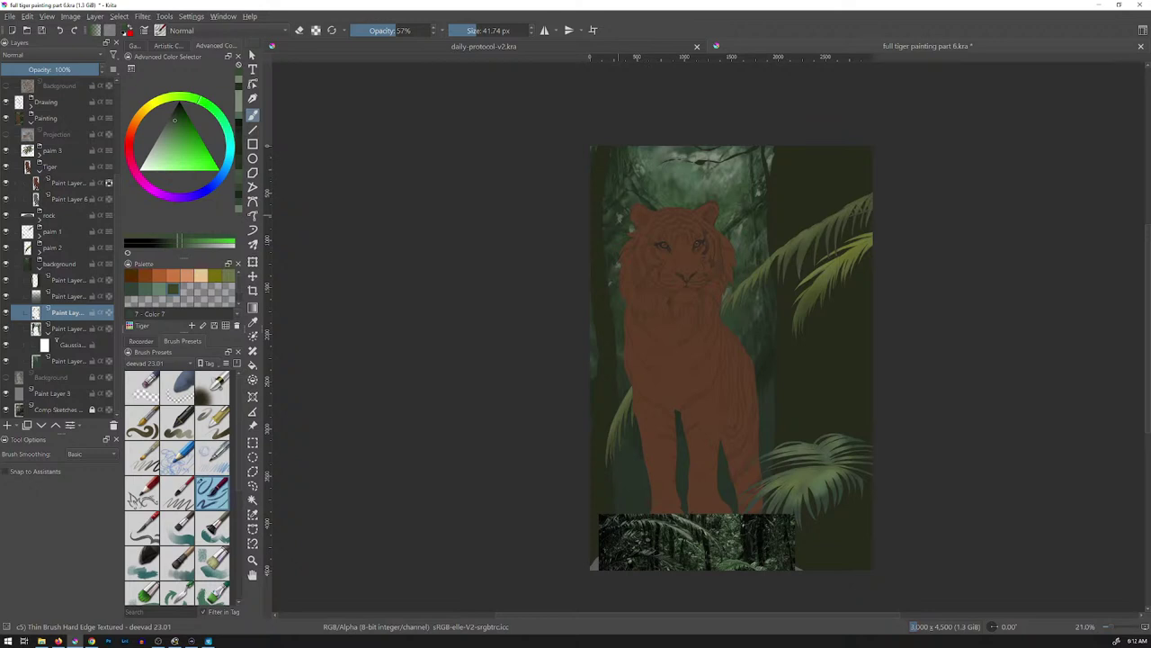
ctrl+click(618, 225)
drag(622, 226, 625, 222)
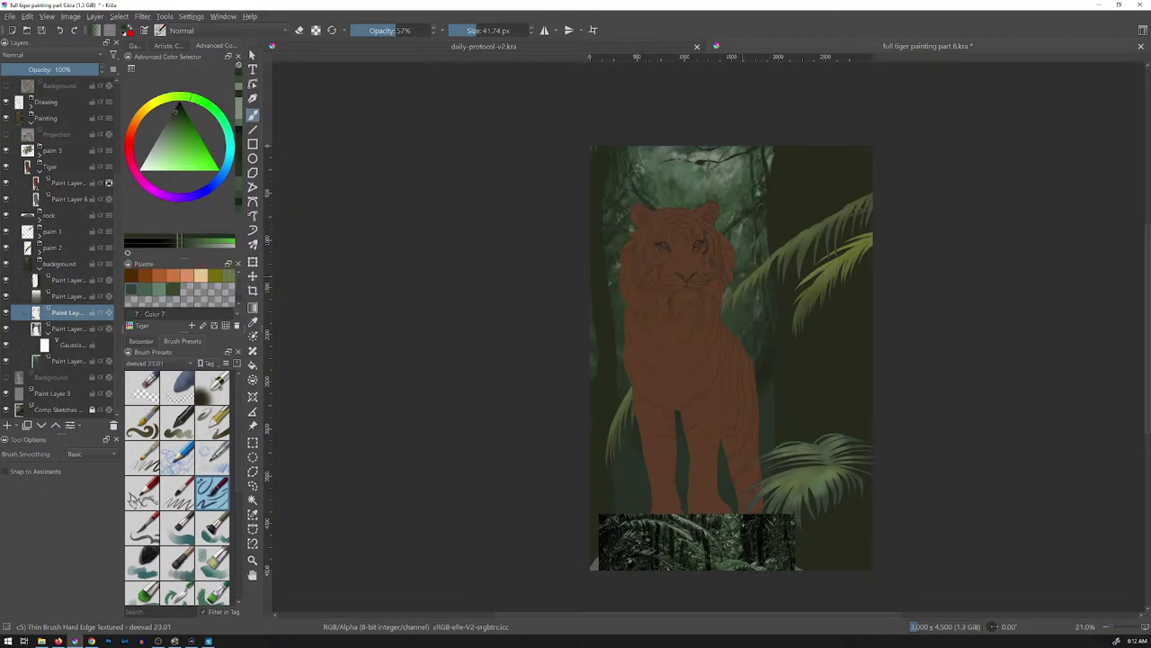
key(l)
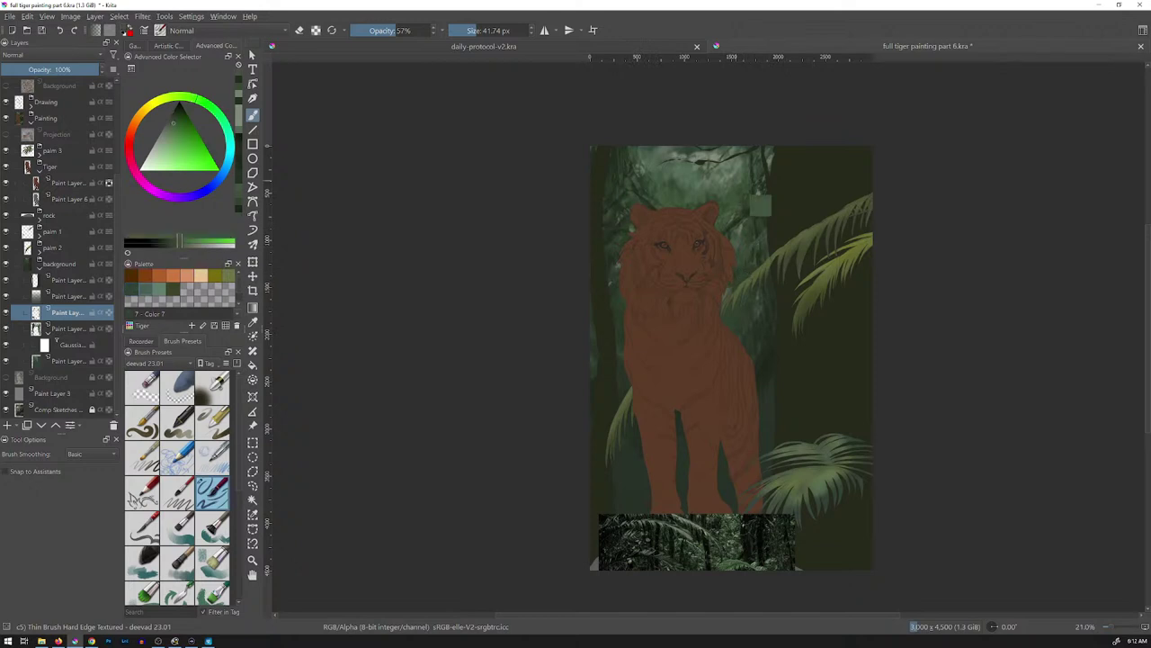
- Paint small foliage strokes beside the tiger's back with lightened and sampled greens at 57% opacity
key(l)
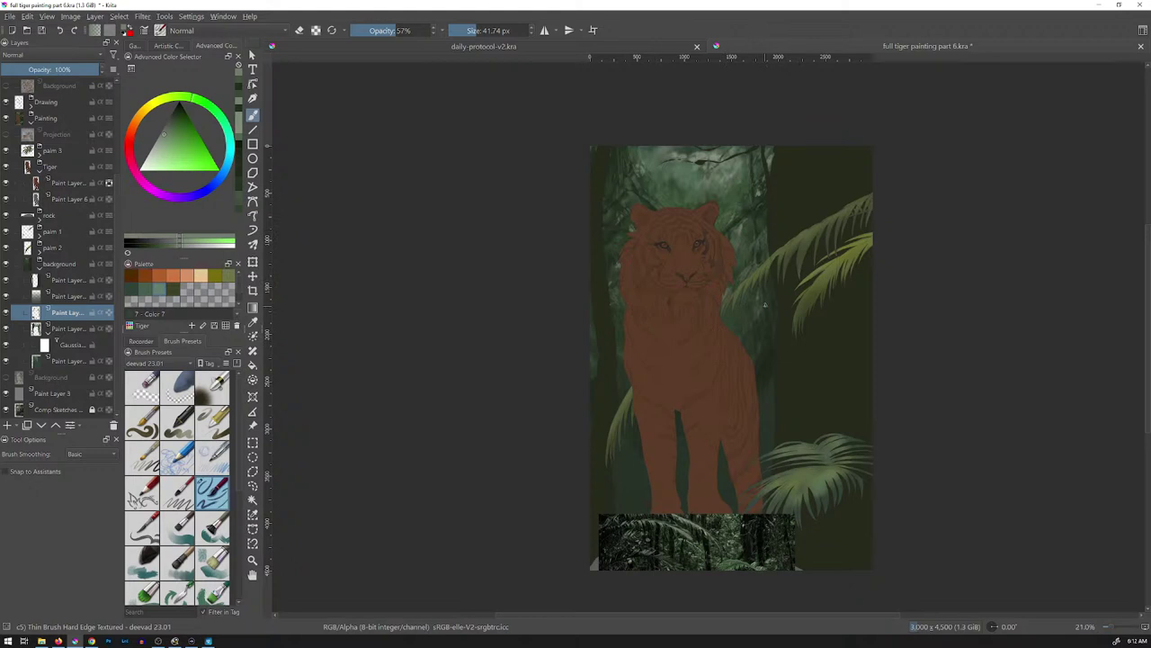
ctrl+click(779, 252)
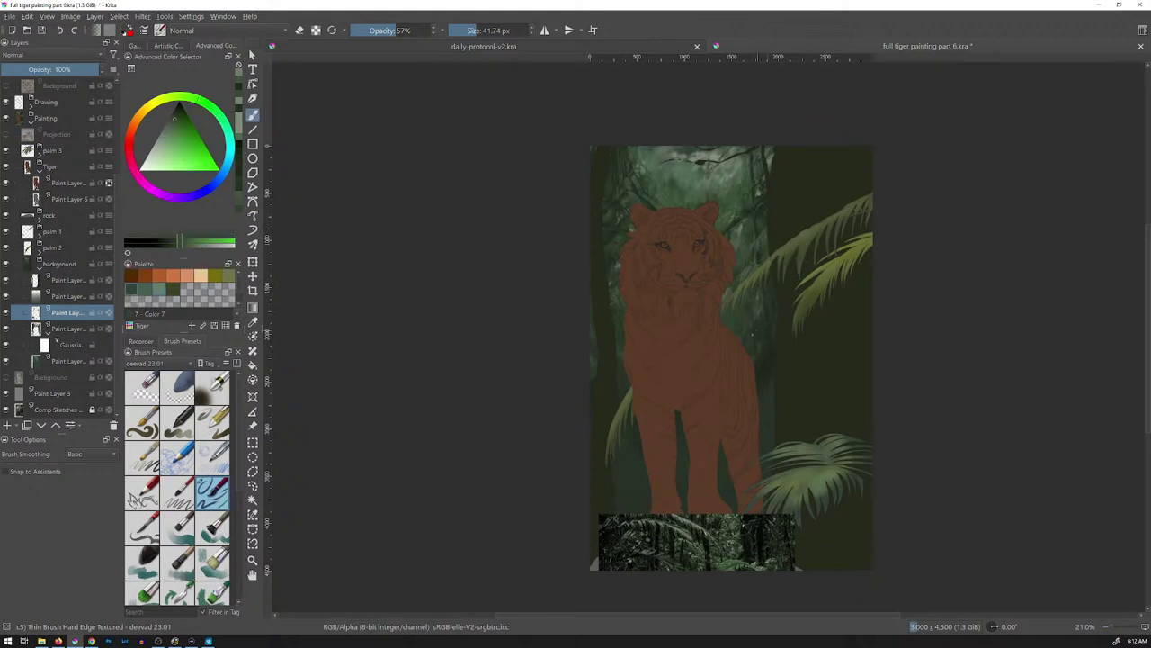
drag(752, 334, 755, 331)
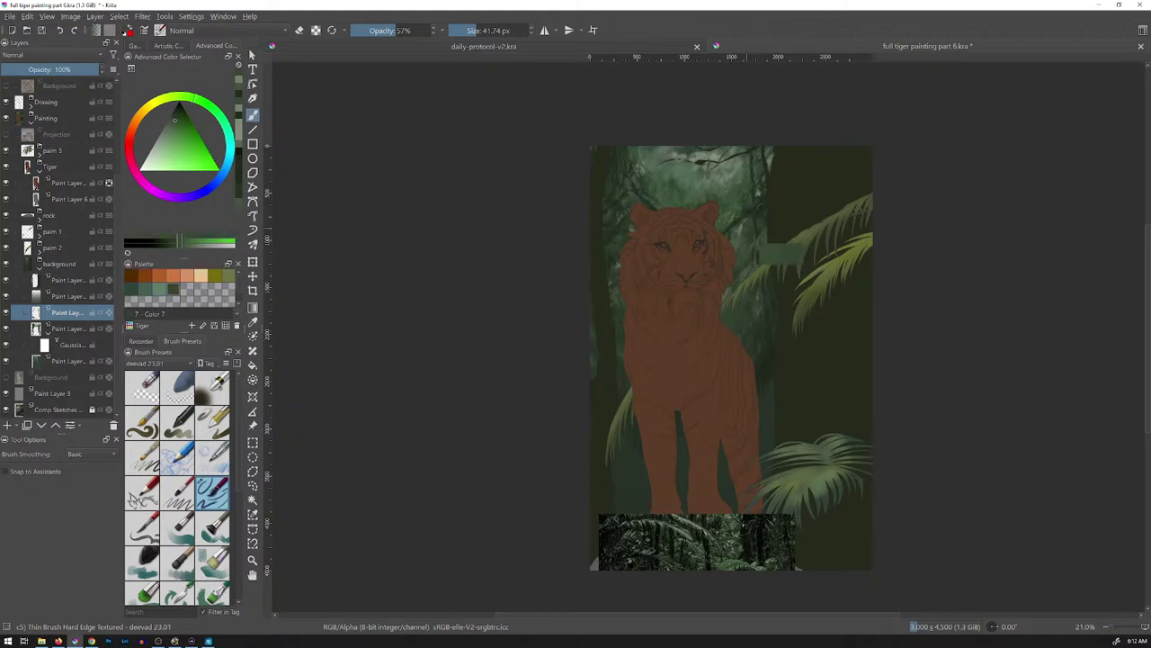
drag(757, 331, 763, 321)
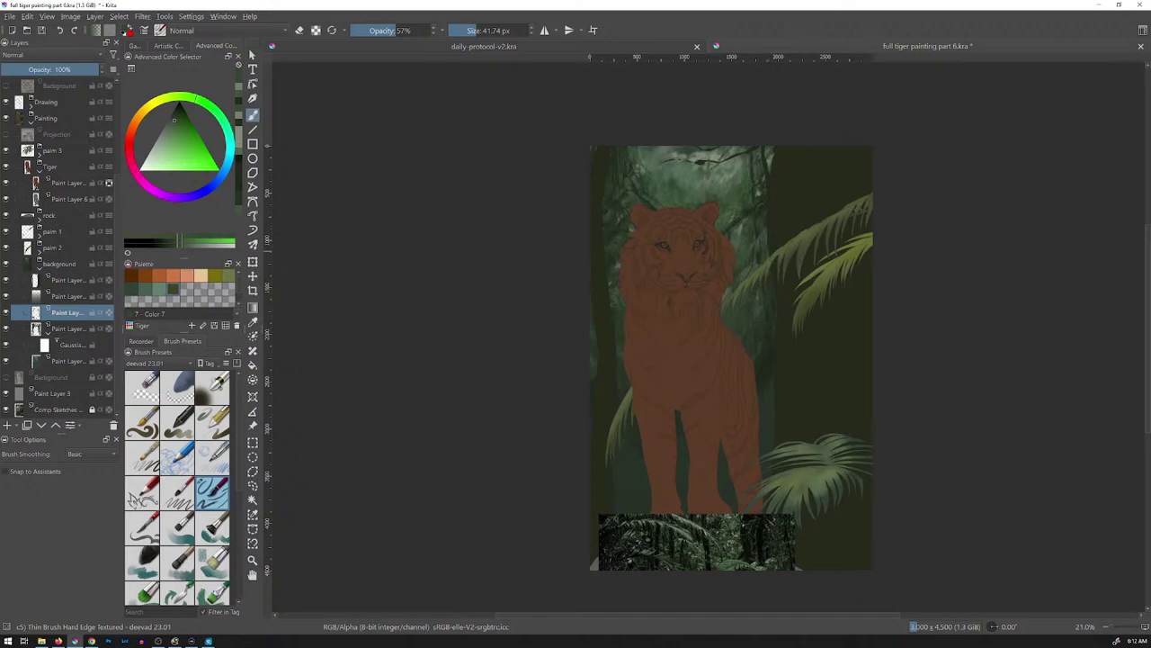
click(173, 126)
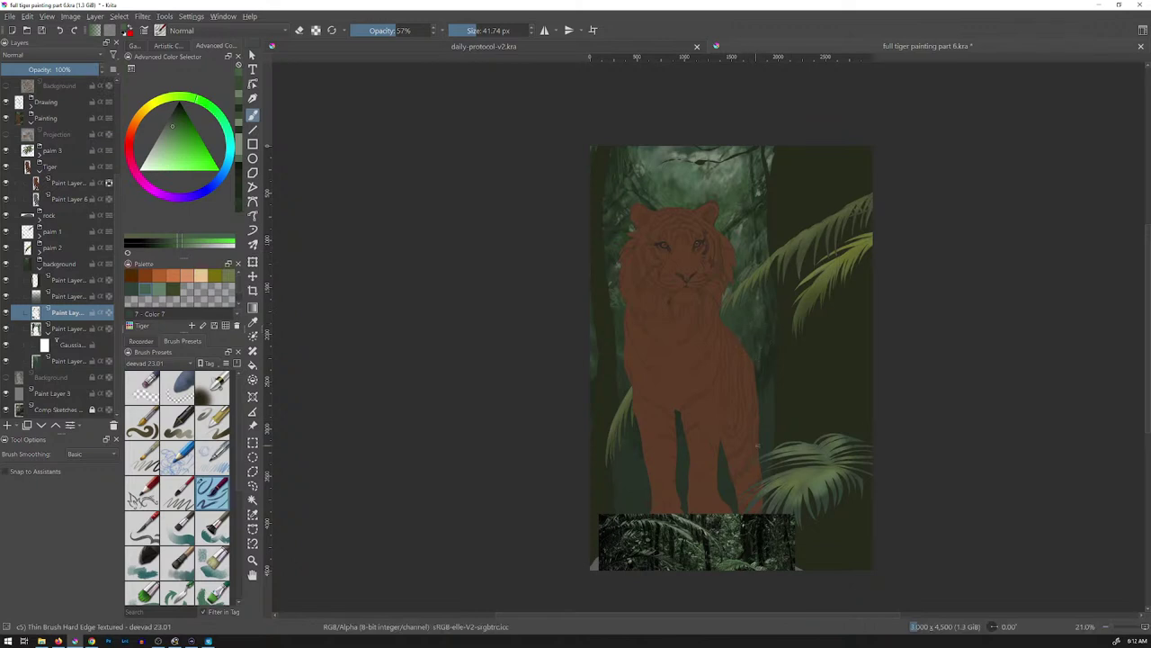
- Sample a dark green beside the tiger's back, enlarge the brush to 102.74 px and raise its opacity to 94%
ctrl+click(771, 362)
shift+drag(765, 395, 803, 382)
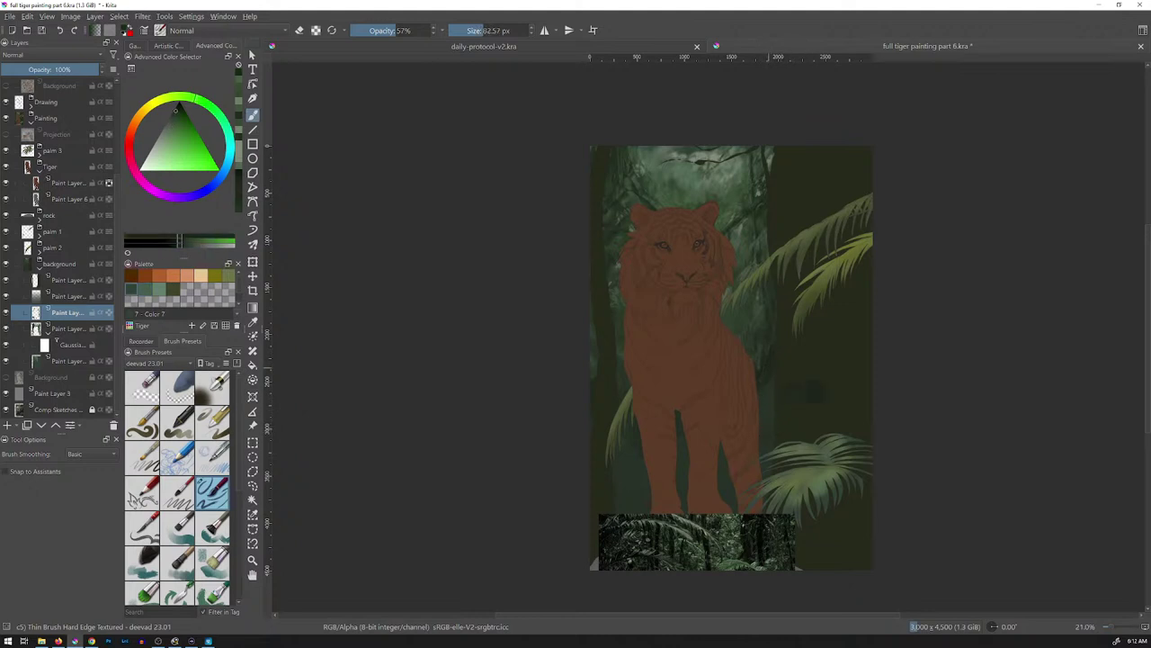
key(bracketright)
key(o)
key(o)
key(o)
key(o)
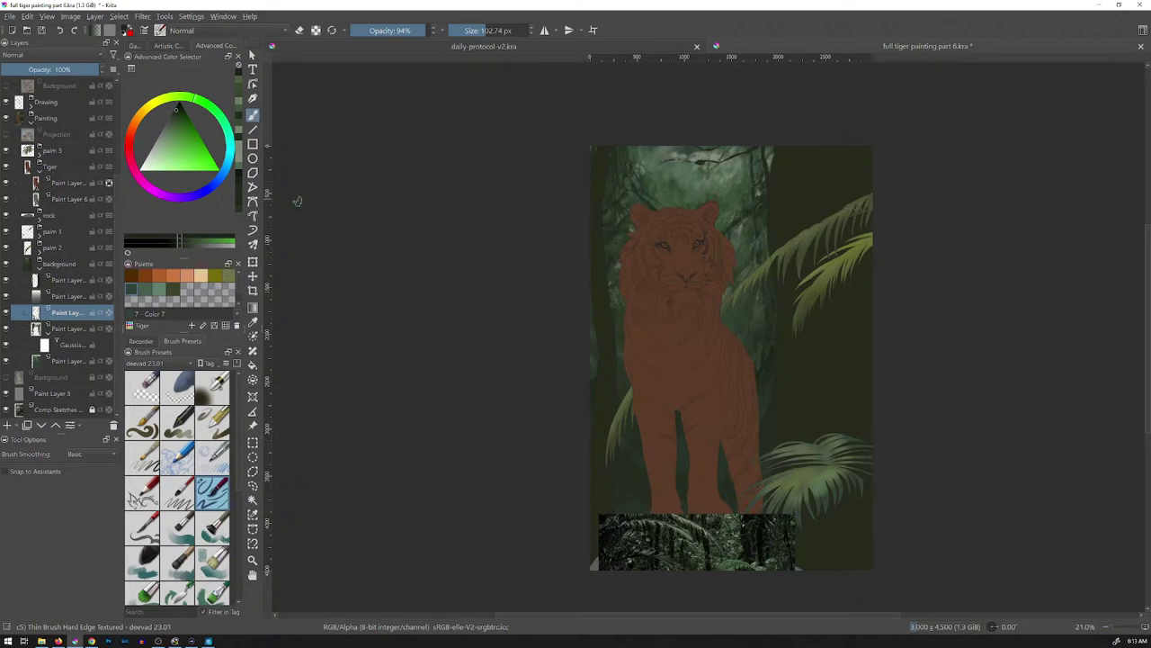
- Hide the jungle reference photo and sample a green from the background beside the tiger's back
scroll(60, 248, up, 3)
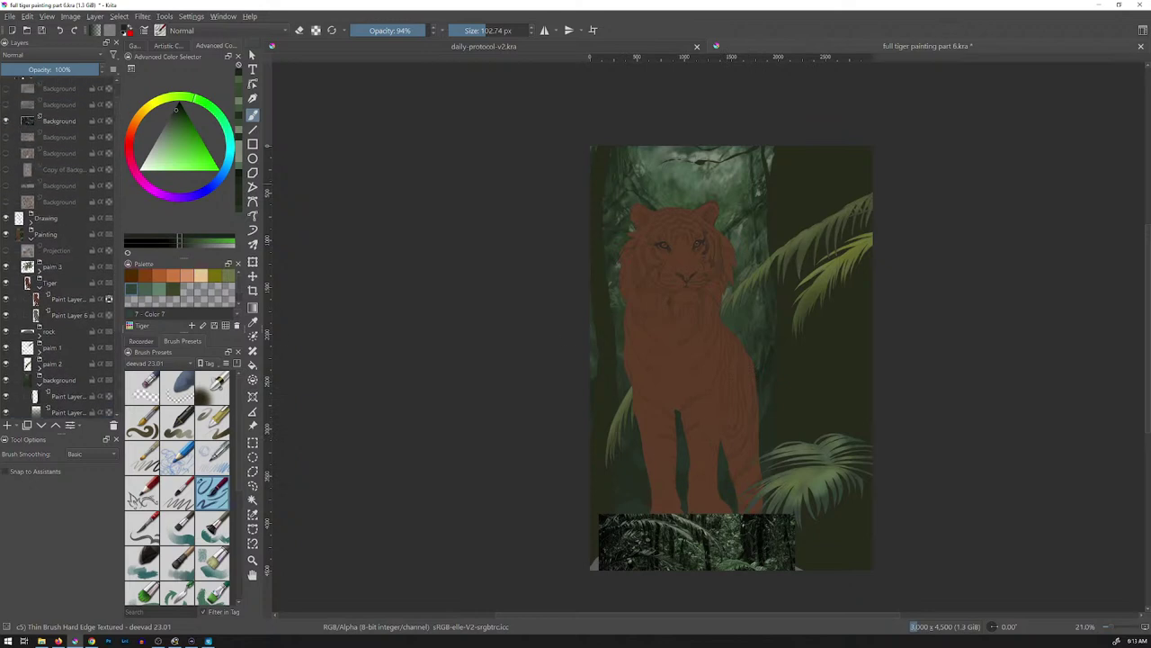
click(6, 121)
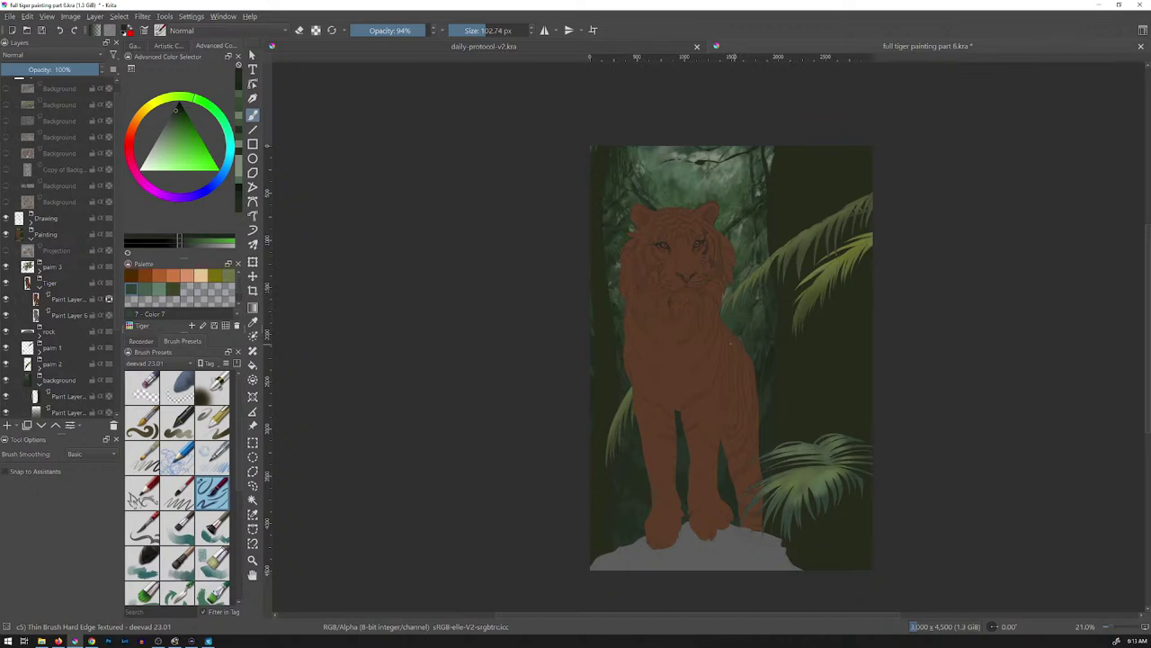
ctrl+click(744, 323)
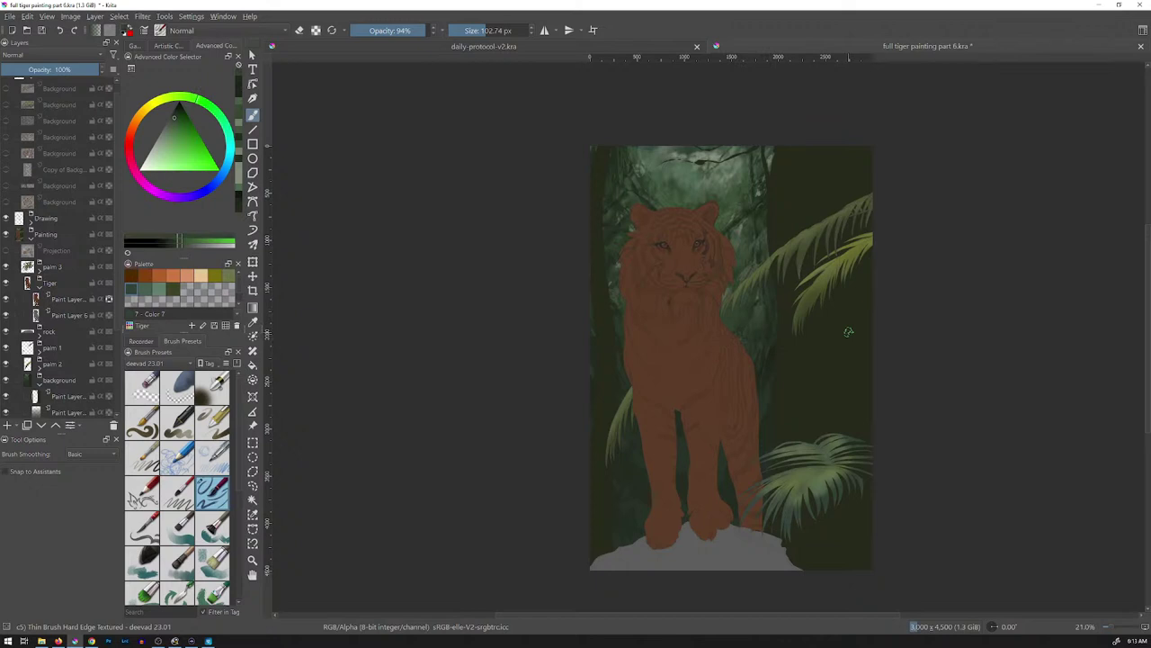
- Add a Gaussian Blur filter mask with a slightly increased radius to the background foliage paint layer
scroll(63, 359, down, 4)
click(65, 401)
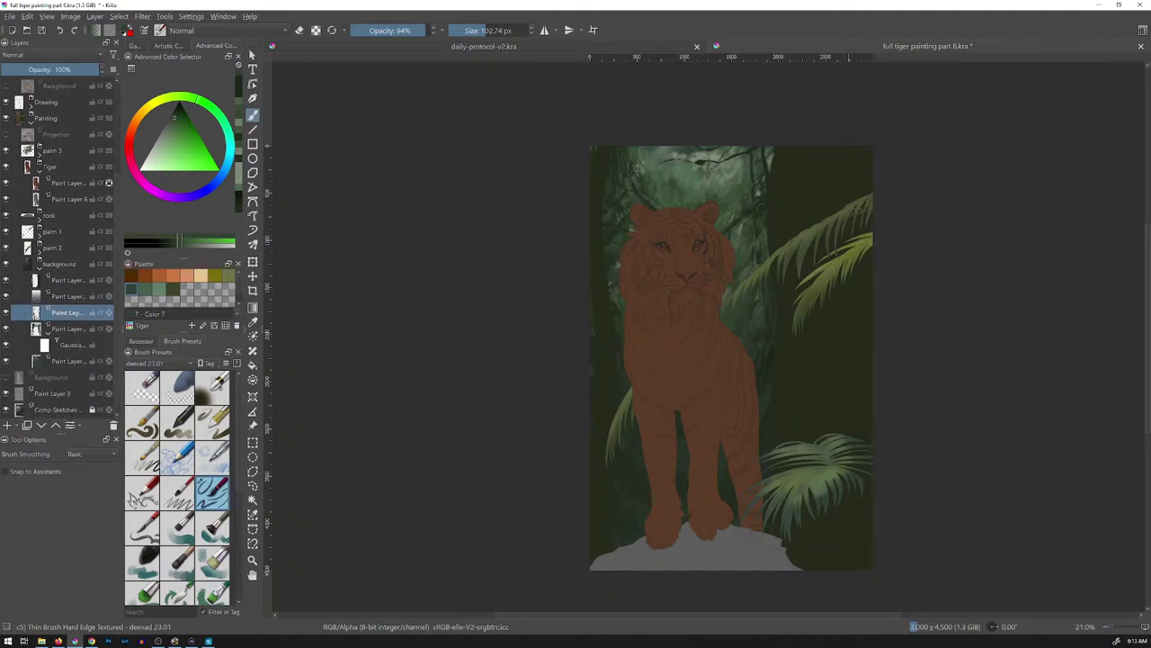
click(142, 17)
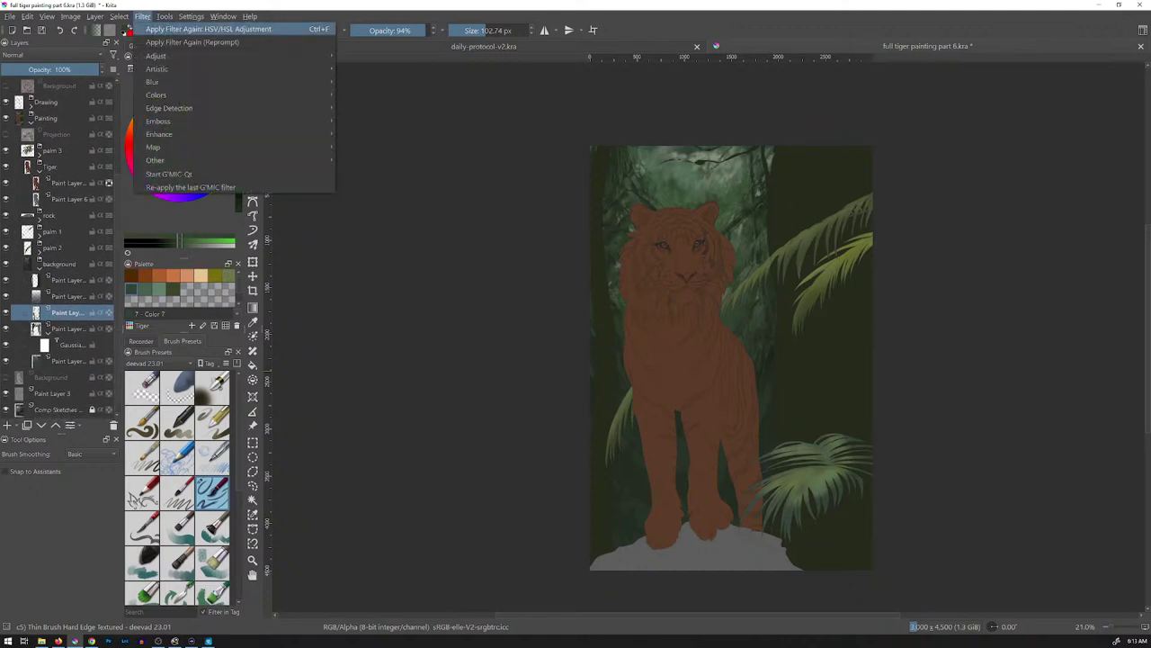
mouse_move(180, 83)
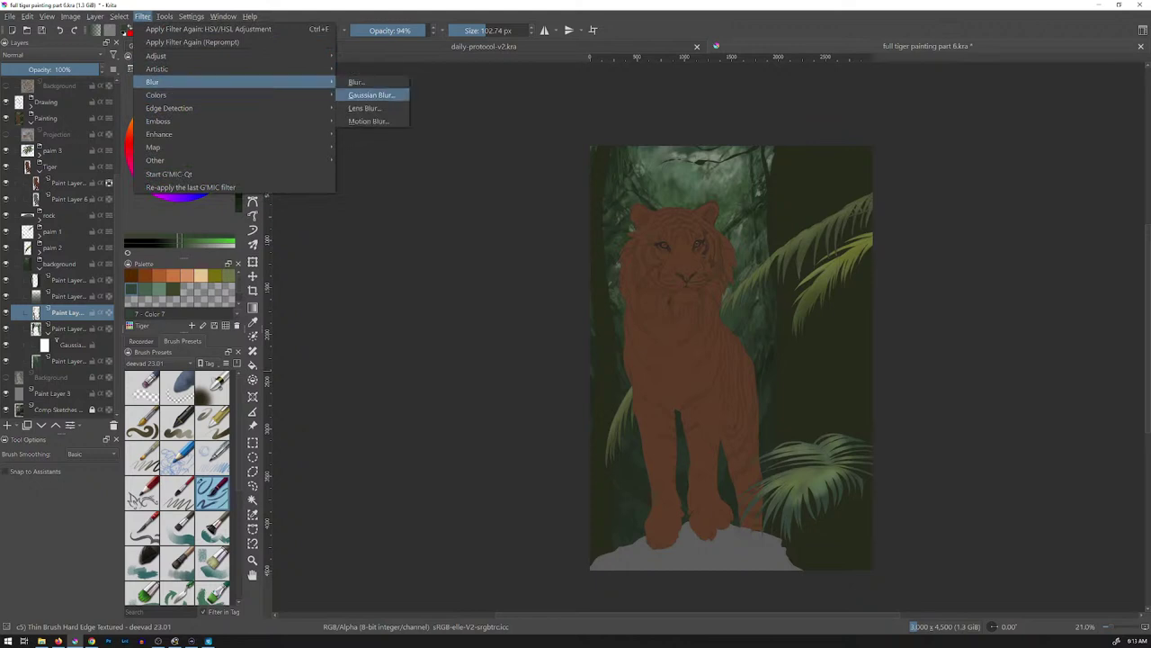
click(372, 95)
drag(857, 154, 1000, 153)
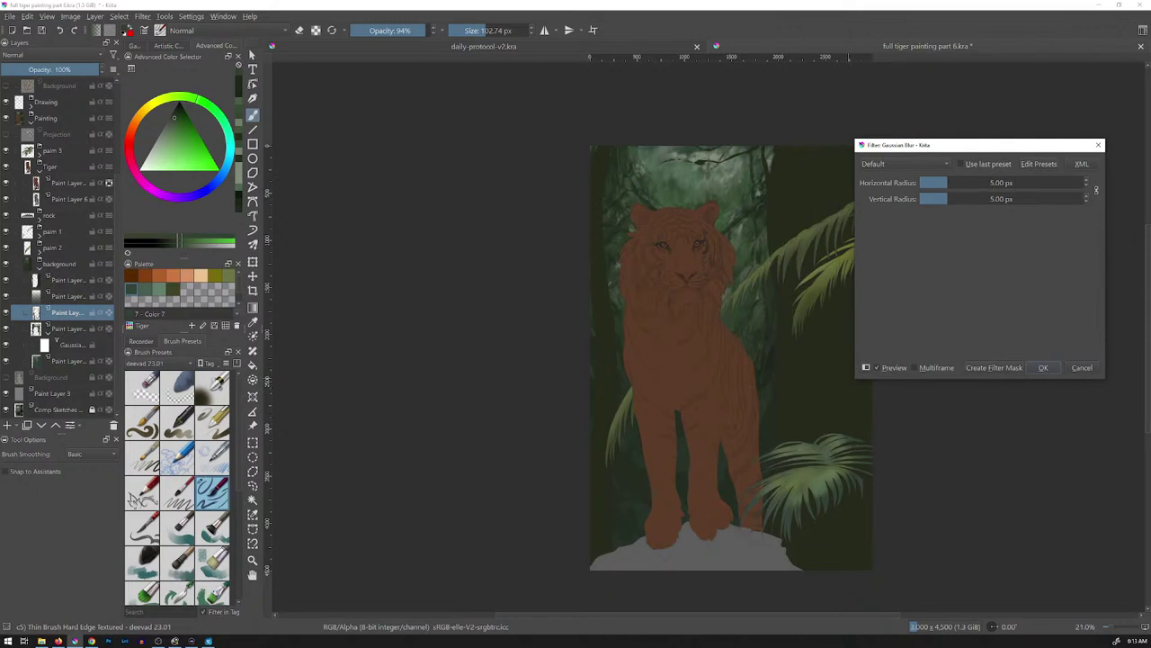
drag(947, 183, 953, 183)
click(994, 367)
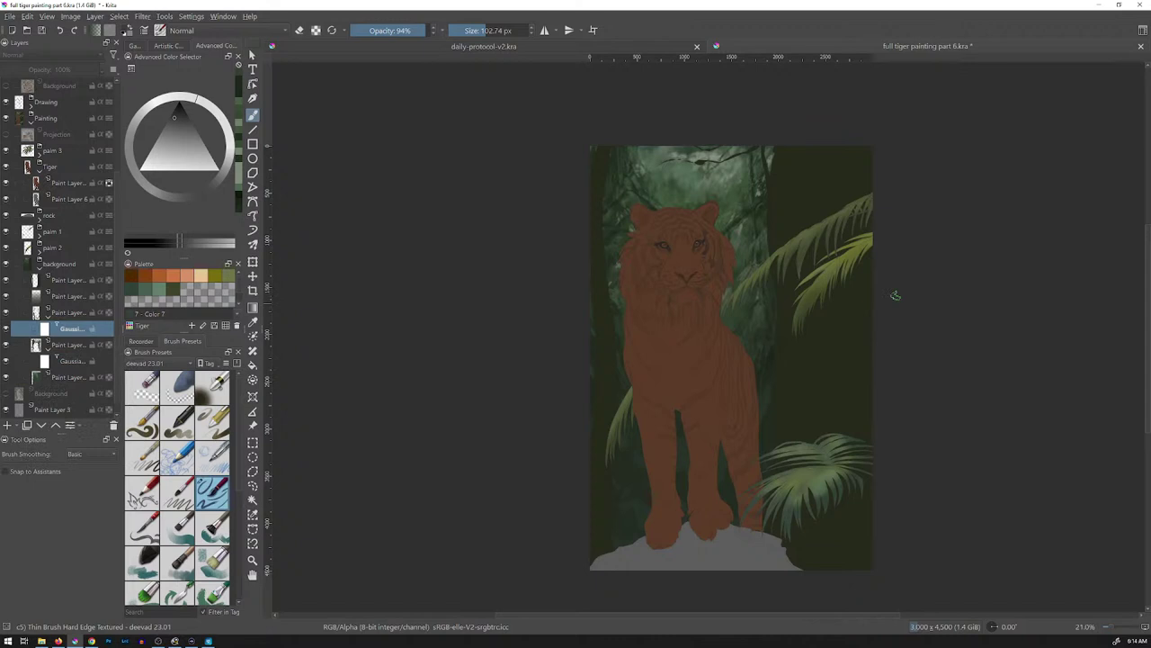
- Reselect the foliage paint layer and collapse its blur mask along with the mask of the layer below
scroll(814, 313, up, 3)
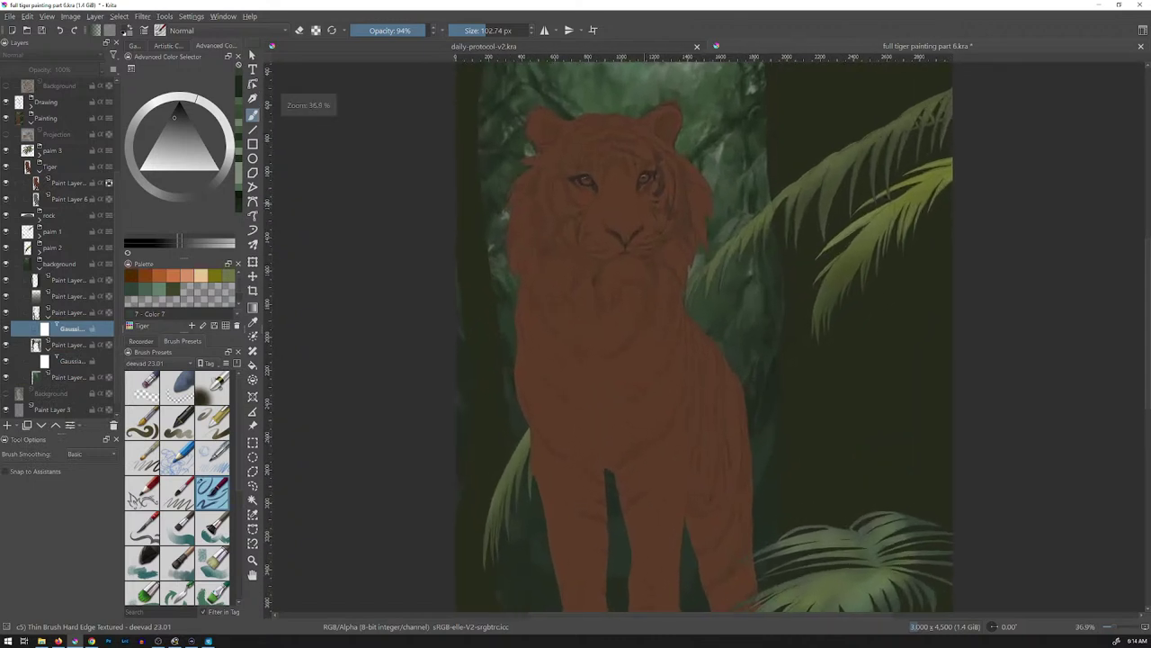
scroll(803, 310, down, 1)
drag(804, 288, 774, 361)
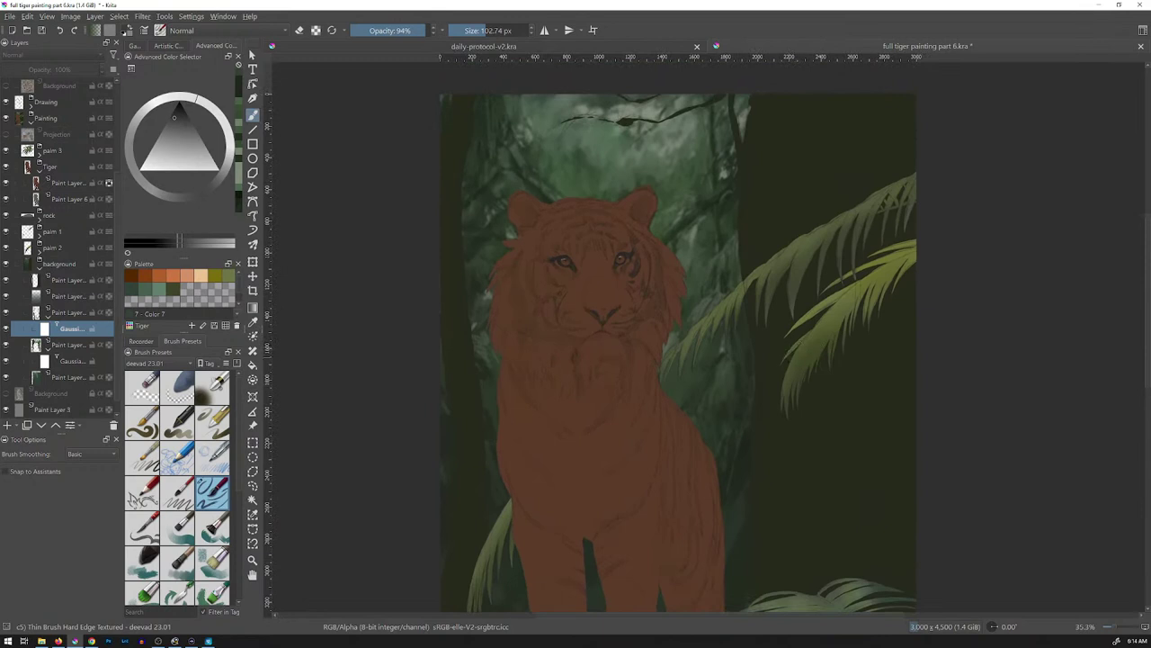
scroll(791, 349, up, 1)
scroll(882, 292, down, 1)
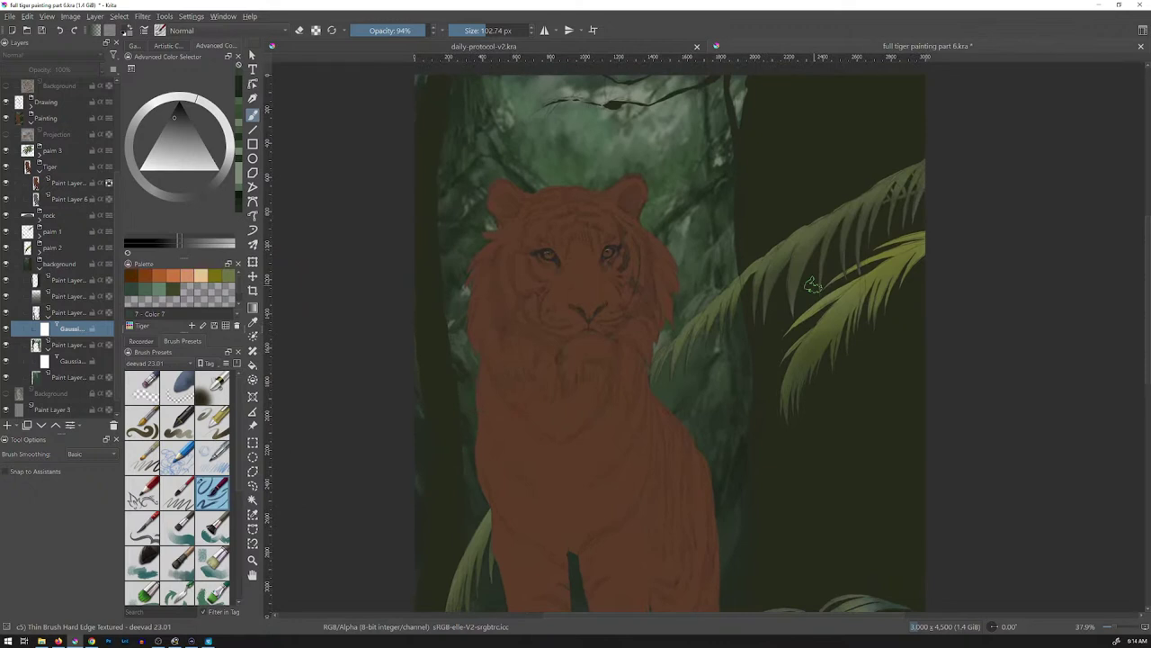
key(Page_Up)
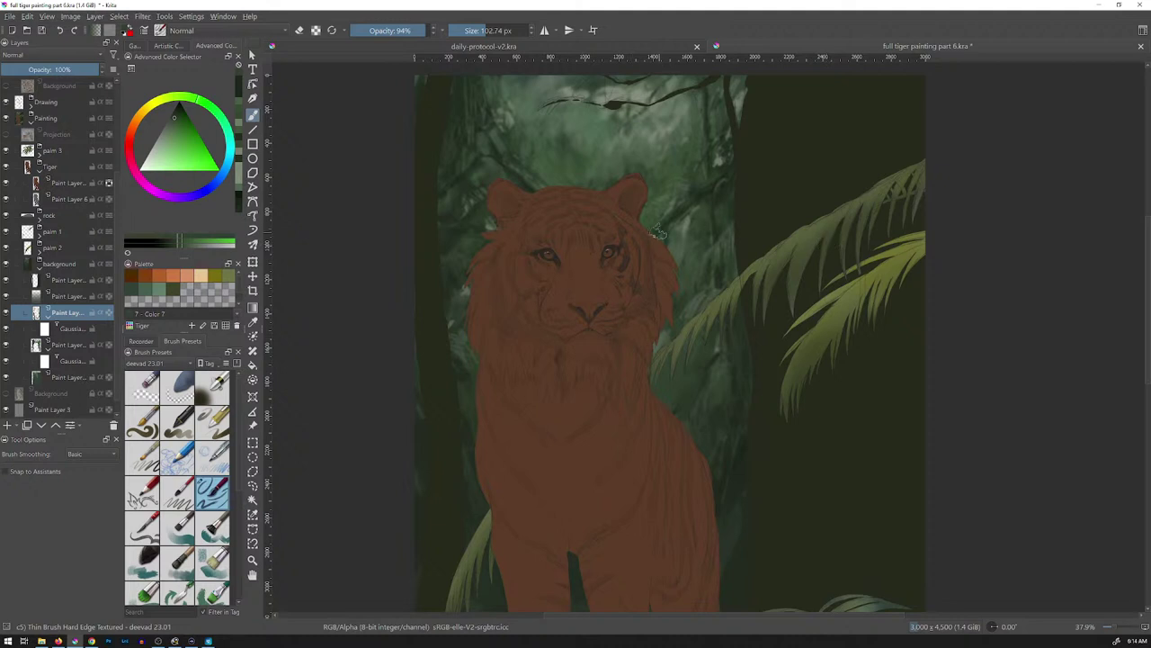
click(48, 317)
click(47, 333)
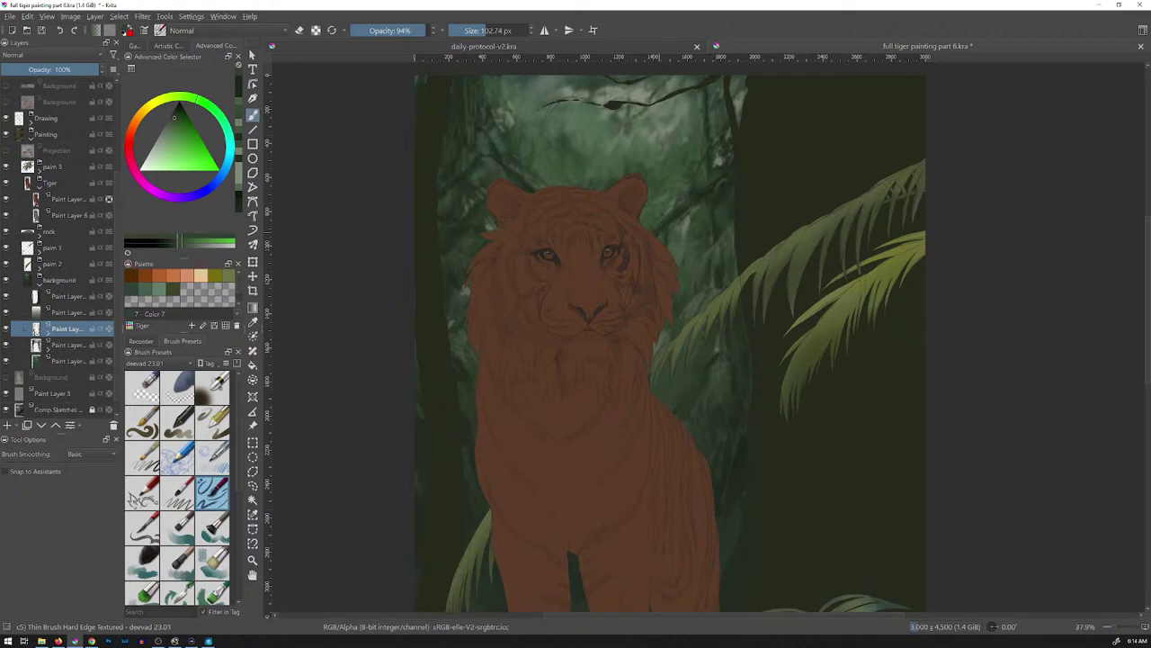
click(40, 284)
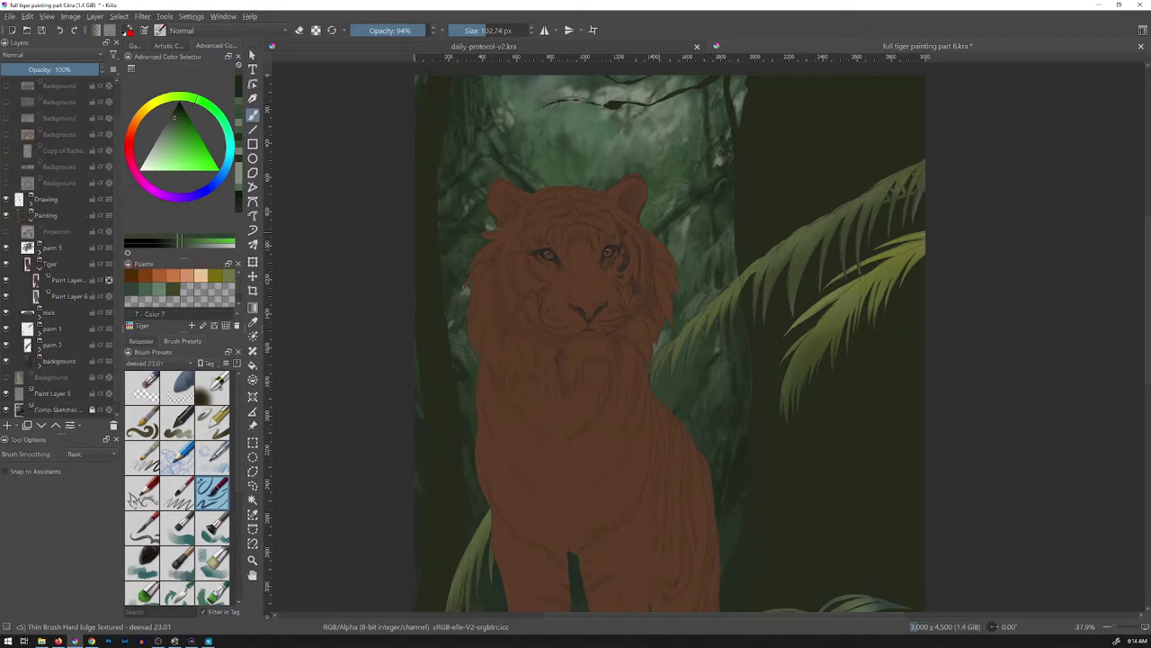
click(39, 365)
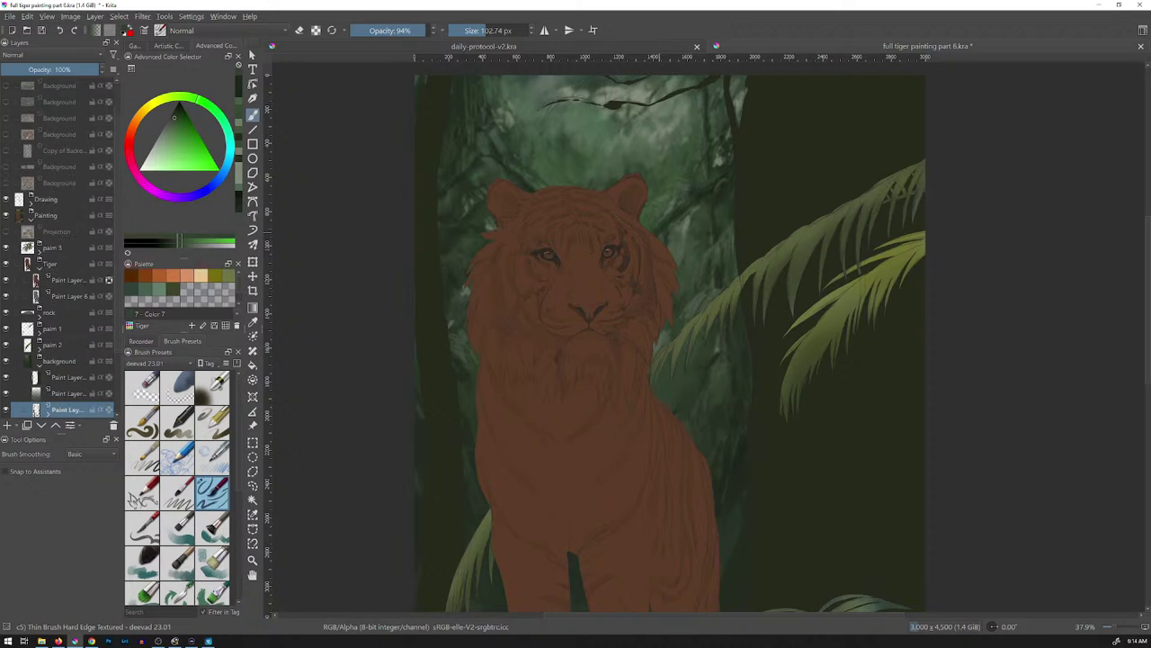
scroll(60, 360, down, 3)
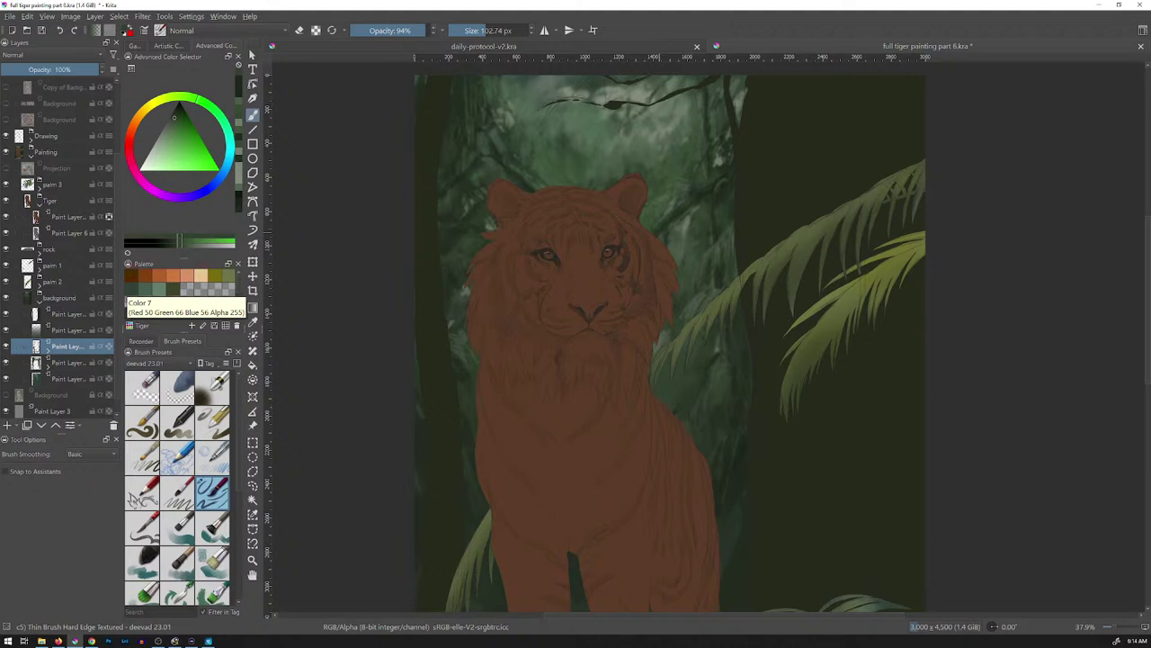
- Raise the brush opacity to 100% and save the painting
click(130, 286)
key(o)
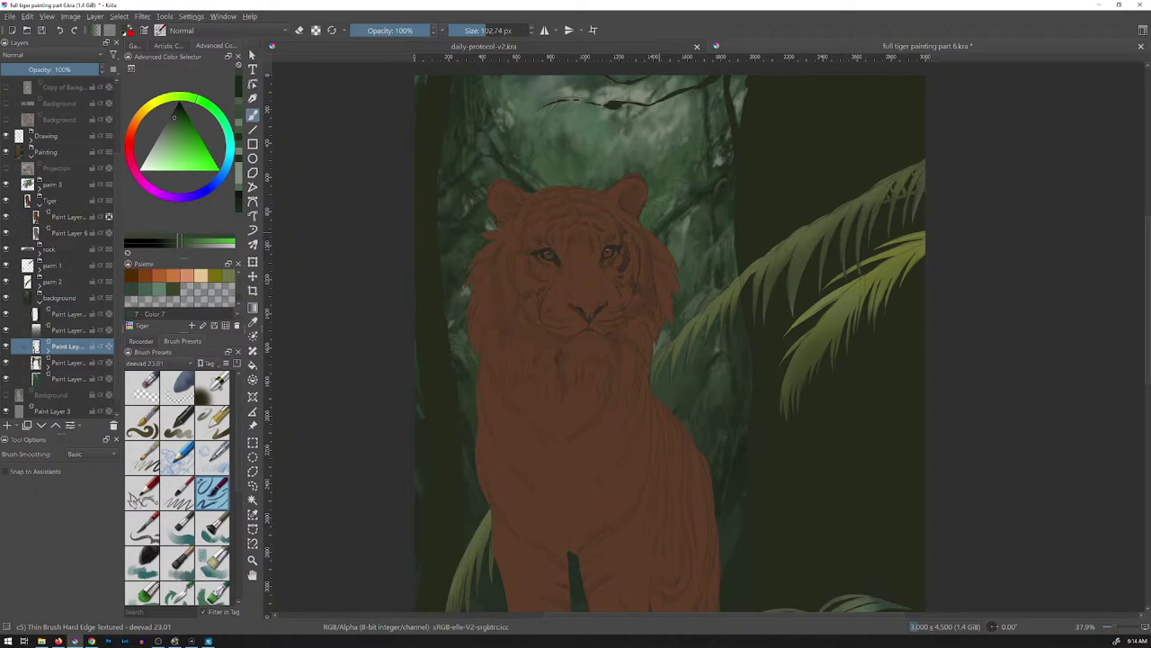
key(ctrl+s)
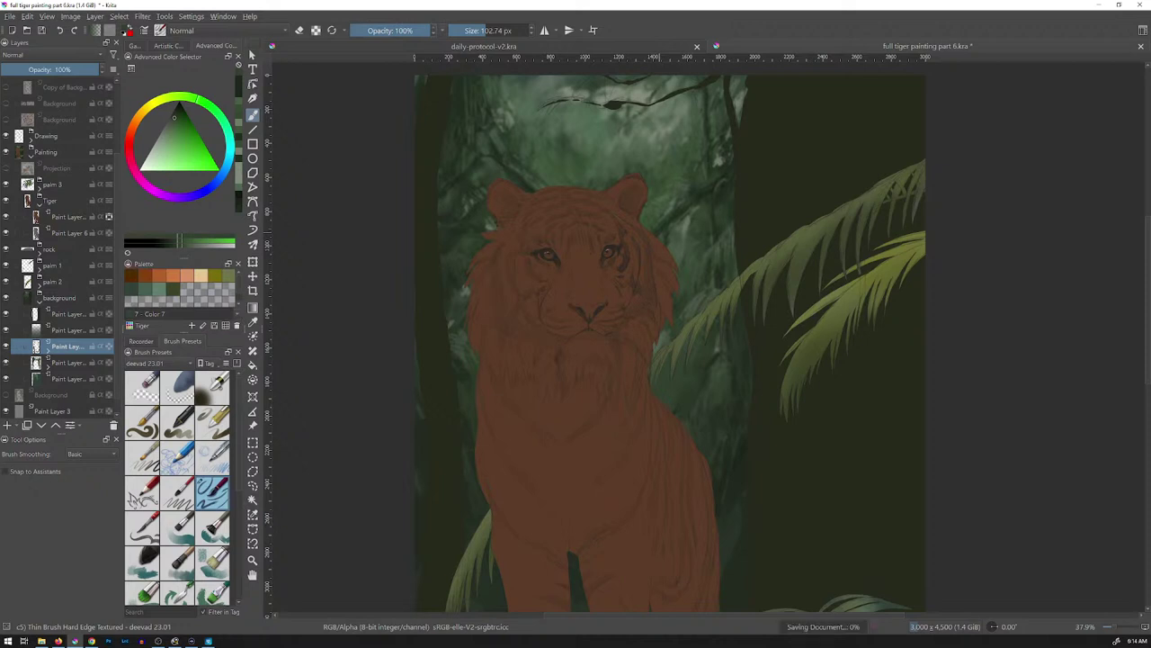